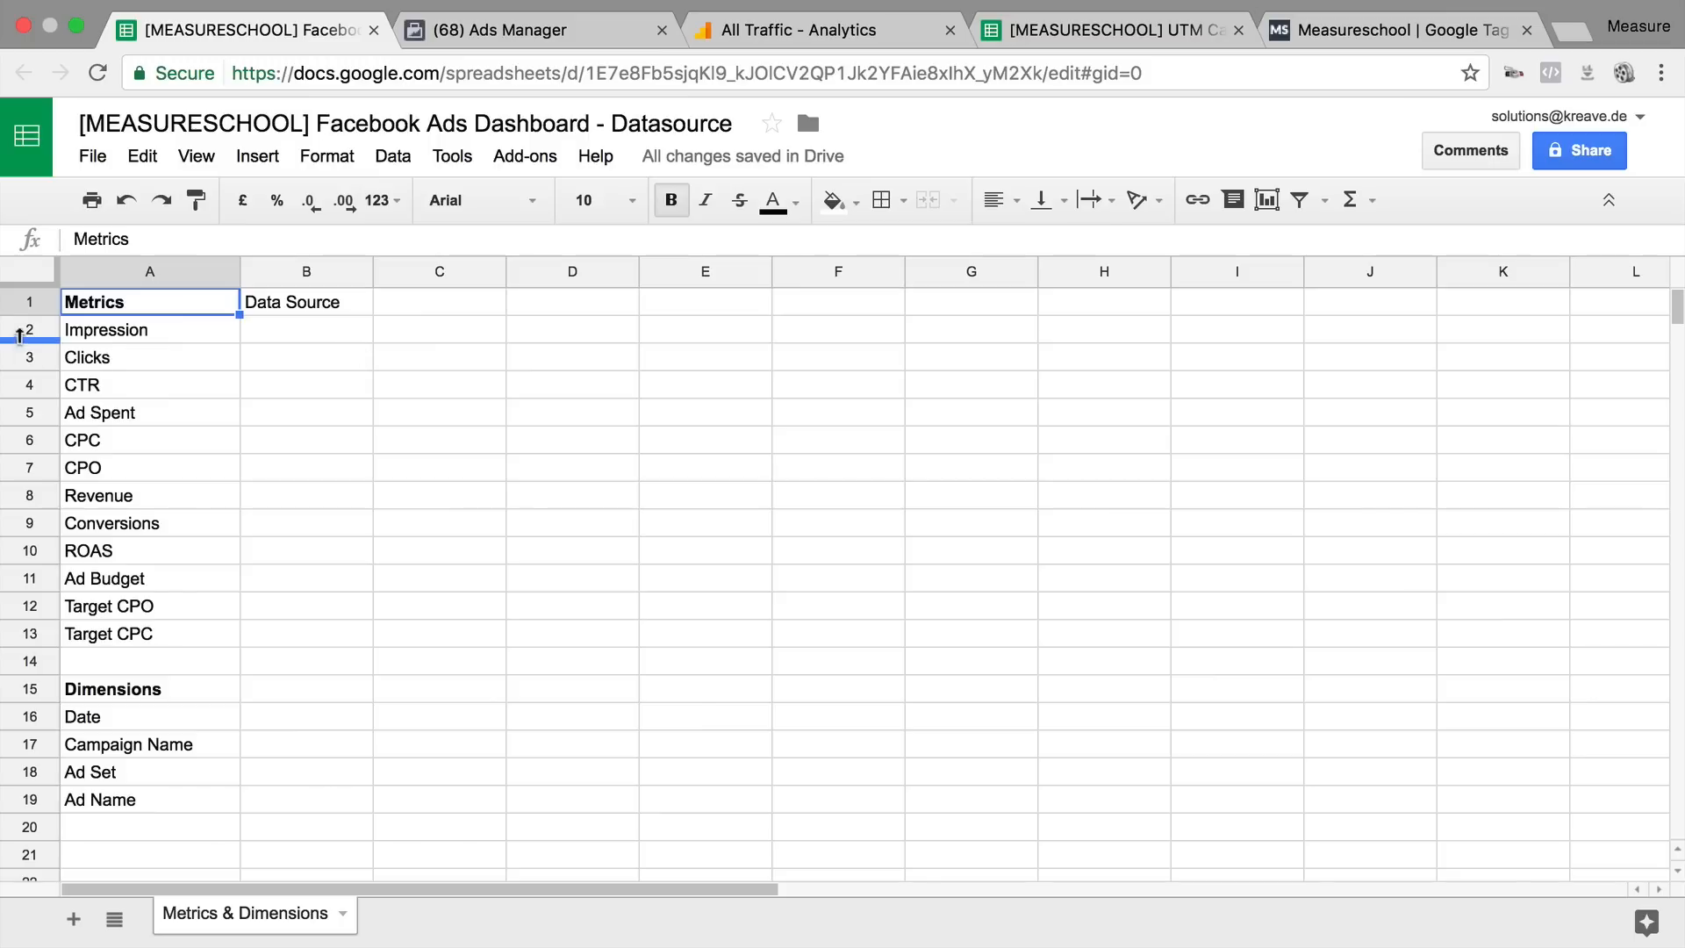
pyautogui.click(26, 357)
pyautogui.click(19, 386)
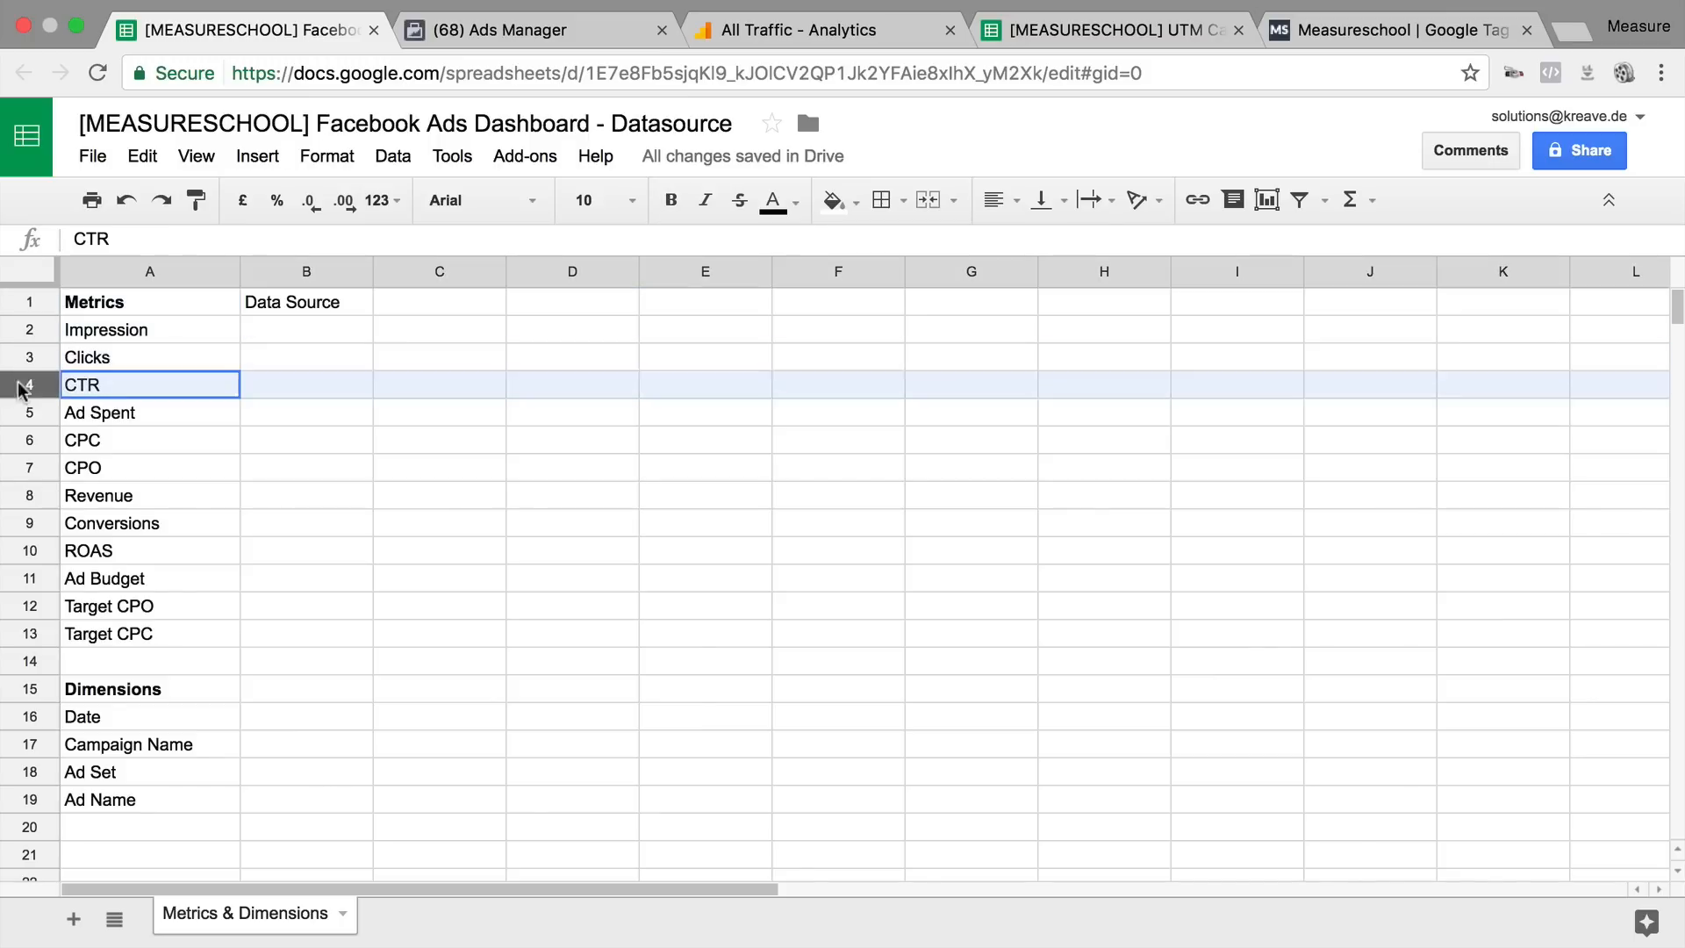
pyautogui.click(19, 415)
pyautogui.click(331, 338)
pyautogui.moveTo(334, 348); pyautogui.dragTo(892, 622)
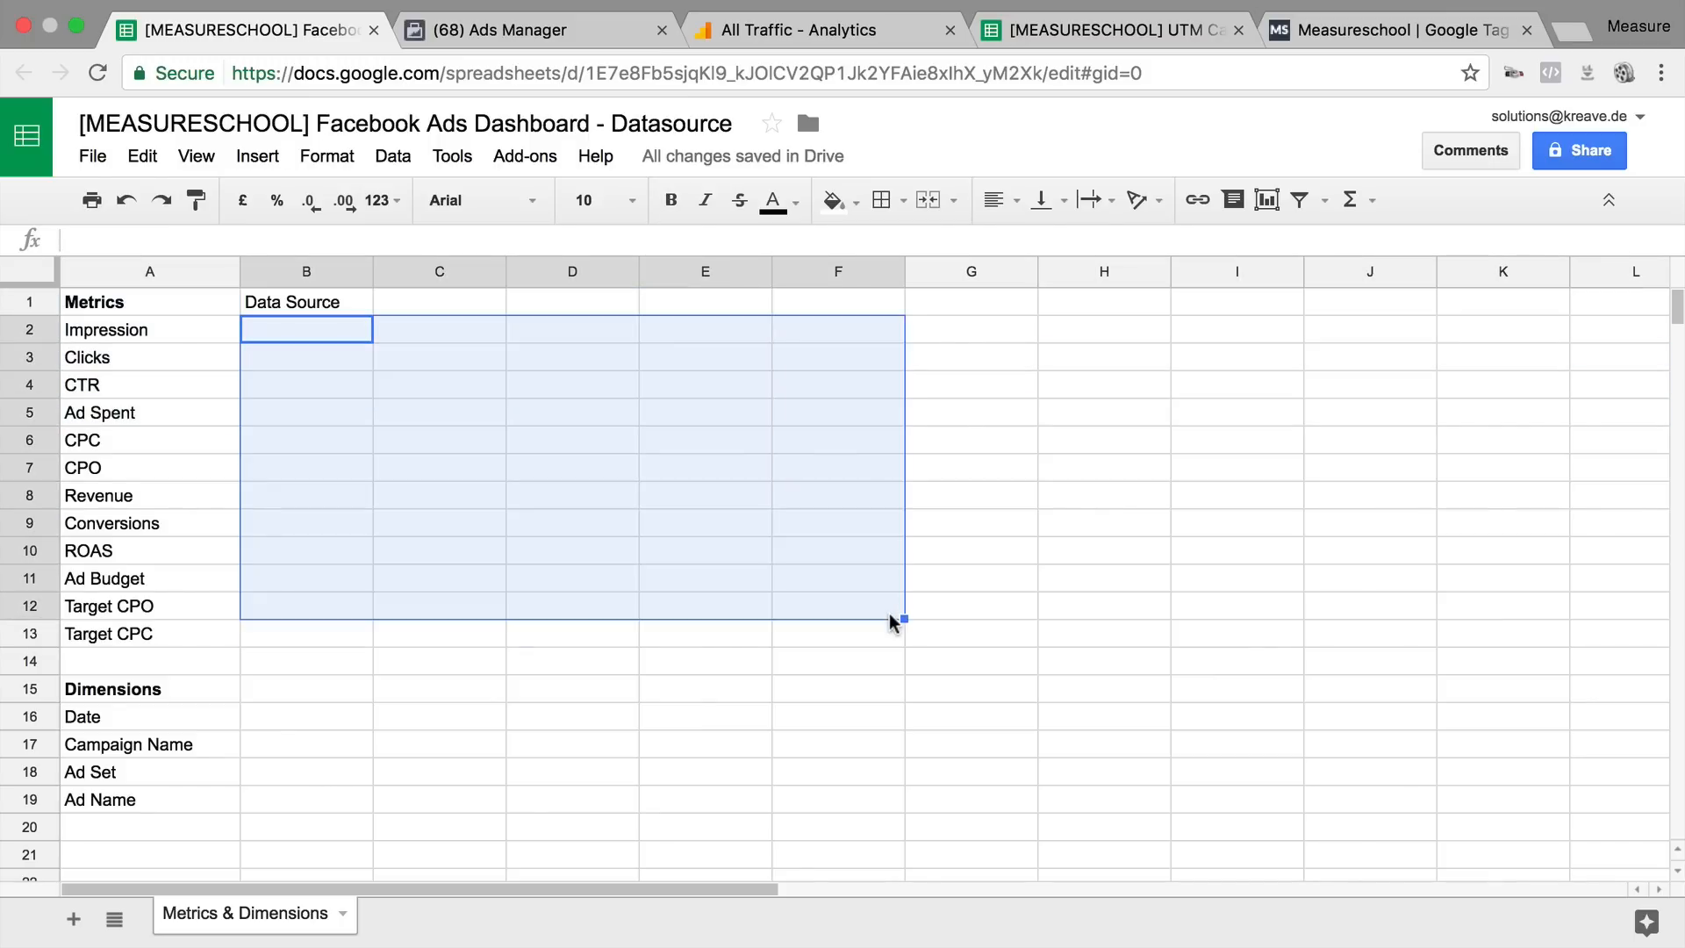
pyautogui.click(698, 632)
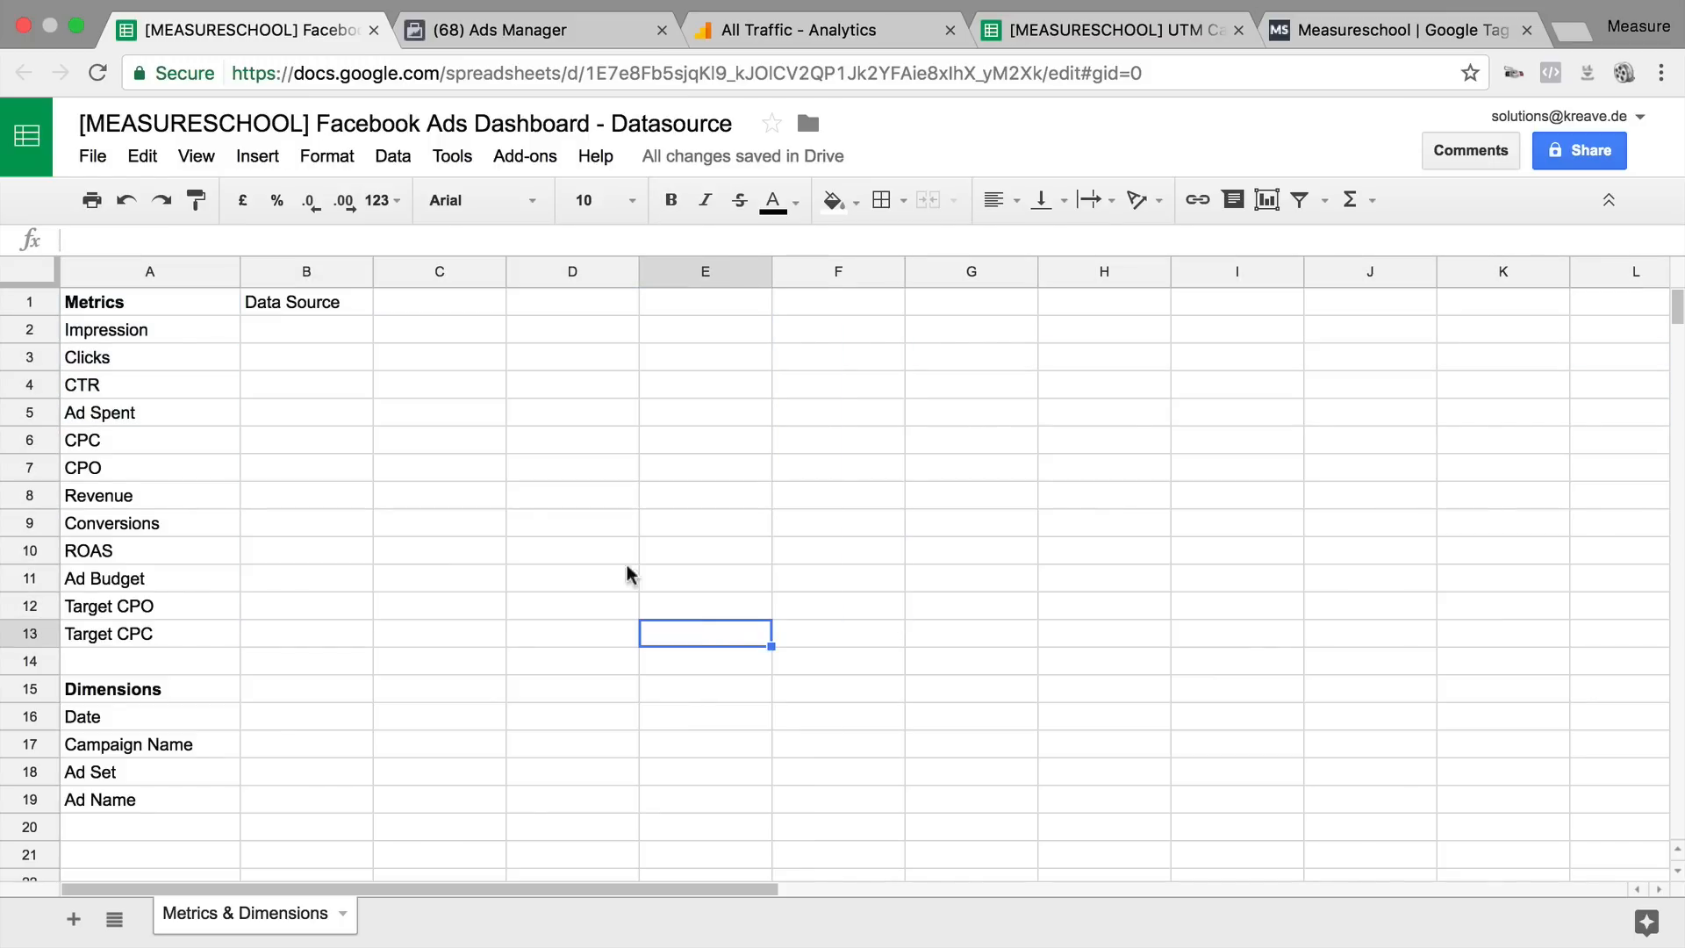
pyautogui.moveTo(290, 307); pyautogui.dragTo(797, 321)
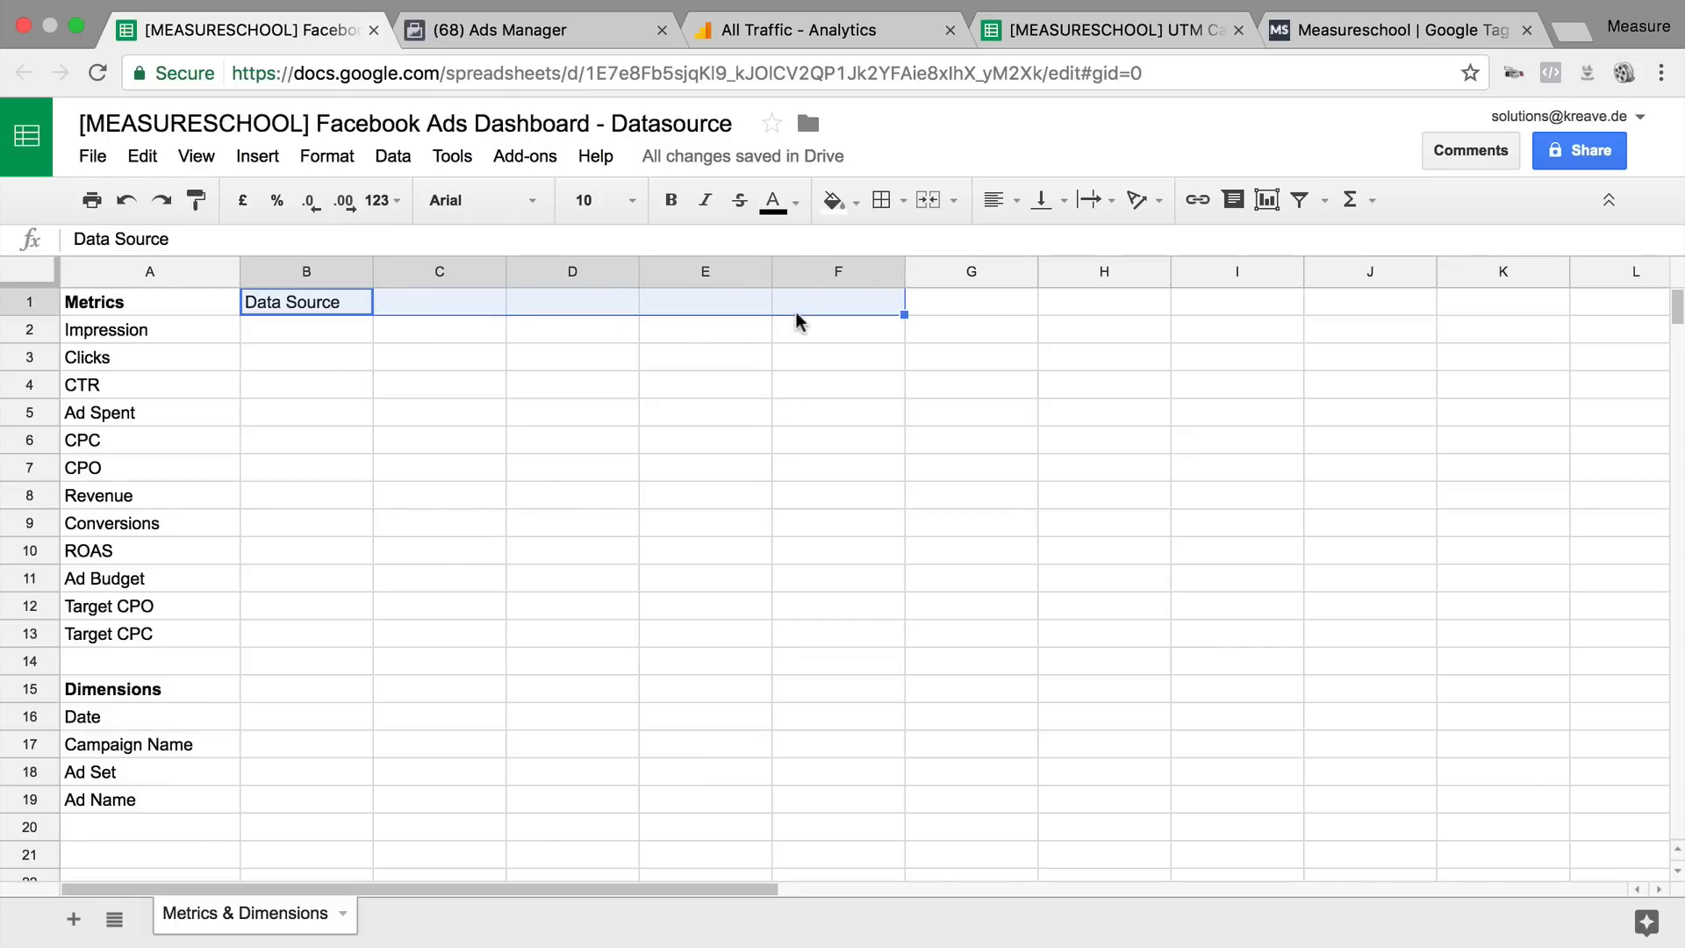
pyautogui.click(775, 360)
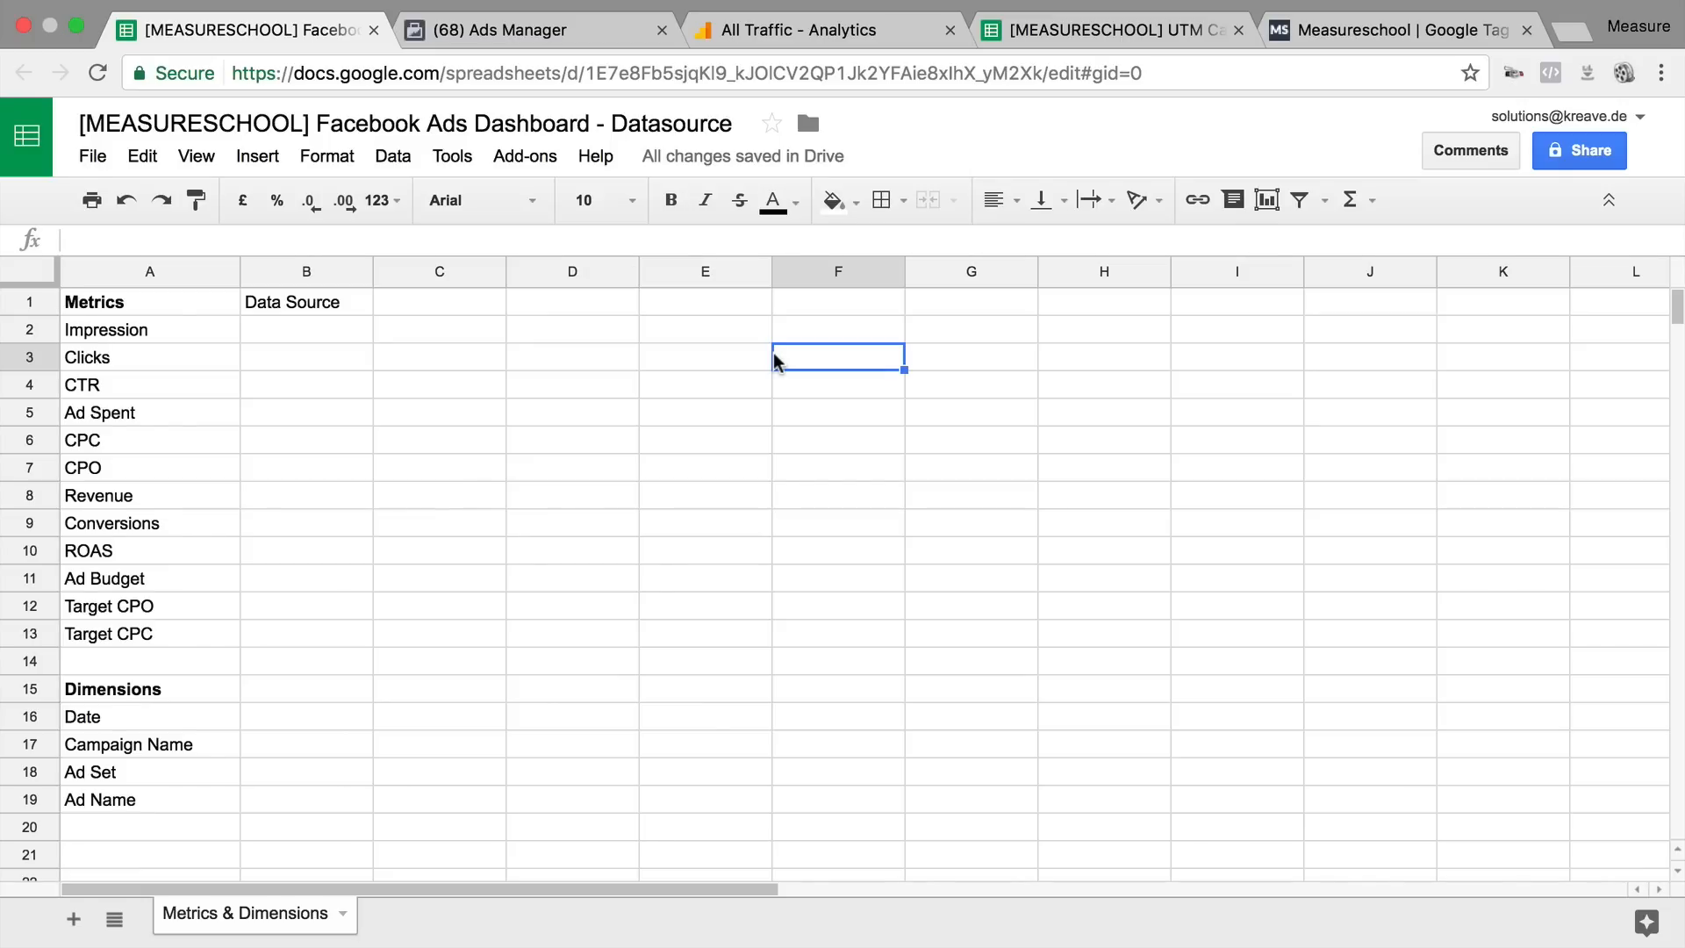
# Step: Enter Fb as the data source for the Impression and Clicks metrics
pyautogui.click(278, 307)
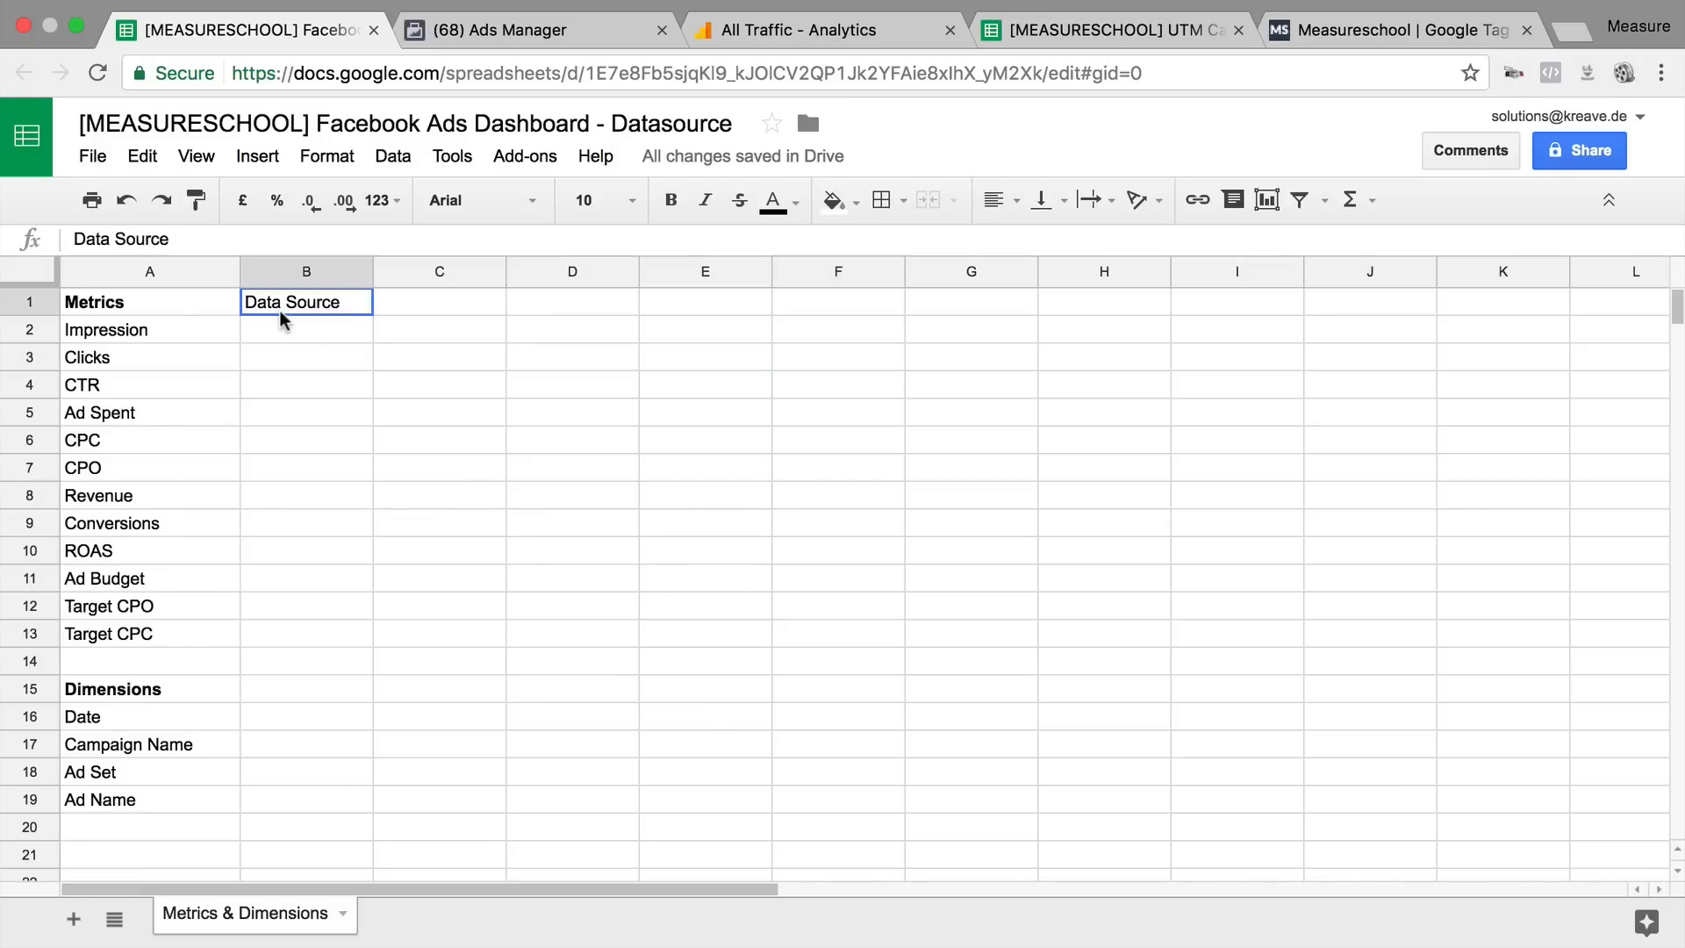
pyautogui.click(265, 338)
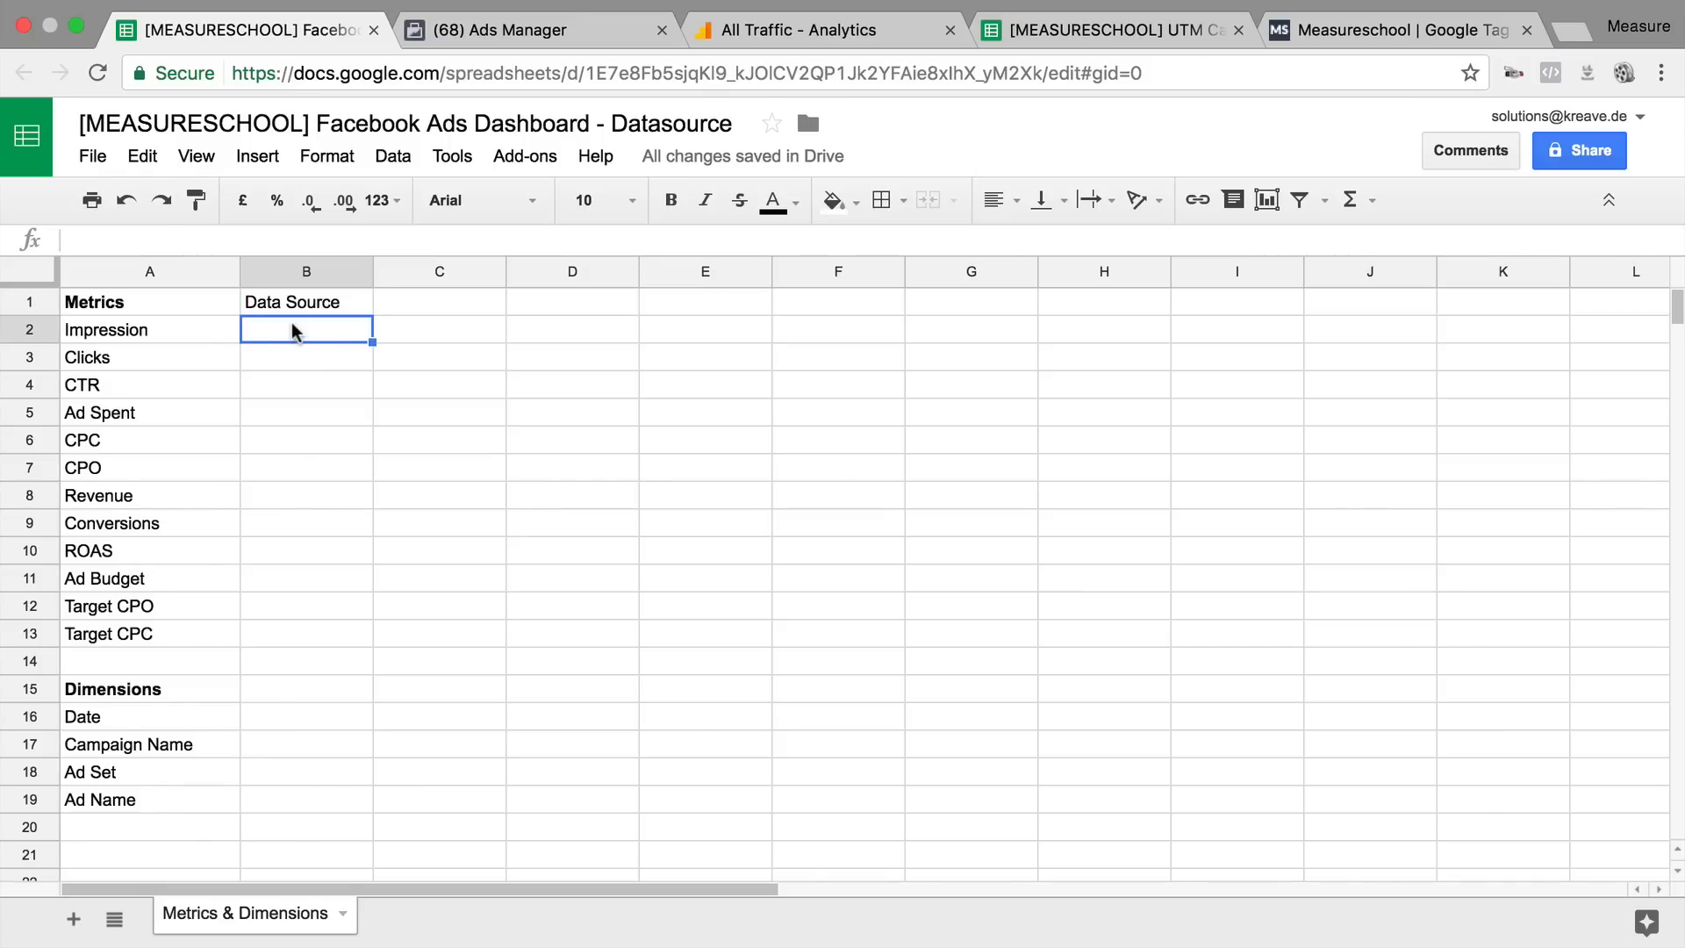
pyautogui.write('Fb')
pyautogui.press('Return')
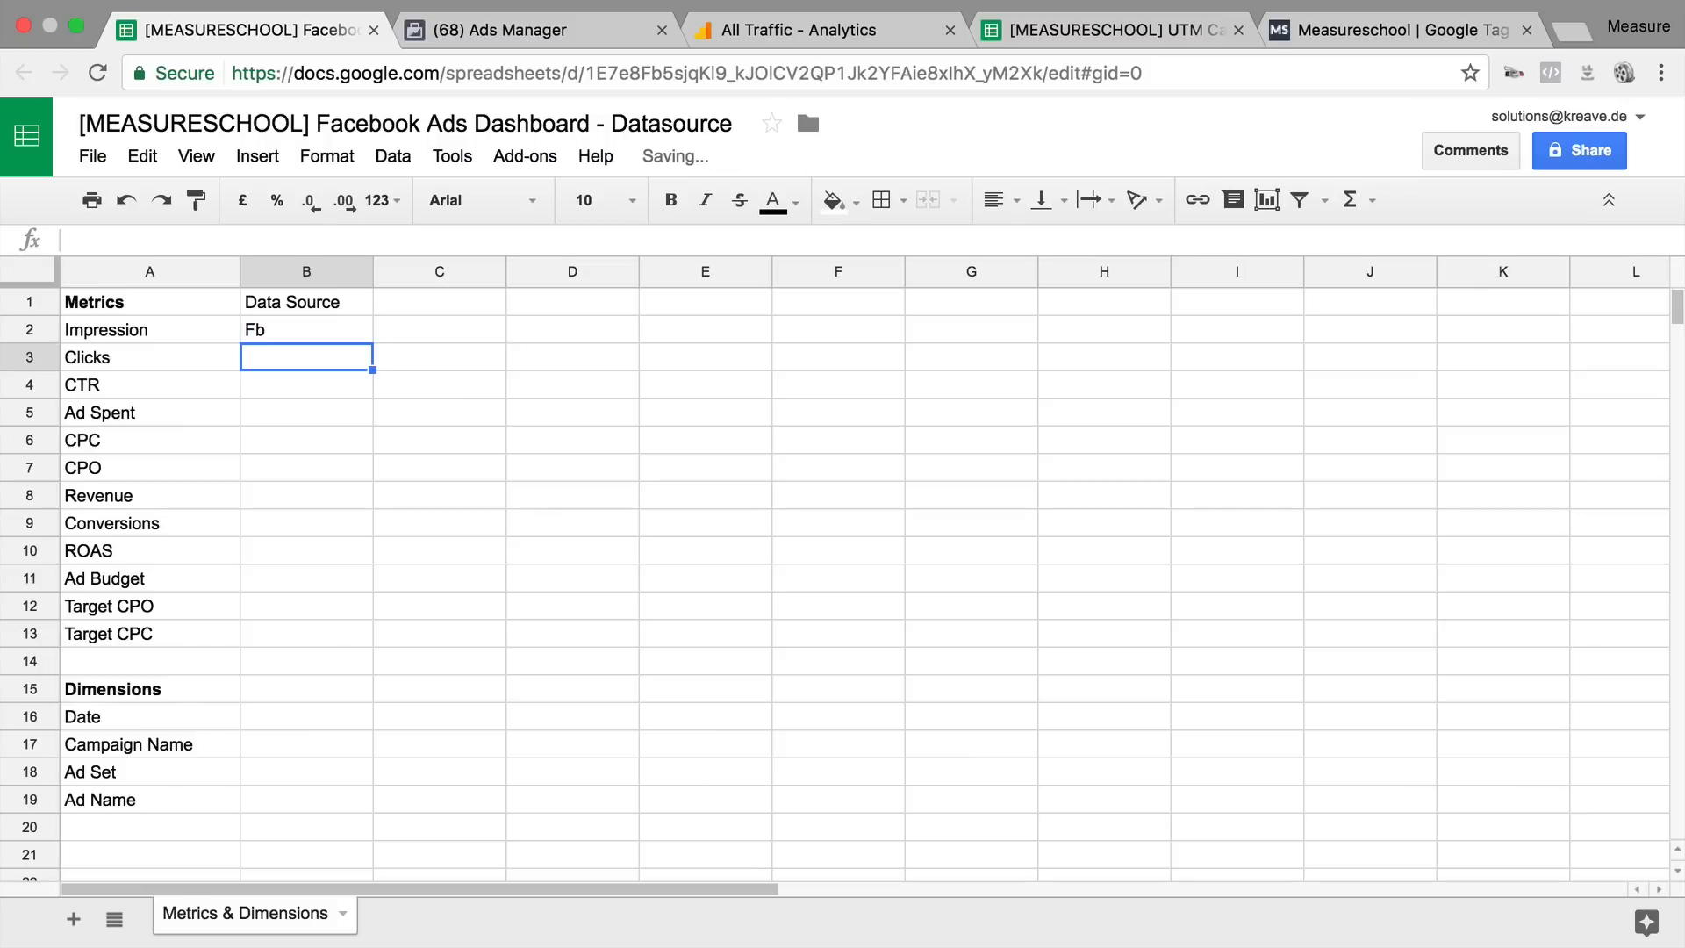
pyautogui.write('Fb')
pyautogui.press('Return')
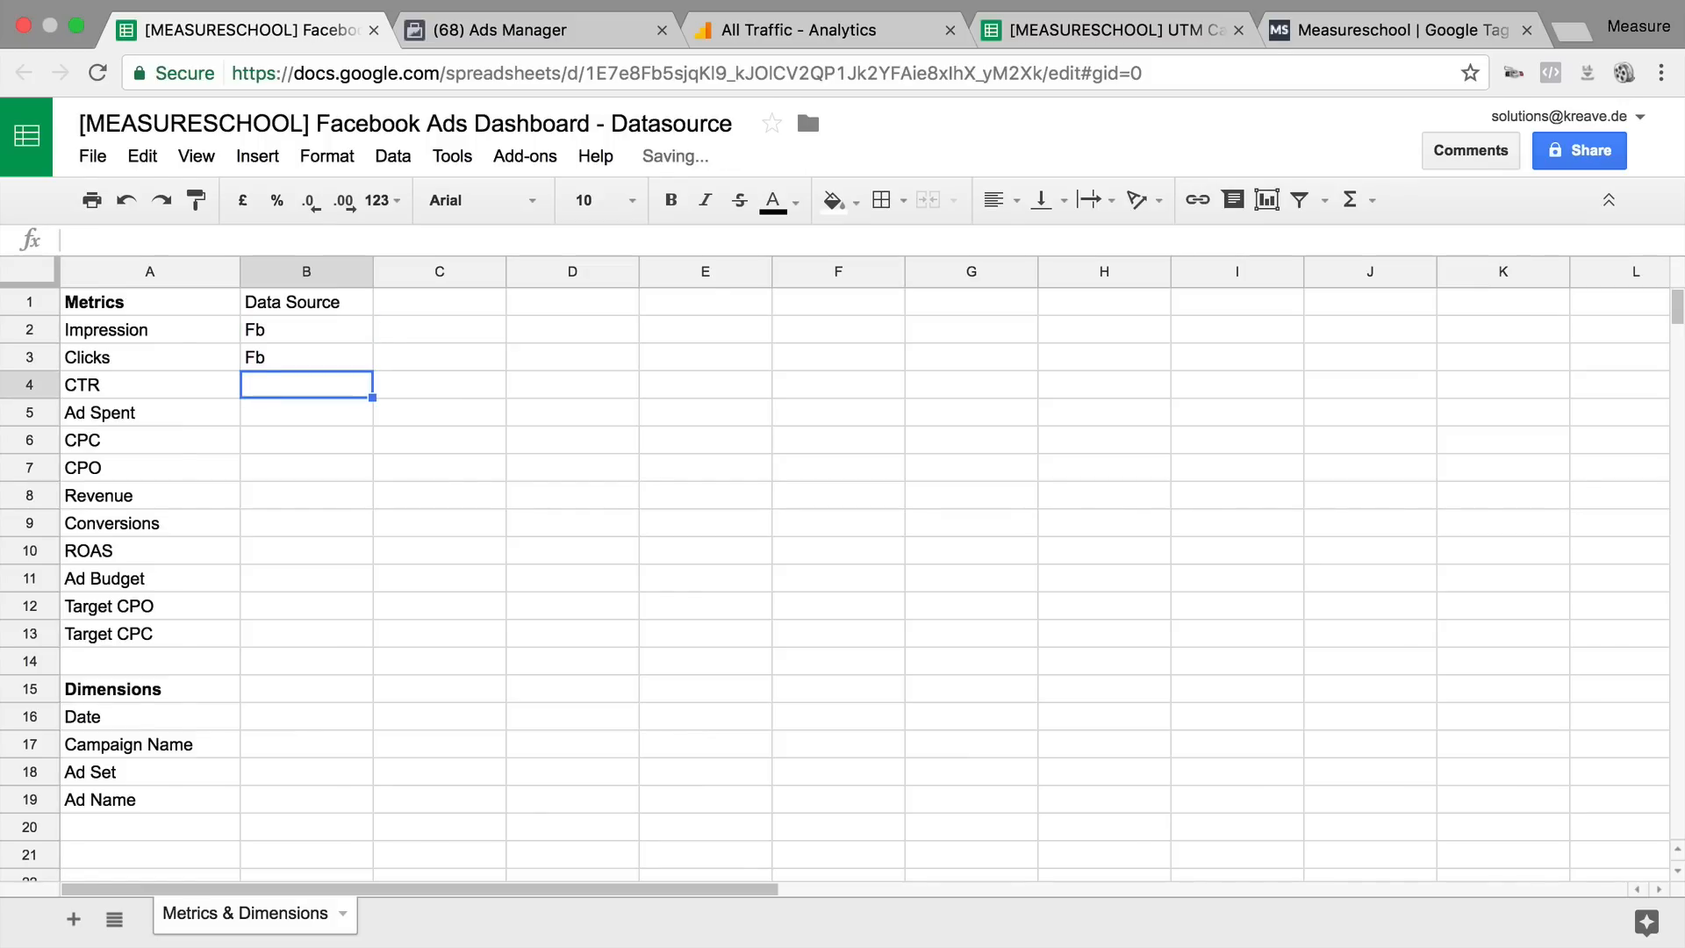
# Step: Enter Calculated as the data source for CTR and Fb for Ad Spent
pyautogui.write('Ca')
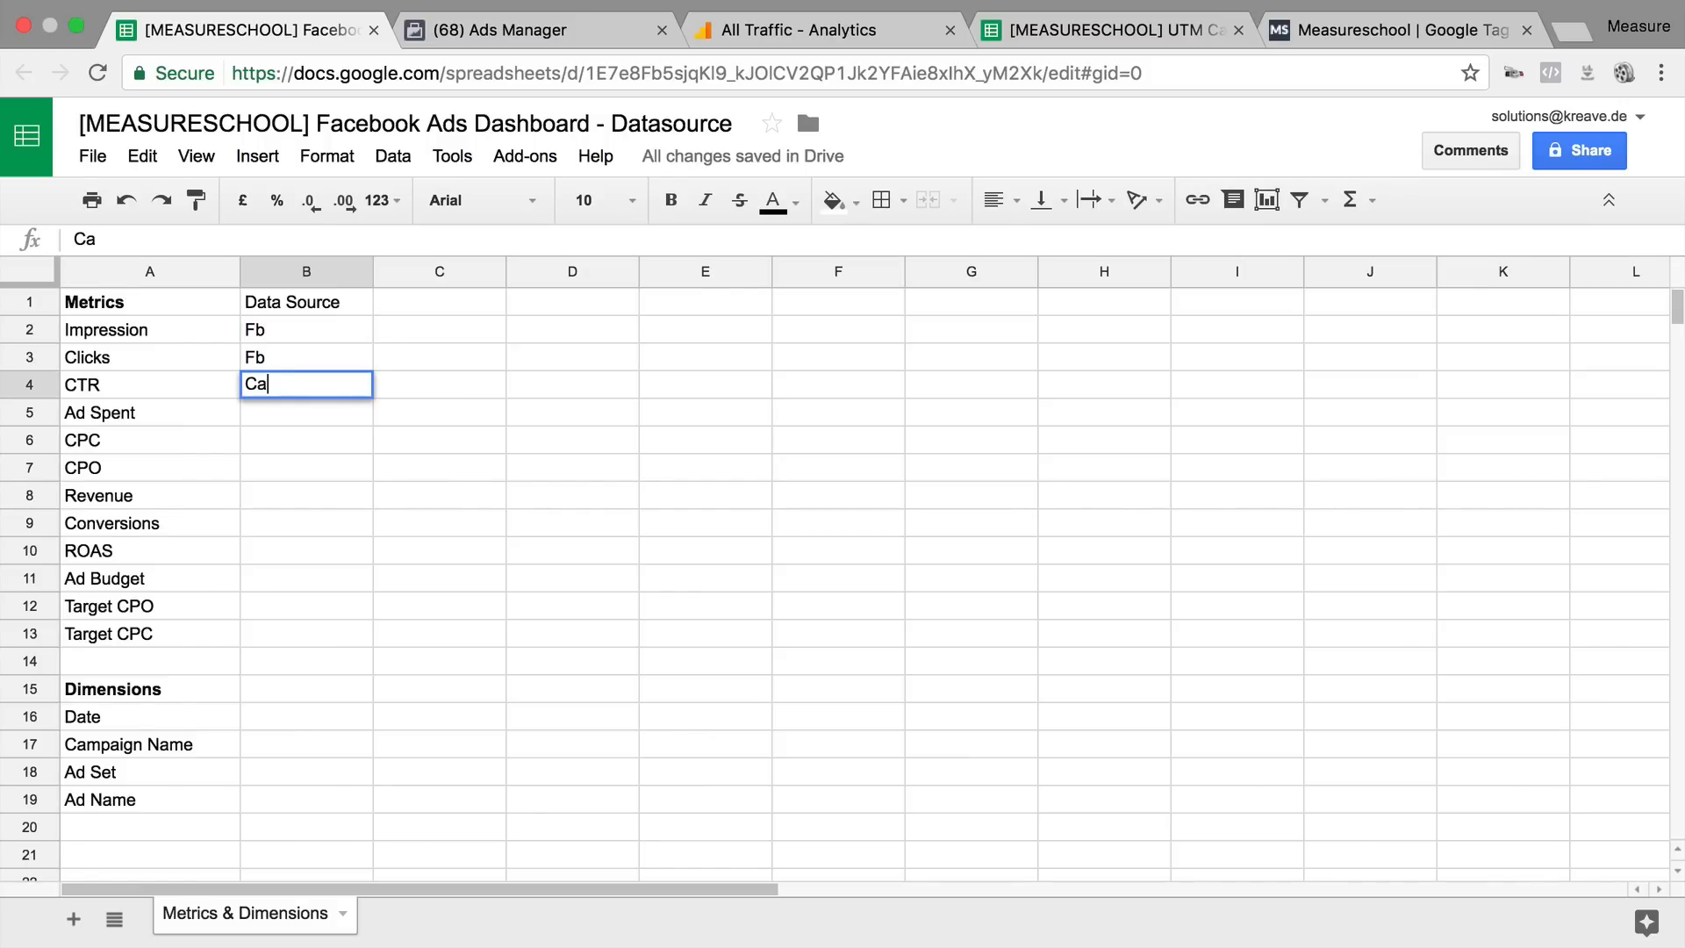
pyautogui.write('lculated')
pyautogui.press('Return')
pyautogui.write('Fb')
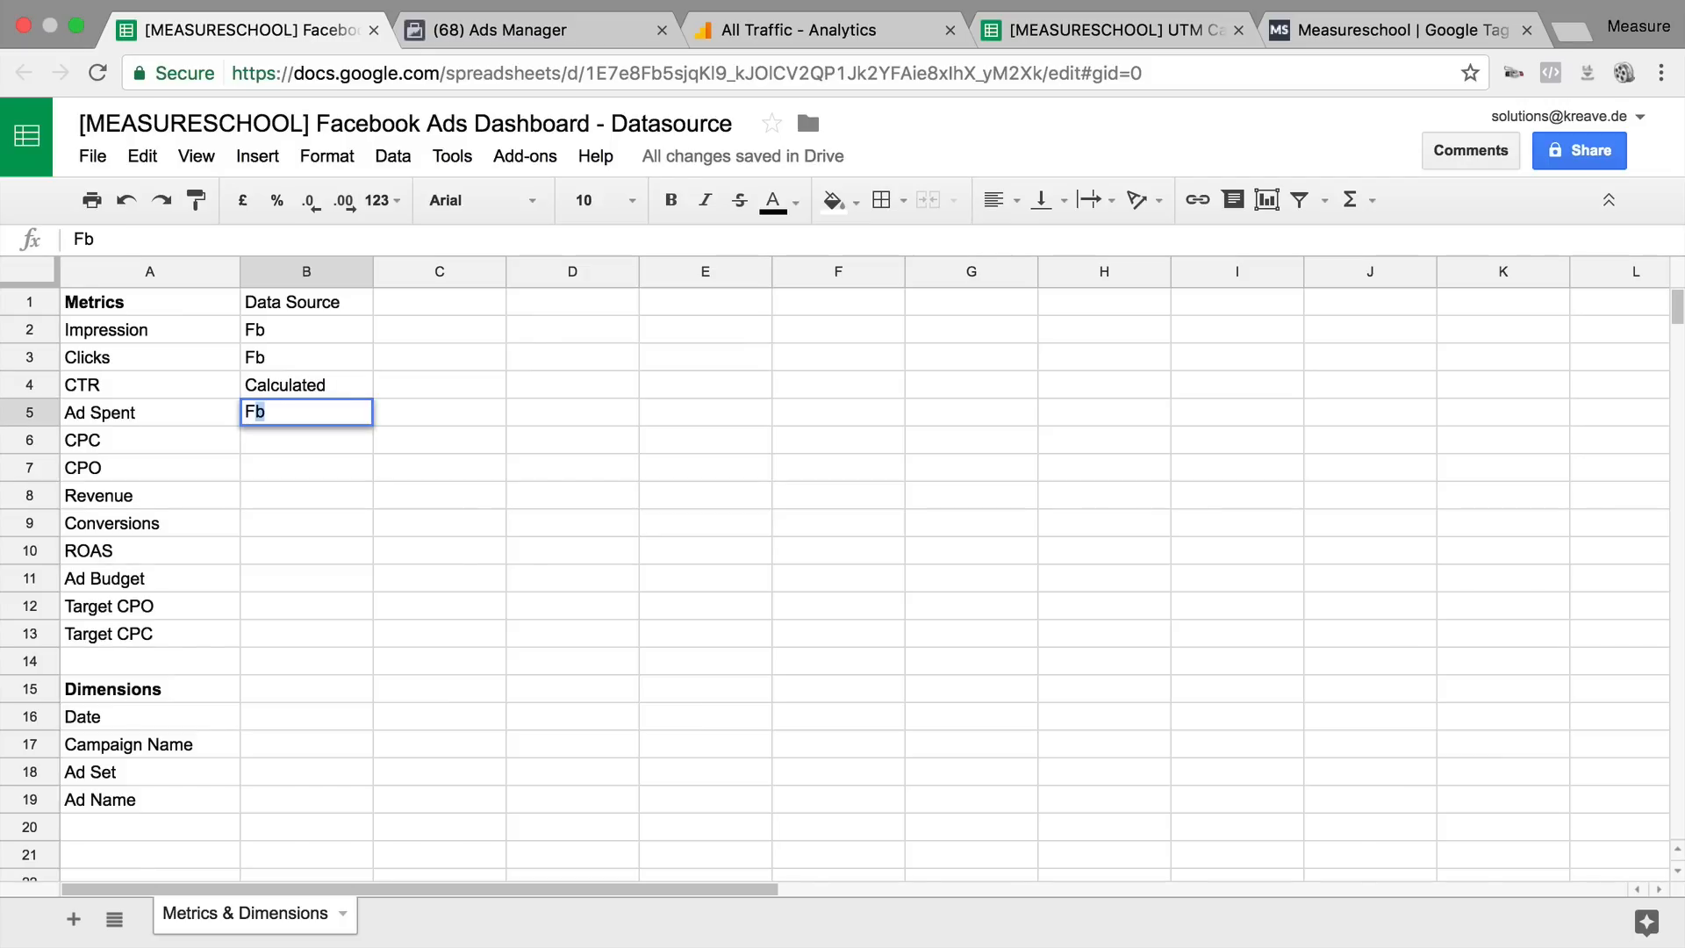
pyautogui.press('Return')
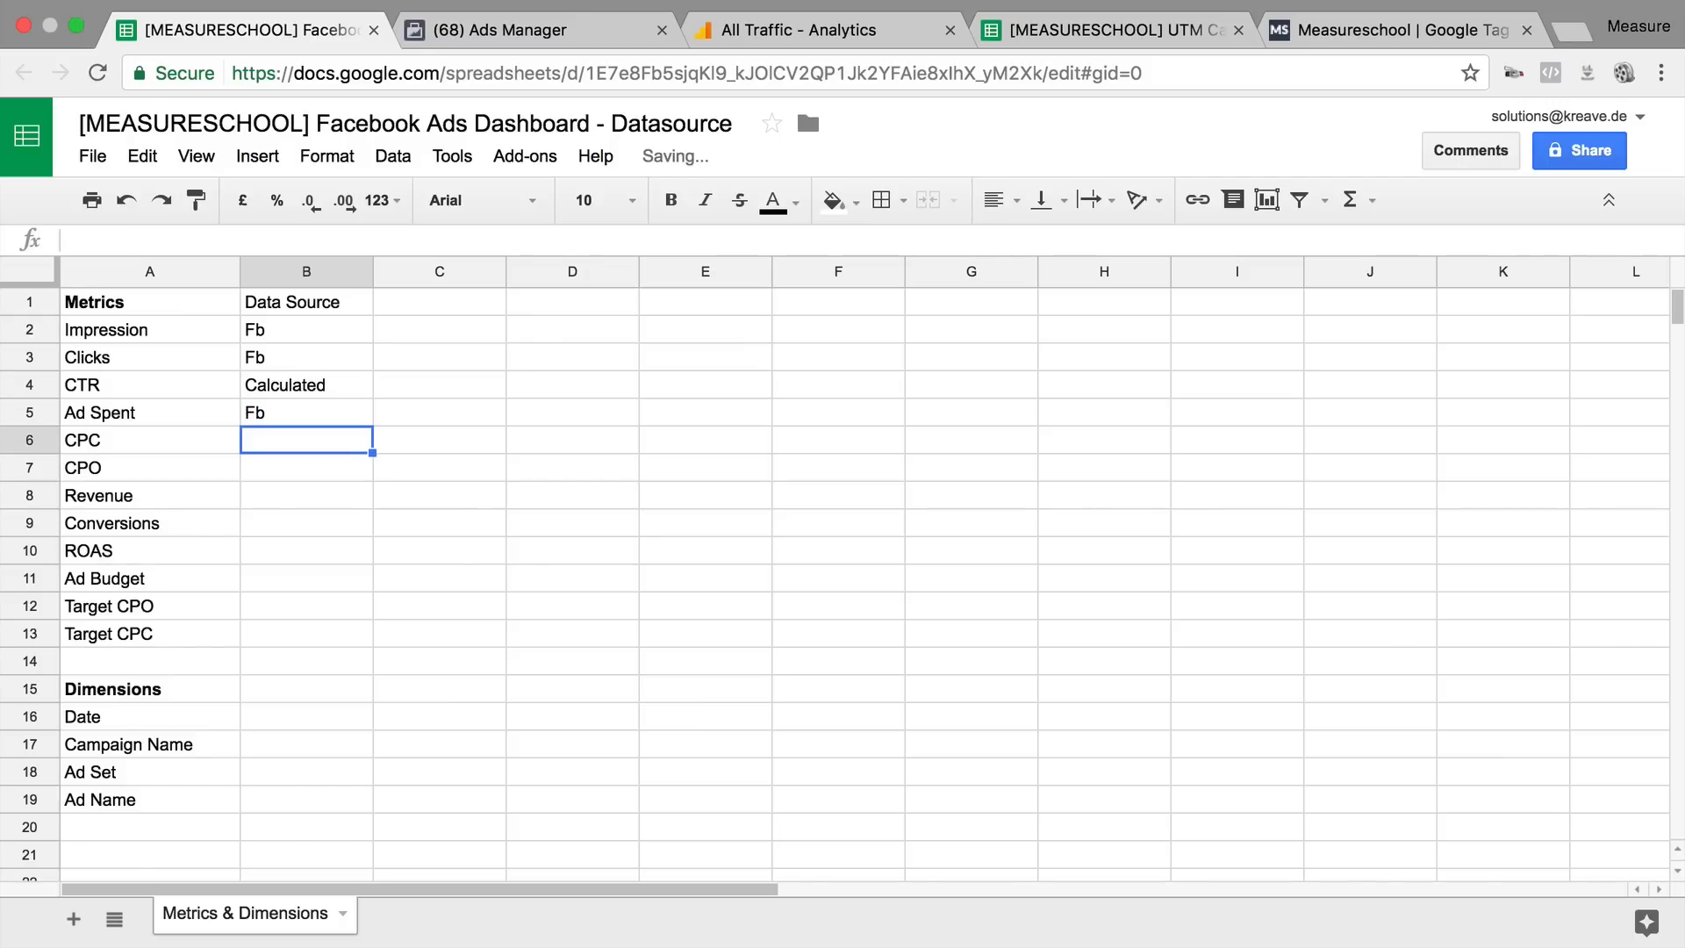
# Step: Enter Calculated as the data source for both the CPC and CPO metrics
pyautogui.write('Calculated')
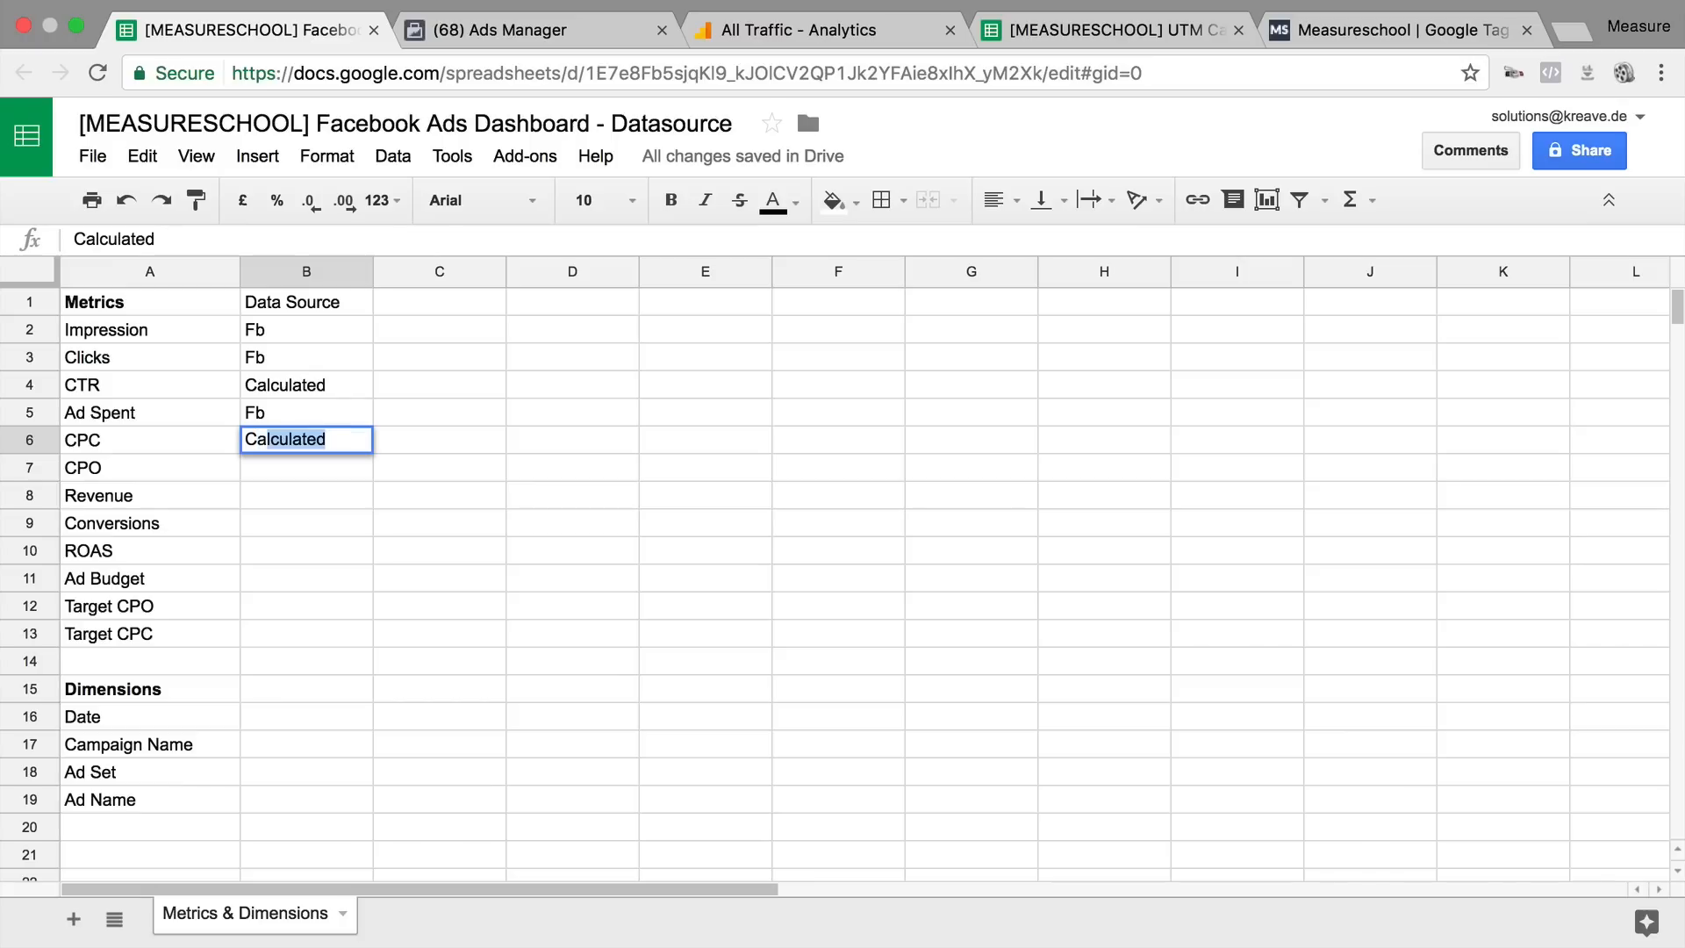
pyautogui.press('Return')
pyautogui.write('Cal')
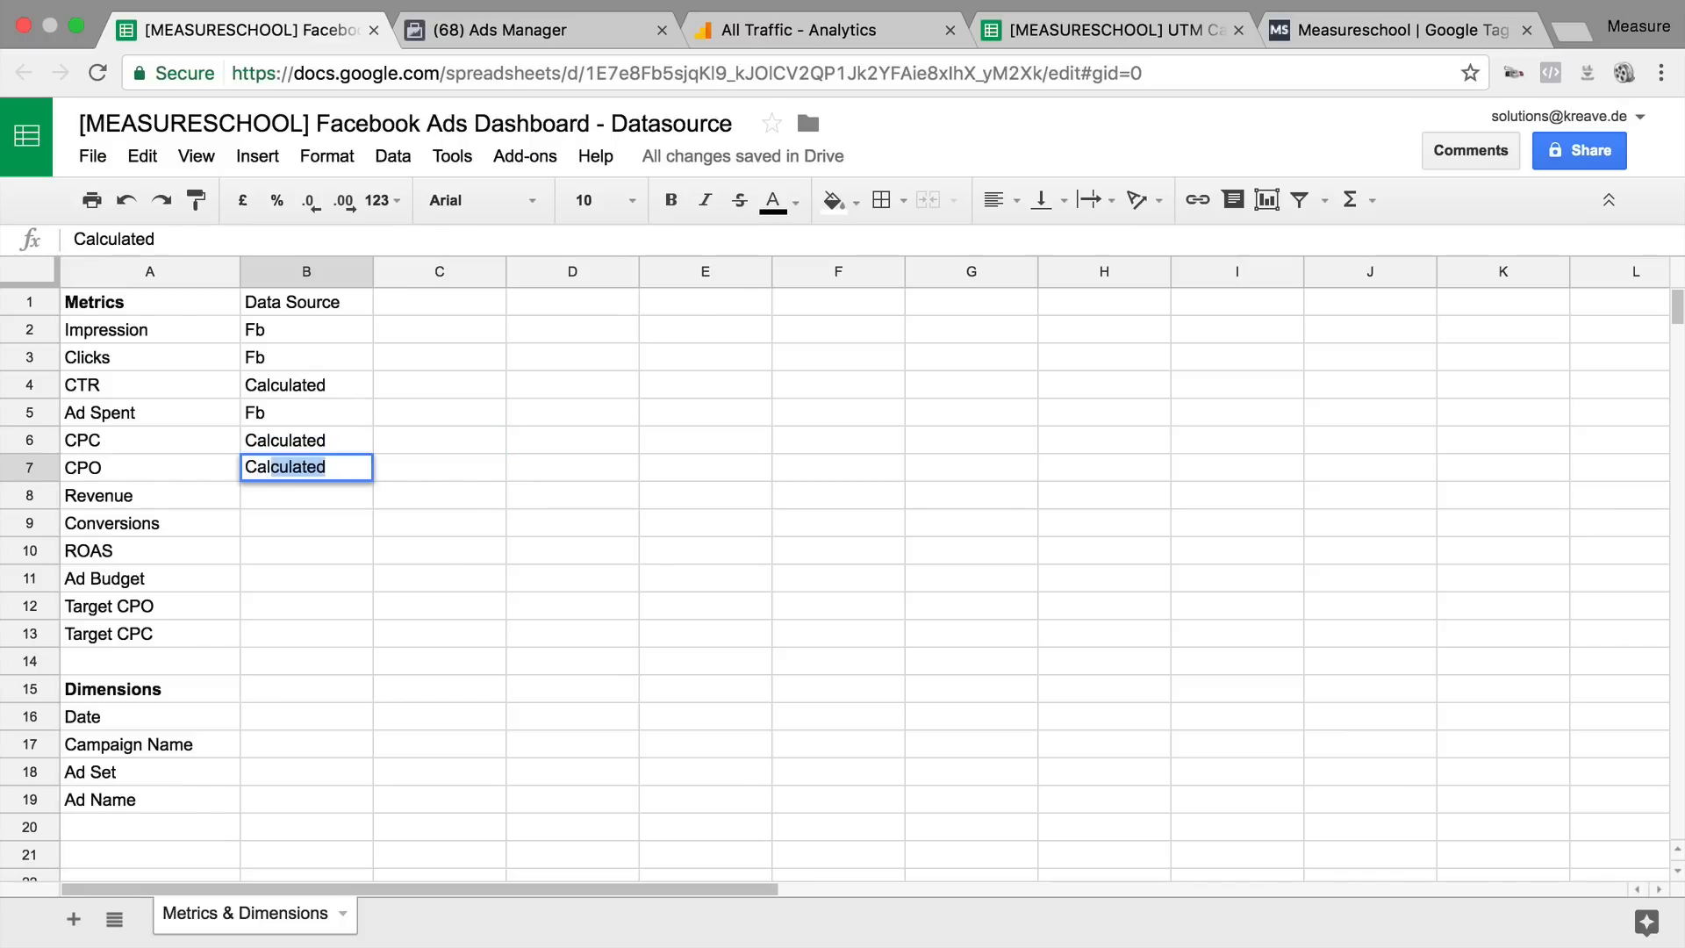
pyautogui.press('Return')
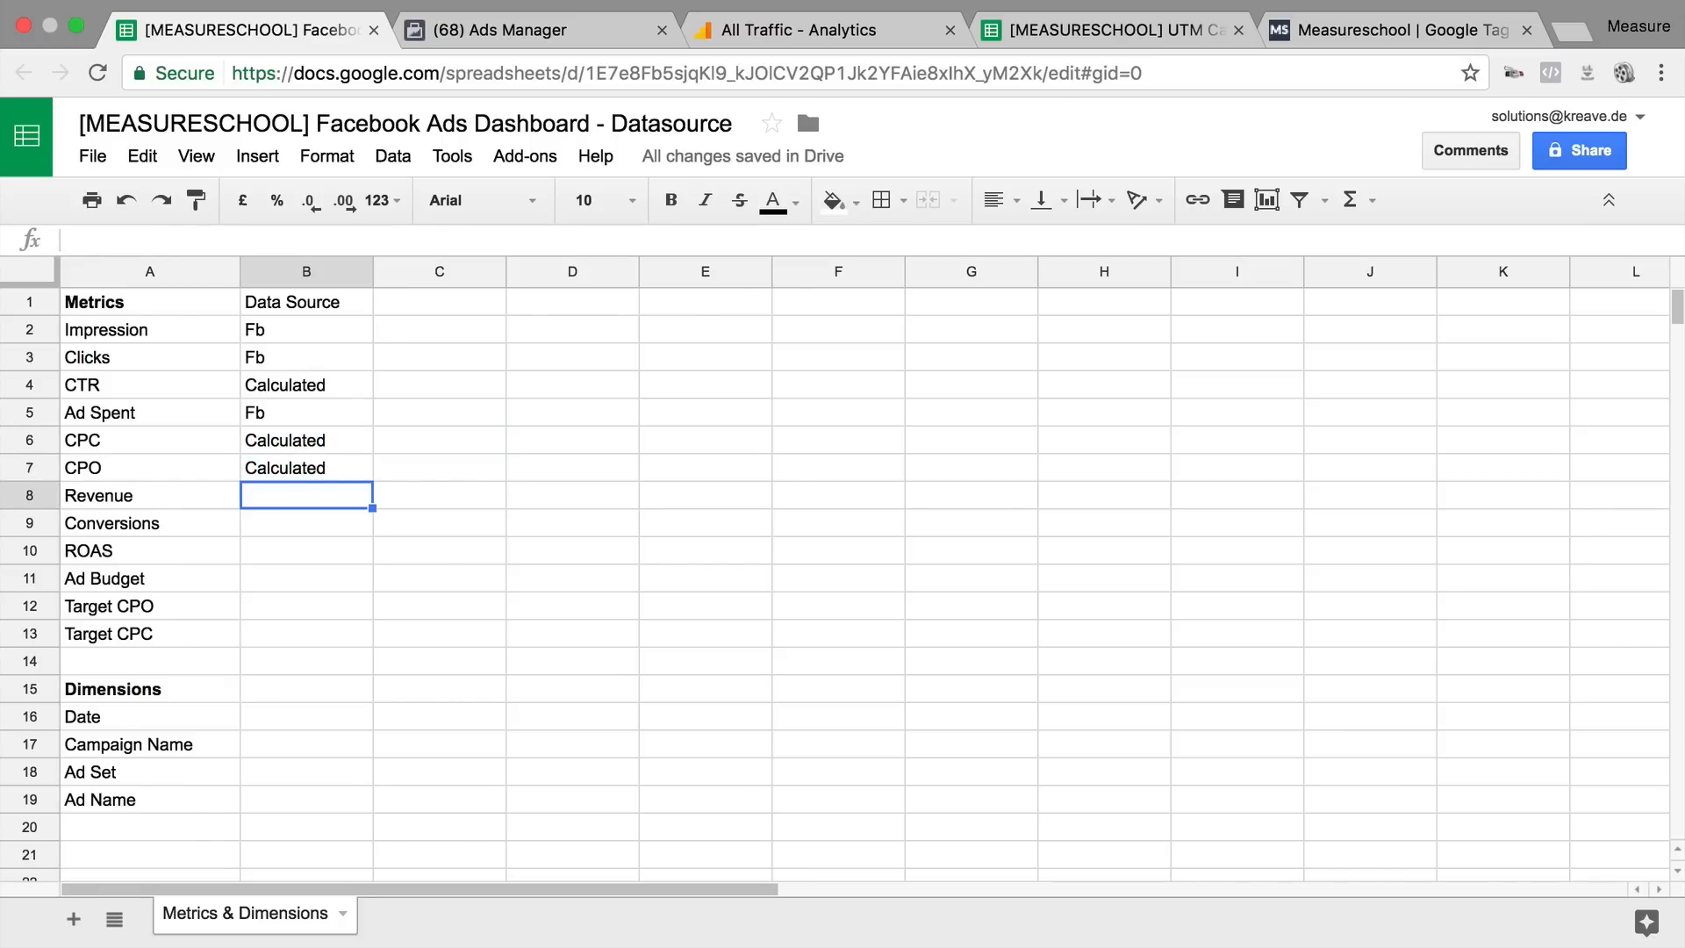
# Step: Enter Ga as the data source for the Revenue and Conversions metrics
pyautogui.write('Ga')
pyautogui.press('Return')
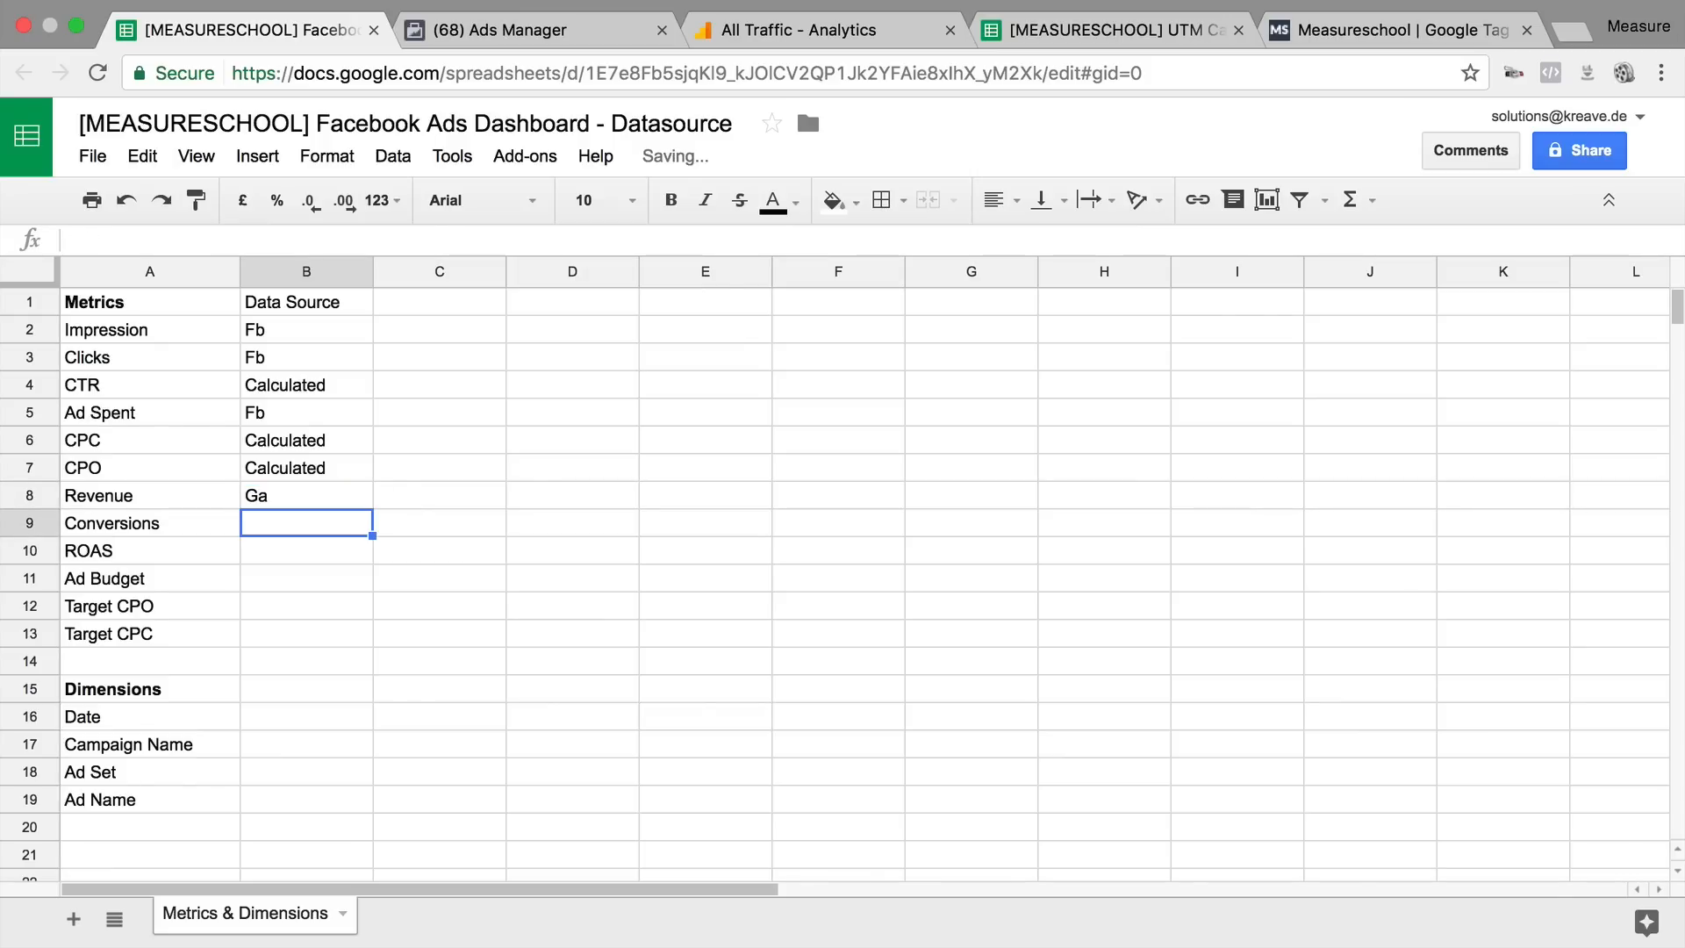
pyautogui.write('Ga')
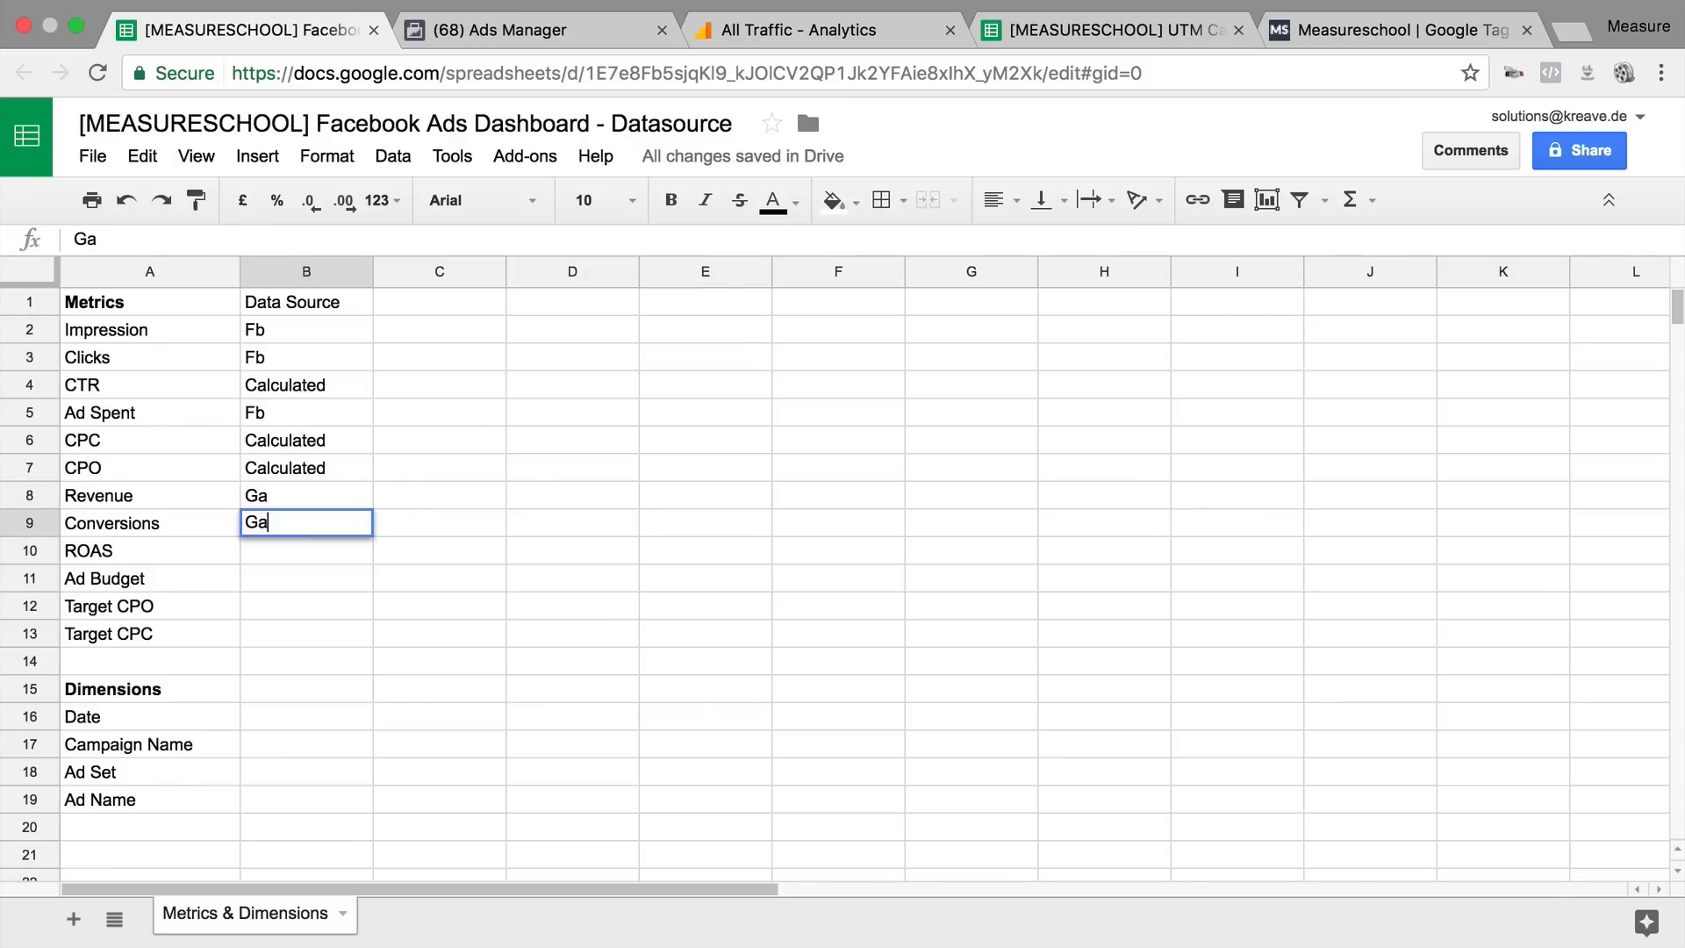
pyautogui.press('Return')
pyautogui.press('Up')
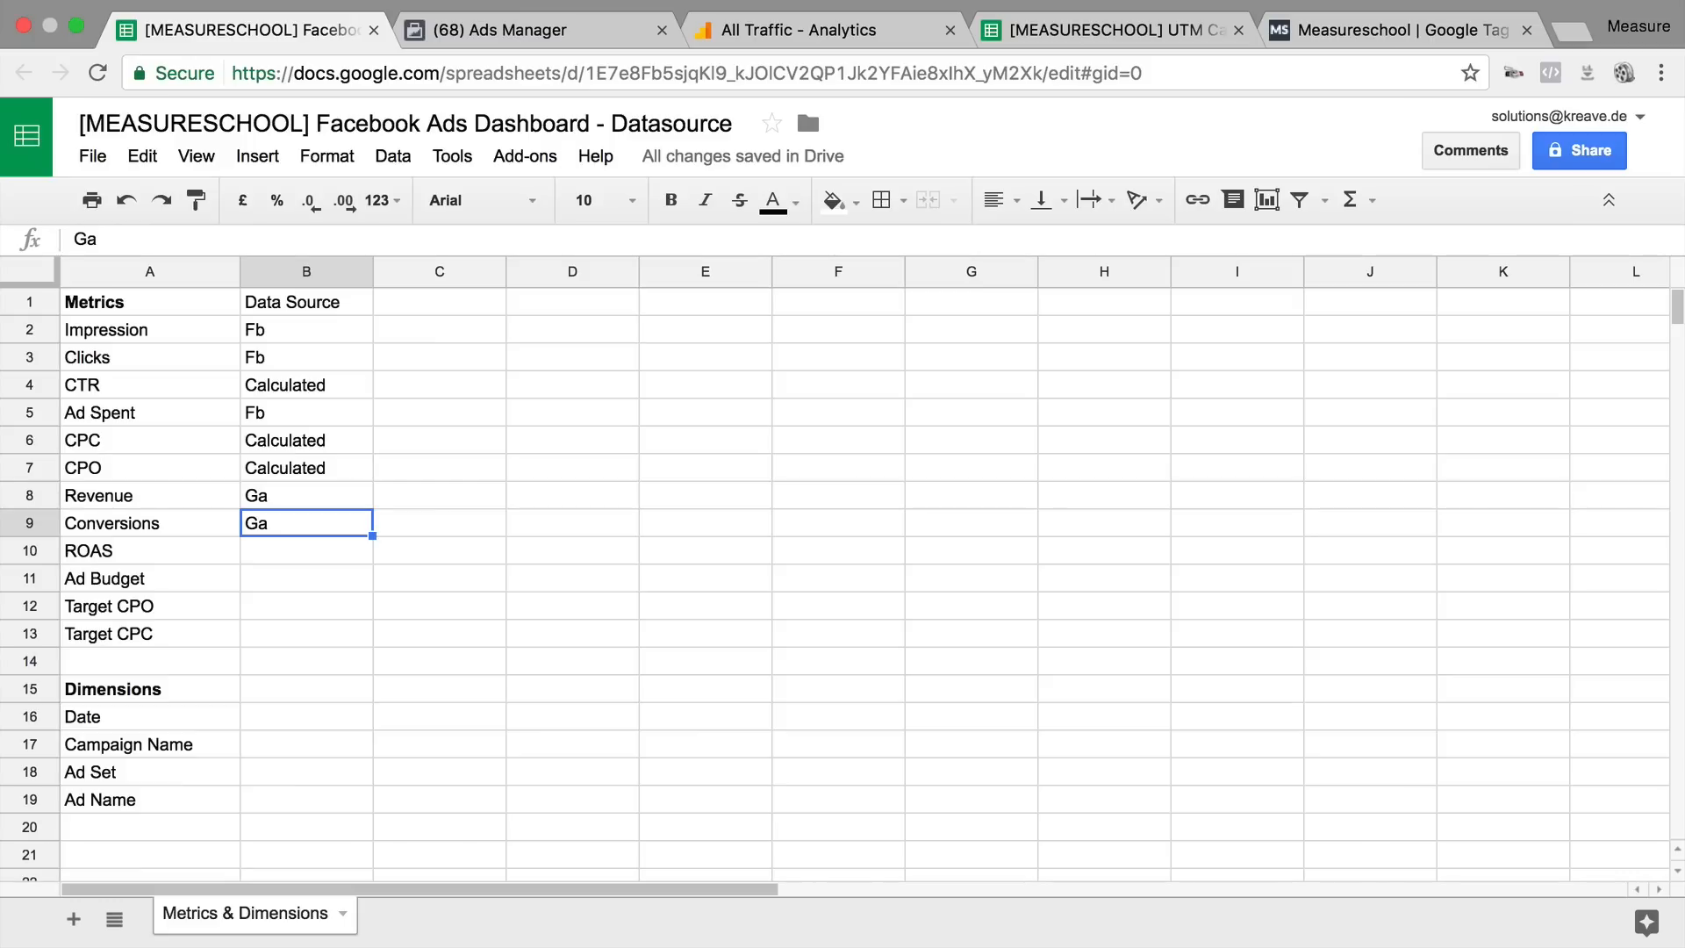
pyautogui.press('Return')
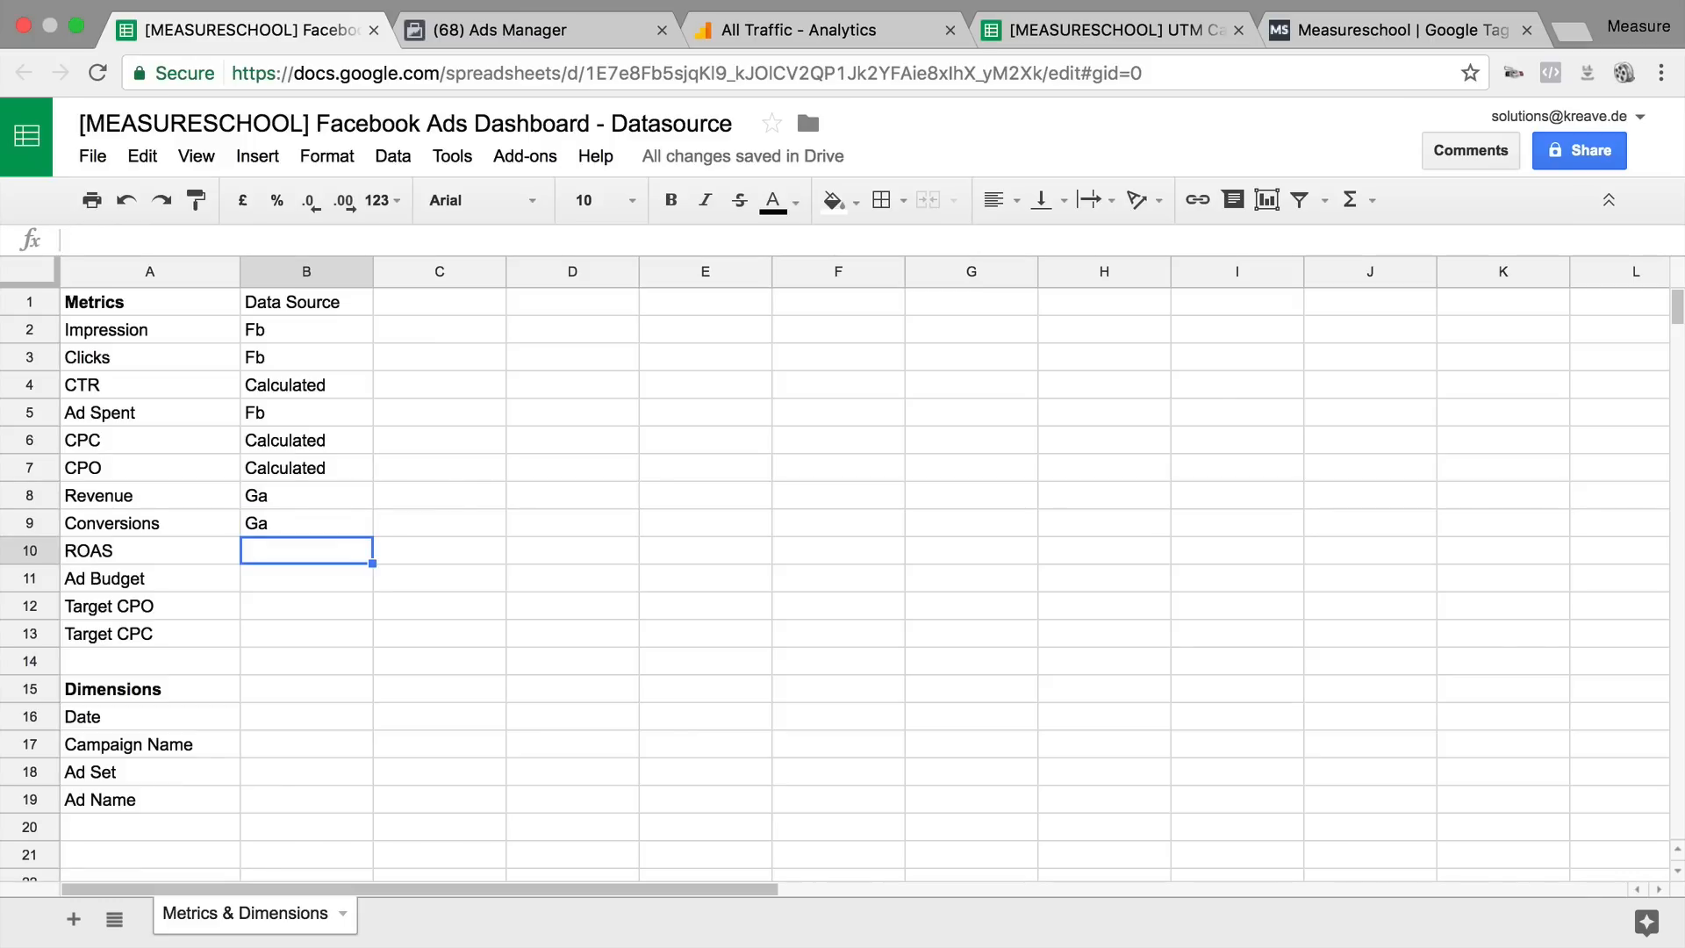
# Step: Enter Calculated as the data source for ROAS and Manually for Ad Budget, Target CPO and Target CPC
pyautogui.write('Calculated')
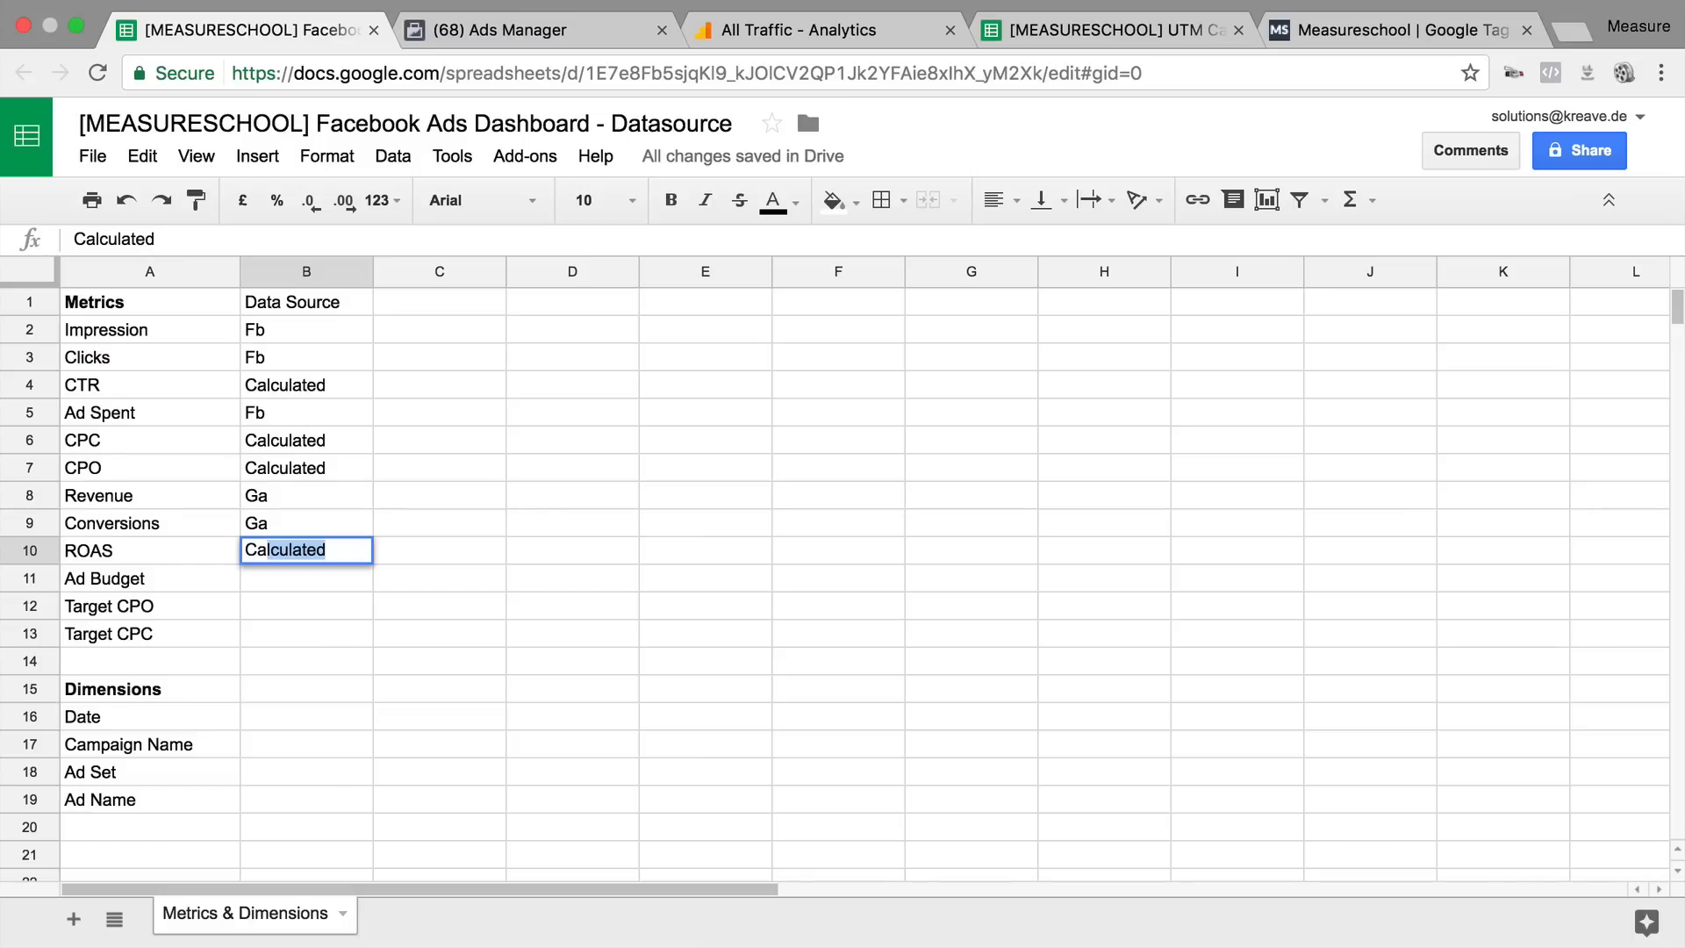
pyautogui.press('Return')
pyautogui.write('Manually')
pyautogui.press('Return')
pyautogui.press('Up')
pyautogui.hotkey('ctrl', 'c')
pyautogui.press('Down')
pyautogui.hotkey('ctrl', 'v')
pyautogui.press('Down')
pyautogui.hotkey('ctrl', 'v')
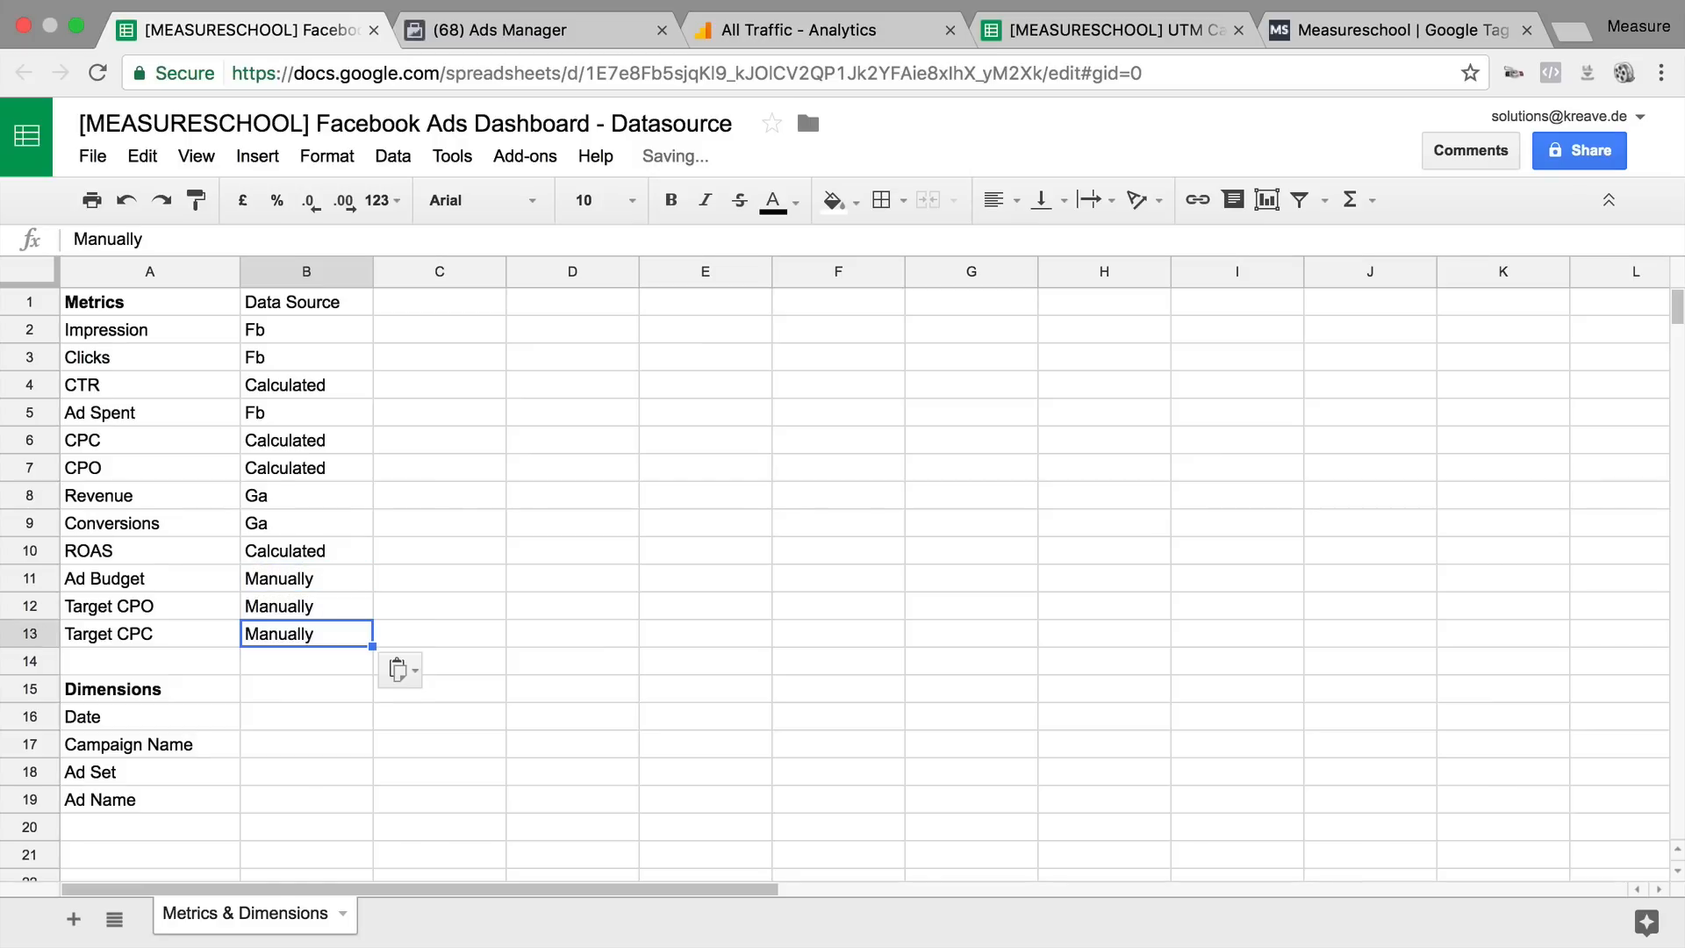
# Step: Add the column heading Facebook in cell B15, beside the Dimensions heading
pyautogui.press('Down')
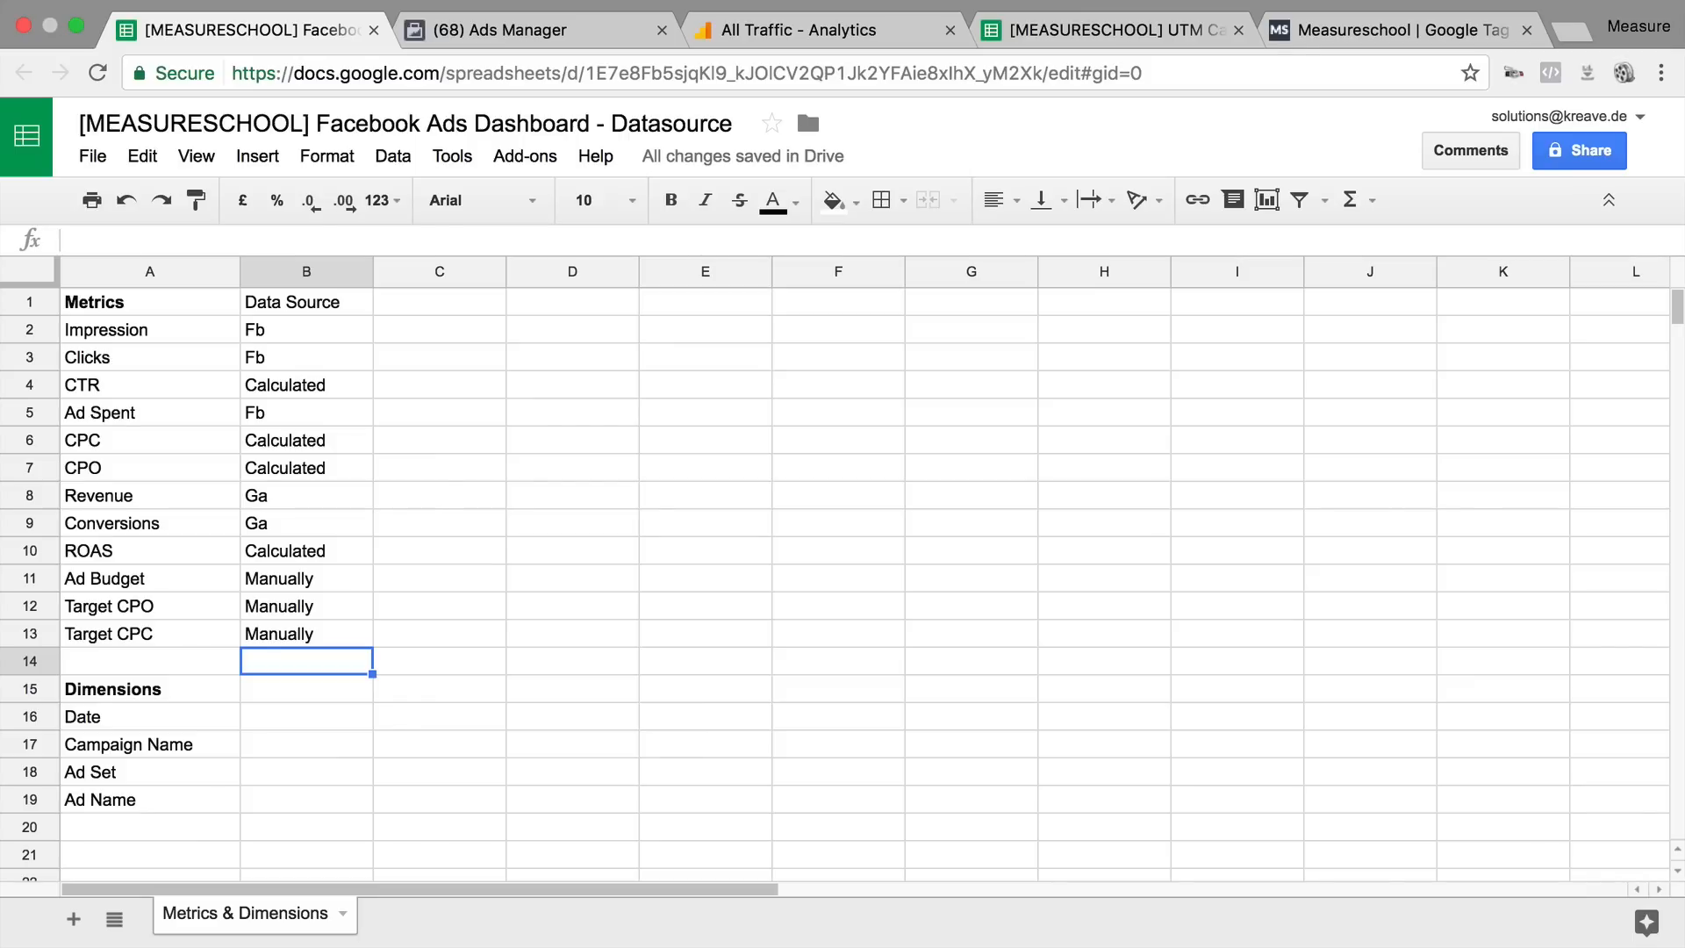
pyautogui.press('Down')
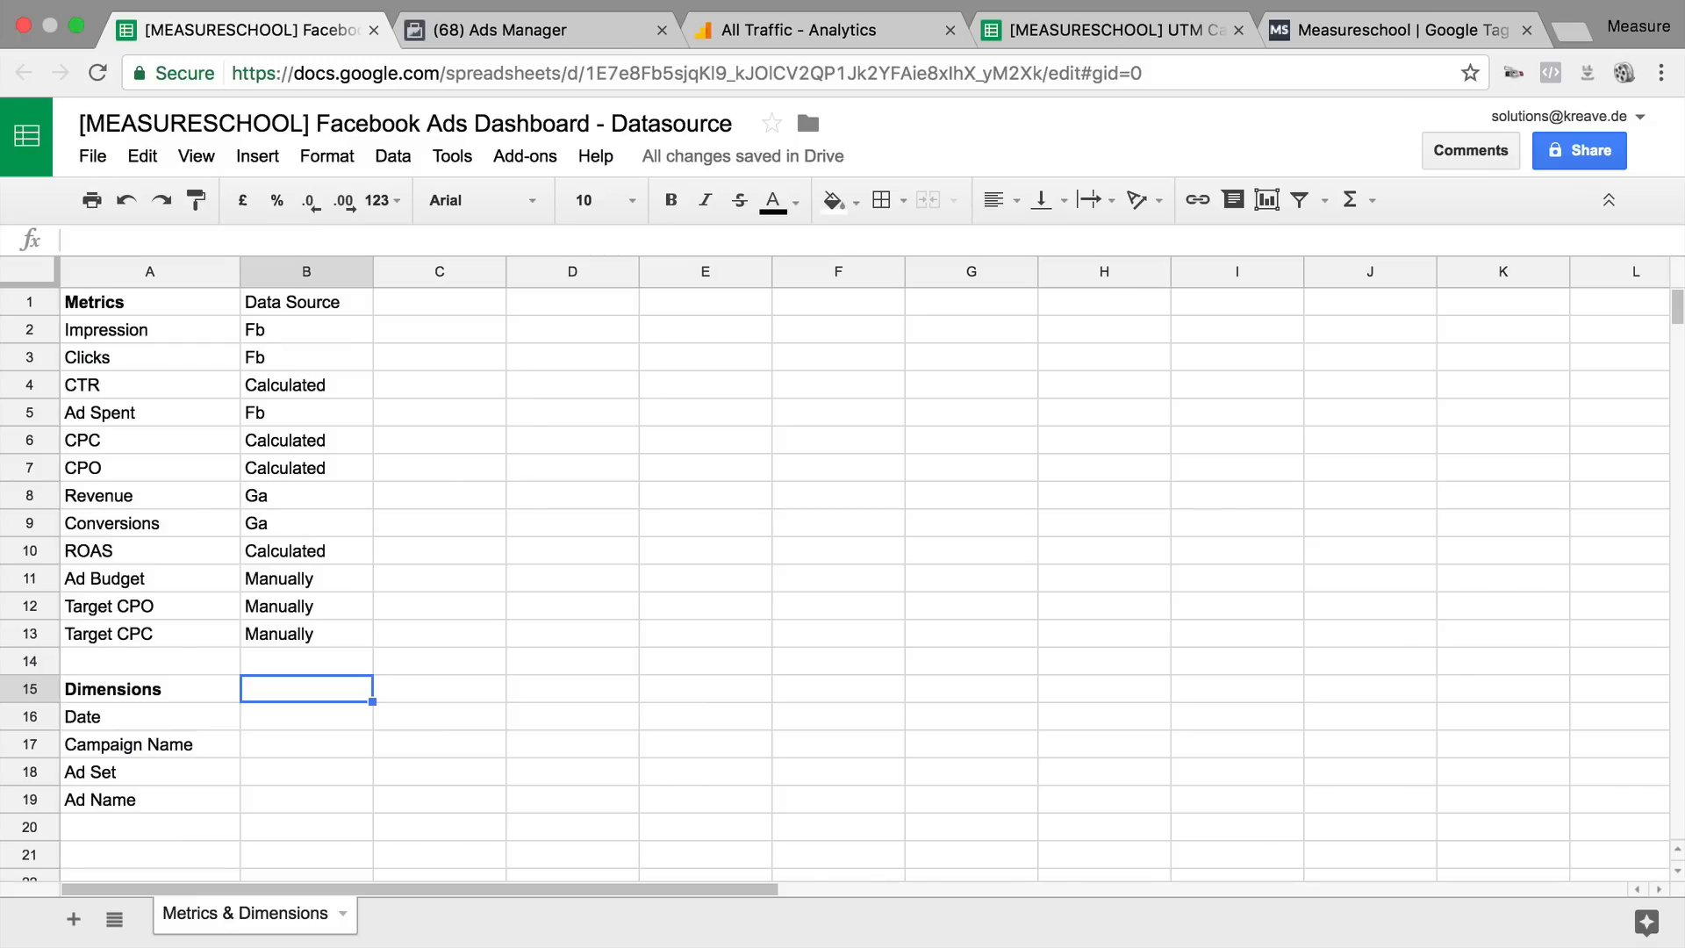
pyautogui.write('Facebook')
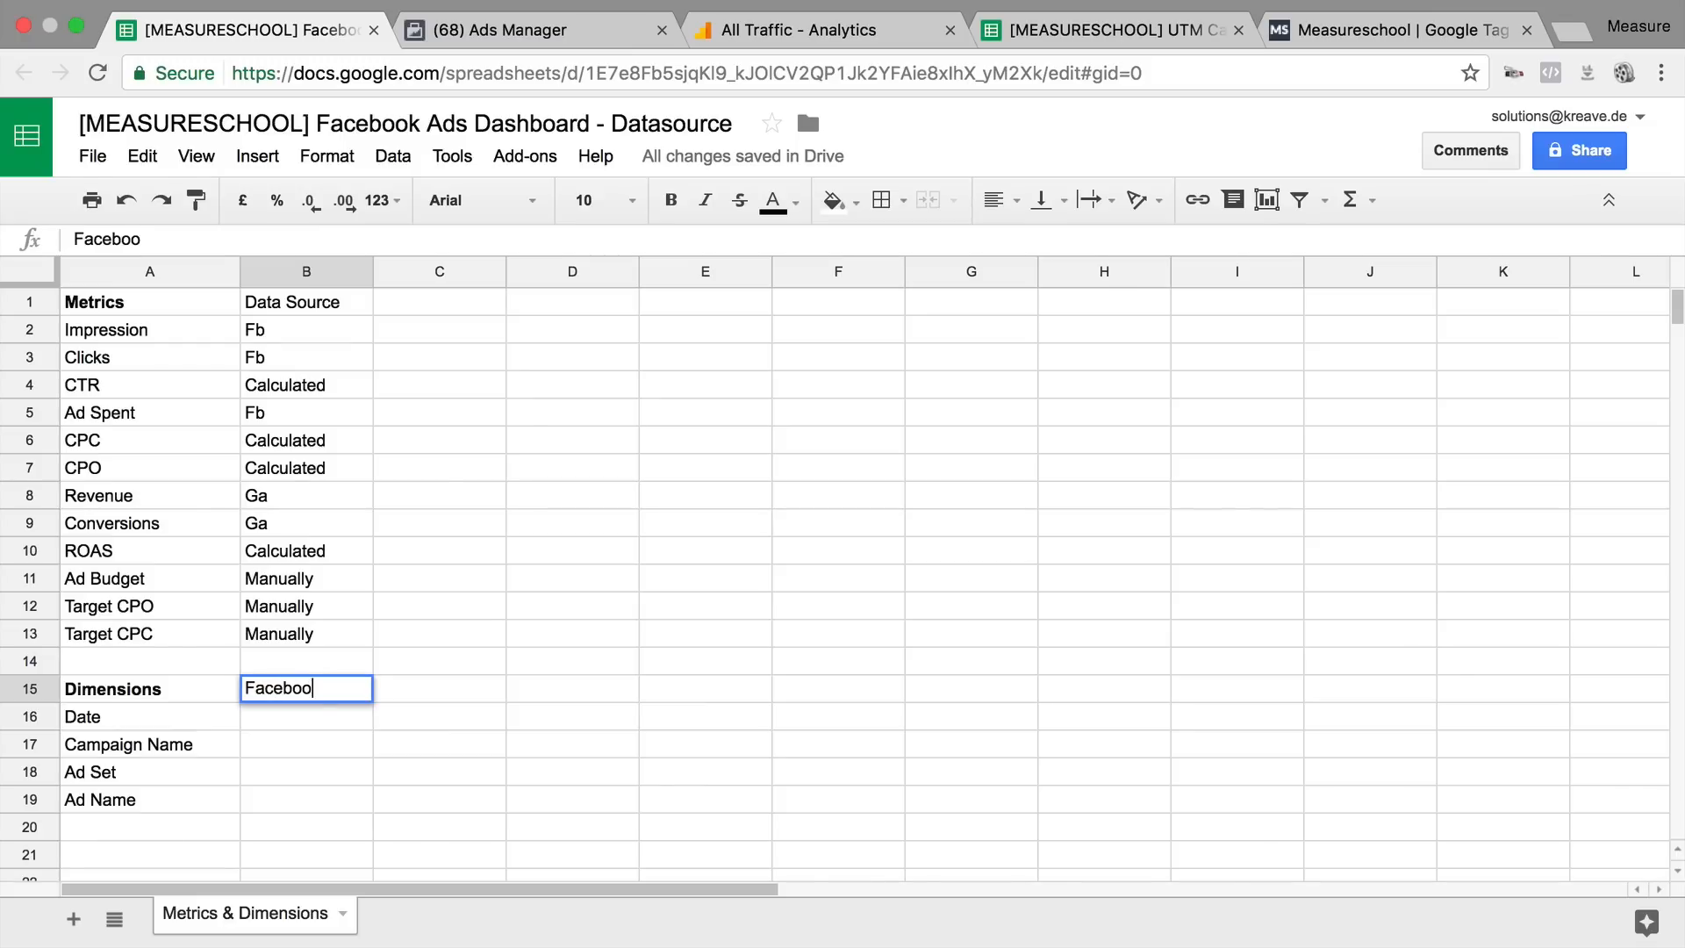
pyautogui.press('Return')
pyautogui.press('Left')
pyautogui.press('Down')
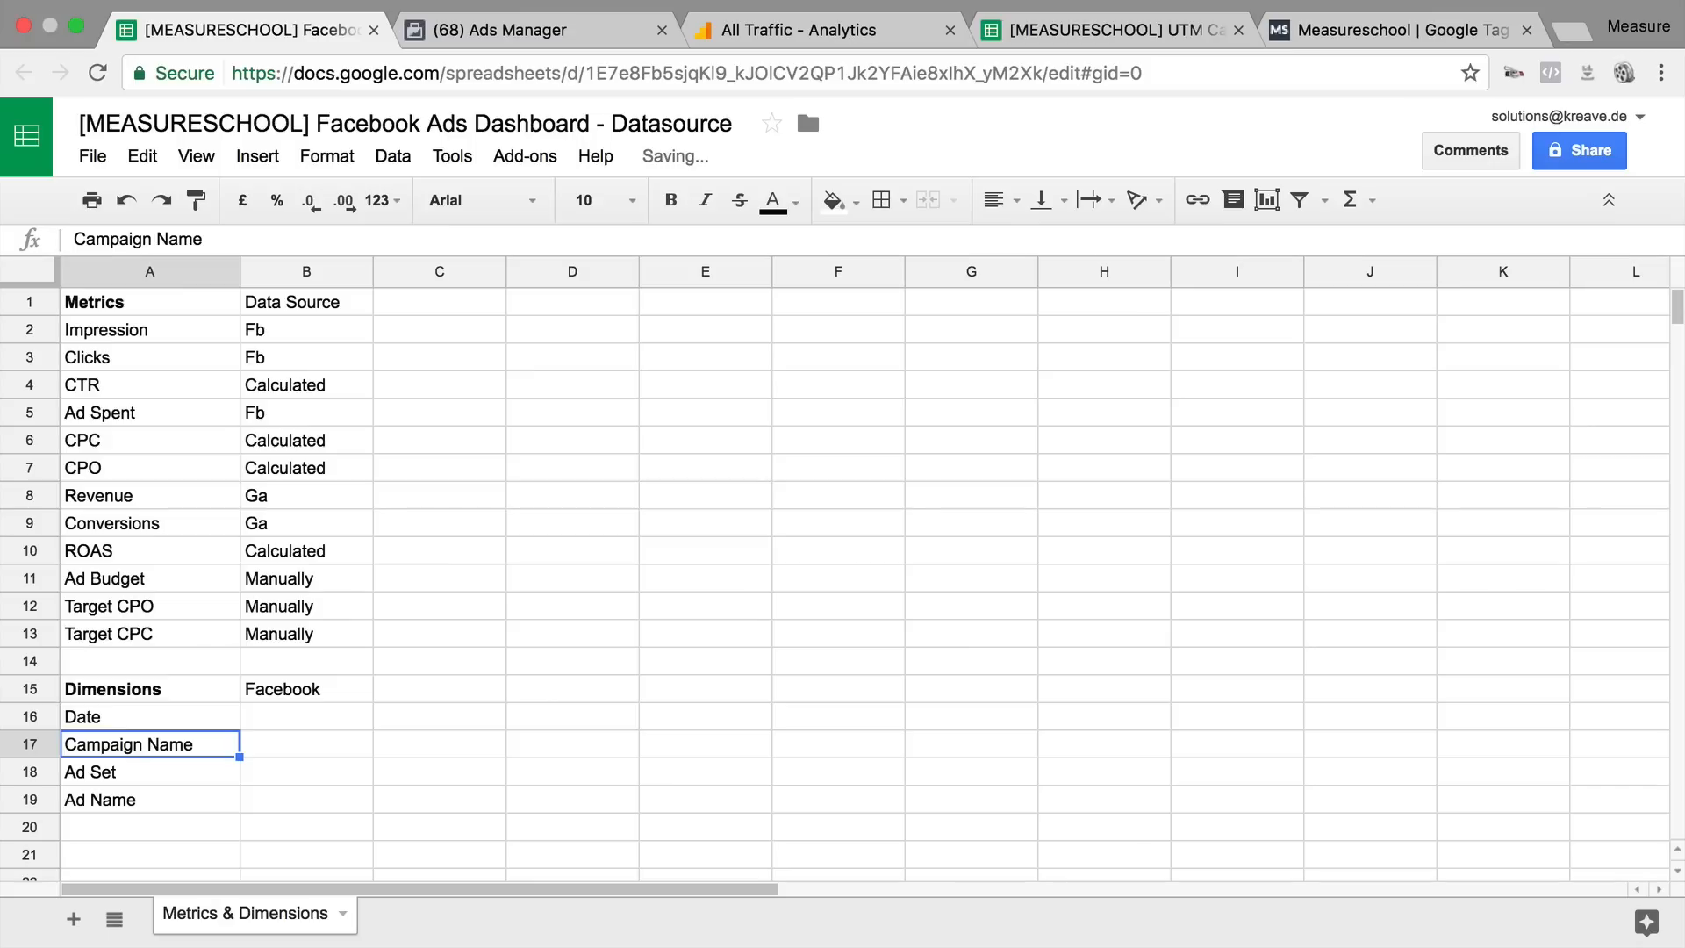
pyautogui.press('Down')
pyautogui.press('Down')
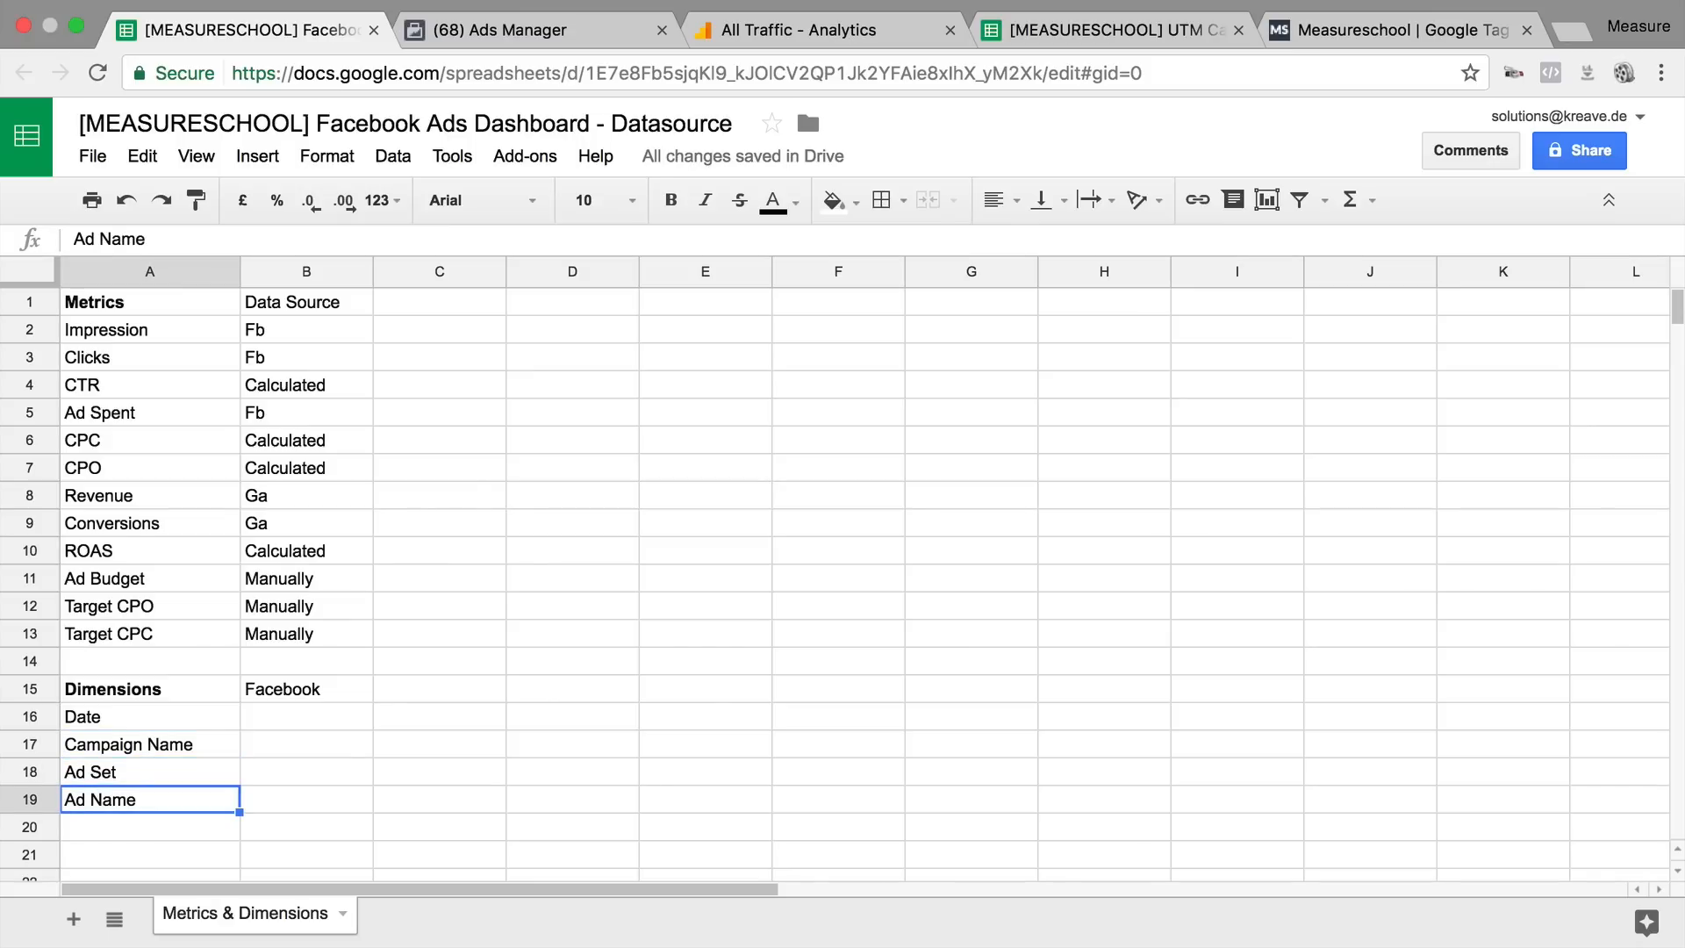
pyautogui.moveTo(290, 470); pyautogui.dragTo(289, 527)
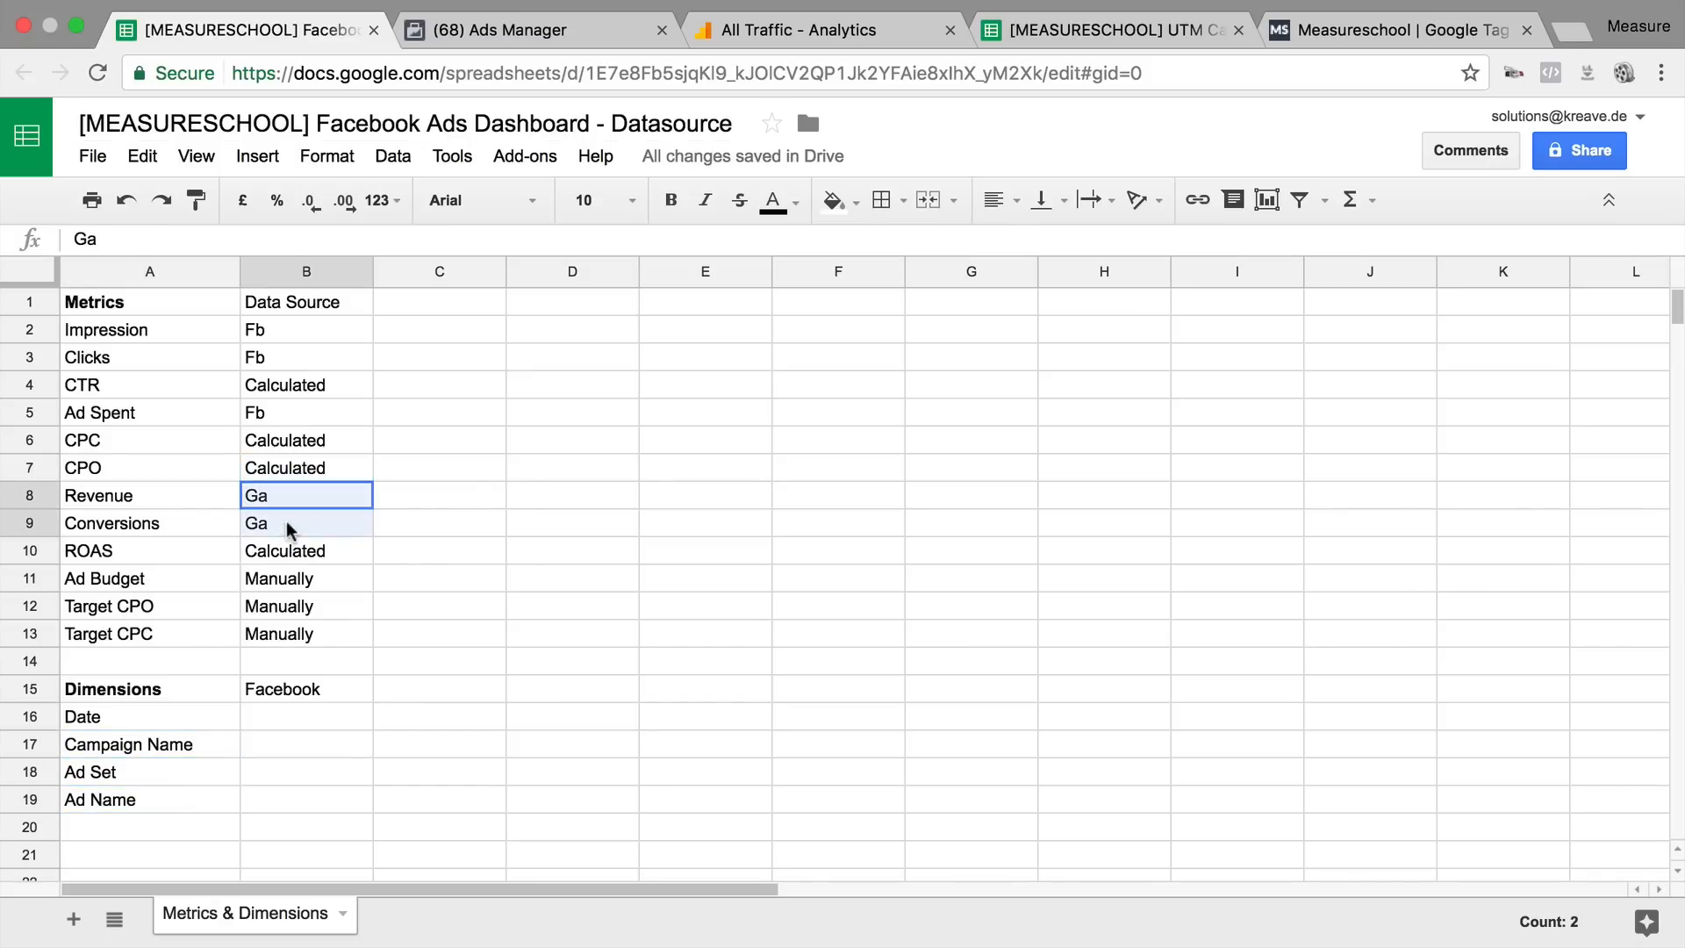
# Step: Add the column heading Google Analytics in cell C15, beside the Facebook heading
pyautogui.click(455, 693)
pyautogui.write('G')
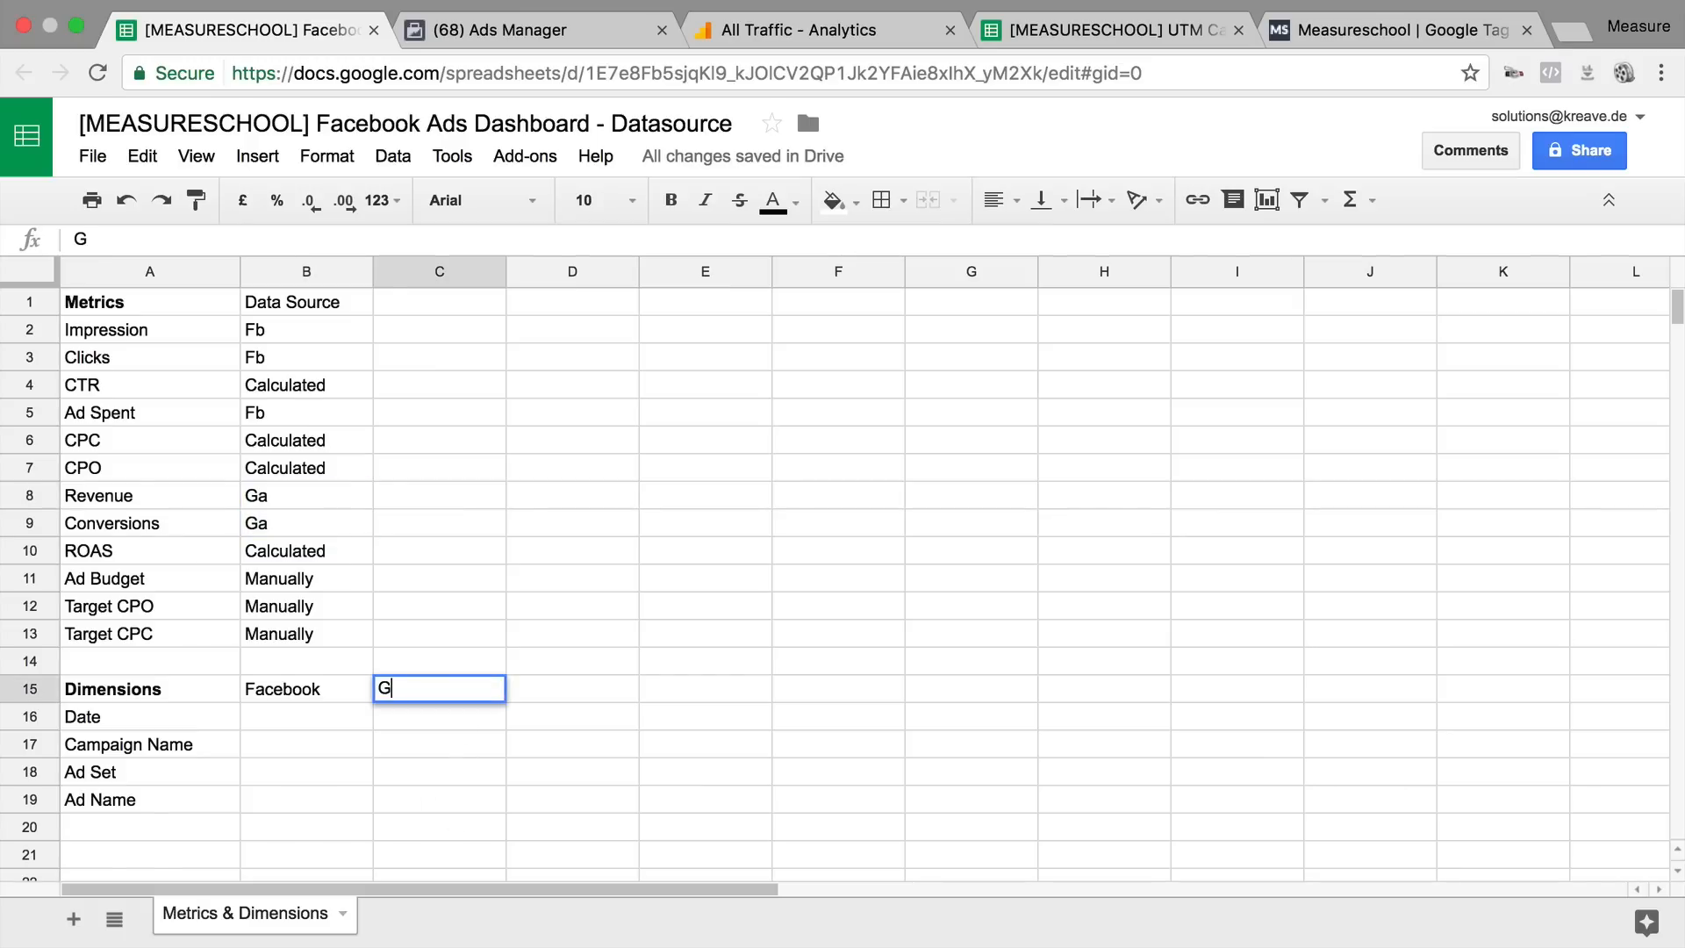
pyautogui.write('oogle Analytics')
pyautogui.press('Return')
pyautogui.press('Up')
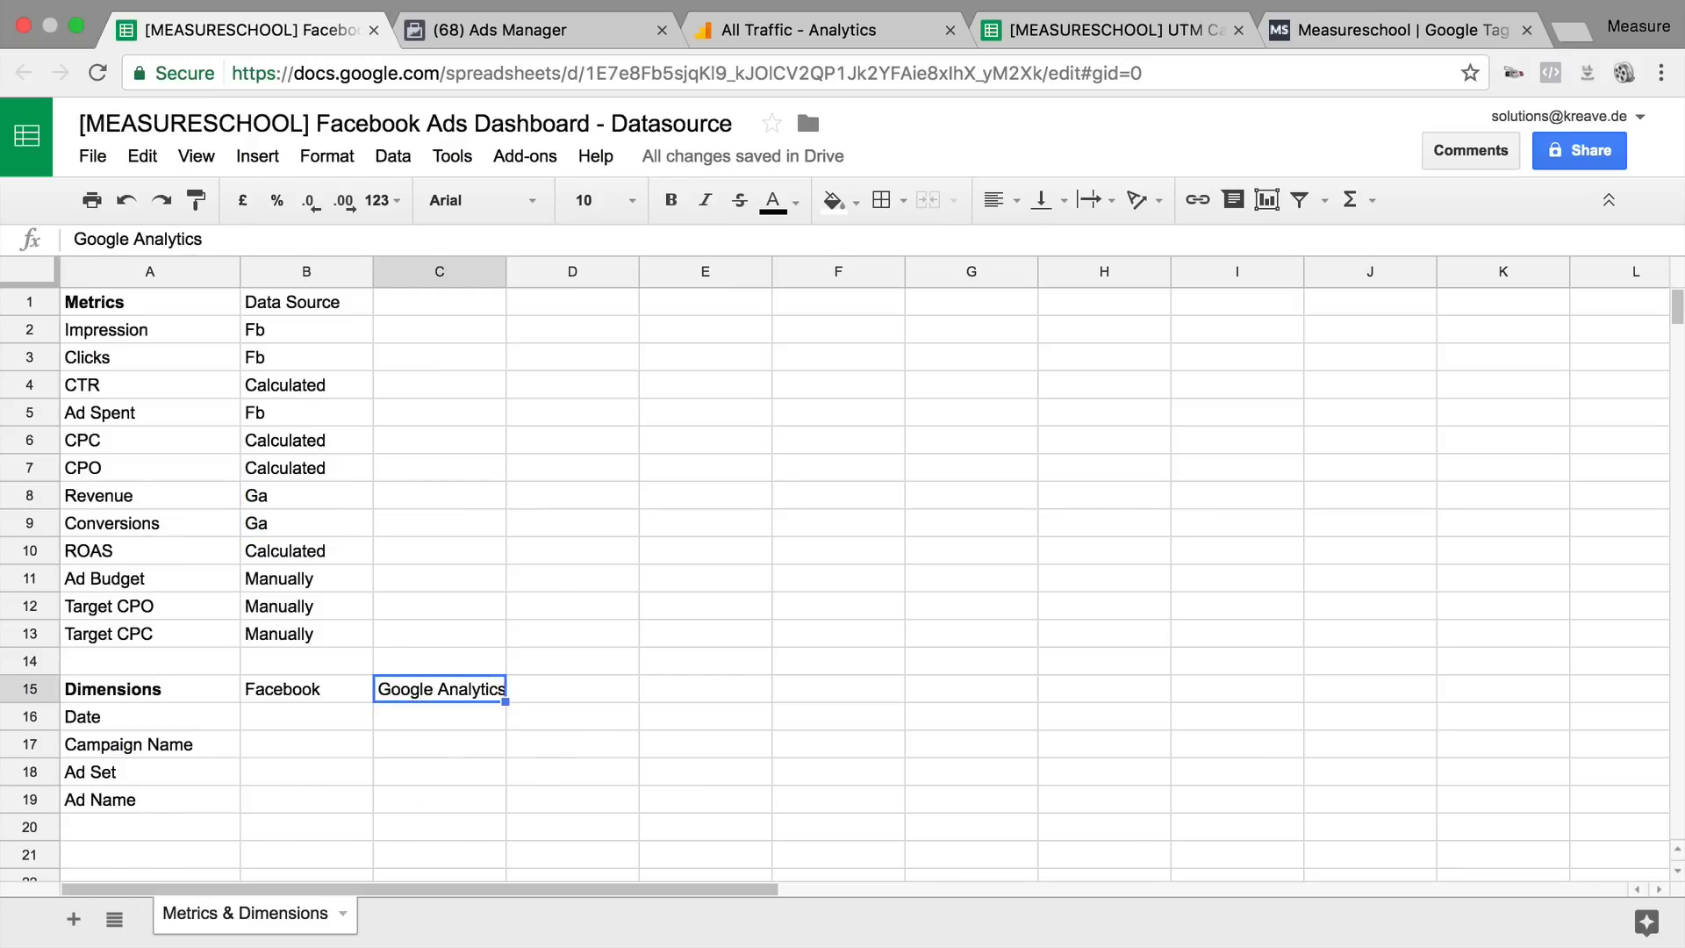
pyautogui.press('Left')
pyautogui.press('Left')
pyautogui.press('Down')
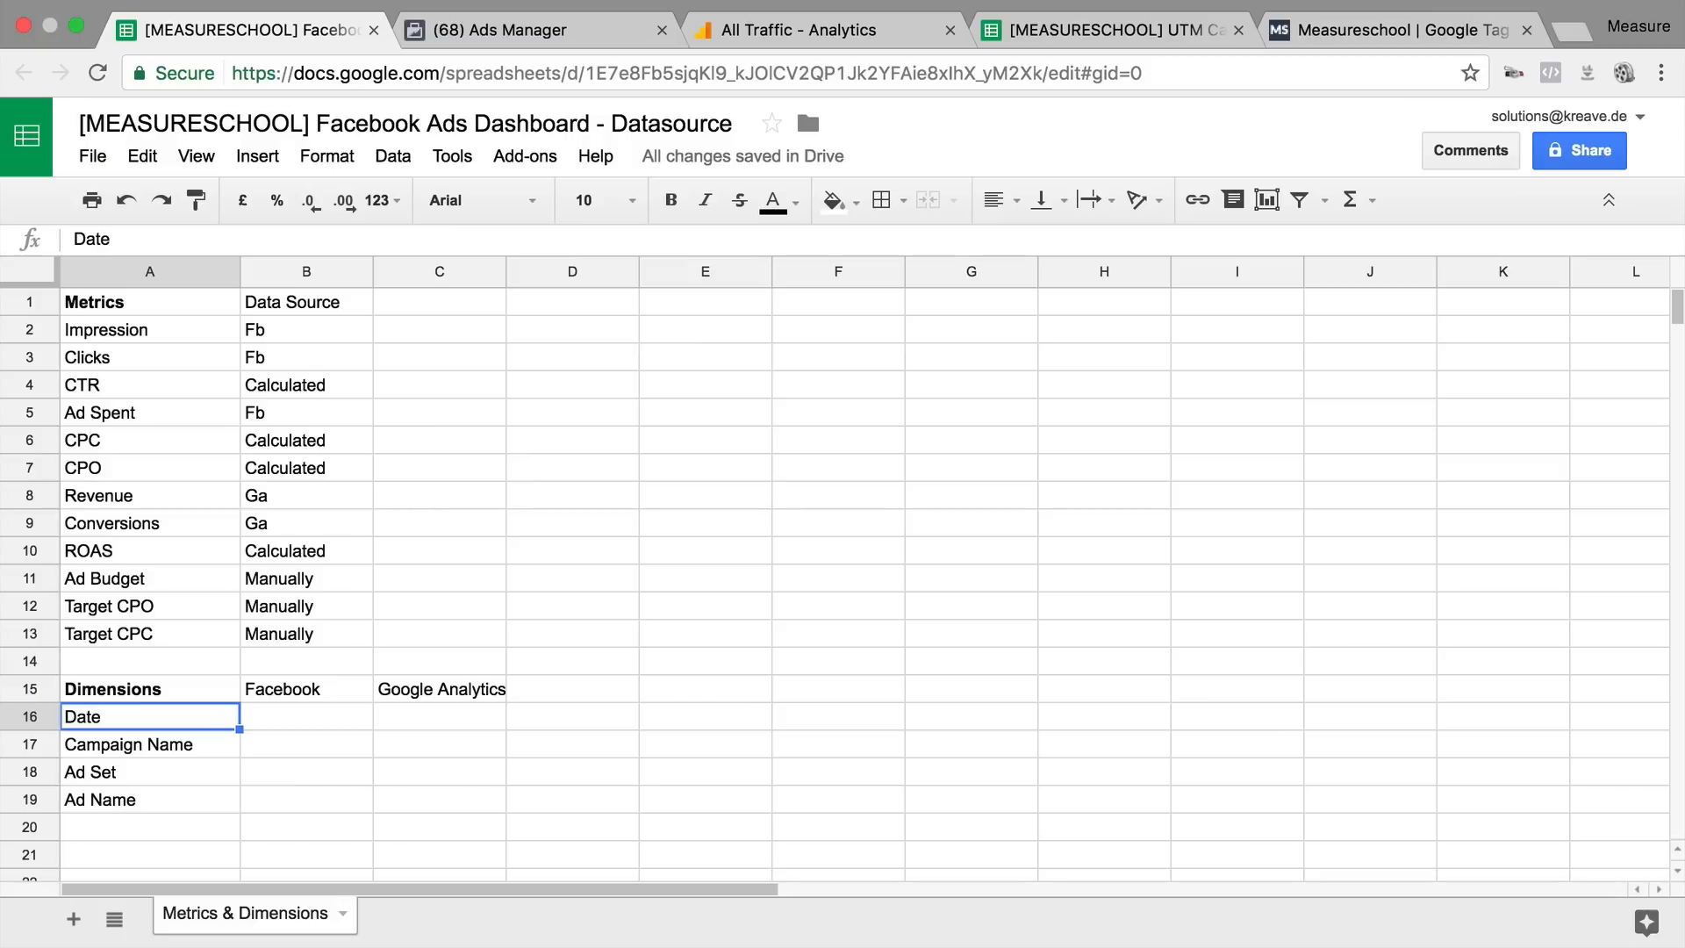
pyautogui.press('Down')
pyautogui.press('Down')
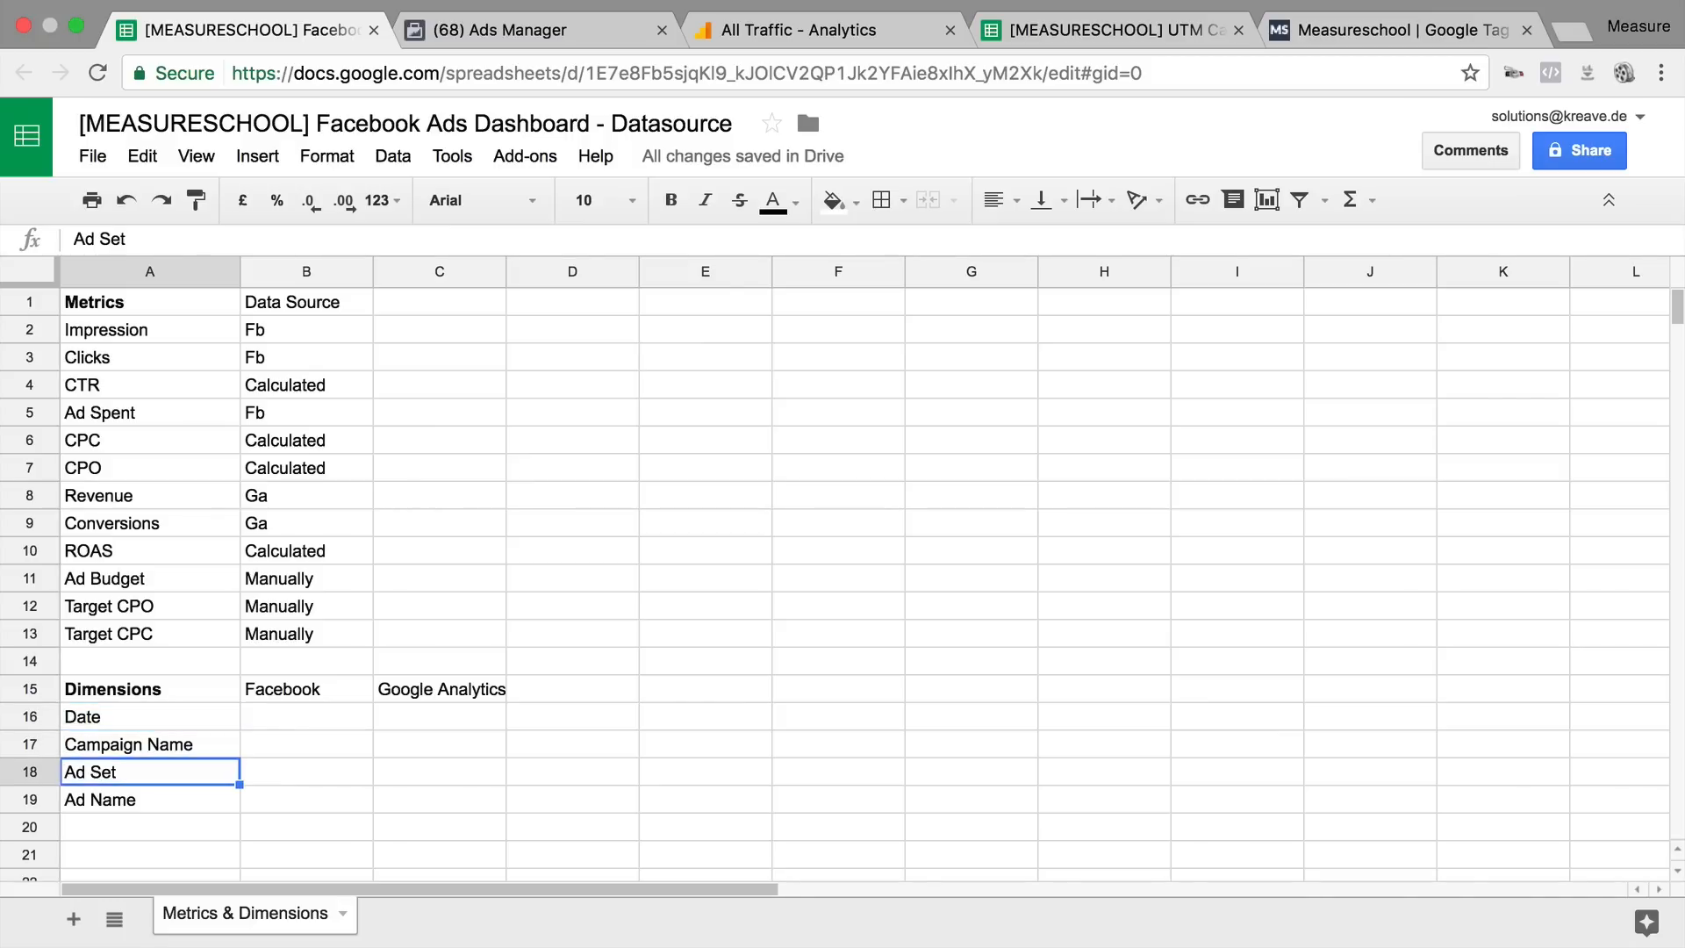
pyautogui.press('Down')
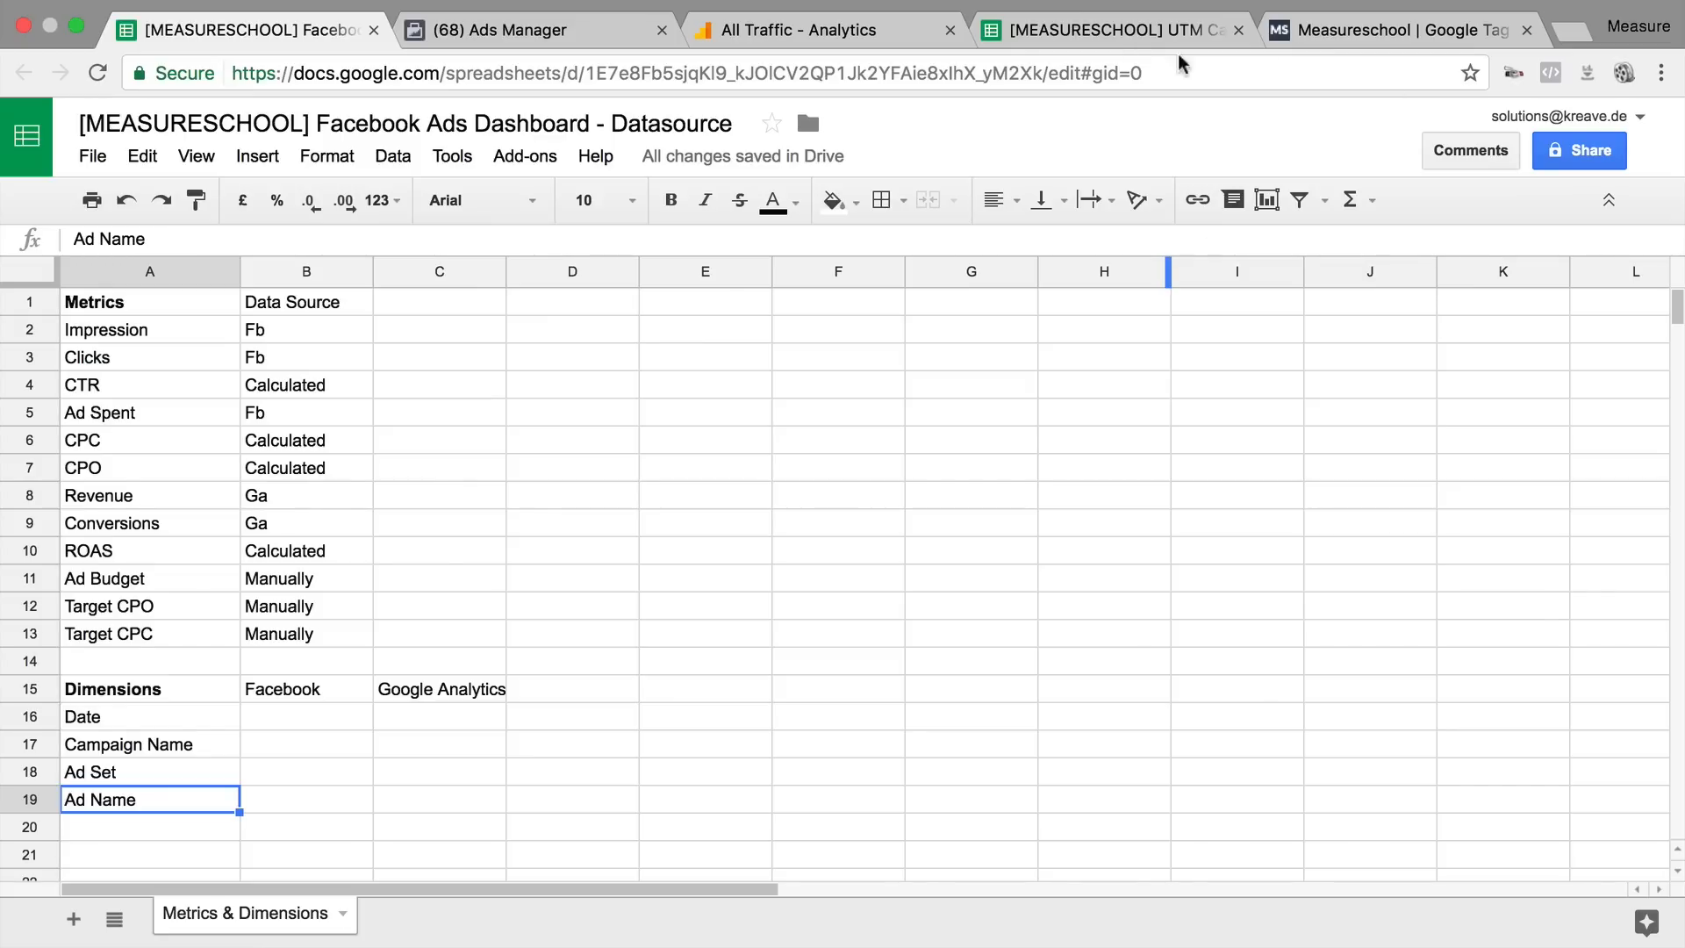
# Step: Switch to the UTM Campaign Tagging Tool spreadsheet and select the URL cell of the Facebook Ads row
pyautogui.click(1109, 32)
pyautogui.click(446, 612)
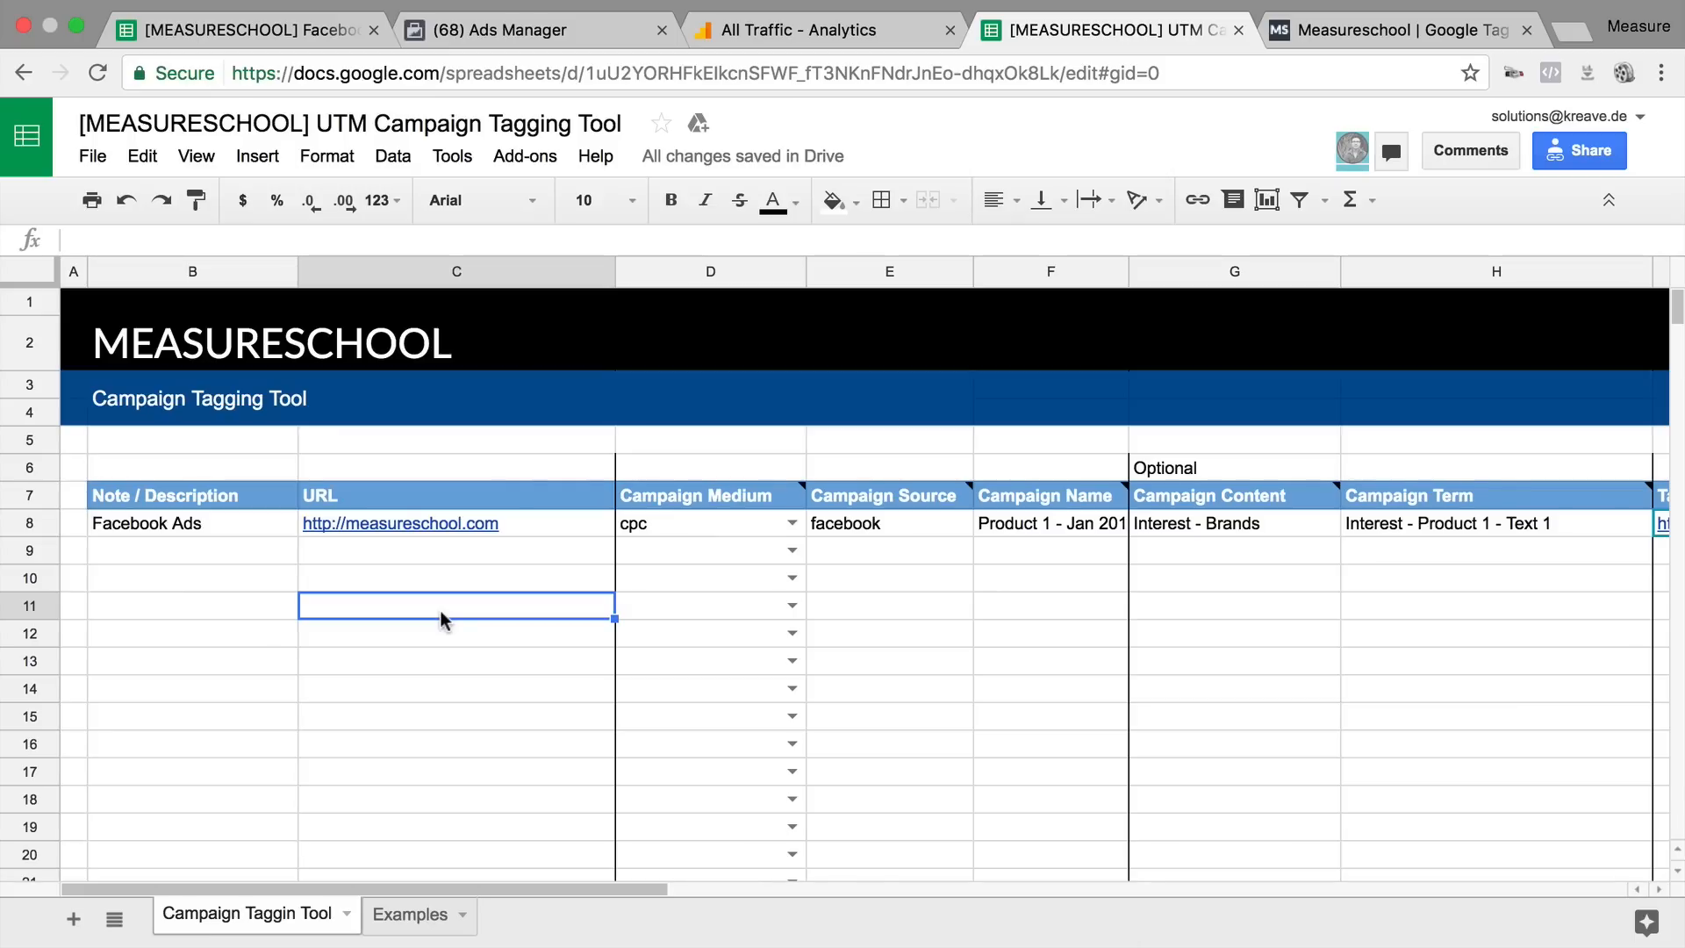
pyautogui.click(500, 572)
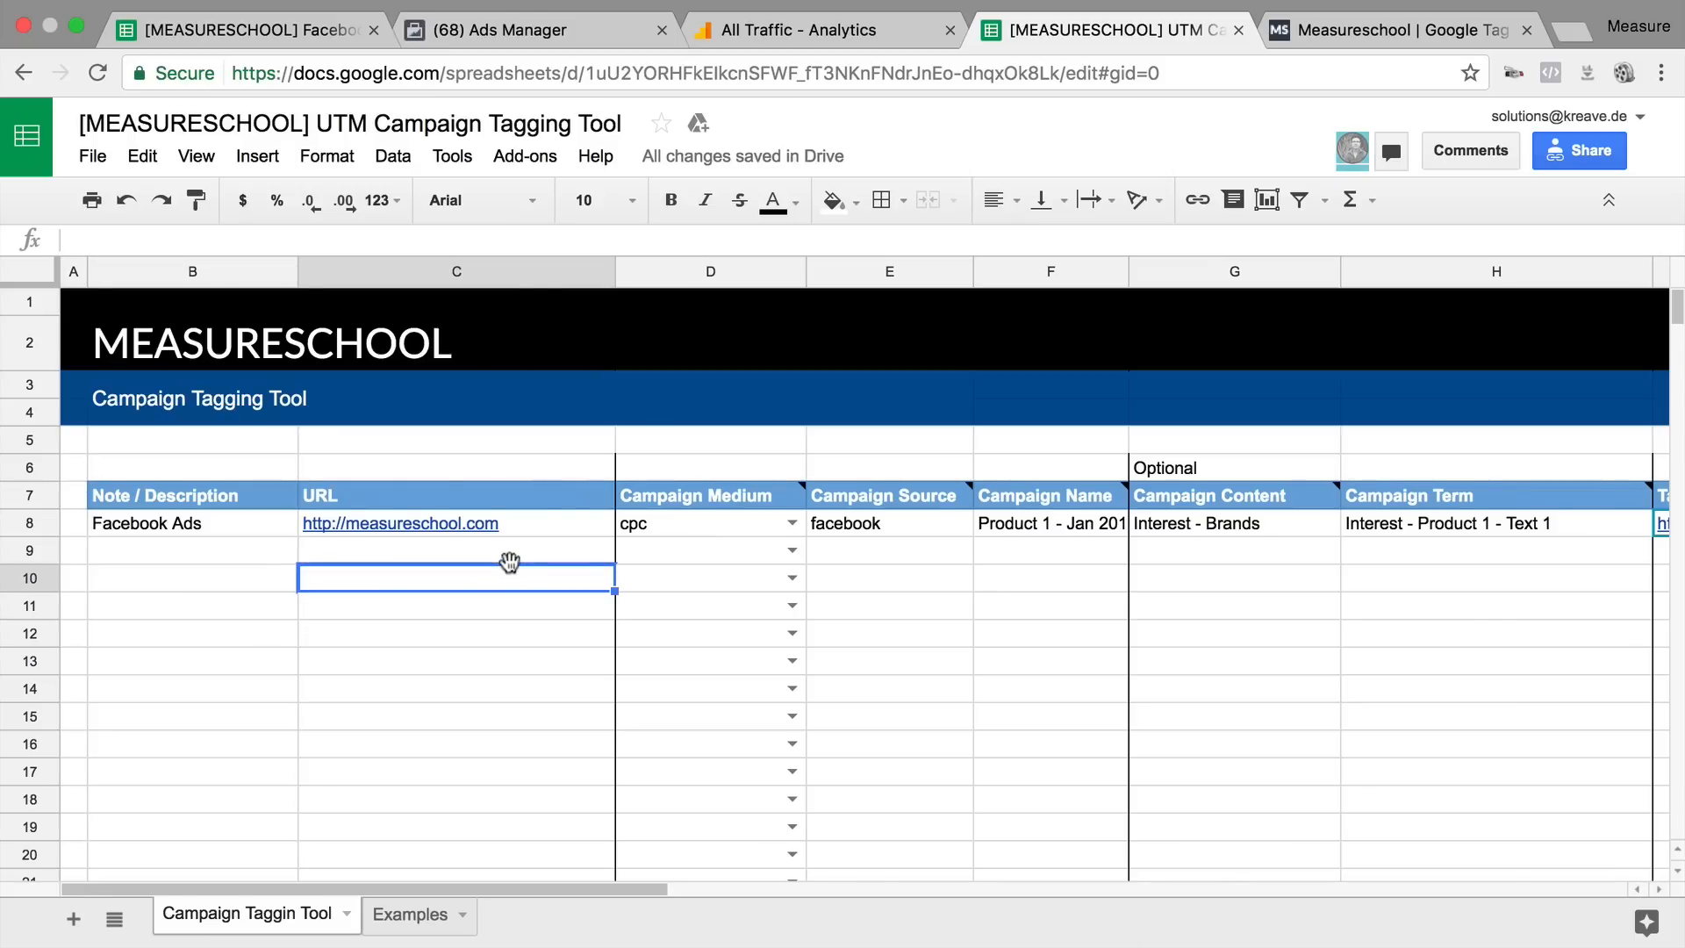
pyautogui.click(560, 531)
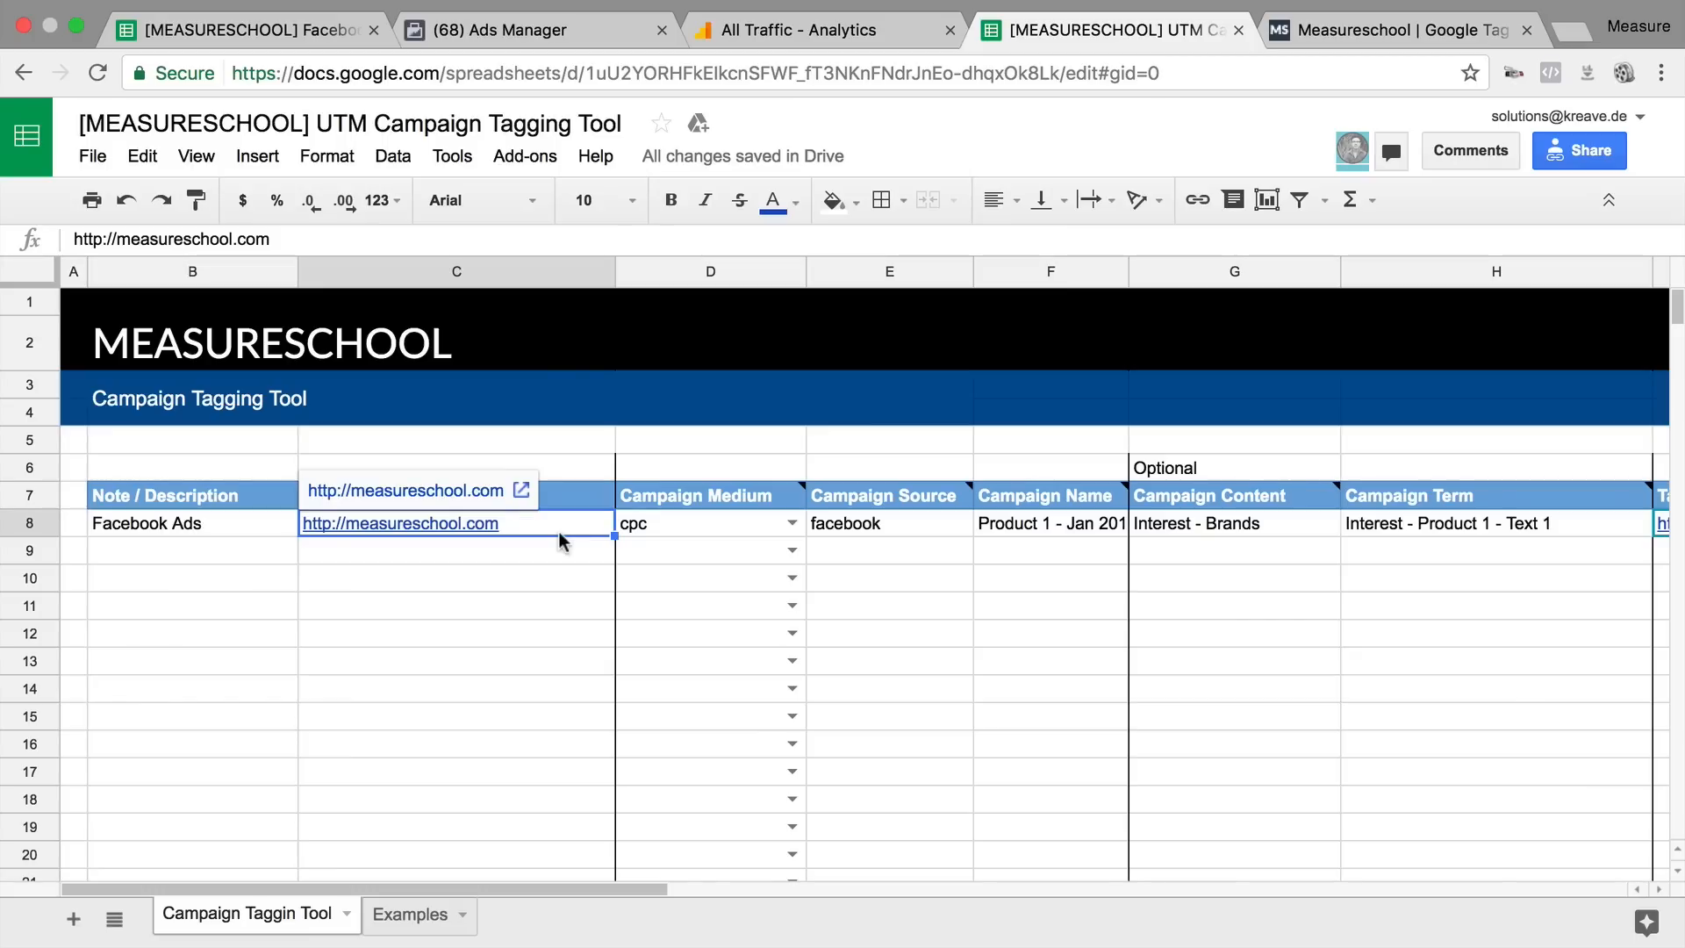
# Step: Review the campaign name, content and term values of the Facebook Ads row in the tagging sheet
pyautogui.press('Right')
pyautogui.press('Right')
pyautogui.press('Right')
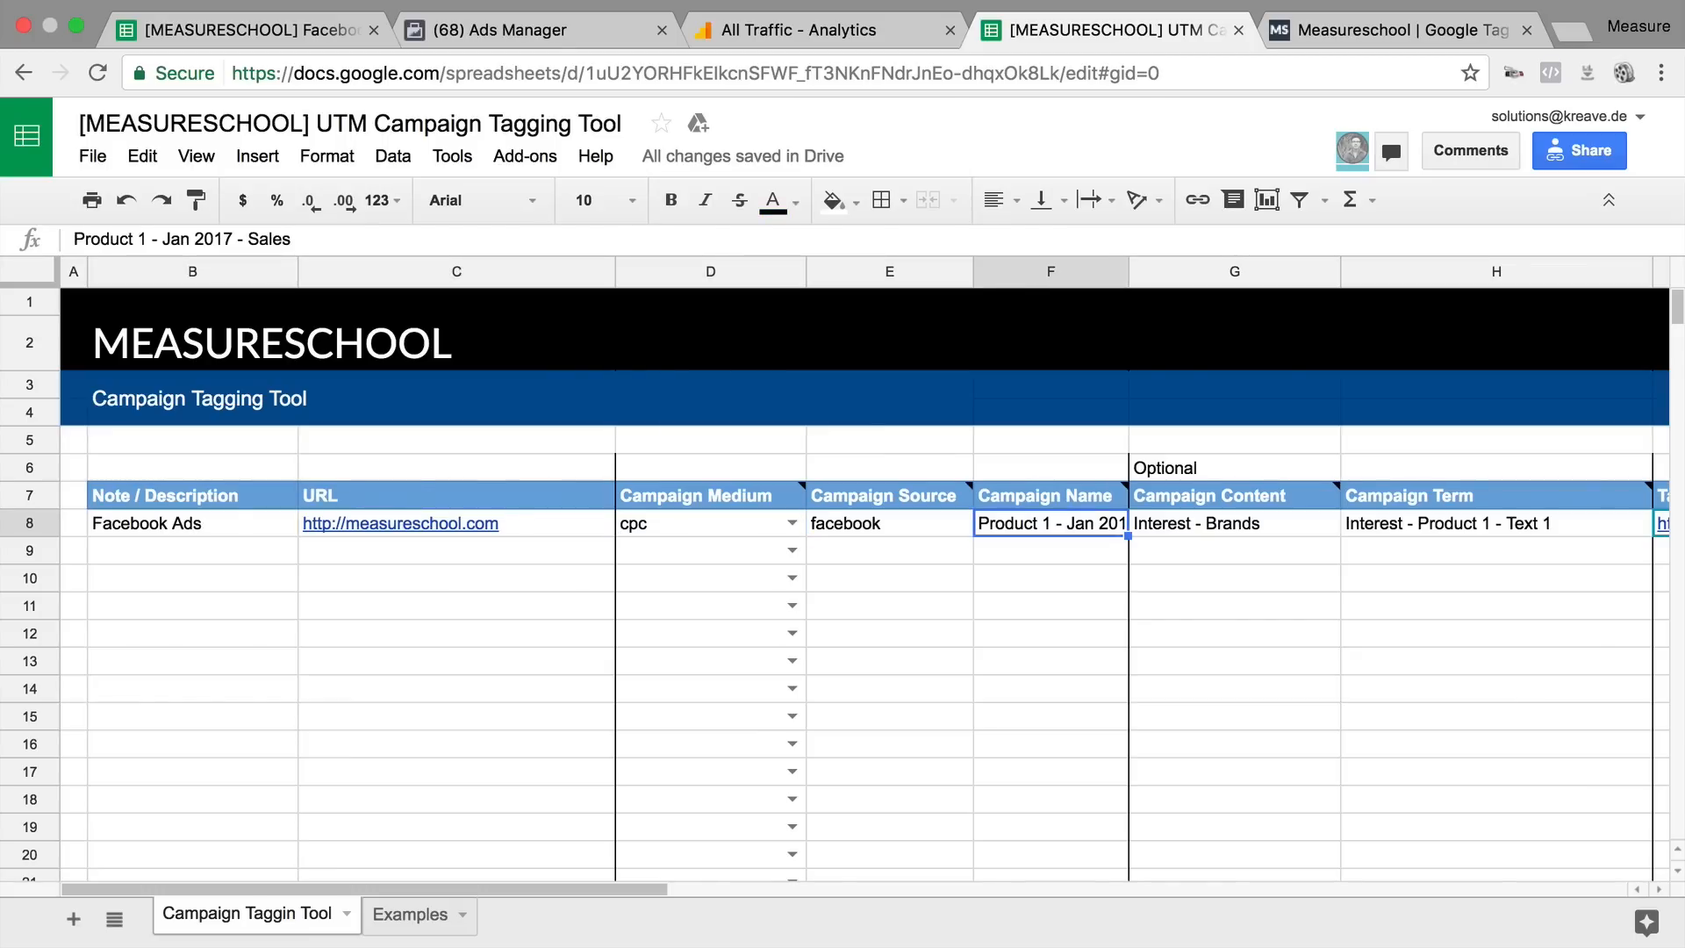
pyautogui.press('Right')
pyautogui.press('Right')
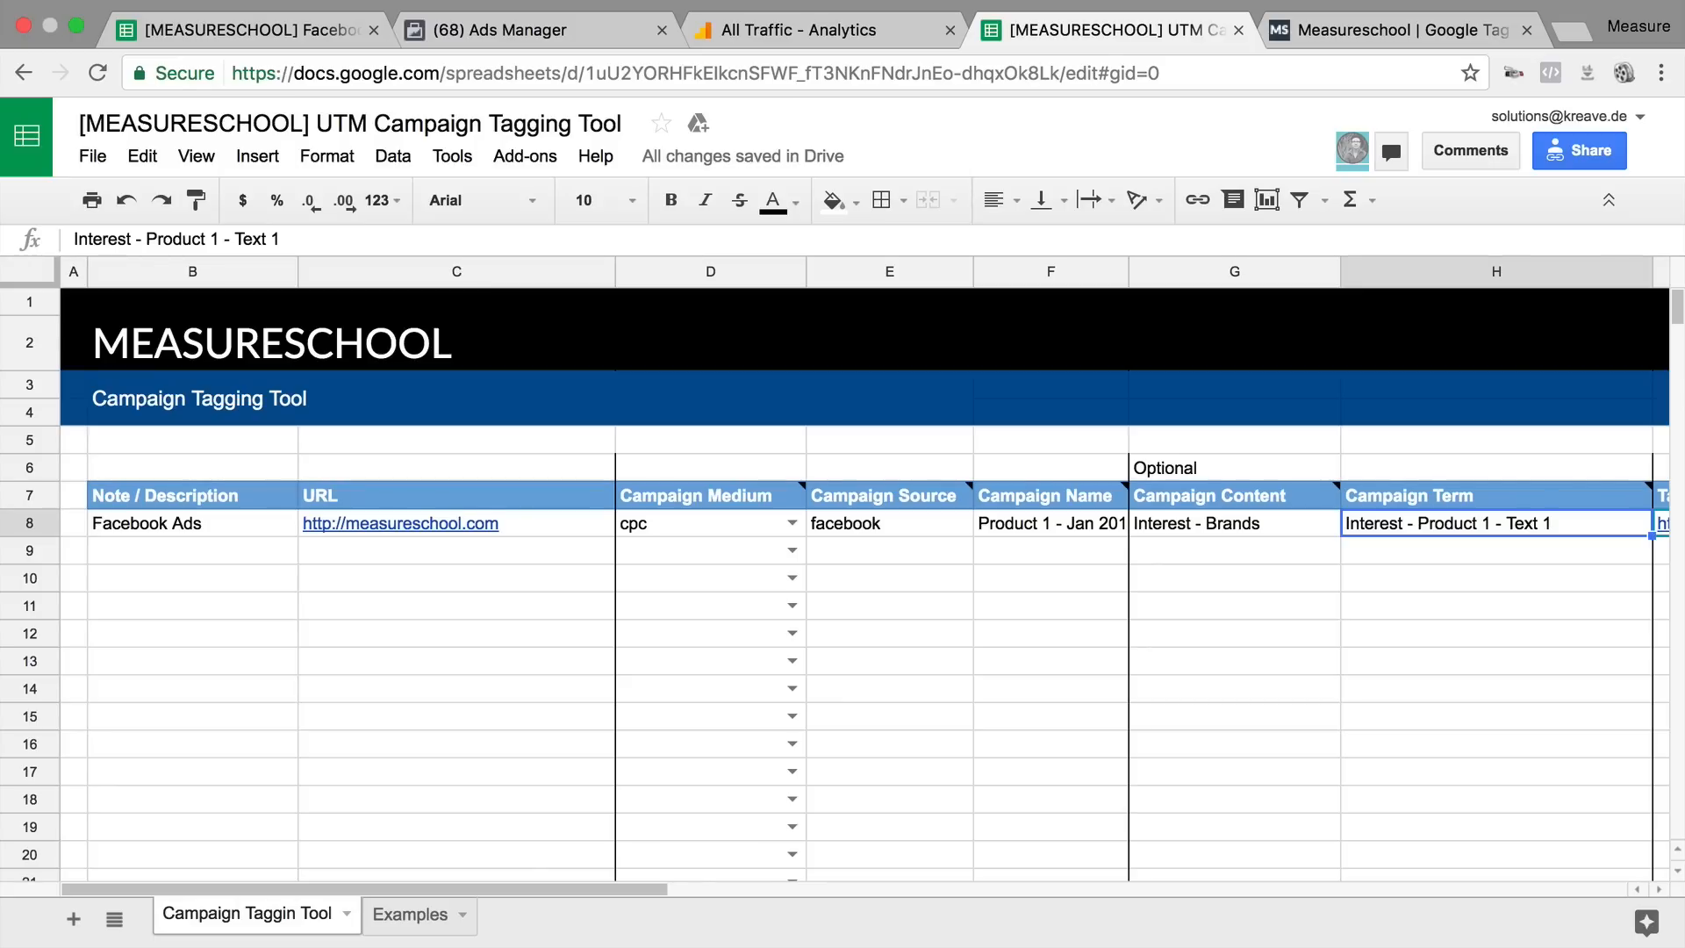
# Step: Examine the Tagged URL of the Facebook Ads row and compare it with the campaign fields it is built from
pyautogui.press('Right')
pyautogui.press('Right')
pyautogui.press('Right')
pyautogui.press('Right')
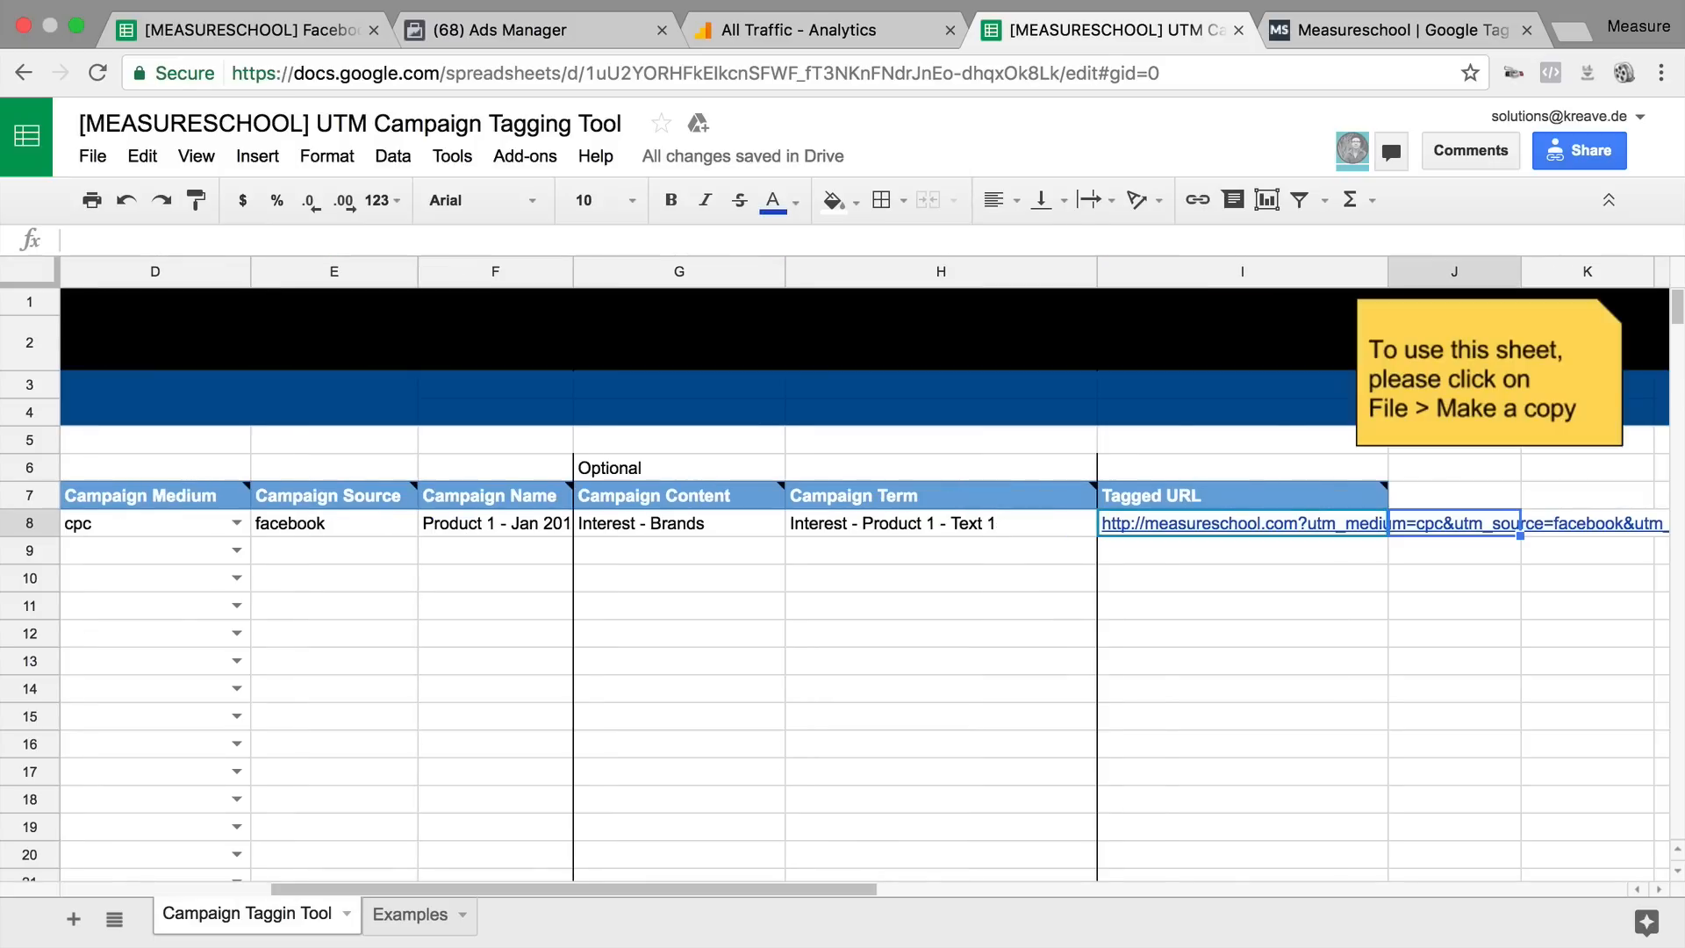
pyautogui.press('Right')
pyautogui.press('Right')
pyautogui.press('Right')
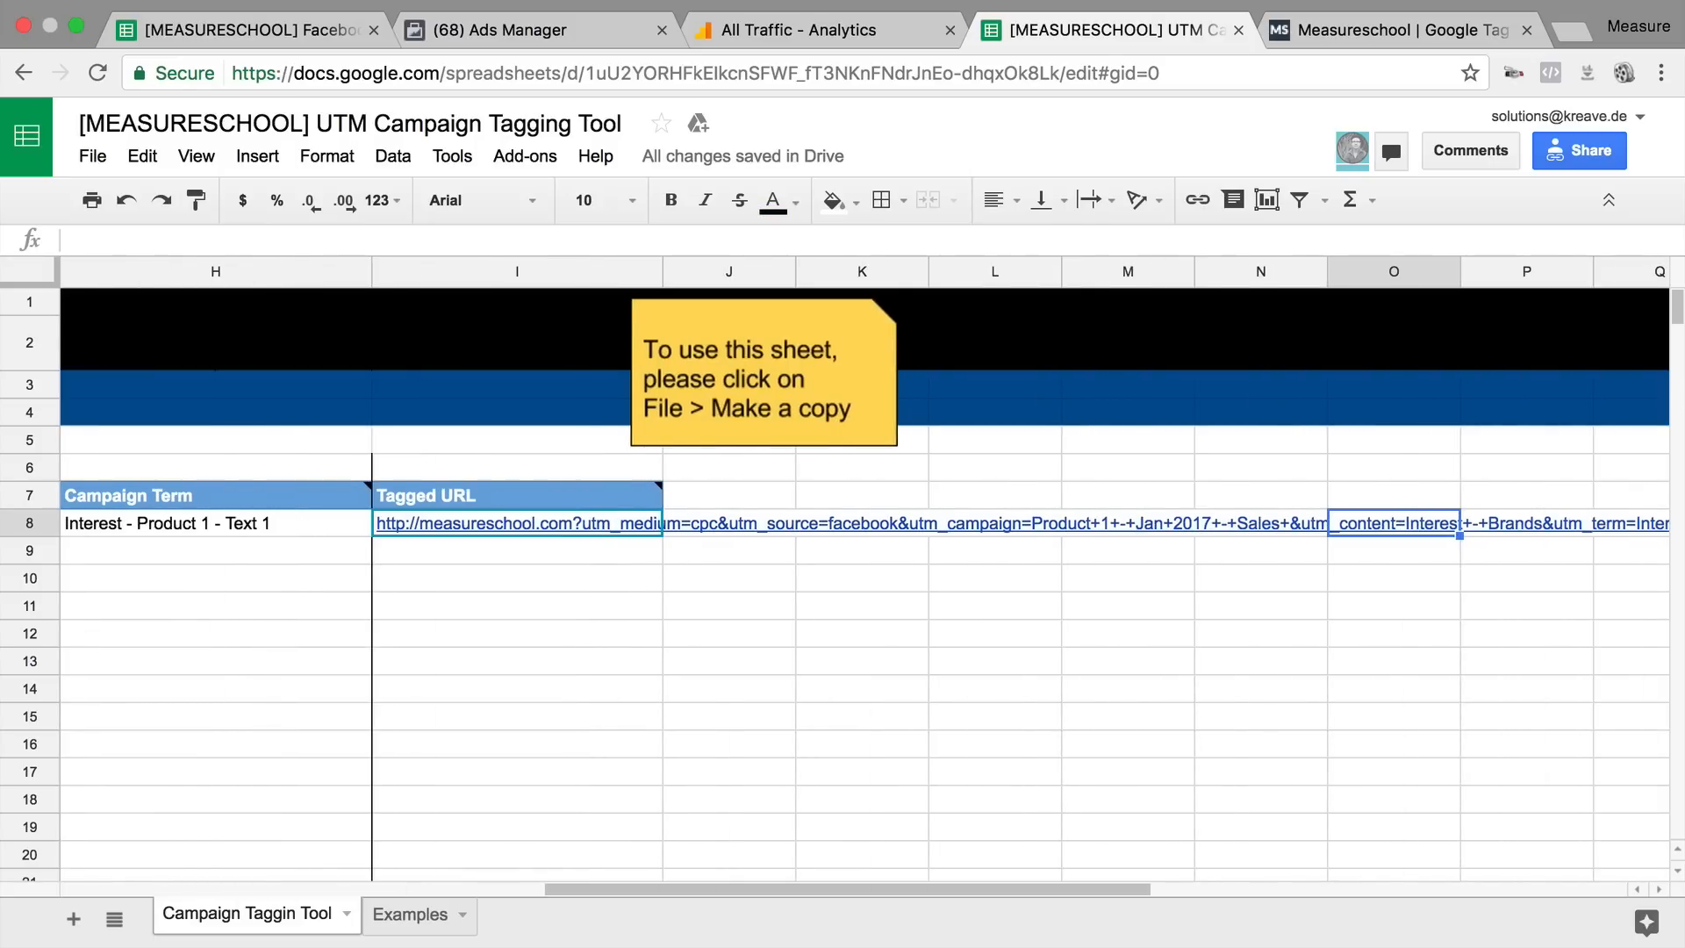
pyautogui.click(430, 521)
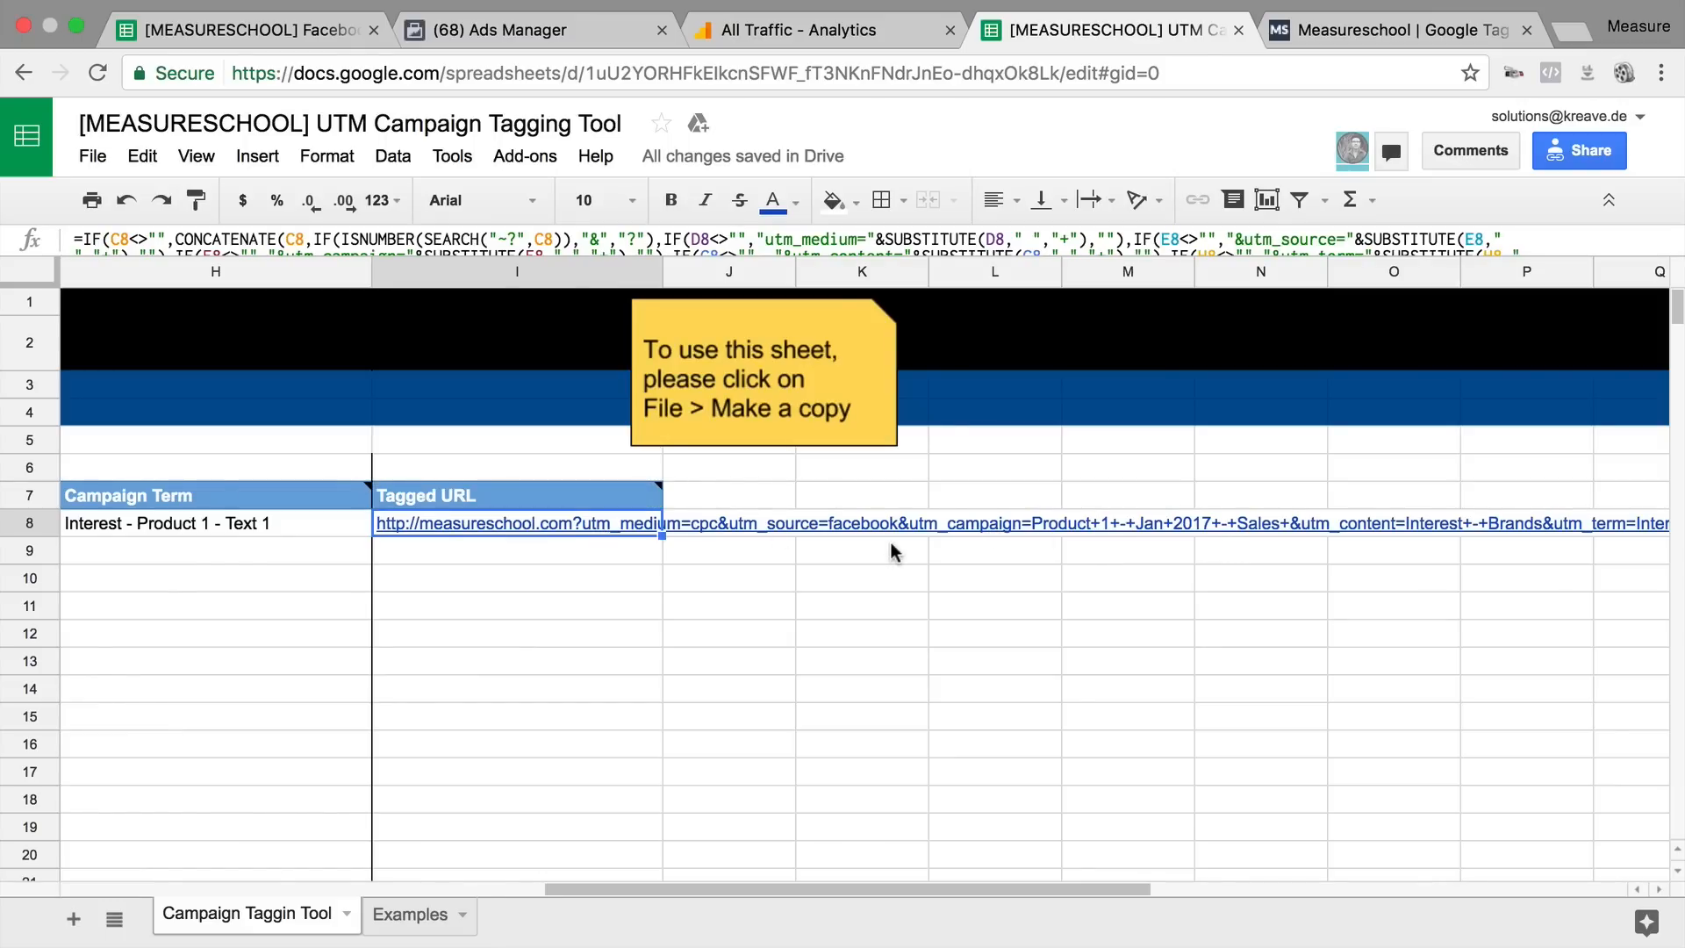
pyautogui.hscroll(-5, 890, 540)
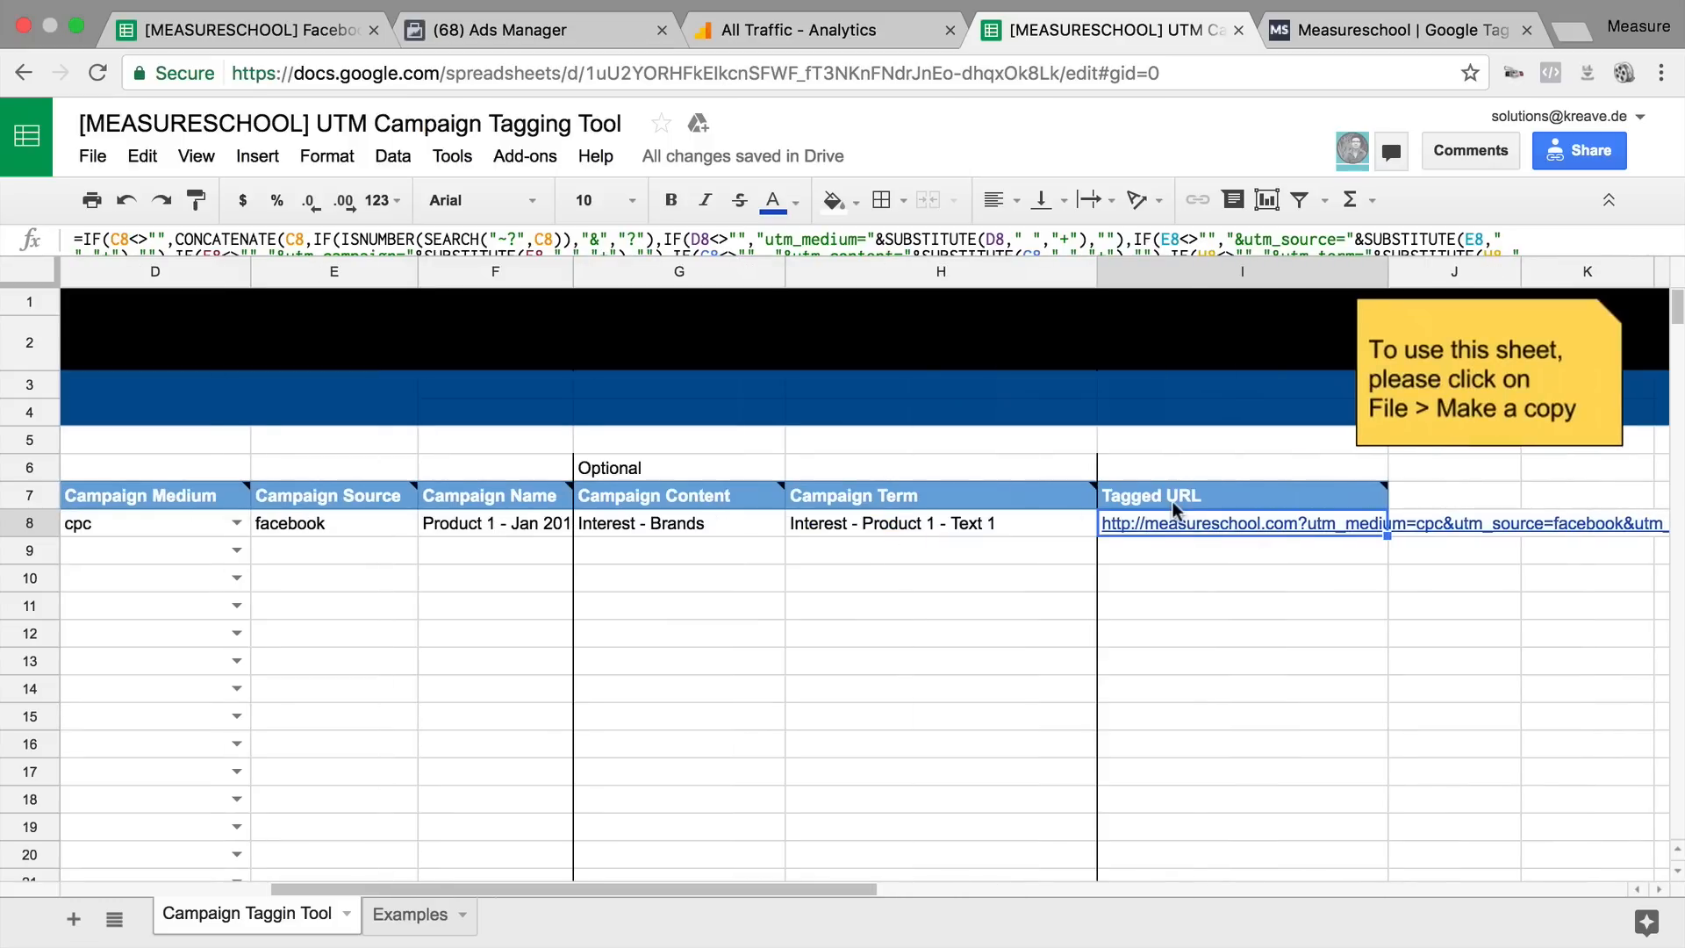
pyautogui.moveTo(1114, 535)
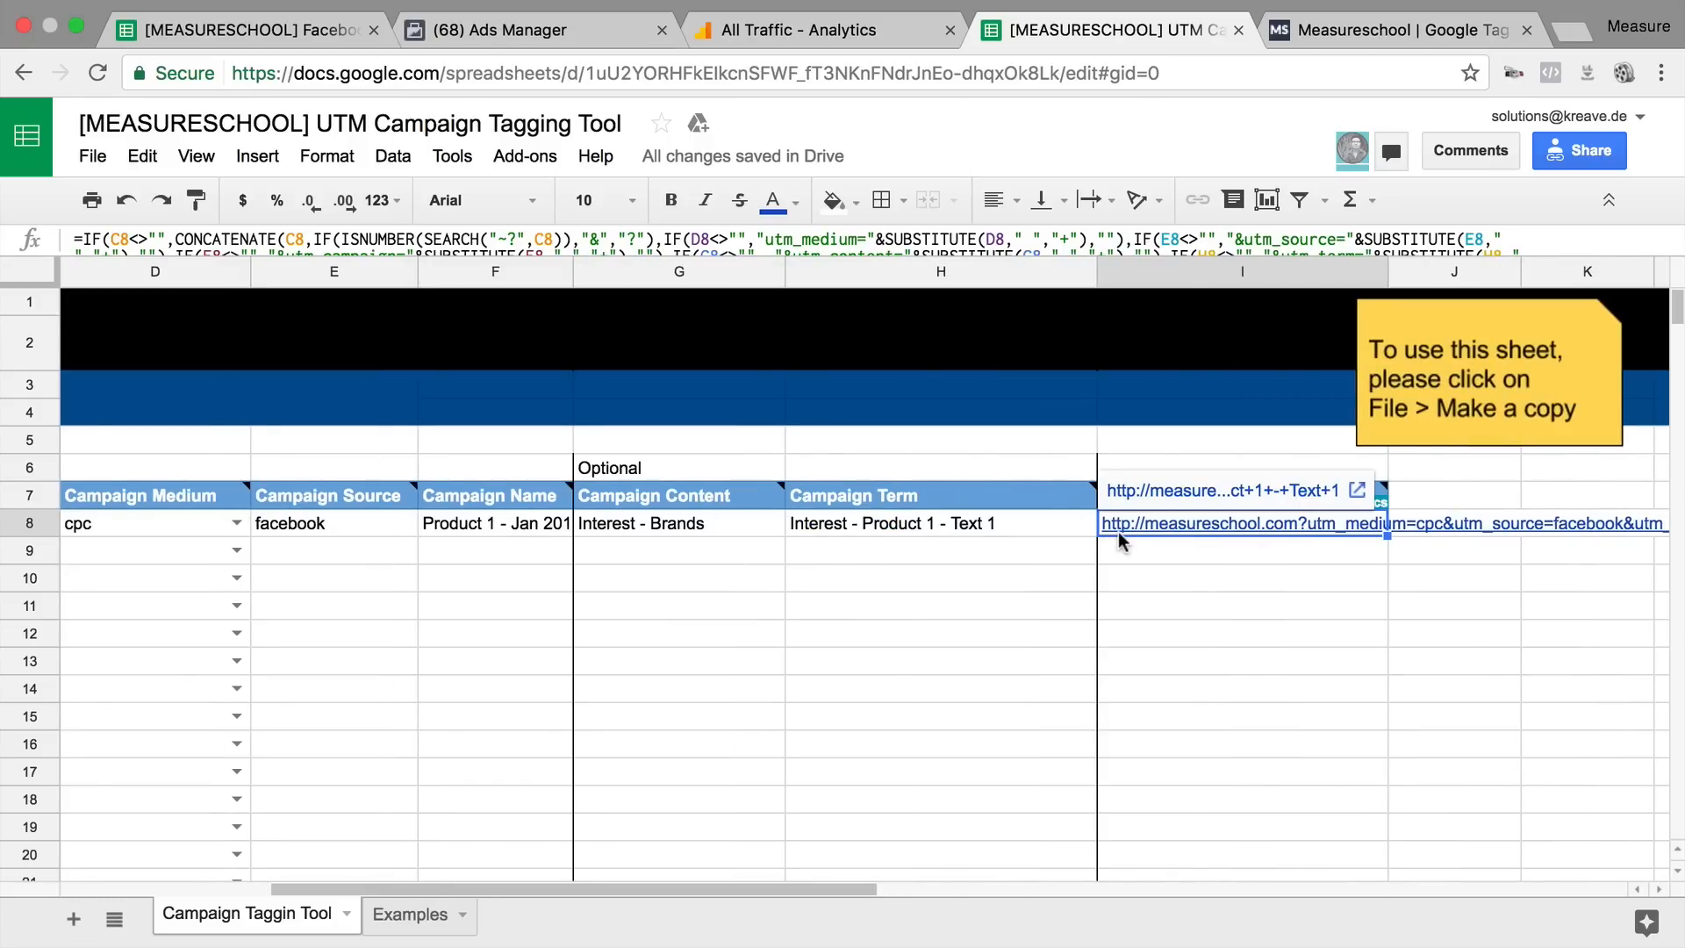
pyautogui.hscroll(-3, 1118, 530)
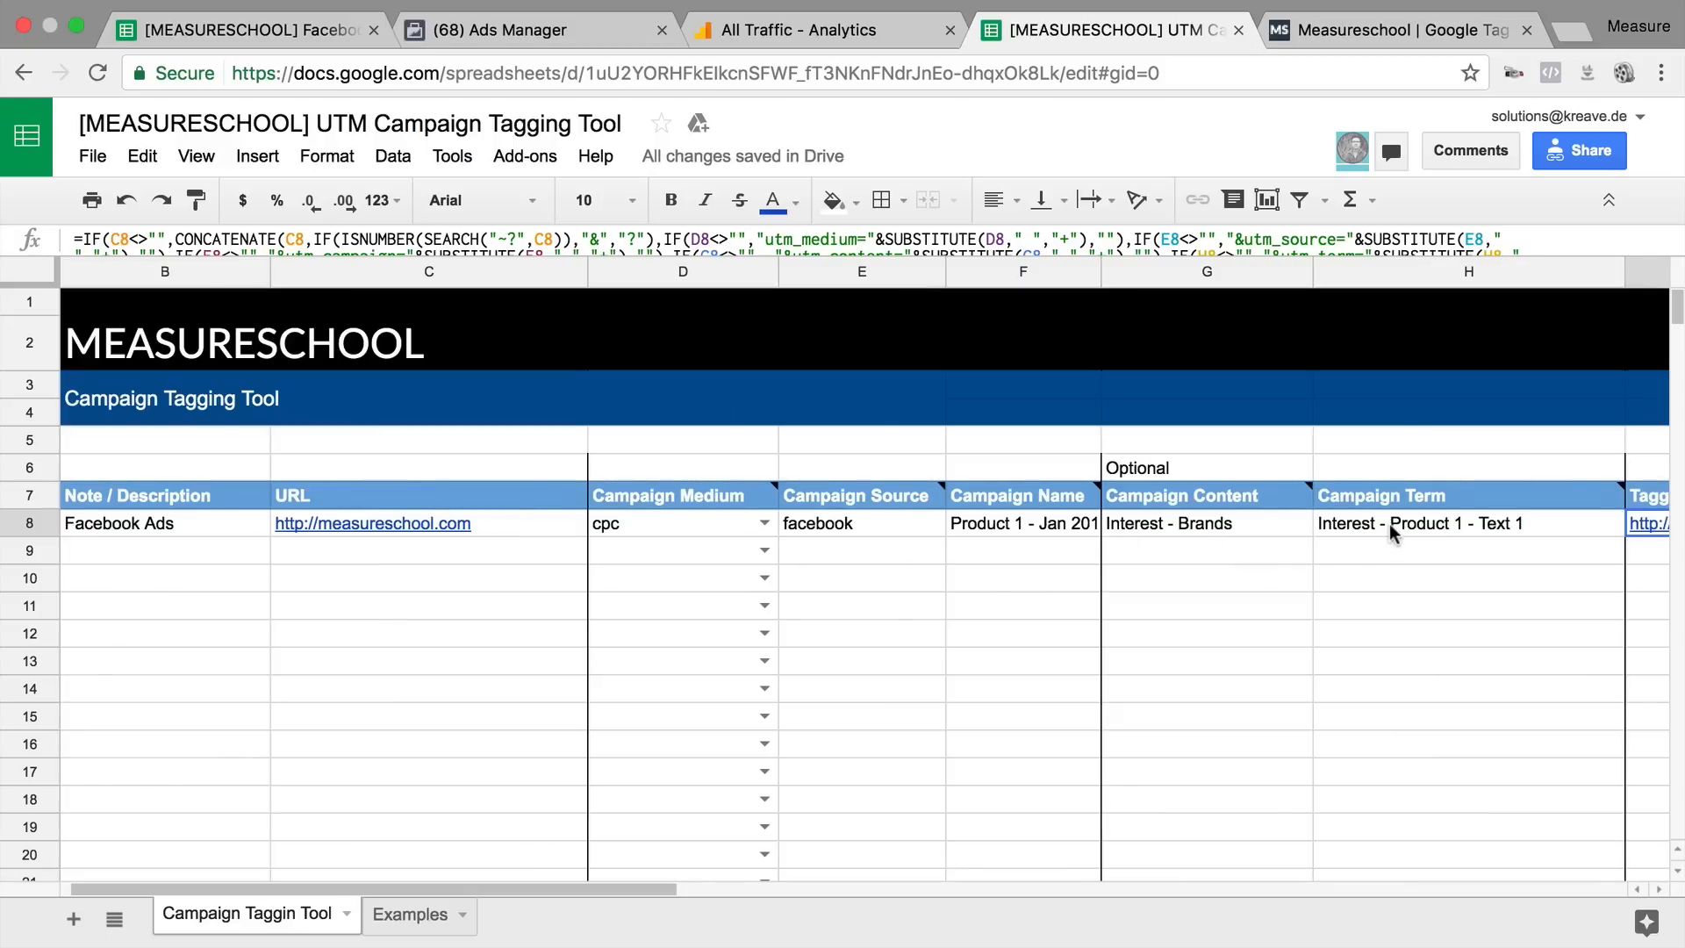
# Step: In Facebook Ads Manager, open the ad Interest - Product 1 - Text 1 for editing, under campaign Product 1 - Jan 2017 - Sales, ad set Interest - Brands
pyautogui.click(526, 40)
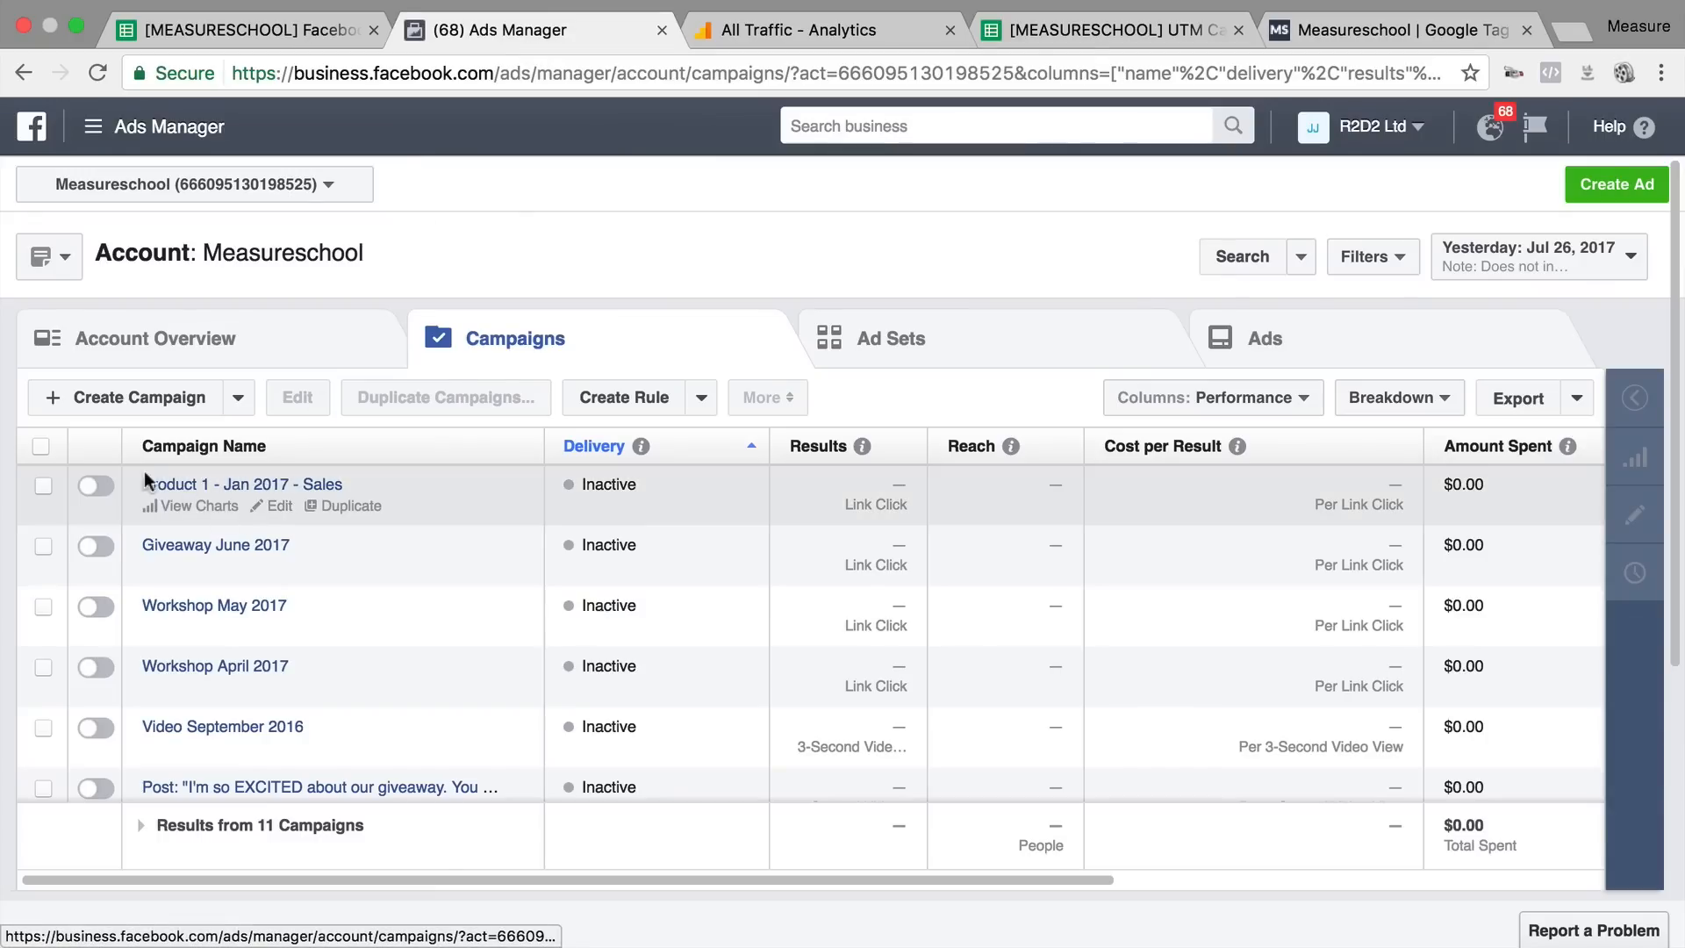
pyautogui.click(324, 483)
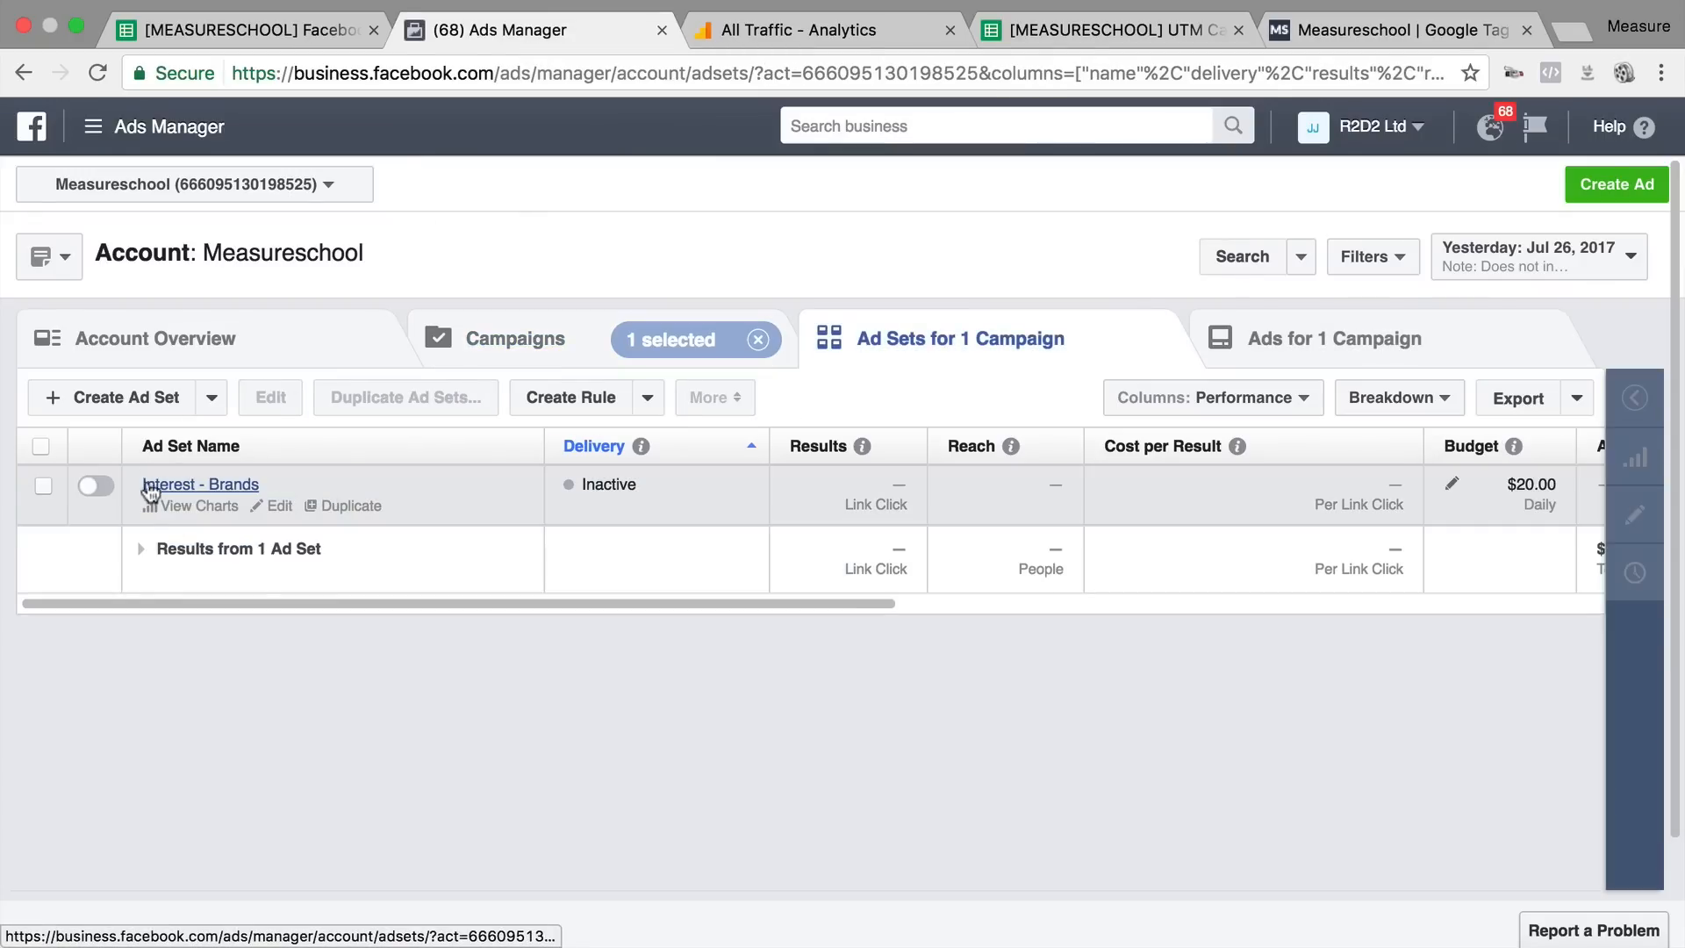
pyautogui.click(203, 485)
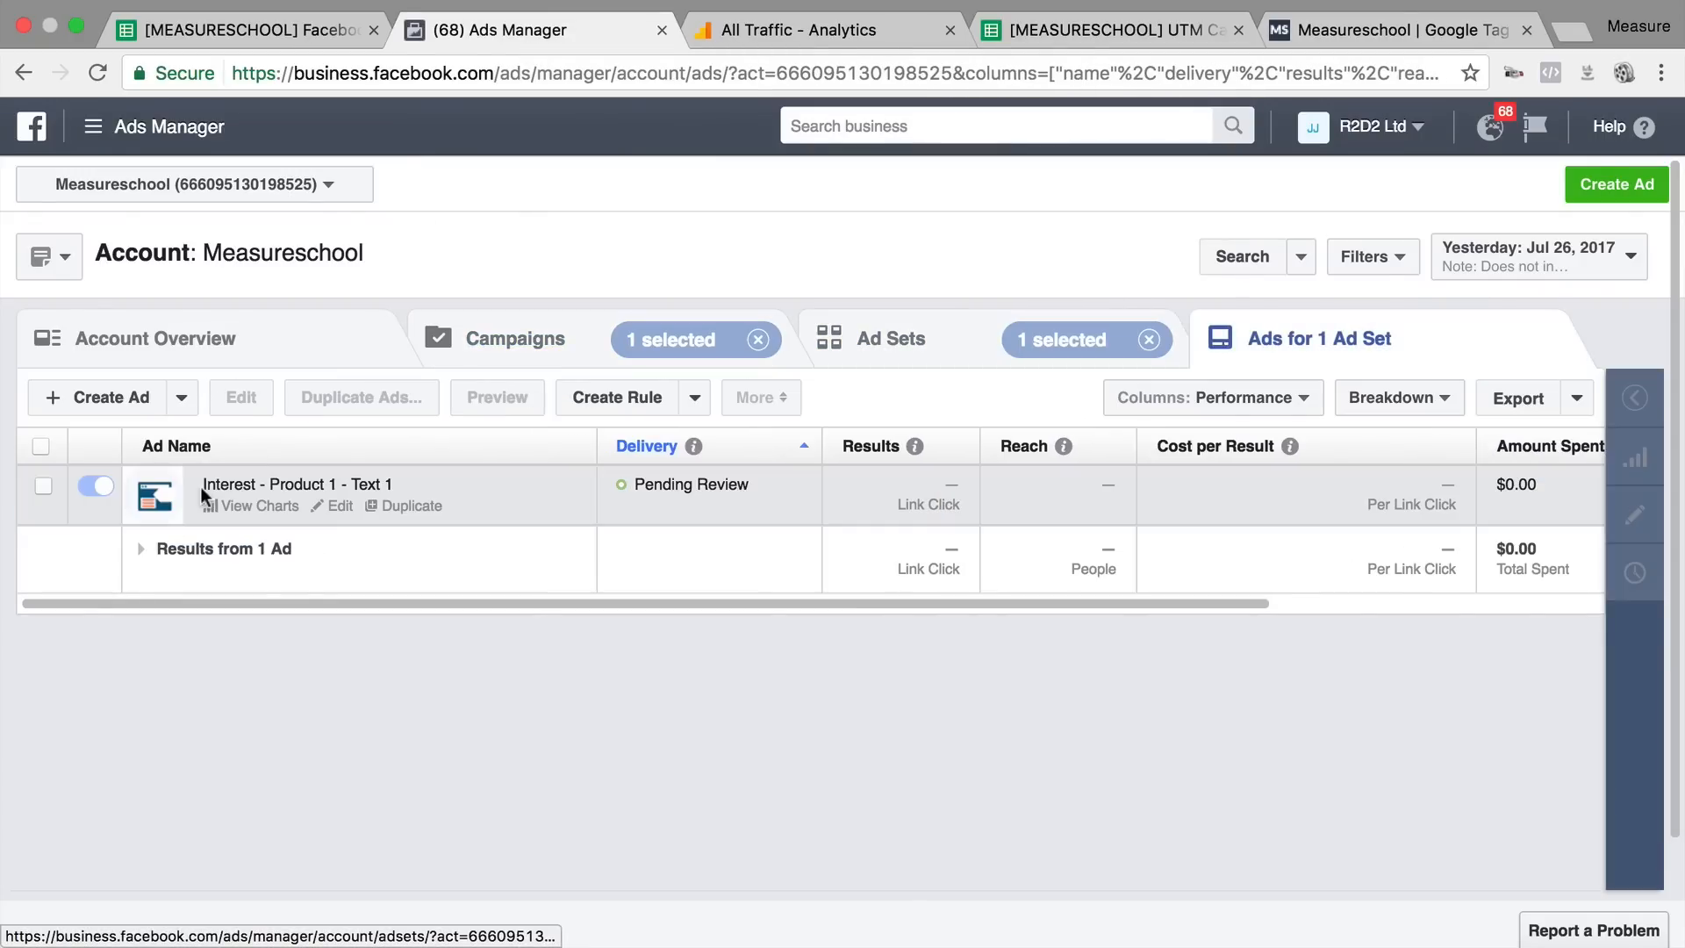
pyautogui.click(254, 478)
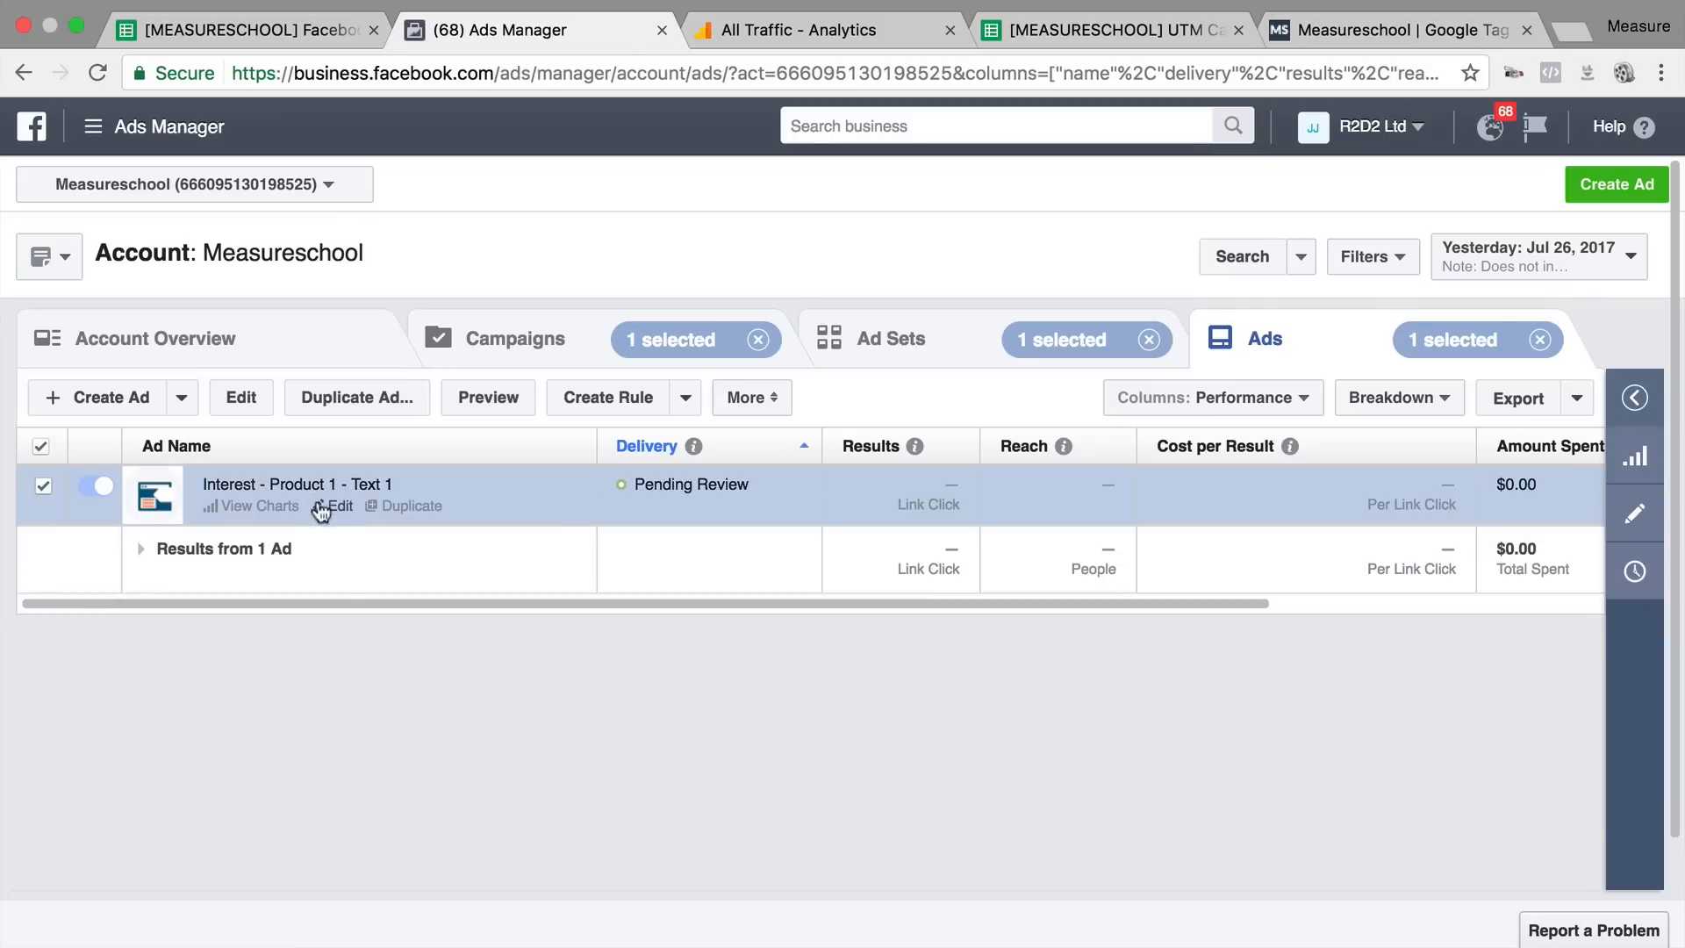
pyautogui.click(333, 507)
# Step: Examine the UTM string in the URL Parameters field of the ad's Tracking section
pyautogui.scroll(-15, 620, 598)
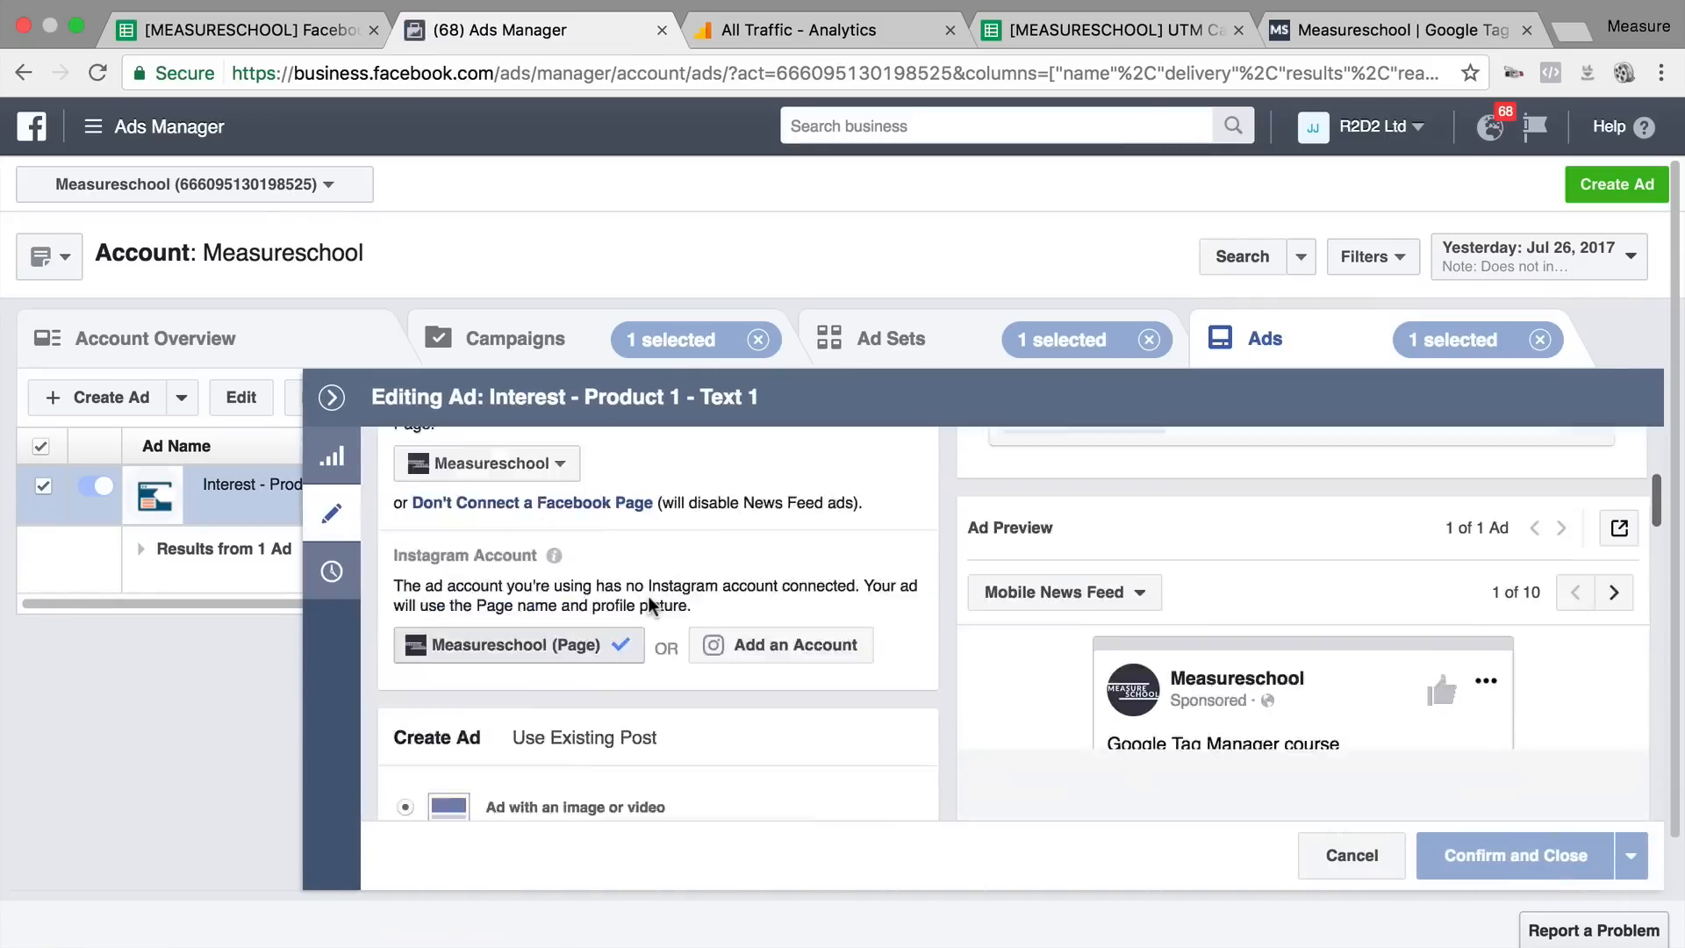
pyautogui.scroll(-10, 649, 605)
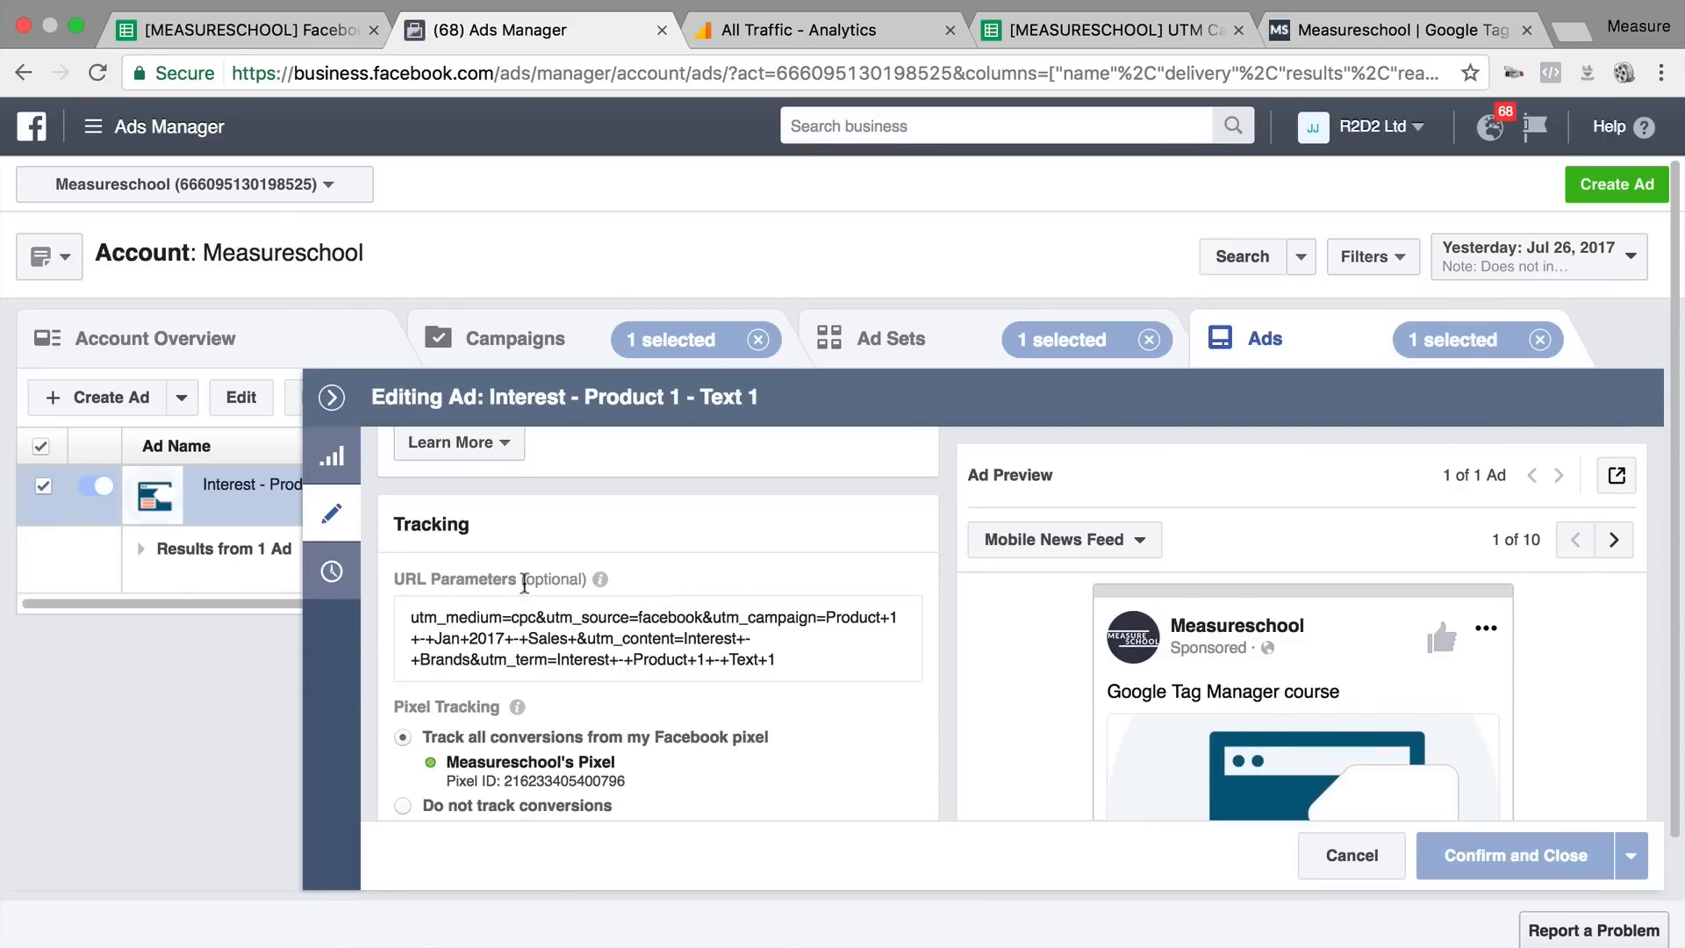
pyautogui.moveTo(413, 620); pyautogui.dragTo(829, 662)
pyautogui.click(829, 661)
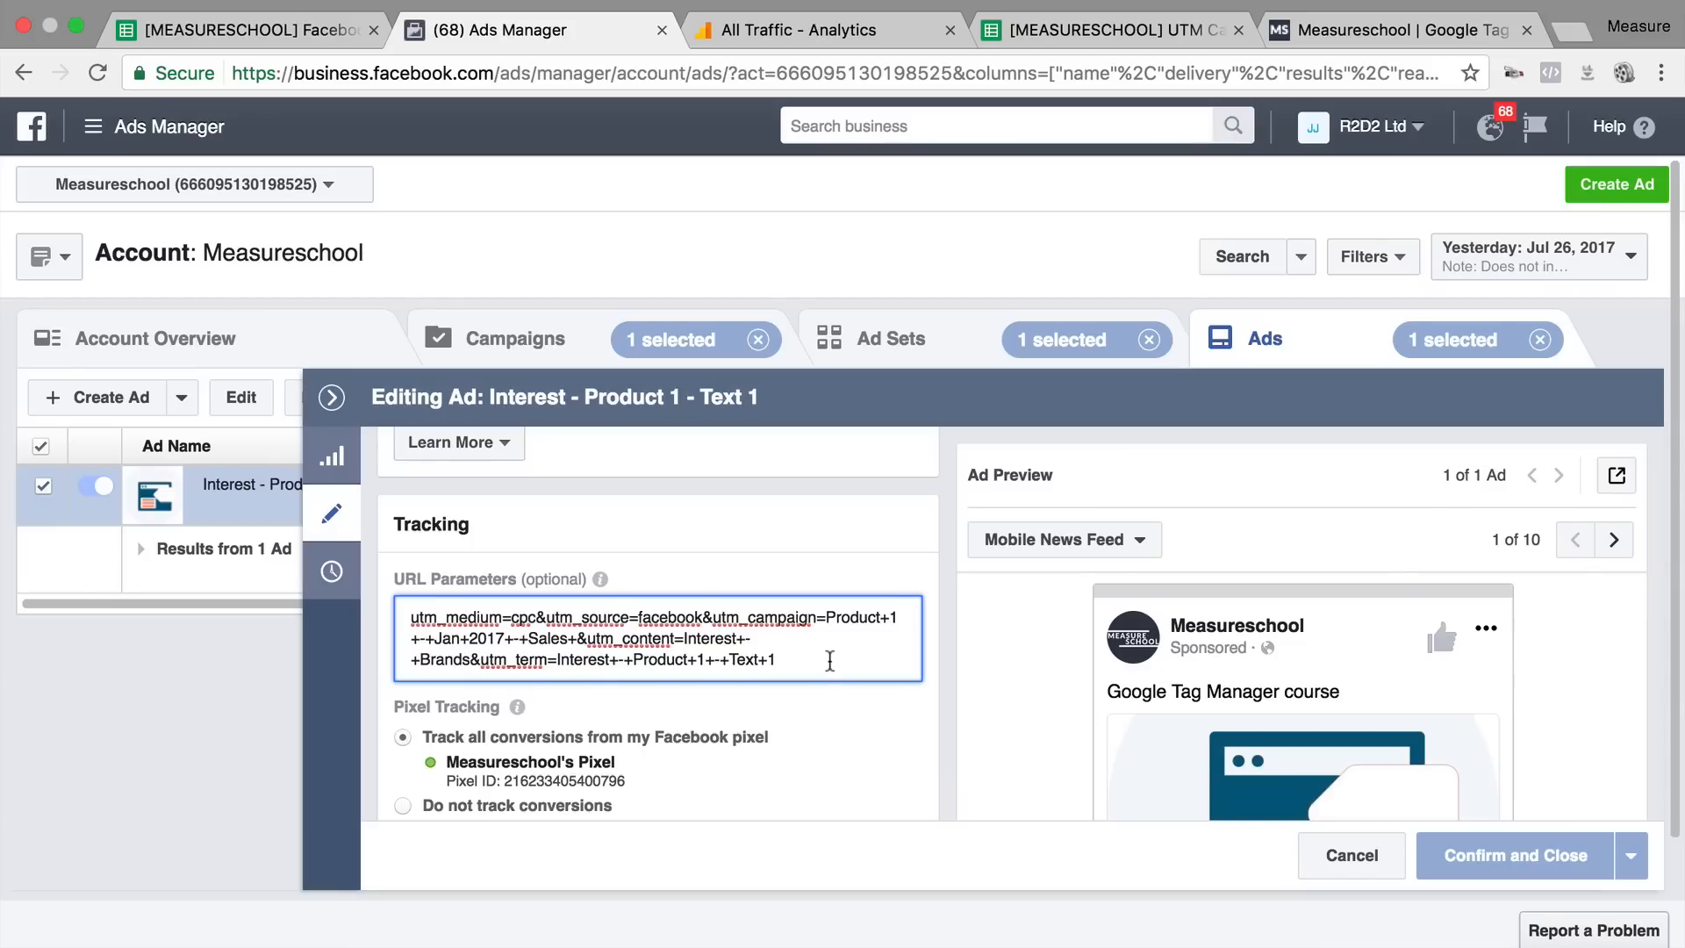
# Step: Switch to Google Analytics and set the secondary dimension of the Source/Medium report to Campaign
pyautogui.click(848, 31)
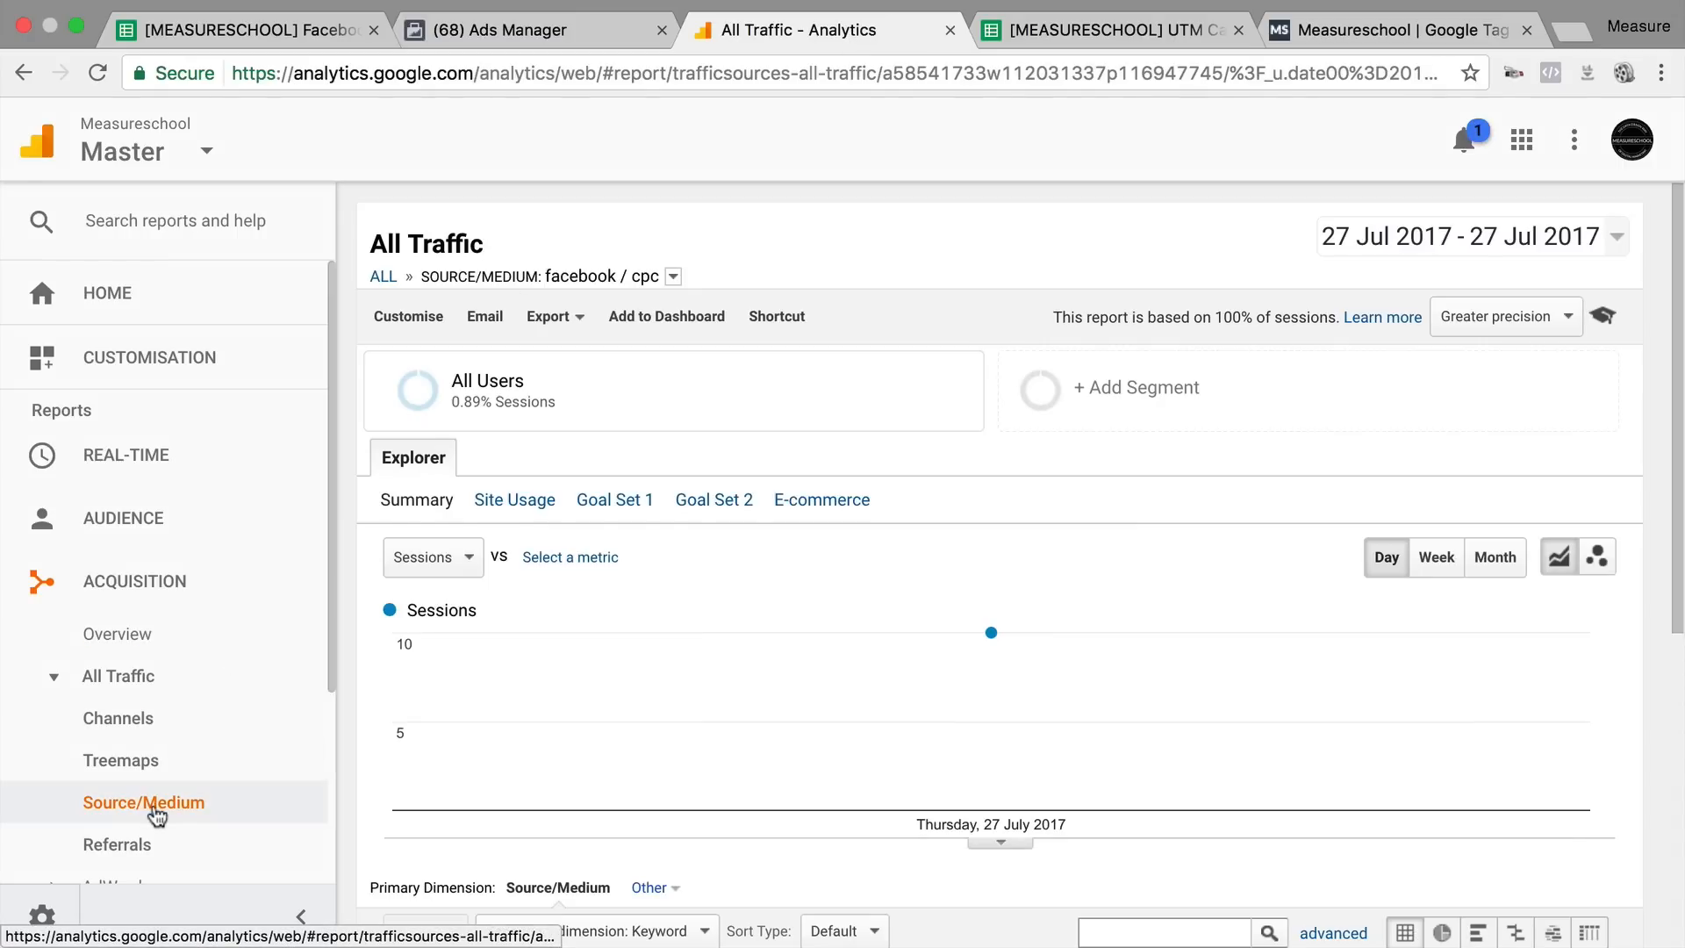
pyautogui.scroll(-3, 469, 732)
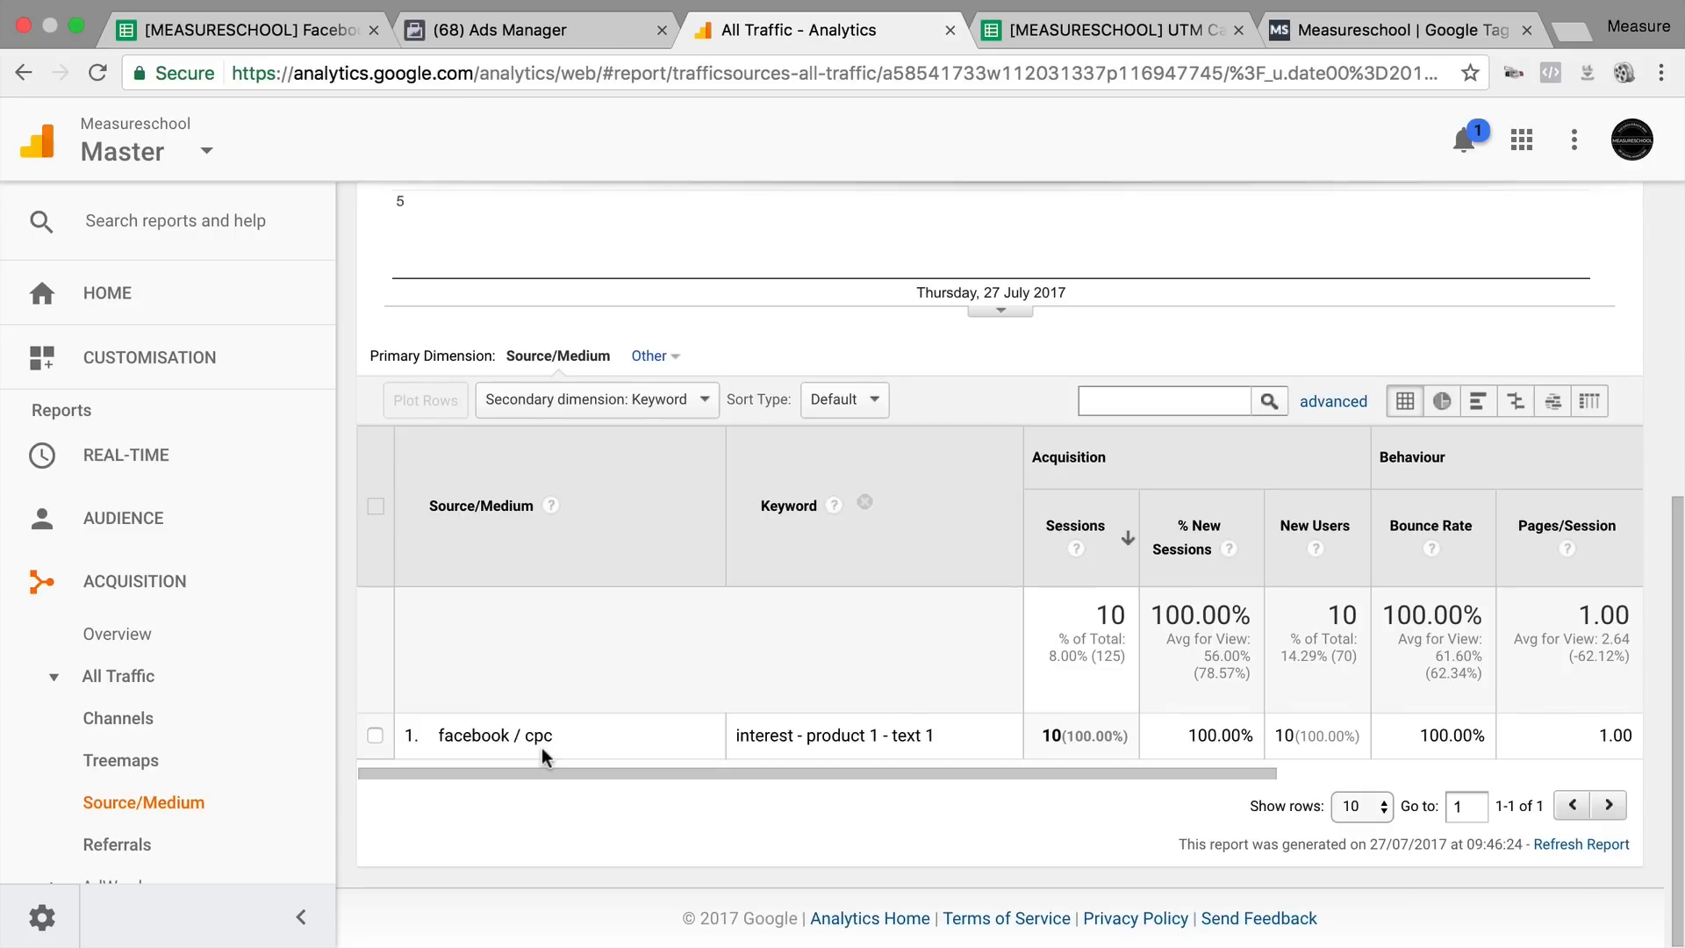
pyautogui.click(652, 399)
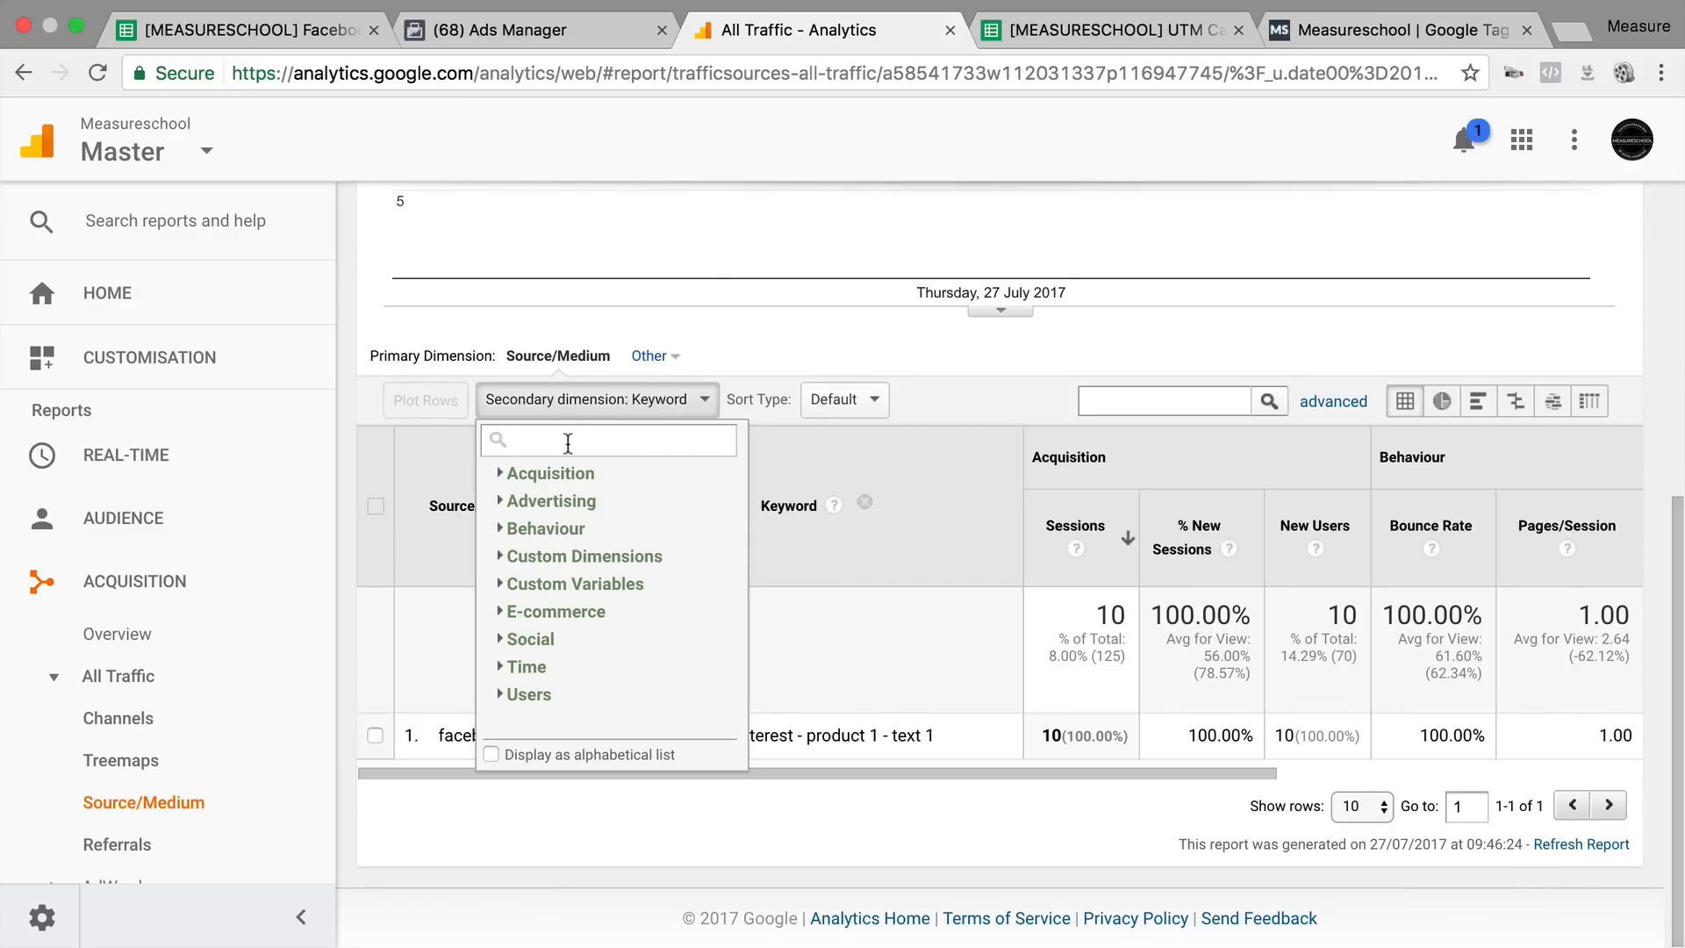
pyautogui.write('camp')
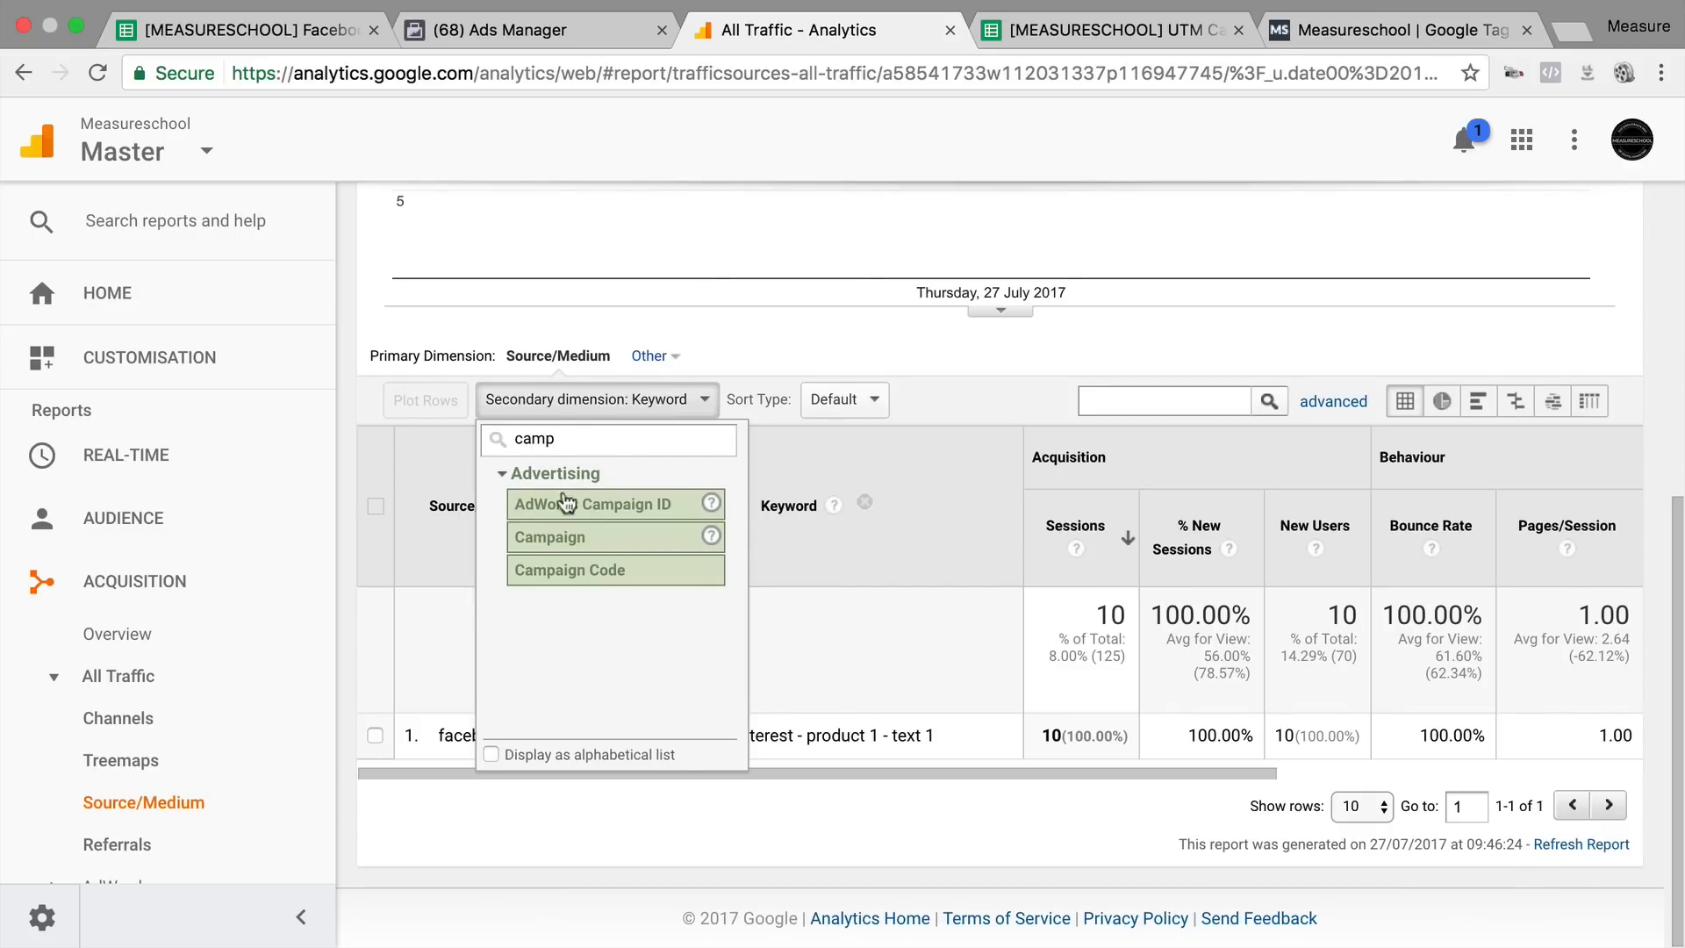
pyautogui.click(544, 540)
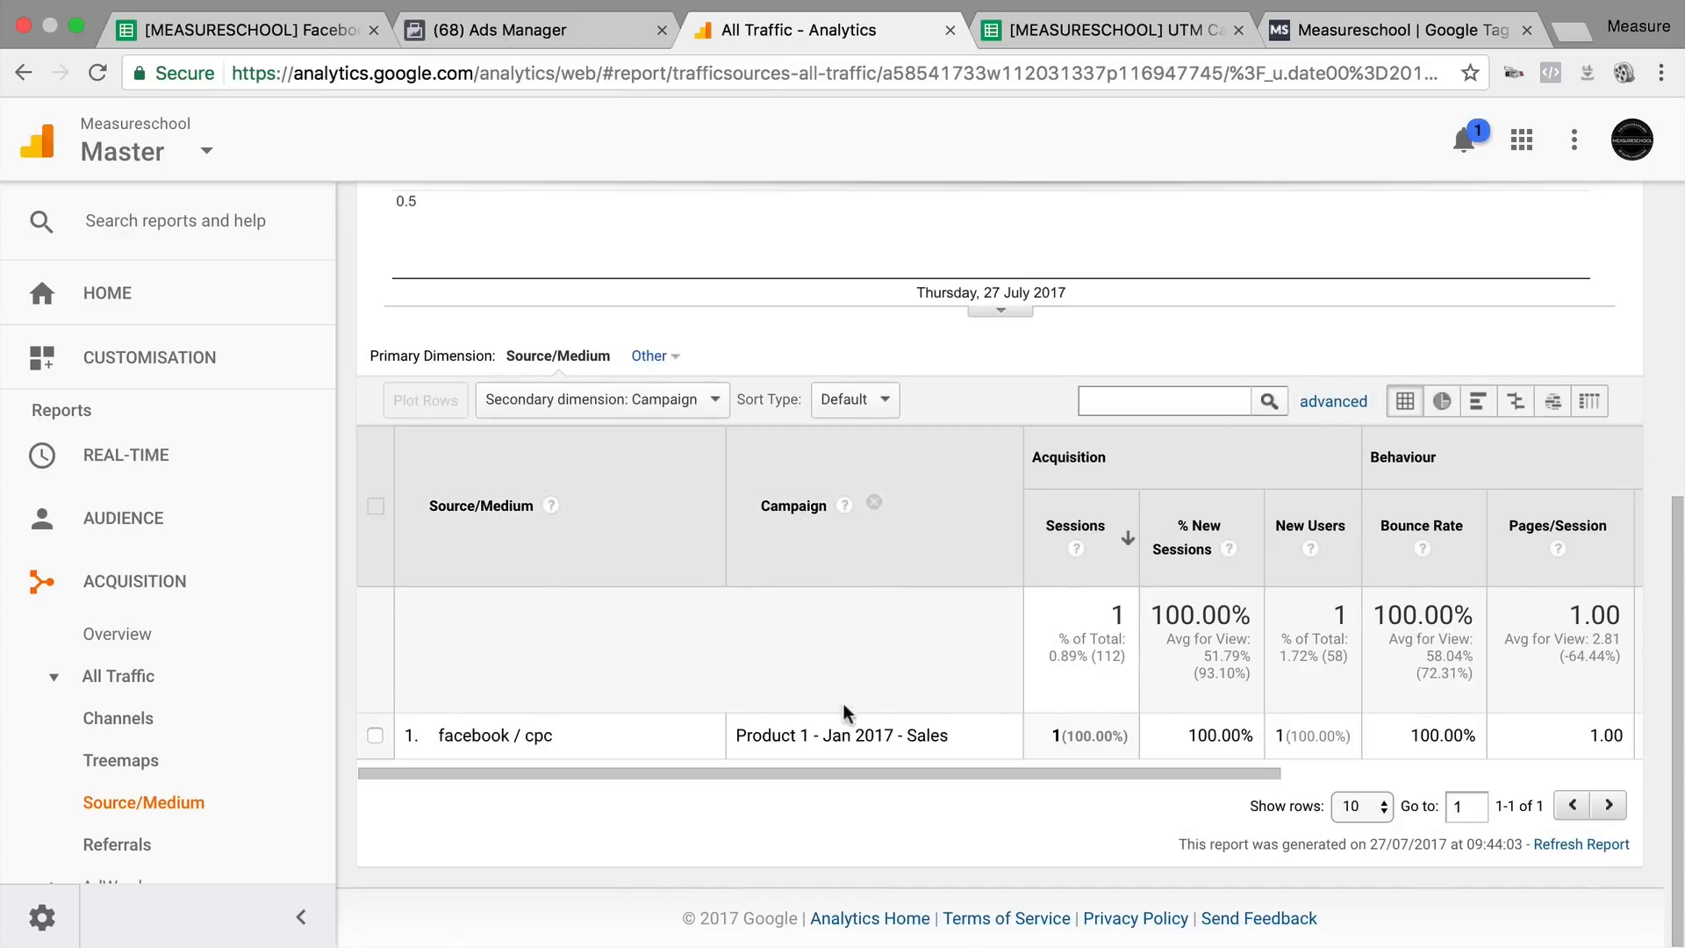
# Step: Set the secondary dimension of the Source/Medium report to Ad Content
pyautogui.click(606, 402)
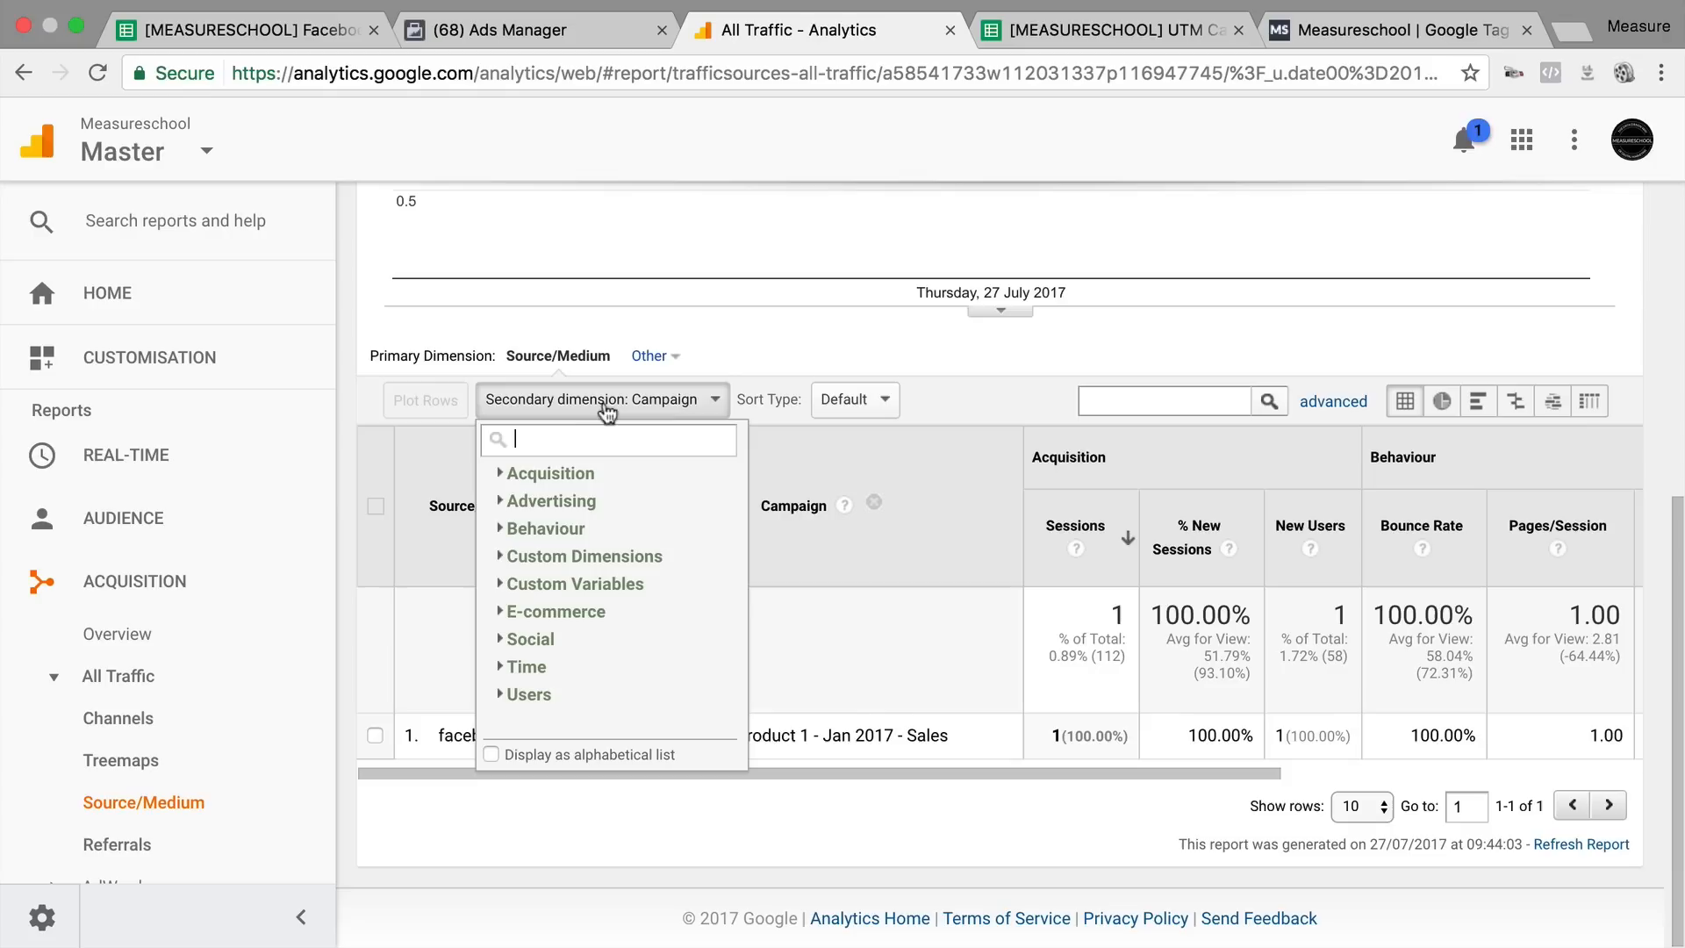
pyautogui.write('ad con')
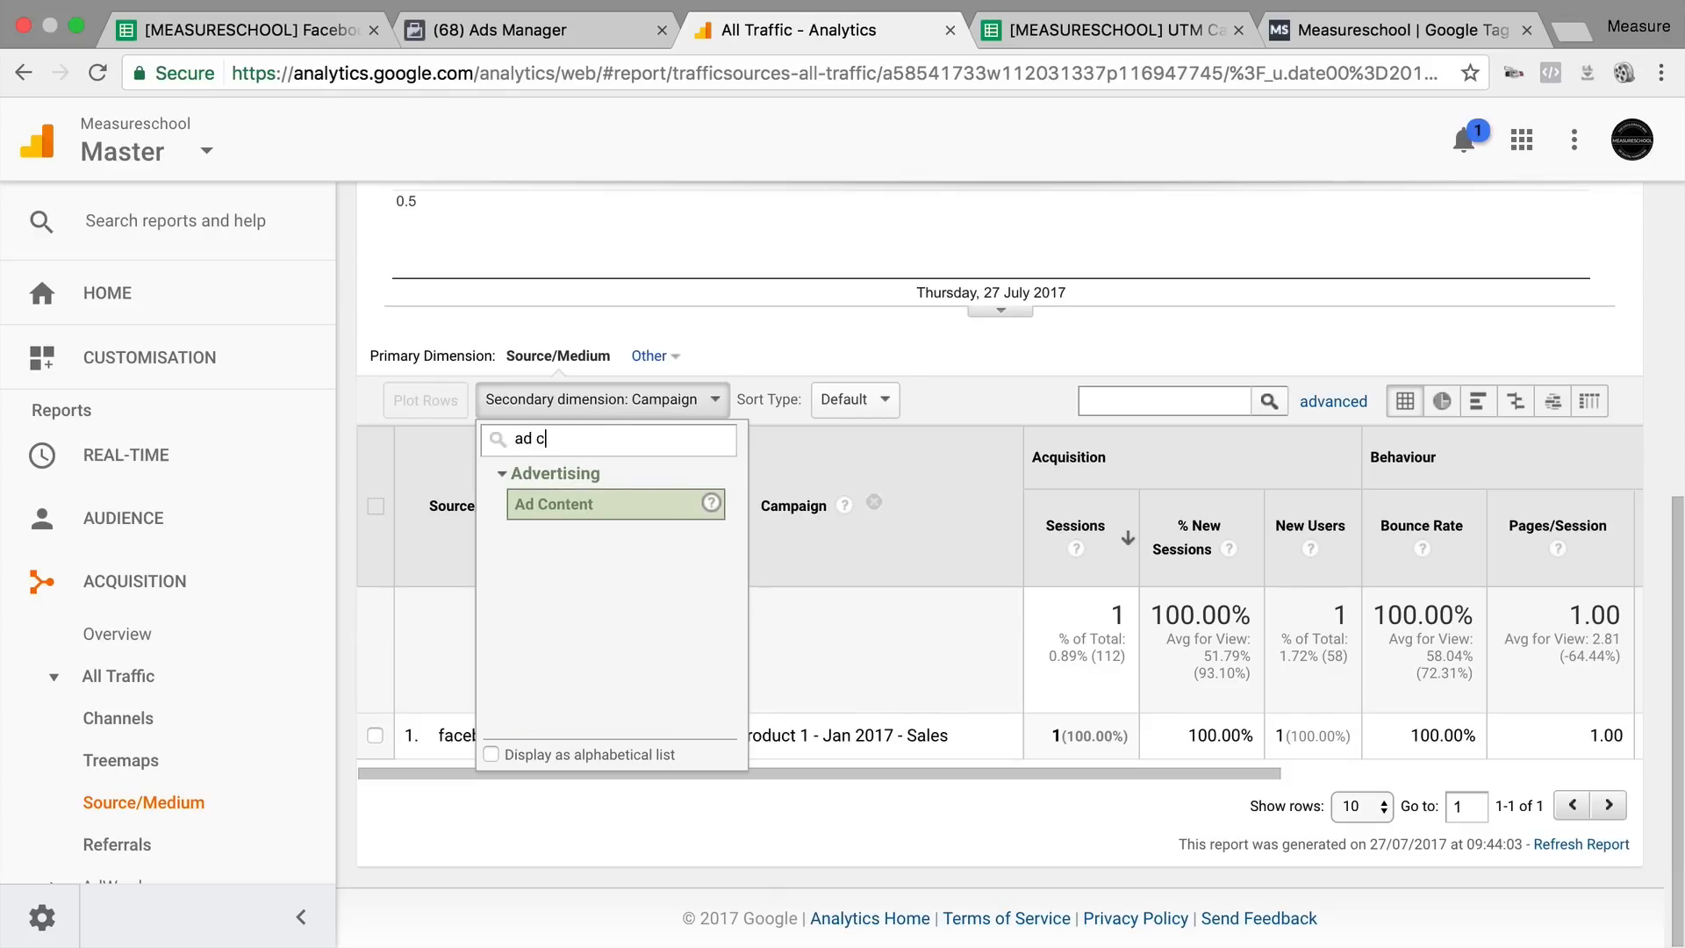
pyautogui.click(549, 512)
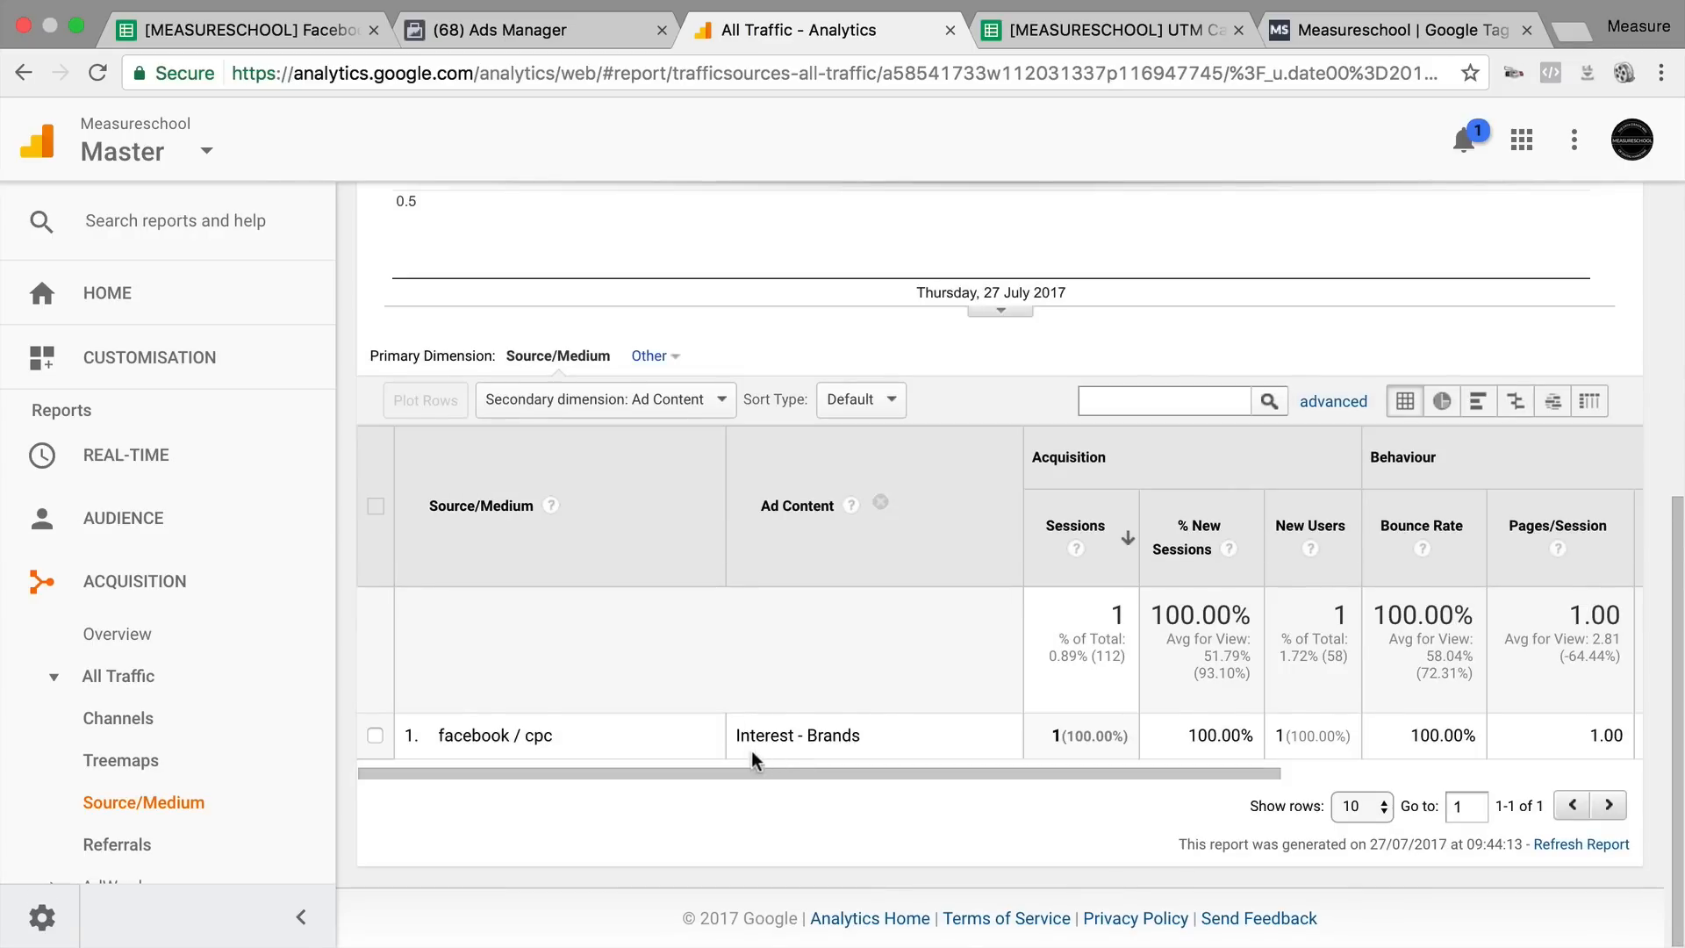
# Step: Set the secondary dimension of the Source/Medium report to Keyword
pyautogui.click(607, 405)
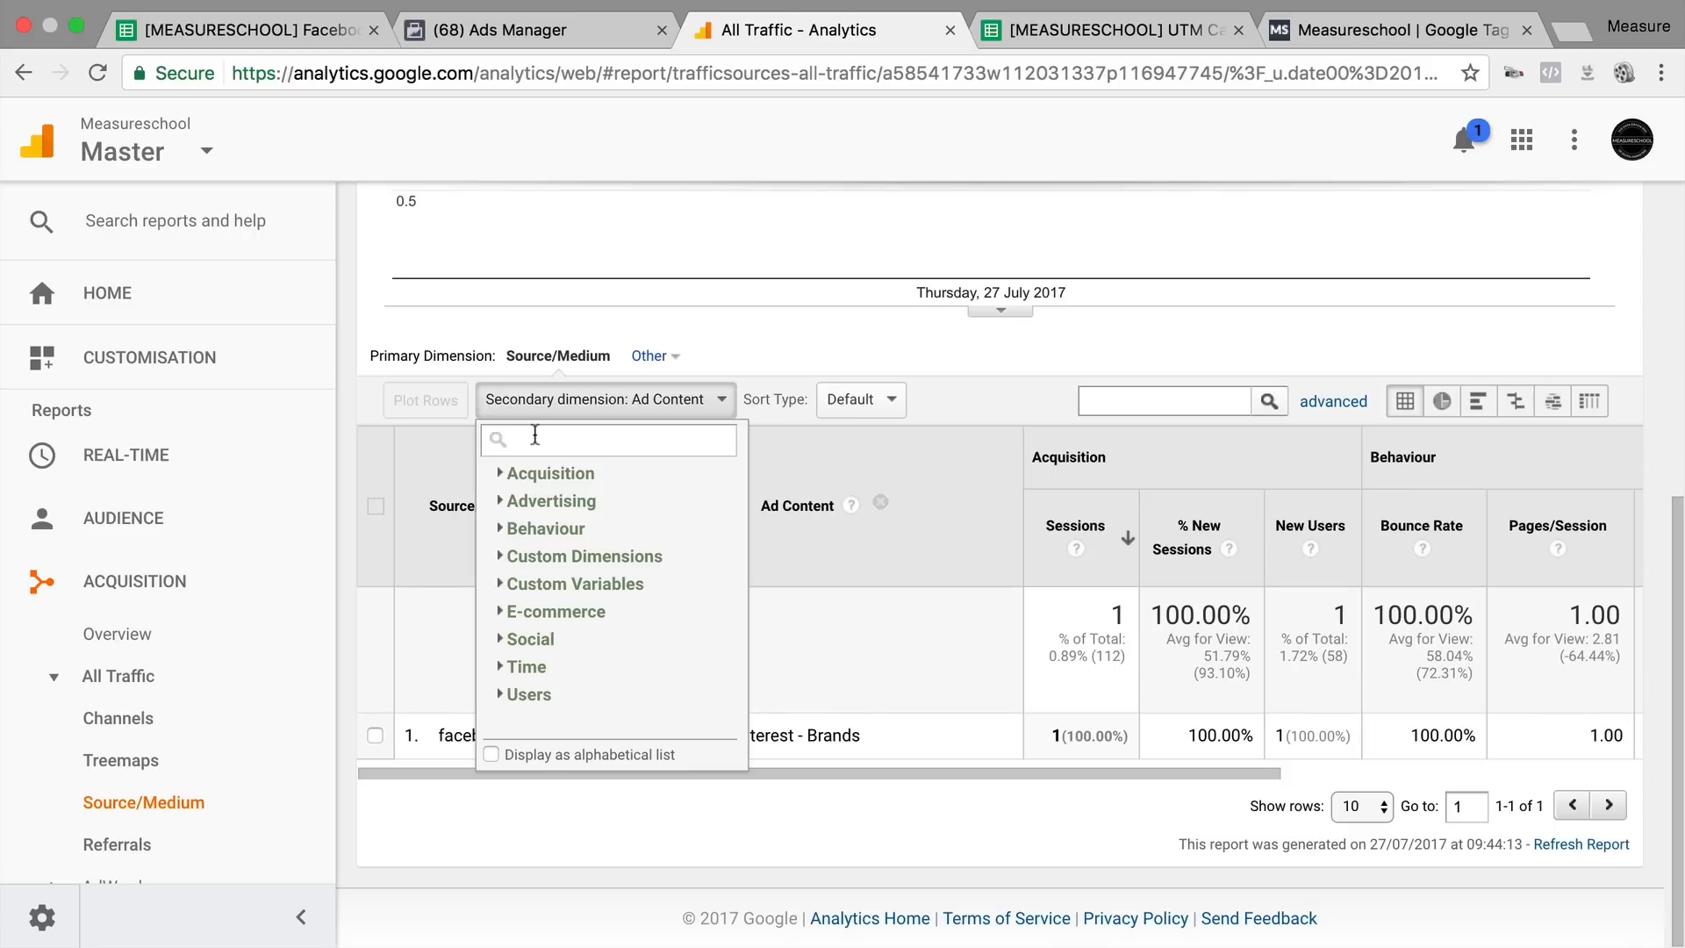
pyautogui.write('ke')
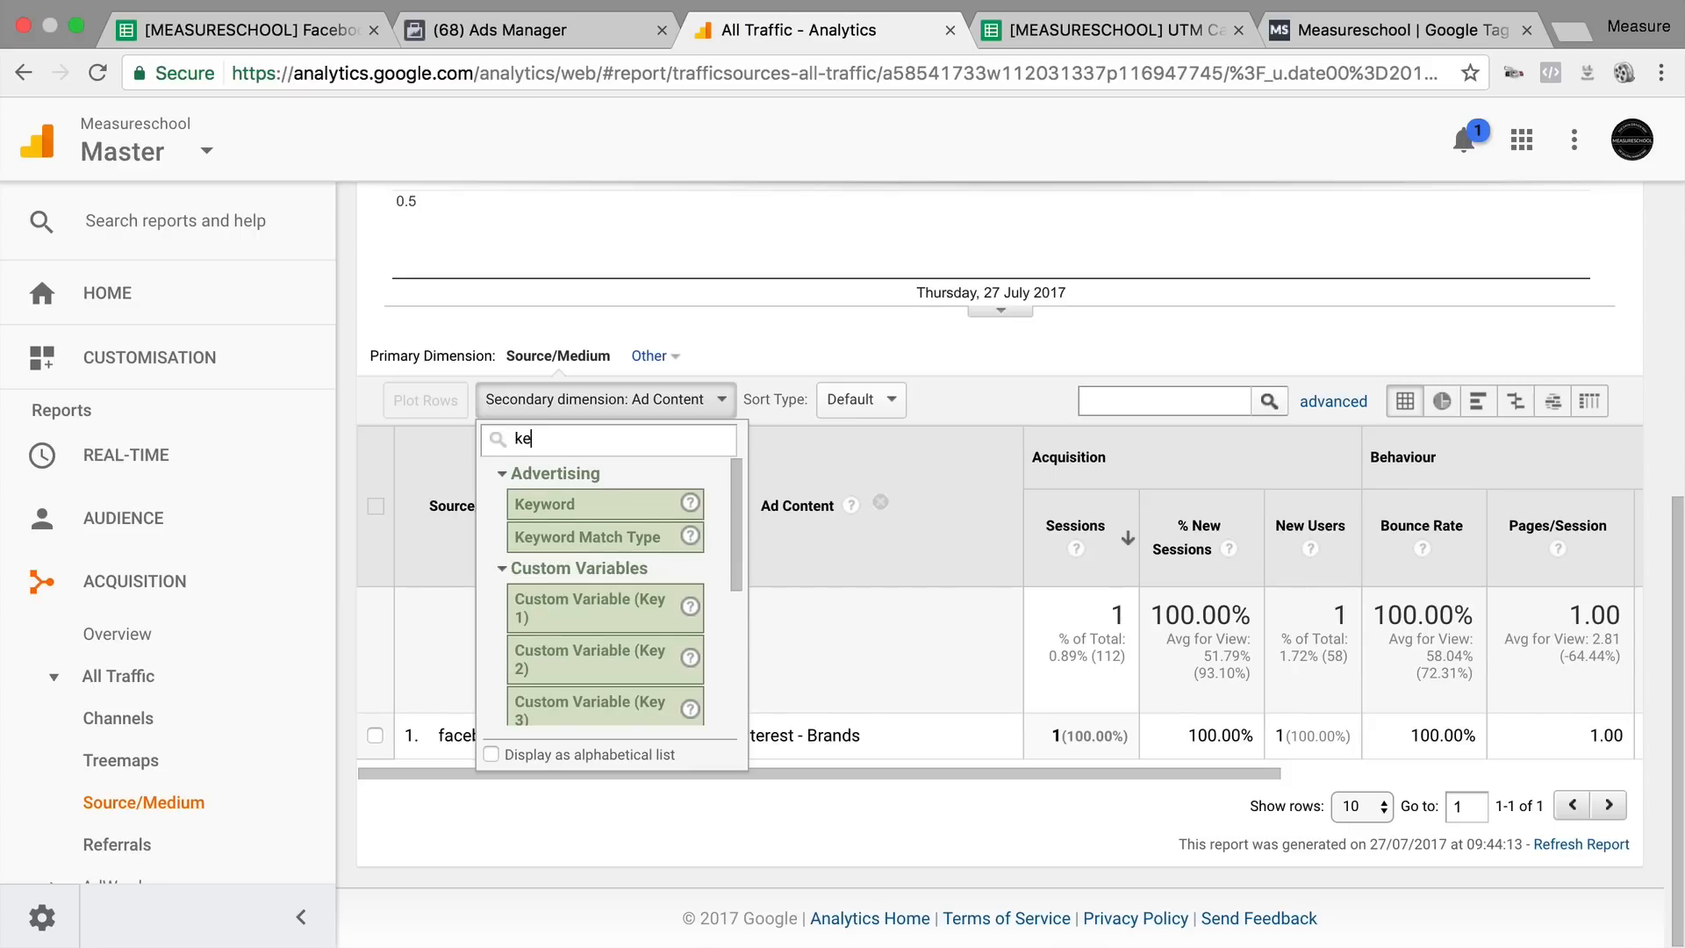
pyautogui.click(584, 505)
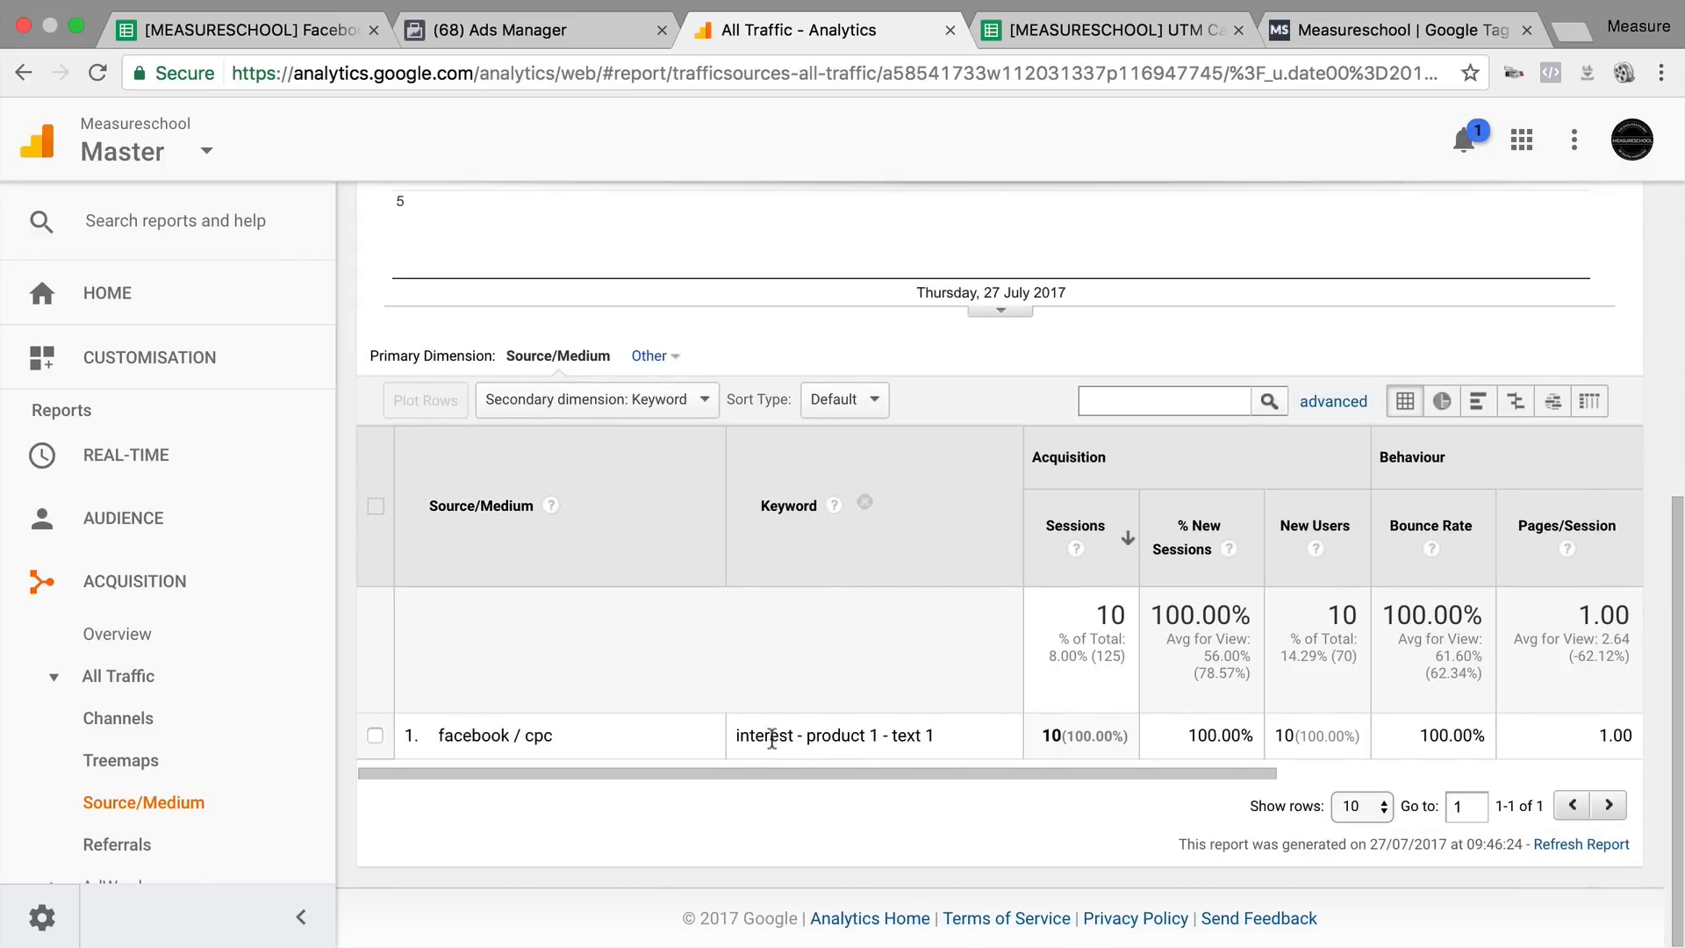
# Step: Switch back to the UTM Campaign Tagging Tool spreadsheet and review the Facebook Ads row through to its Tagged URL
pyautogui.click(1104, 28)
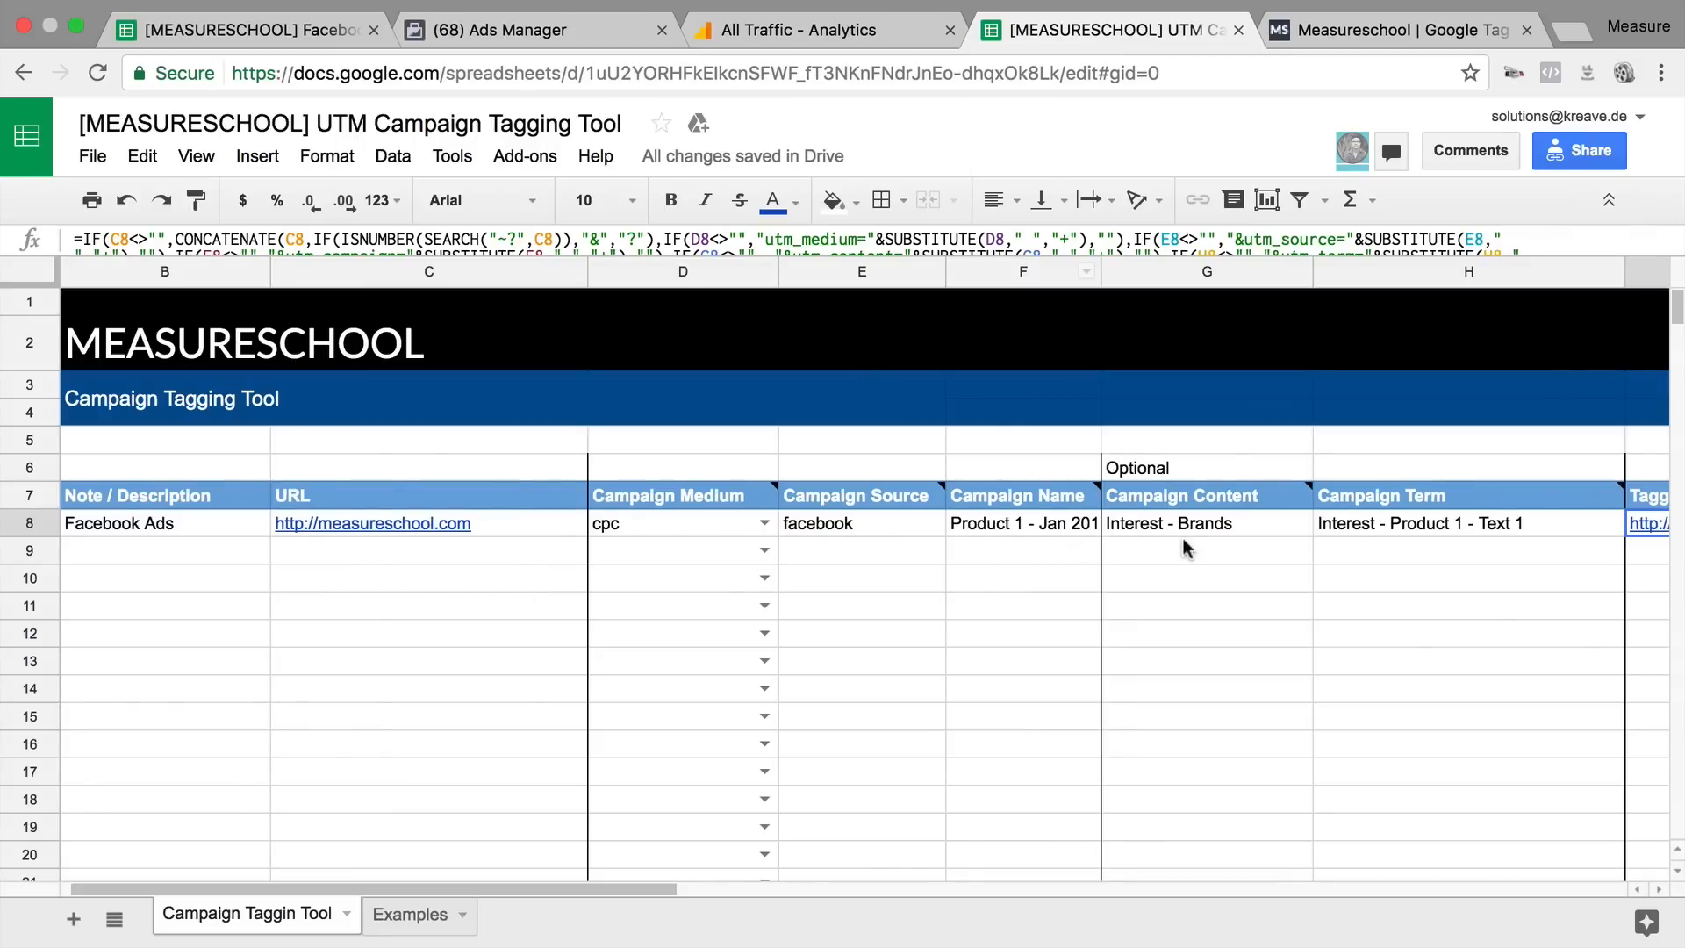
pyautogui.hscroll(6, 1182, 539)
pyautogui.hscroll(3, 1182, 539)
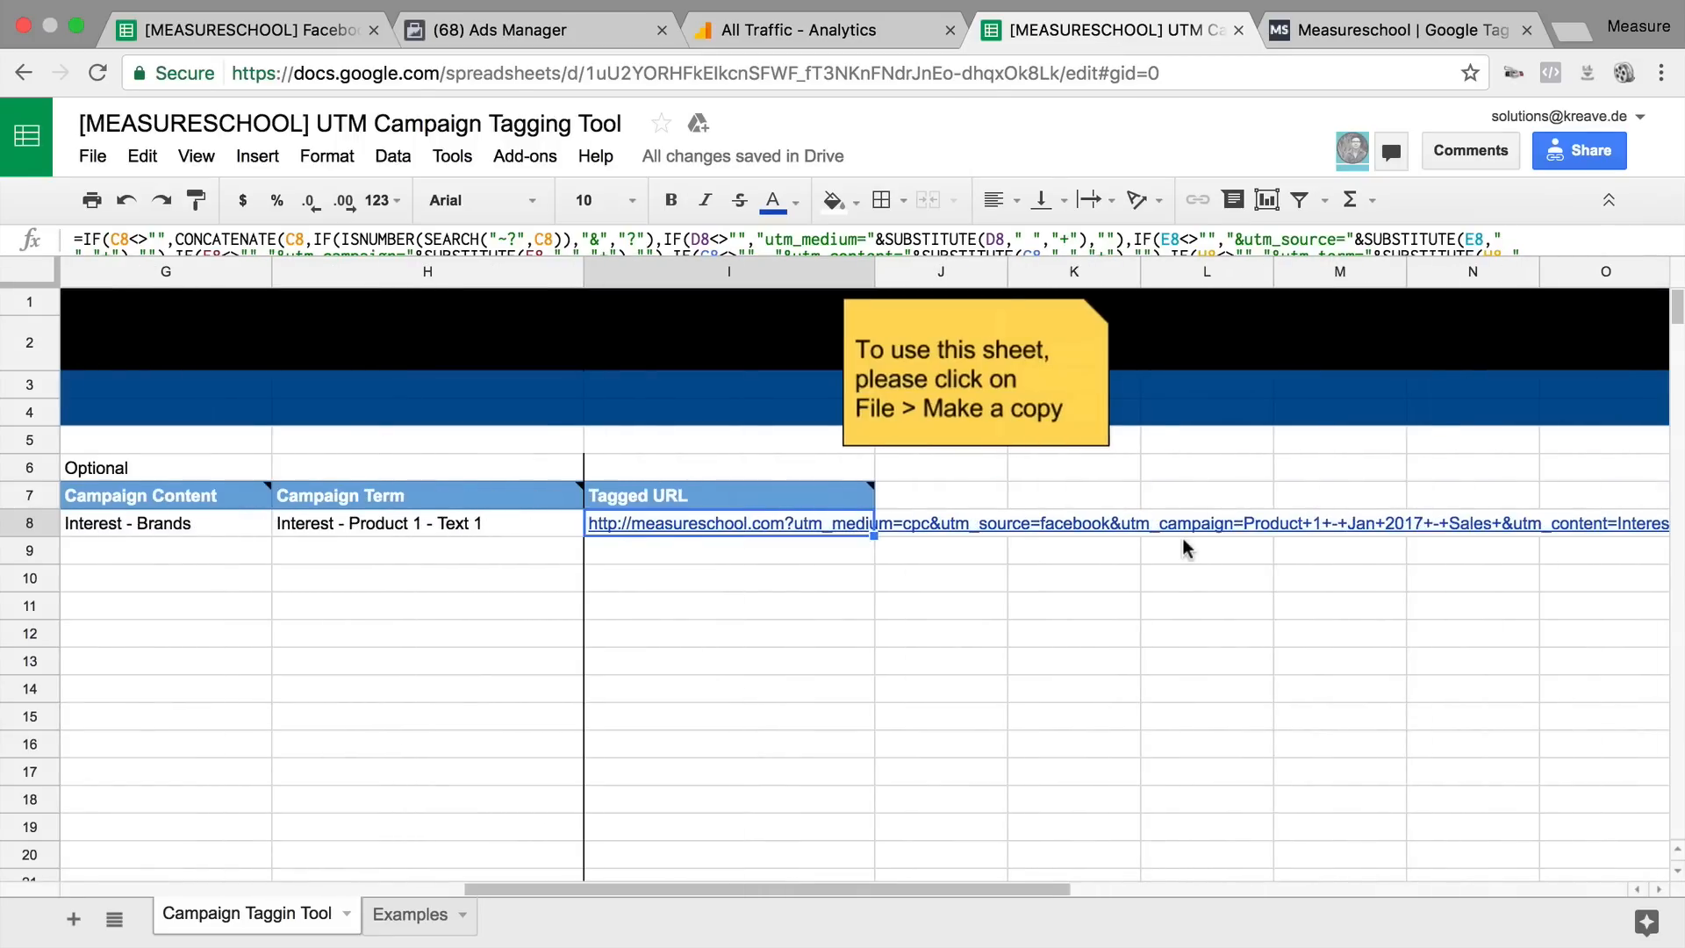
pyautogui.hscroll(-8, 1182, 549)
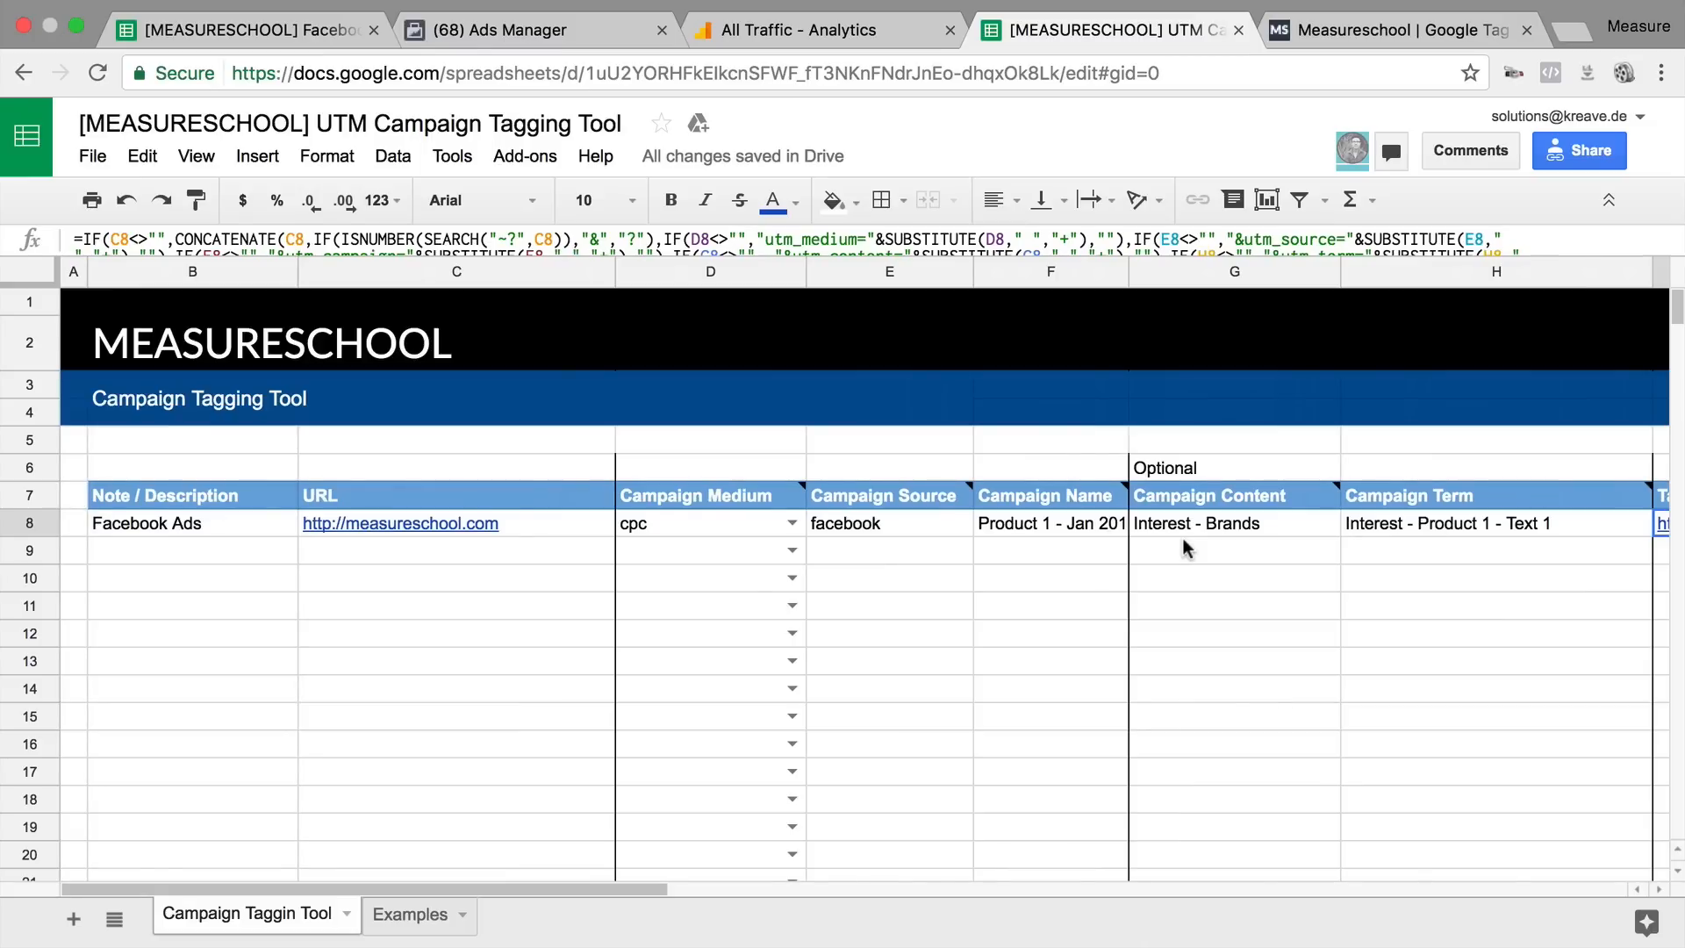
# Step: Switch to the Facebook Ads Dashboard - Datasource spreadsheet and enter Date and Campaign as the Google Analytics counterparts of Date and Campaign Name
pyautogui.click(265, 41)
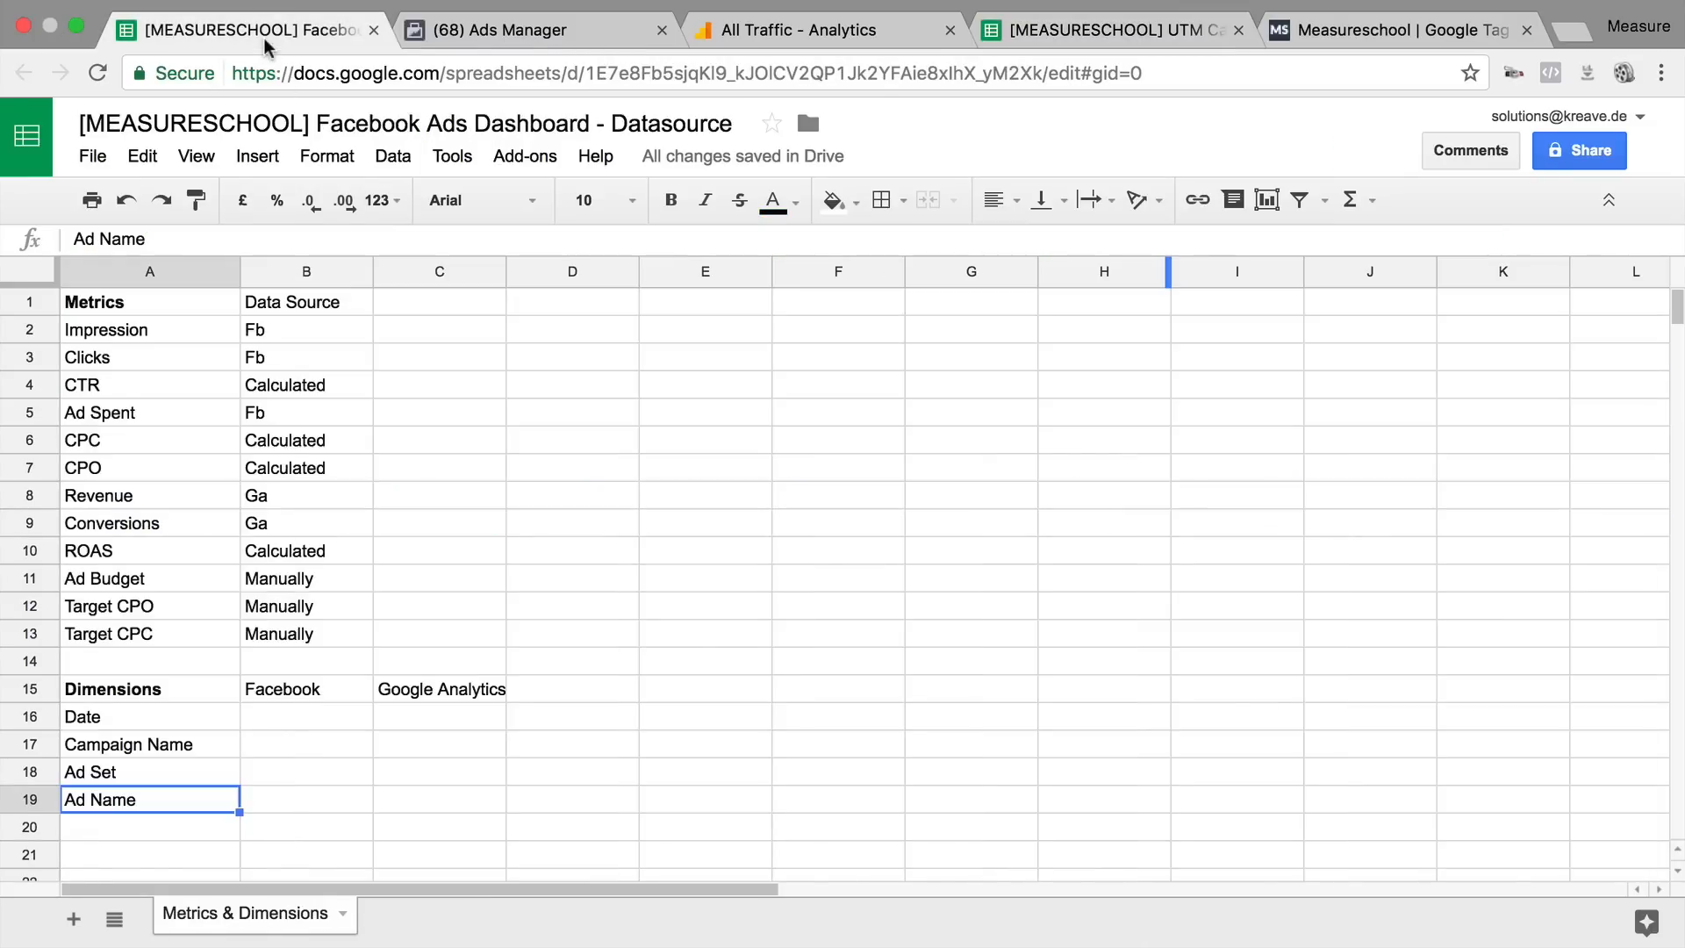
pyautogui.moveTo(130, 717); pyautogui.dragTo(110, 801)
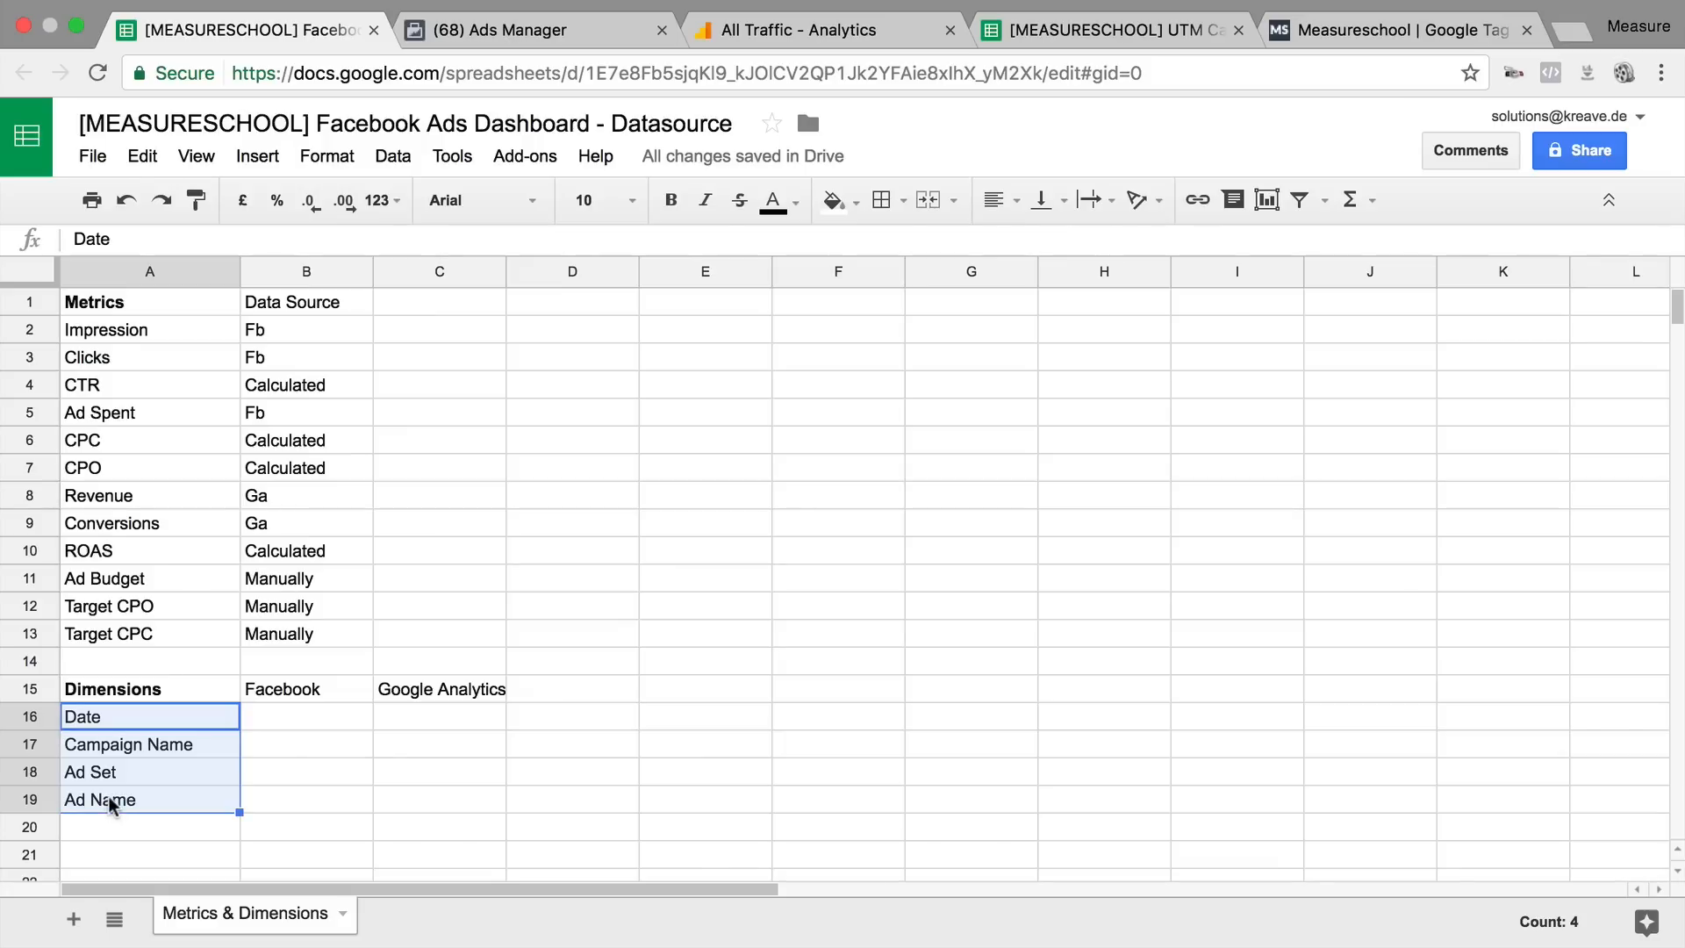
pyautogui.click(441, 714)
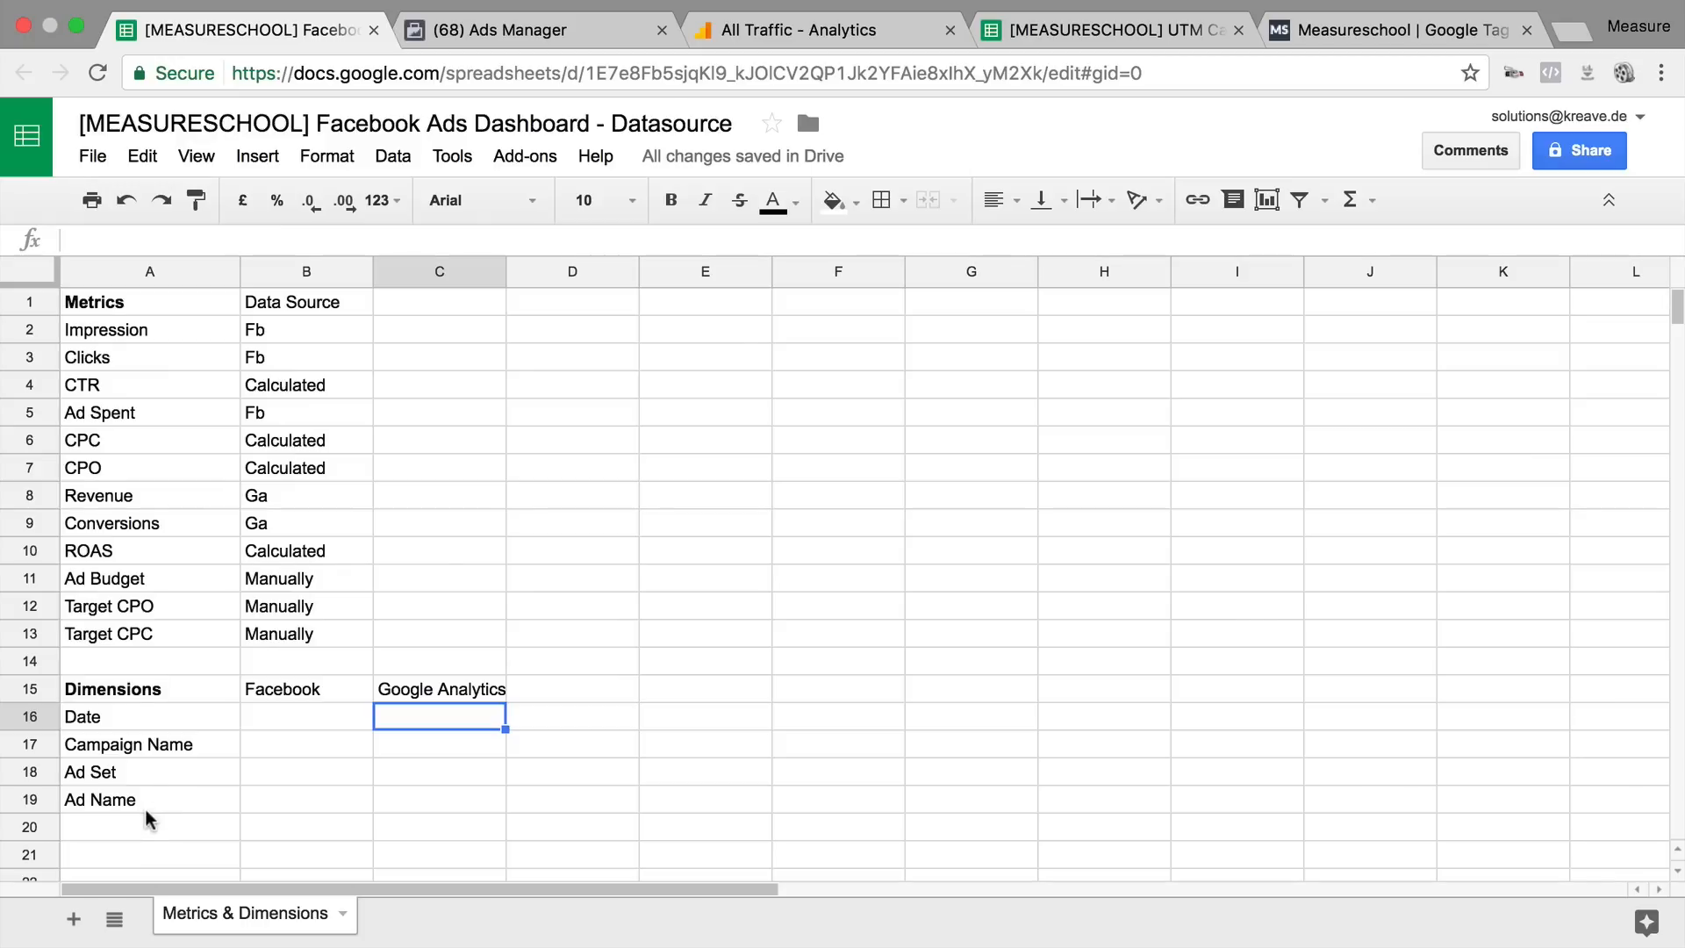
pyautogui.click(556, 720)
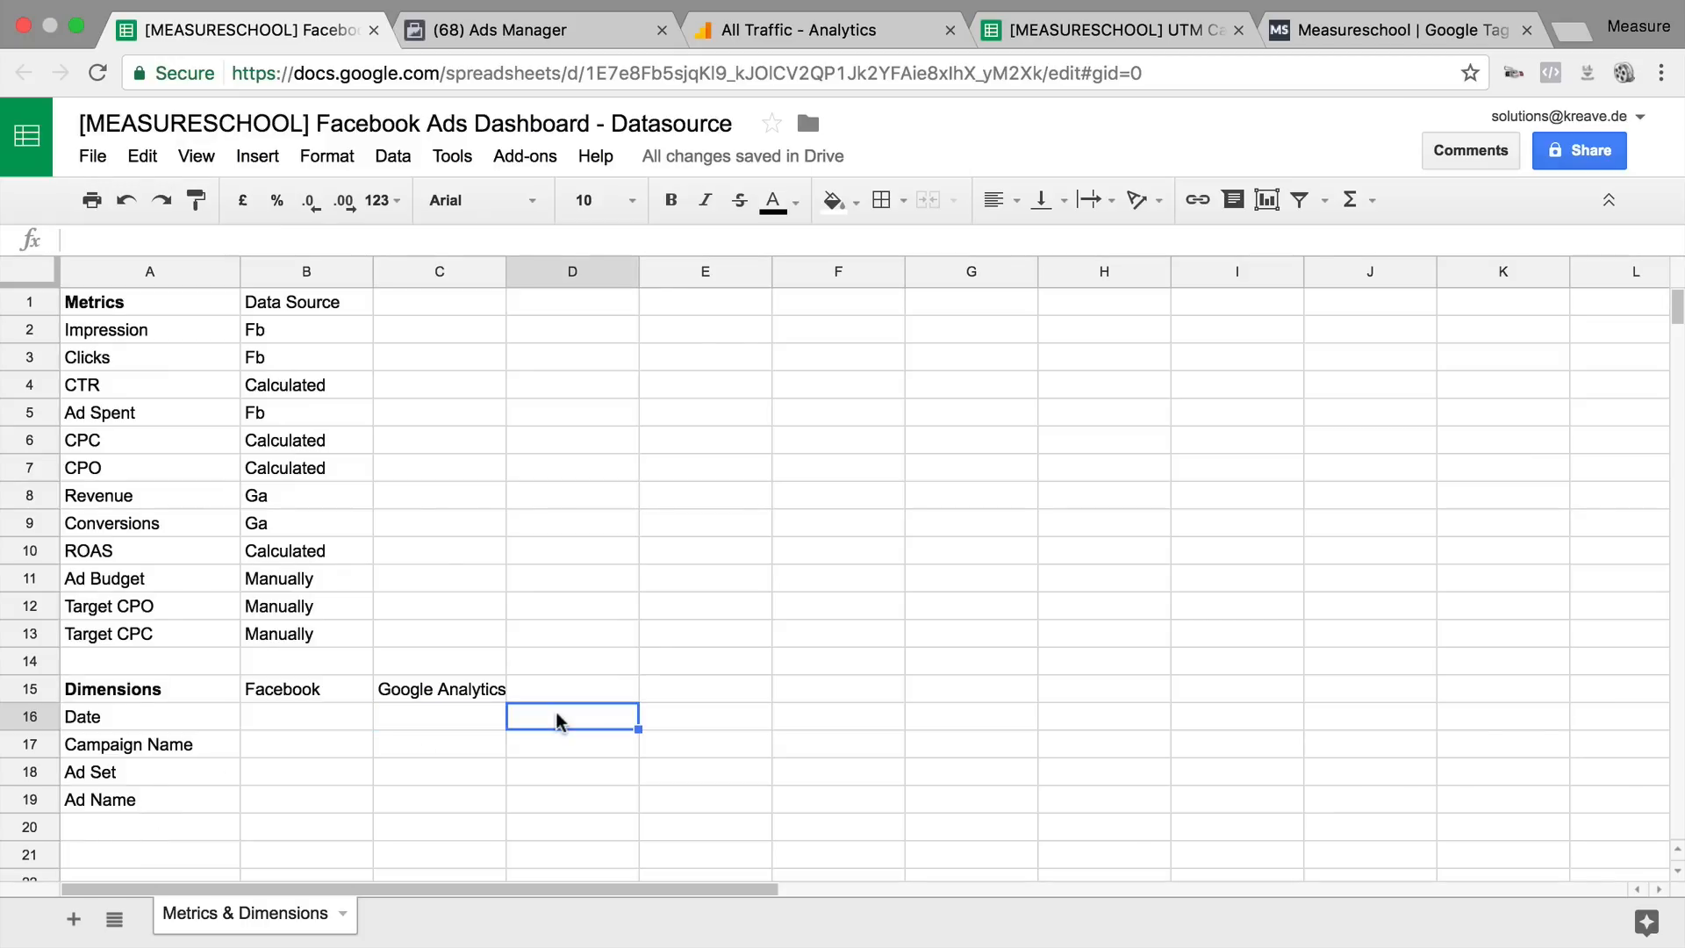
pyautogui.click(498, 719)
pyautogui.write('Date')
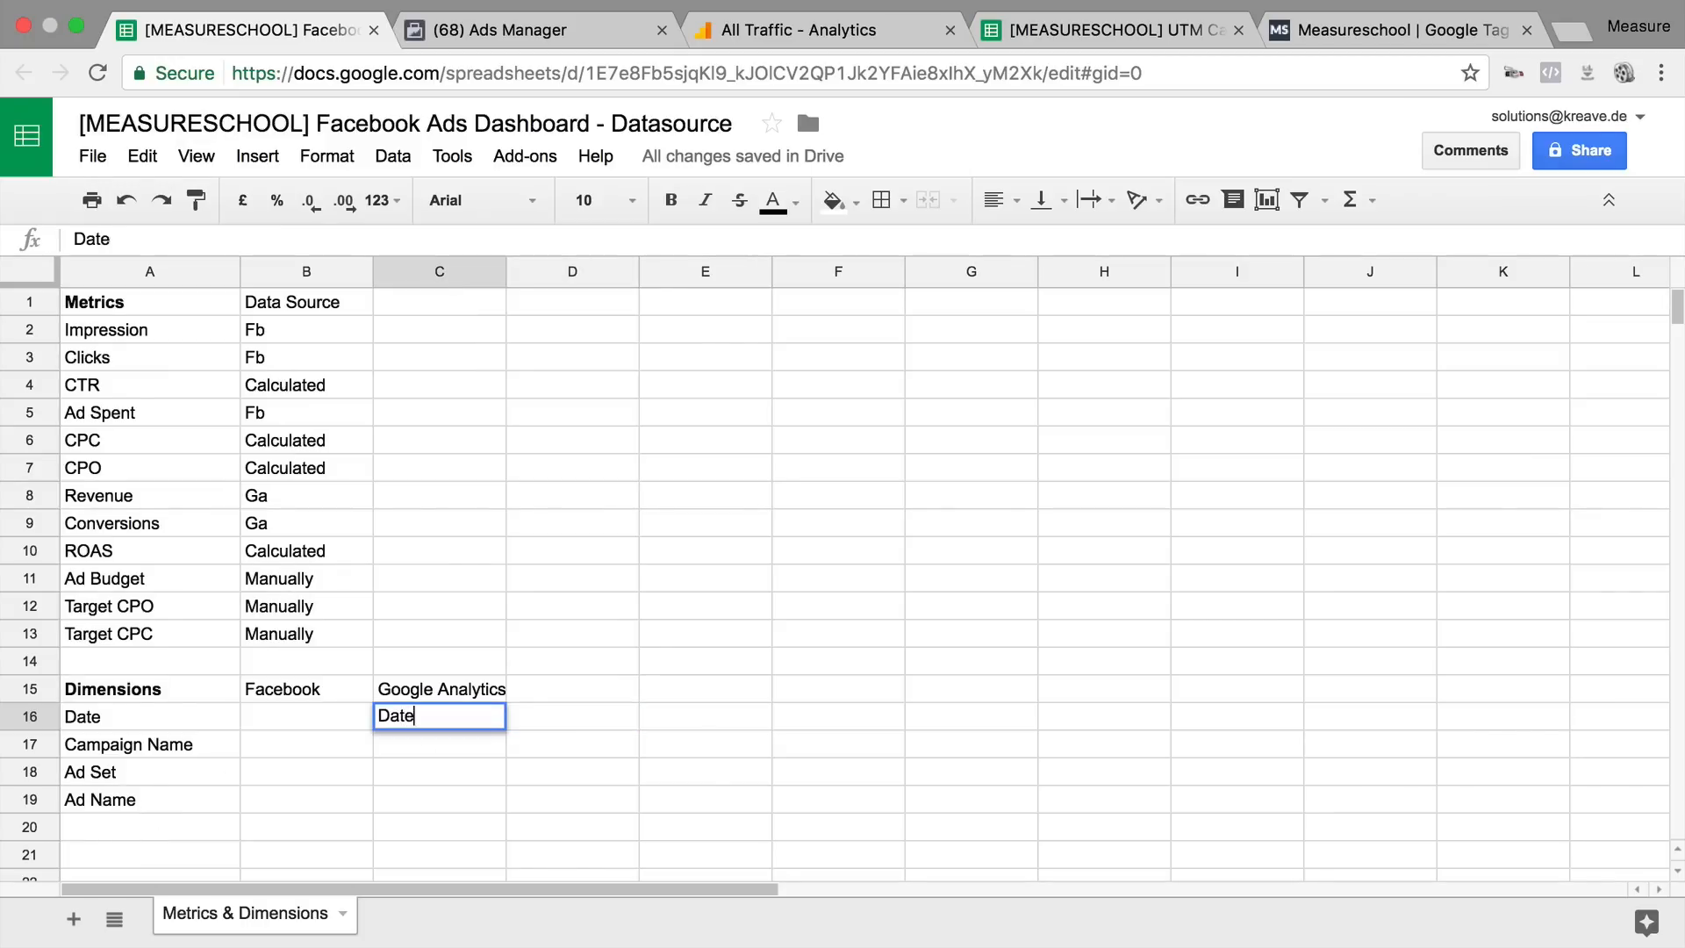
pyautogui.press('Return')
pyautogui.write('Campaign')
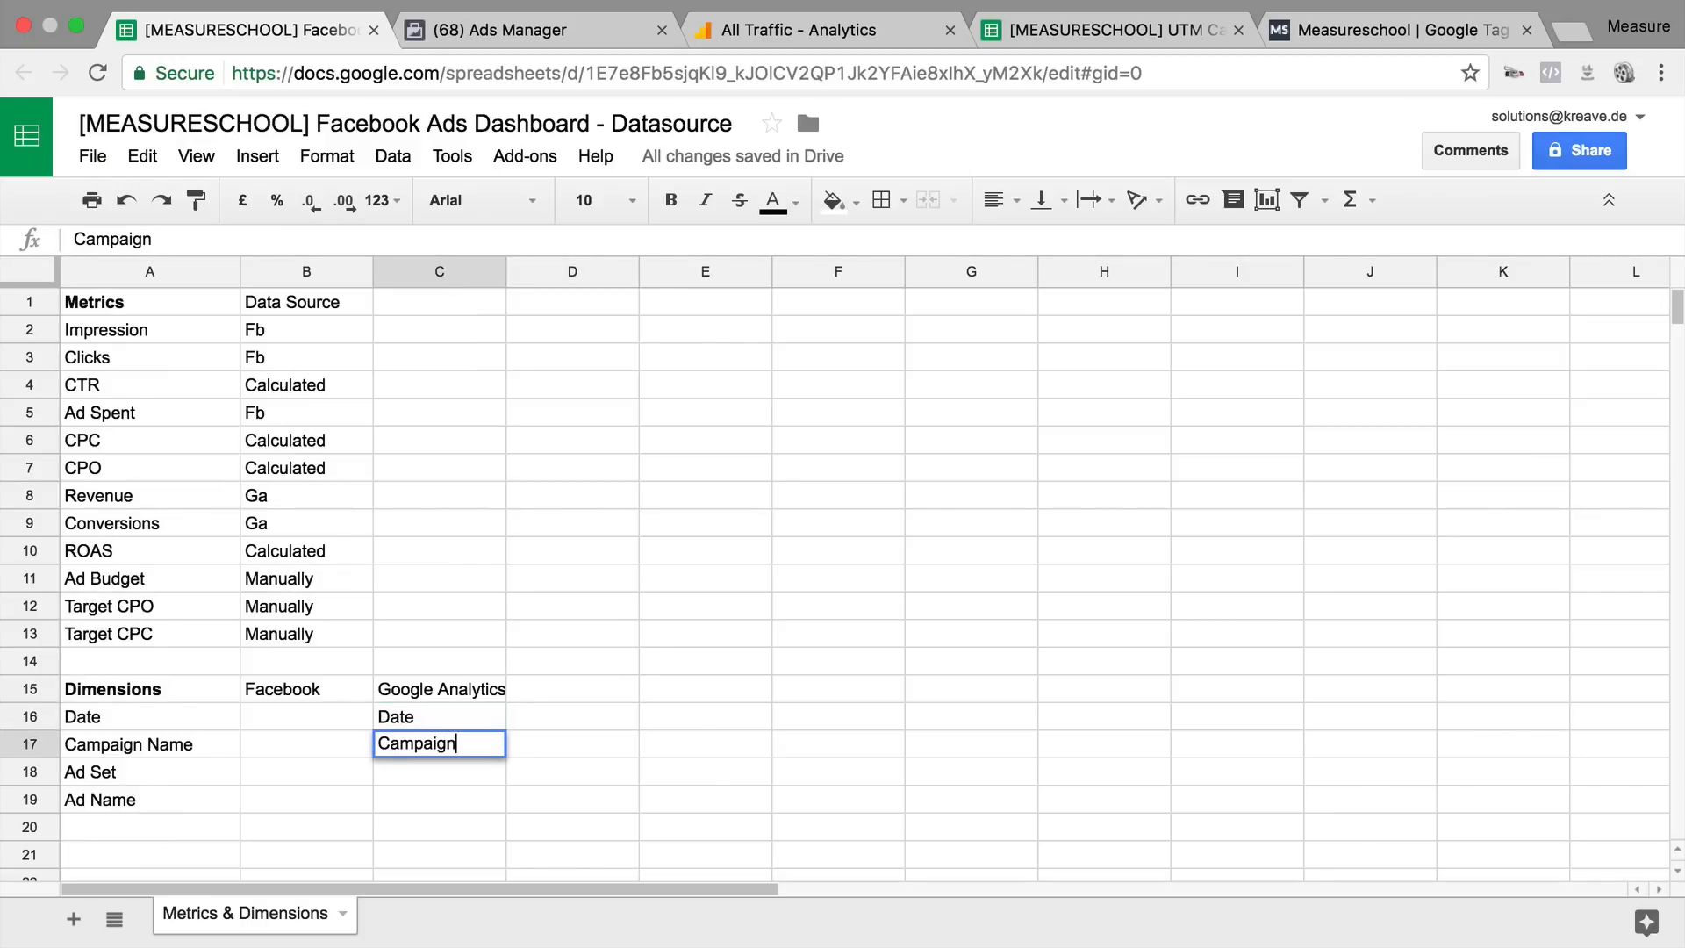
pyautogui.press('Return')
# Step: Enter Ad Content and Keyword as the Google Analytics counterparts of the Ad Set and Ad Name dimensions
pyautogui.write('Ad Content')
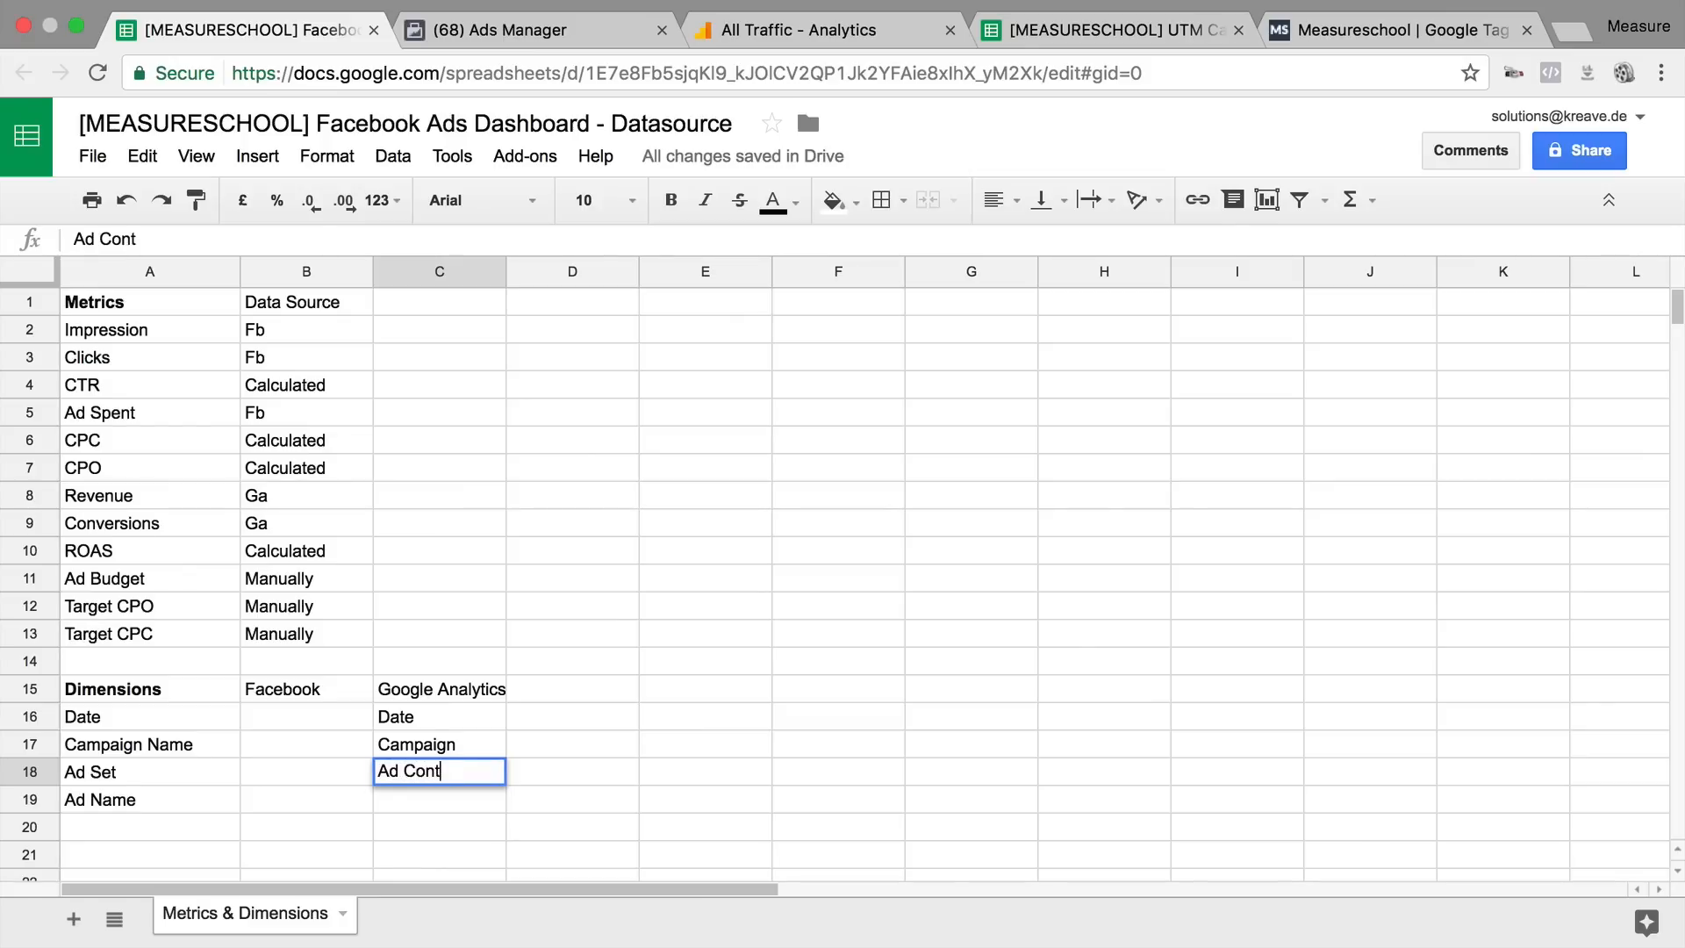
pyautogui.press('Return')
pyautogui.write('Keywor')
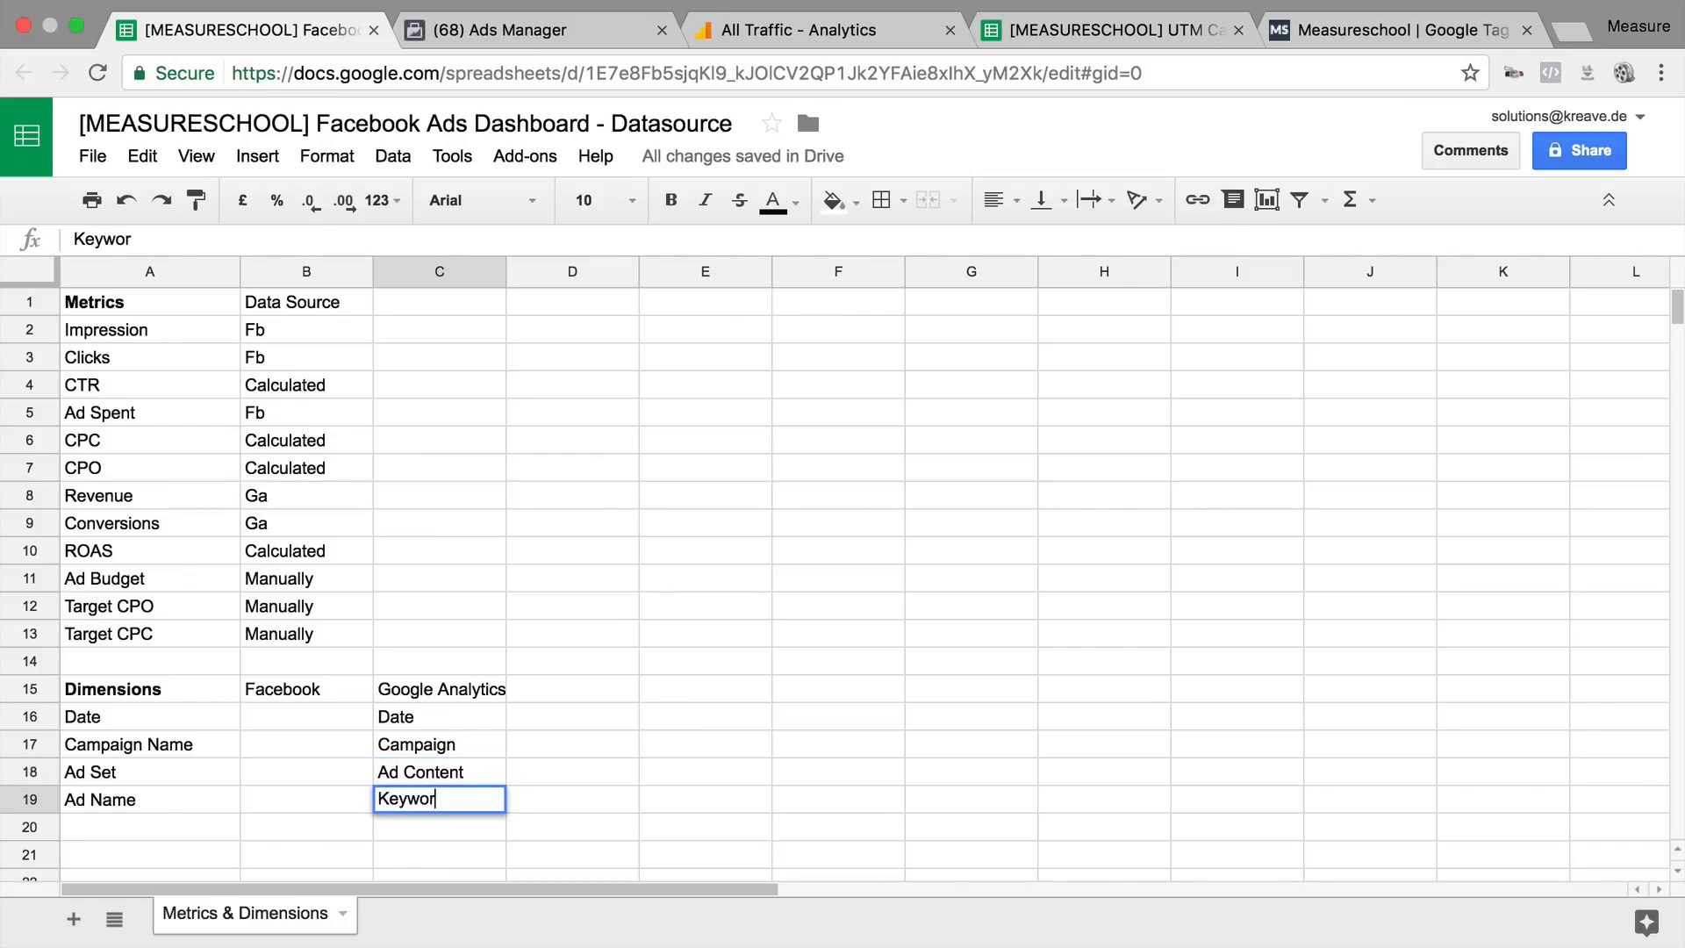
pyautogui.write('d')
pyautogui.press('Return')
# Step: Compare the Campaign Name, Ad Set and Ad Name dimensions with their Google Analytics counterparts and review the whole metrics and dimensions table
pyautogui.moveTo(432, 746); pyautogui.dragTo(430, 808)
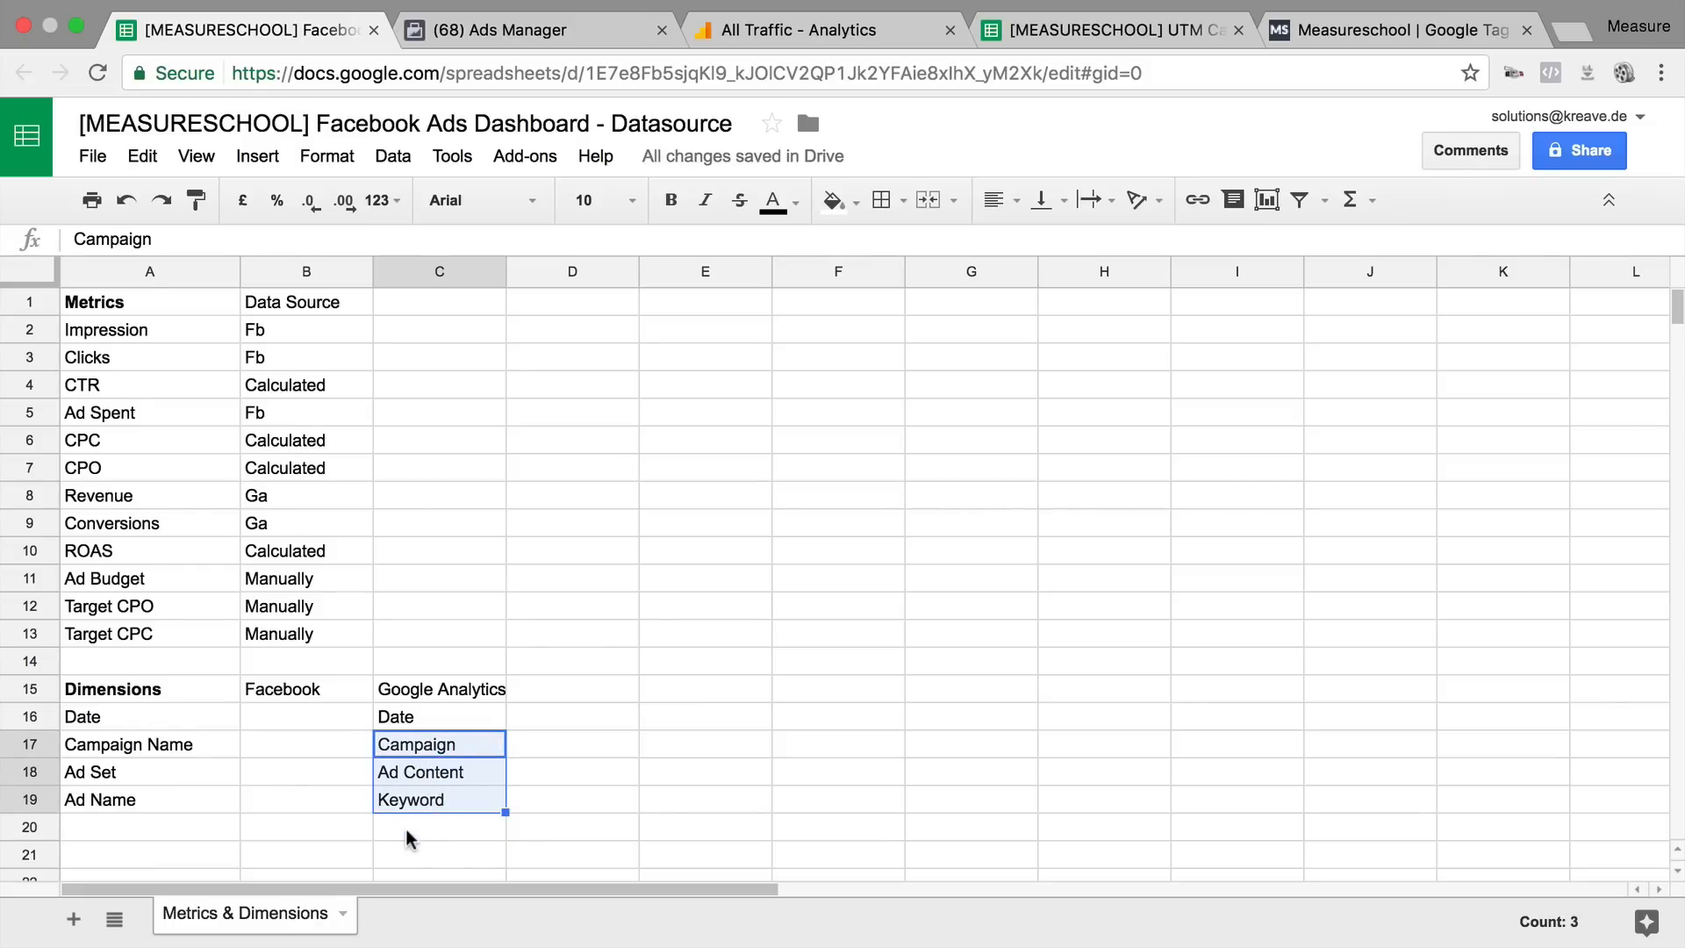
pyautogui.click(406, 829)
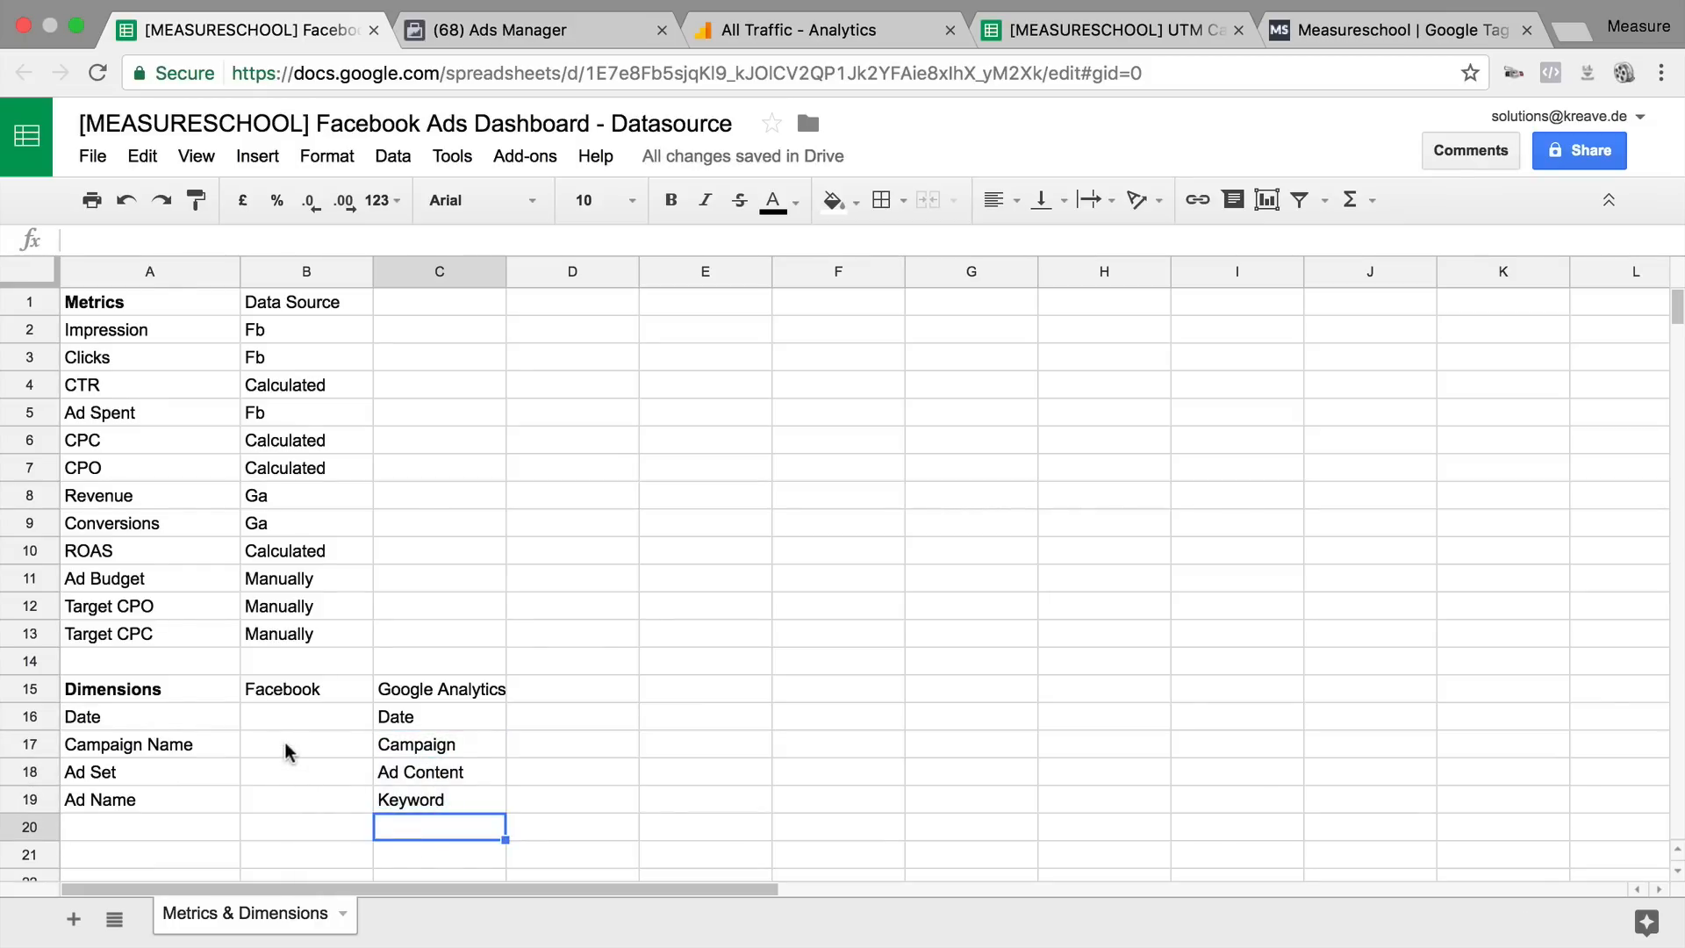
pyautogui.click(286, 744)
pyautogui.moveTo(180, 746); pyautogui.dragTo(173, 801)
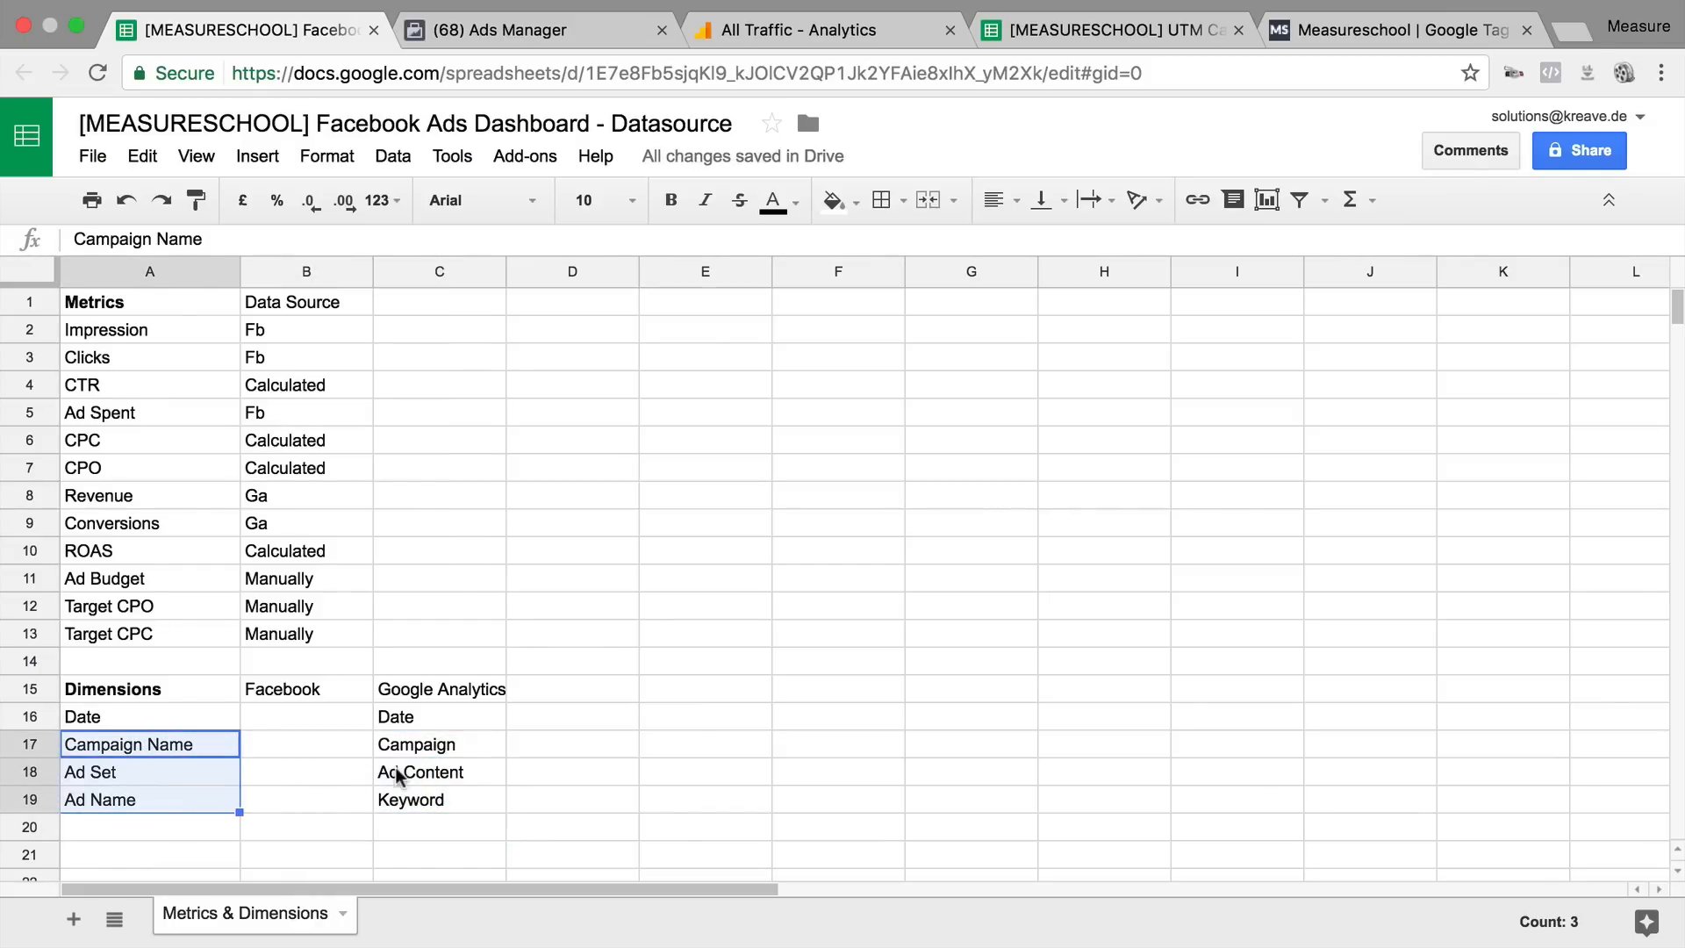
pyautogui.moveTo(414, 748); pyautogui.dragTo(406, 798)
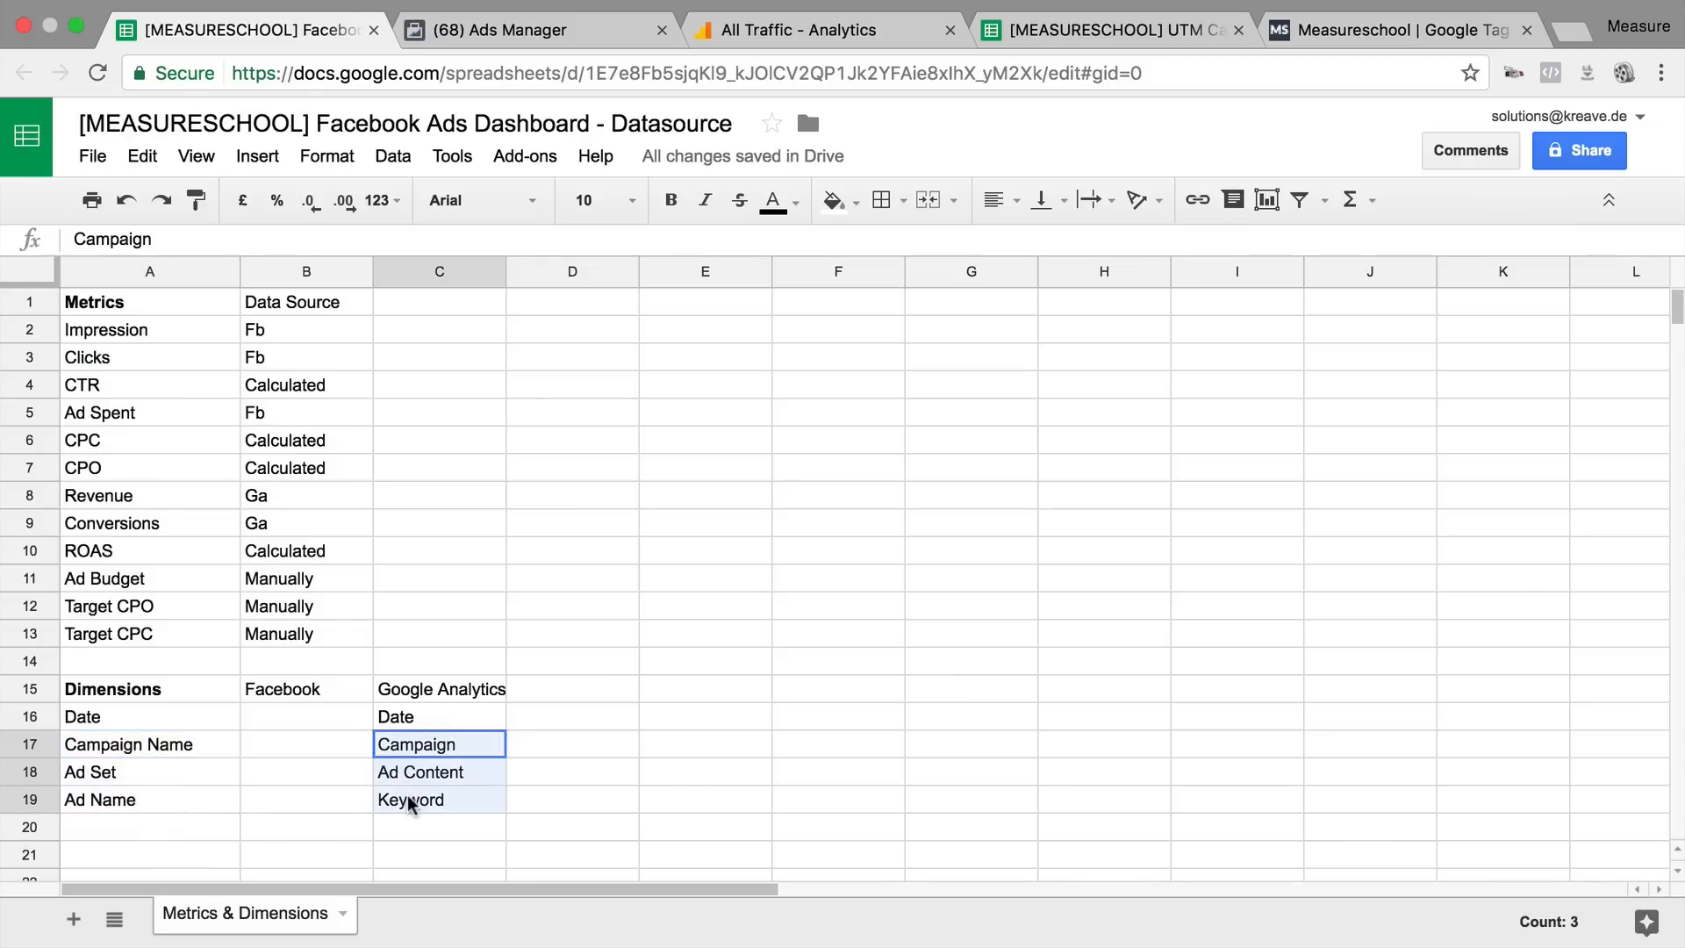
pyautogui.click(443, 829)
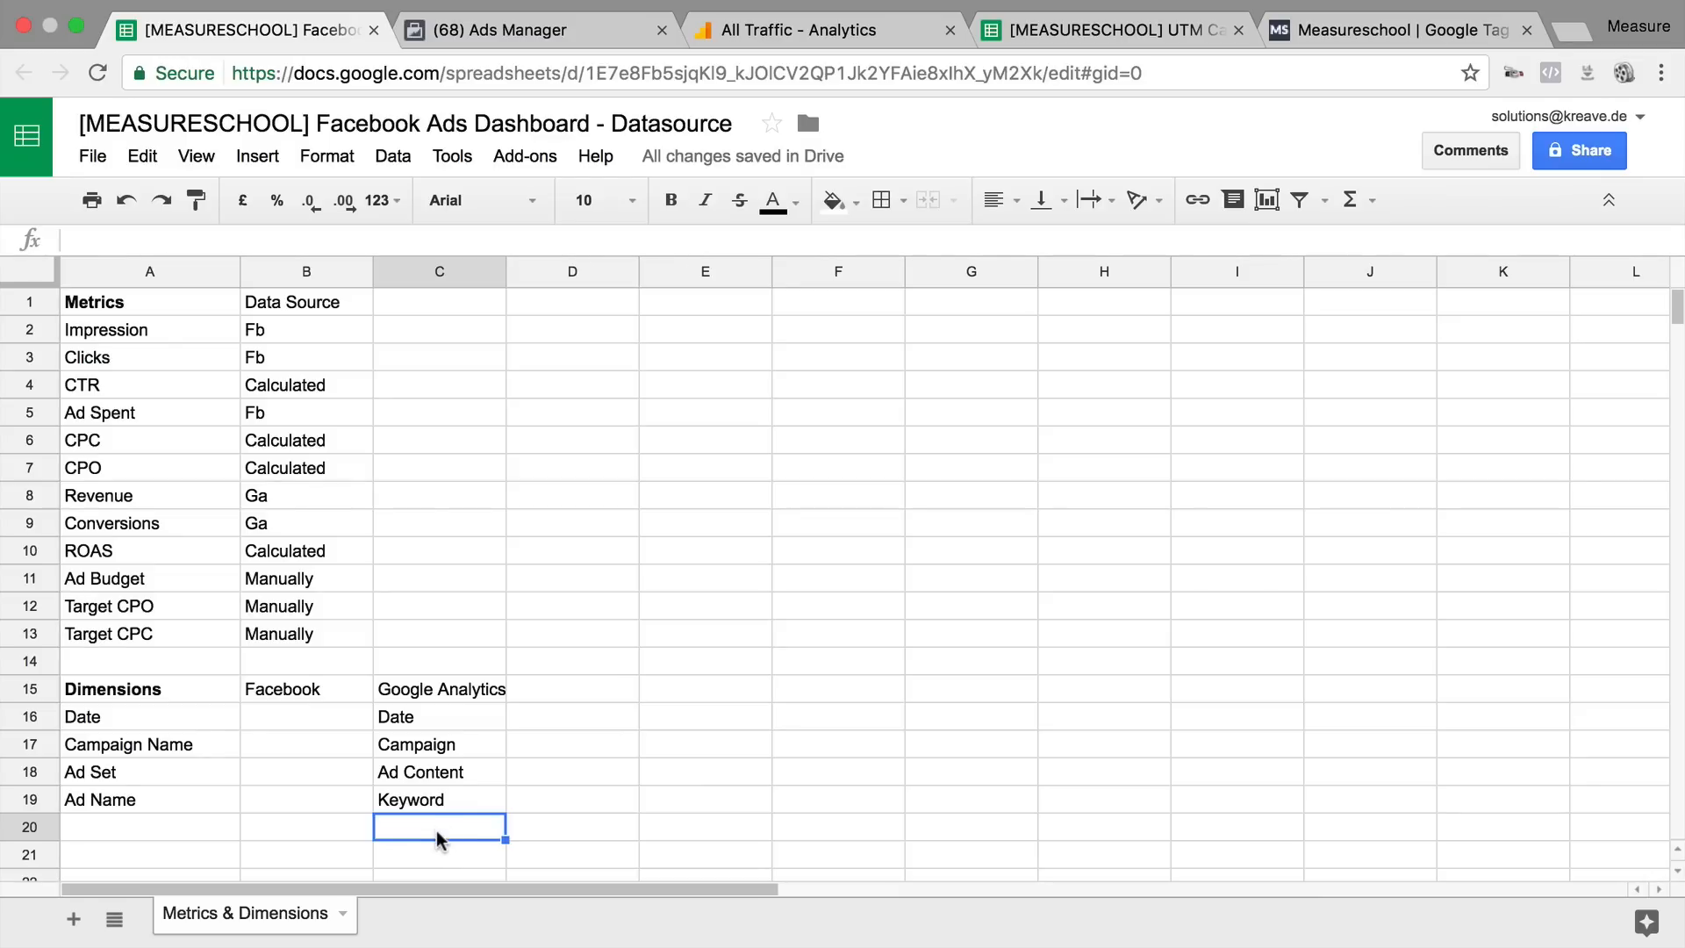
pyautogui.moveTo(128, 298); pyautogui.dragTo(608, 825)
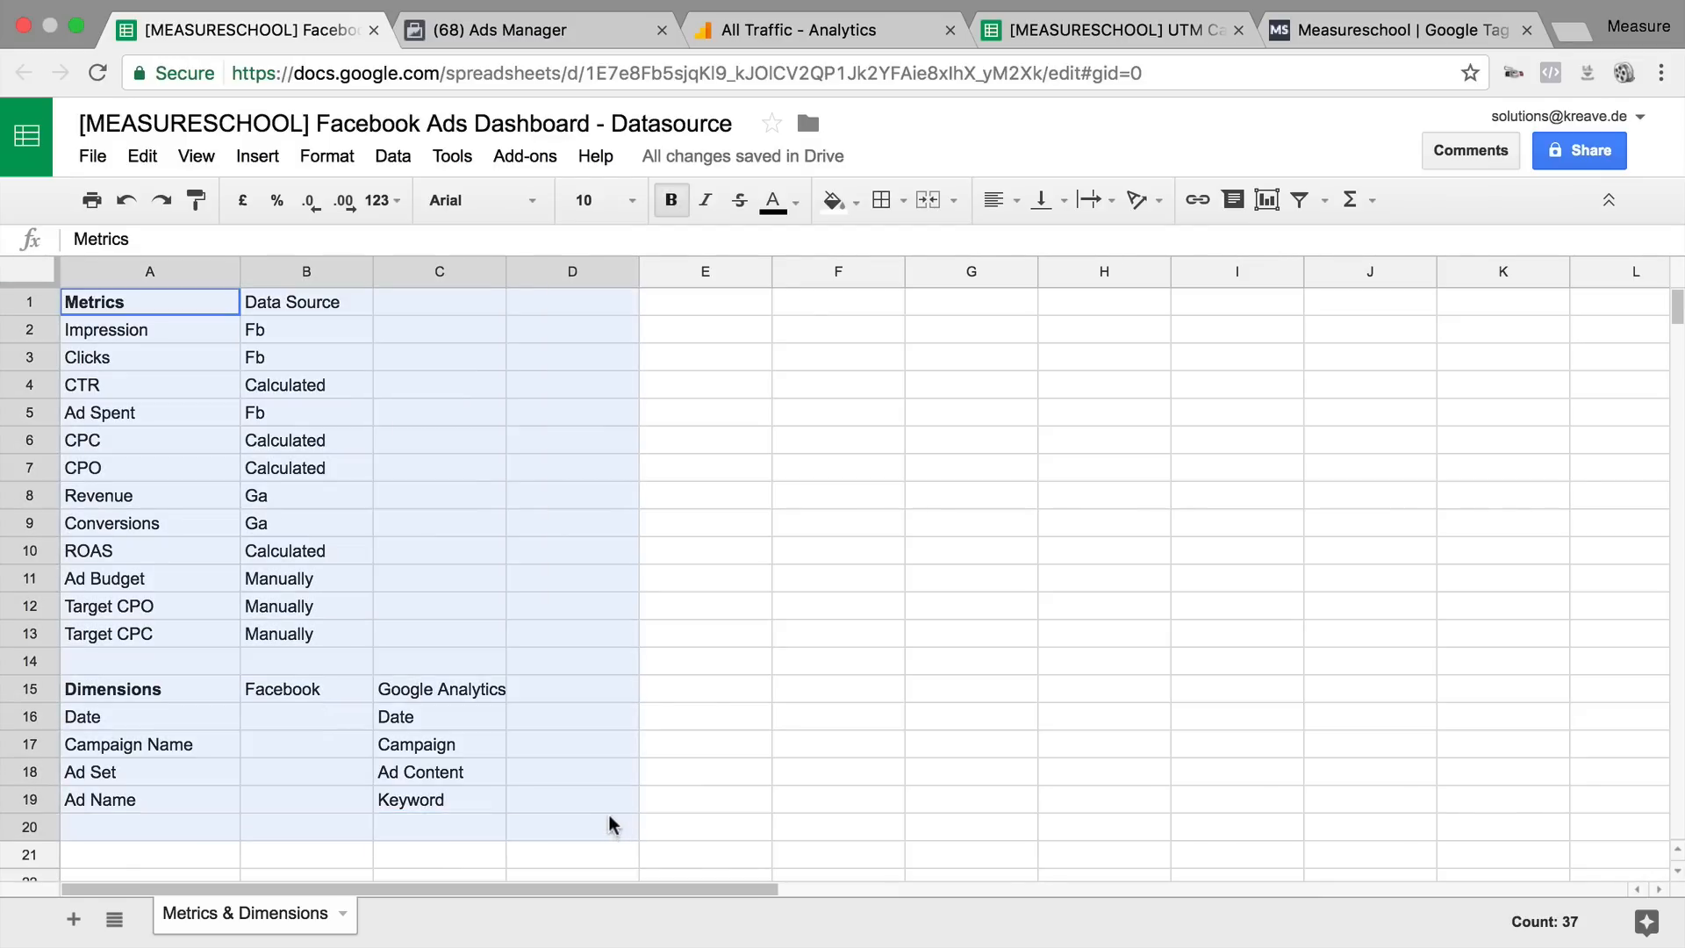
pyautogui.click(609, 825)
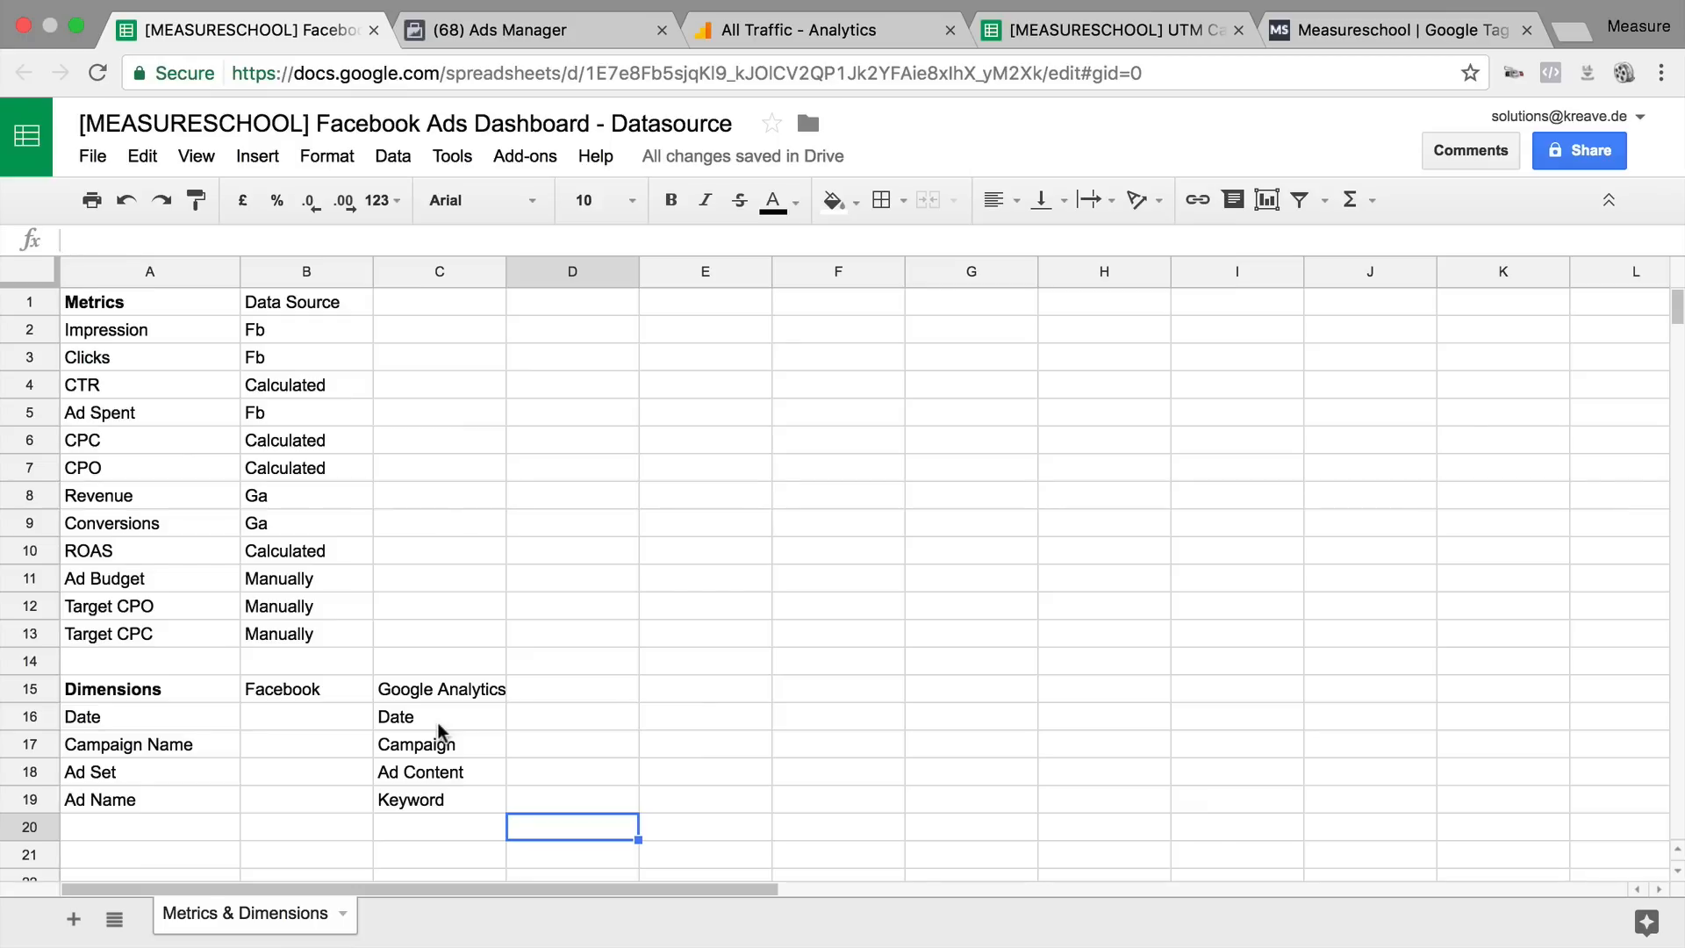
# Step: Add a new sheet to the spreadsheet and name it Facebook Data
pyautogui.click(73, 919)
pyautogui.click(438, 915)
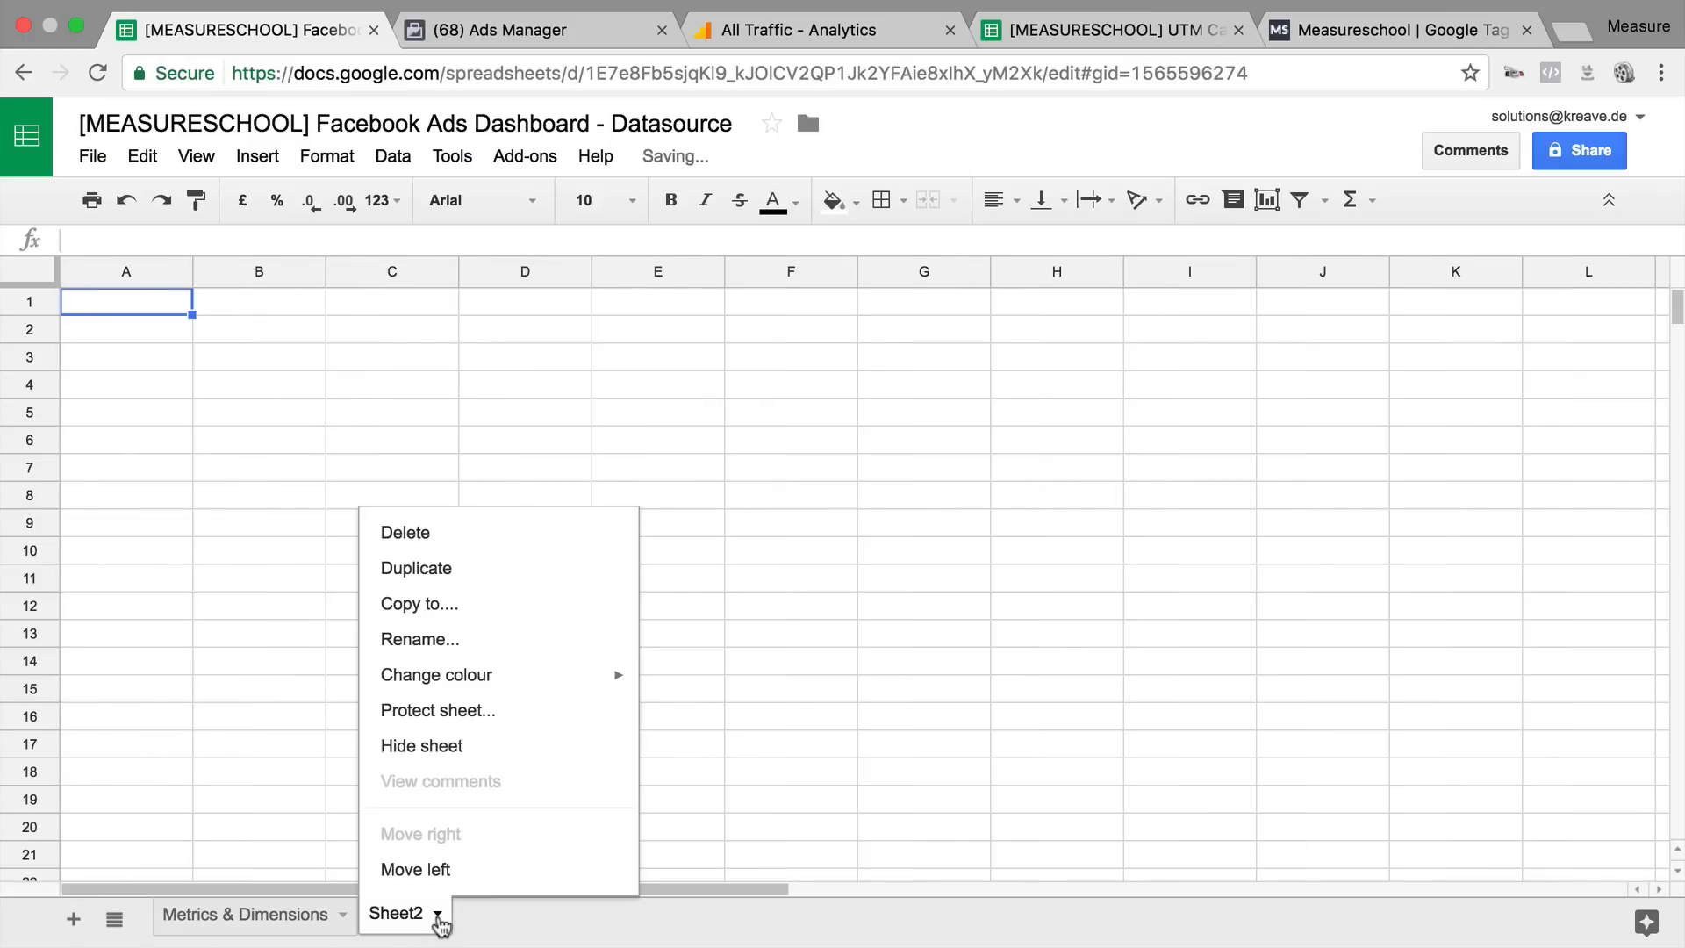
pyautogui.click(443, 638)
pyautogui.write('Facebook Data')
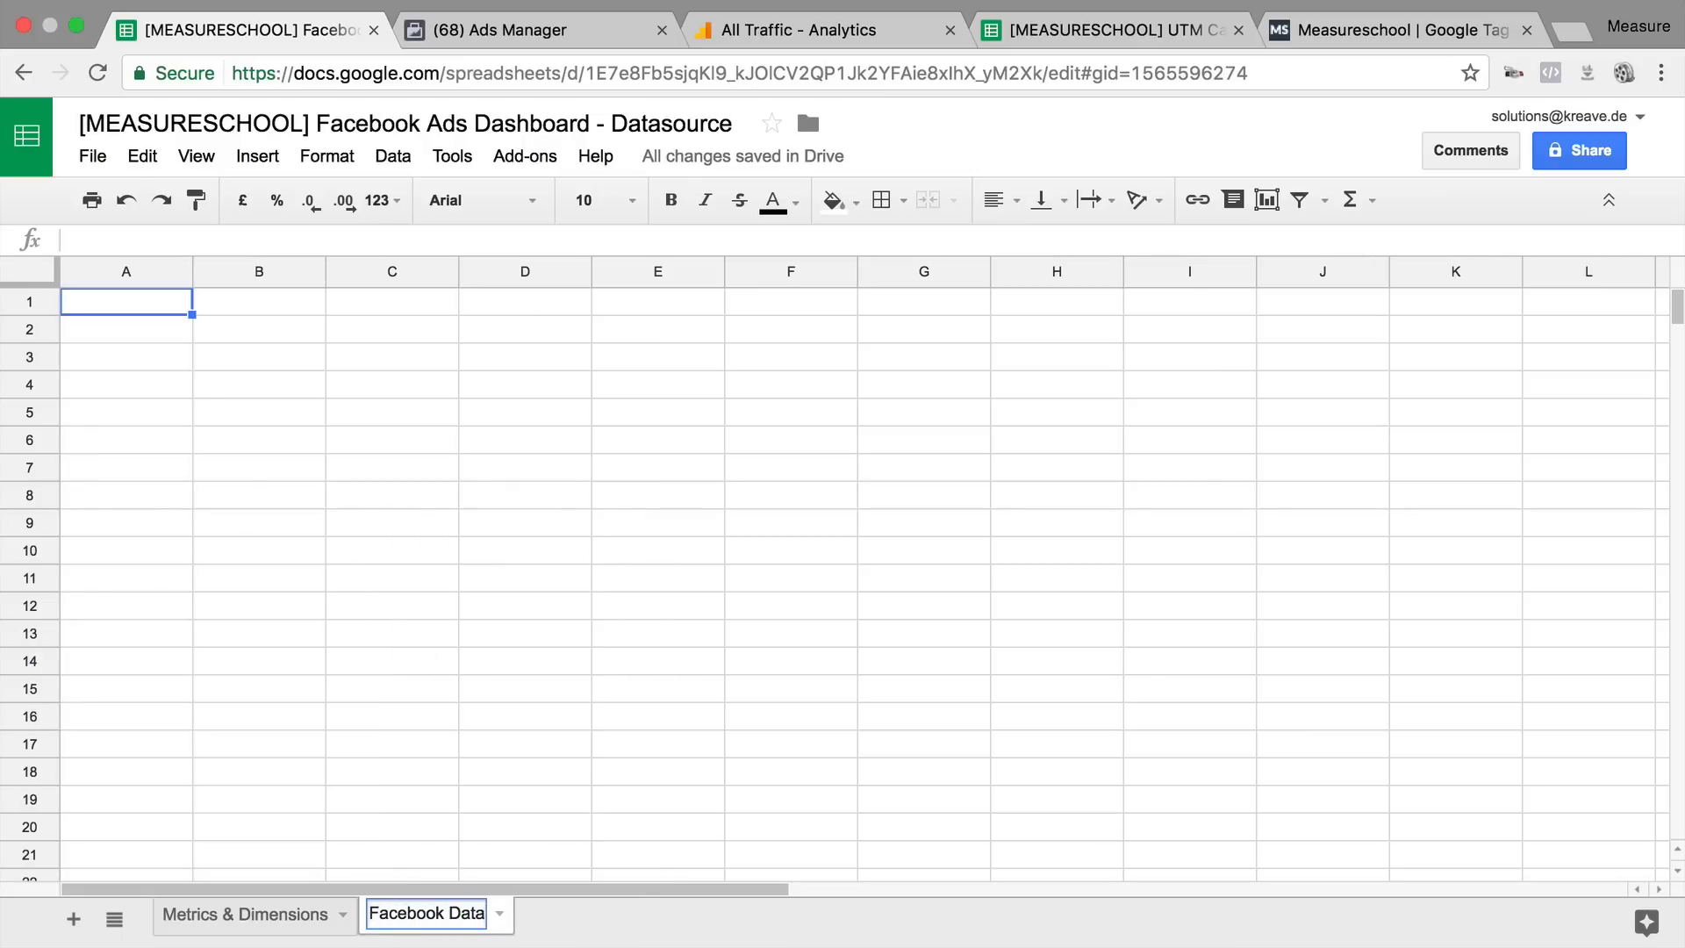
pyautogui.press('Return')
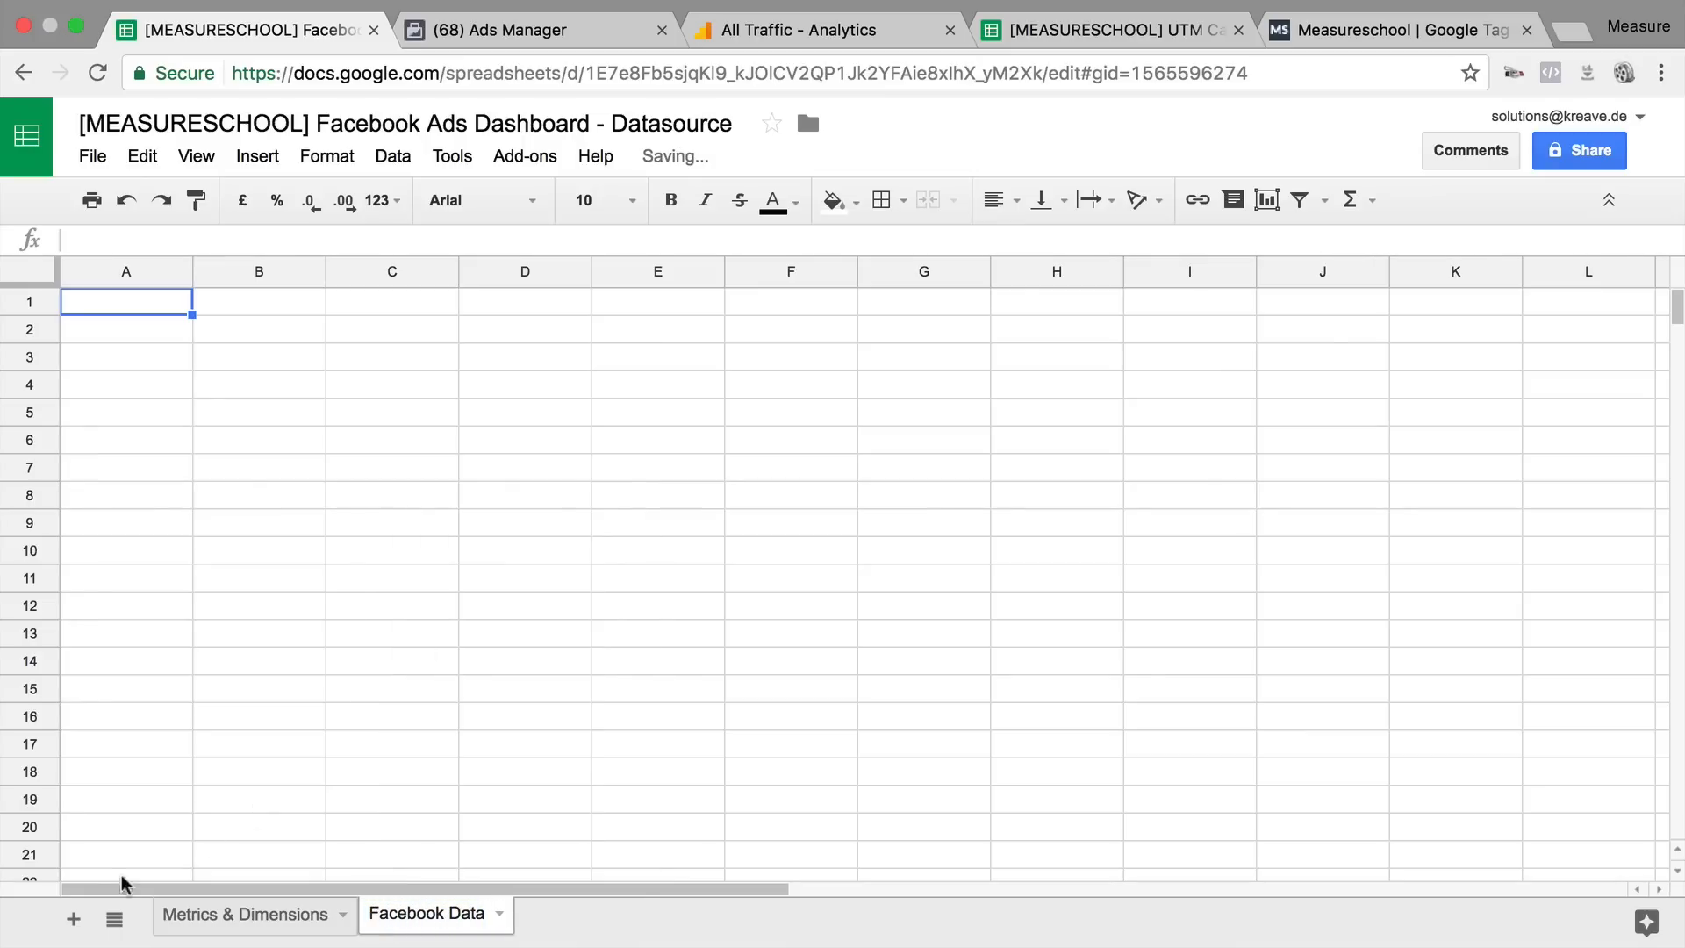
# Step: Add another new sheet and name it GA Data
pyautogui.click(75, 919)
pyautogui.click(595, 914)
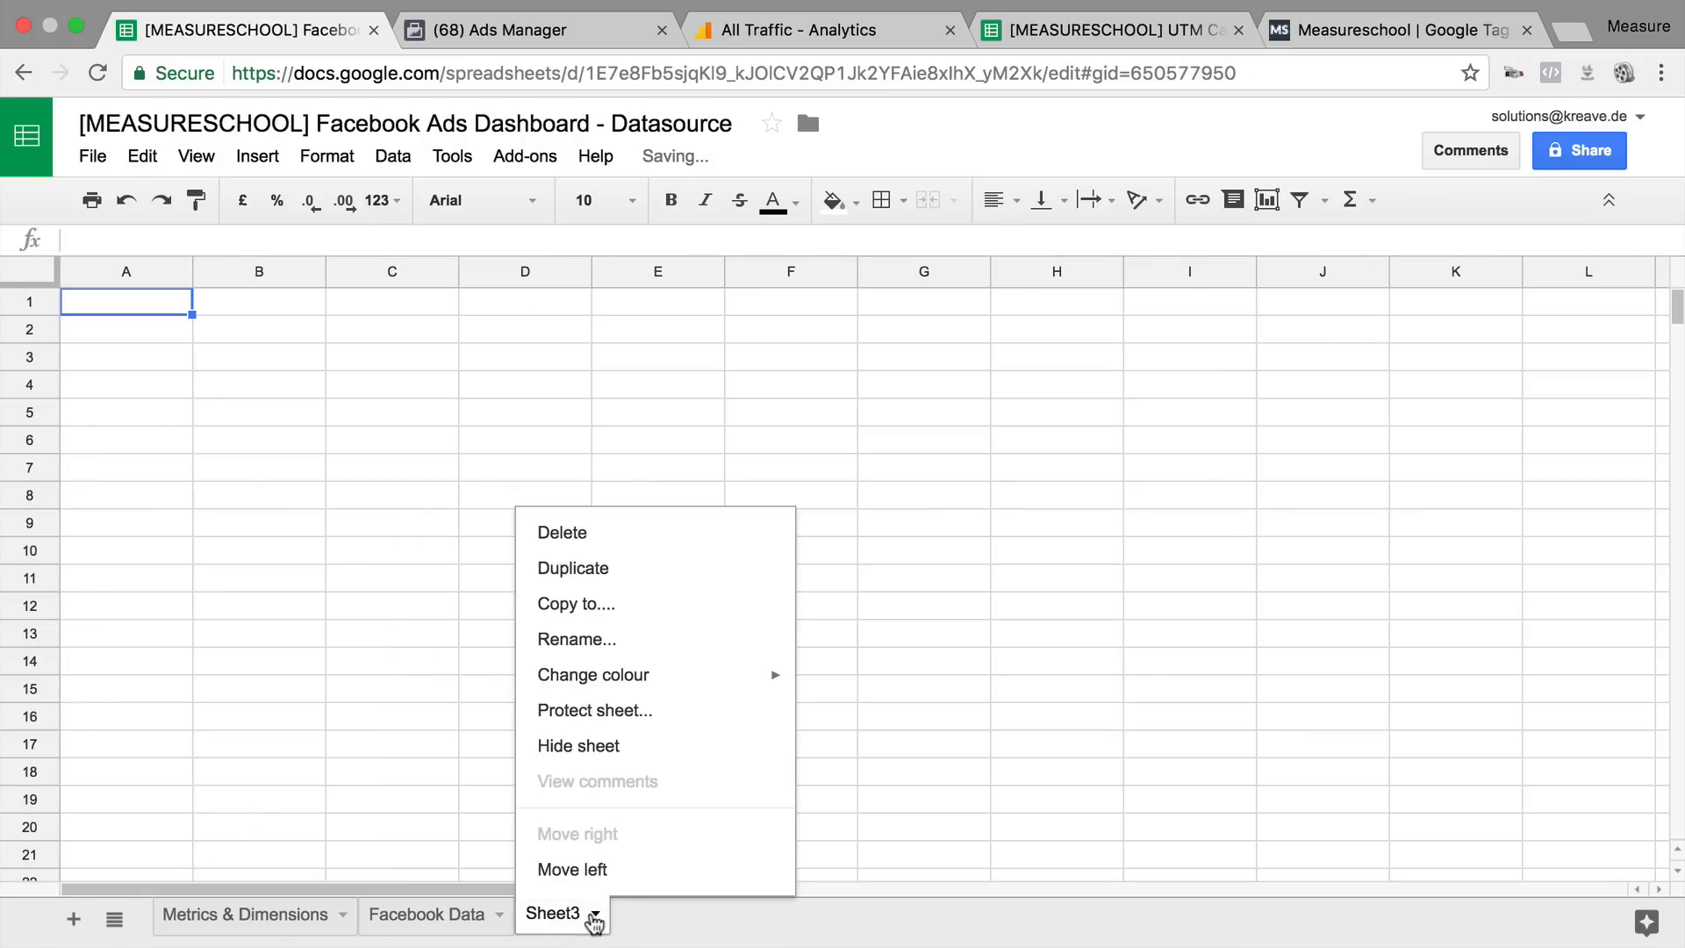
pyautogui.click(575, 639)
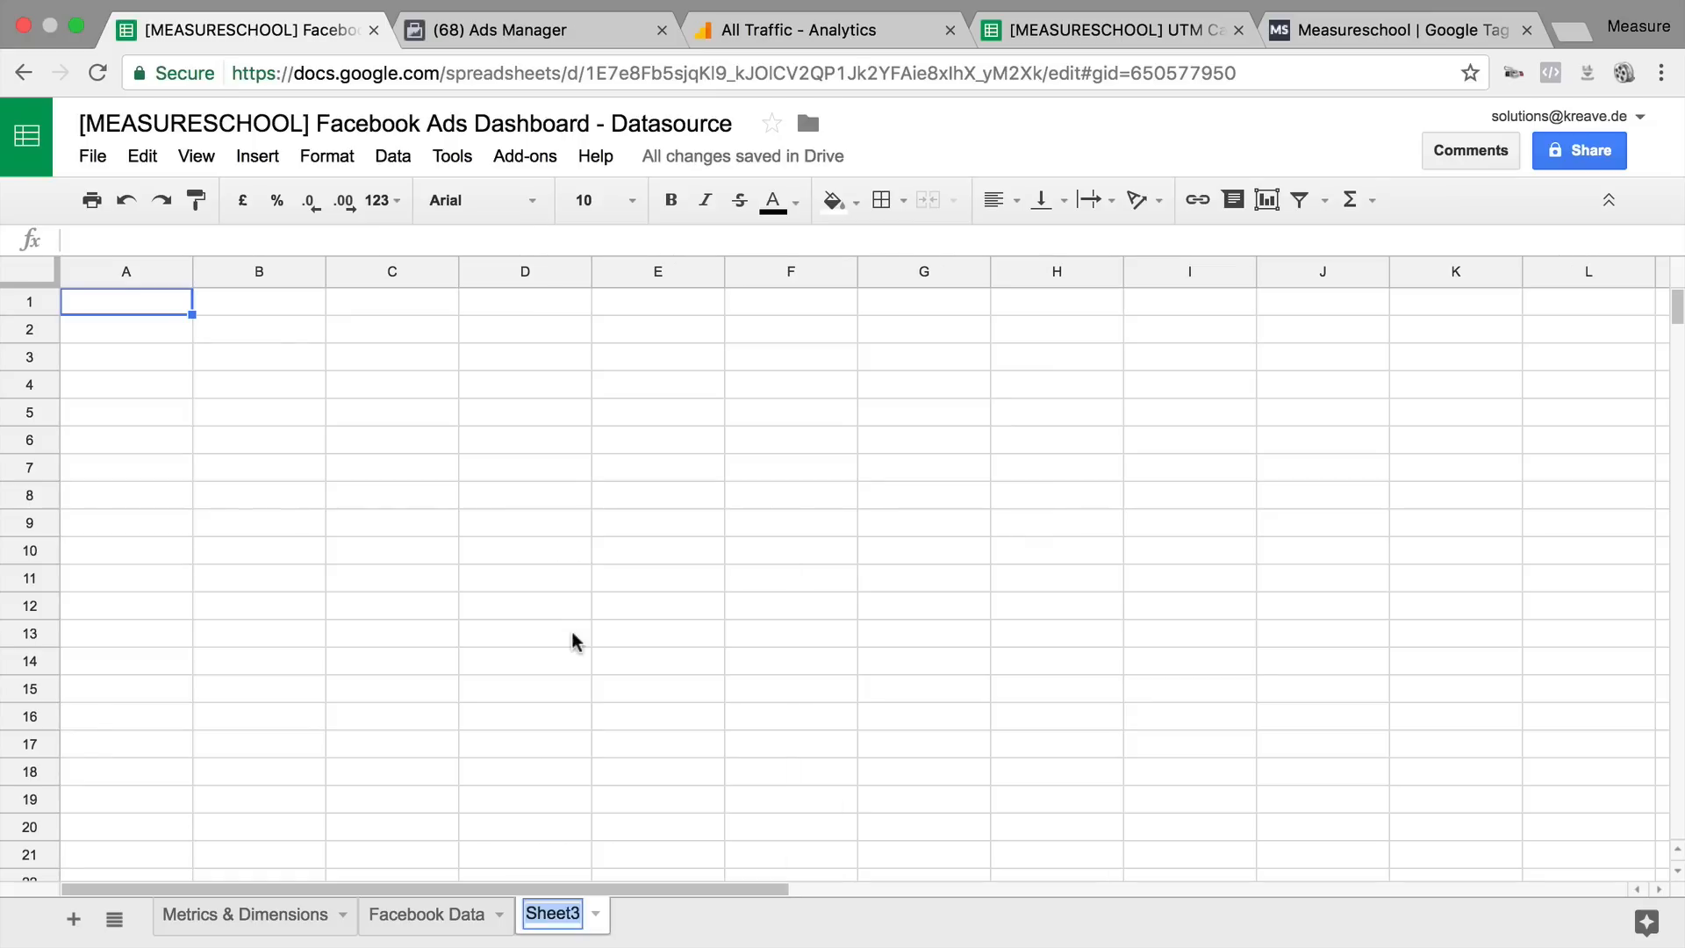
pyautogui.write('GA Data')
pyautogui.press('Return')
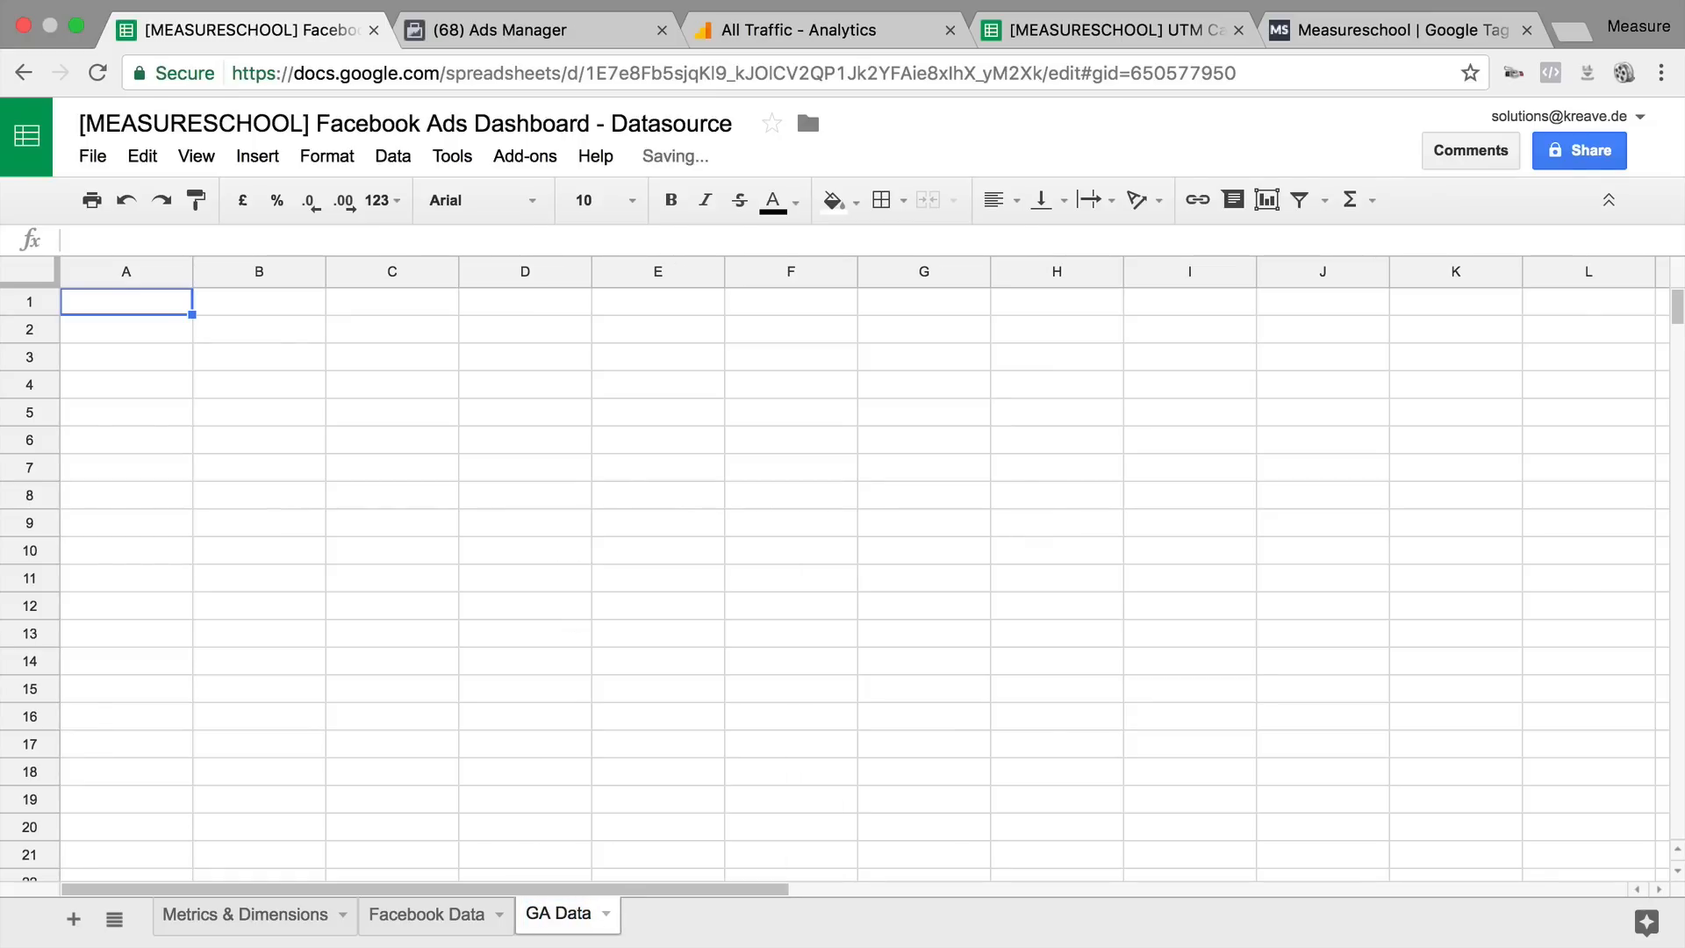
# Step: Return to the Facebook Data sheet, search the add-on store for Supermetrics and close the store
pyautogui.click(449, 908)
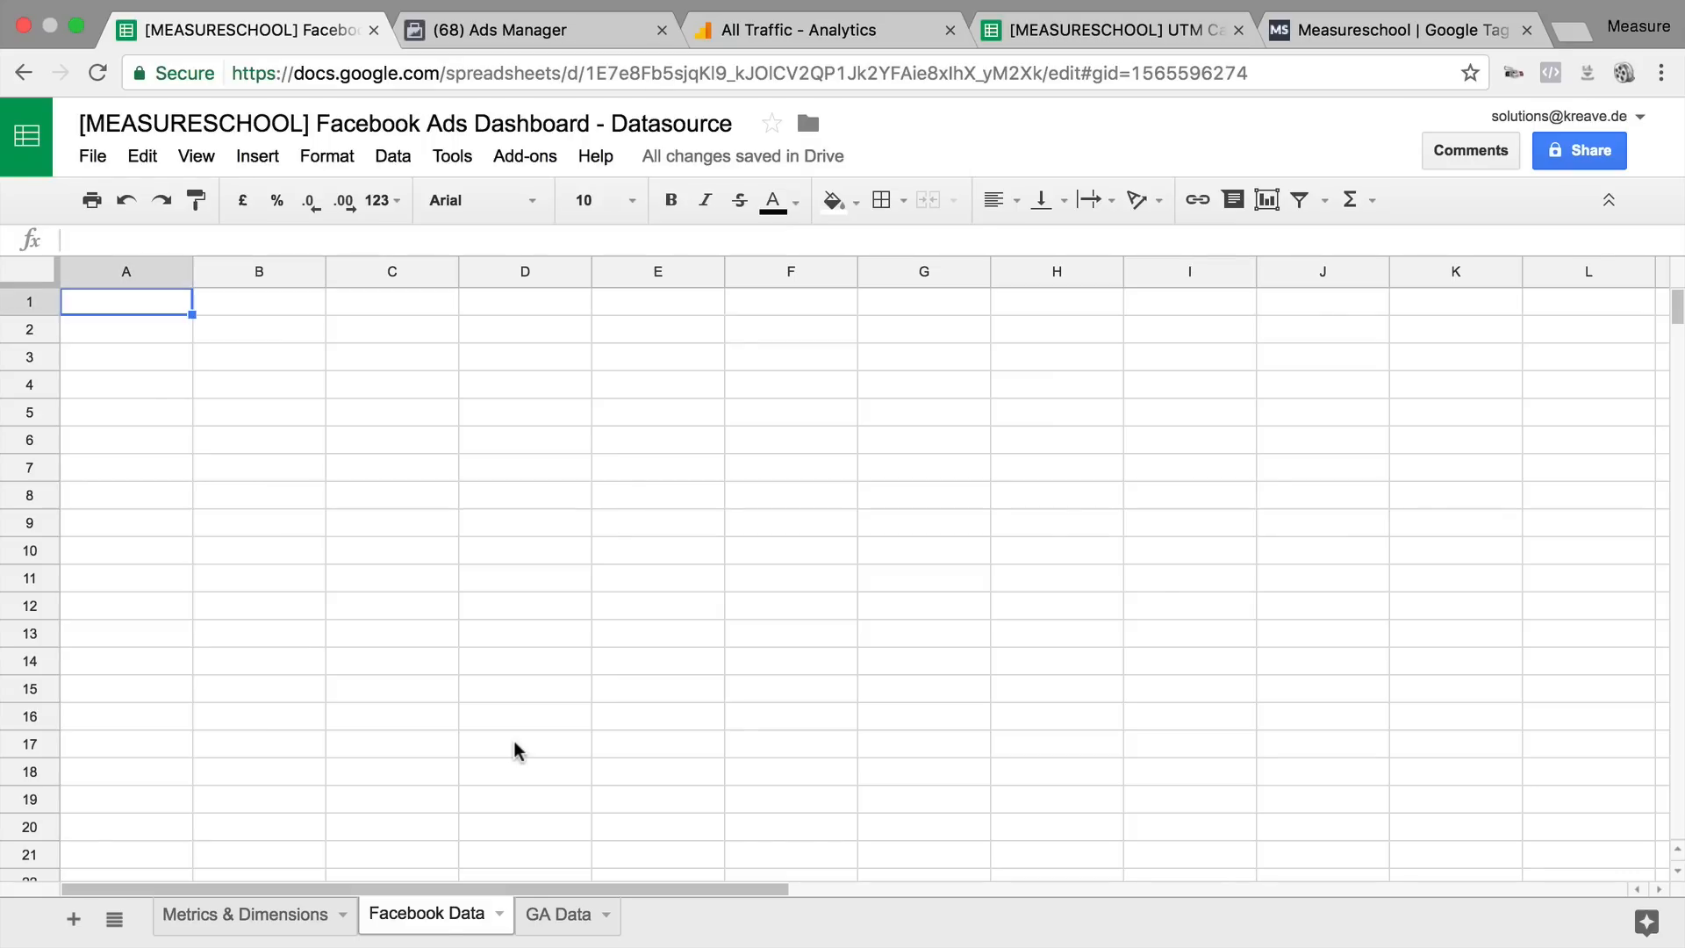
pyautogui.click(520, 156)
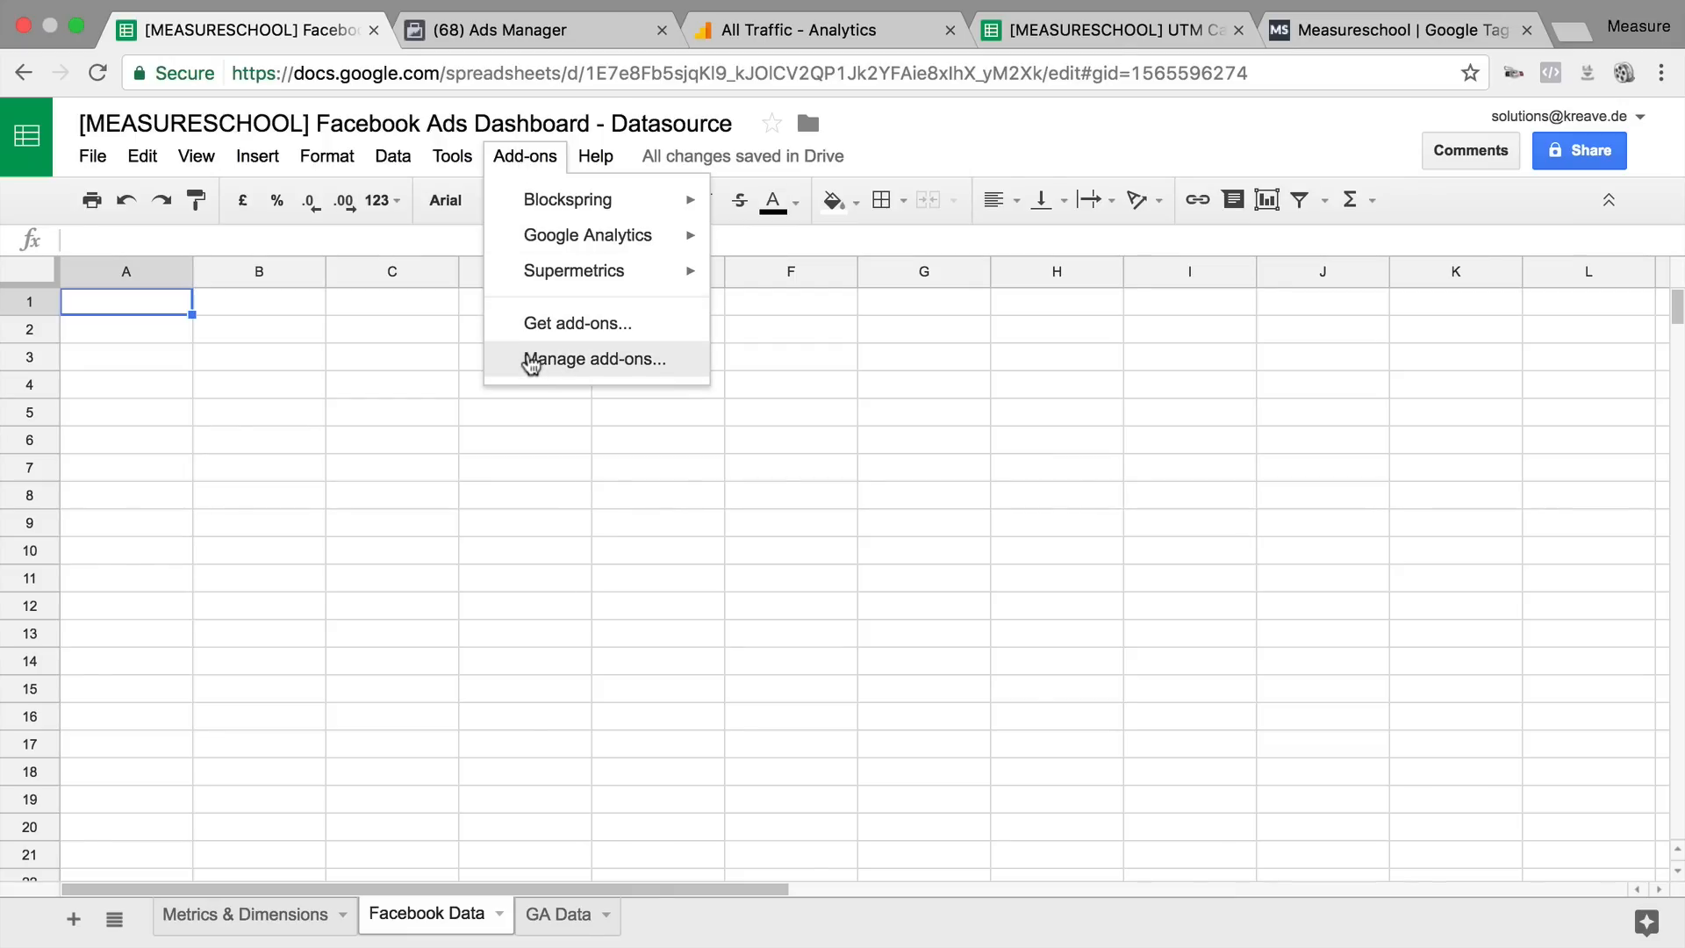
pyautogui.click(552, 331)
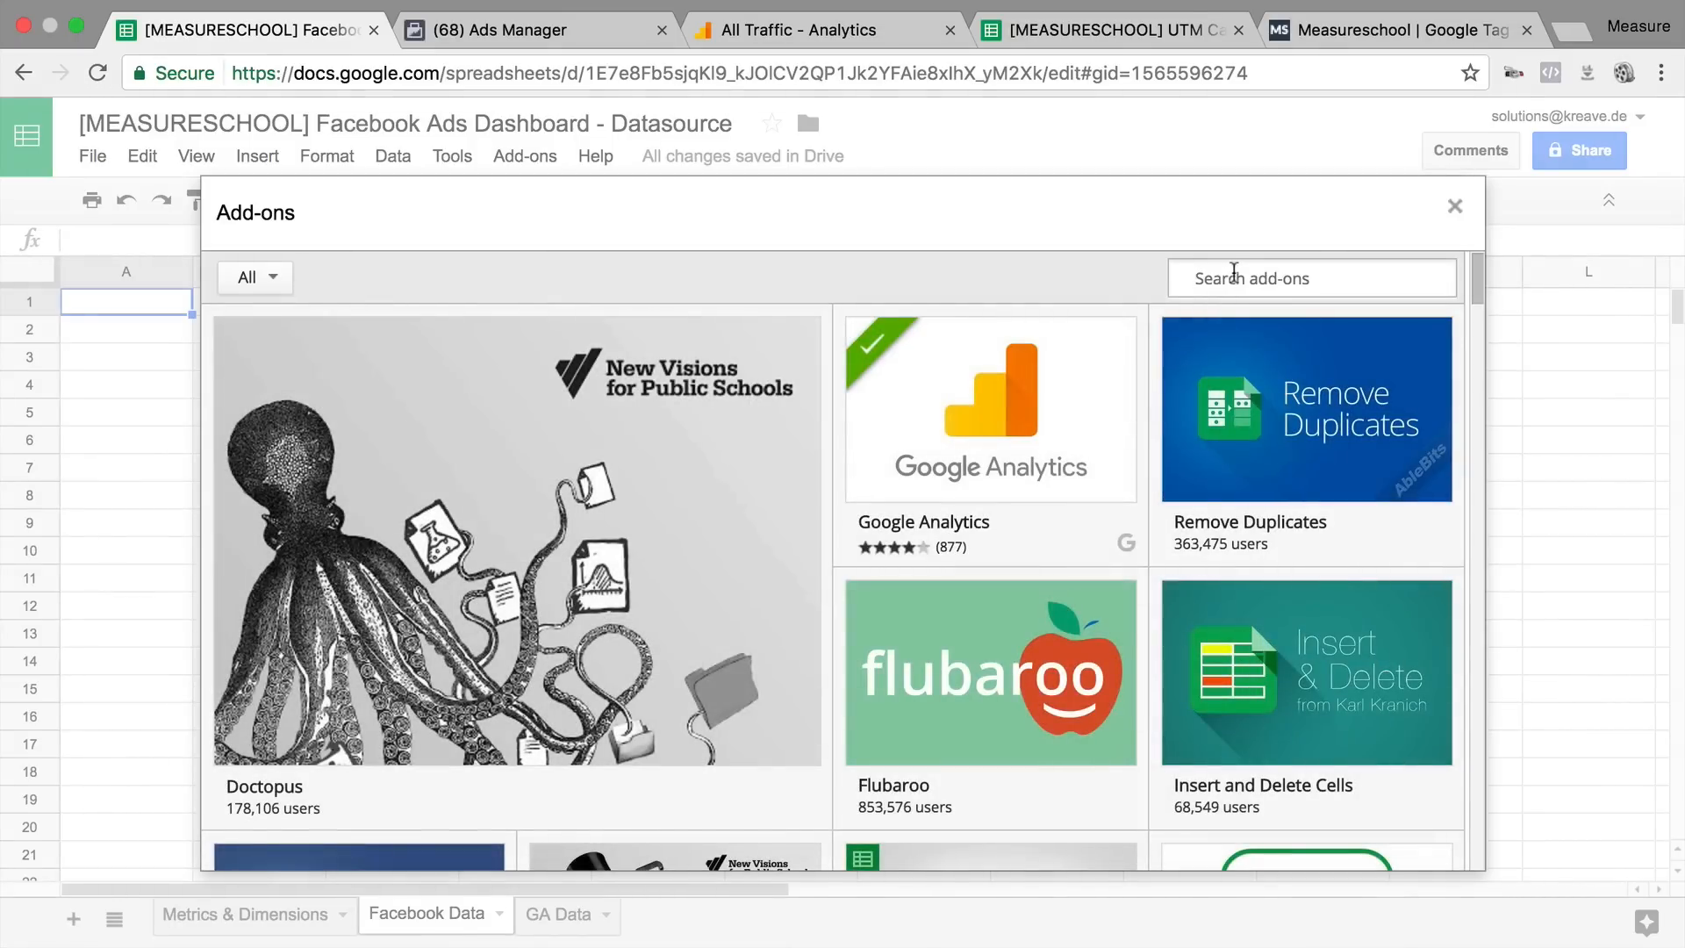
pyautogui.click(1233, 272)
pyautogui.write('Supermetrics')
pyautogui.press('Return')
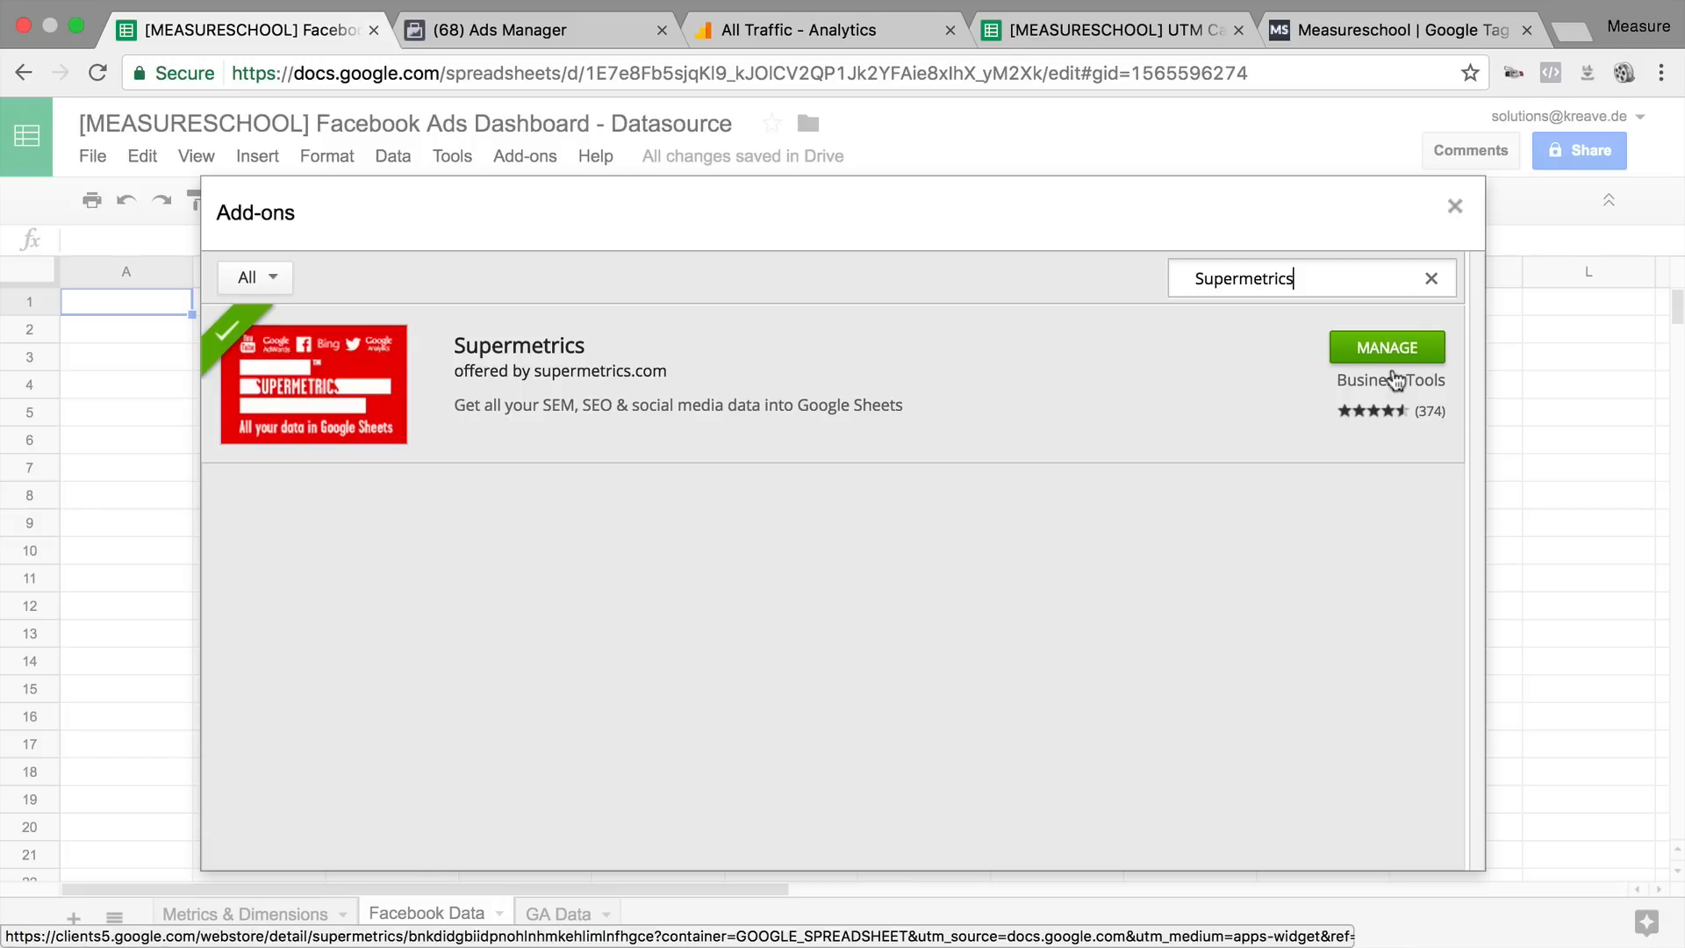
pyautogui.click(1457, 208)
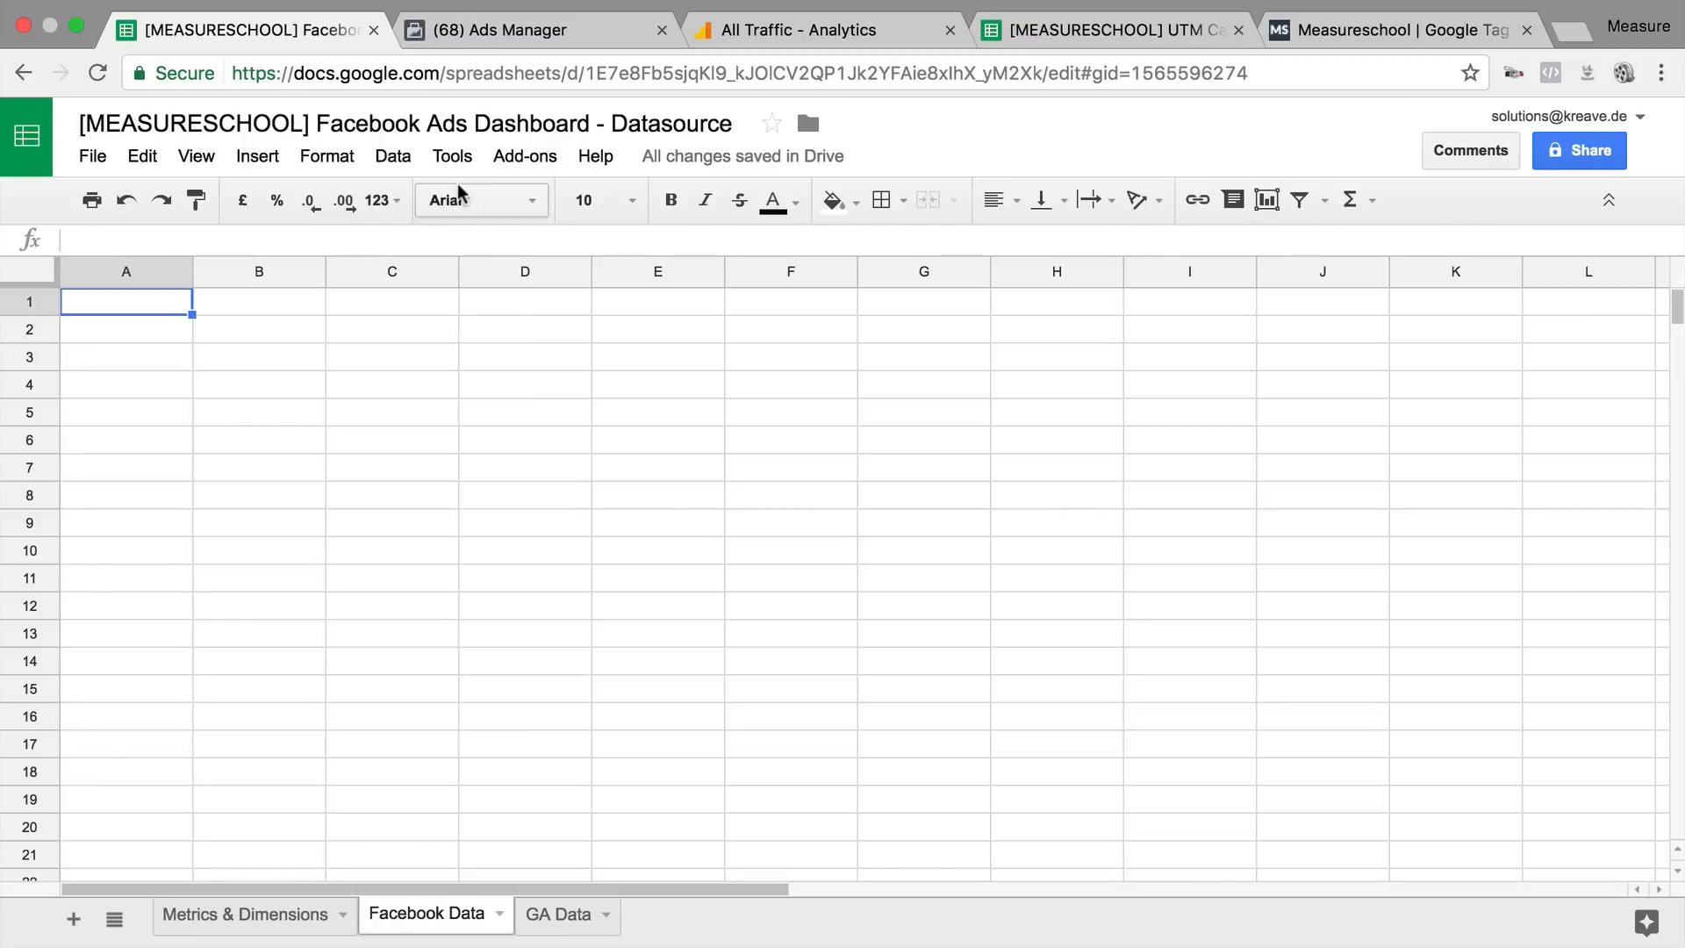
# Step: Launch the Supermetrics add-on's sidebar on the Facebook Data sheet
pyautogui.click(518, 160)
pyautogui.moveTo(543, 289)
pyautogui.click(762, 286)
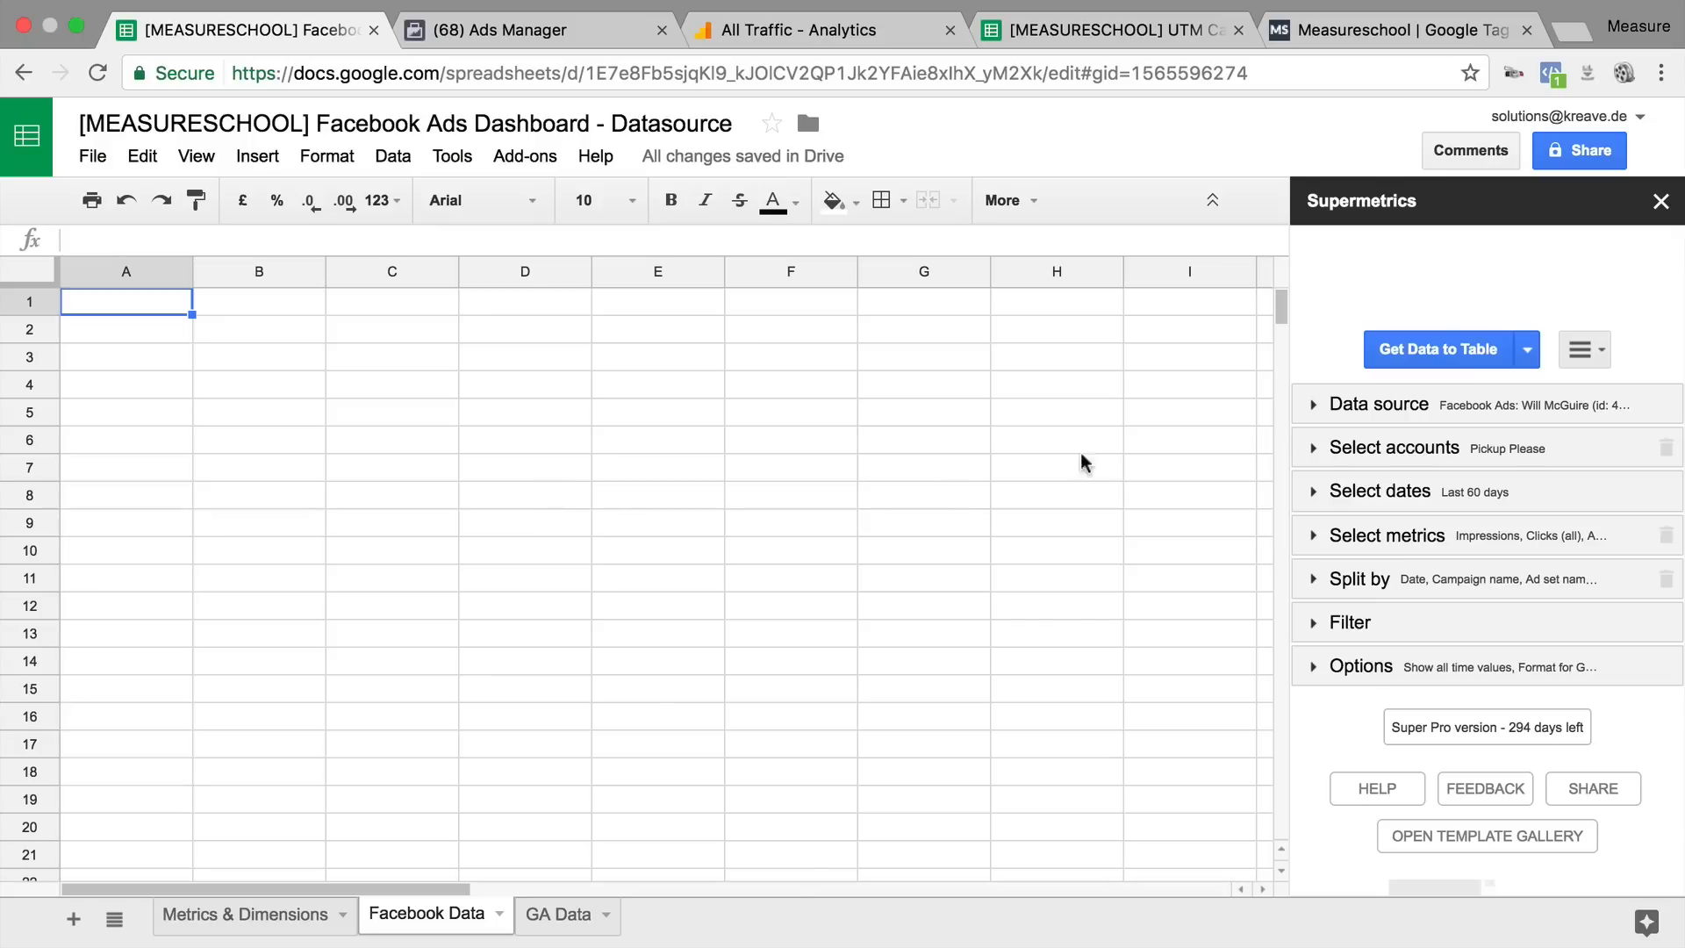
# Step: Expand the Supermetrics data sources and look through the list down to the simple connectors and back to Facebook Ads
pyautogui.click(1313, 406)
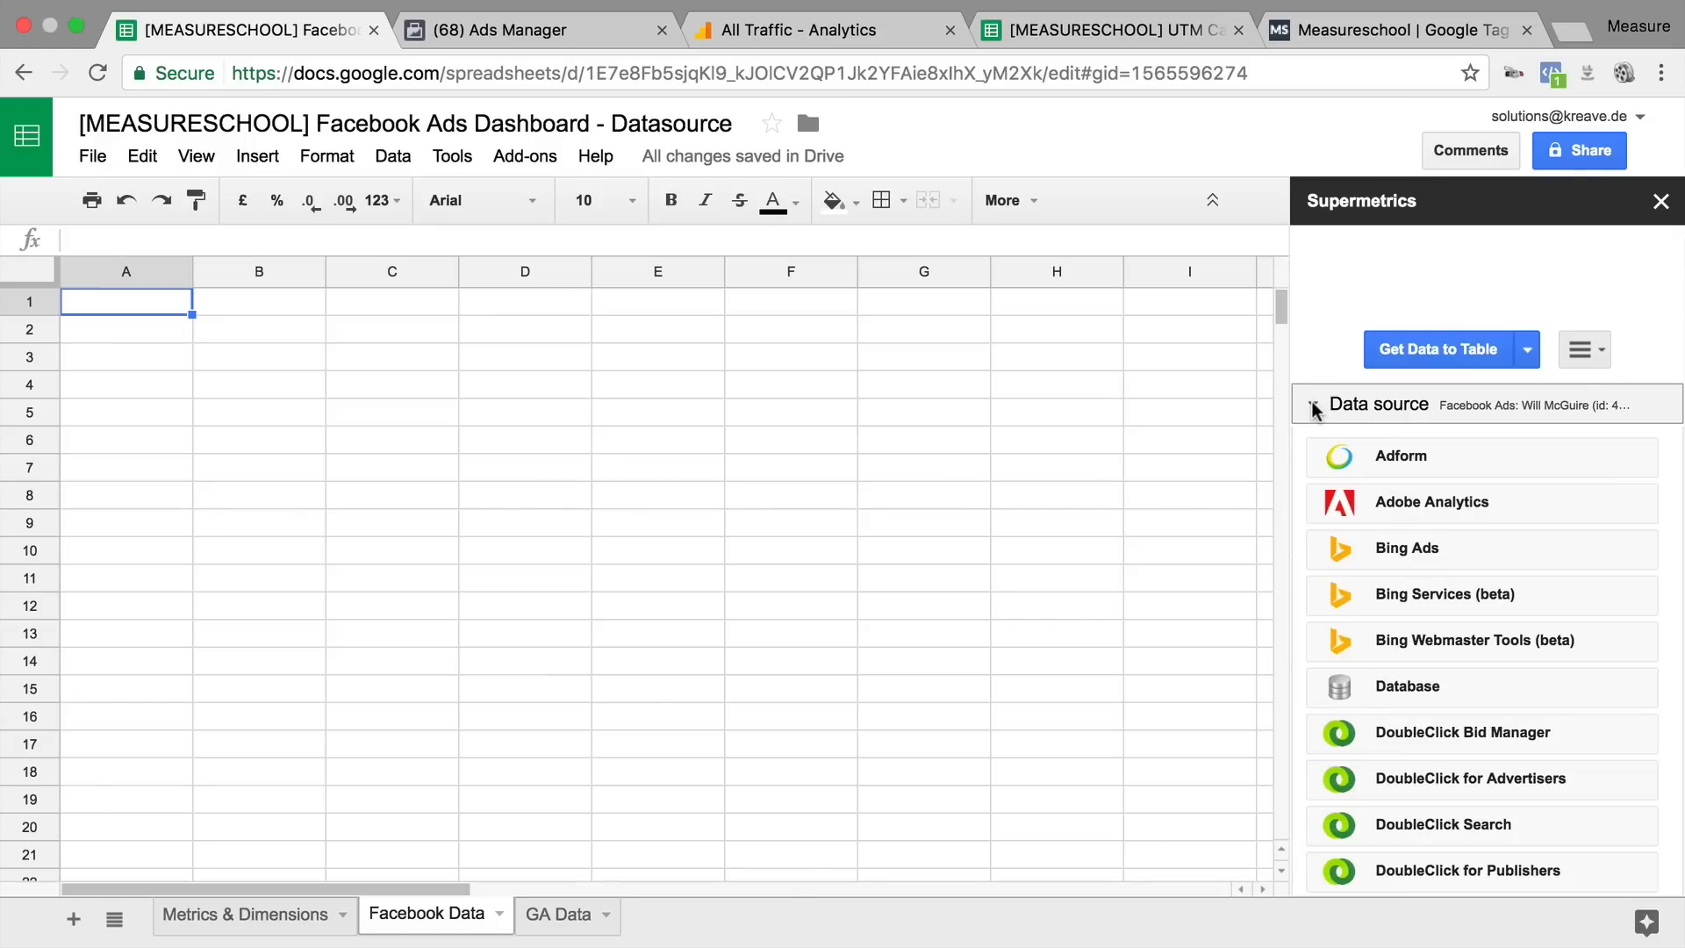
pyautogui.scroll(-3, 1323, 481)
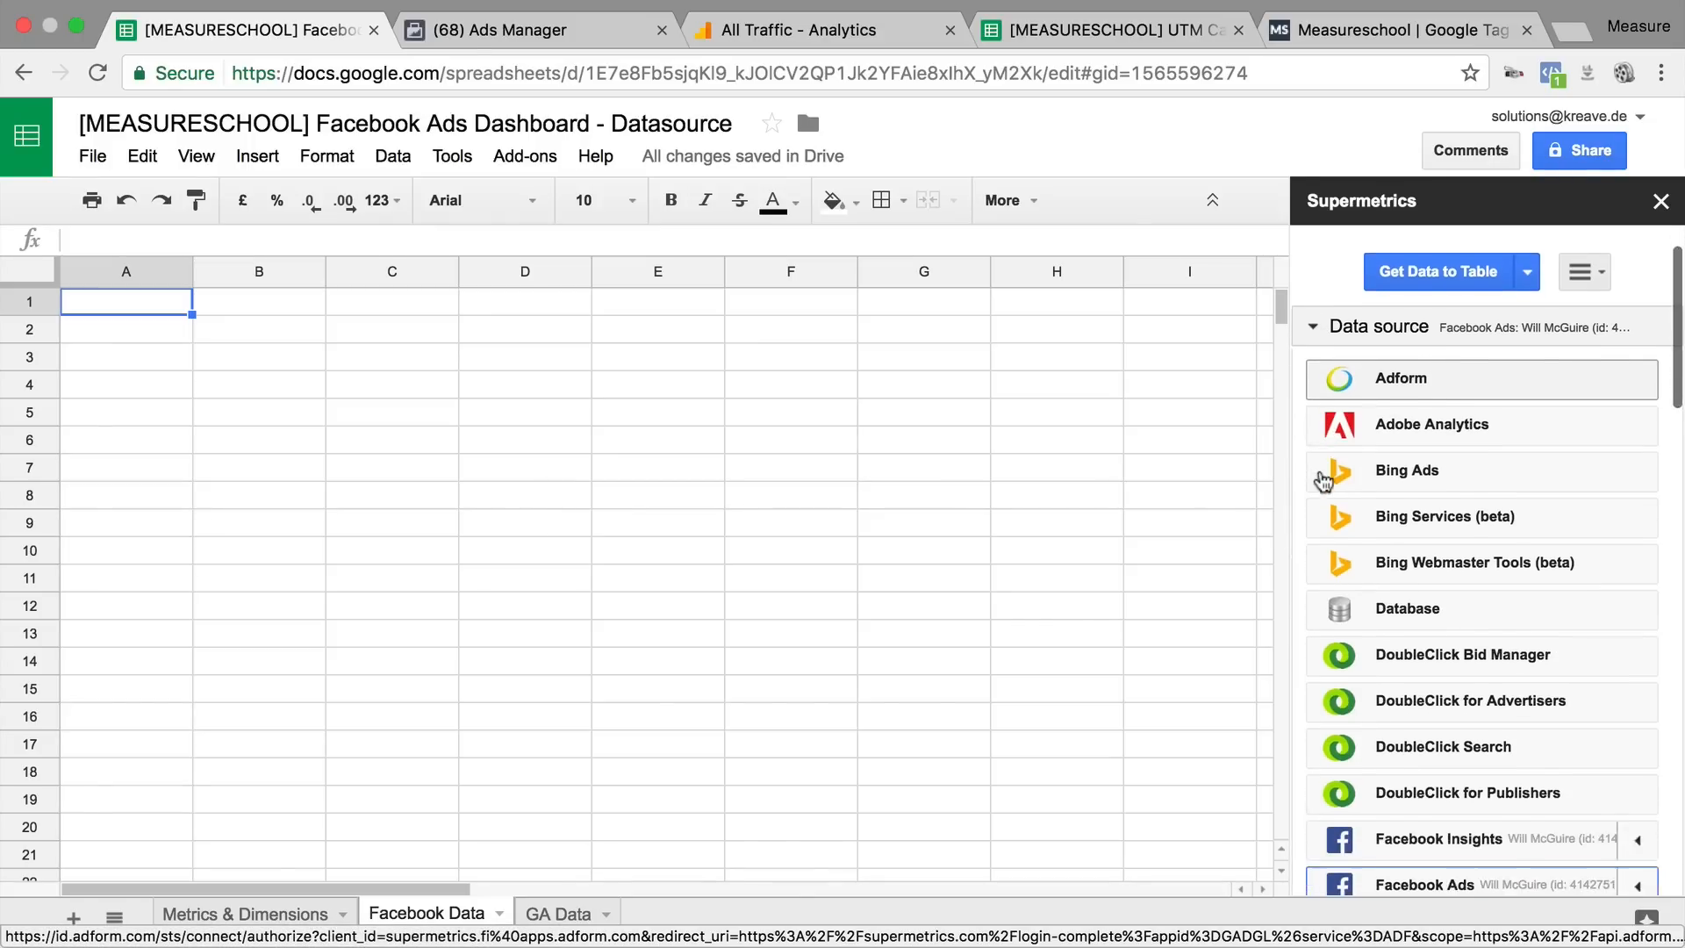
pyautogui.scroll(-3, 1323, 481)
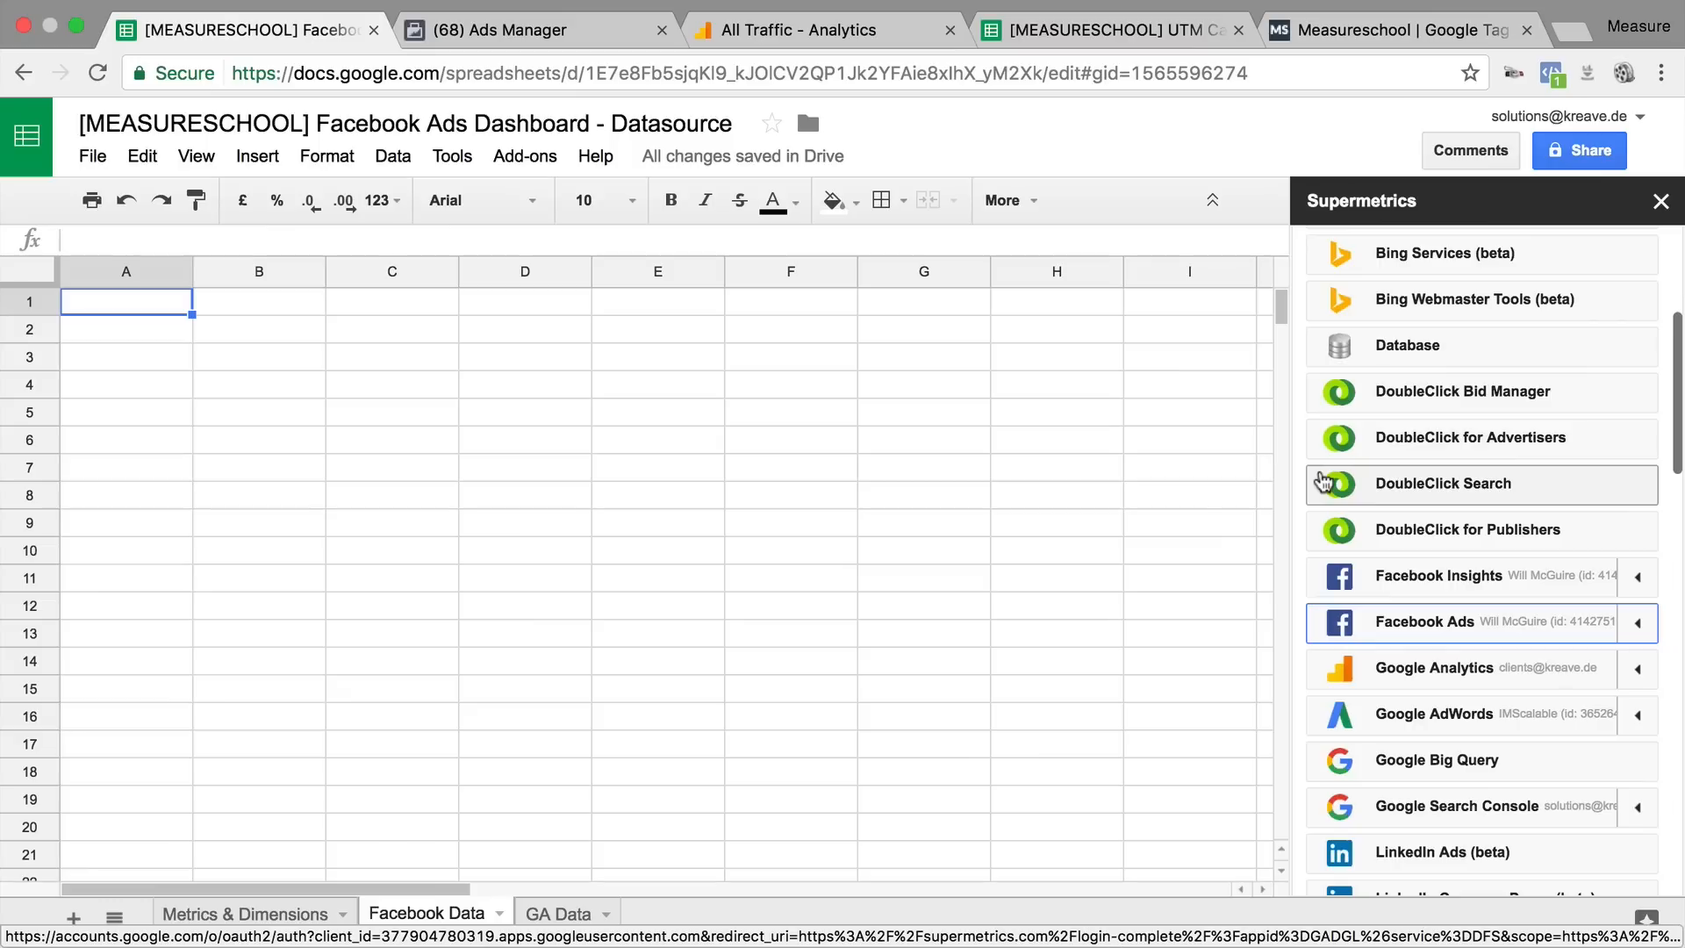
pyautogui.scroll(-7, 1322, 481)
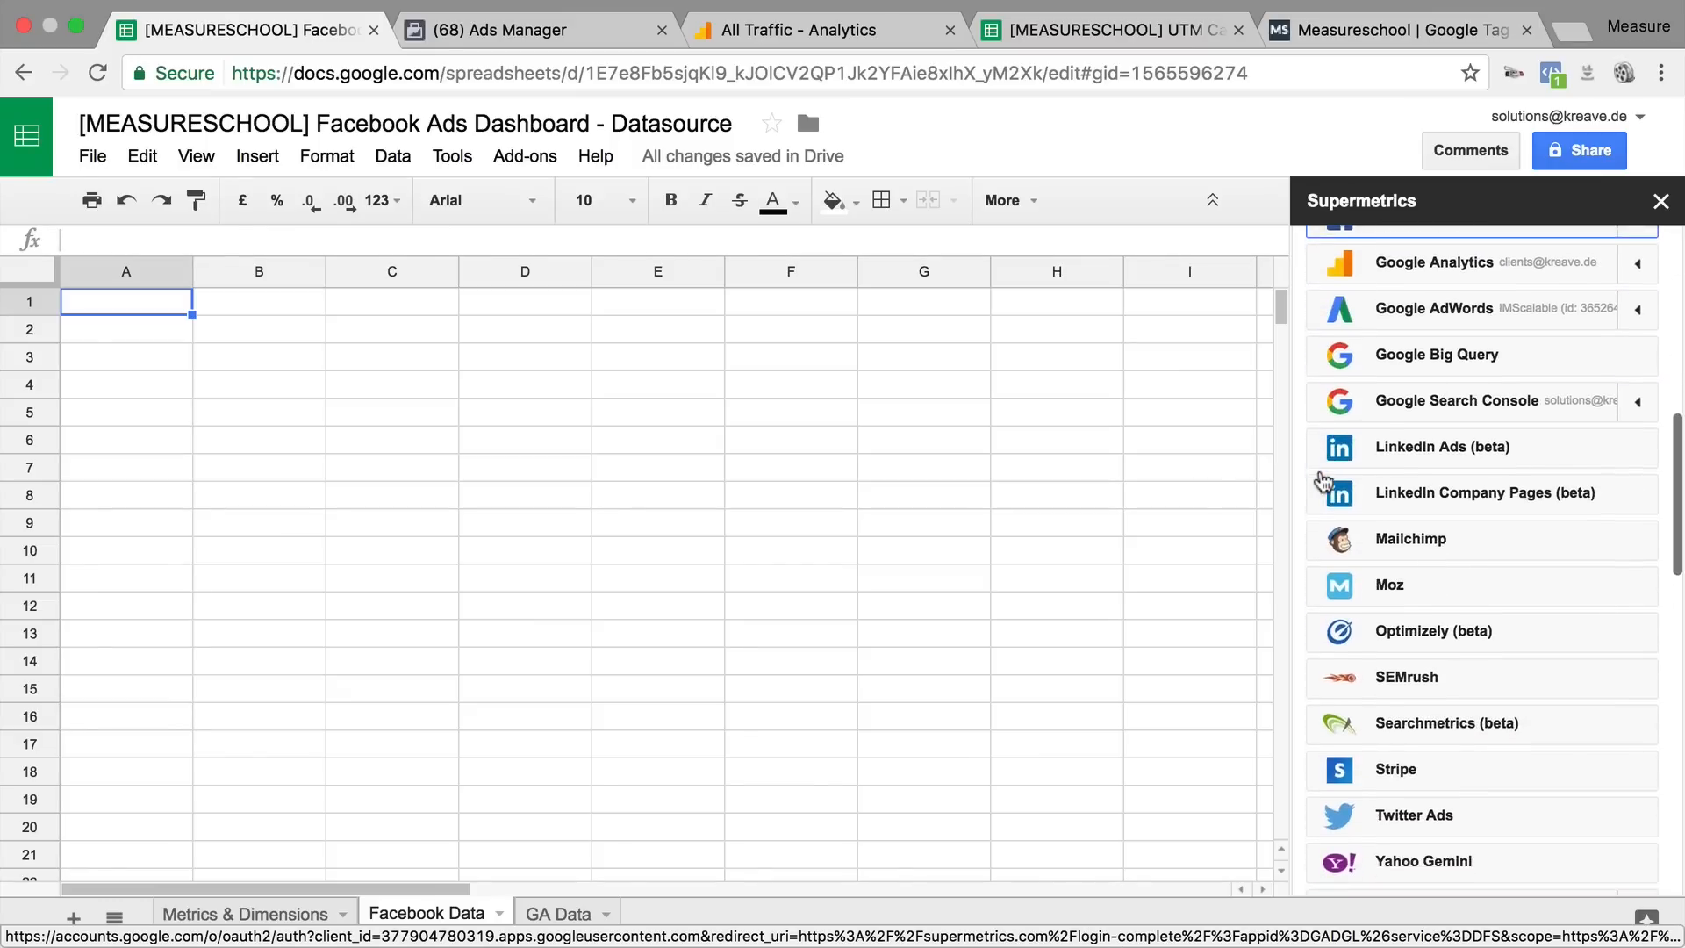
pyautogui.scroll(-8, 1322, 481)
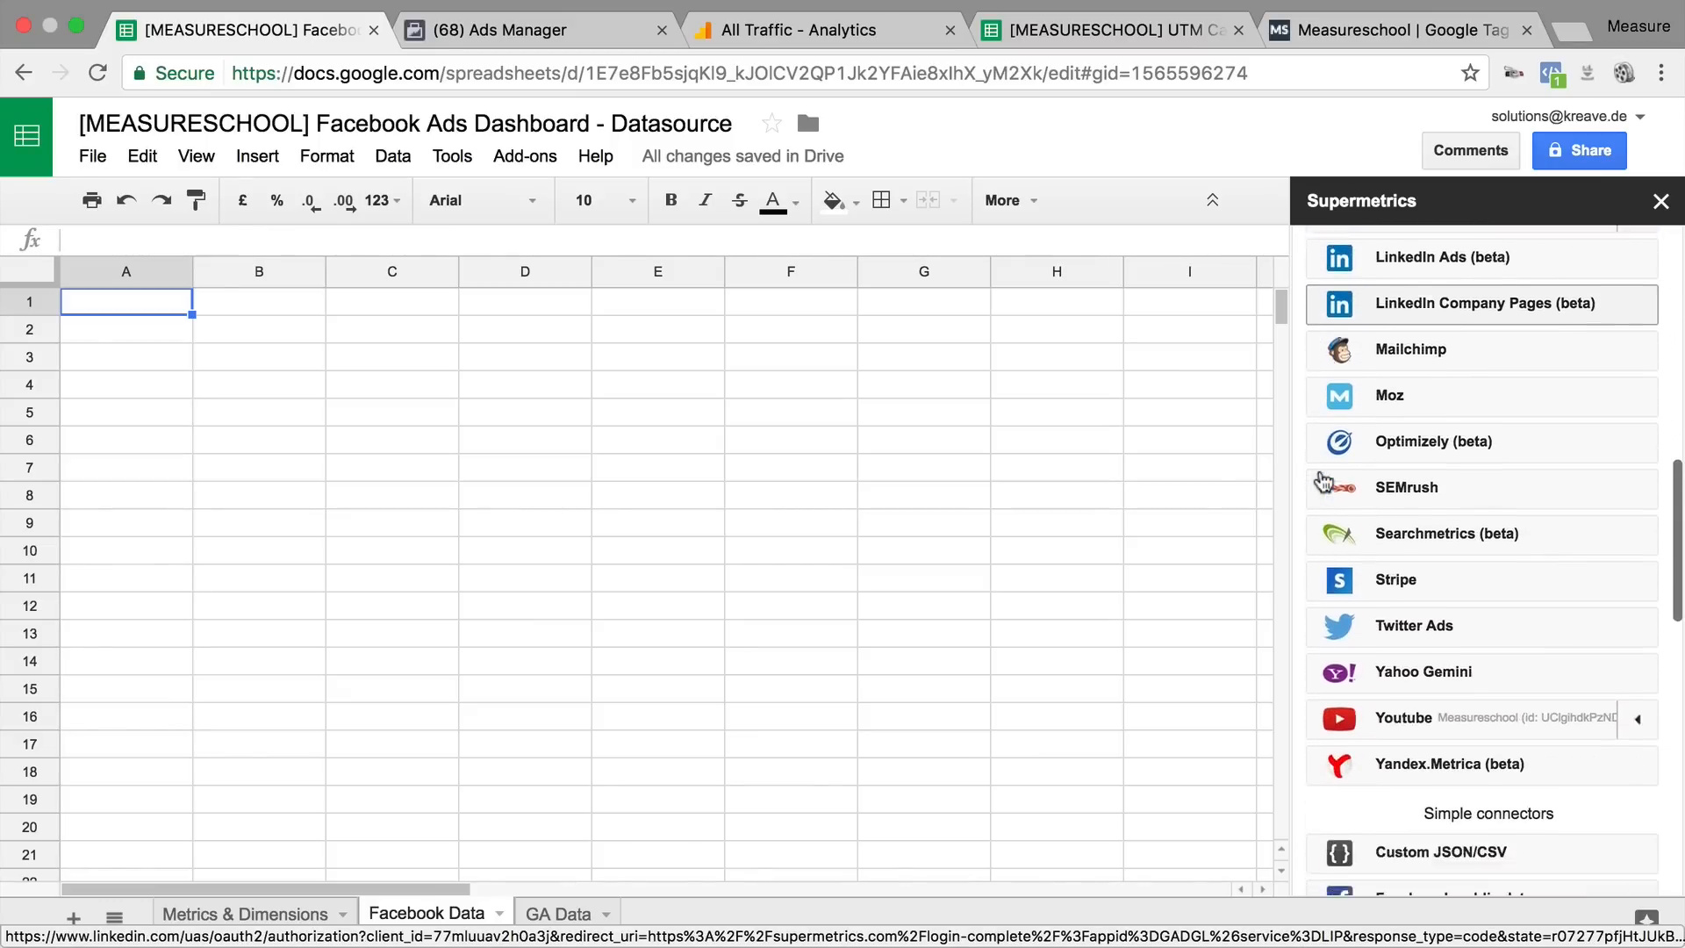
pyautogui.scroll(-5, 1322, 481)
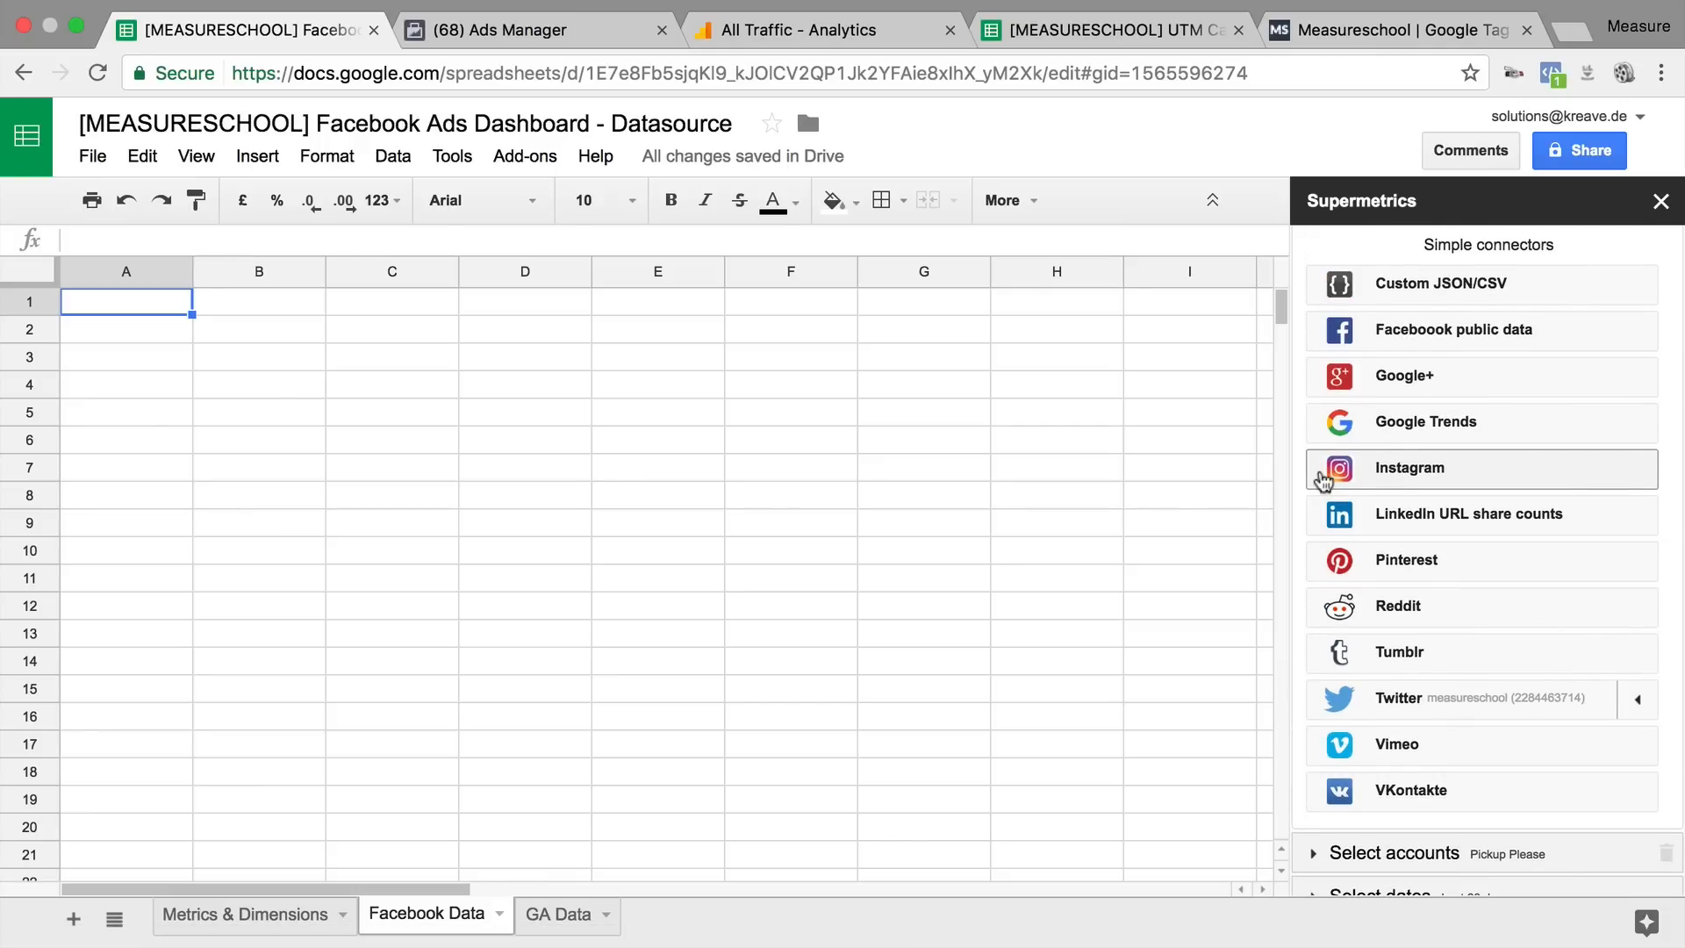
pyautogui.scroll(17, 1322, 481)
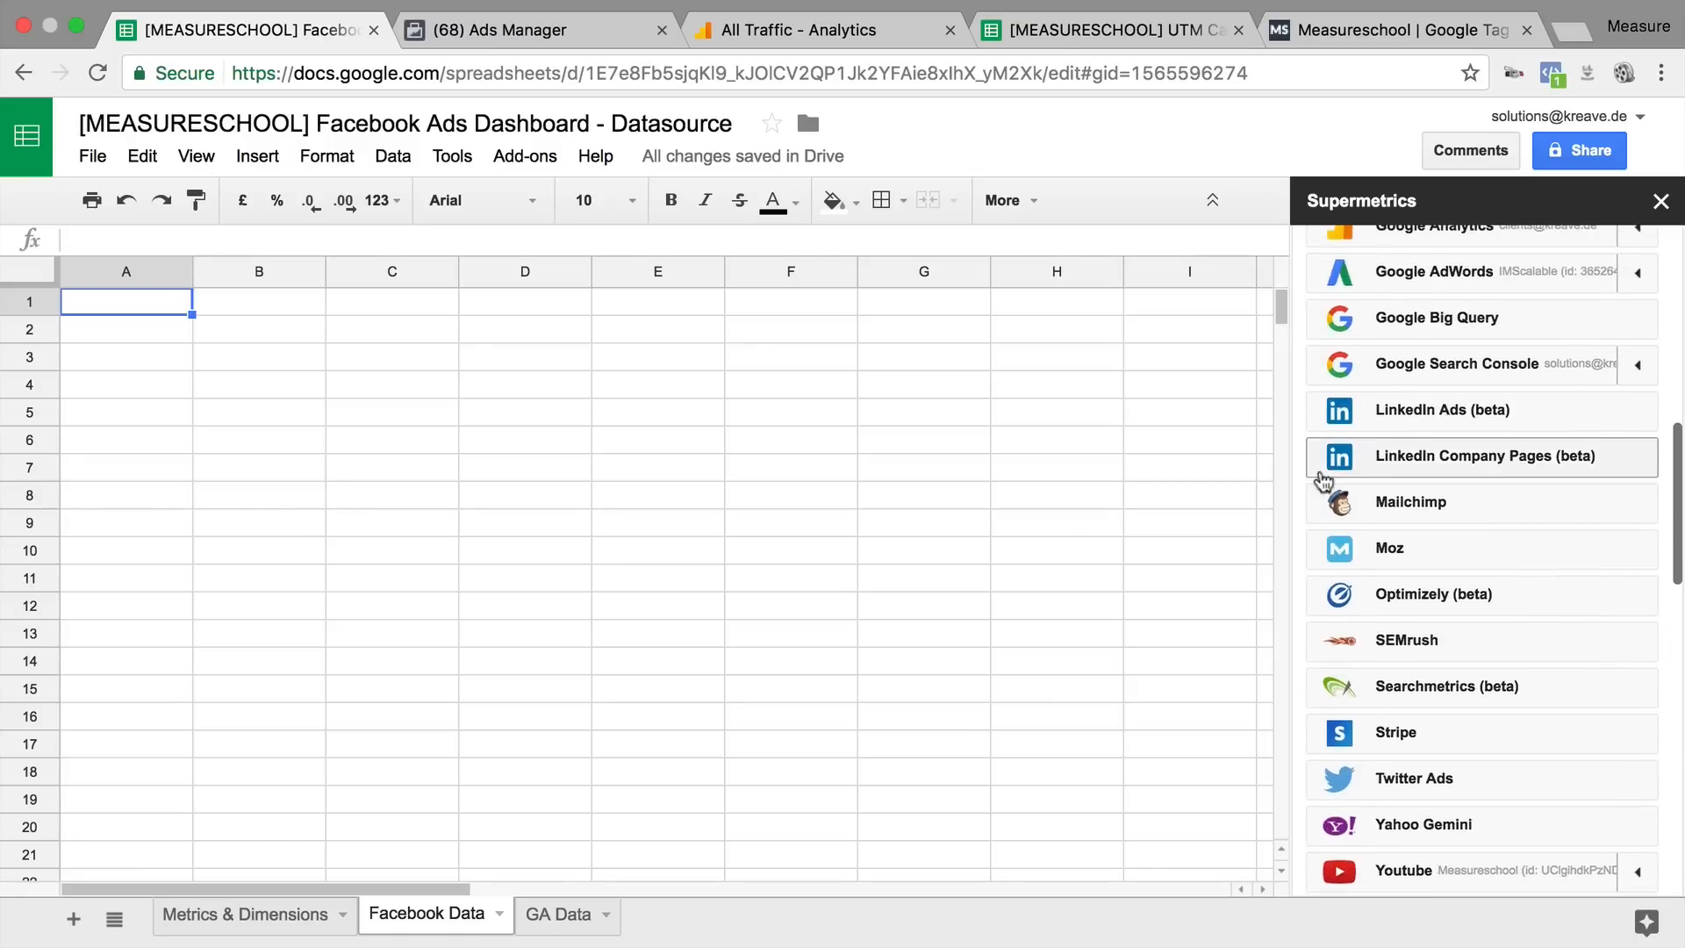
pyautogui.scroll(2, 1322, 480)
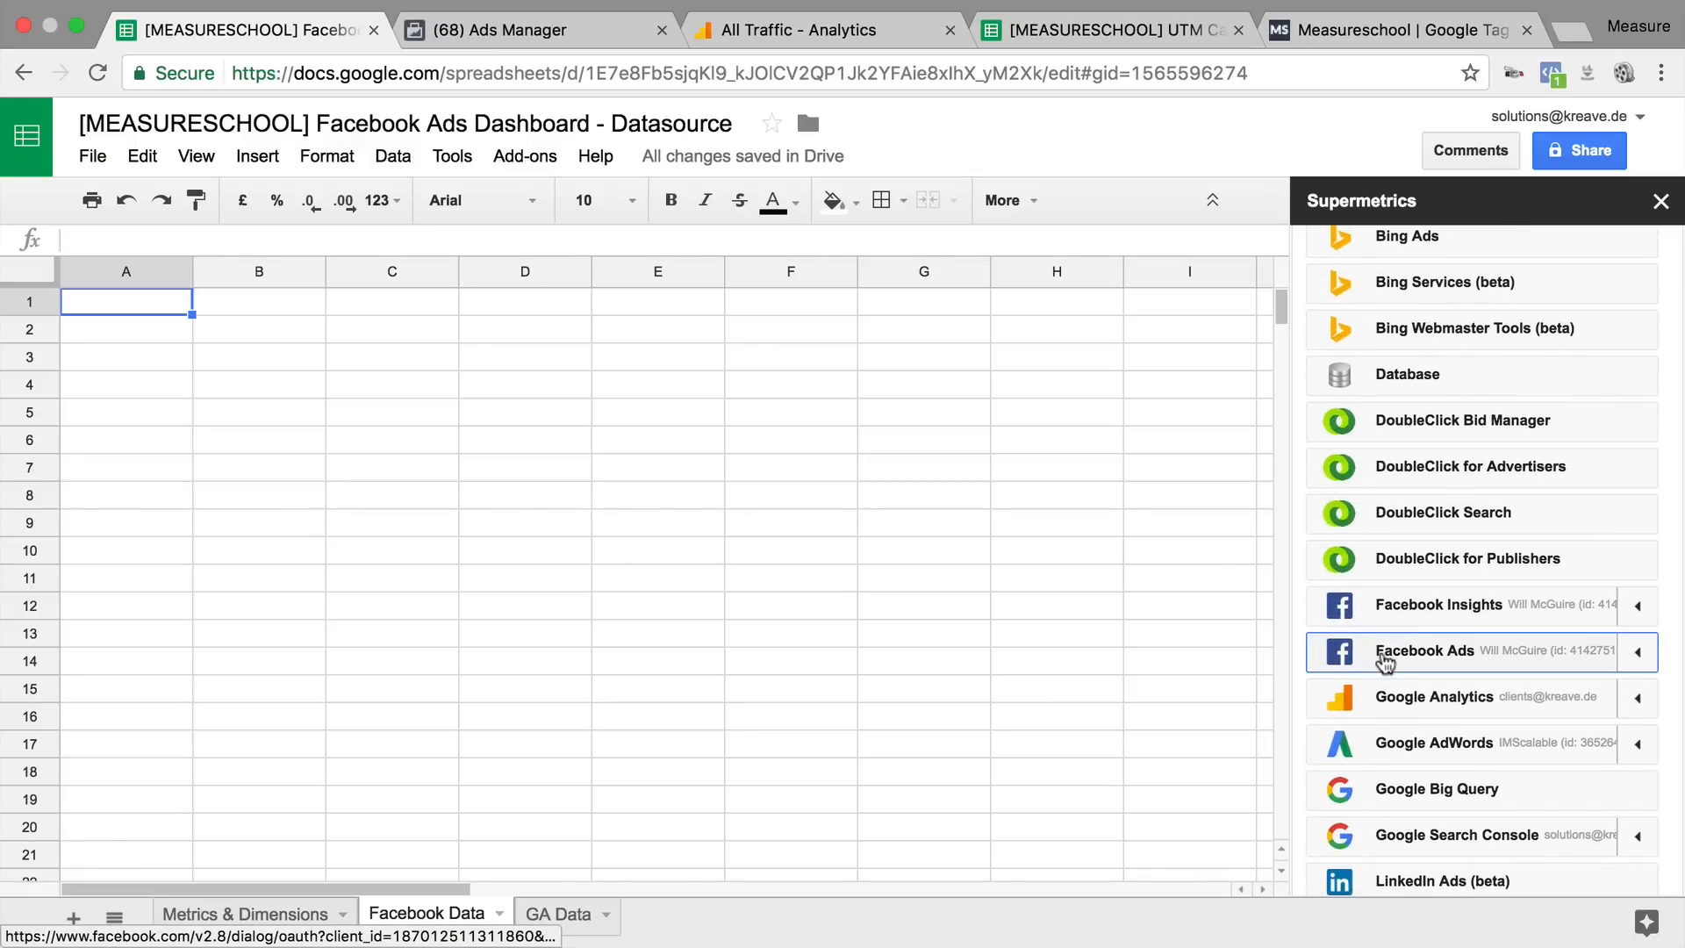
# Step: Choose the first listed login for the Facebook Ads data source
pyautogui.click(1637, 654)
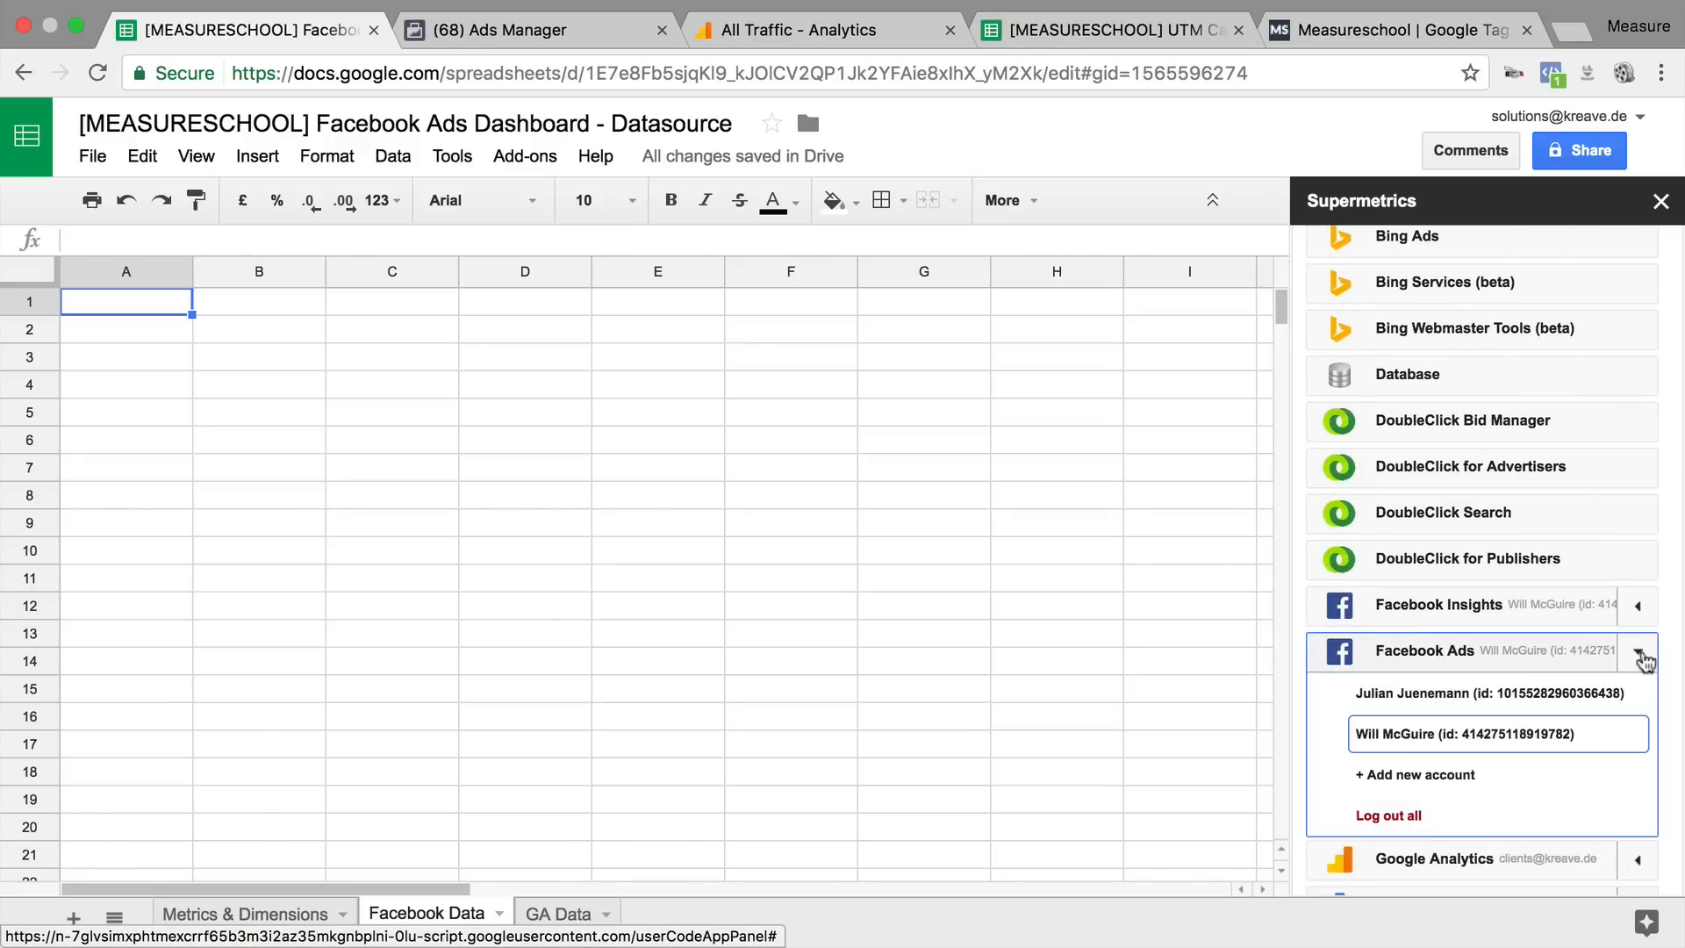
pyautogui.scroll(-2, 1638, 662)
pyautogui.click(1434, 660)
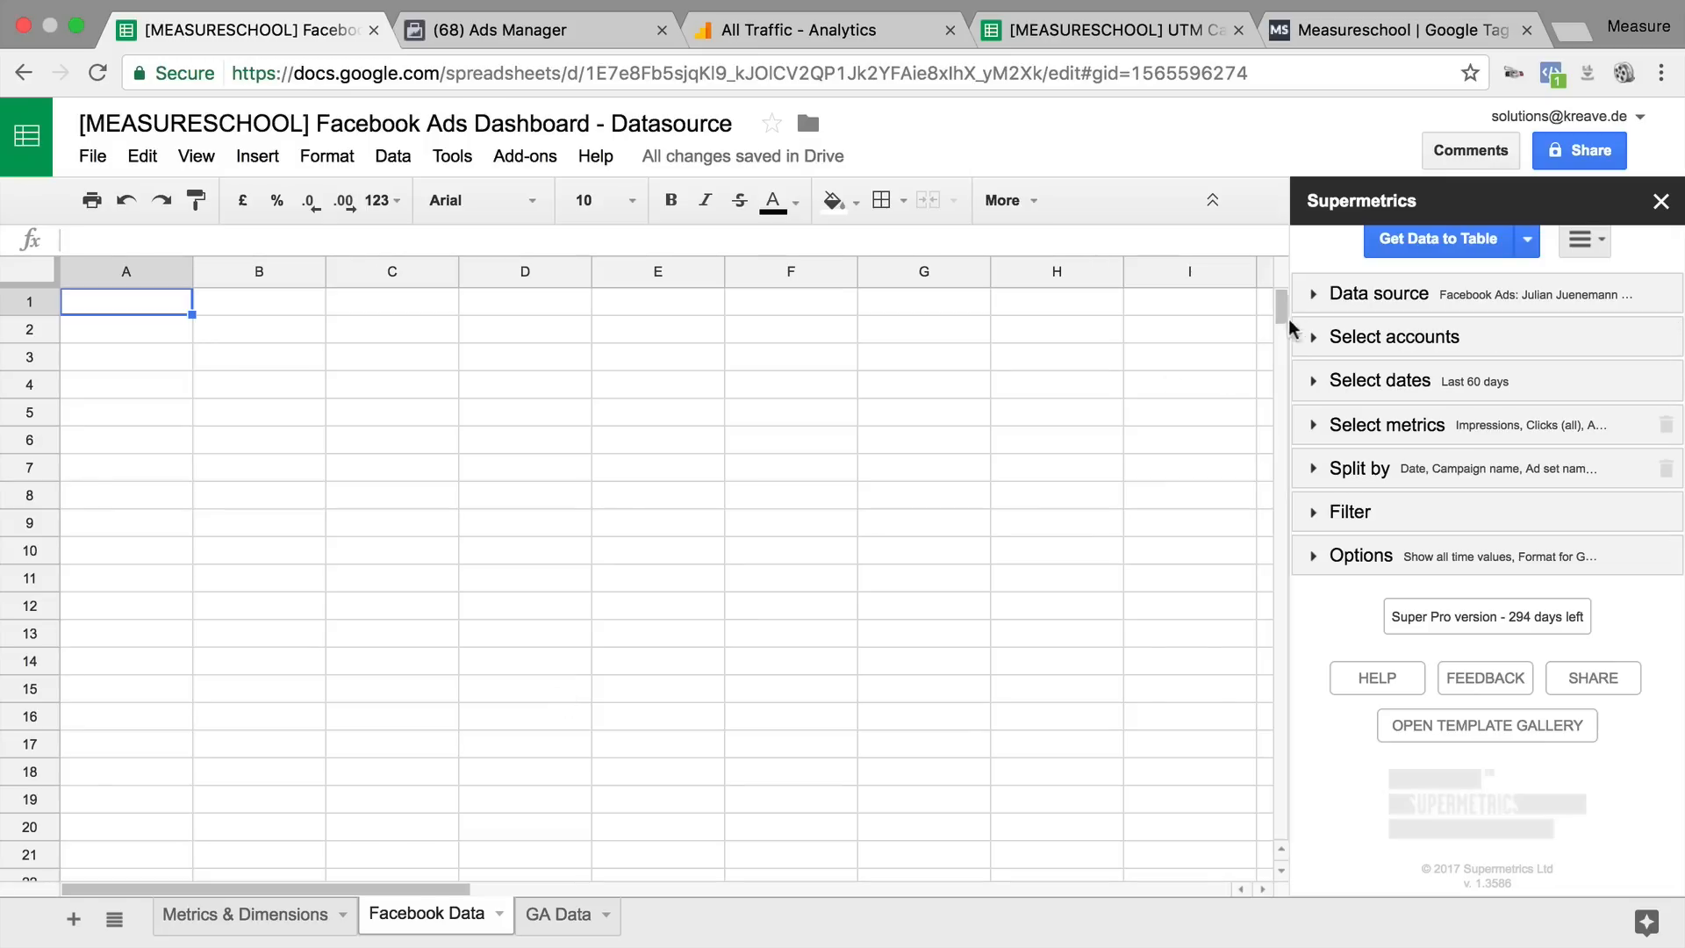
pyautogui.click(1316, 298)
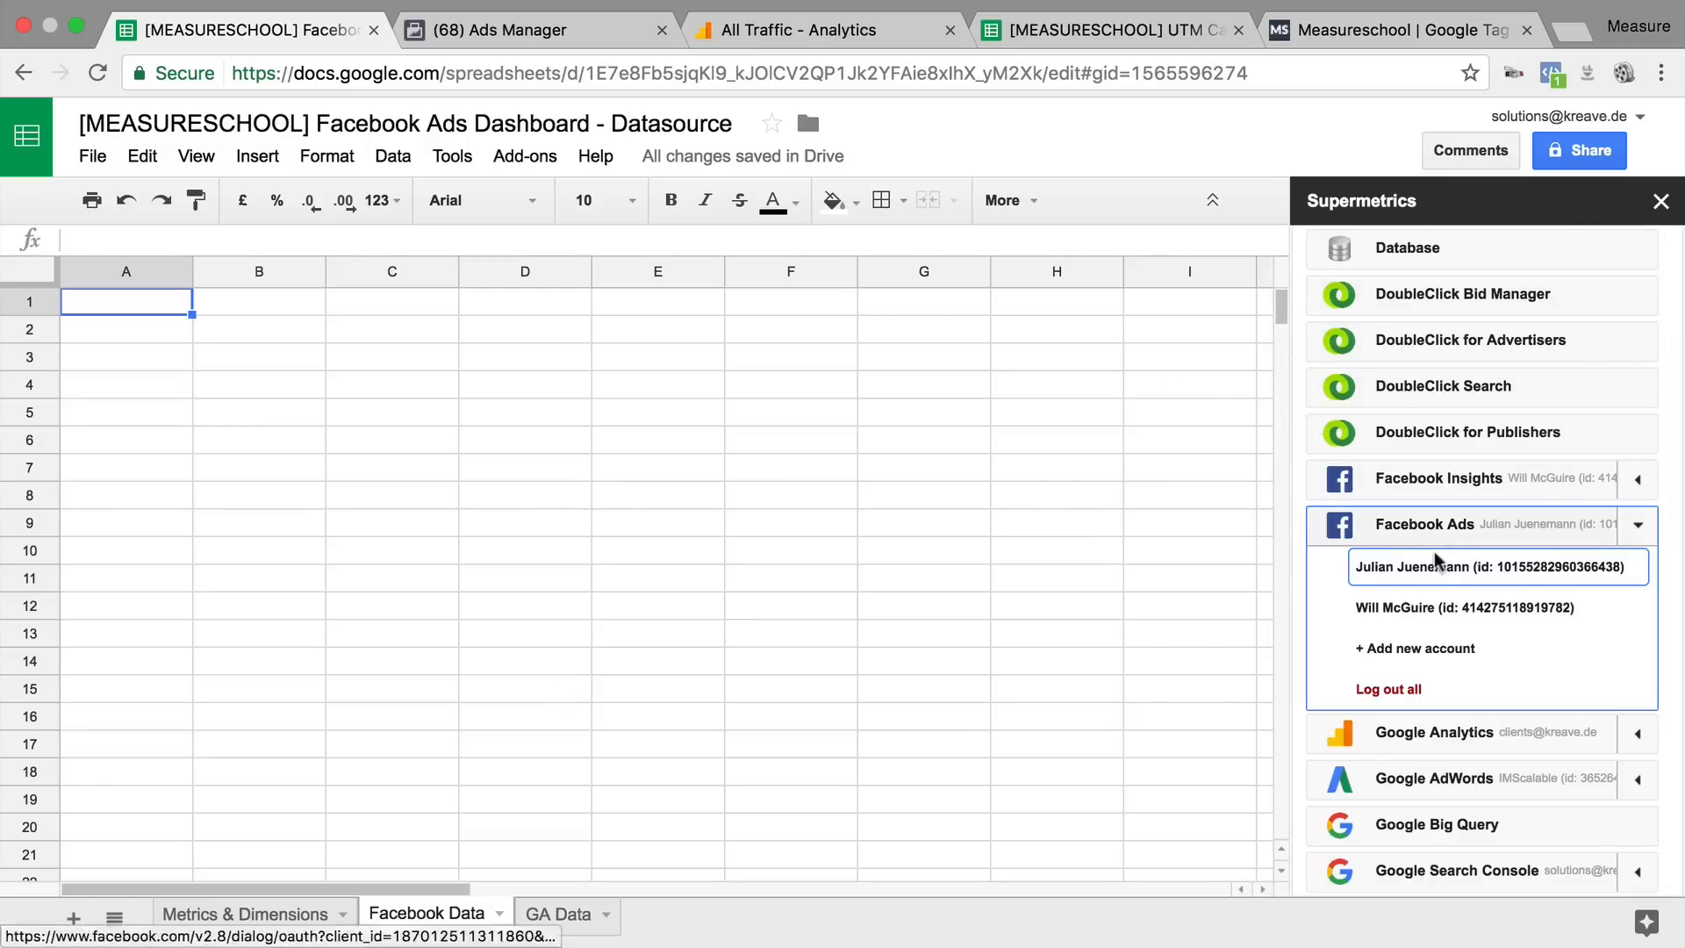
pyautogui.click(1423, 577)
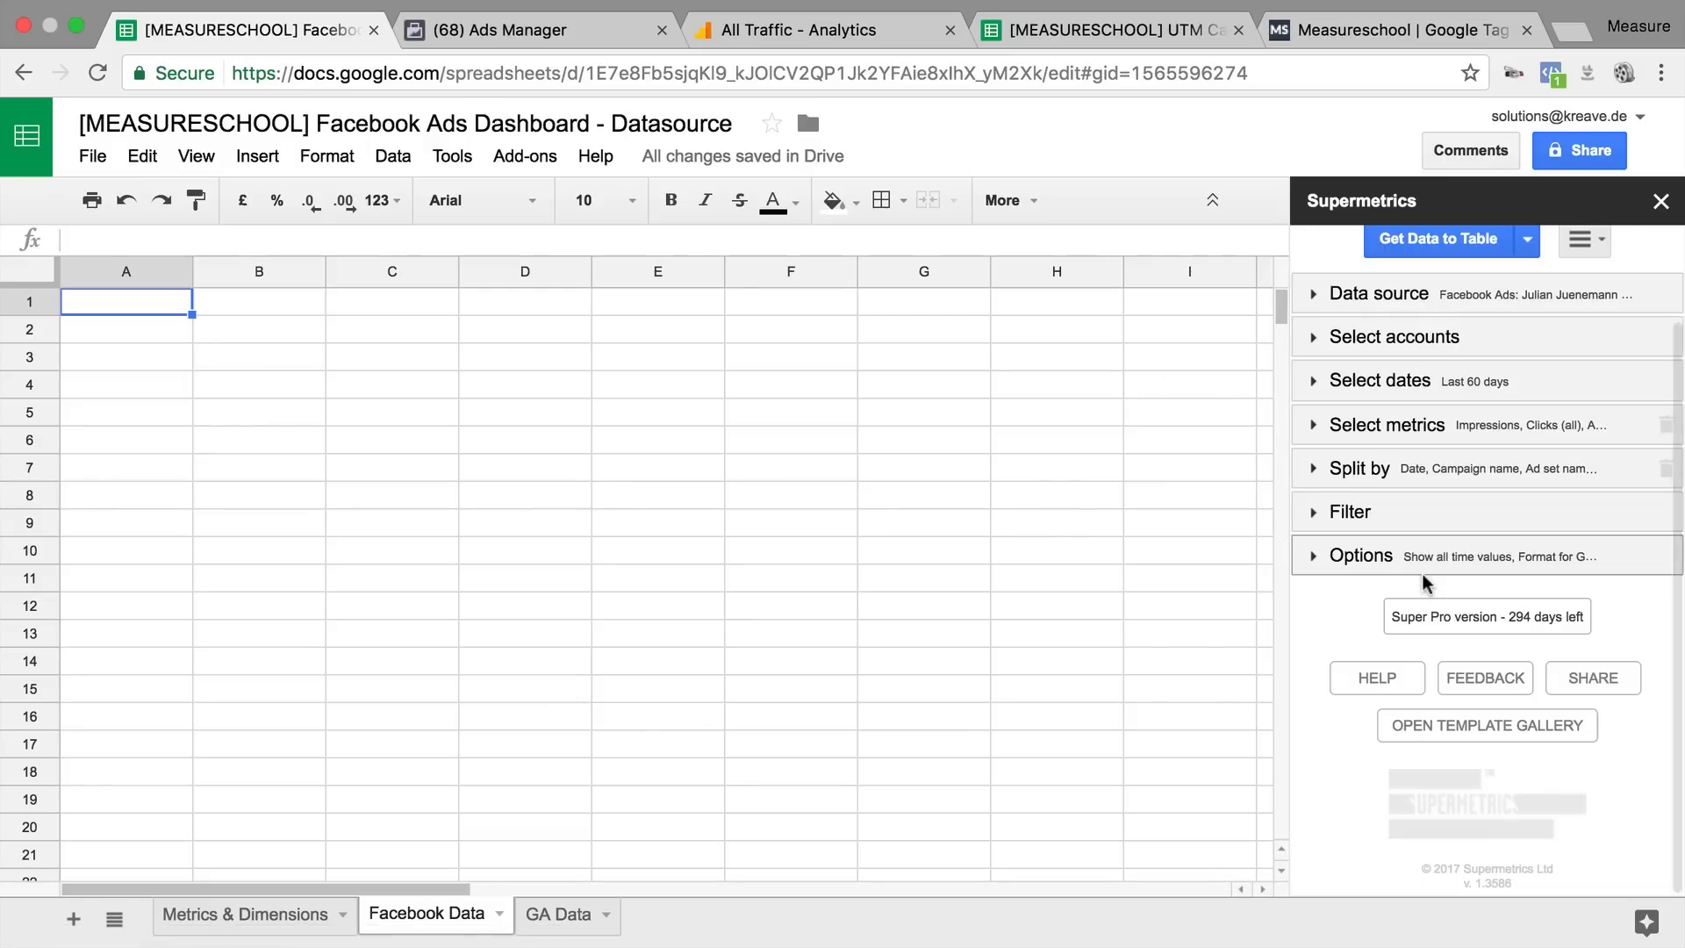
# Step: Select the Measureschool ad account for the Facebook Ads query
pyautogui.click(1307, 338)
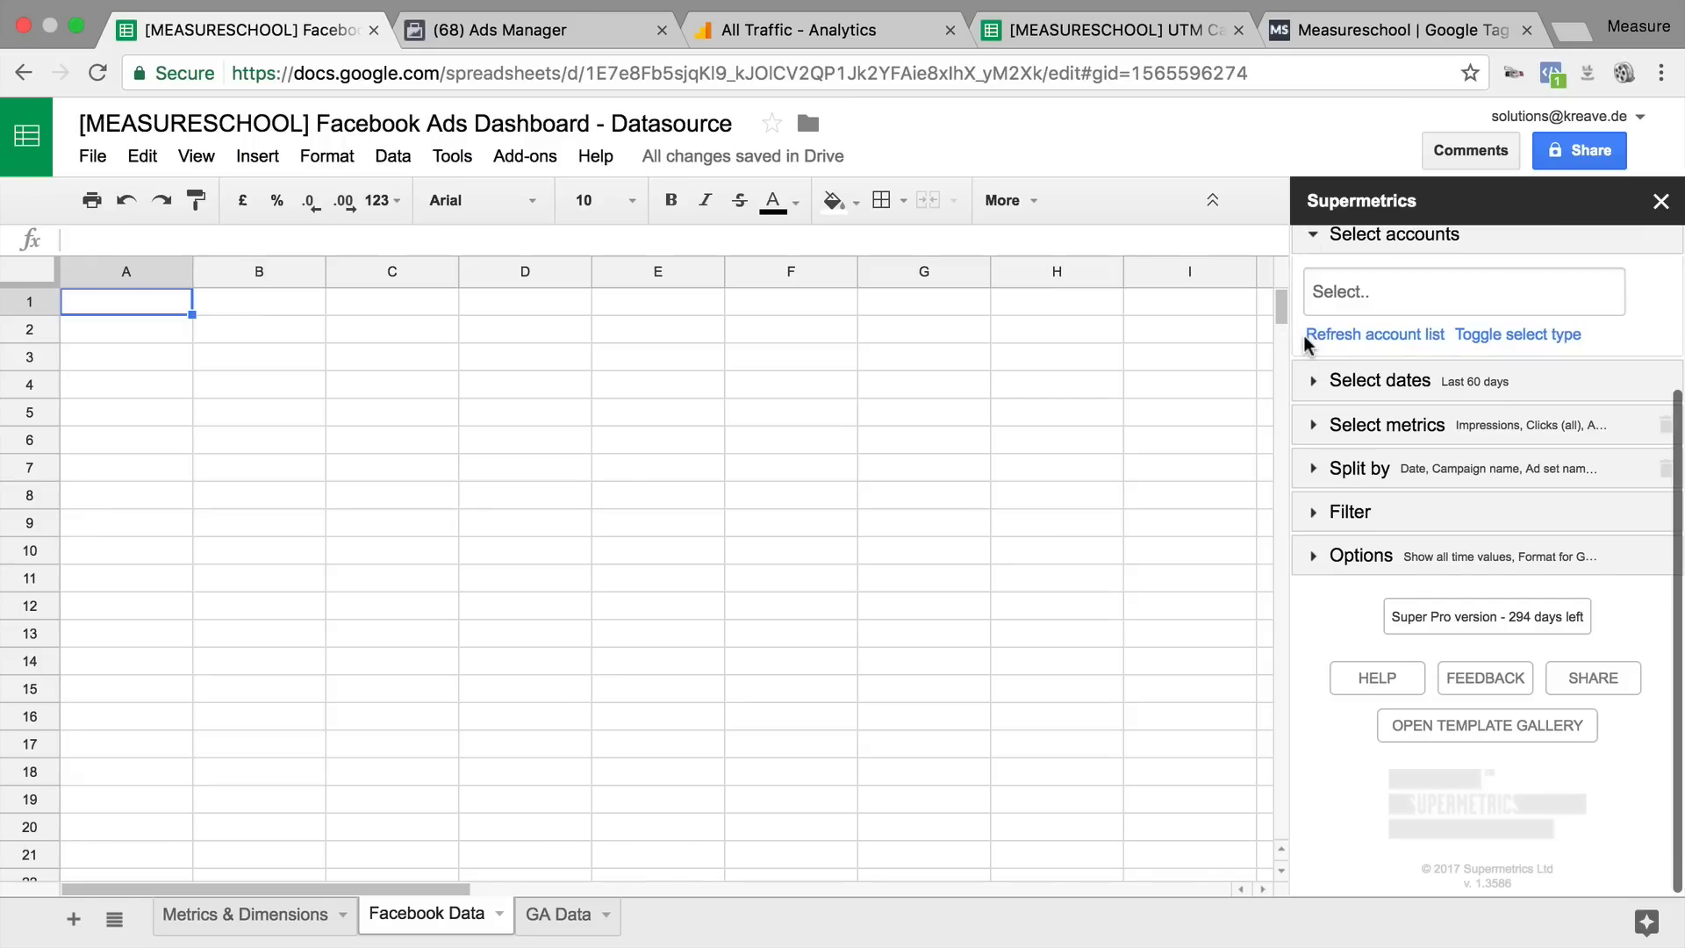
pyautogui.scroll(3, 1306, 342)
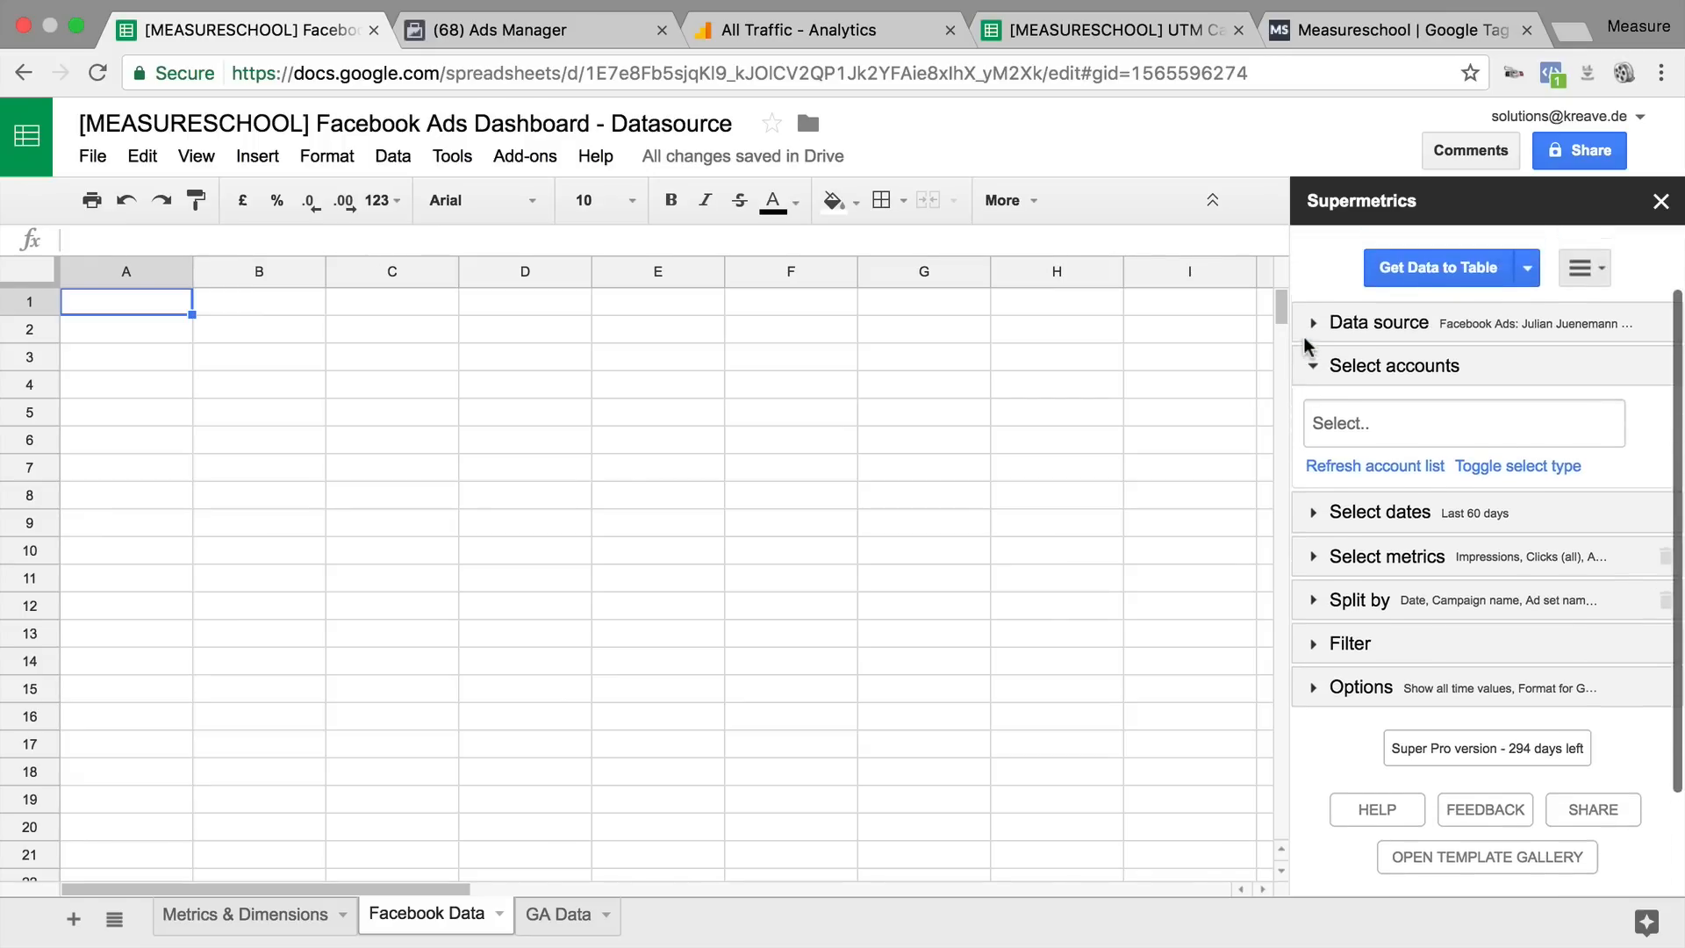
pyautogui.click(1426, 449)
pyautogui.click(1374, 543)
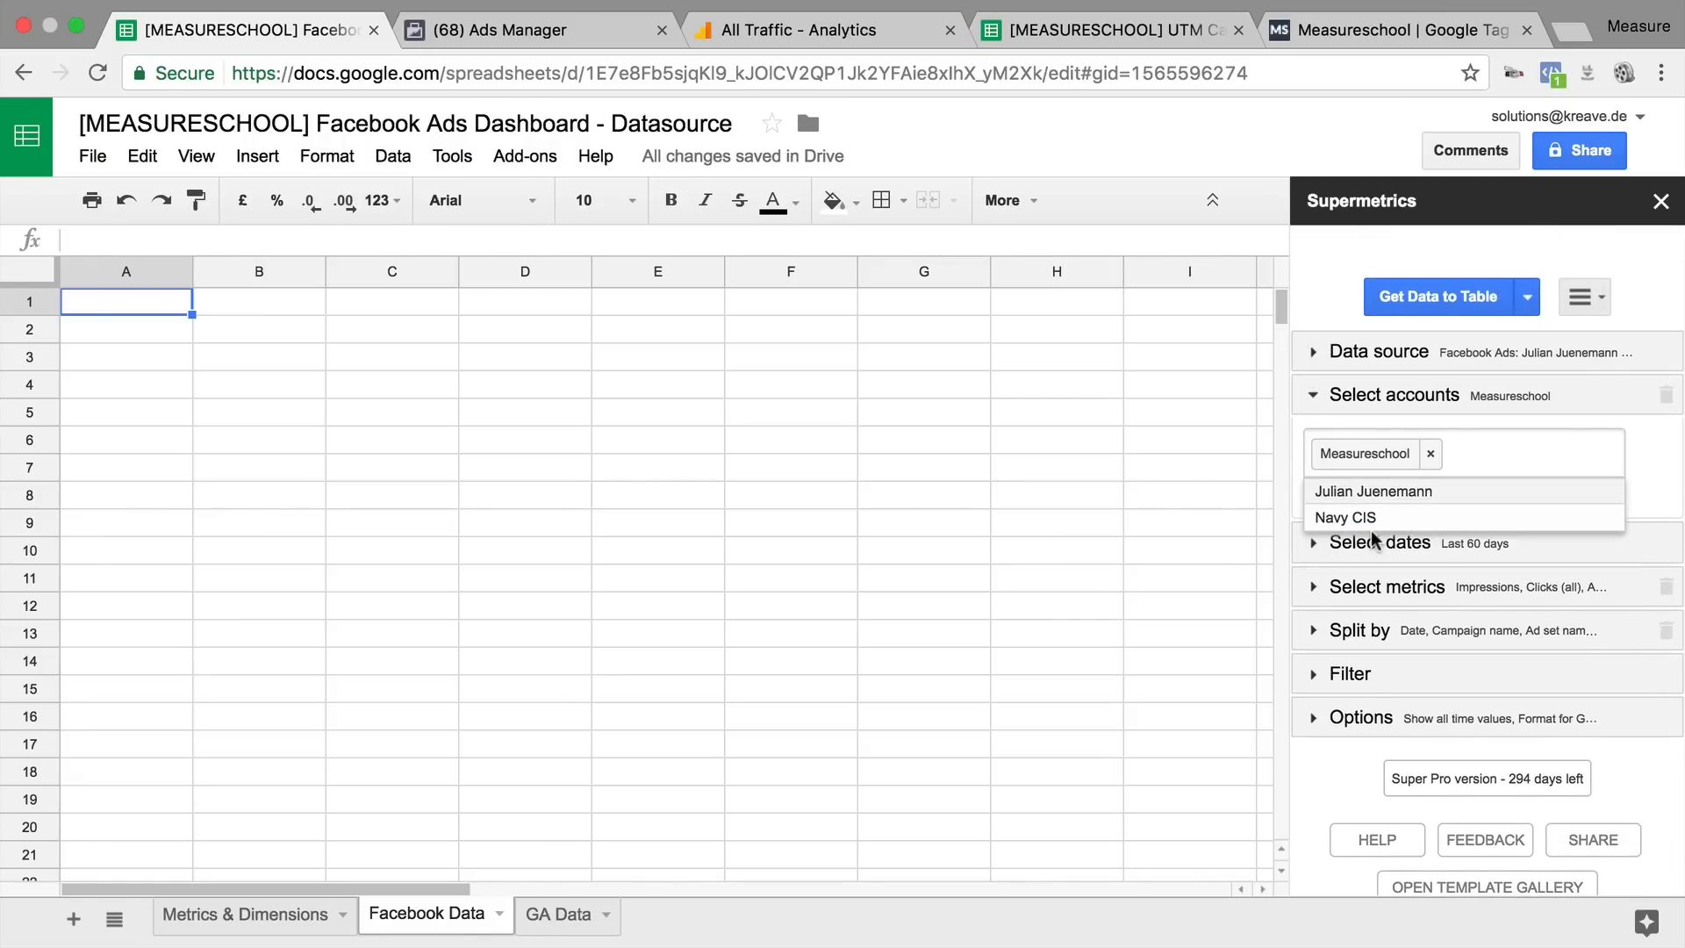
pyautogui.click(1630, 455)
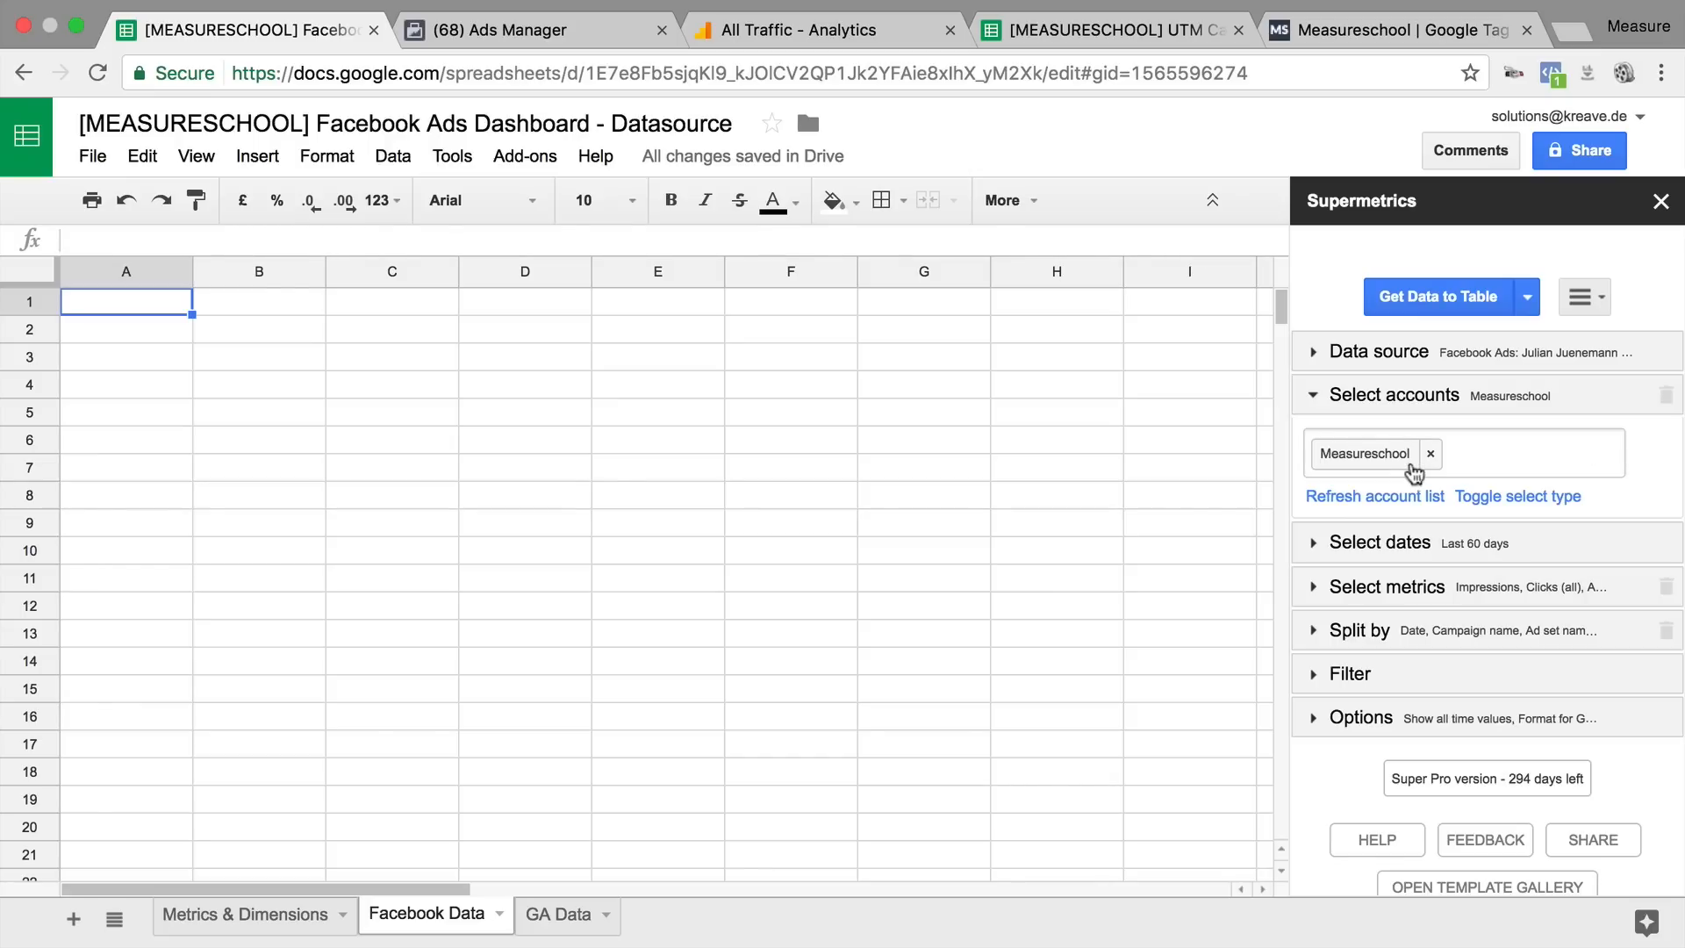
pyautogui.click(1312, 394)
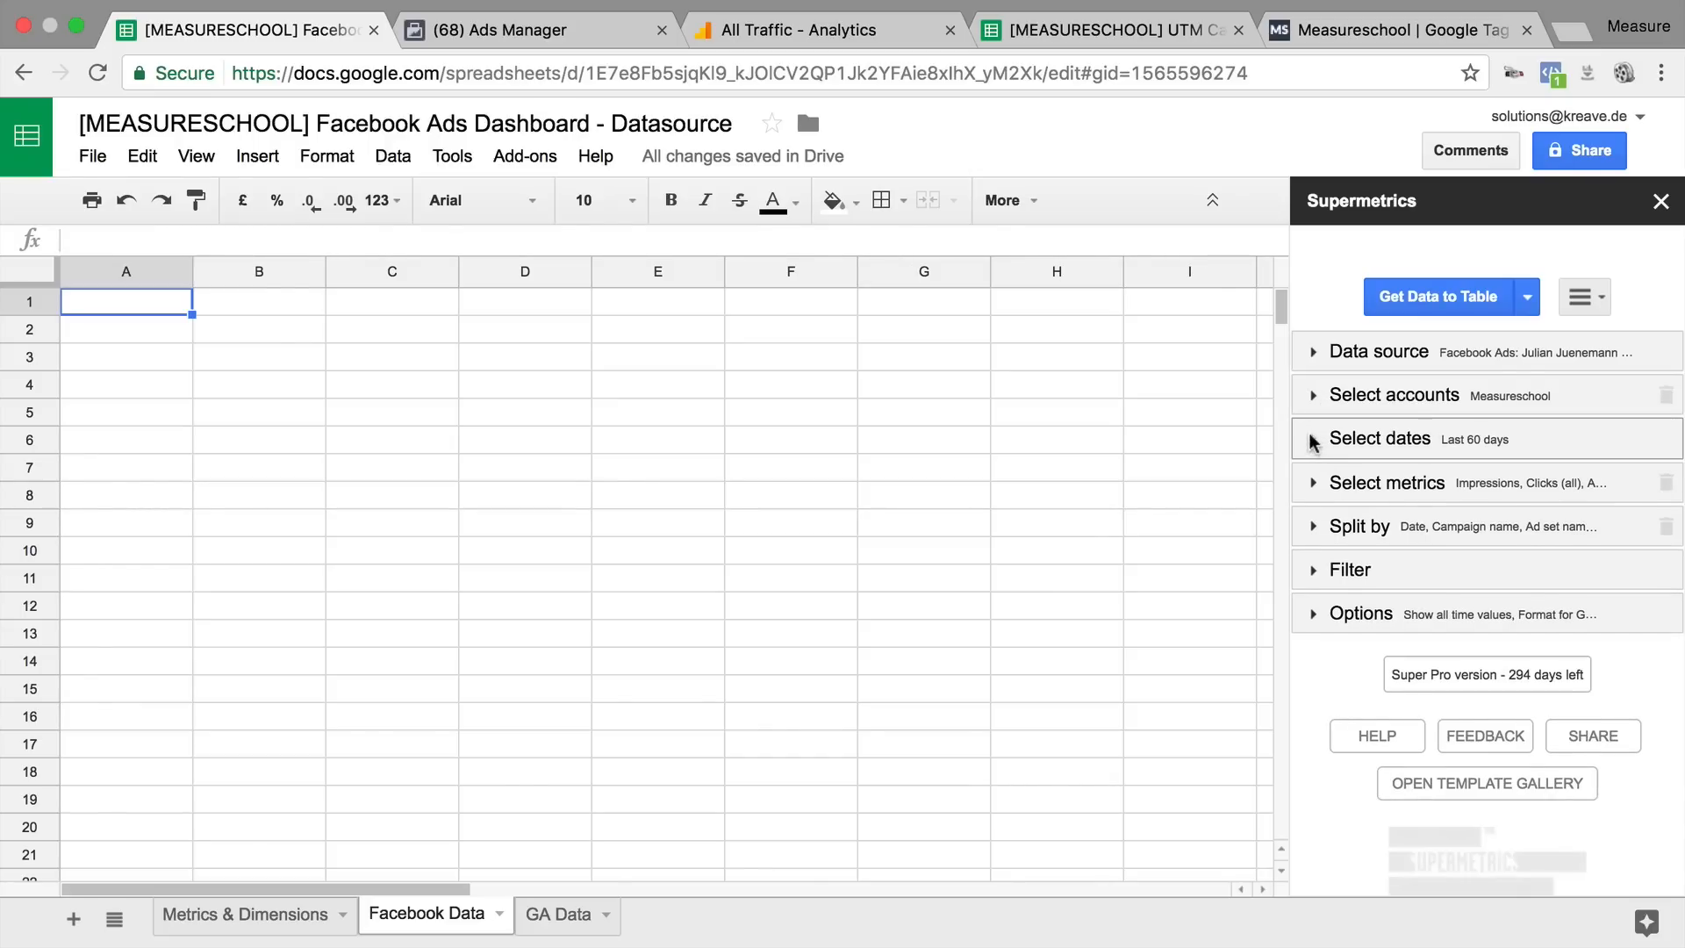
# Step: Set the query's date range to Last X months with a value of 1 and keep the comparison period at None
pyautogui.click(1312, 441)
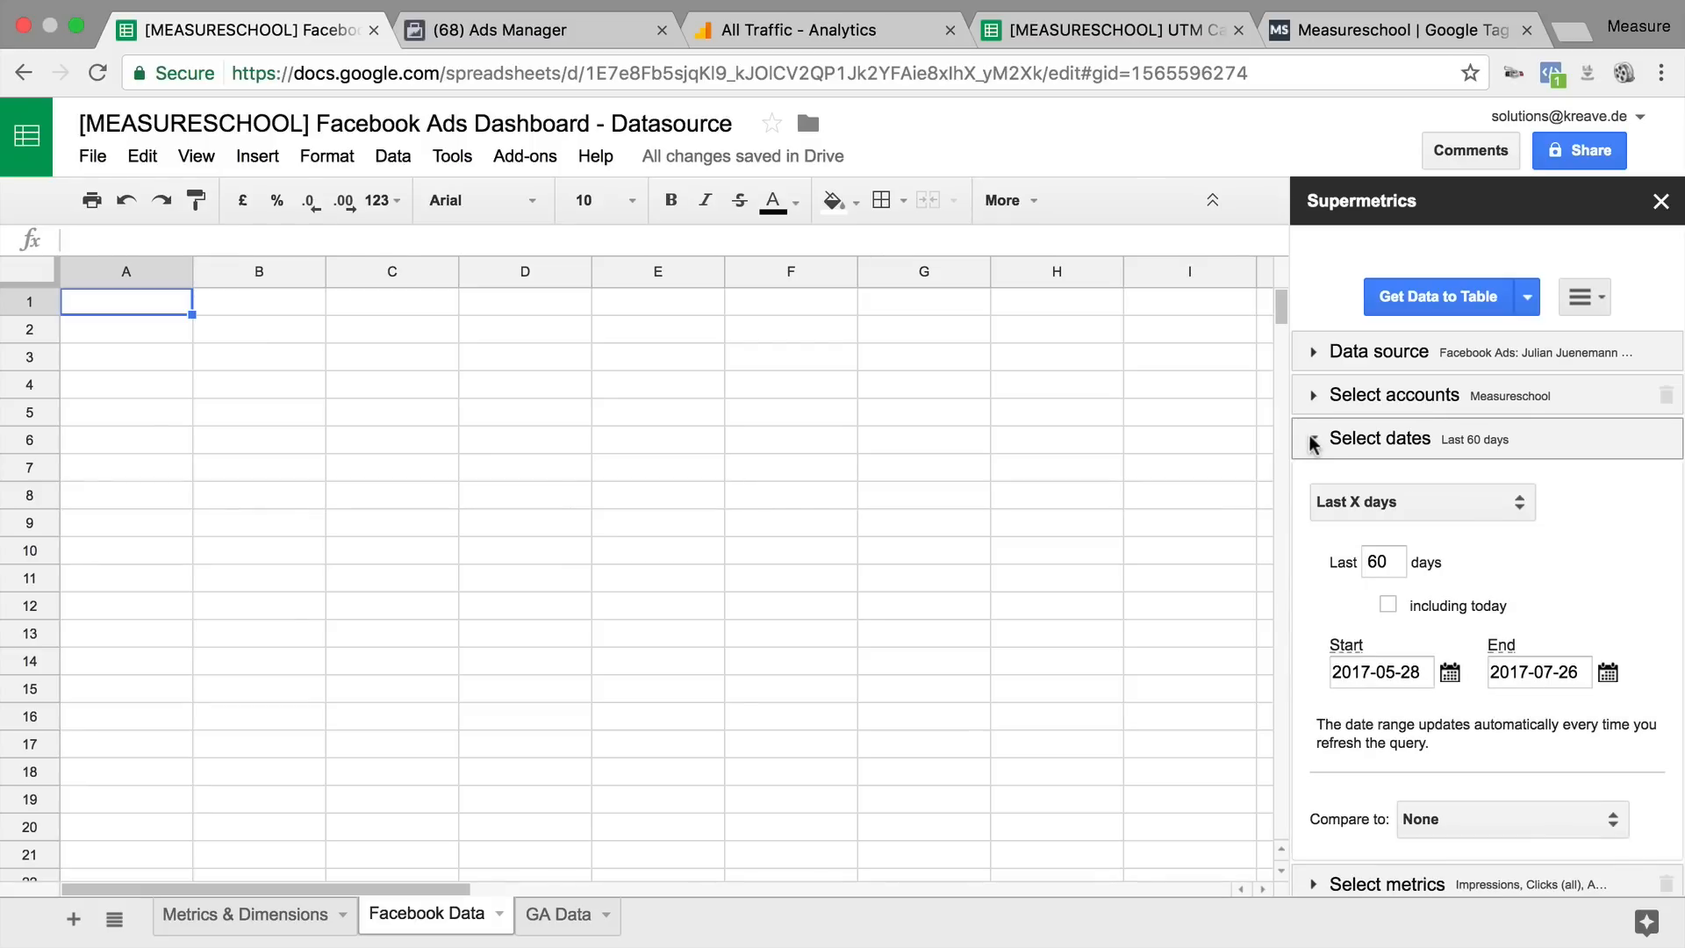
pyautogui.click(1359, 502)
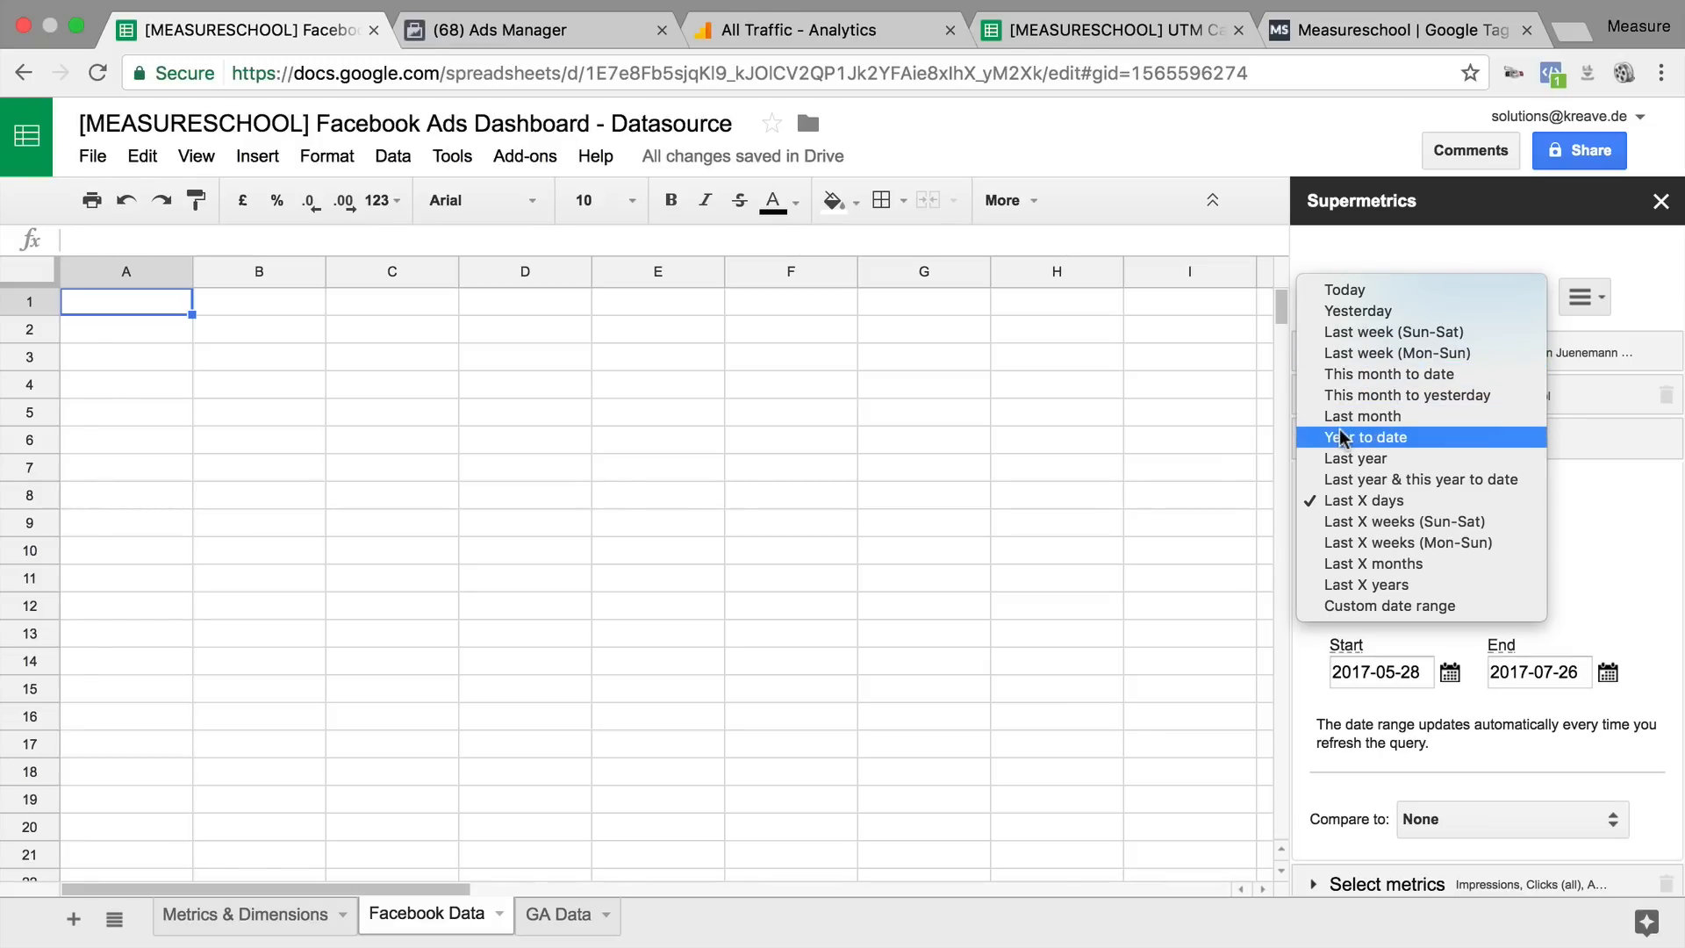
pyautogui.click(1352, 563)
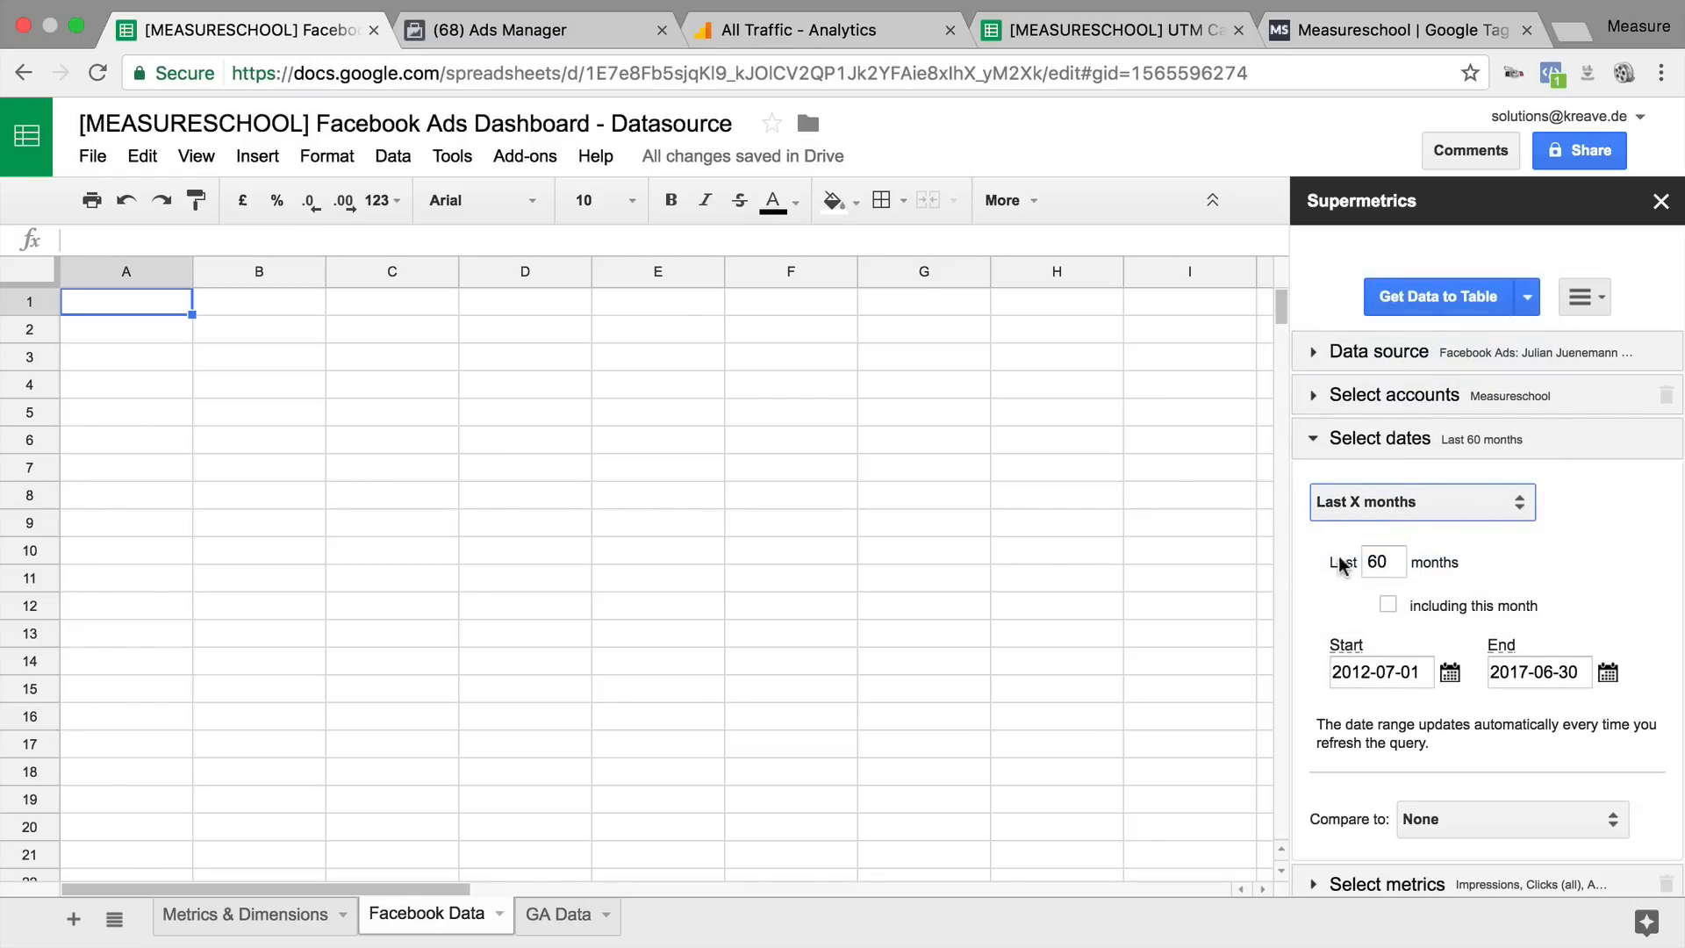
pyautogui.doubleClick(1384, 563)
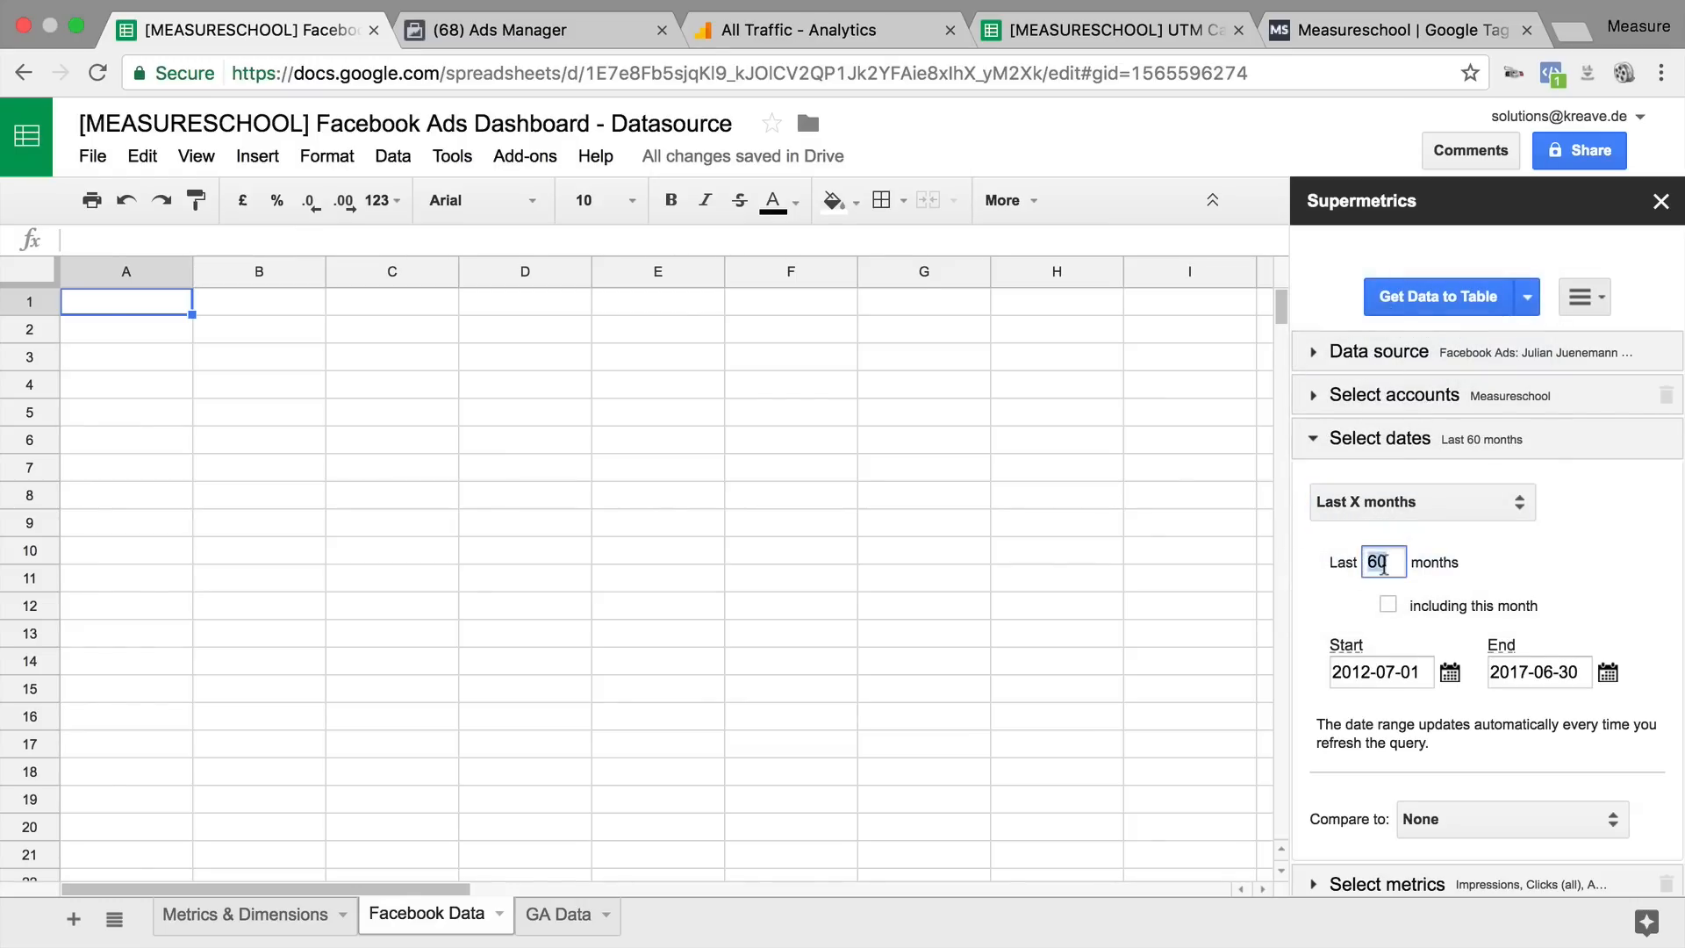
pyautogui.write('1')
pyautogui.click(1549, 579)
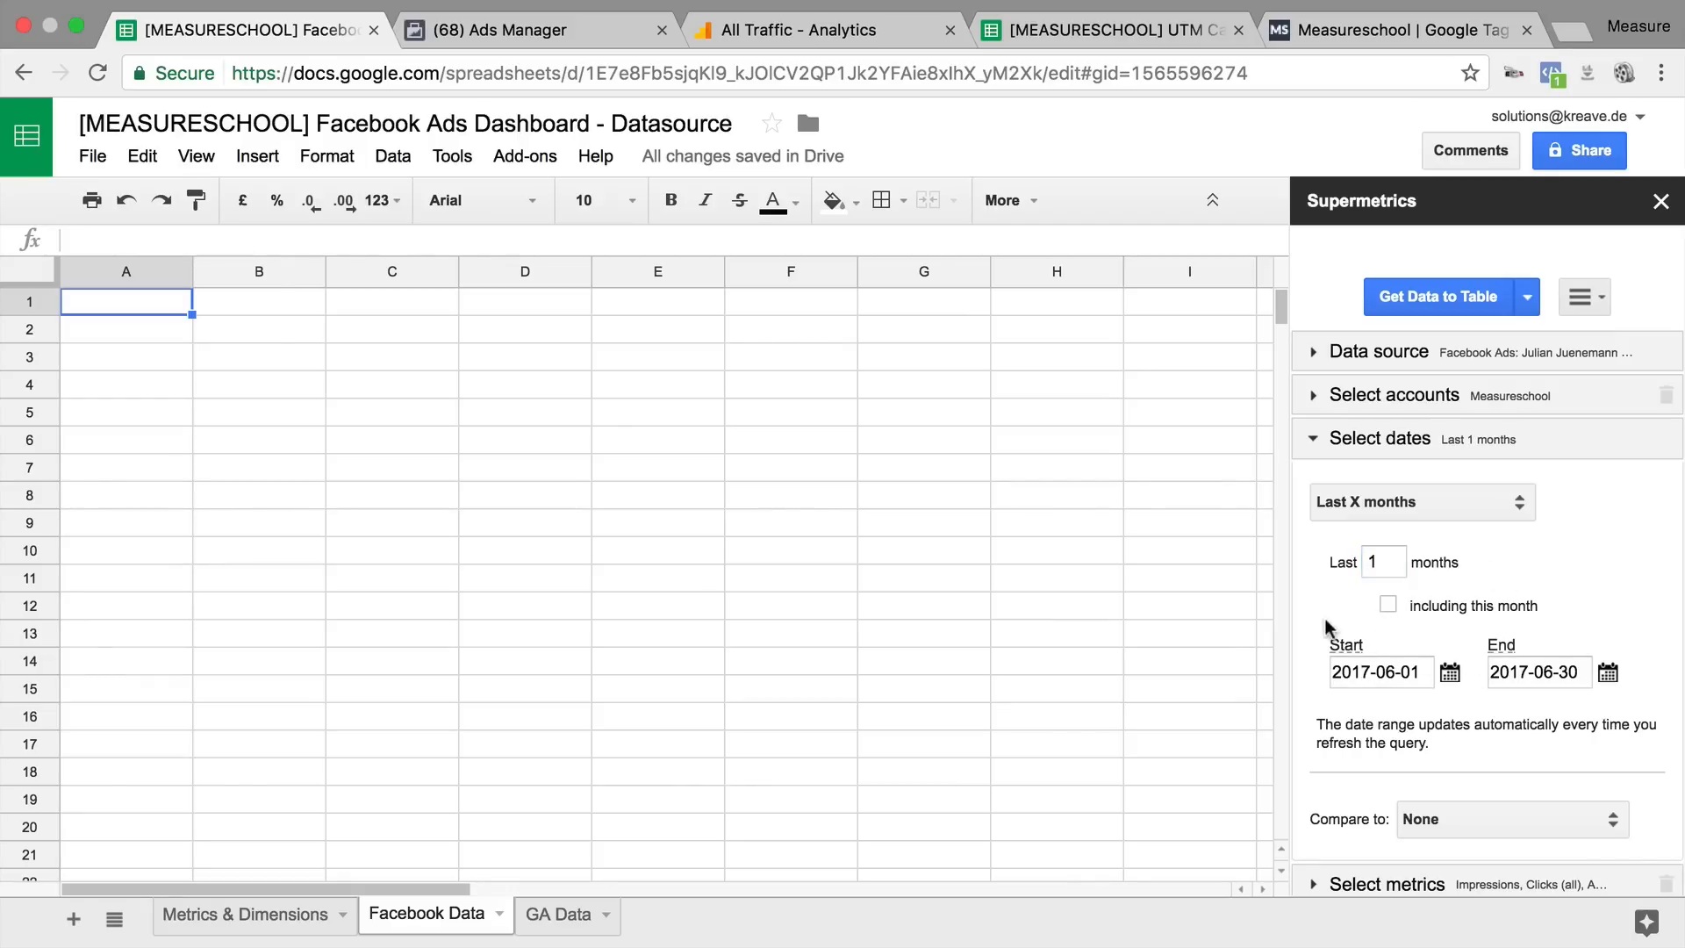
pyautogui.scroll(-5, 1324, 625)
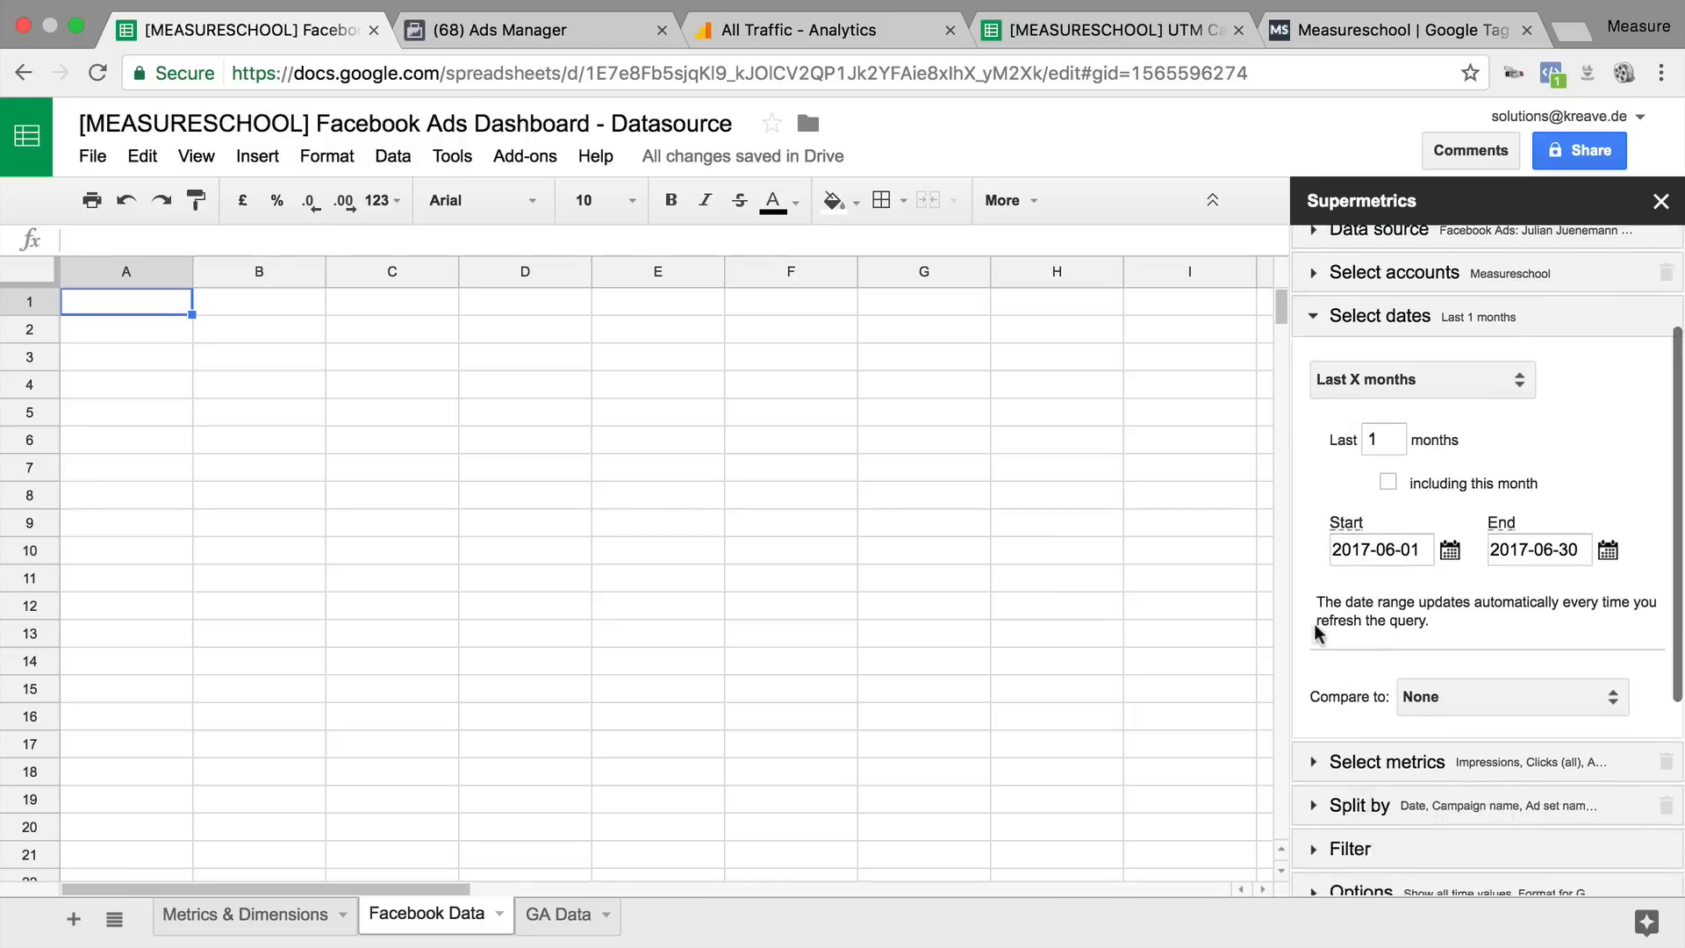
pyautogui.click(1449, 533)
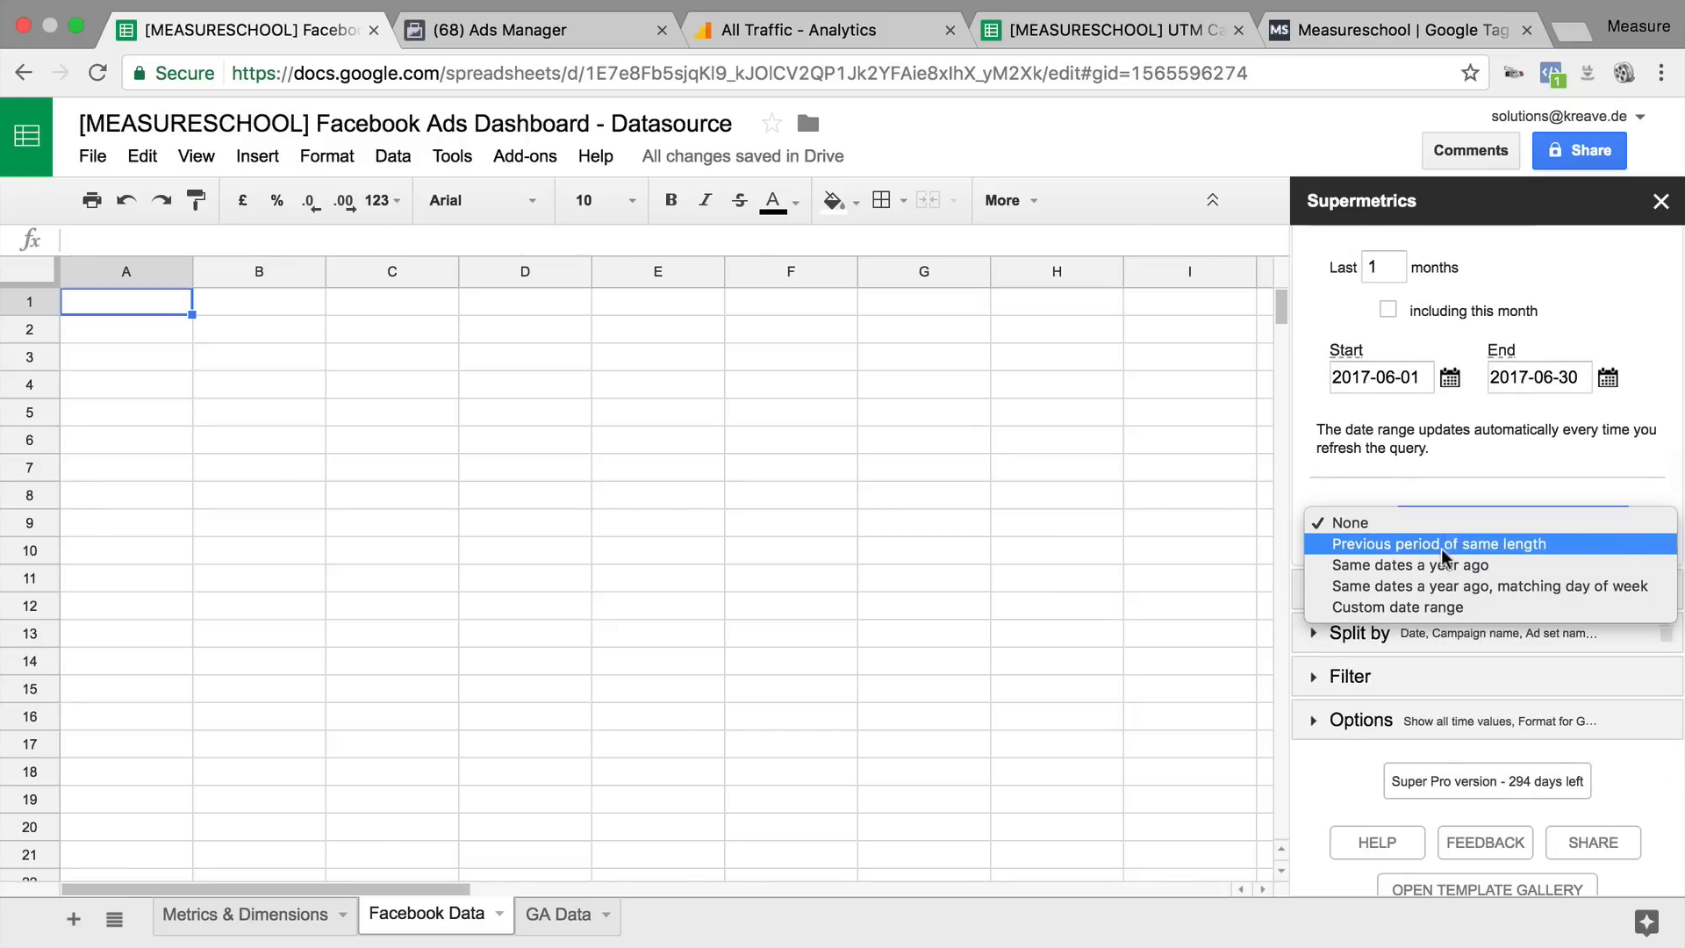
pyautogui.click(1330, 481)
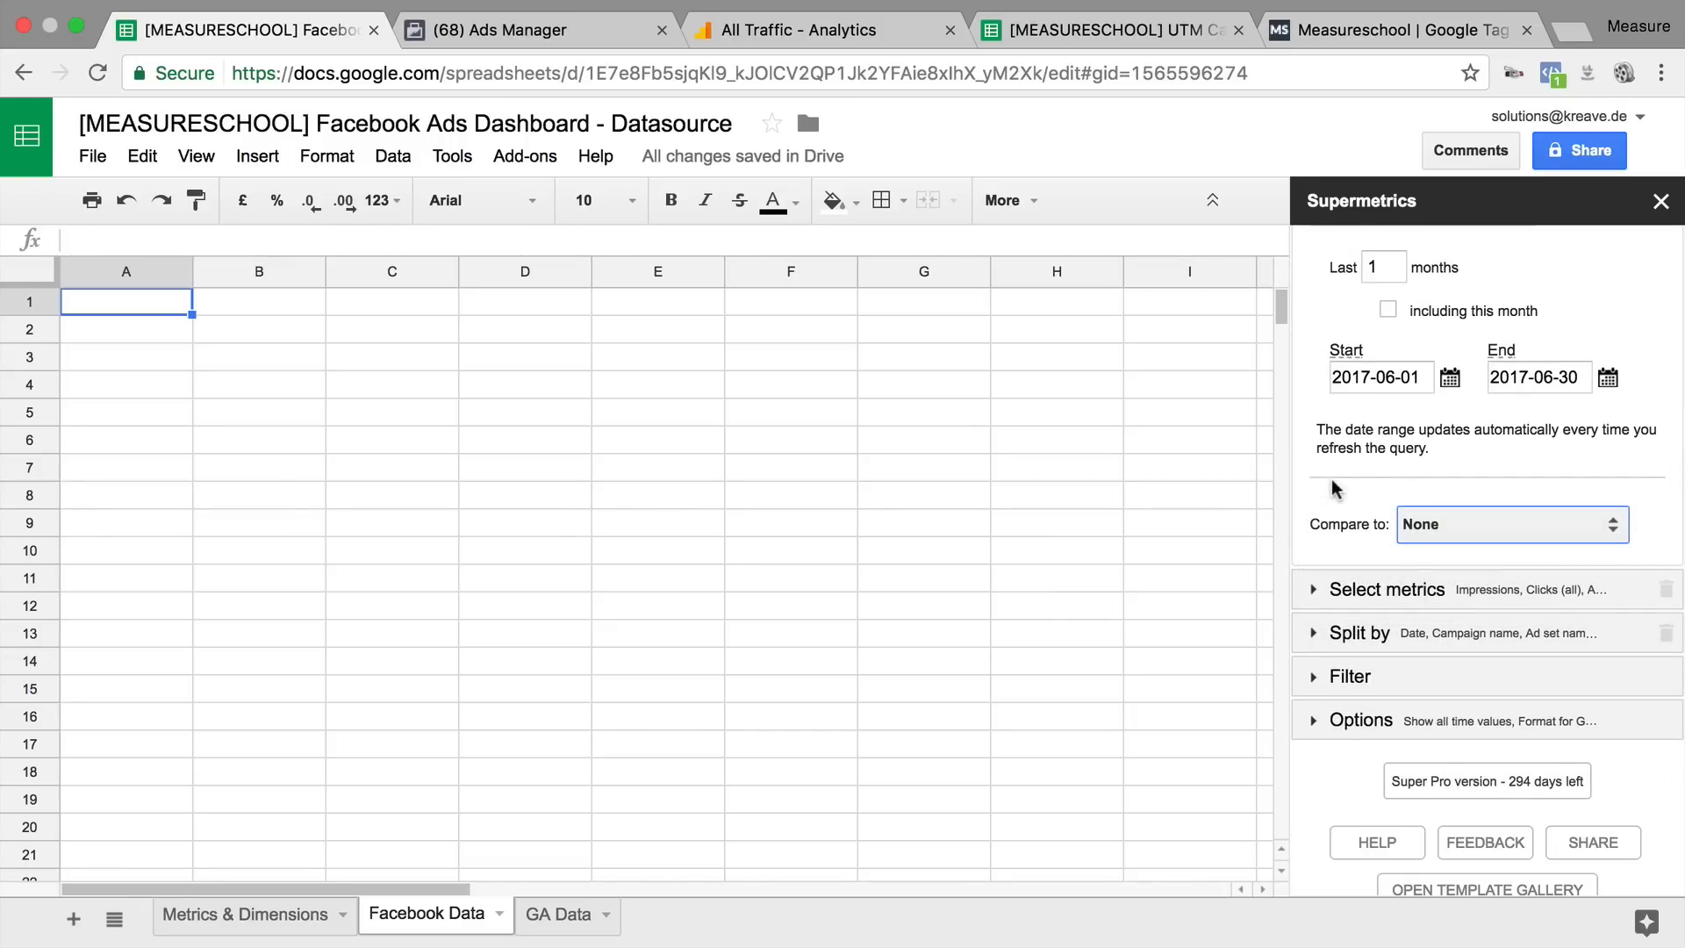
# Step: Remove the preset metrics Impressions, Clicks (all), Amount spent and Website registrations completed from the query
pyautogui.scroll(-3, 1331, 481)
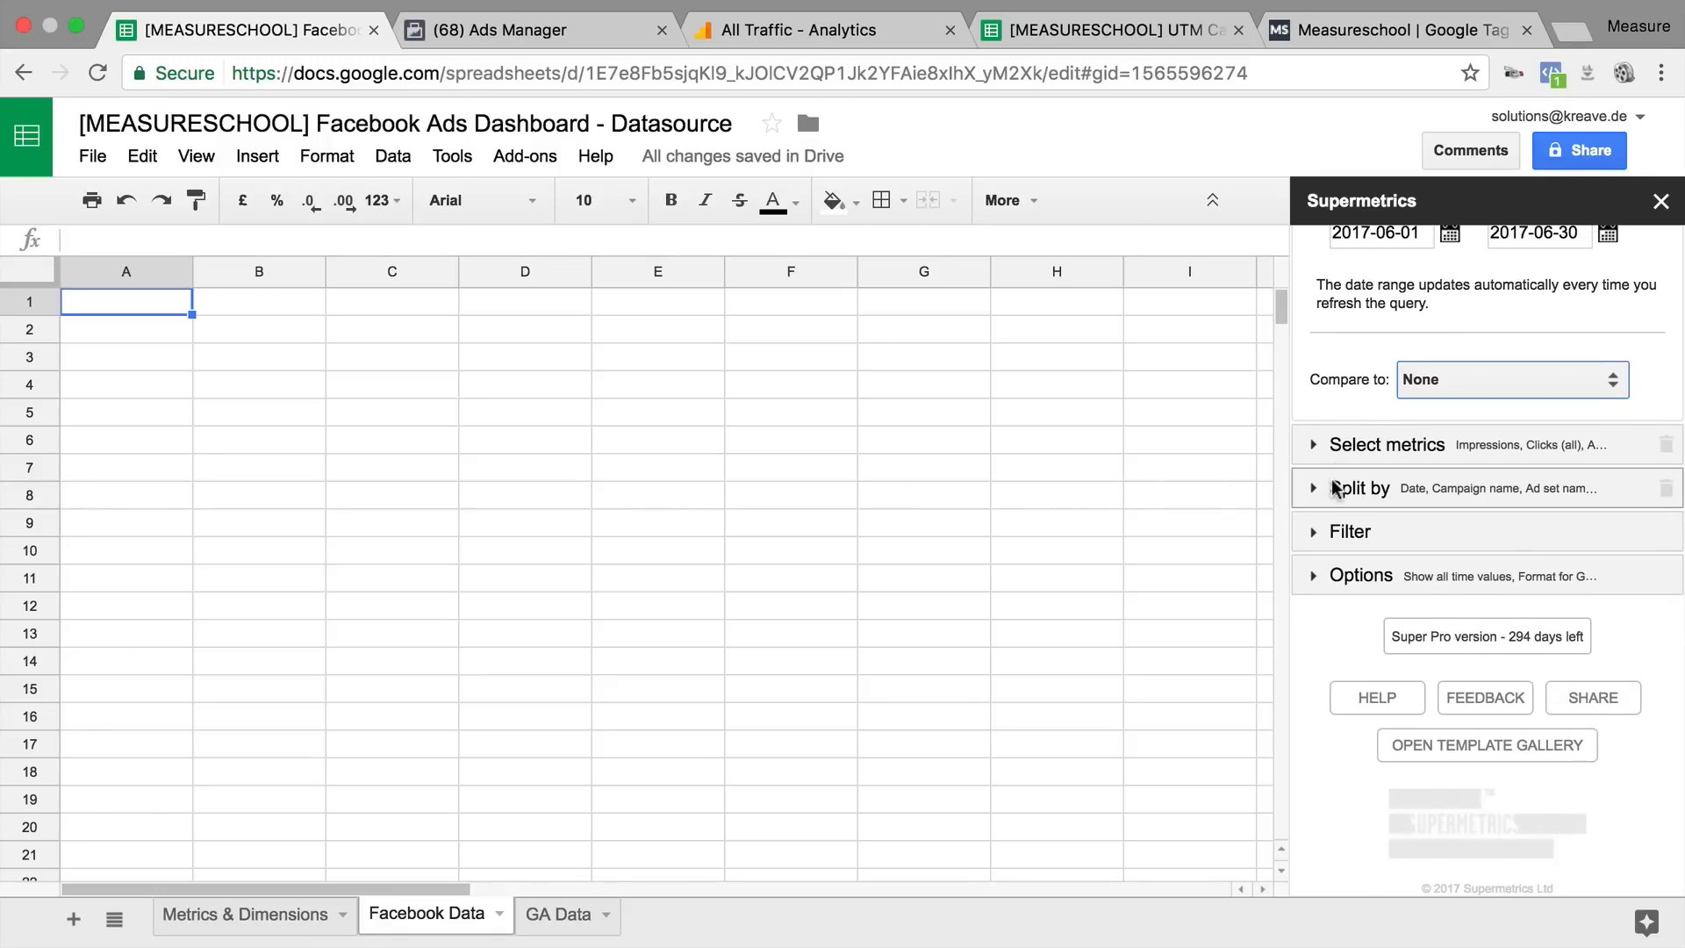
pyautogui.click(1329, 454)
pyautogui.click(1425, 409)
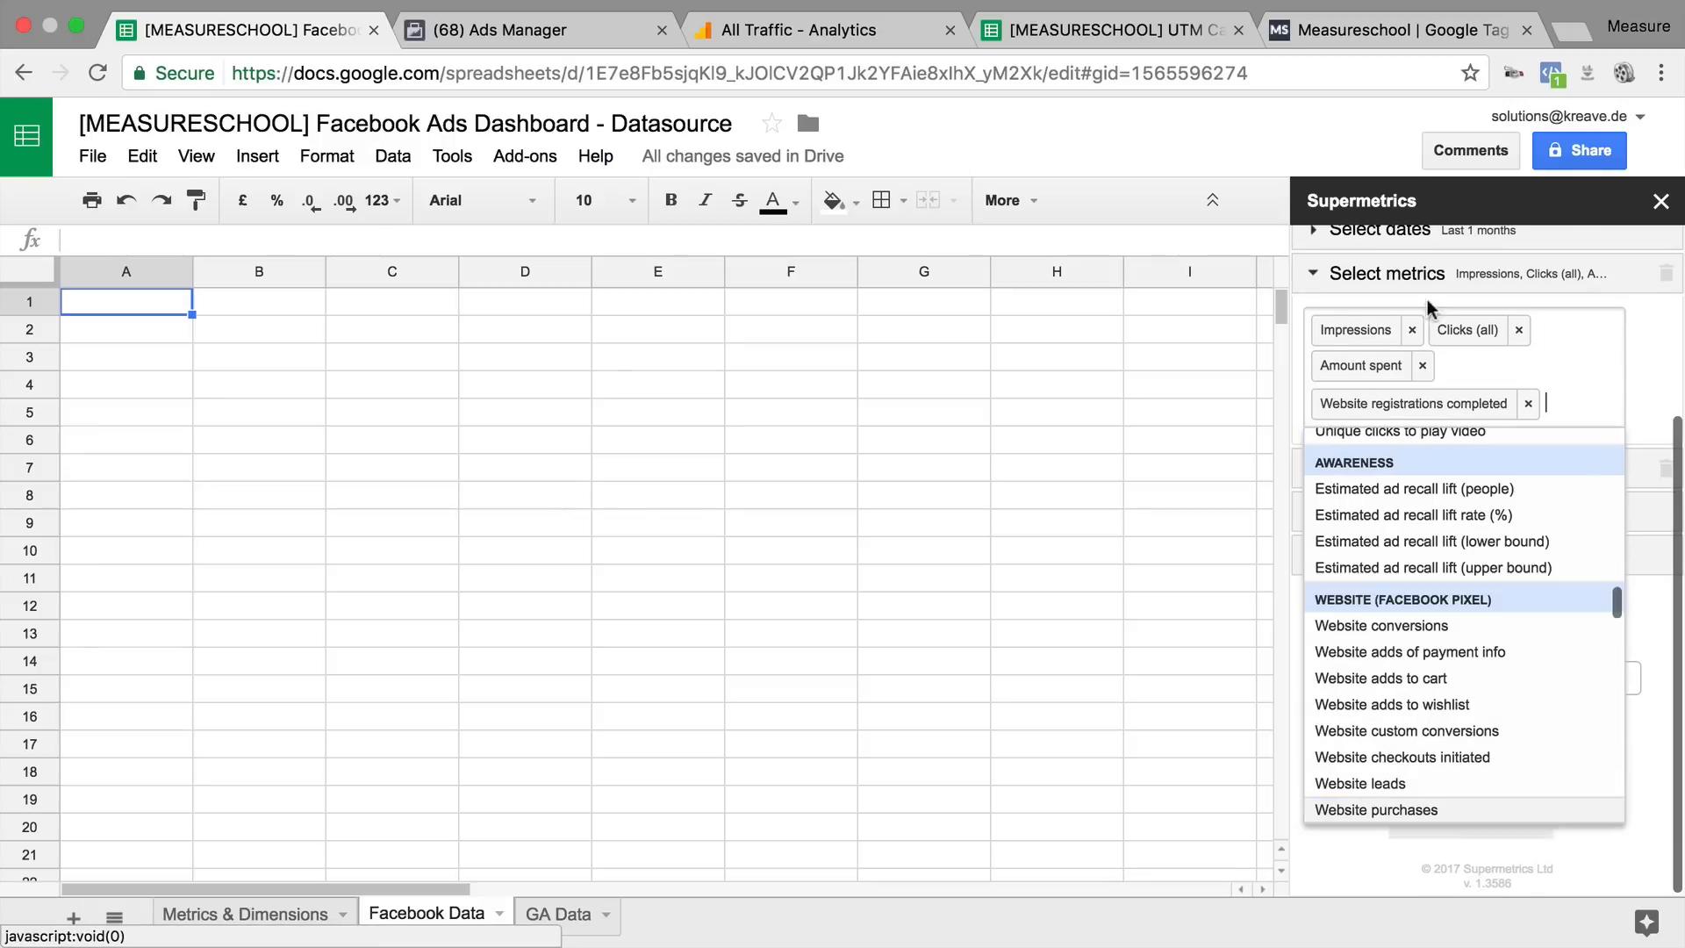
pyautogui.click(1420, 332)
pyautogui.click(1421, 356)
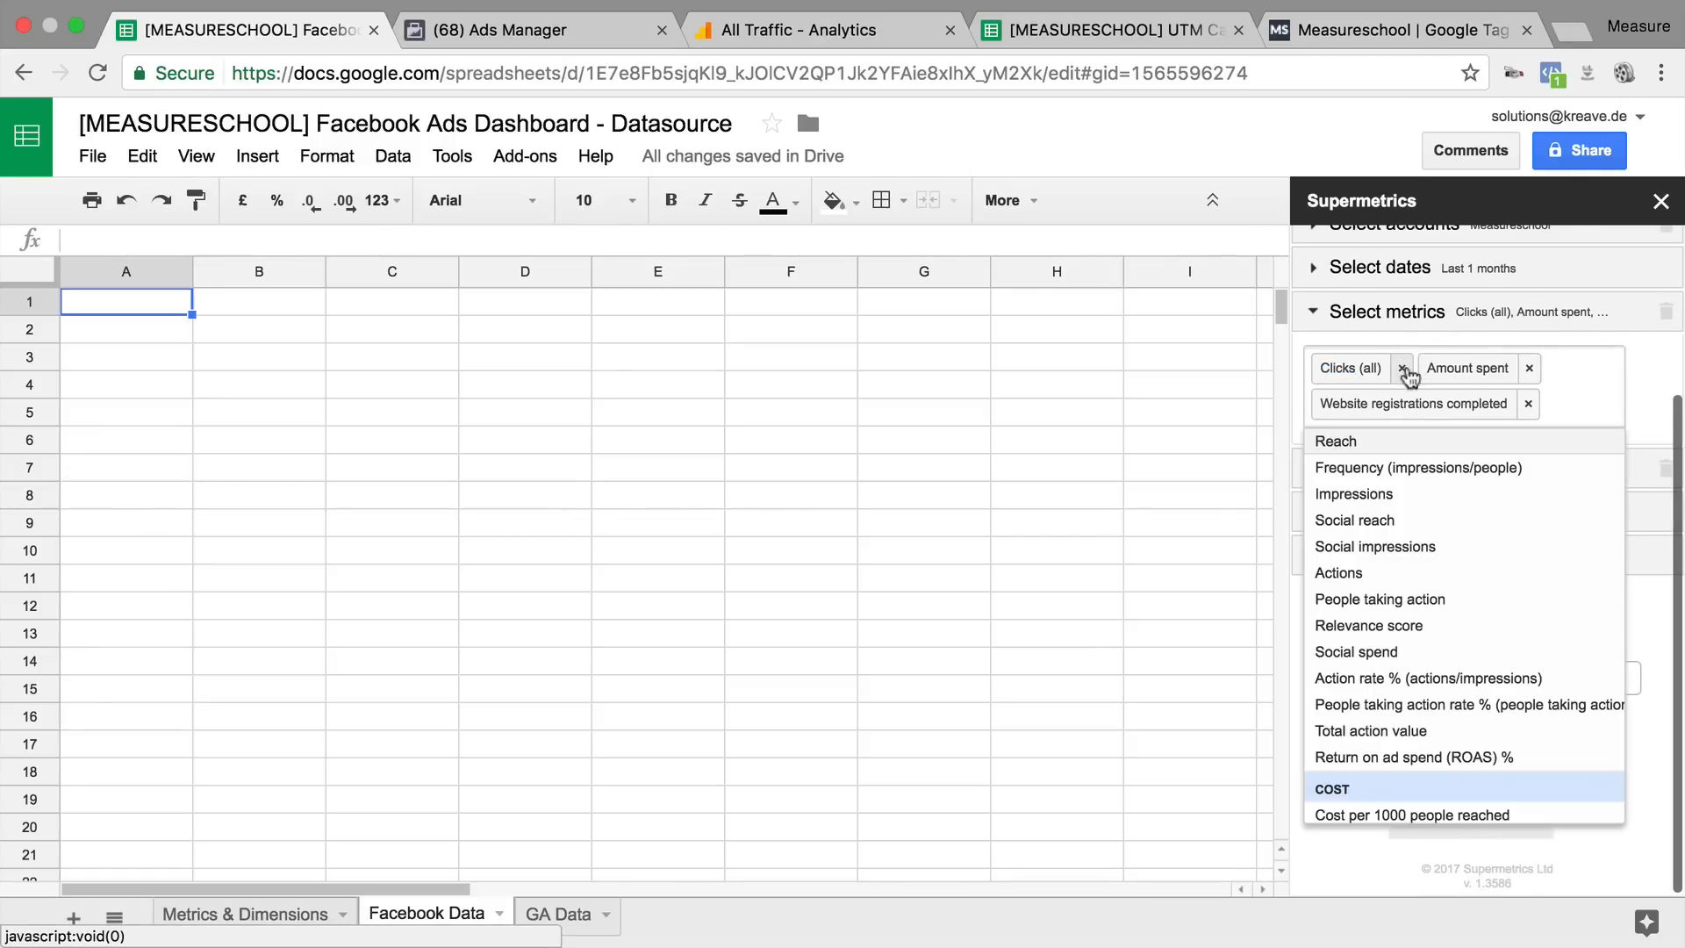
pyautogui.click(1401, 365)
pyautogui.click(1421, 365)
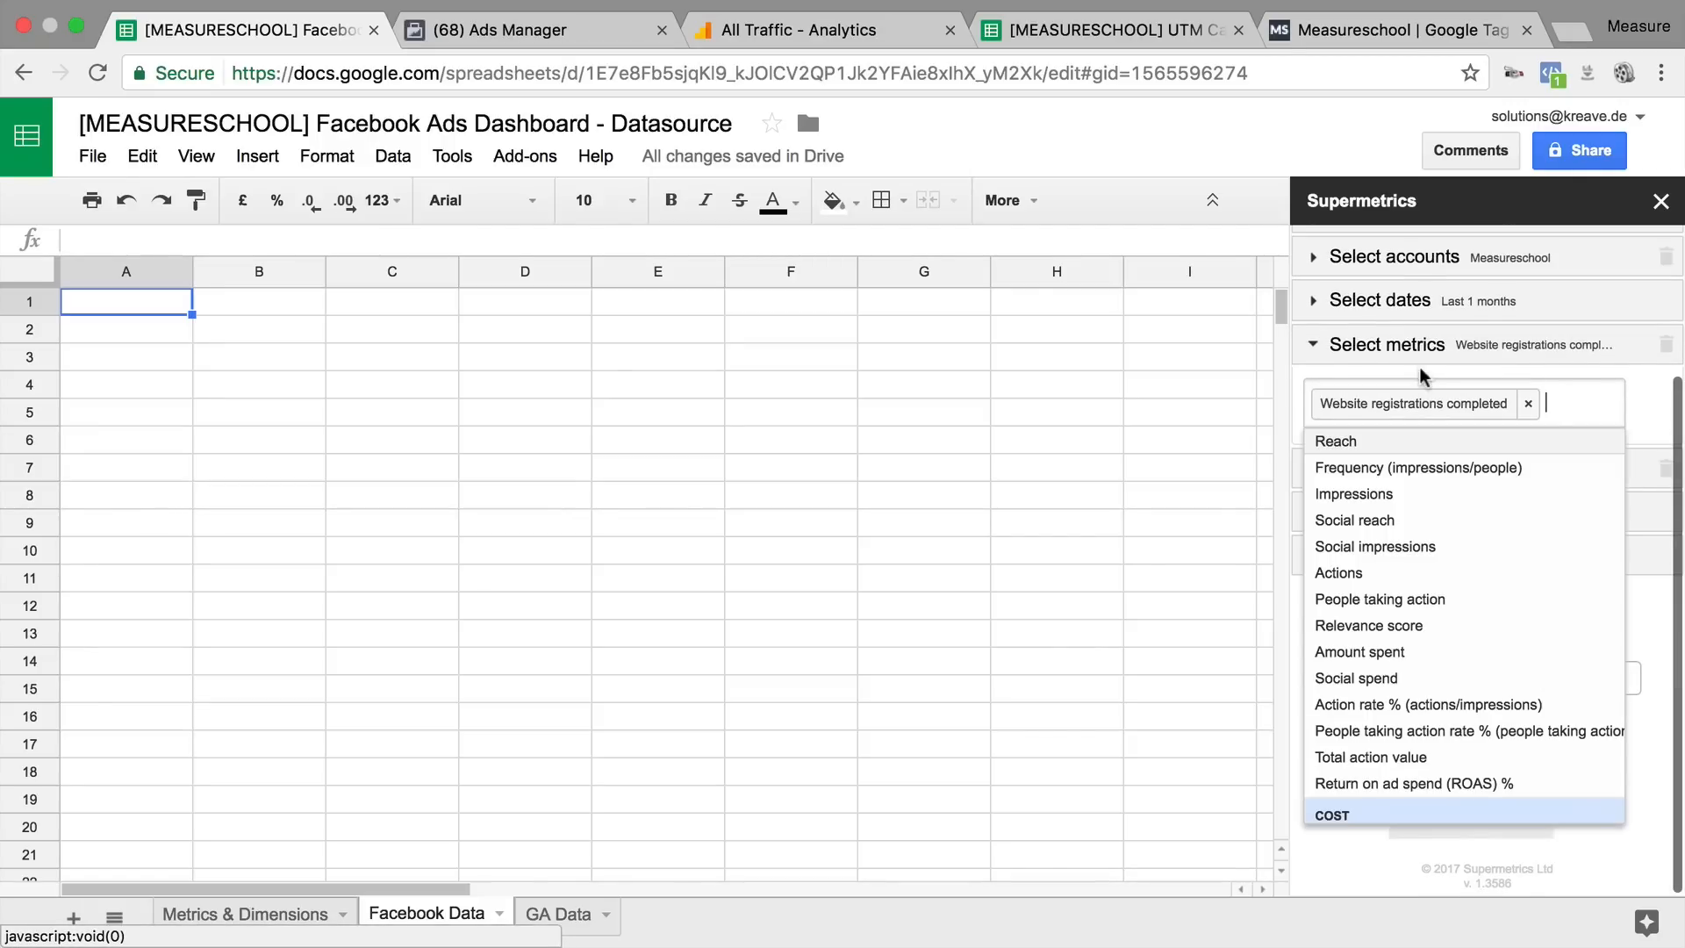
pyautogui.click(1527, 404)
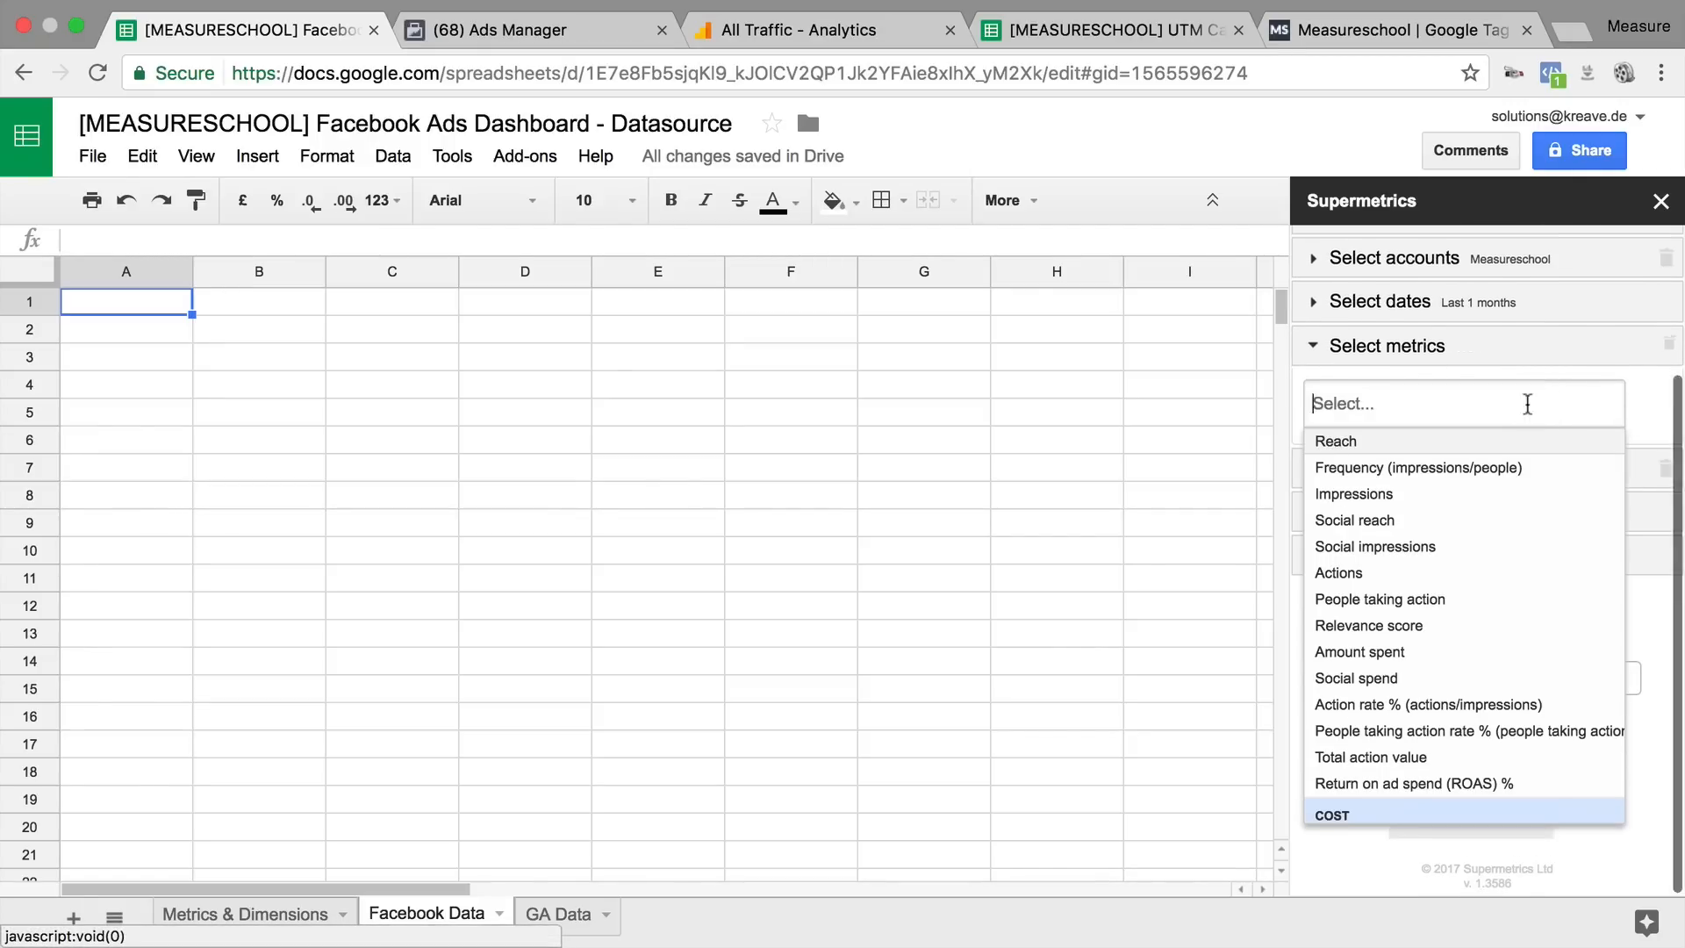
pyautogui.click(1657, 408)
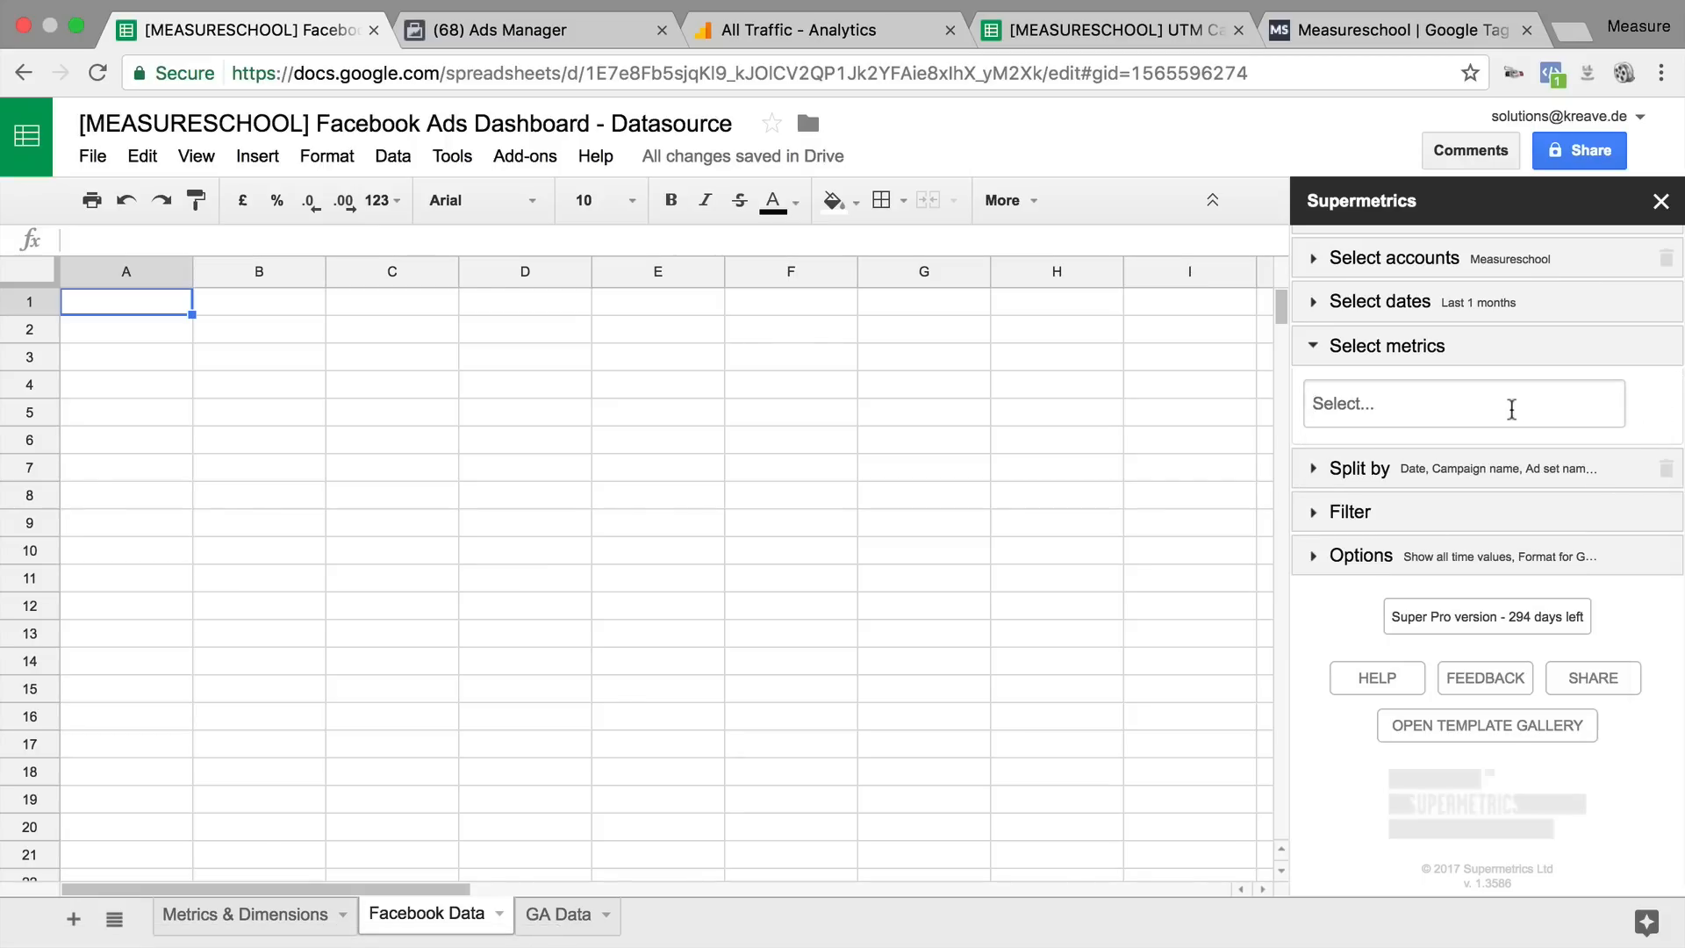
# Step: Following the Metrics & Dimensions sheet, add Impressions, Link clicks and Amount spent as the query's metrics
pyautogui.click(229, 916)
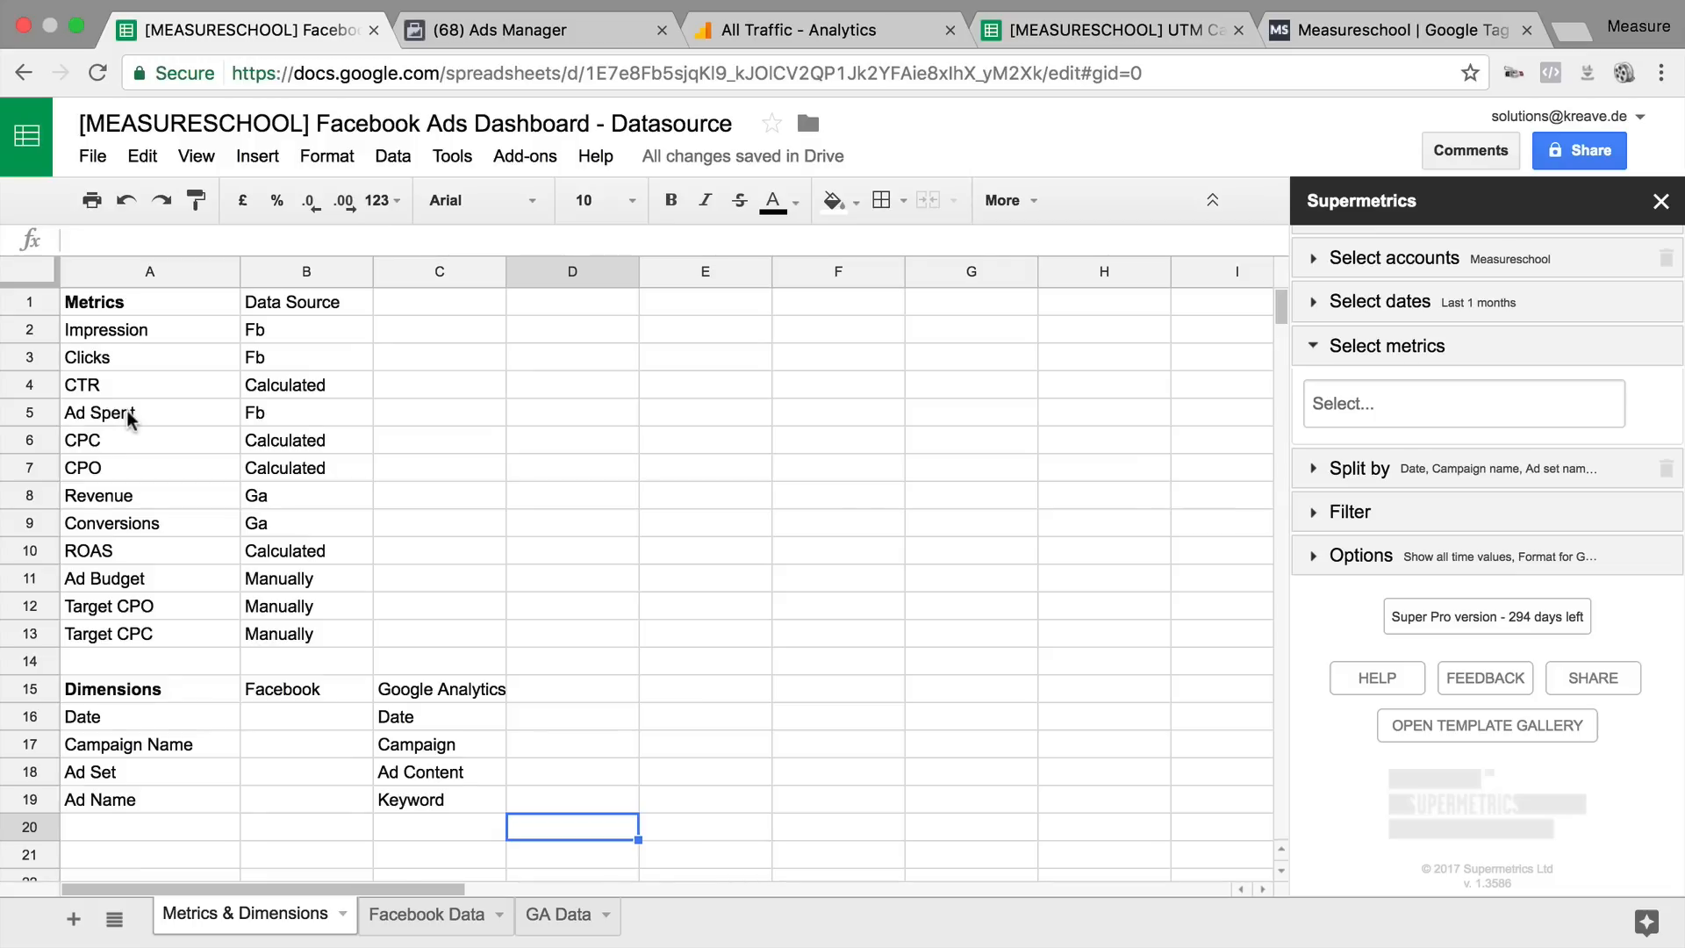
pyautogui.click(1386, 392)
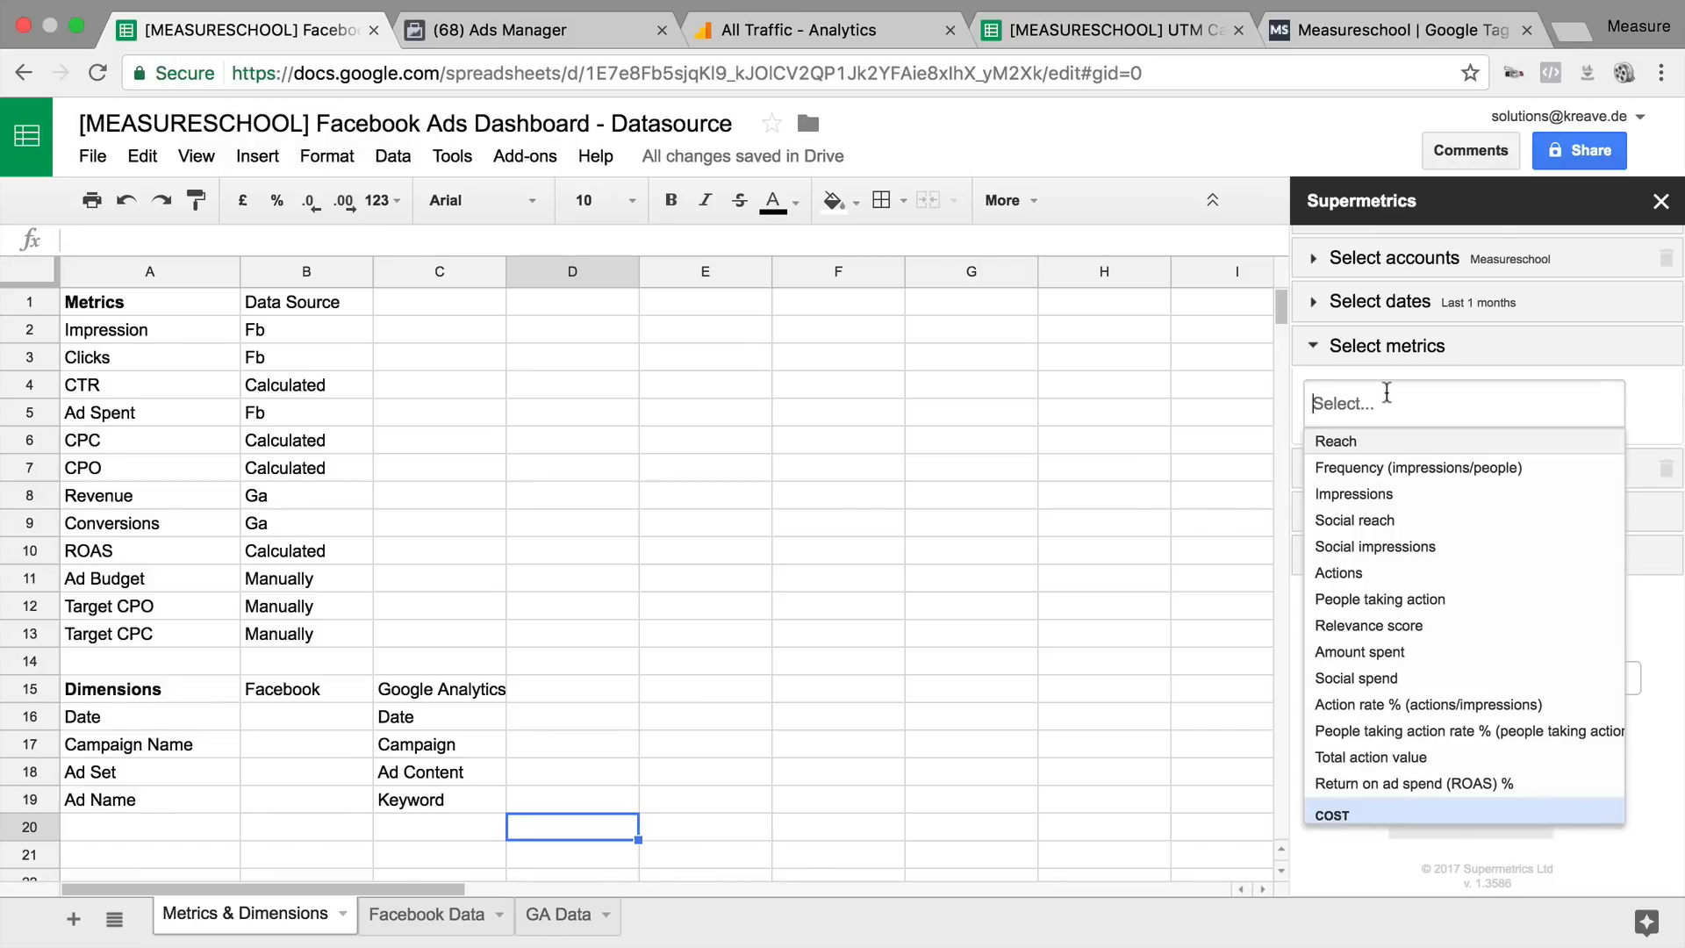
pyautogui.write('impr')
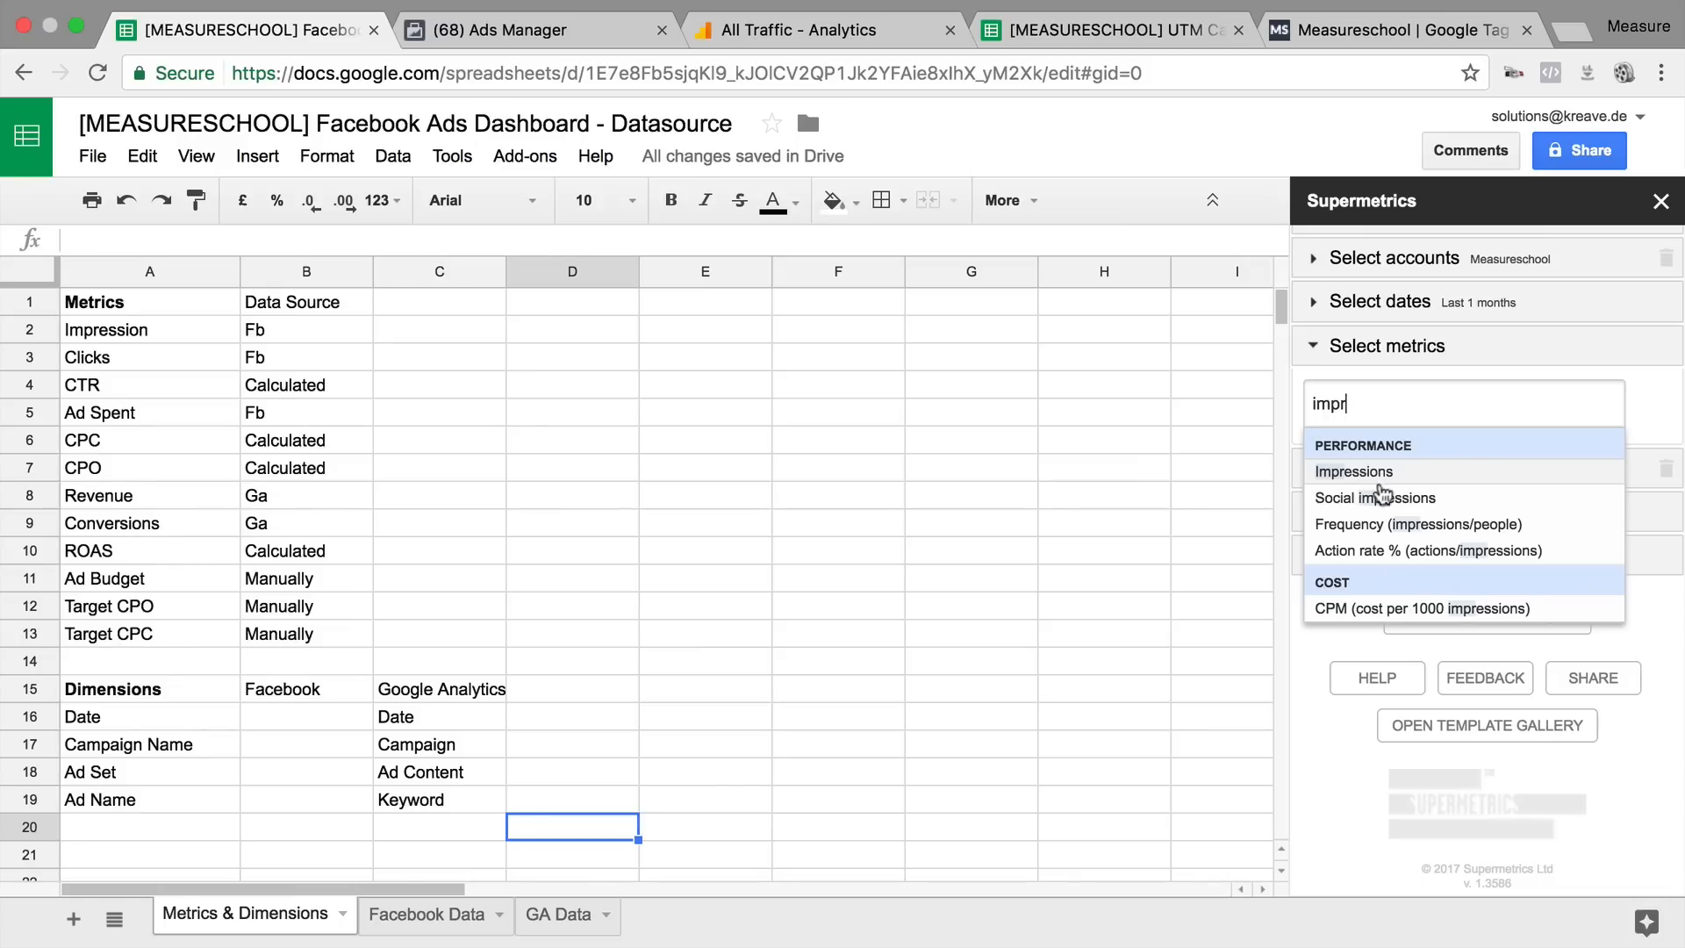
pyautogui.click(1354, 472)
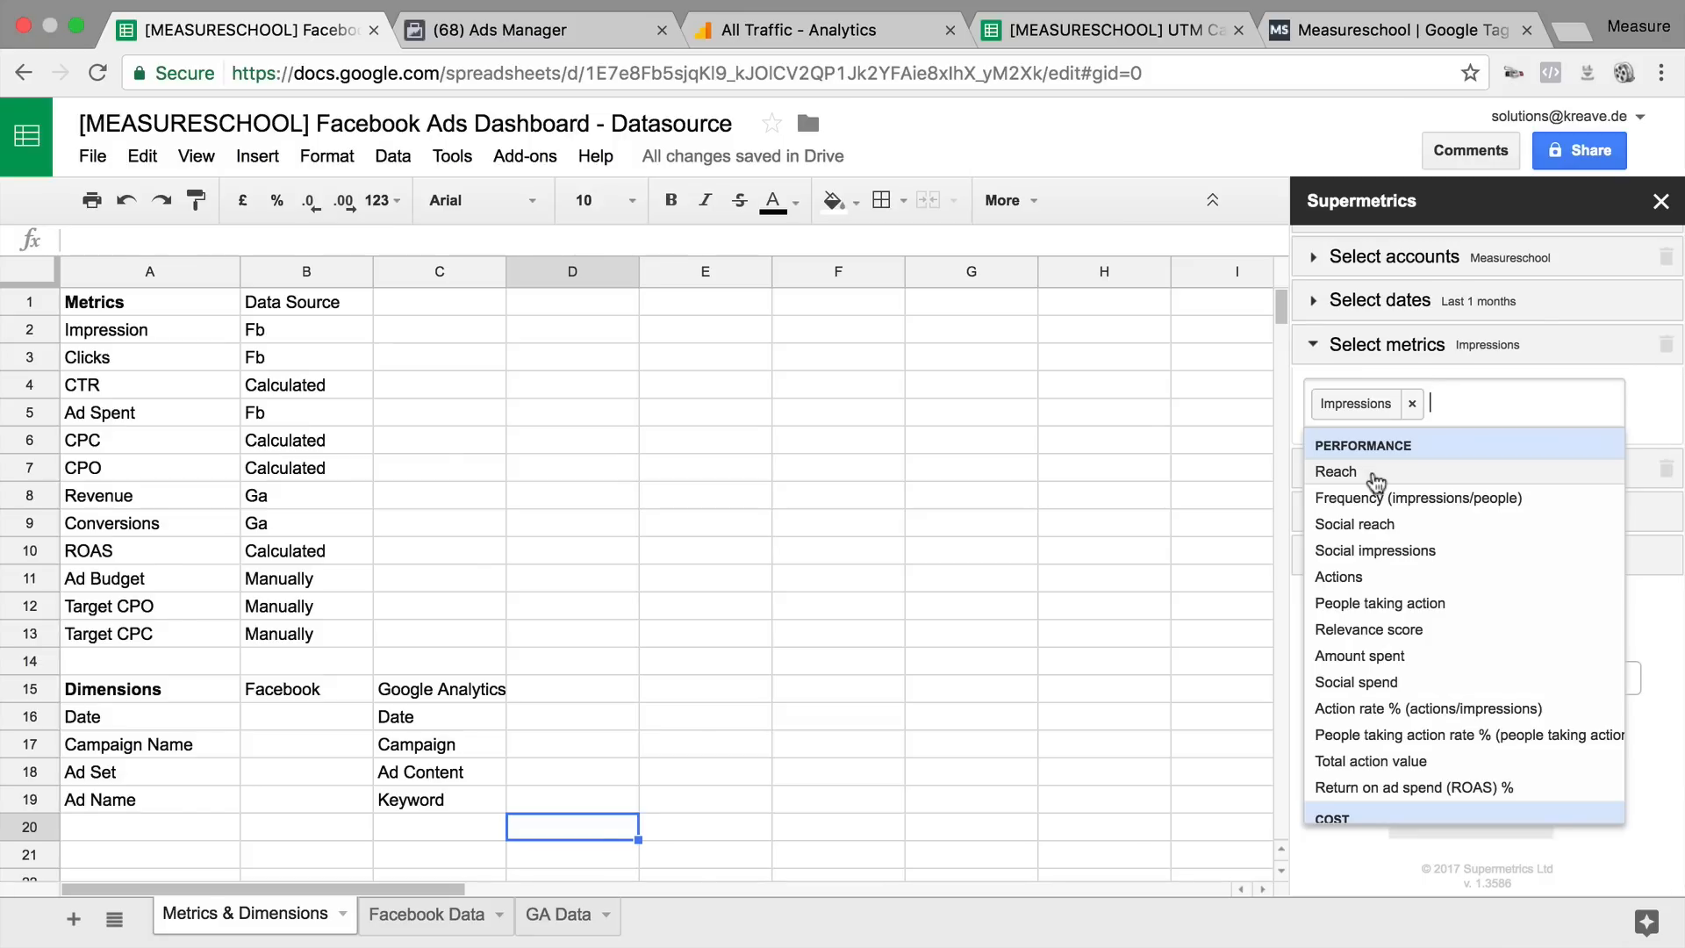
pyautogui.write('click')
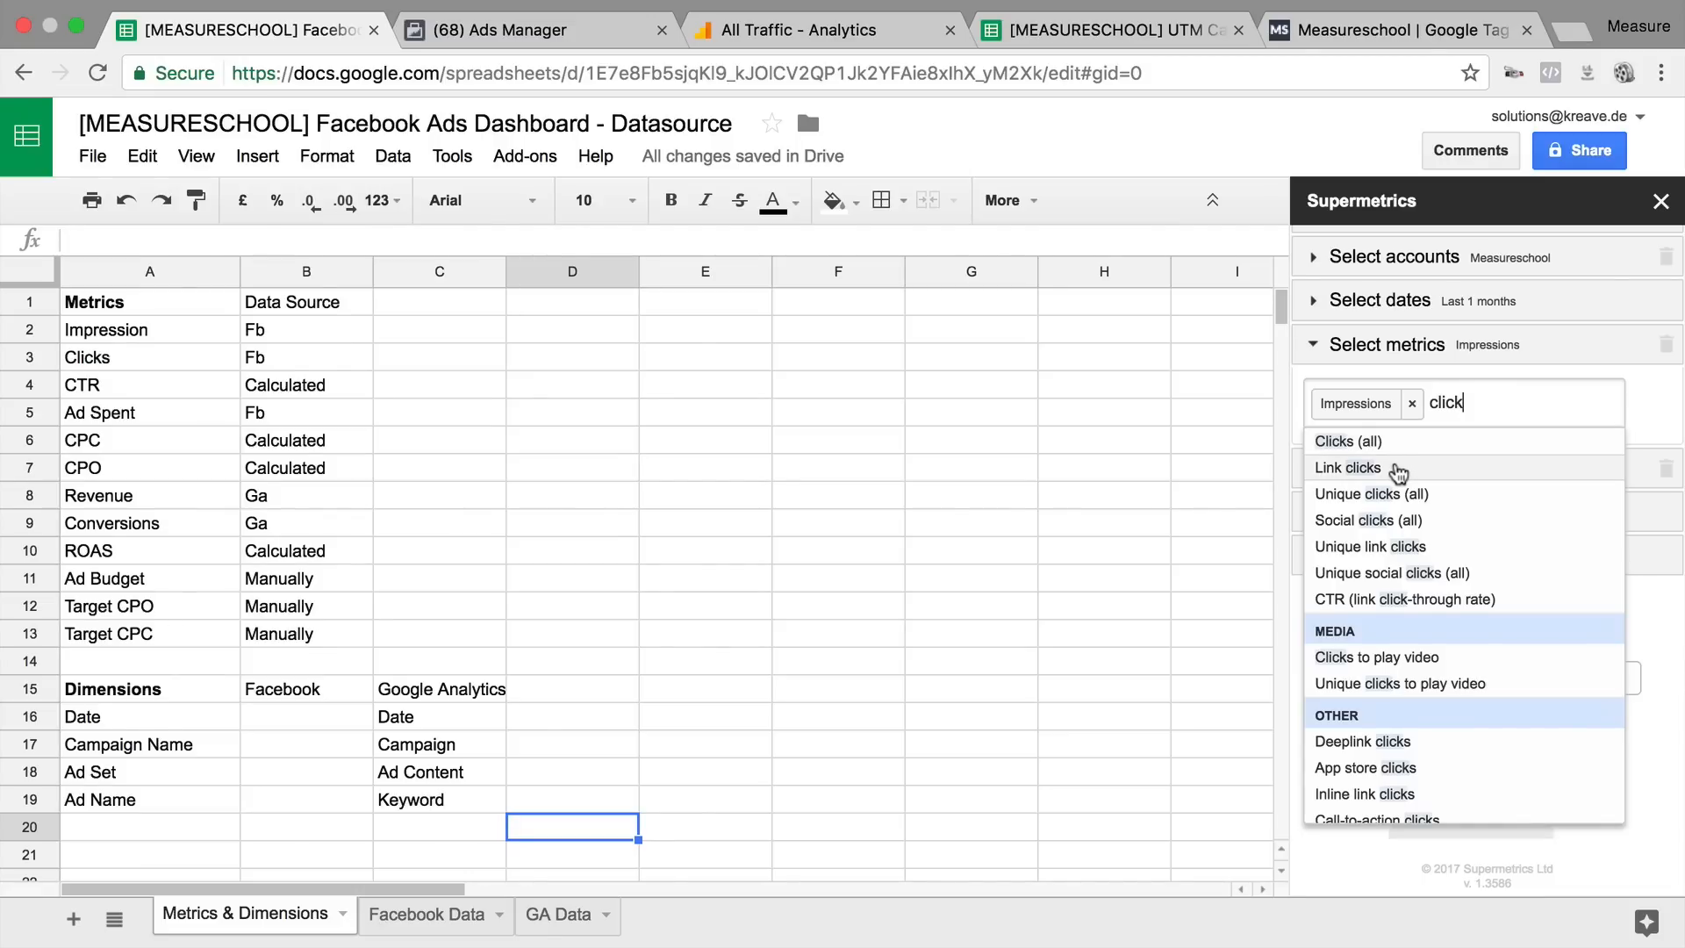
pyautogui.click(1397, 471)
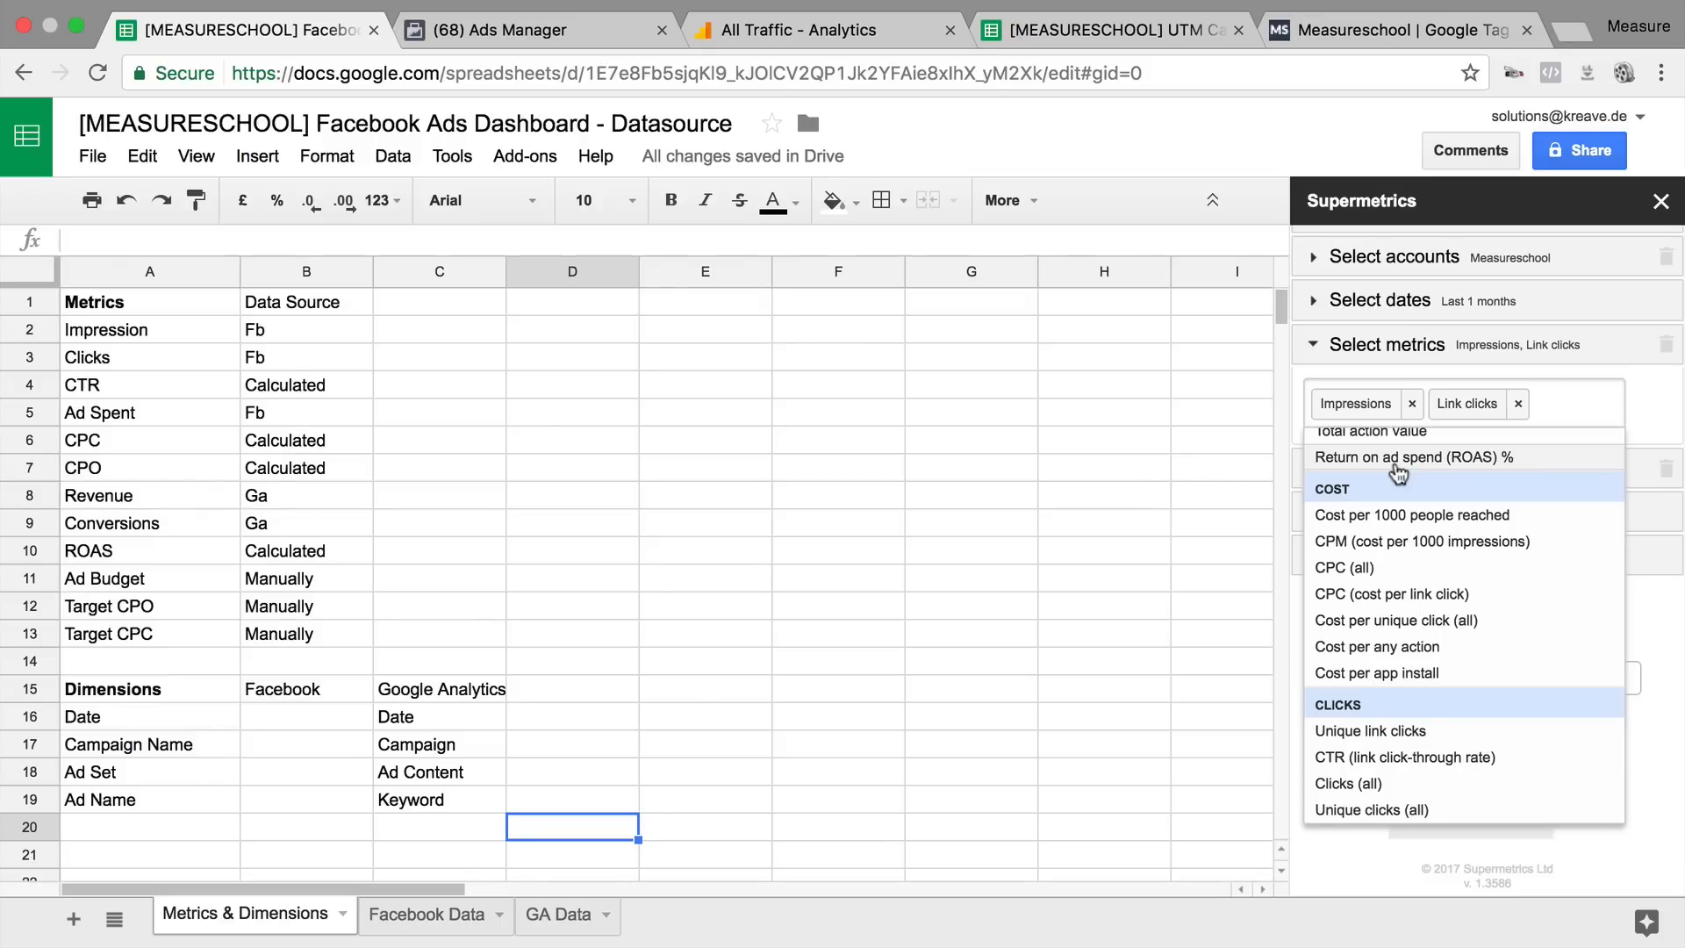
pyautogui.write('spent')
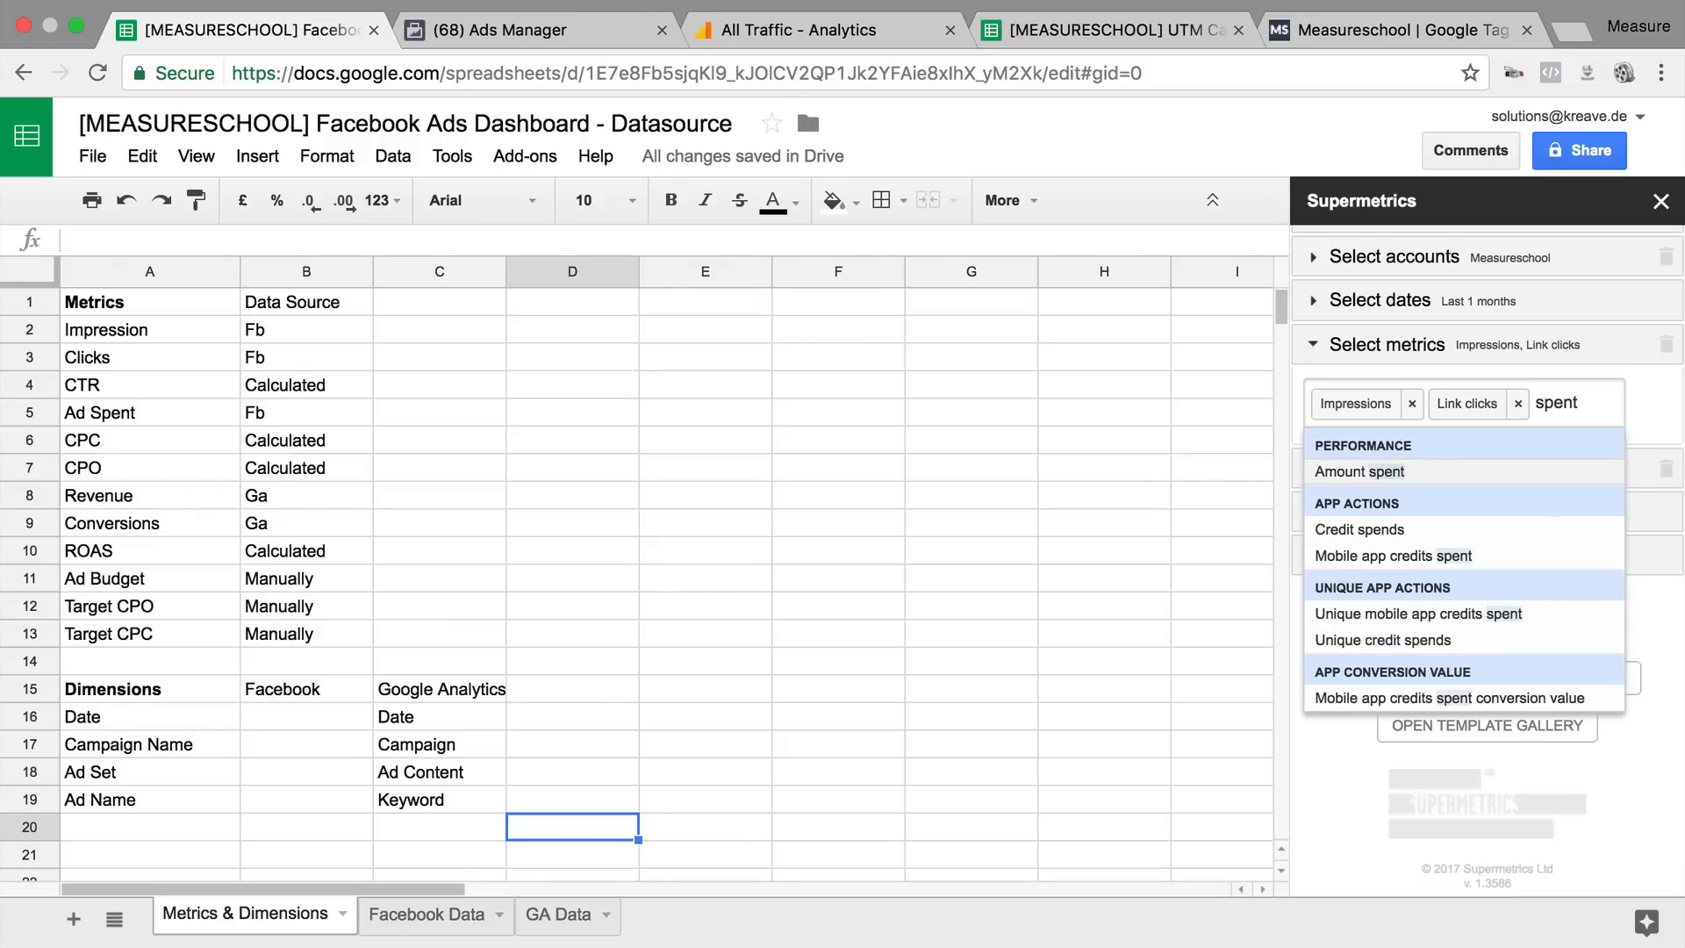
pyautogui.click(1324, 474)
pyautogui.click(1668, 411)
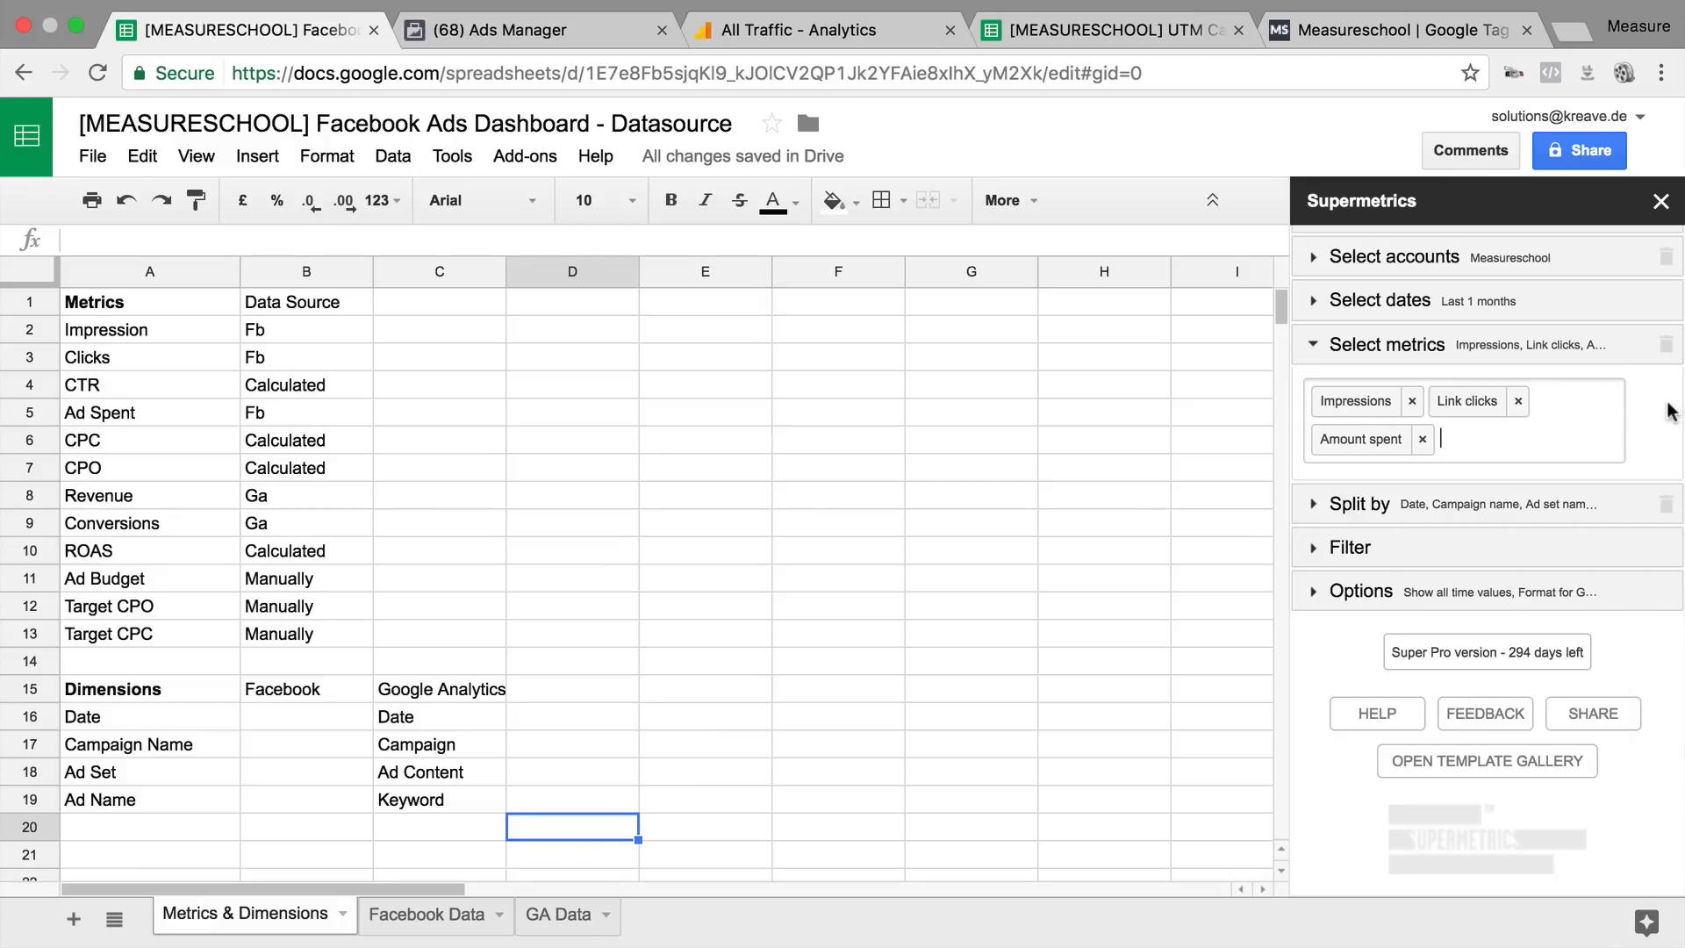
pyautogui.click(1668, 411)
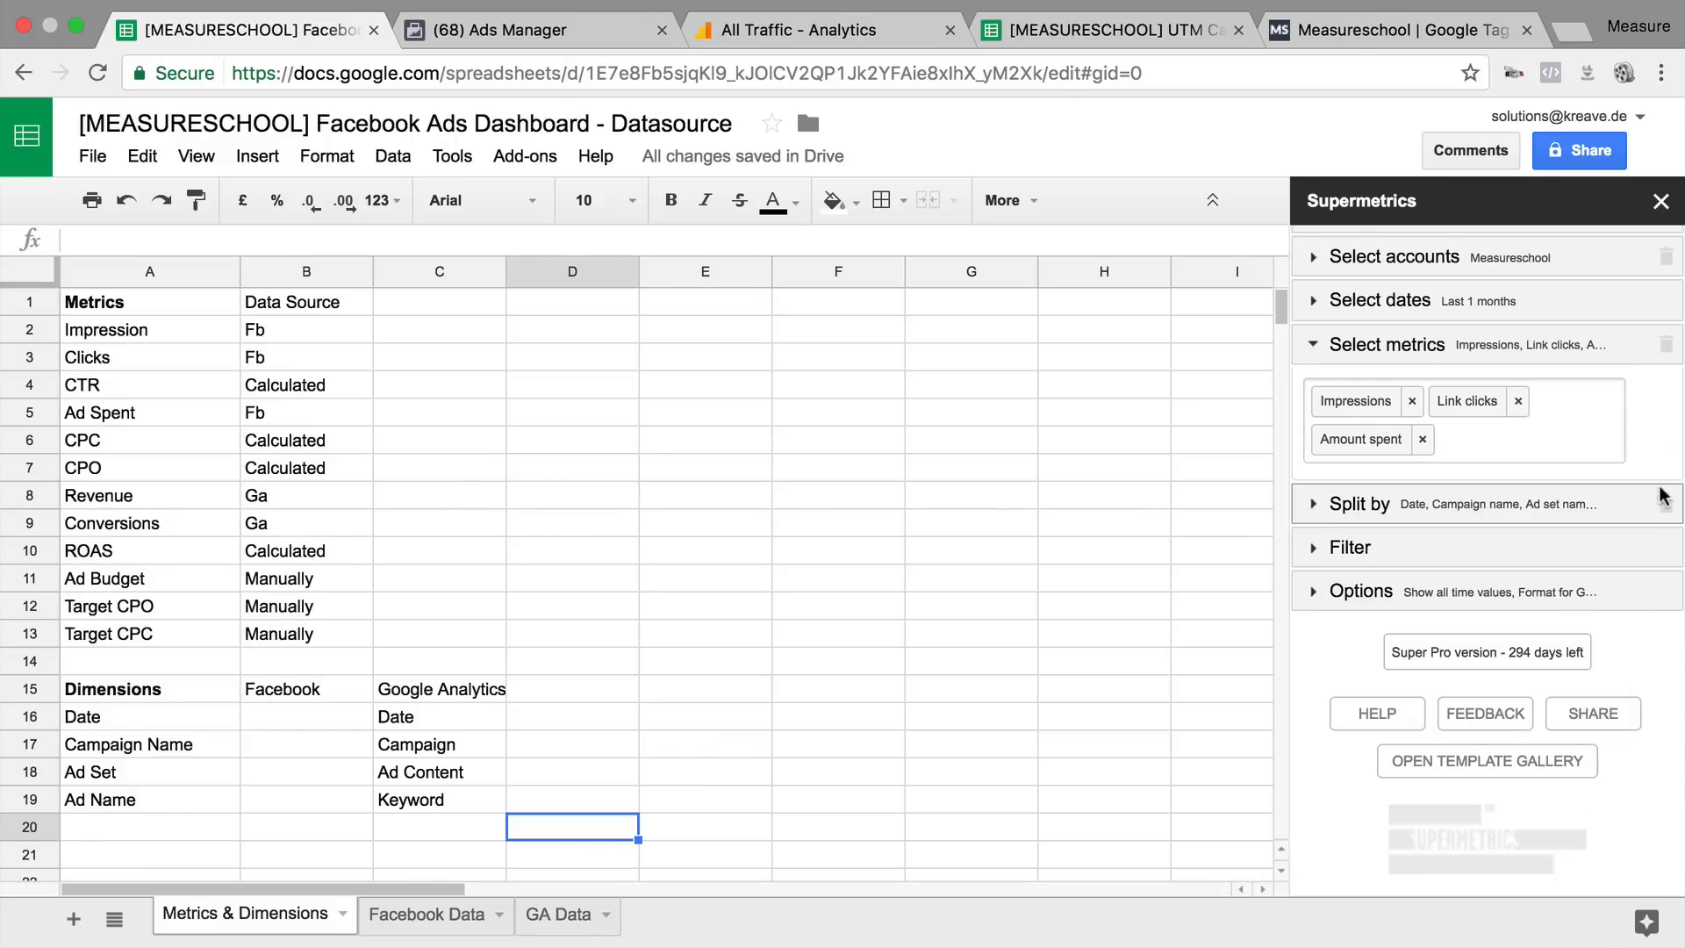
# Step: Clear the preset split dimensions and split the query's rows by Date and Campaign name
pyautogui.click(1311, 506)
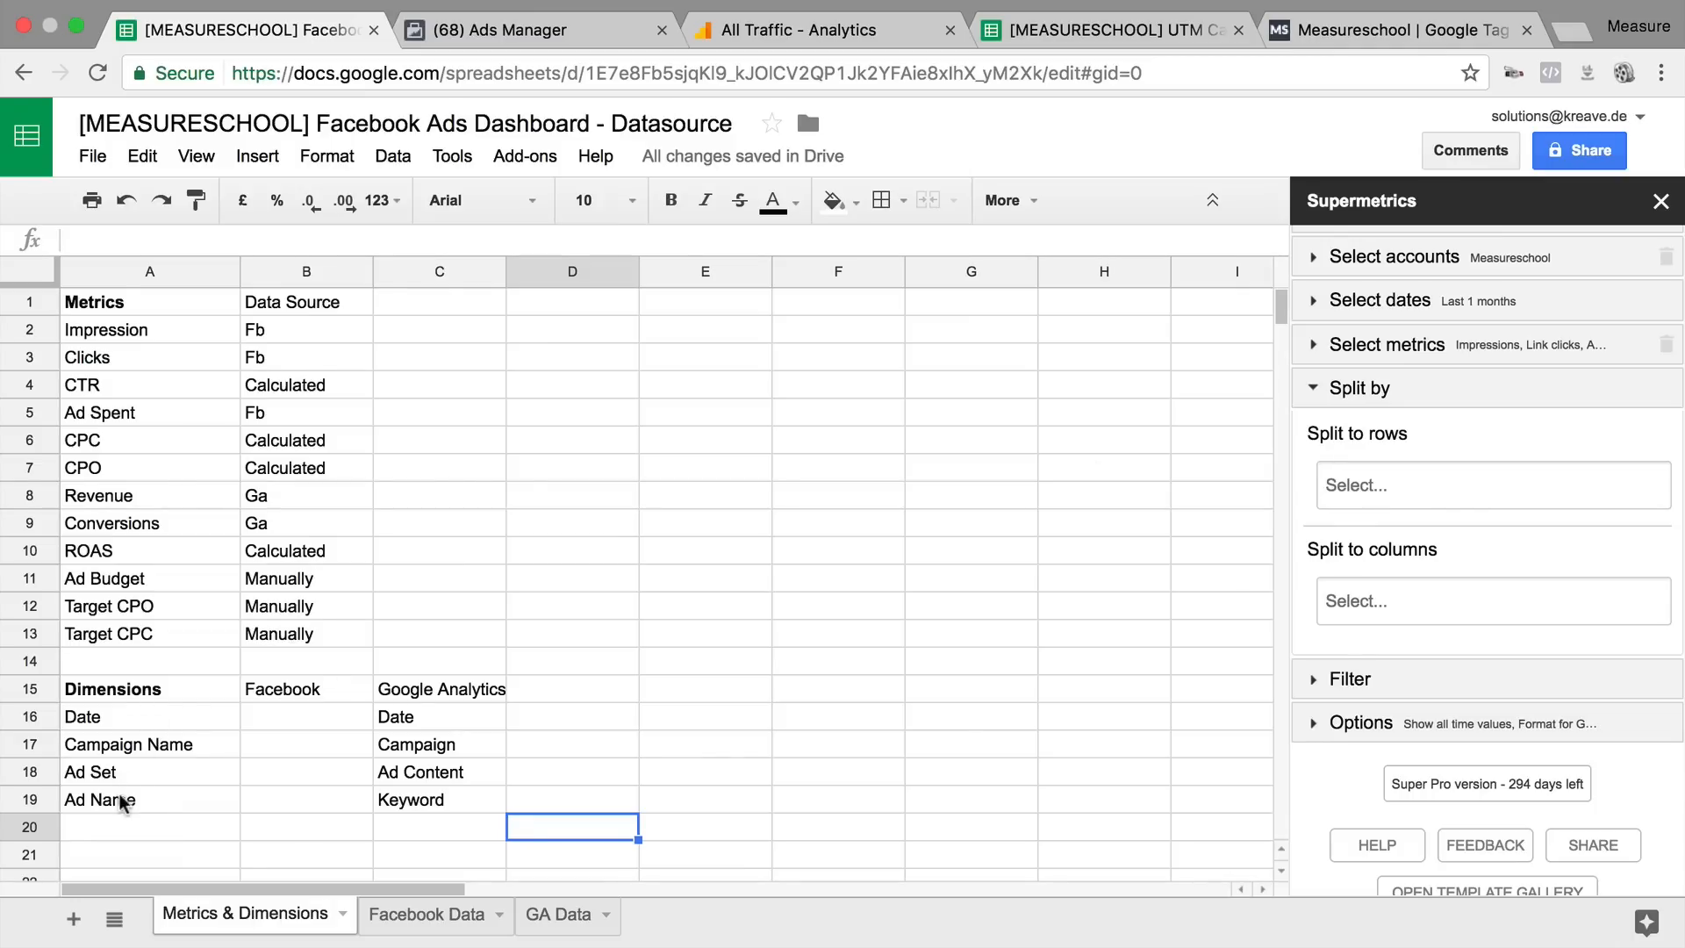
pyautogui.click(1406, 496)
pyautogui.write('data')
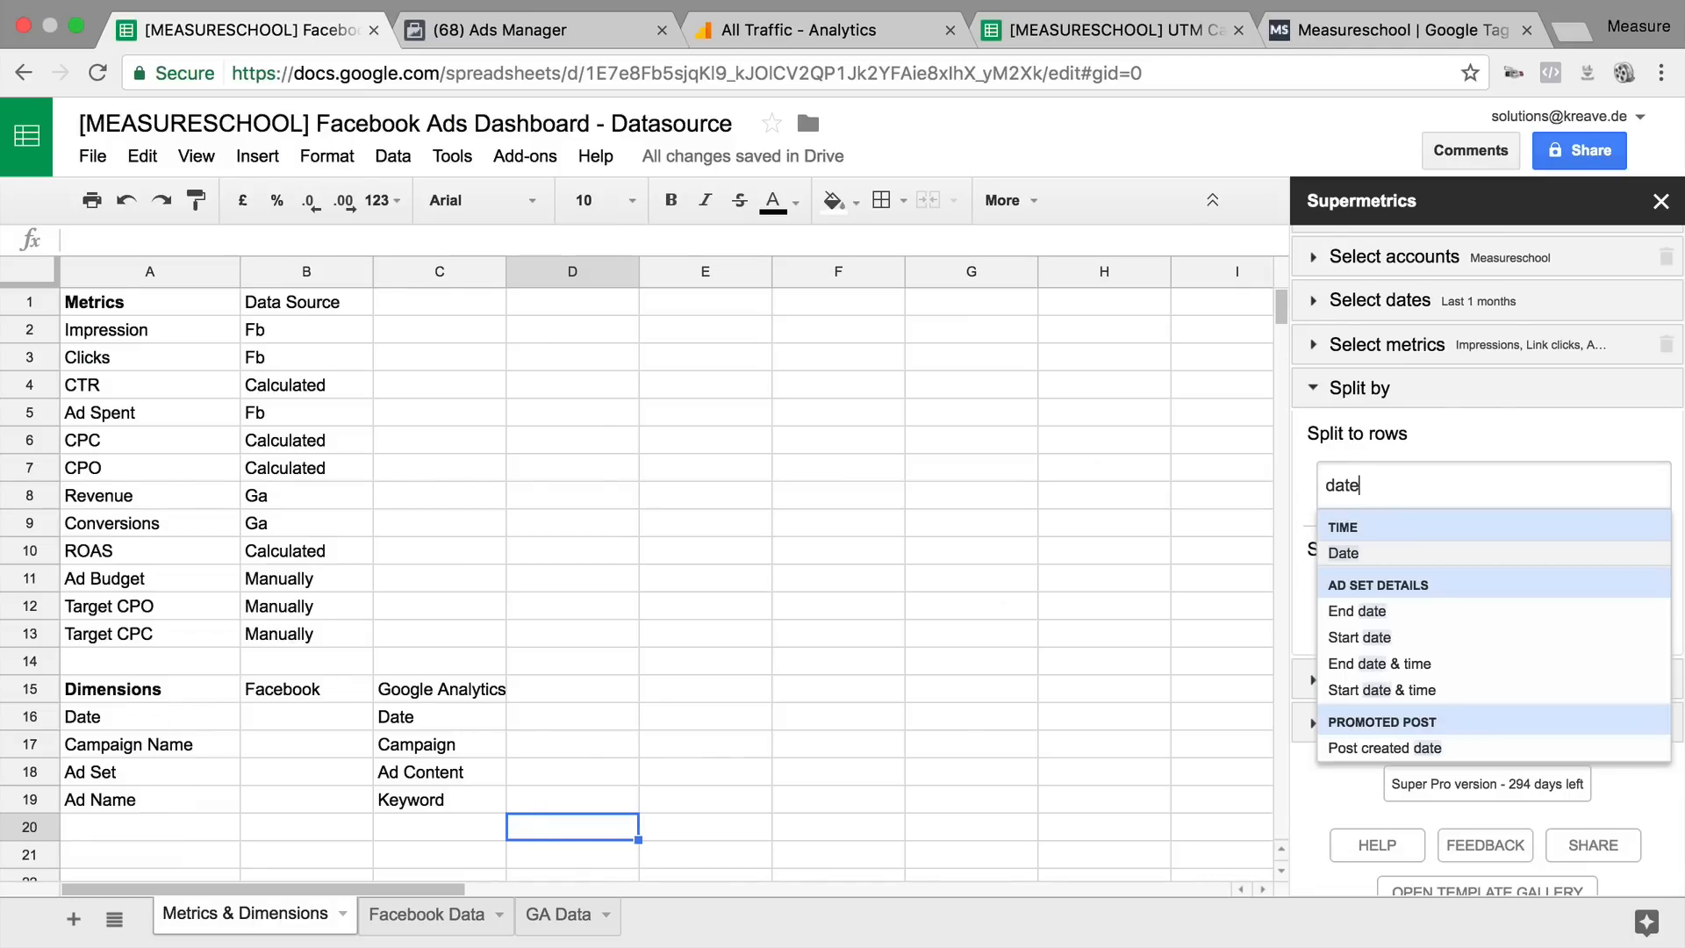
pyautogui.click(1380, 555)
pyautogui.write('camp')
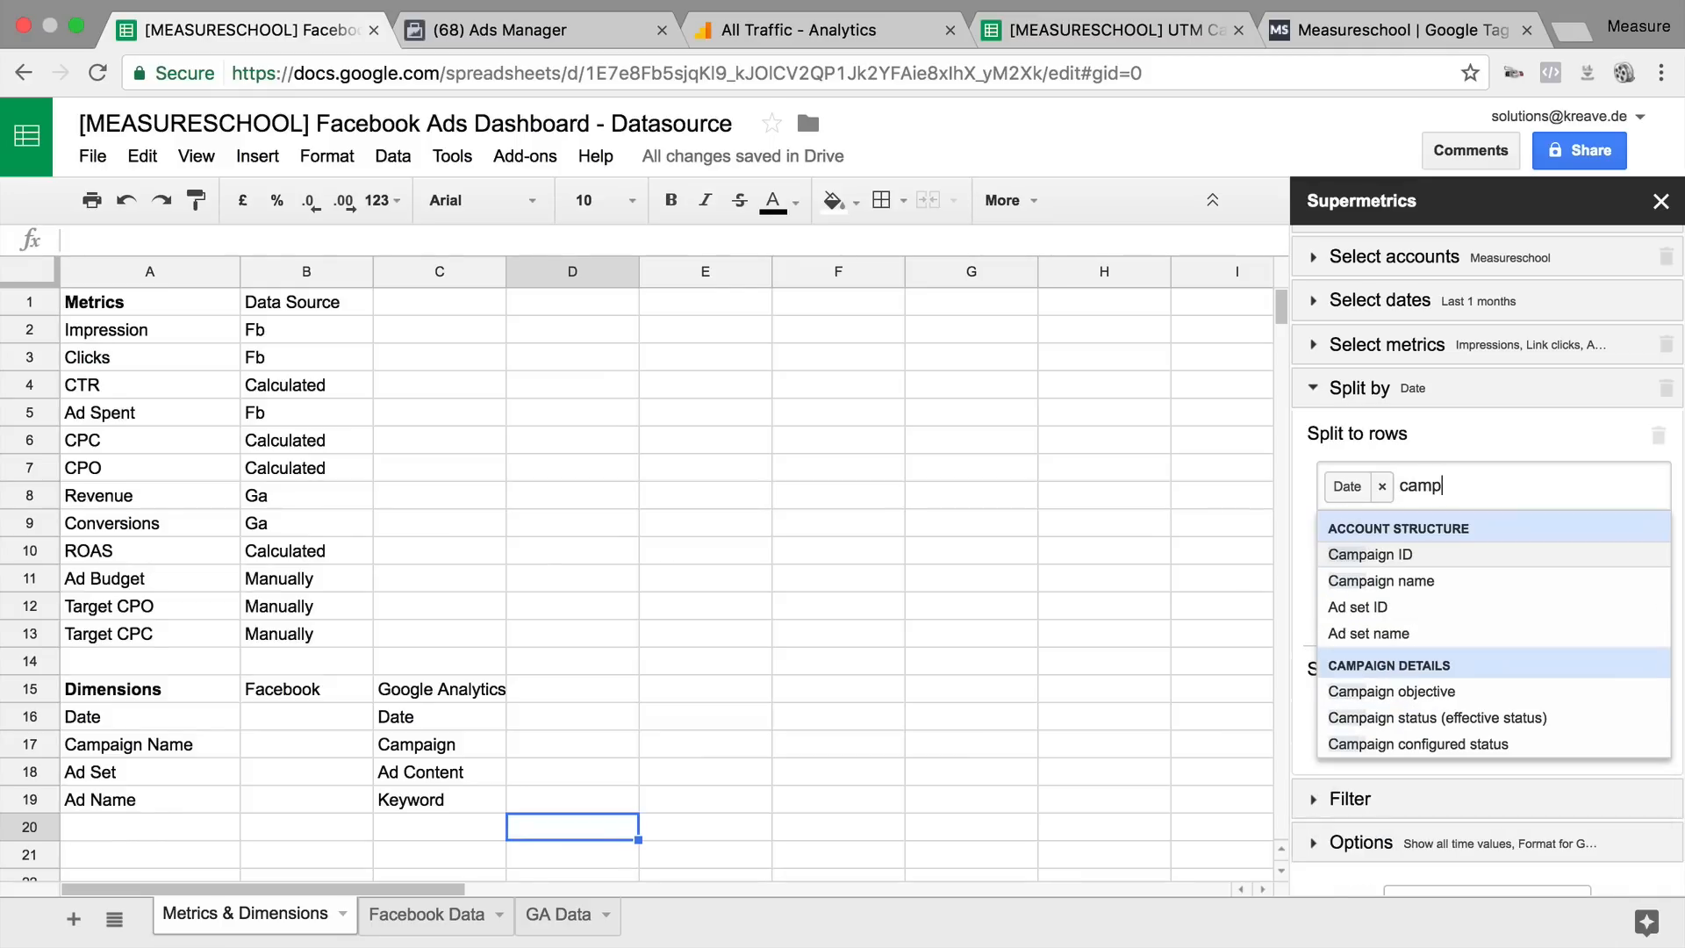
pyautogui.click(1380, 576)
# Step: Add Ad set name and Ad name as further row dimensions of the query
pyautogui.write('ad')
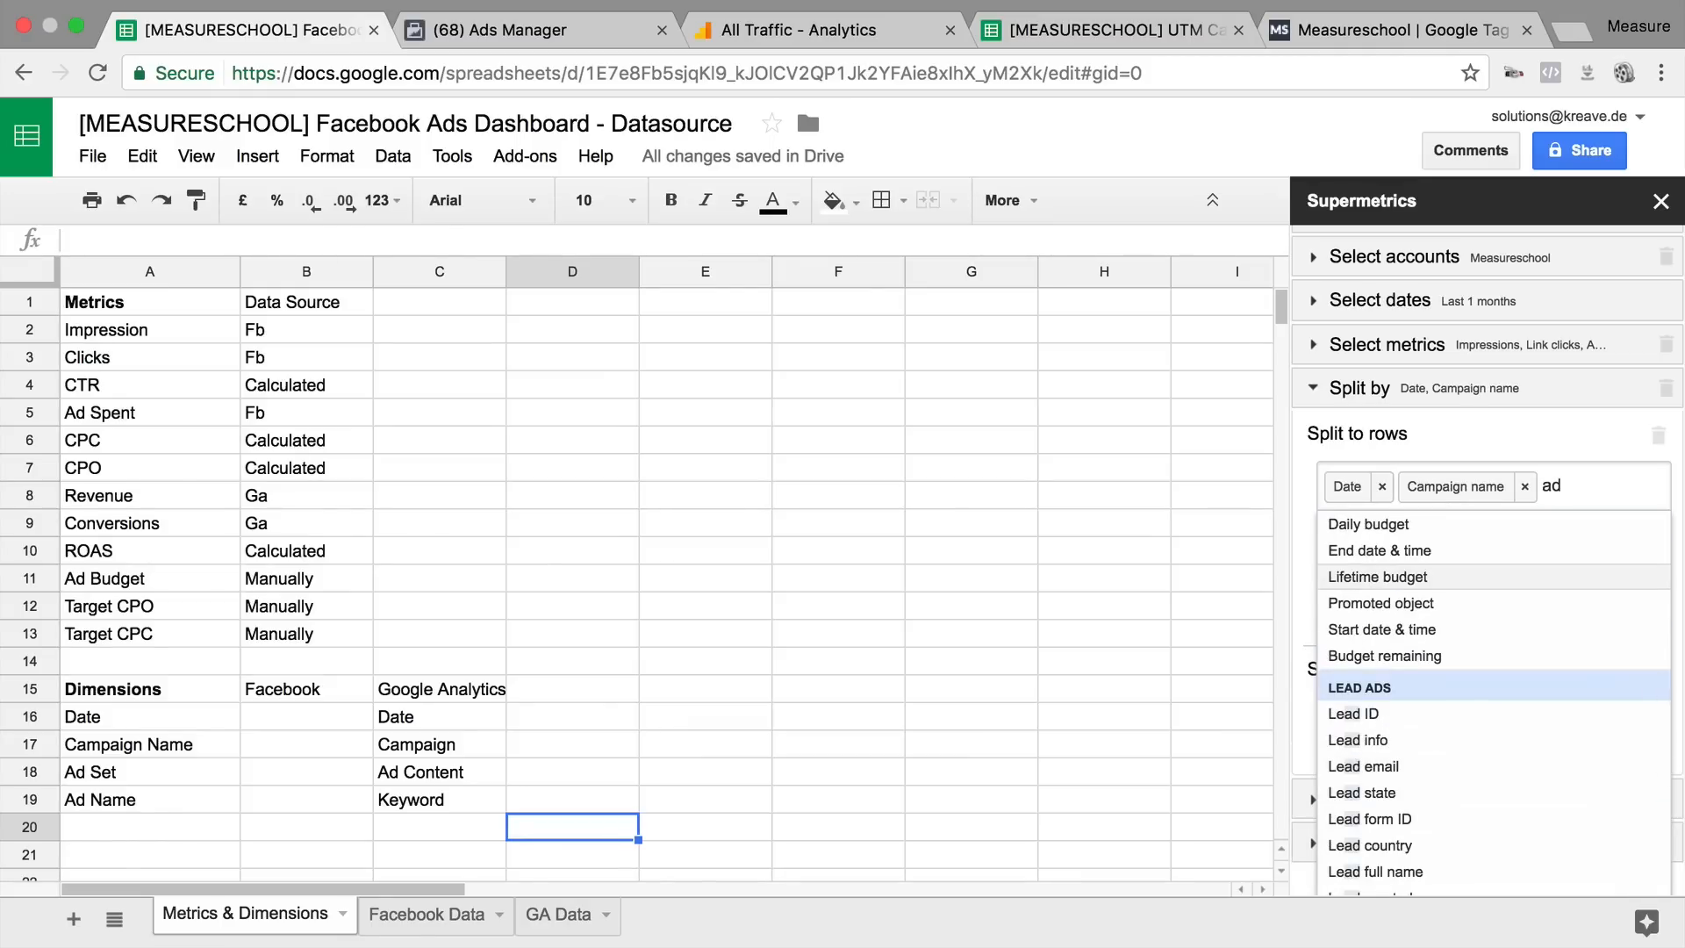
pyautogui.write(' set nam')
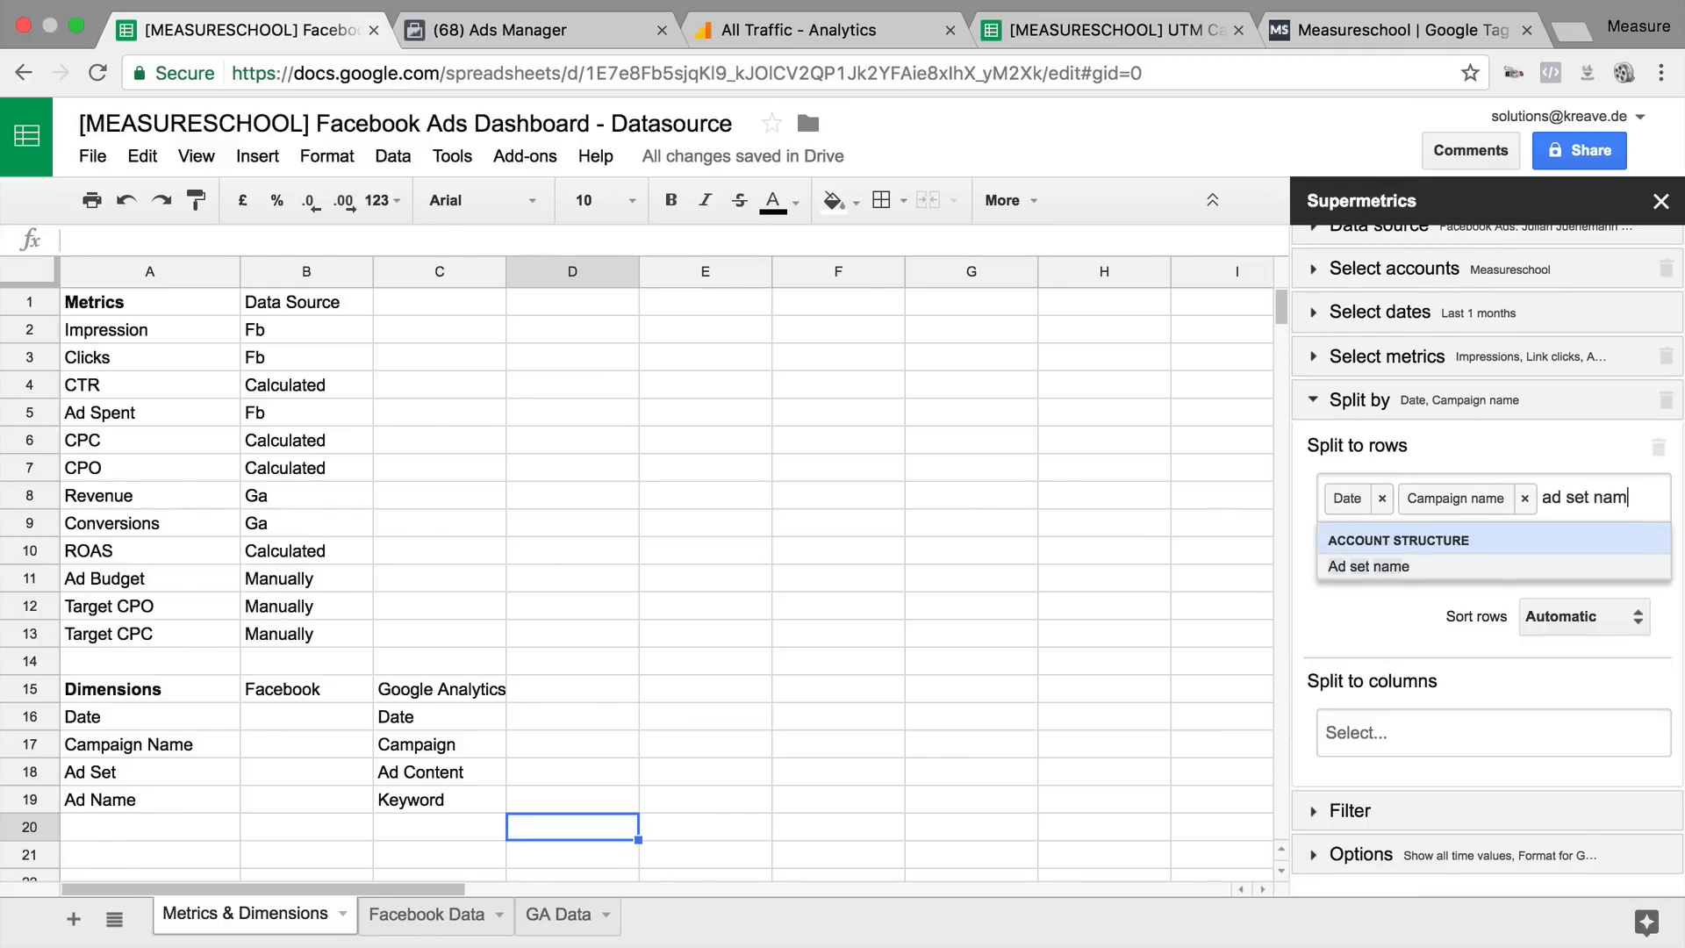
pyautogui.click(1358, 572)
pyautogui.click(1361, 567)
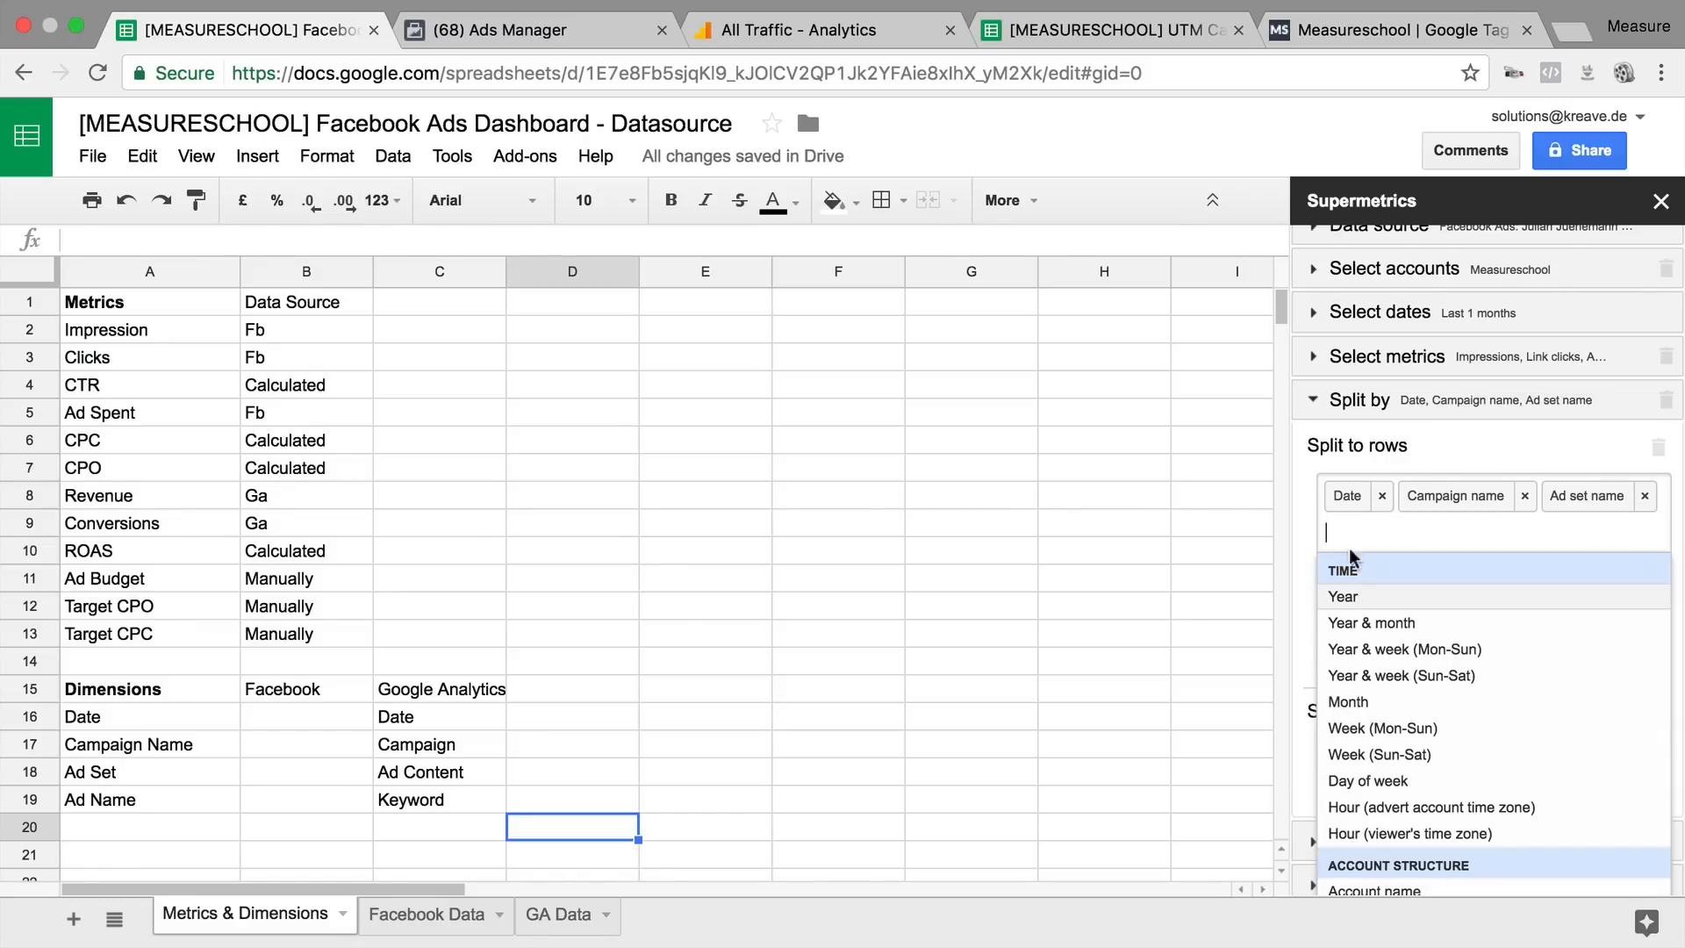
pyautogui.write('ad')
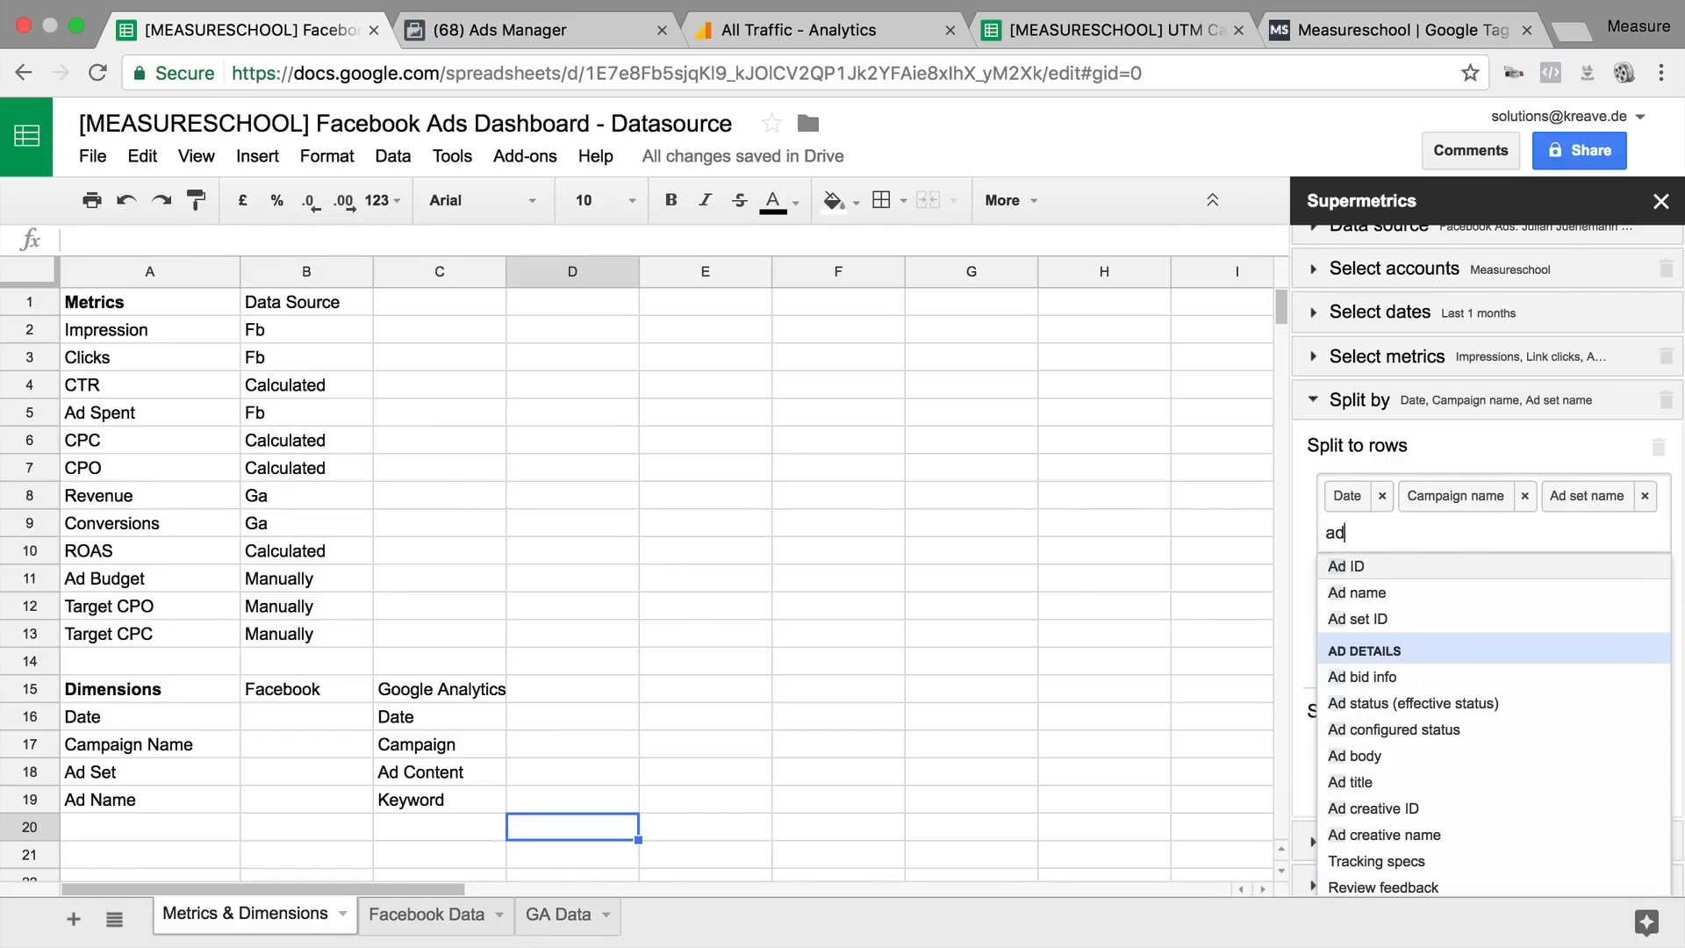
pyautogui.click(1357, 593)
pyautogui.click(1483, 451)
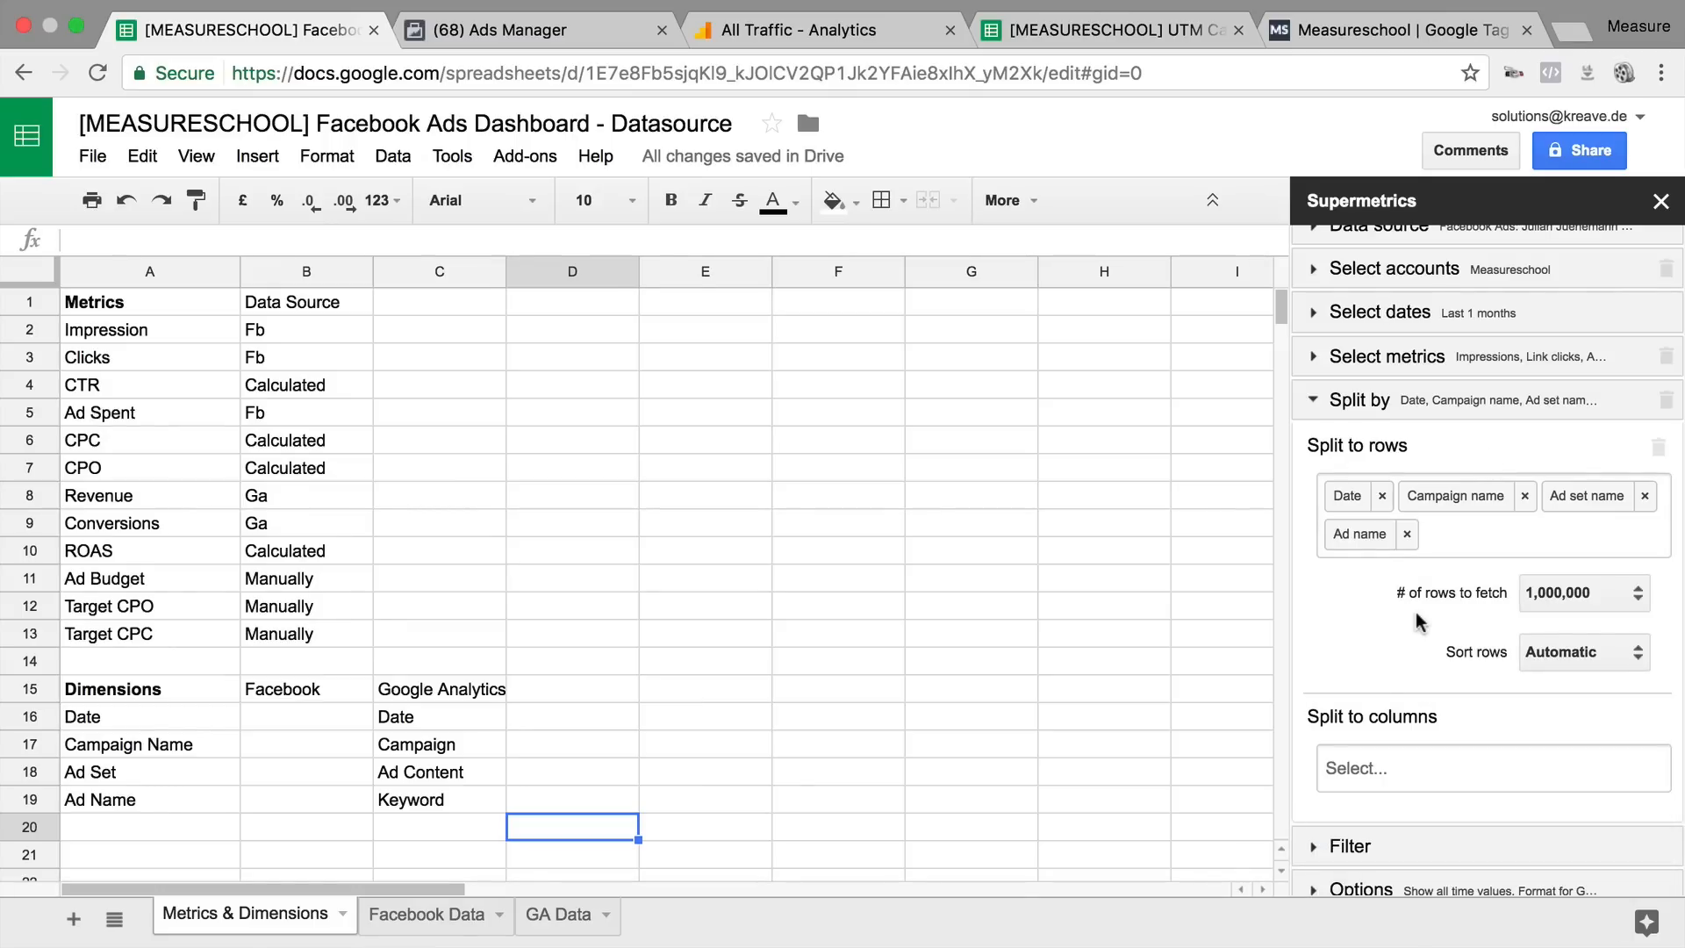
# Step: Keep the number of rows to fetch at 1,000,000 and sort the rows by Date
pyautogui.click(1556, 598)
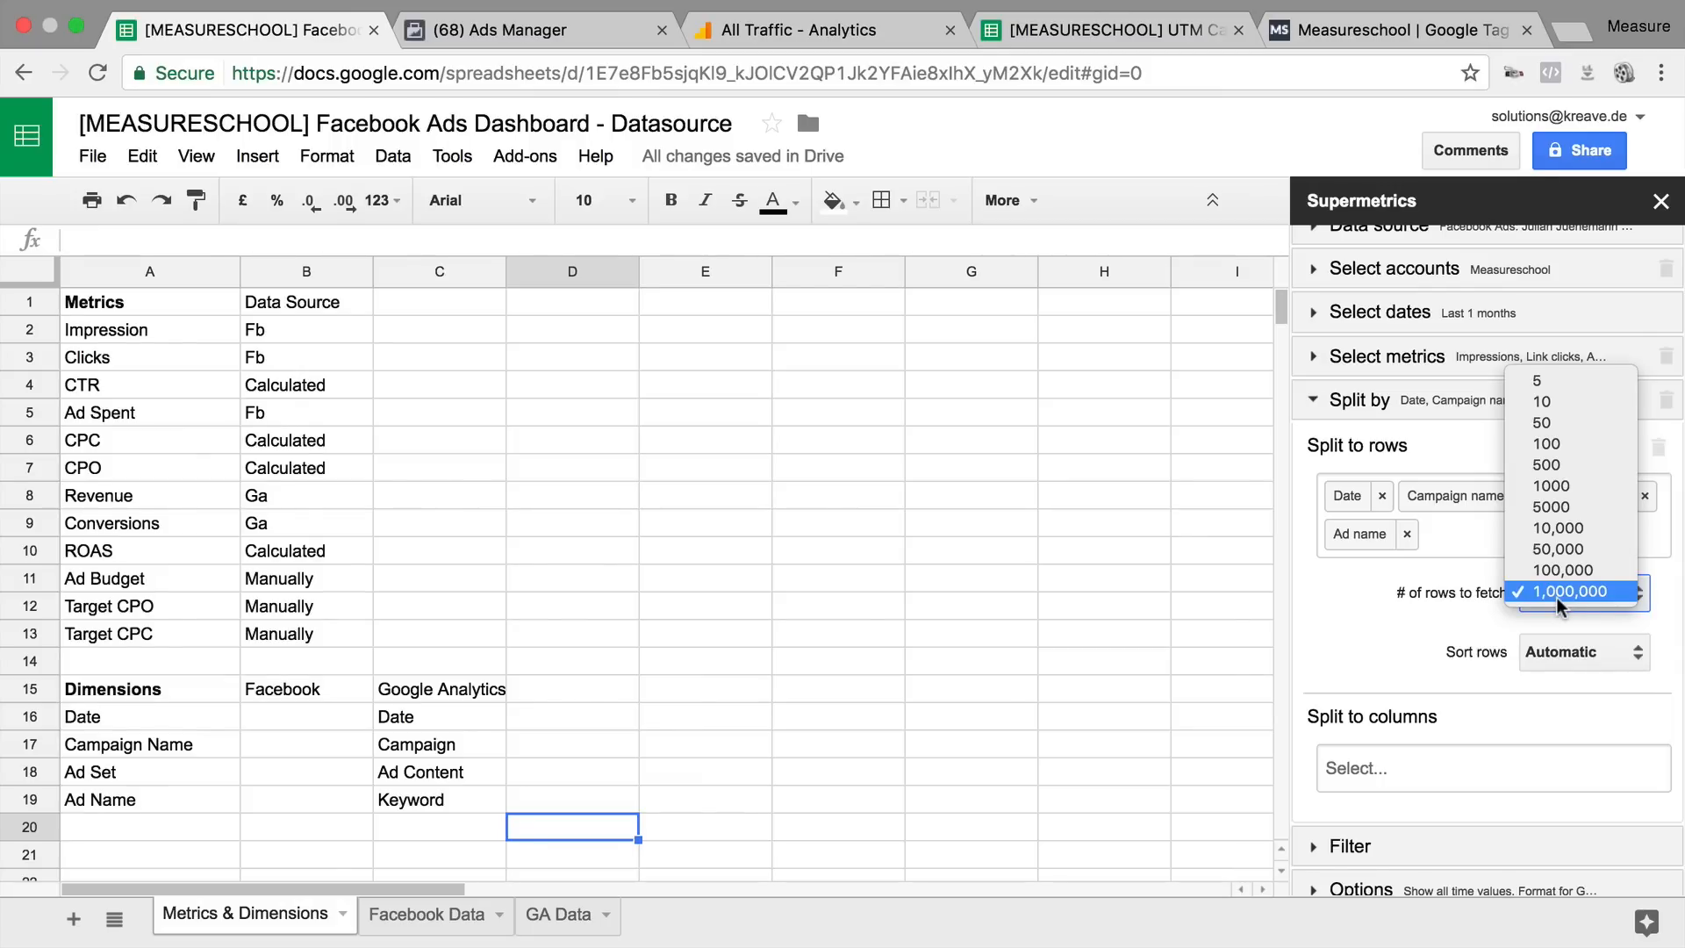
pyautogui.click(1556, 598)
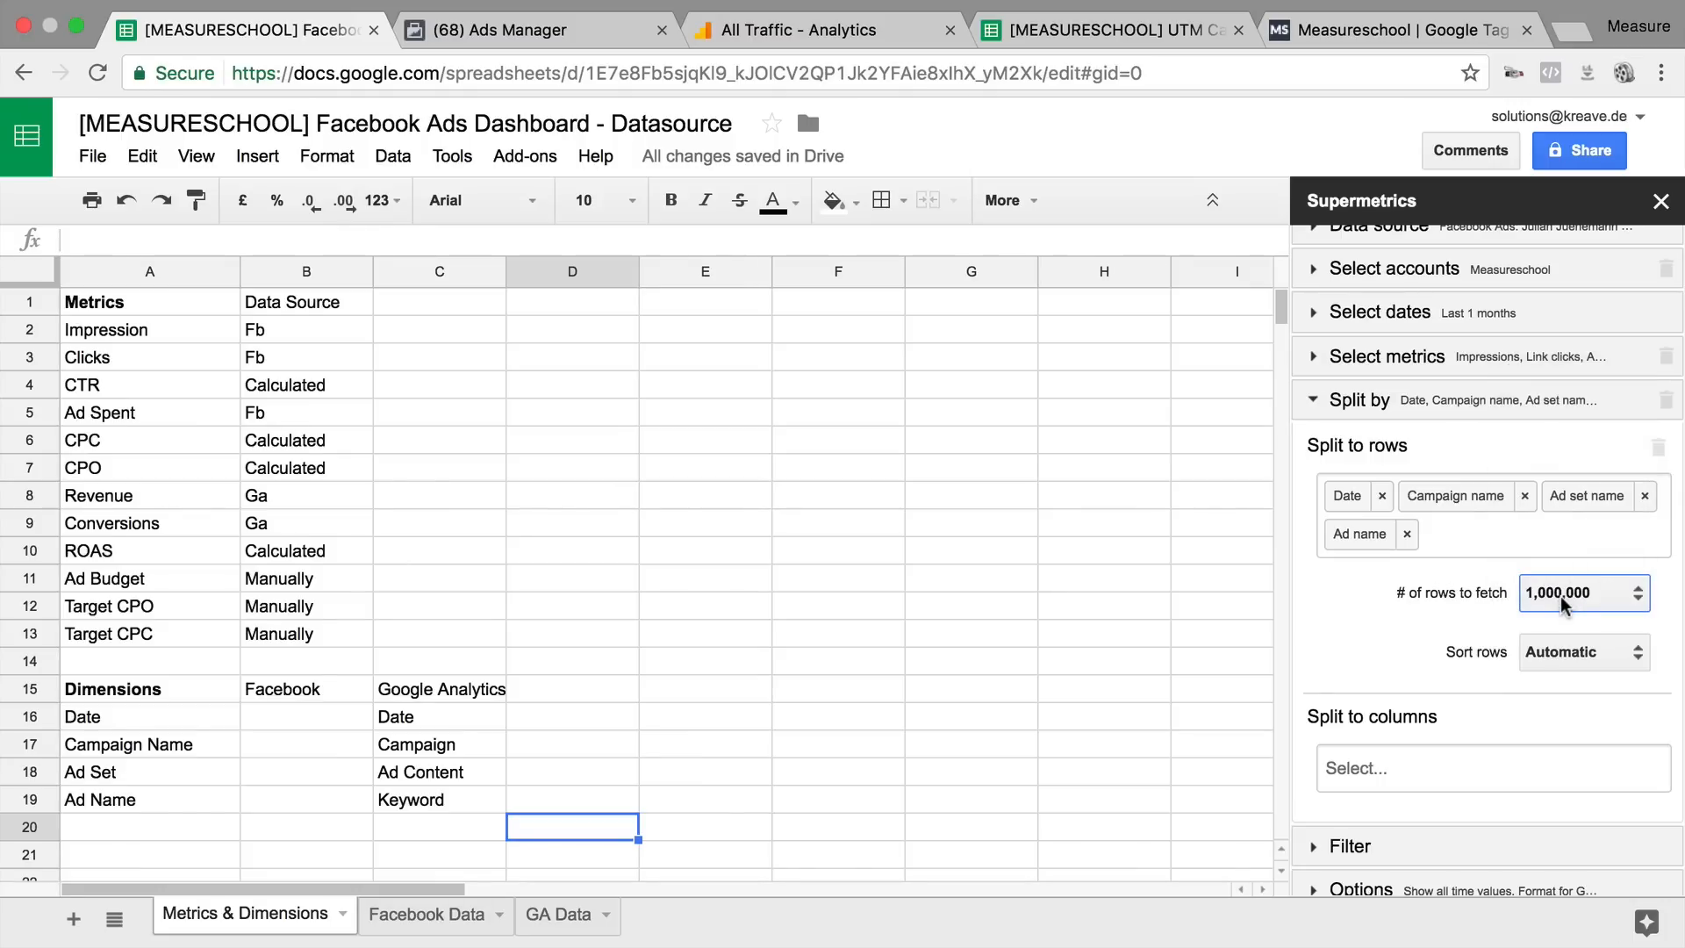
pyautogui.click(1560, 650)
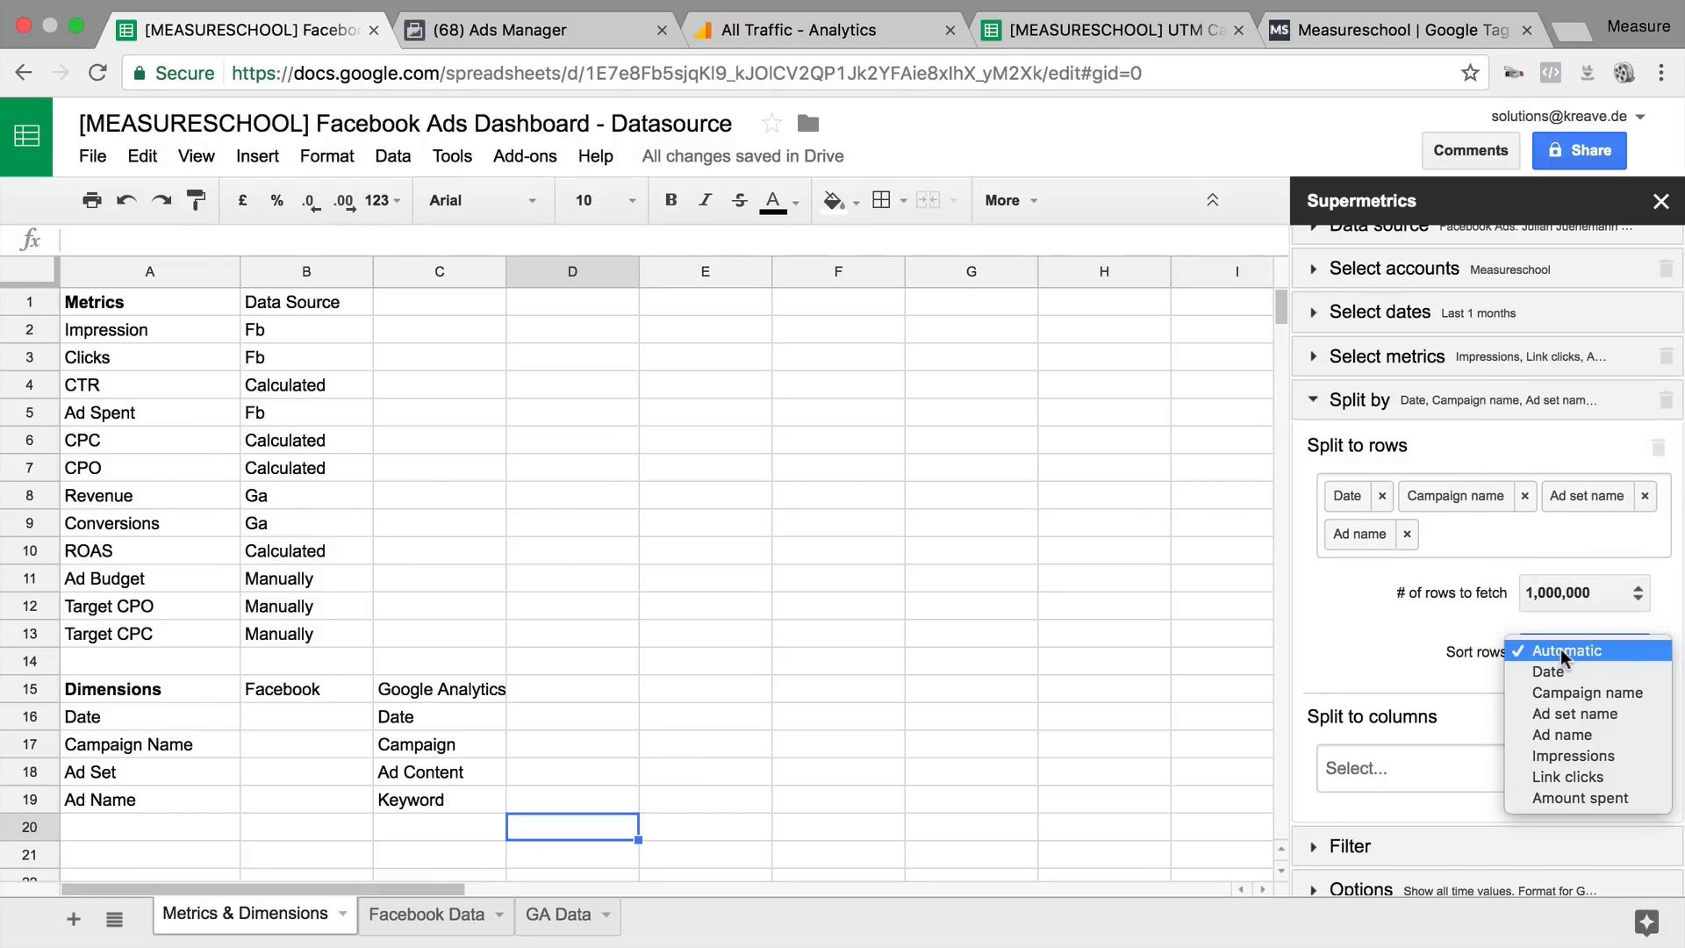
pyautogui.click(1560, 666)
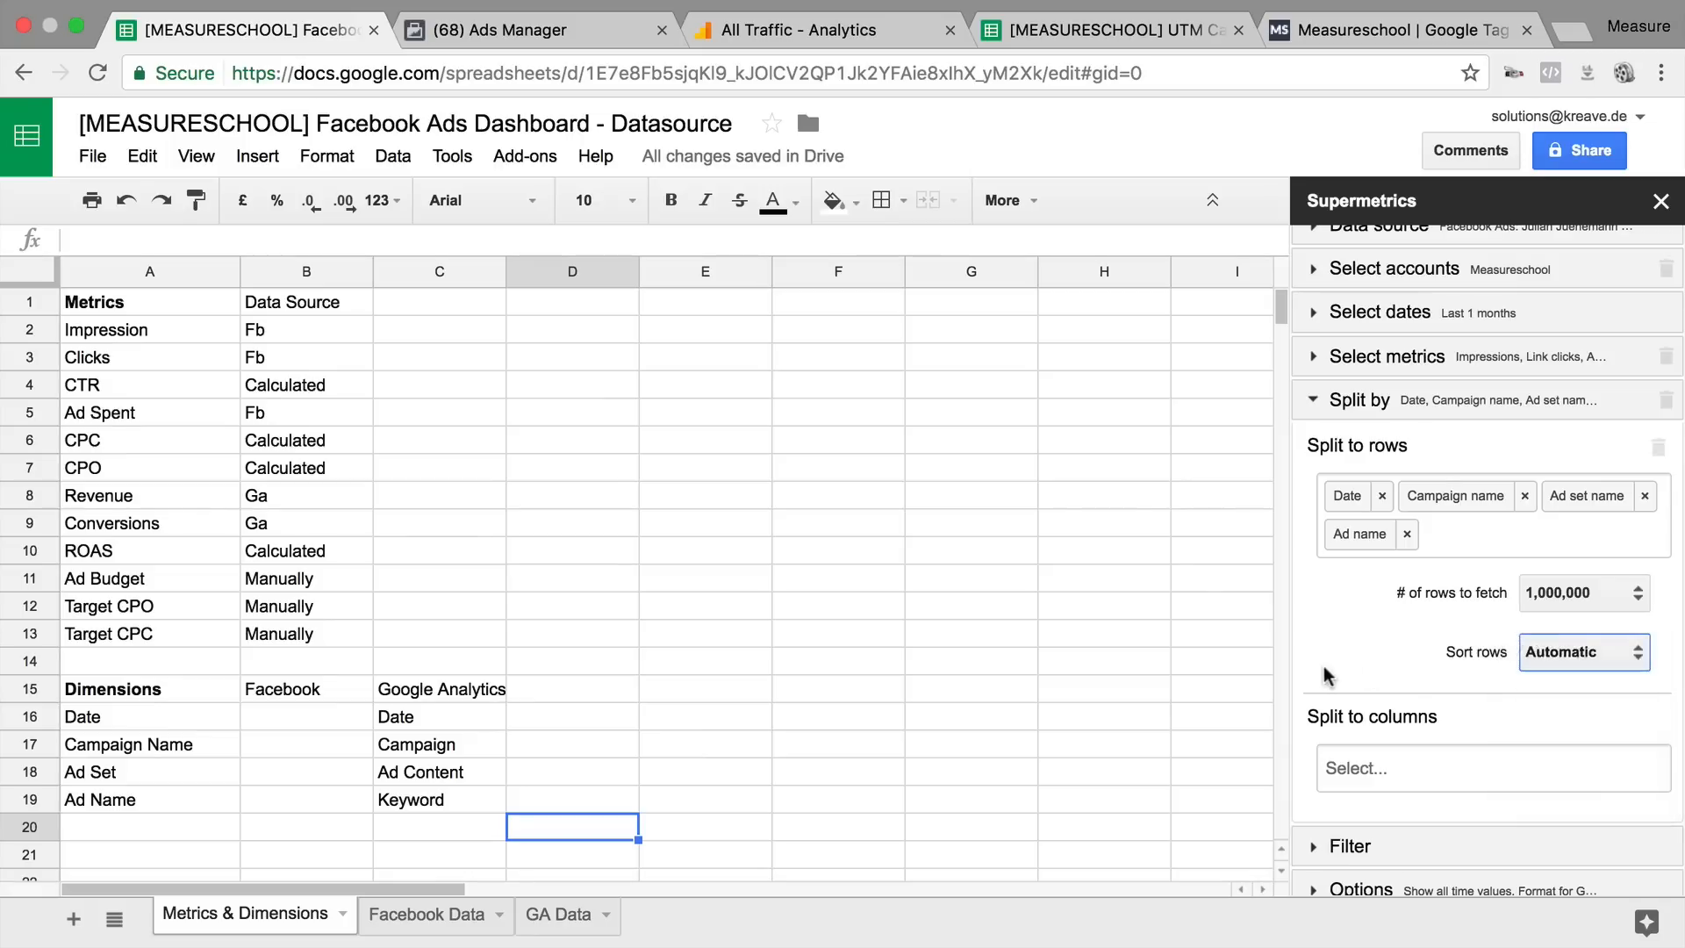
pyautogui.scroll(-5, 1318, 664)
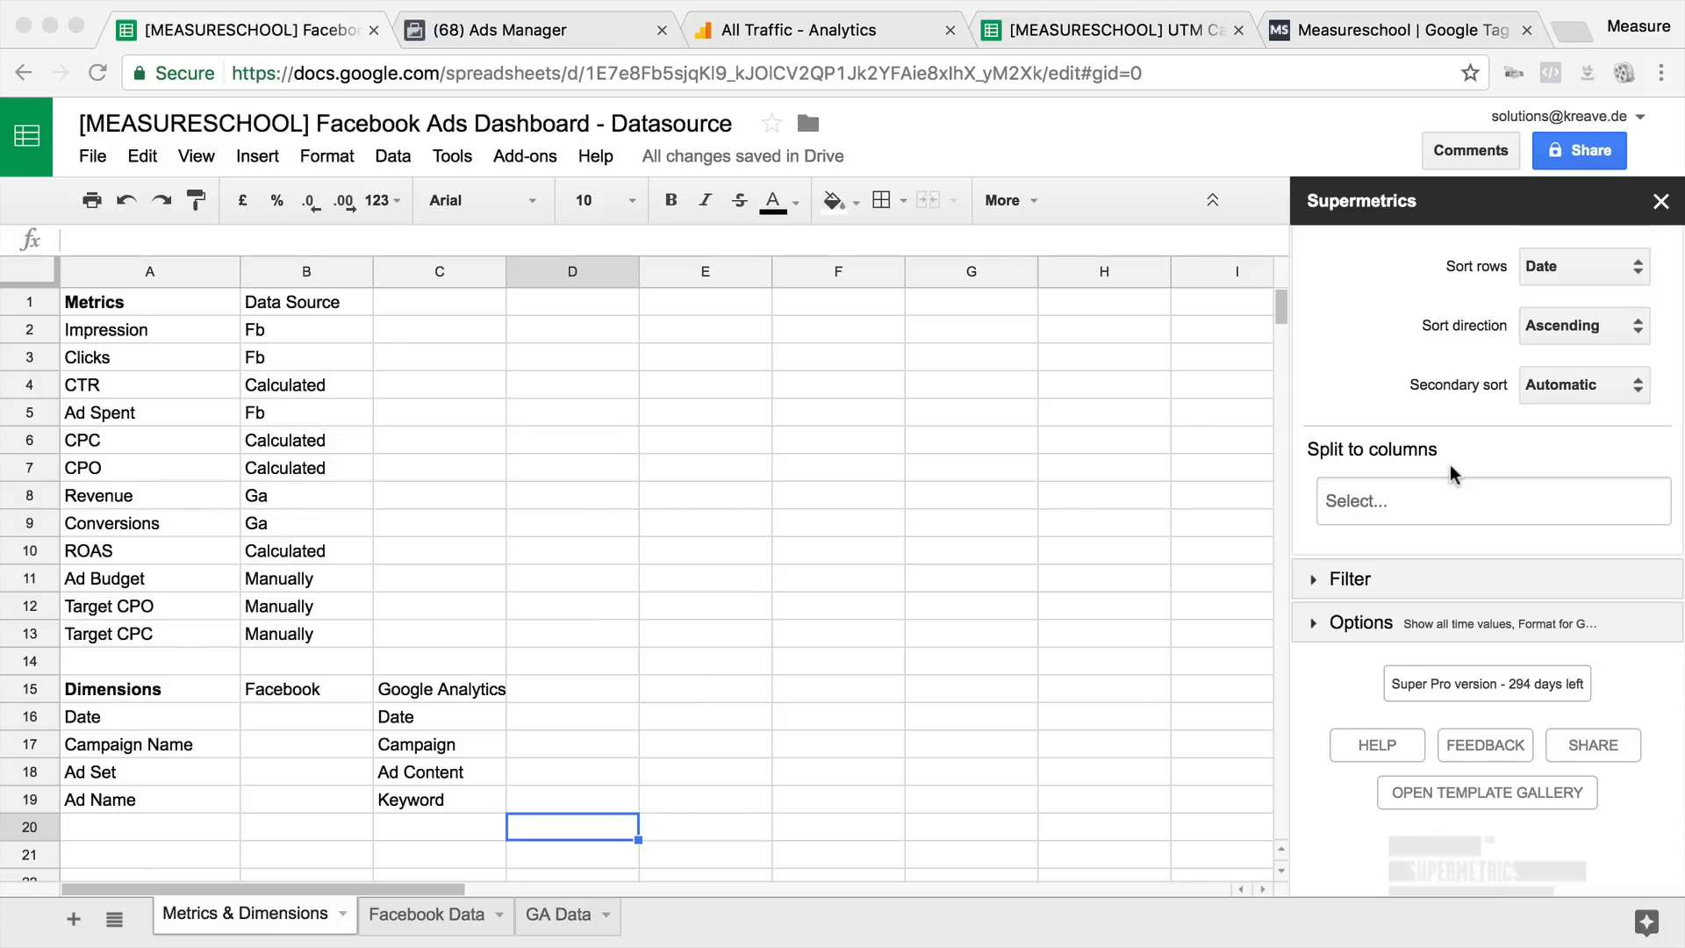
# Step: Examine the query's filter choices and its output options, such as the conversion window and Google Data Studio formatting
pyautogui.click(1313, 586)
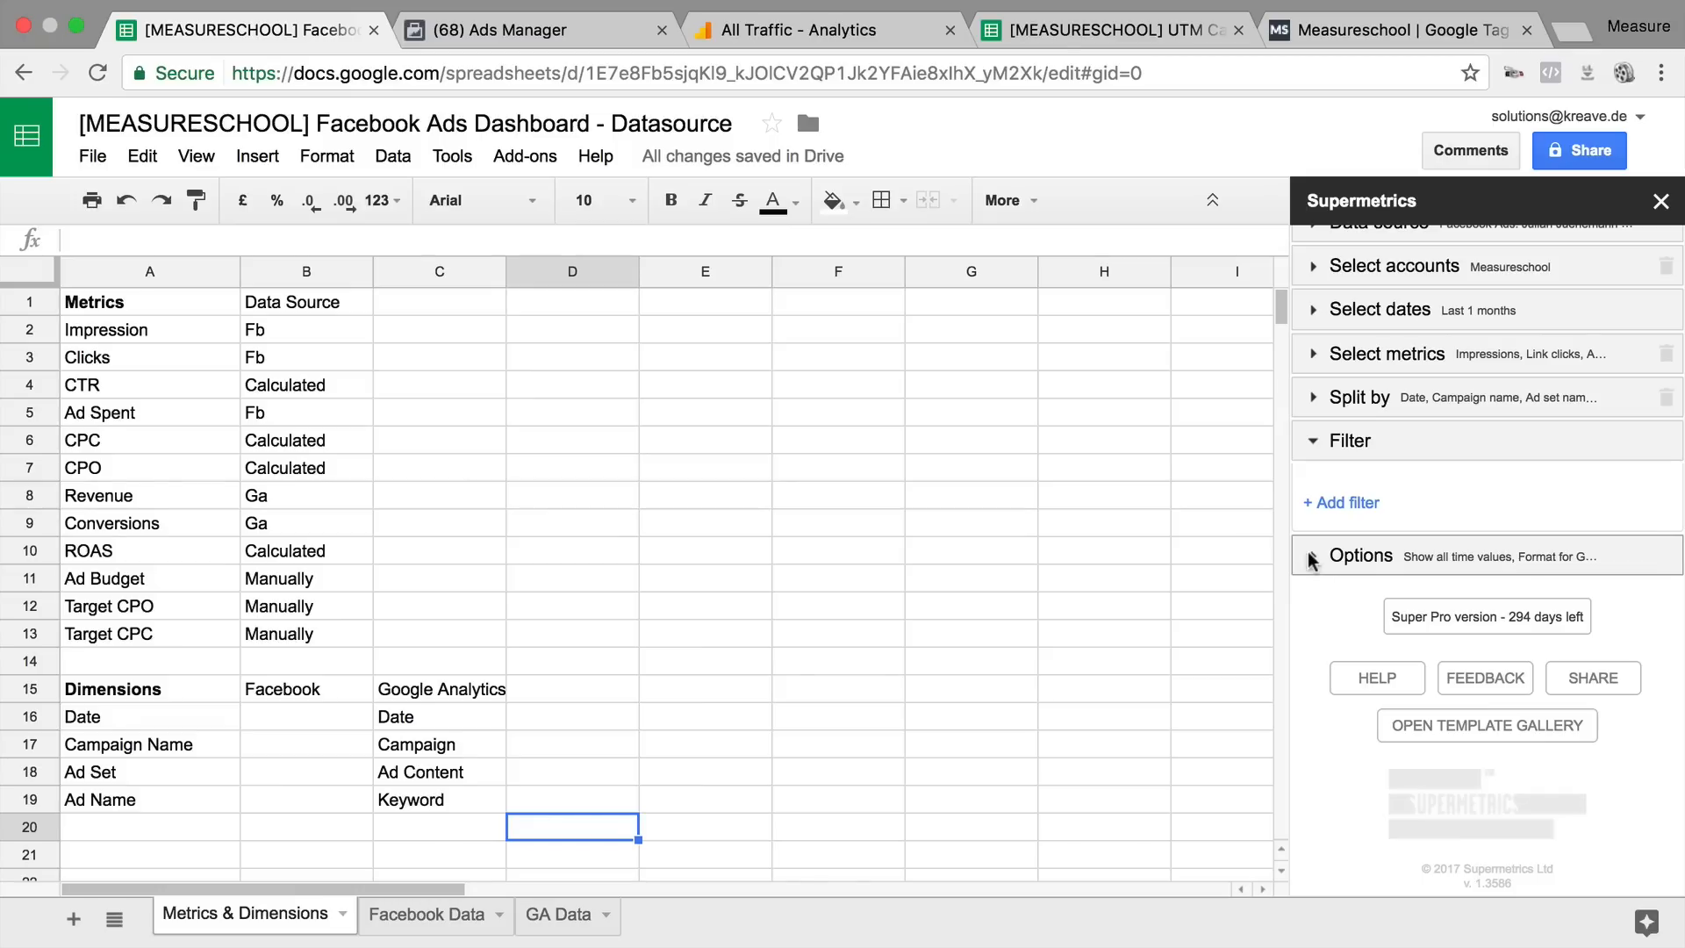
pyautogui.click(1333, 507)
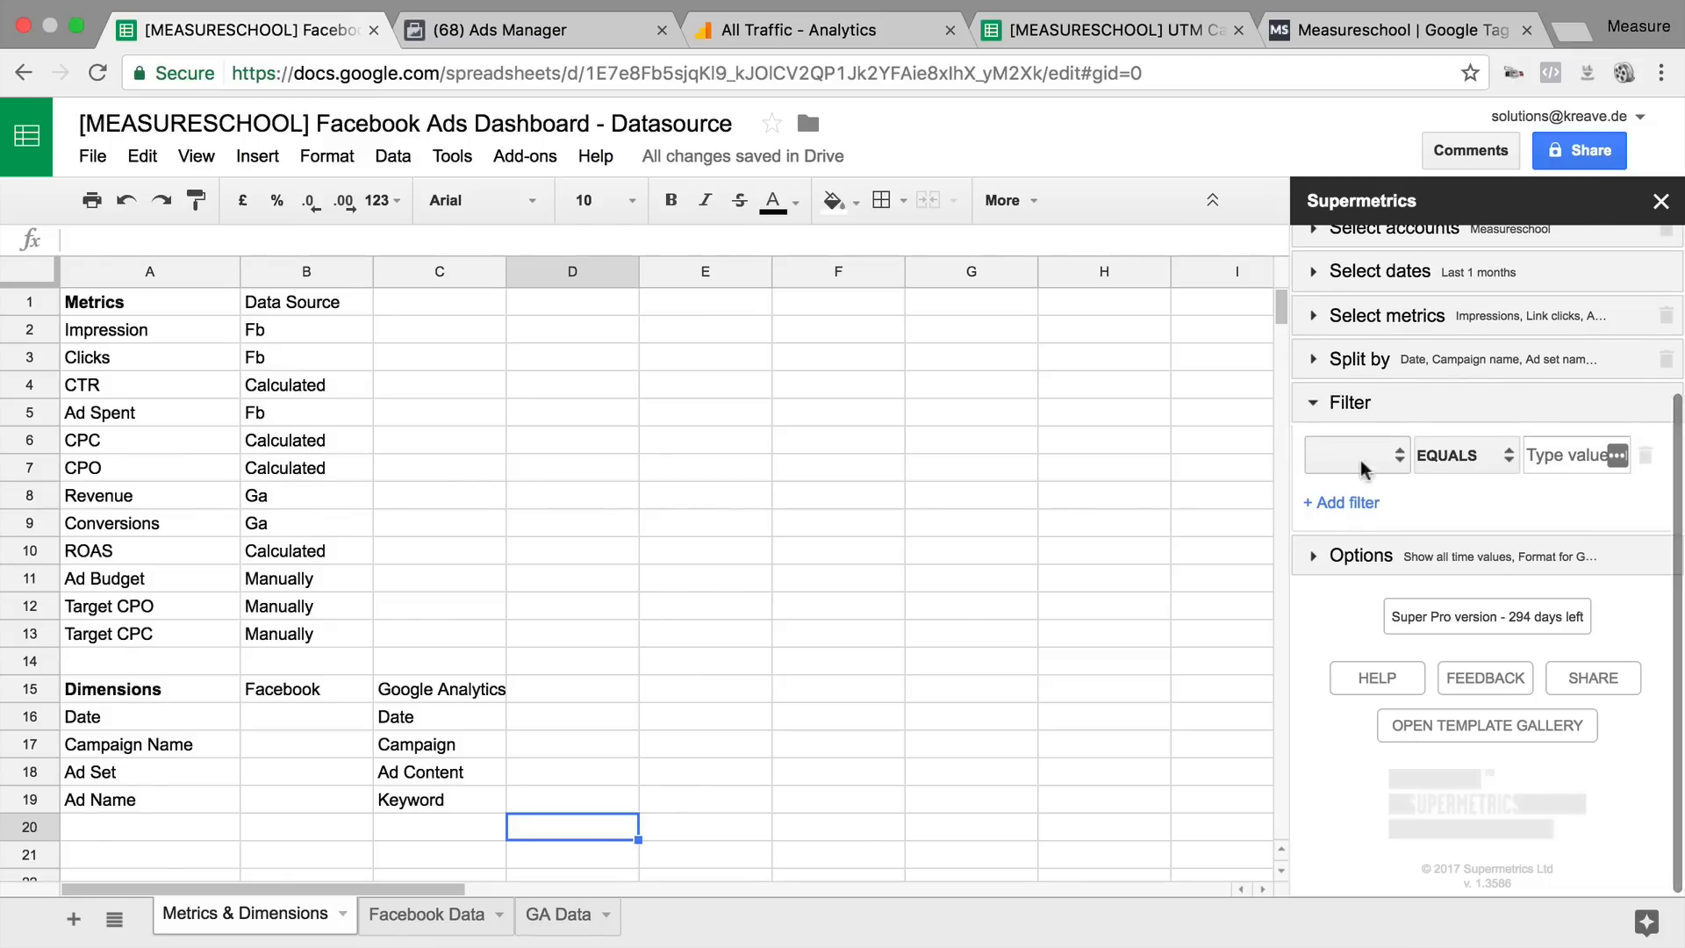
pyautogui.click(1397, 460)
pyautogui.click(1437, 387)
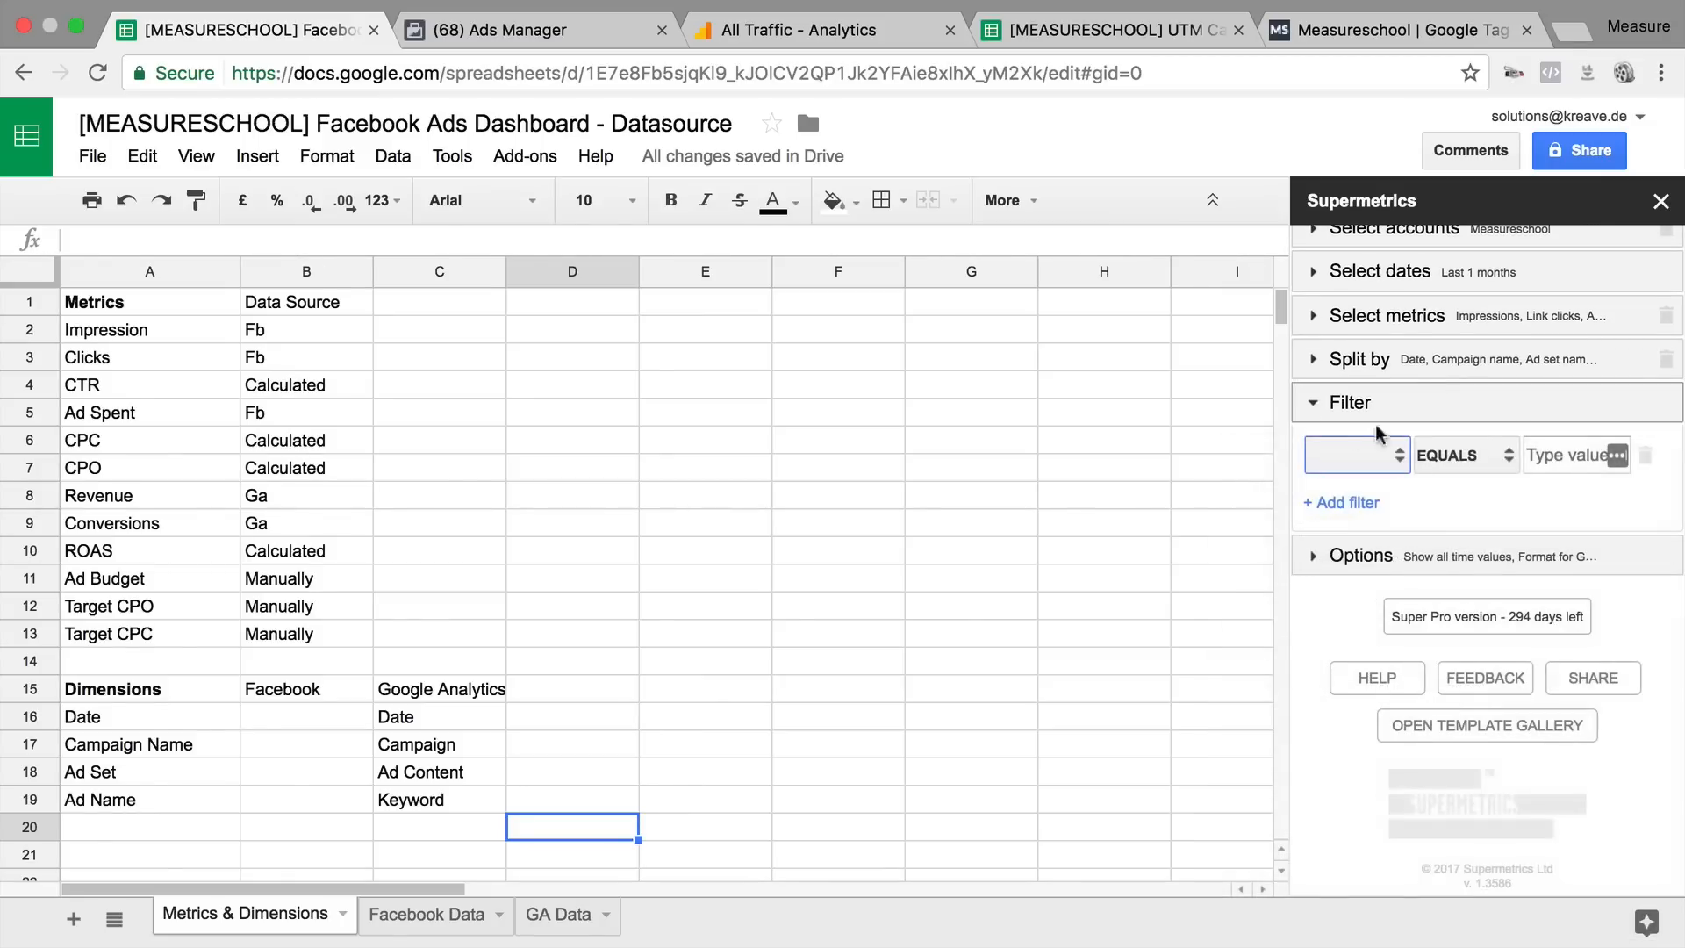
pyautogui.click(1372, 416)
pyautogui.click(1308, 558)
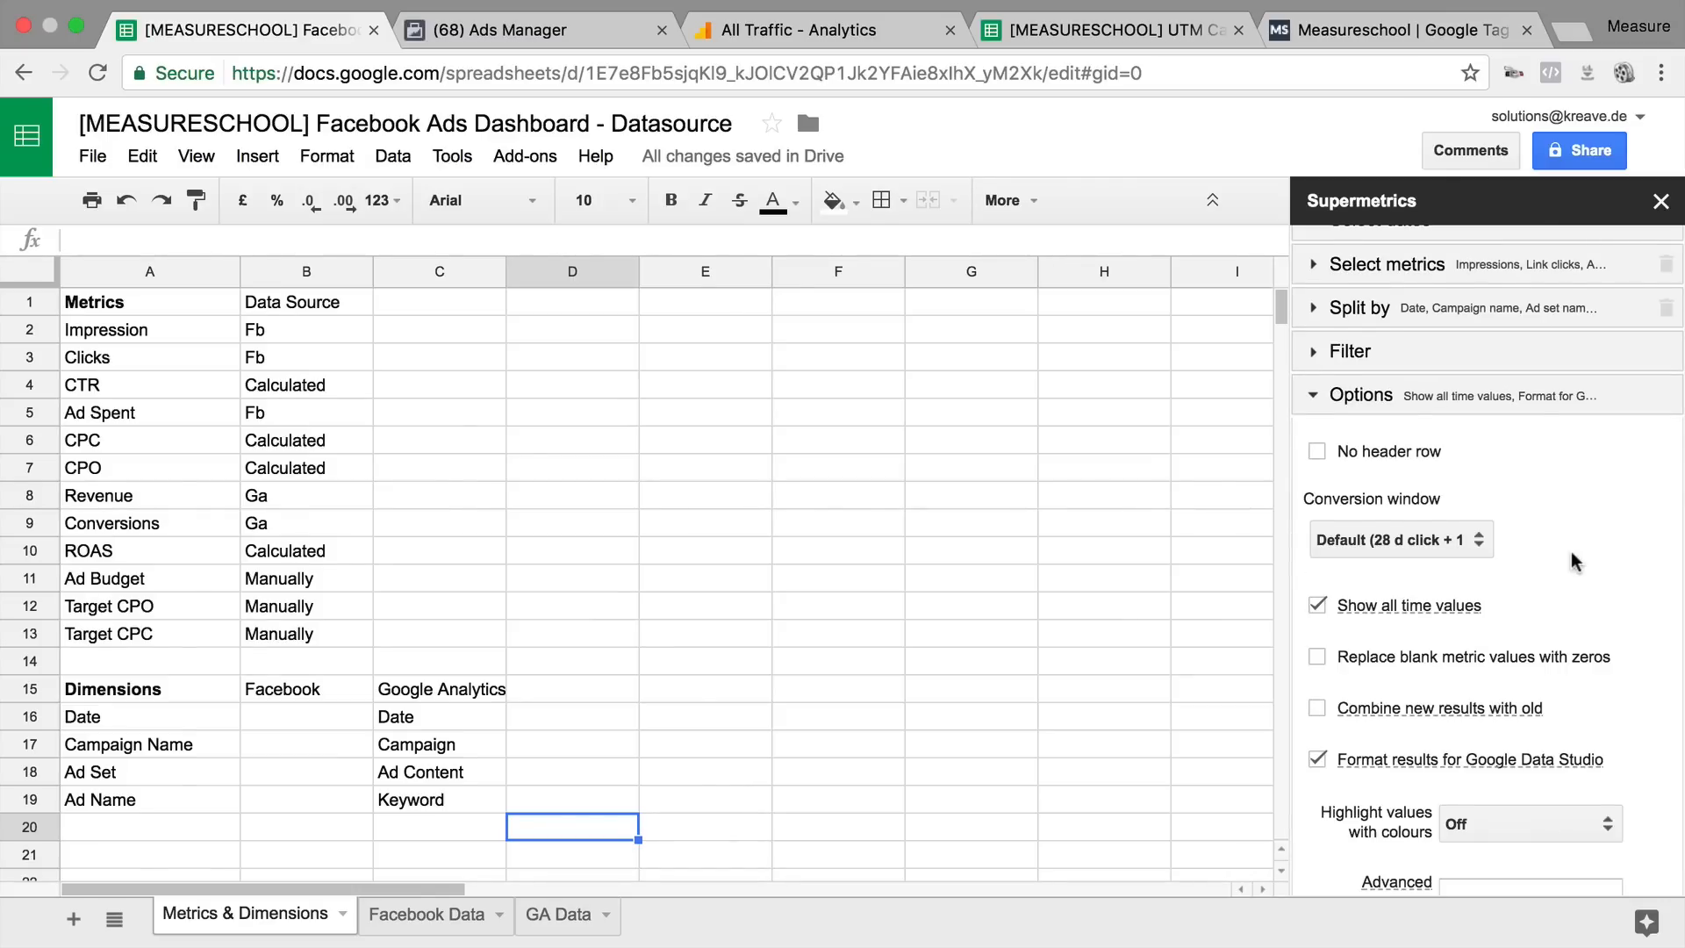
pyautogui.scroll(-1, 1571, 561)
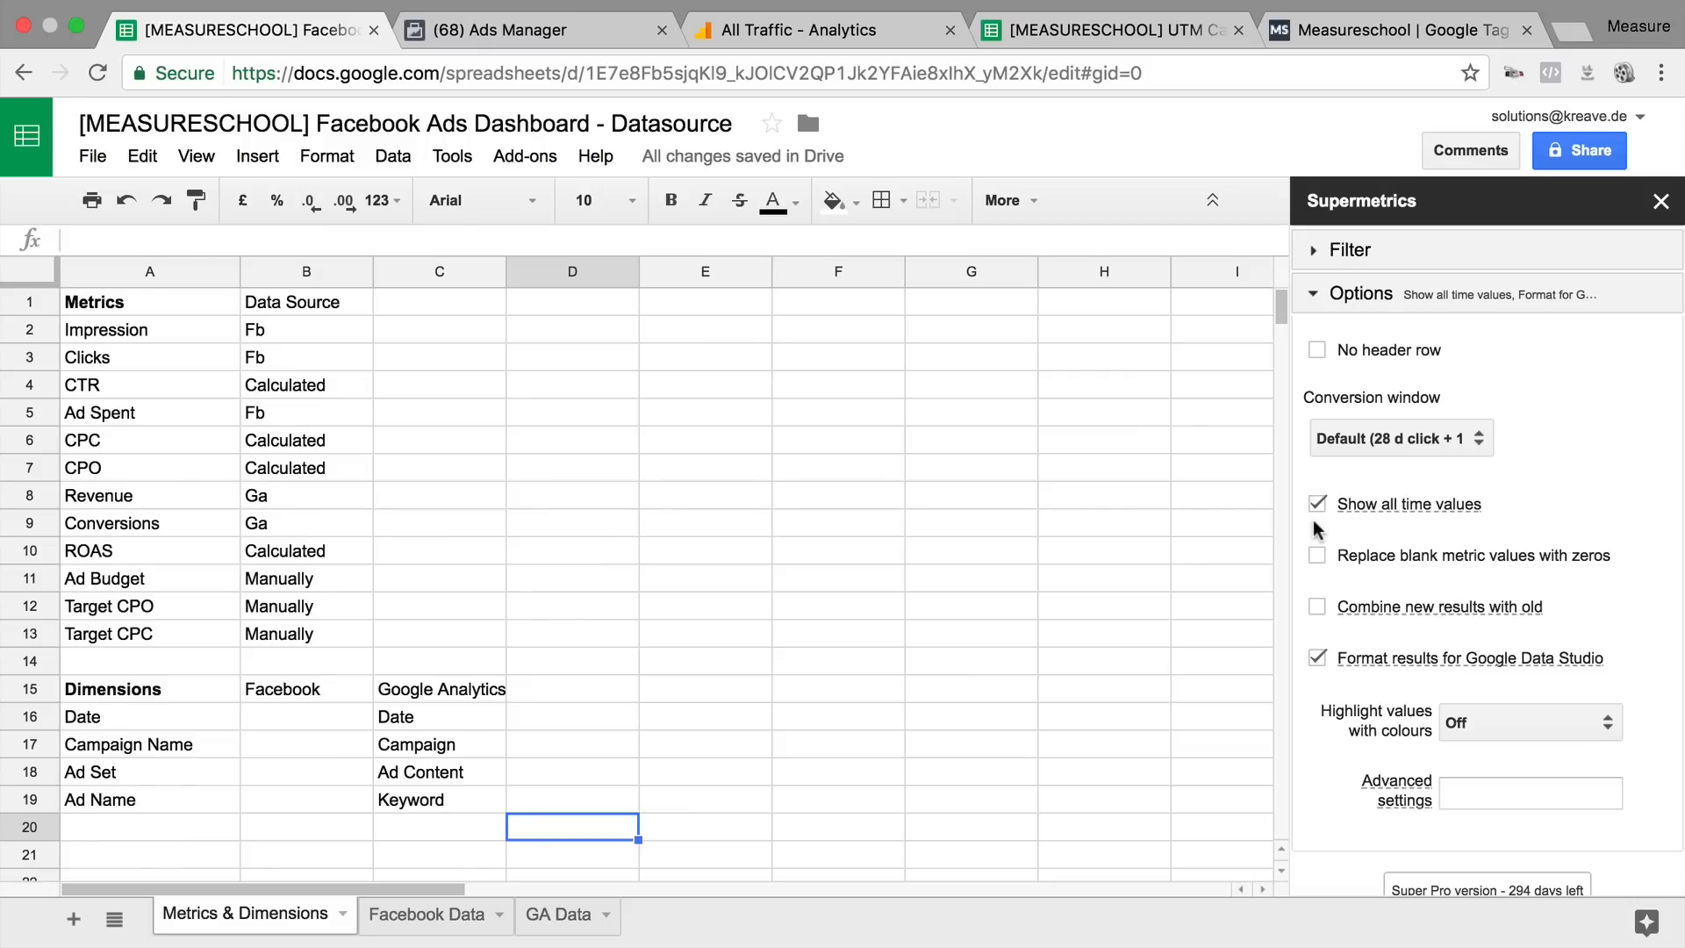
pyautogui.scroll(-10, 1322, 539)
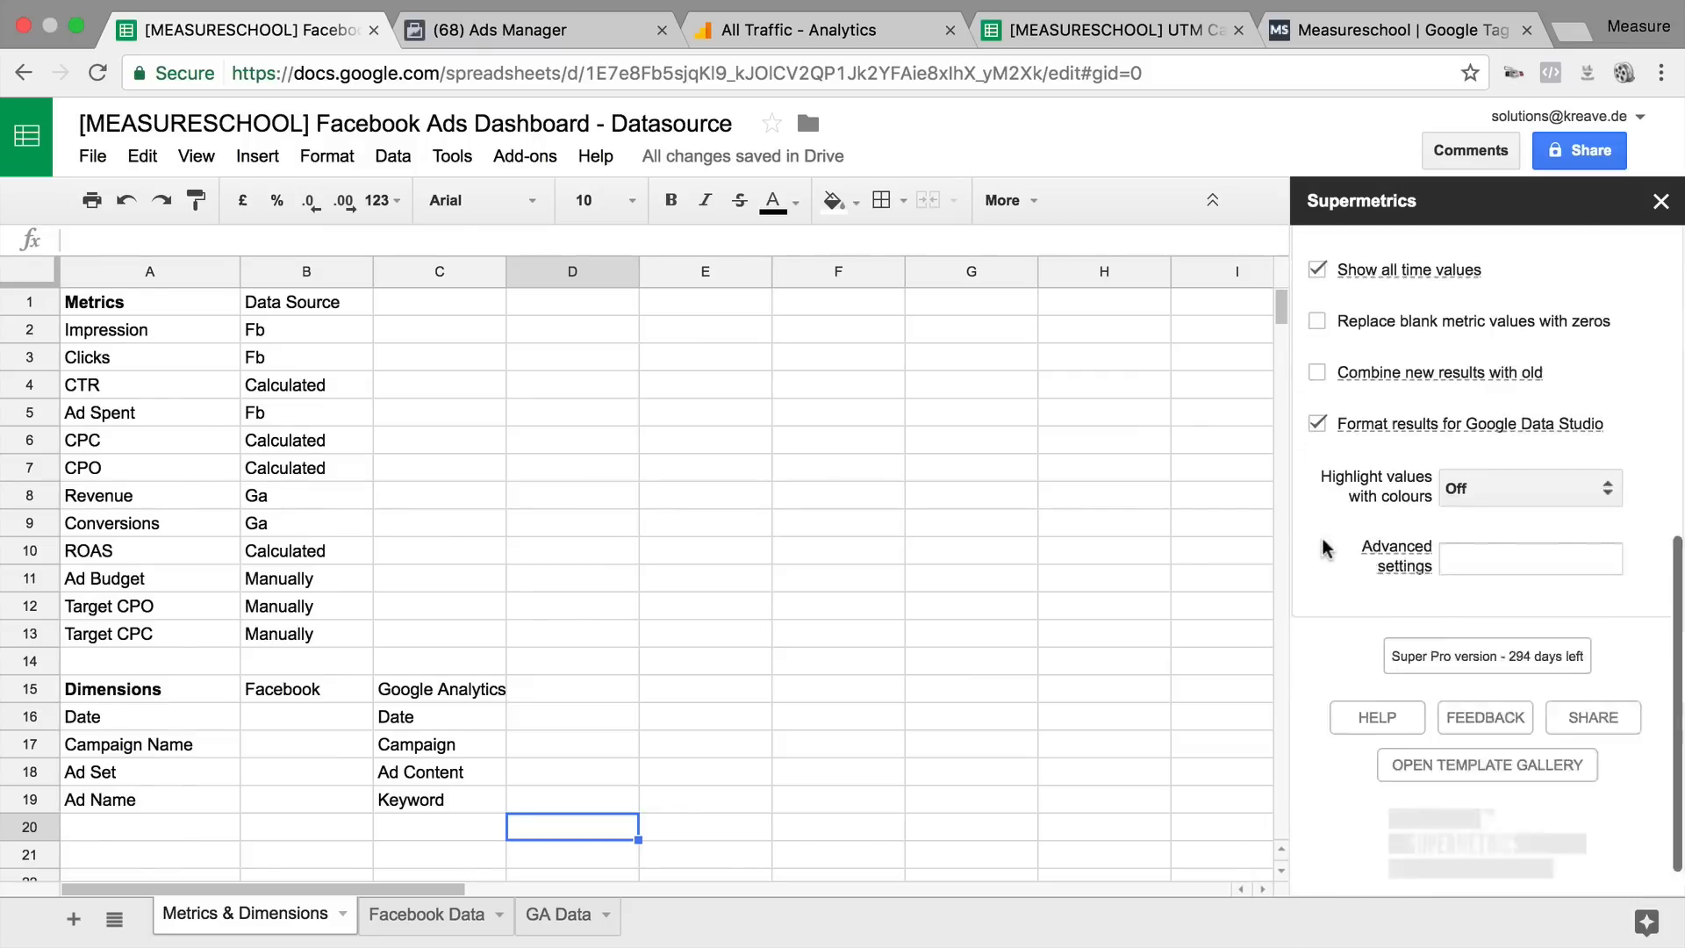
# Step: Run the Facebook Ads query into the Facebook Data sheet, starting at cell A1
pyautogui.click(446, 926)
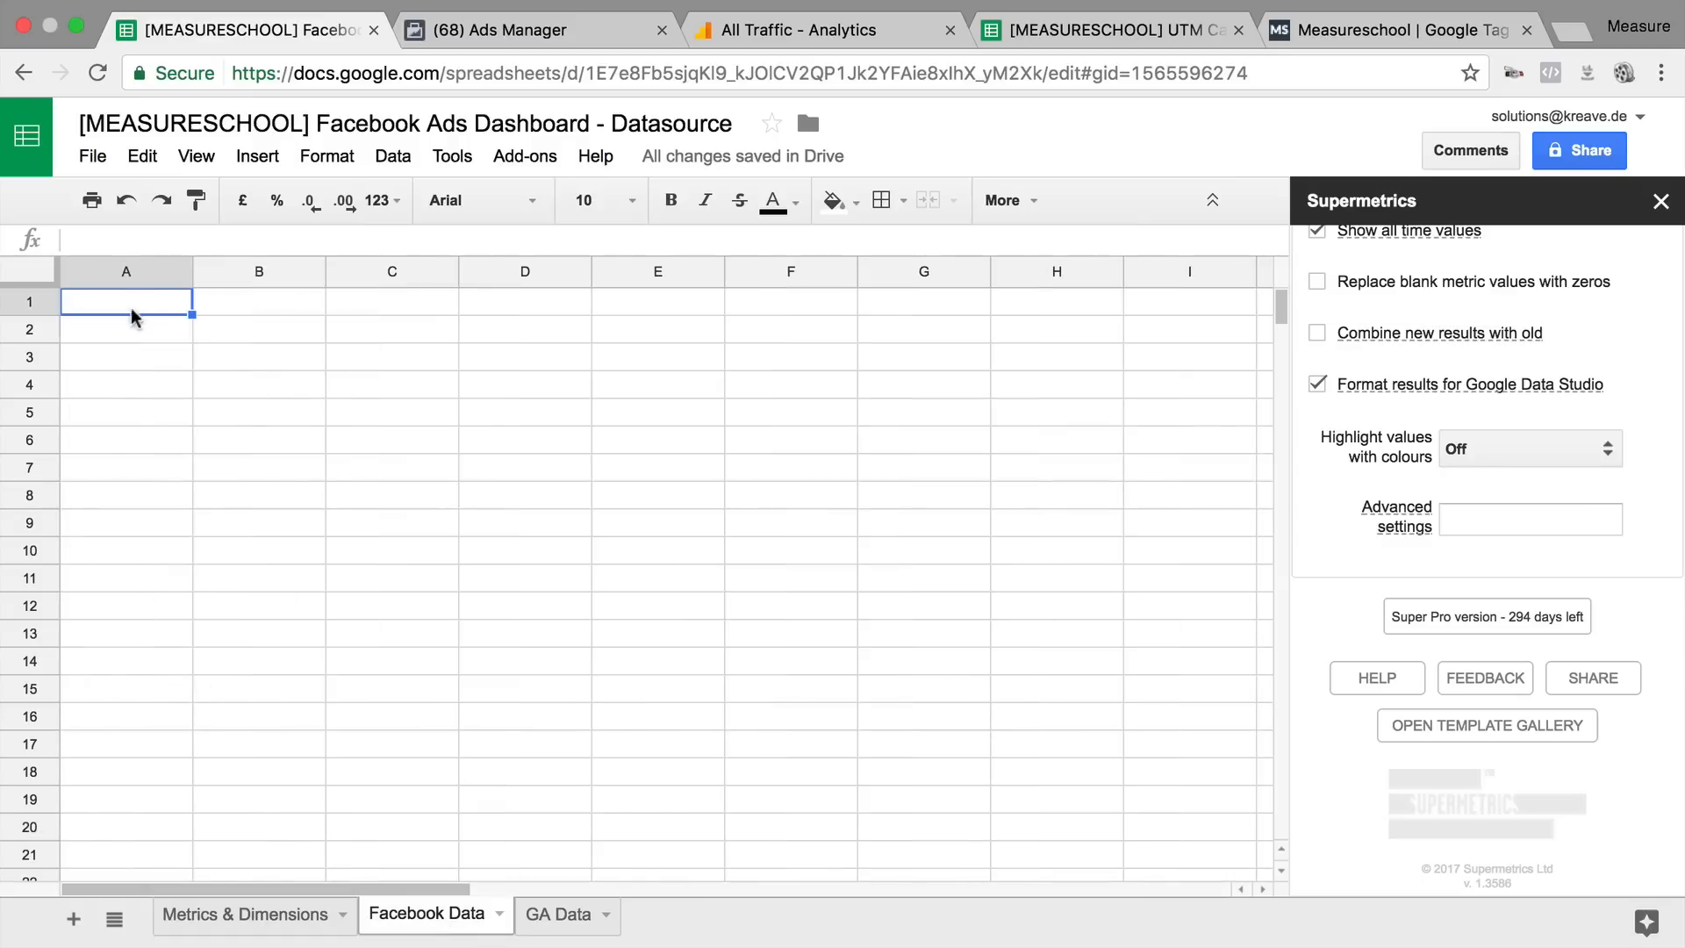
pyautogui.scroll(8, 1369, 566)
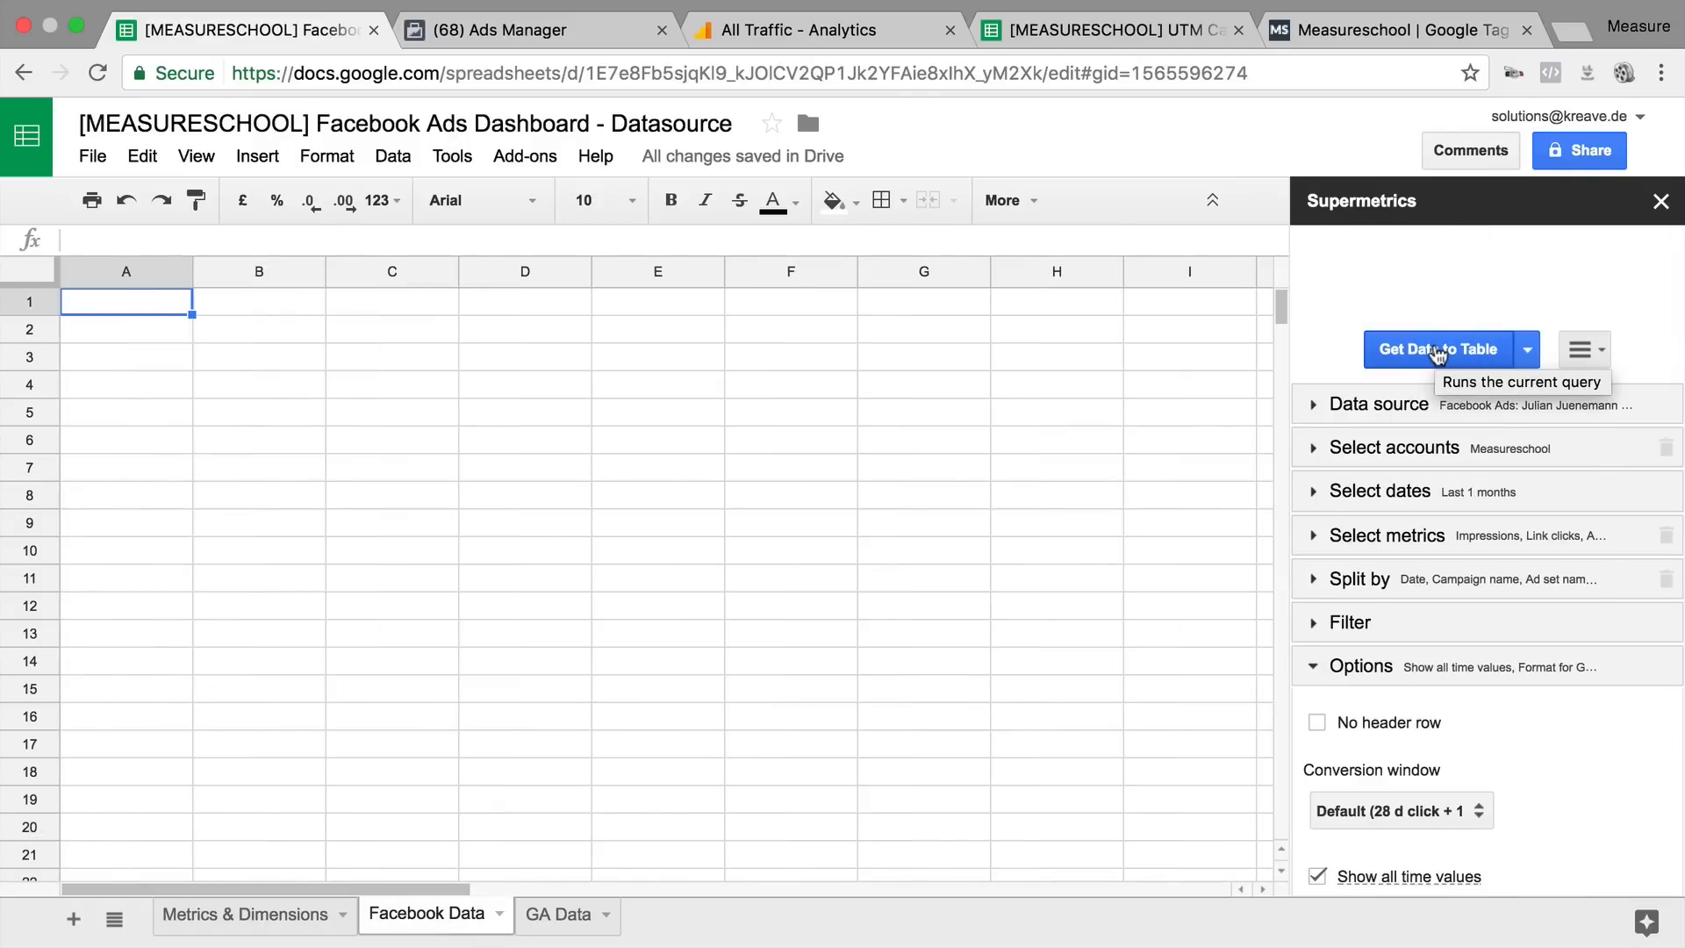
pyautogui.click(1436, 351)
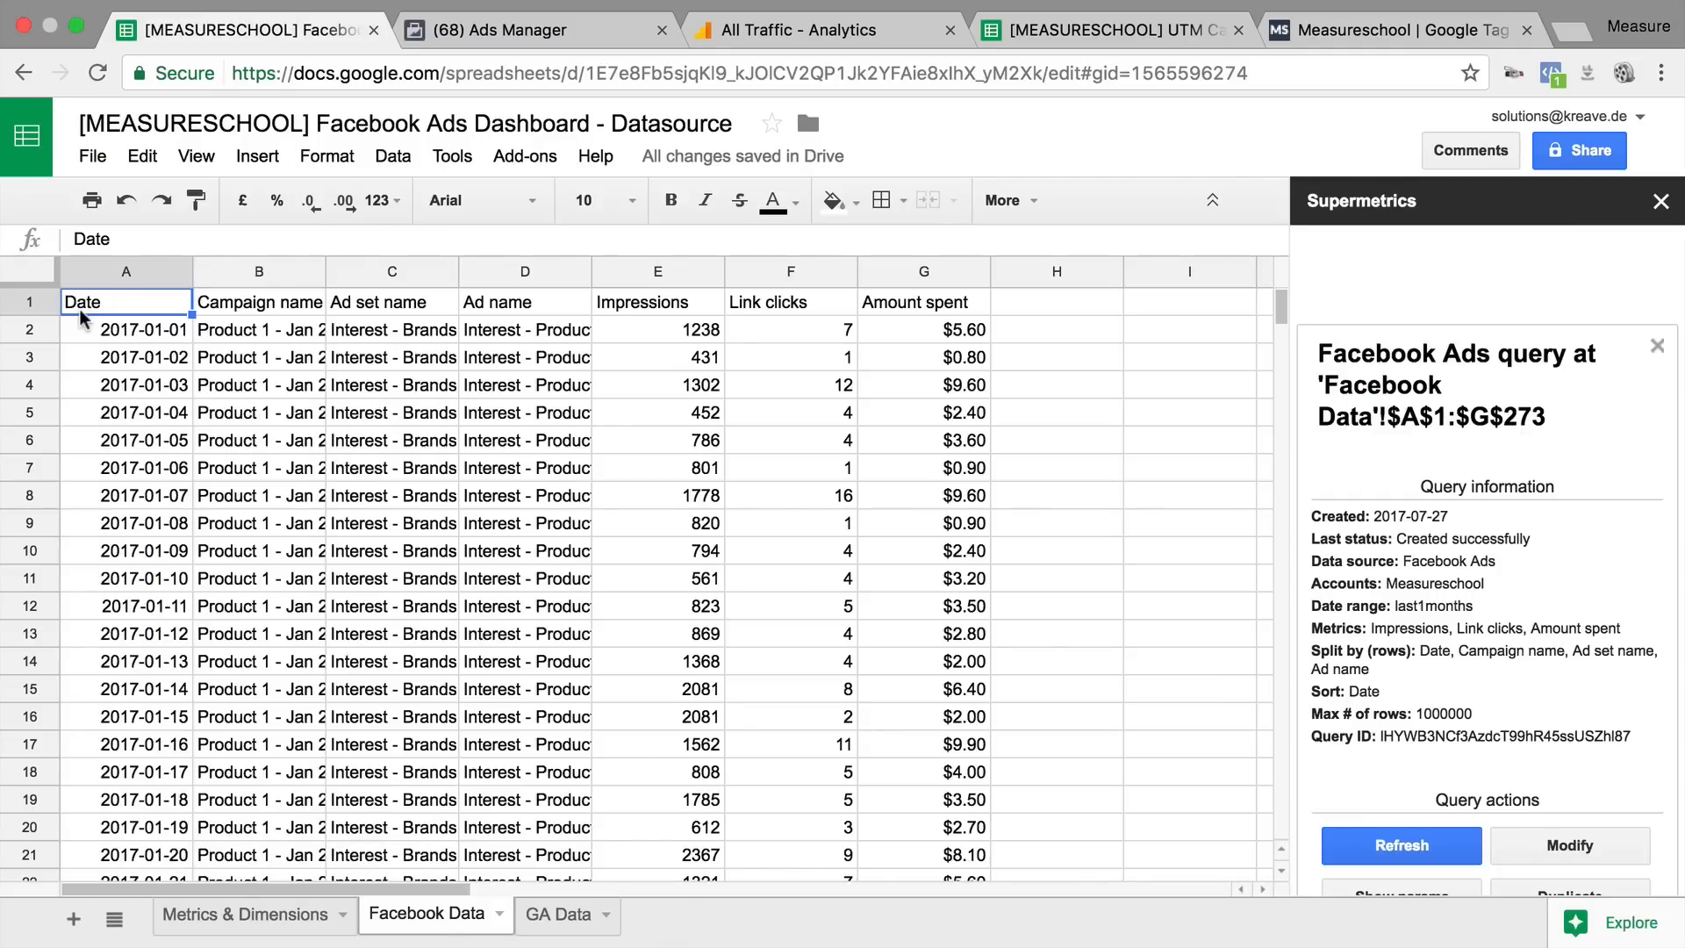
# Step: Widen the Campaign name, Ad set name and Ad name columns so their full values fit
pyautogui.click(196, 497)
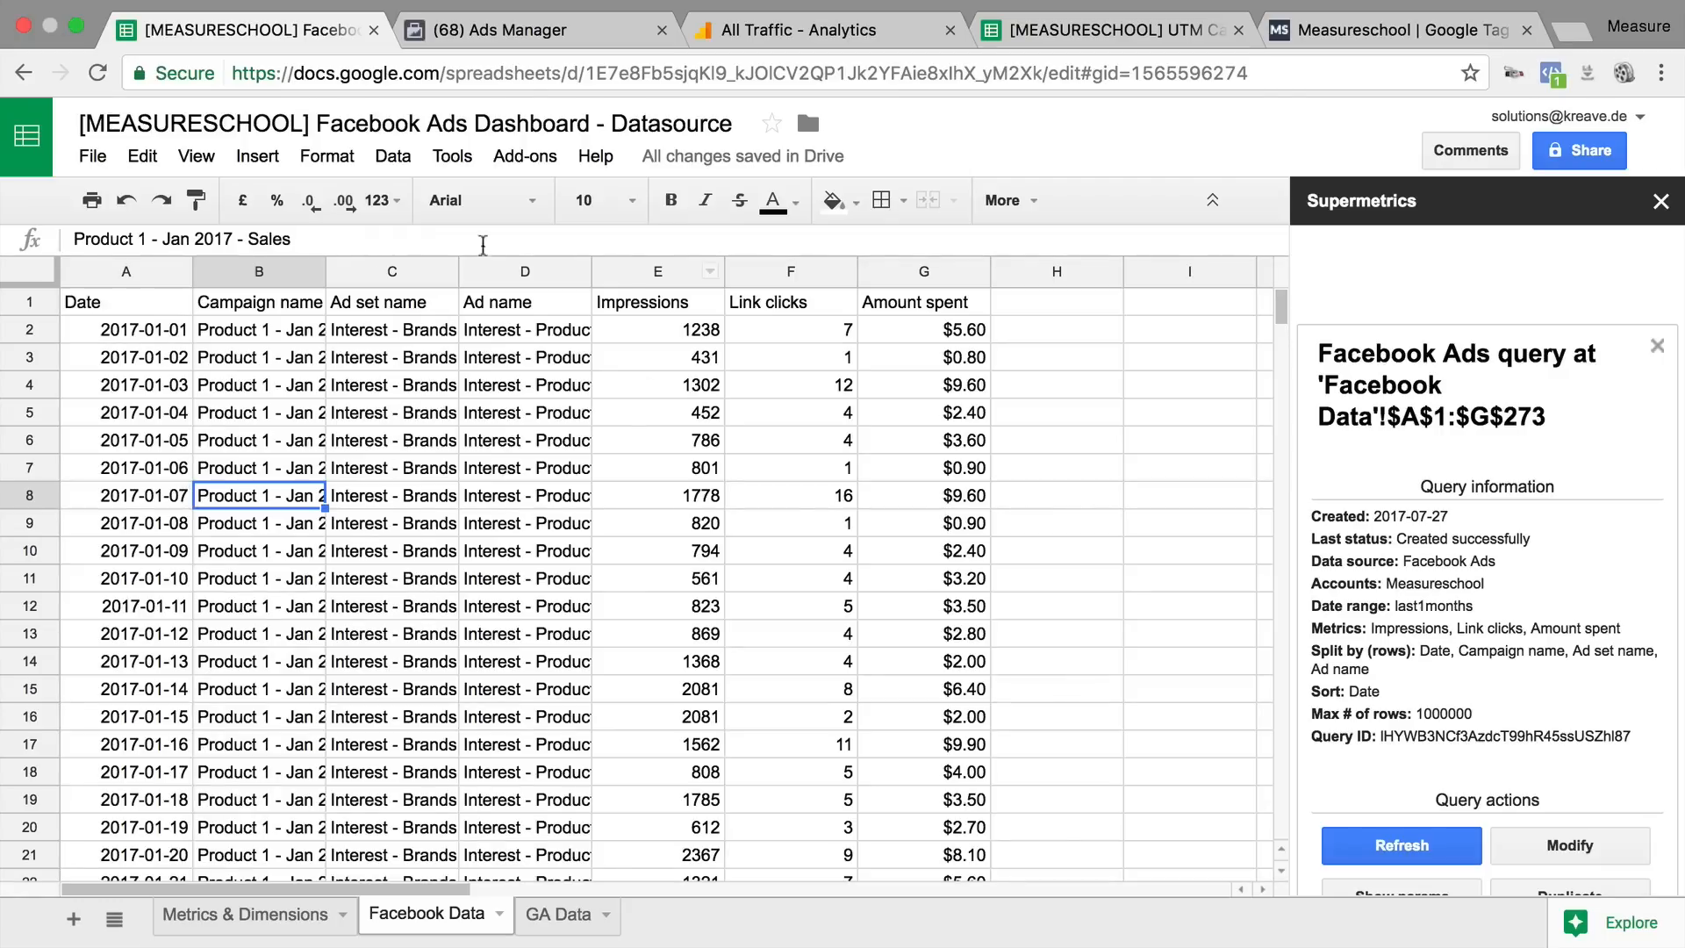
pyautogui.click(130, 412)
pyautogui.click(358, 386)
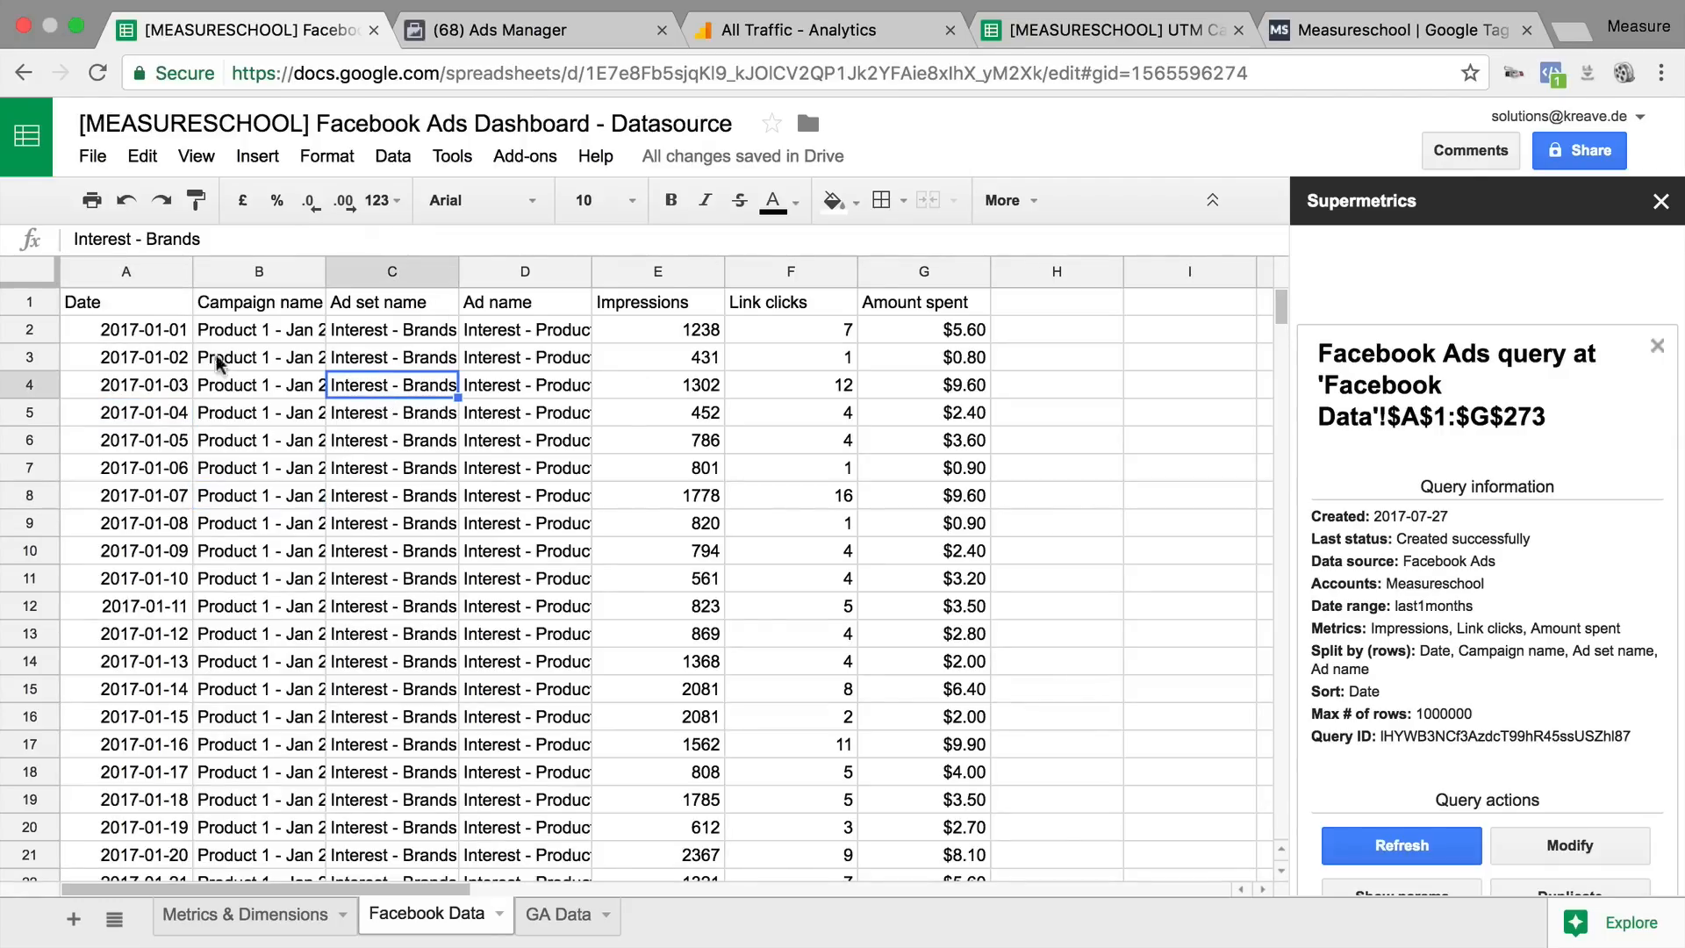
pyautogui.moveTo(131, 331); pyautogui.dragTo(123, 774)
pyautogui.click(294, 583)
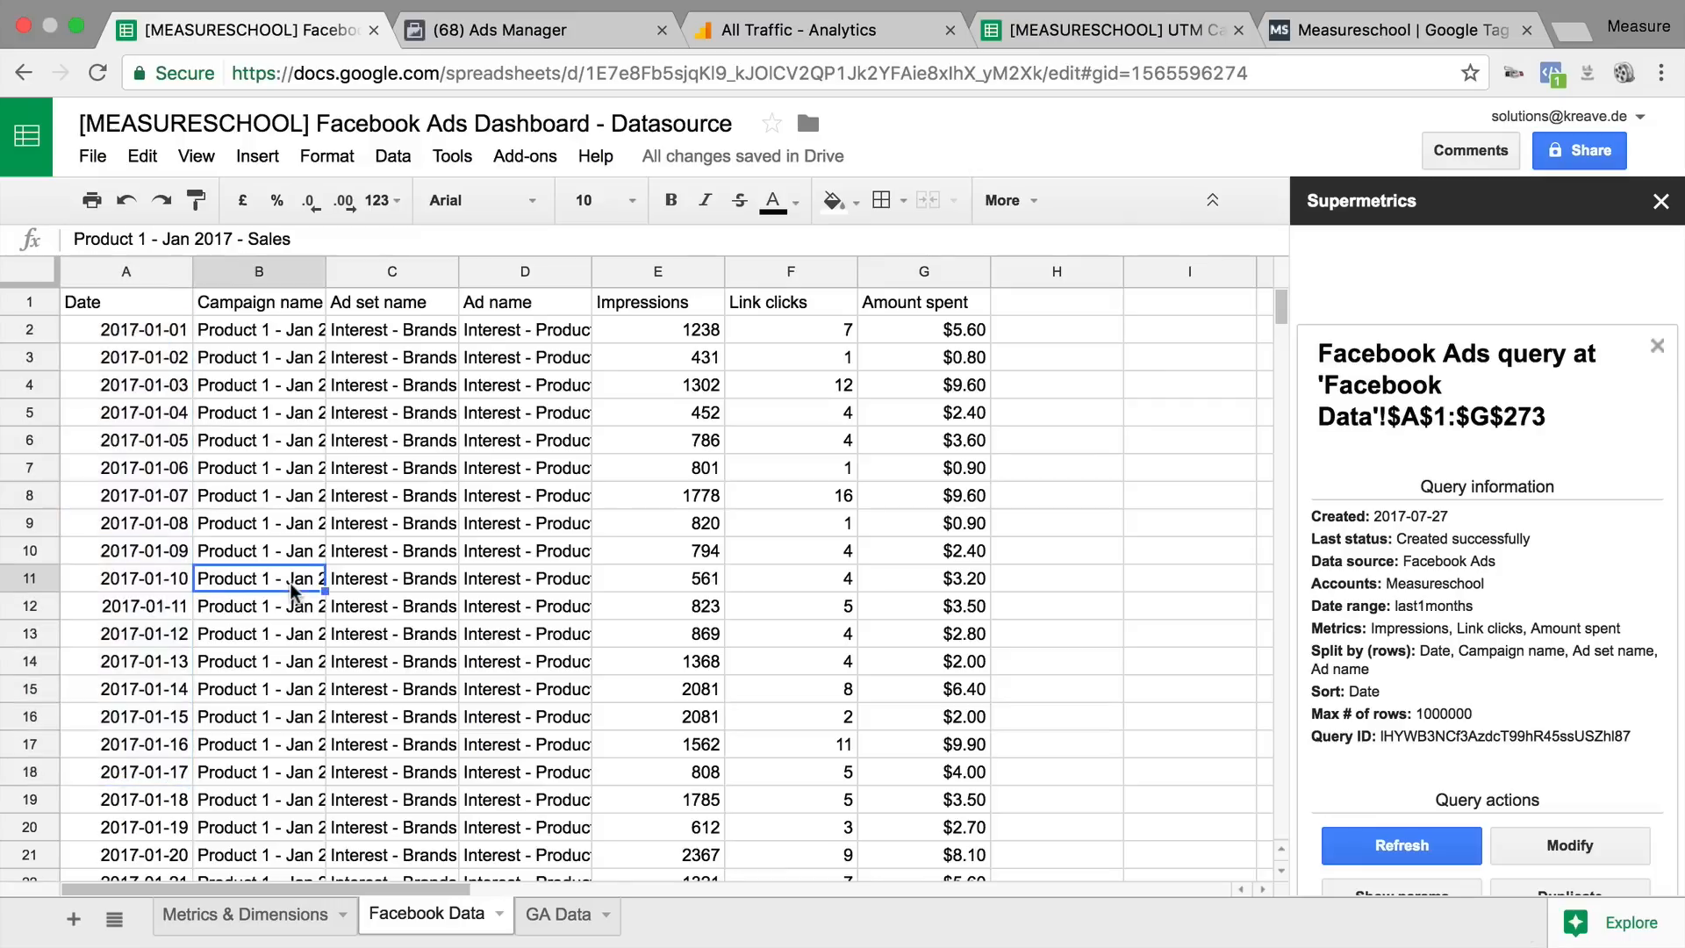
pyautogui.moveTo(325, 272); pyautogui.dragTo(460, 268)
pyautogui.moveTo(592, 272); pyautogui.dragTo(644, 272)
pyautogui.moveTo(775, 267); pyautogui.dragTo(913, 268)
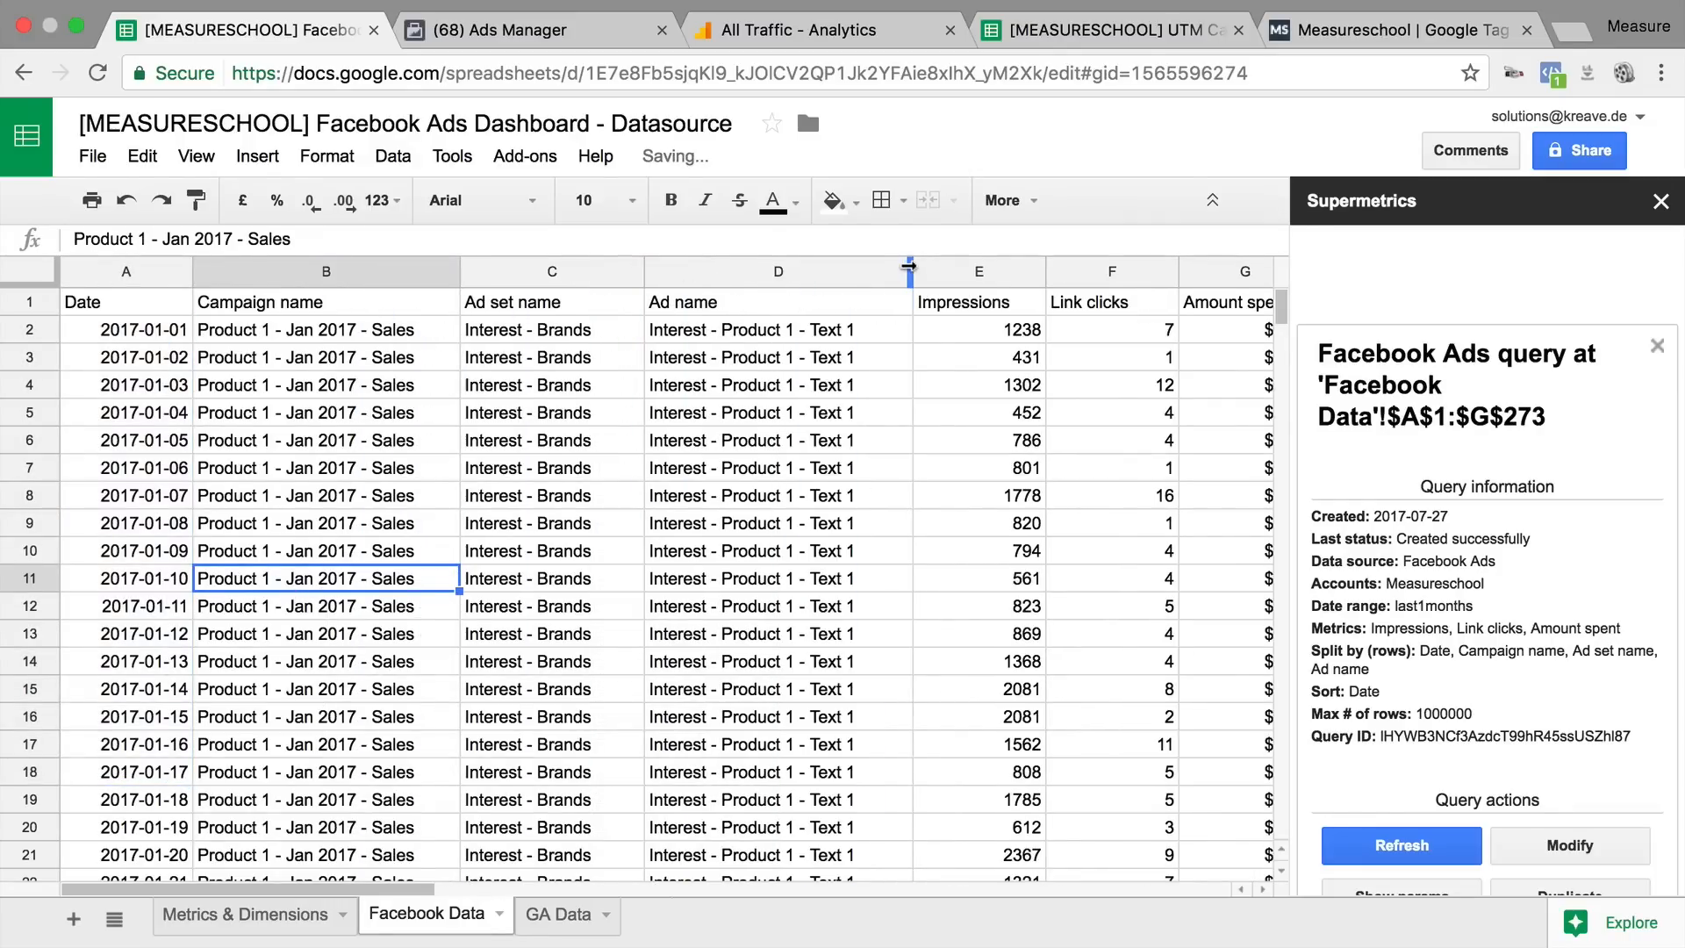
# Step: Examine the Facebook Data sheet's metric columns and the campaigns, ad sets and ads listed down its rows
pyautogui.hscroll(1, 540, 365)
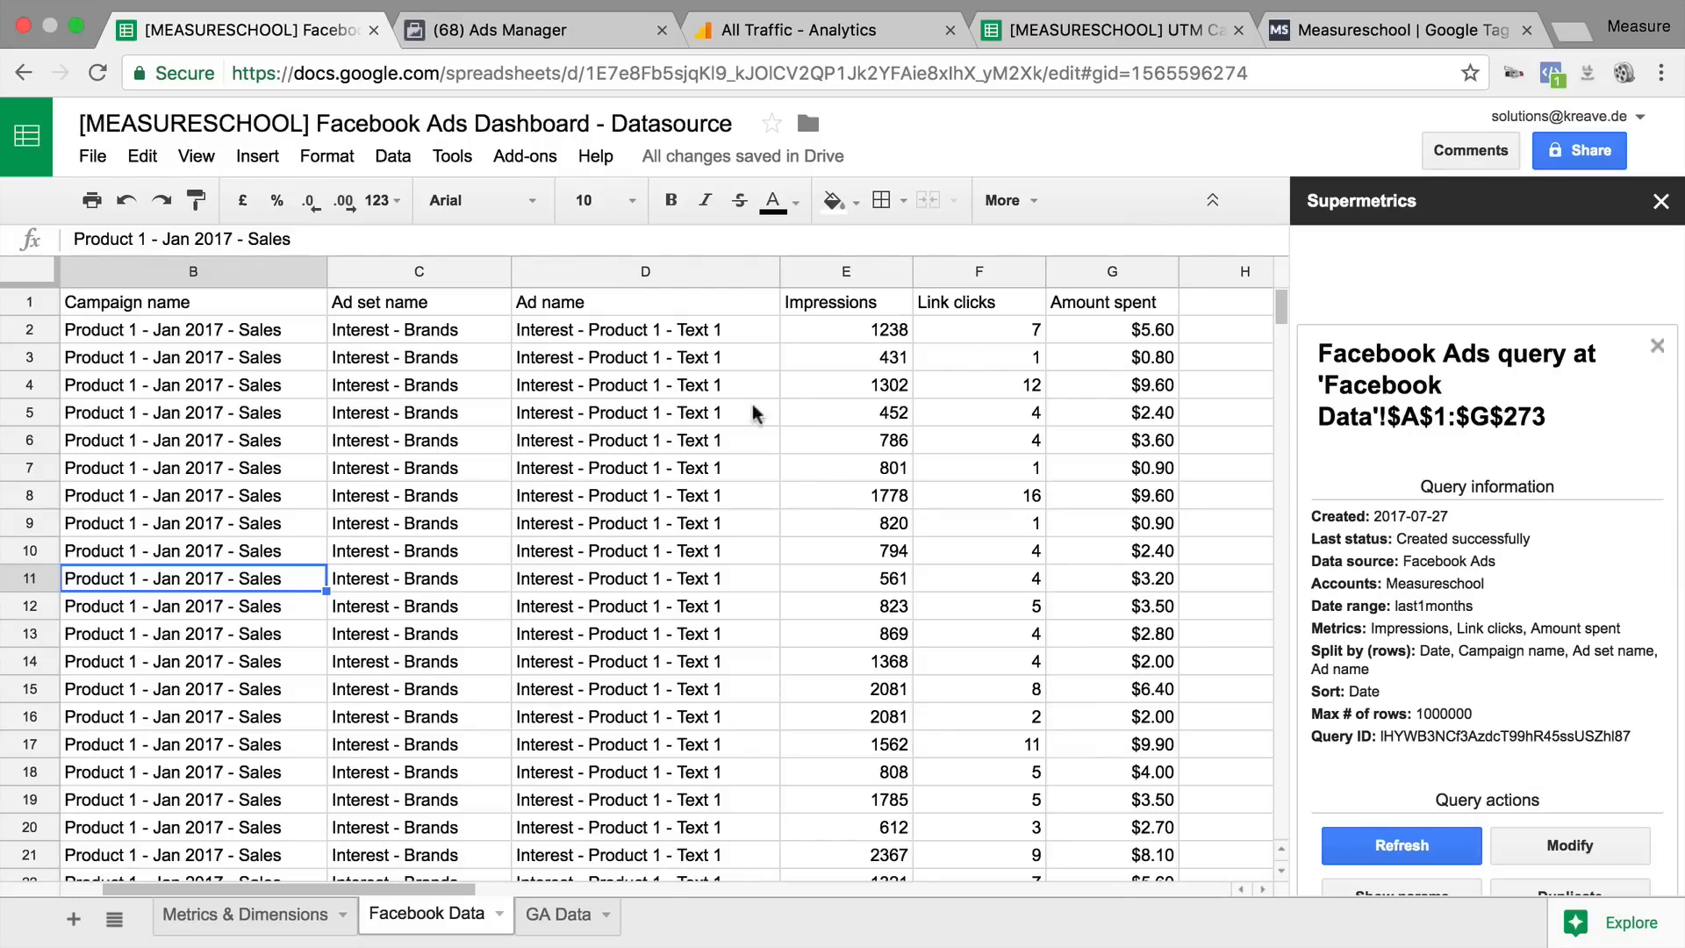
pyautogui.click(1099, 325)
pyautogui.press('Left')
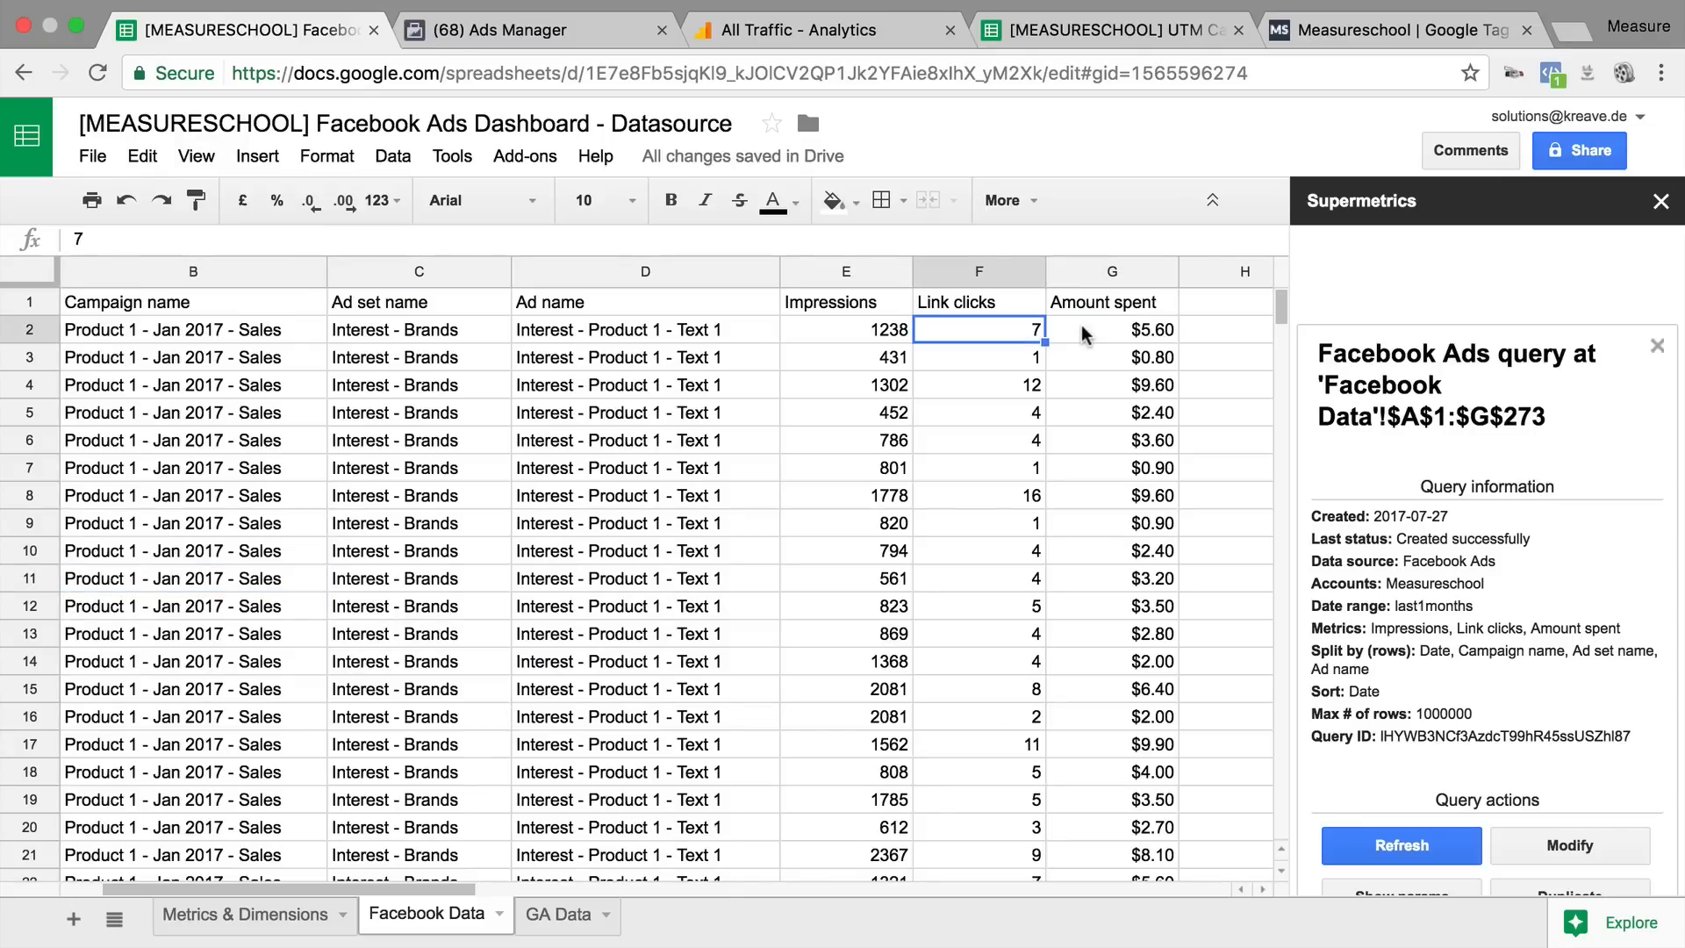
pyautogui.click(1081, 325)
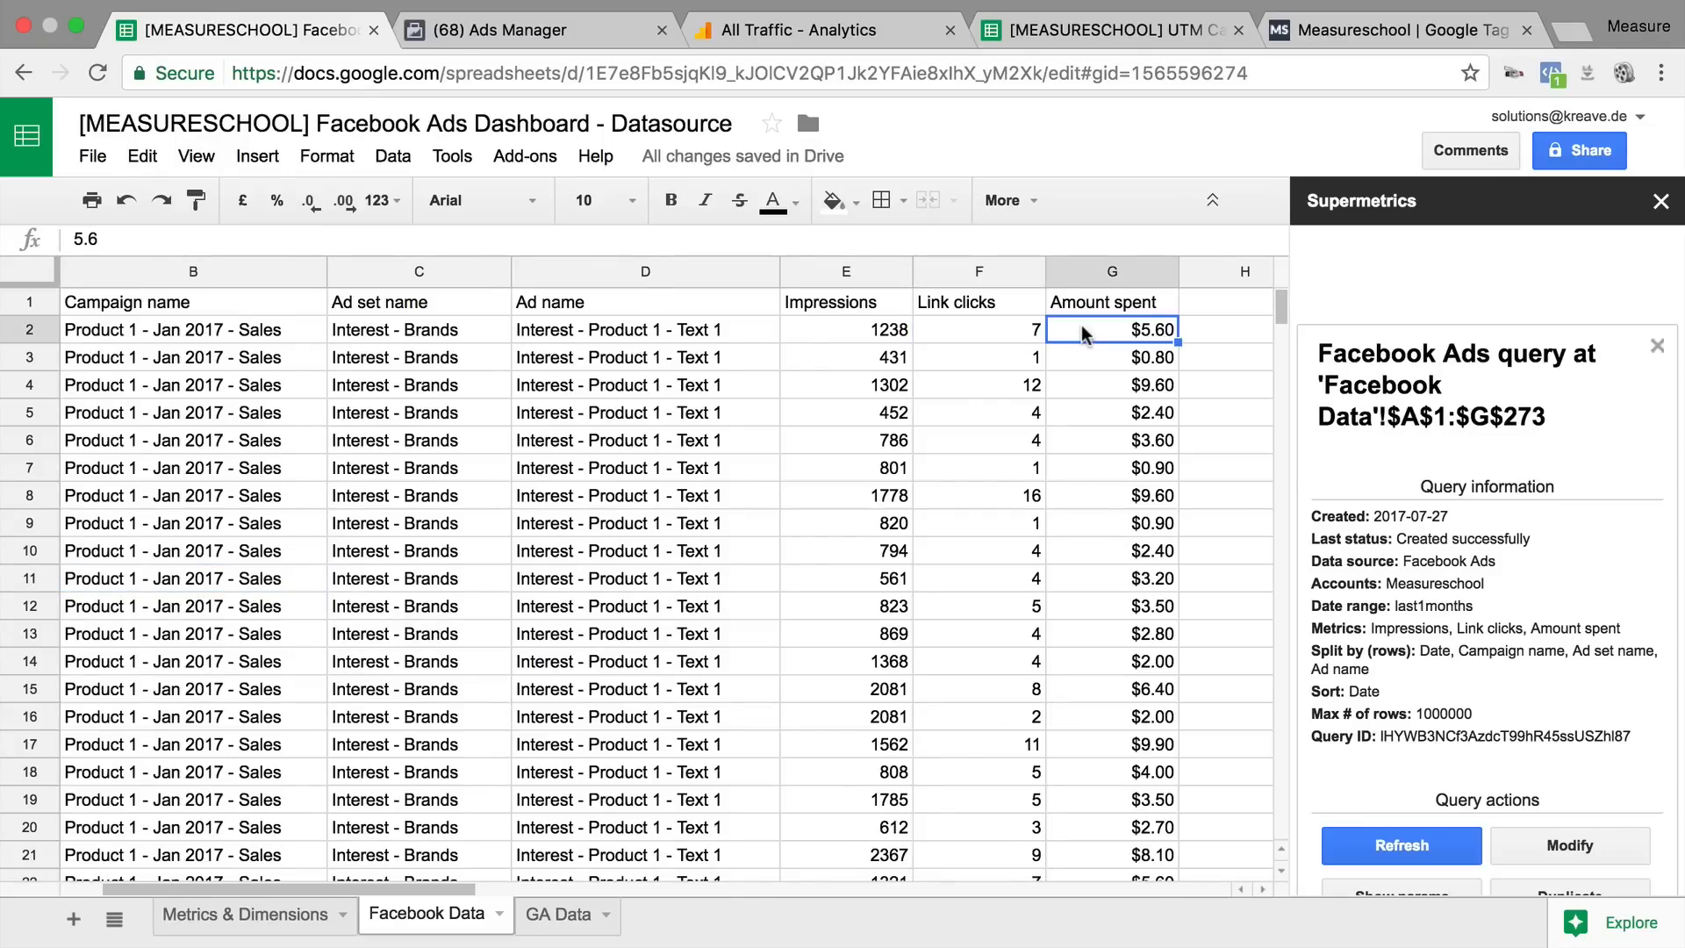
pyautogui.hscroll(-2, 1081, 325)
pyautogui.moveTo(328, 329); pyautogui.dragTo(349, 688)
pyautogui.click(350, 688)
pyautogui.scroll(-20, 351, 688)
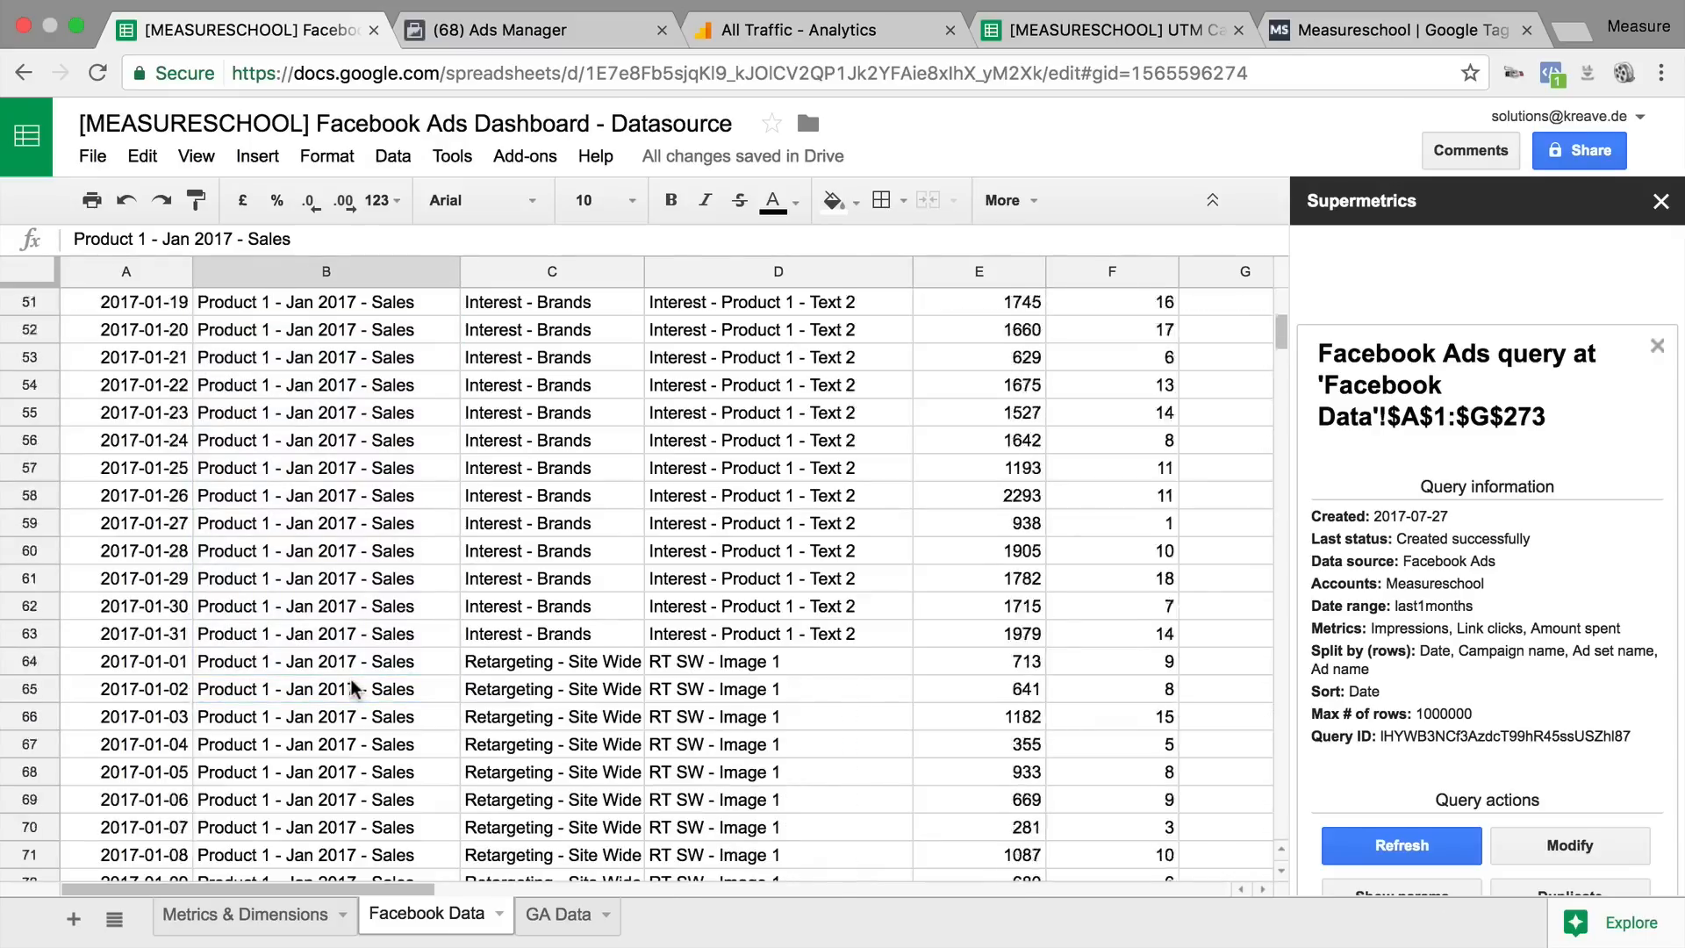
pyautogui.scroll(5, 351, 688)
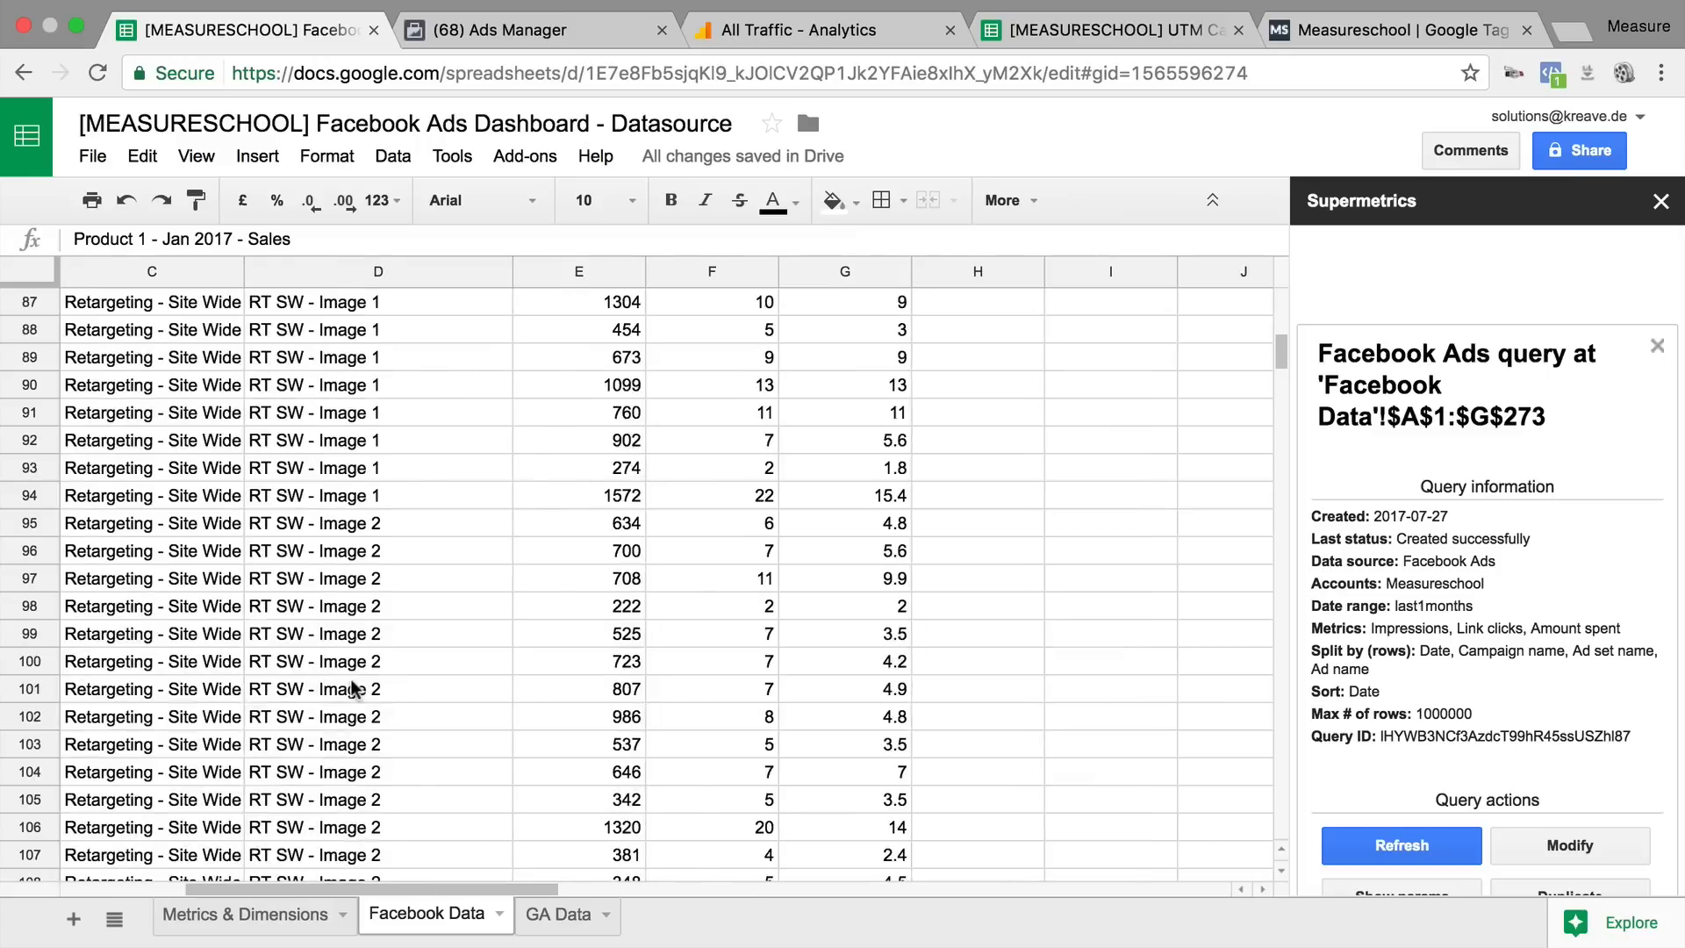
pyautogui.click(330, 587)
pyautogui.scroll(-20, 330, 587)
pyautogui.scroll(-20, 332, 597)
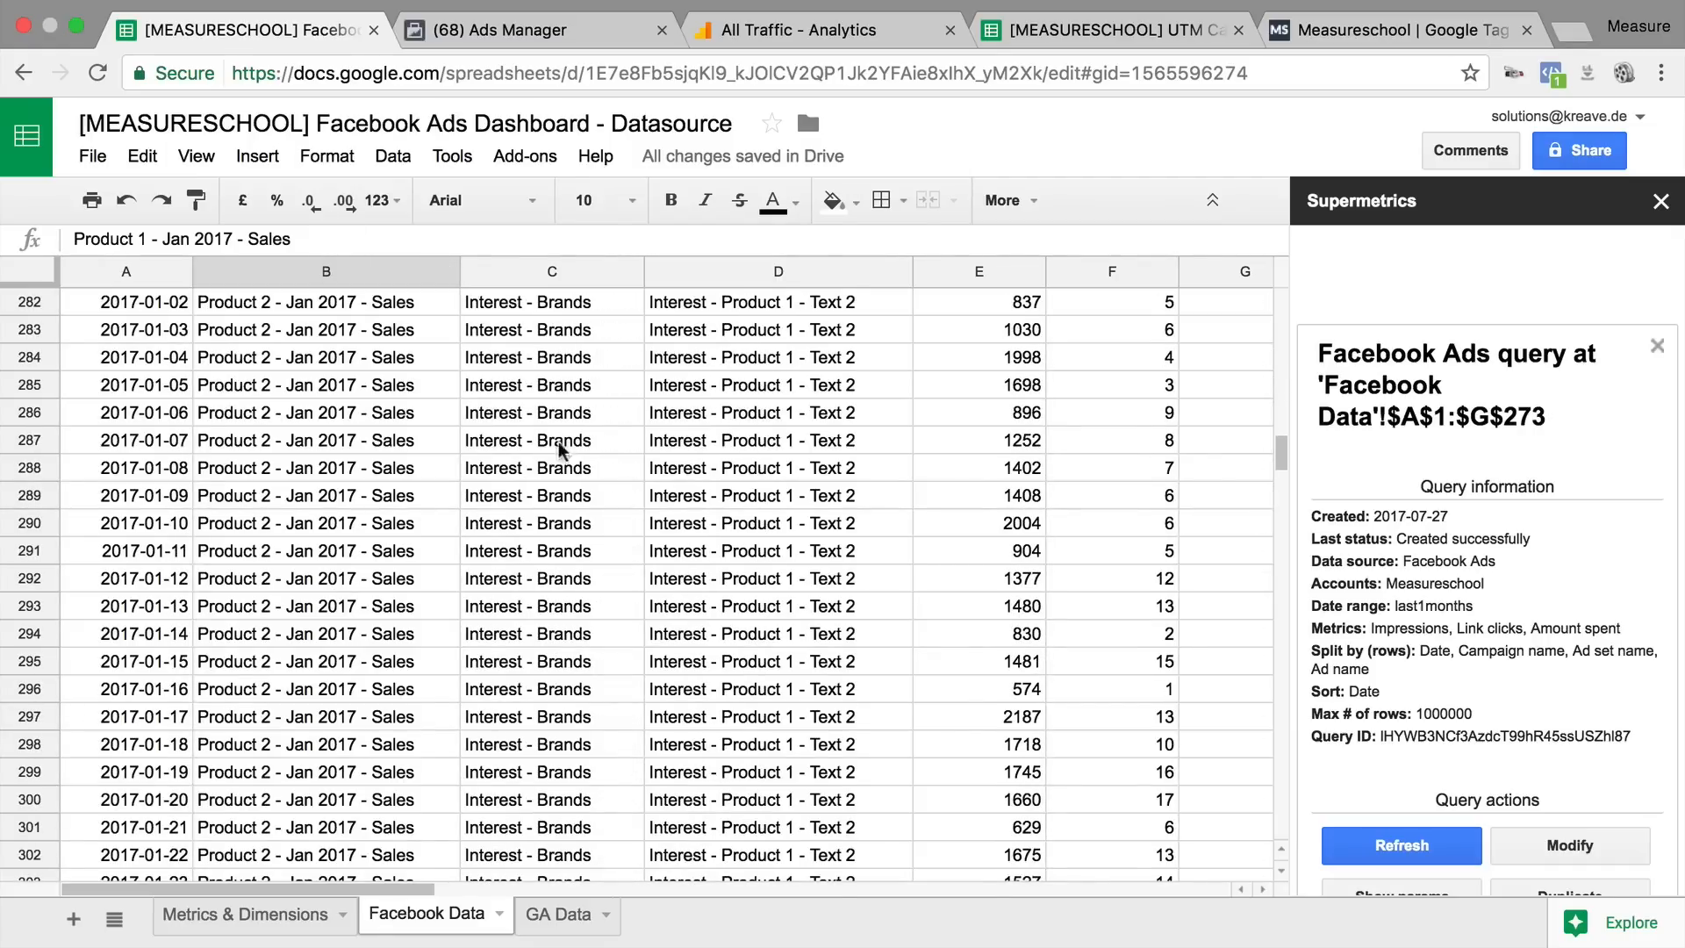
pyautogui.scroll(-17, 604, 398)
pyautogui.click(604, 398)
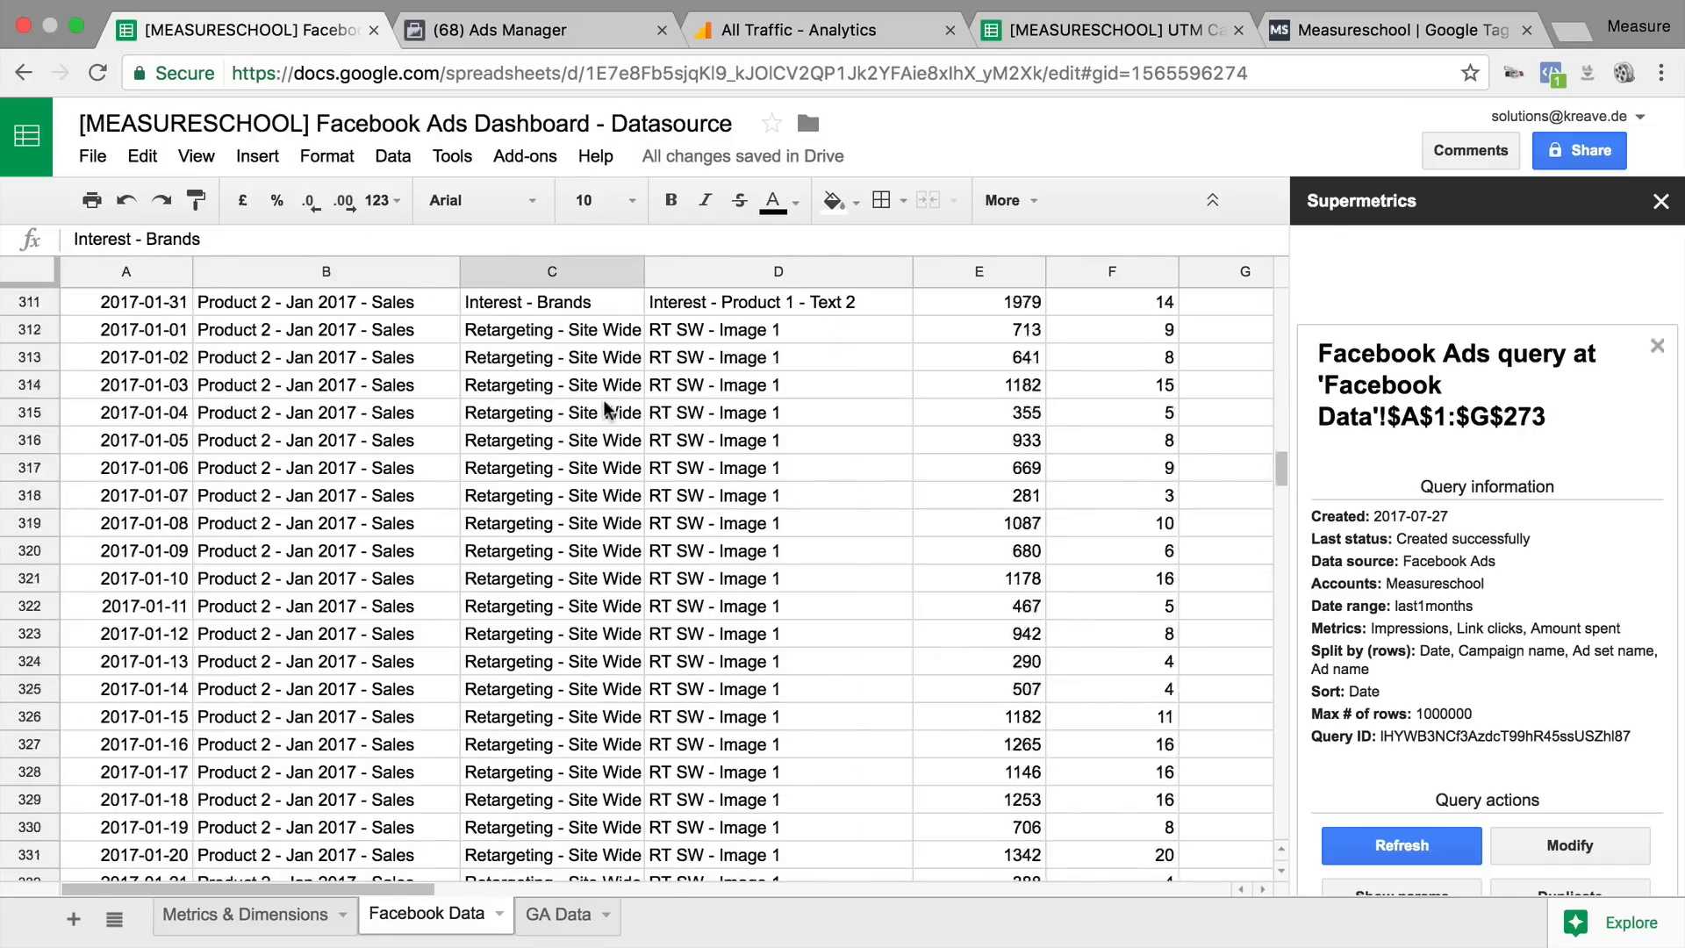
pyautogui.scroll(-17, 604, 400)
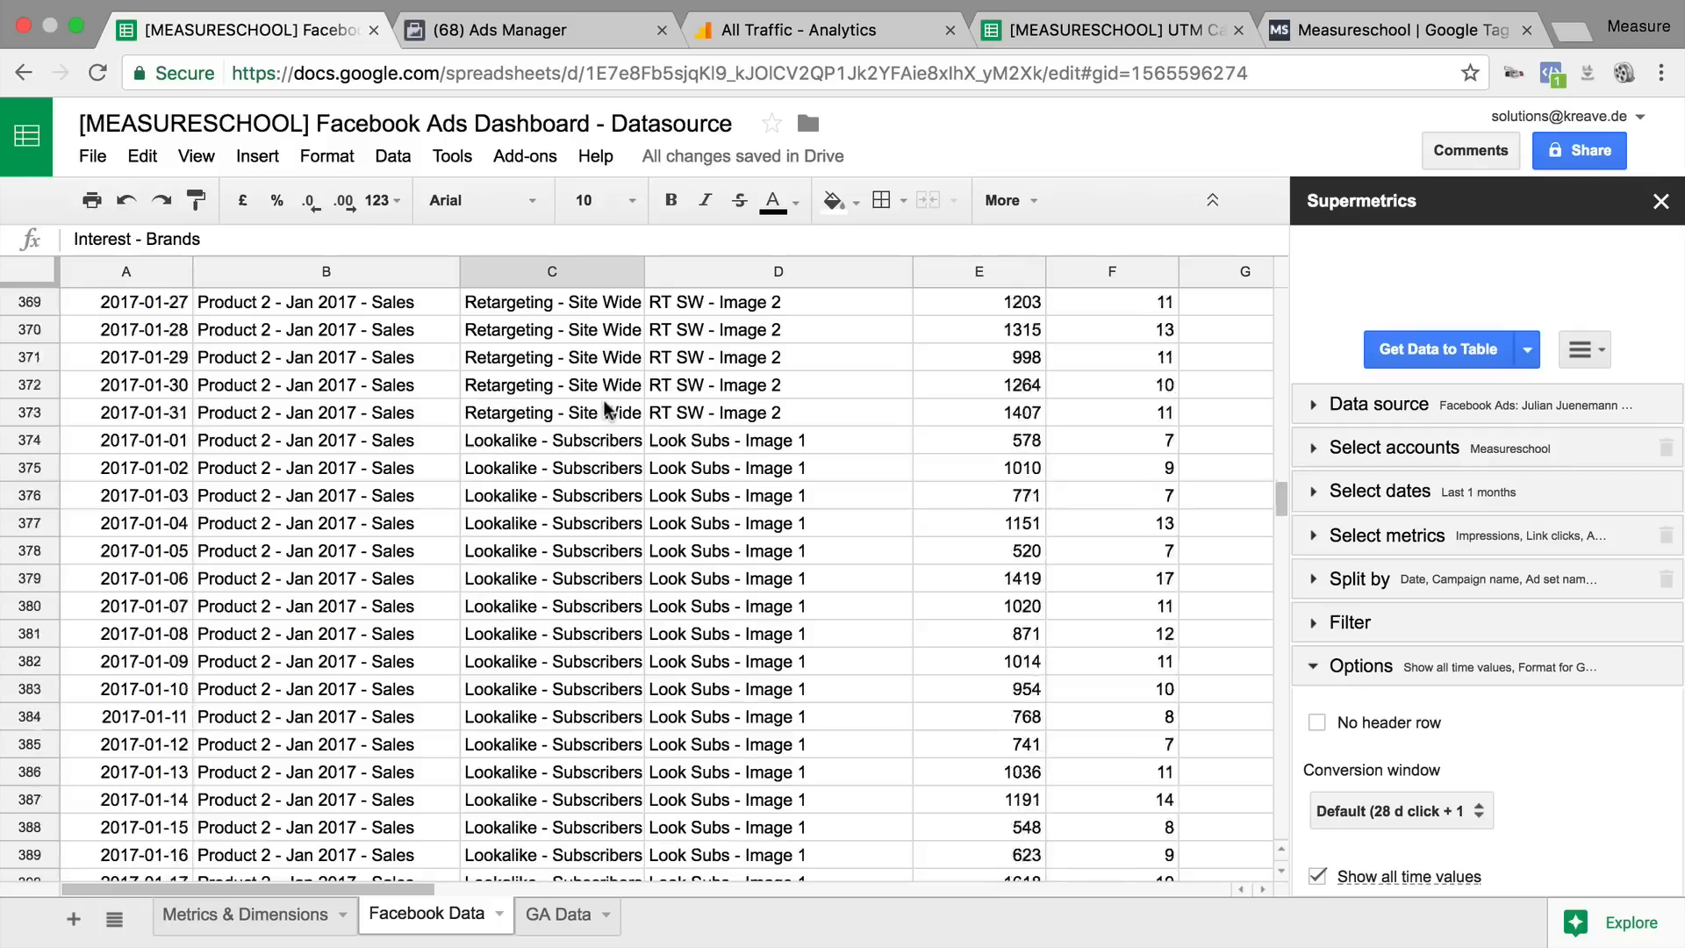
pyautogui.click(839, 447)
pyautogui.scroll(-20, 838, 451)
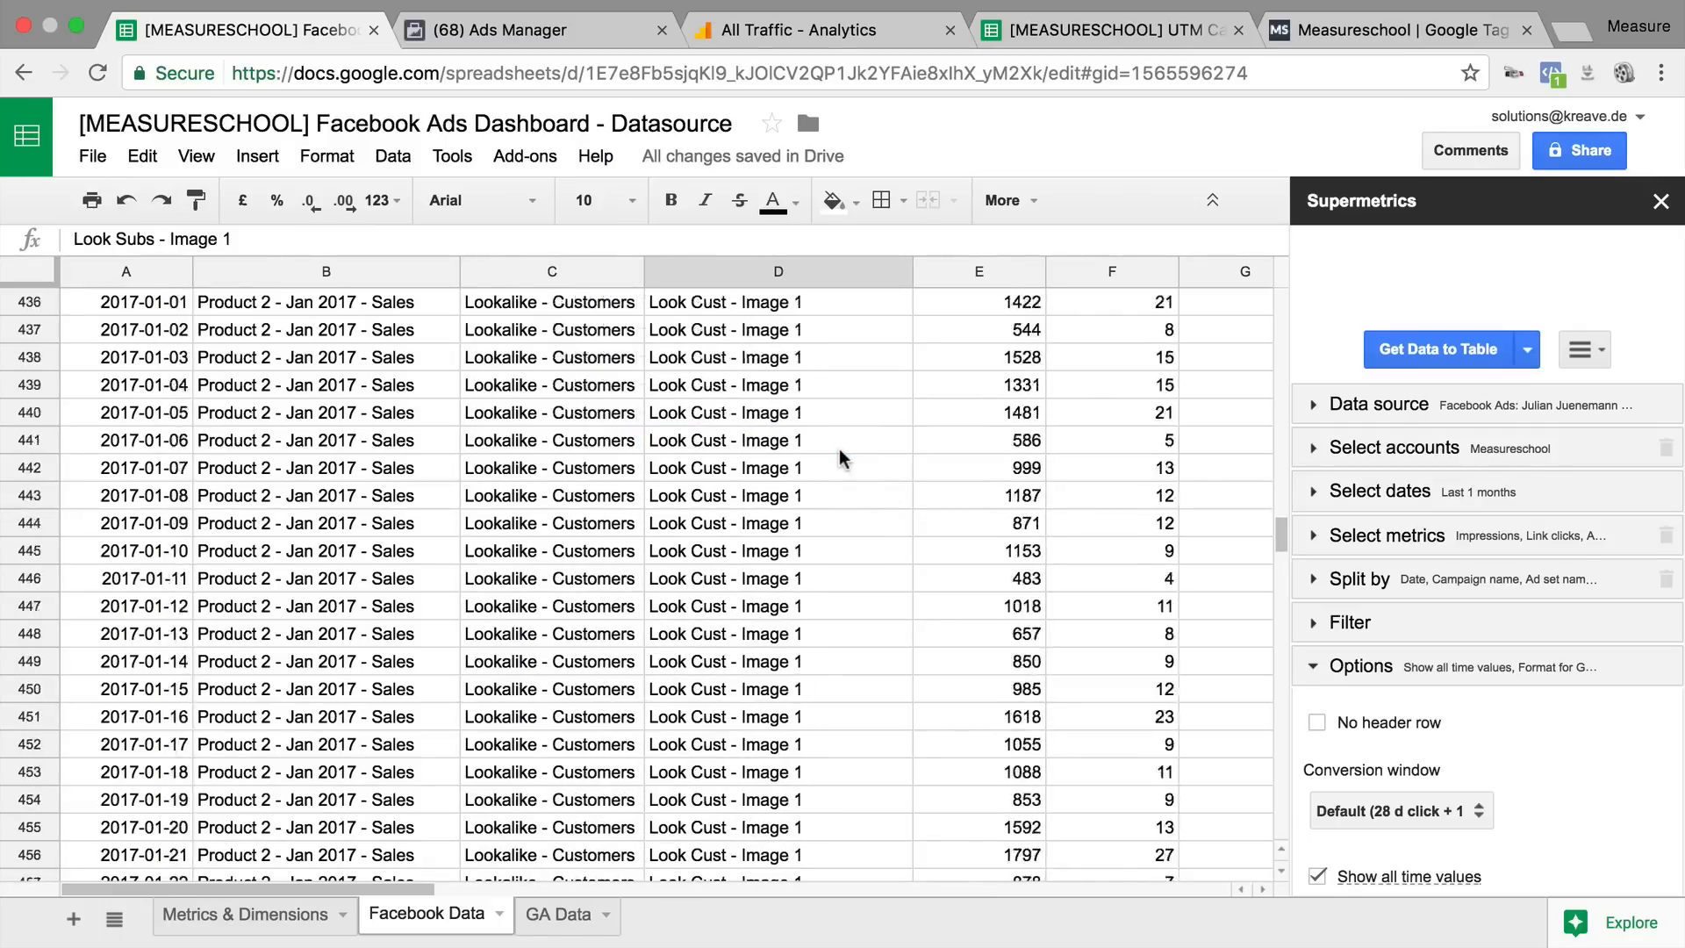
# Step: Examine the remaining Facebook Data rows through the Product 4 campaign, including the Impressions, Link clicks and Amount spent columns
pyautogui.scroll(-20, 839, 451)
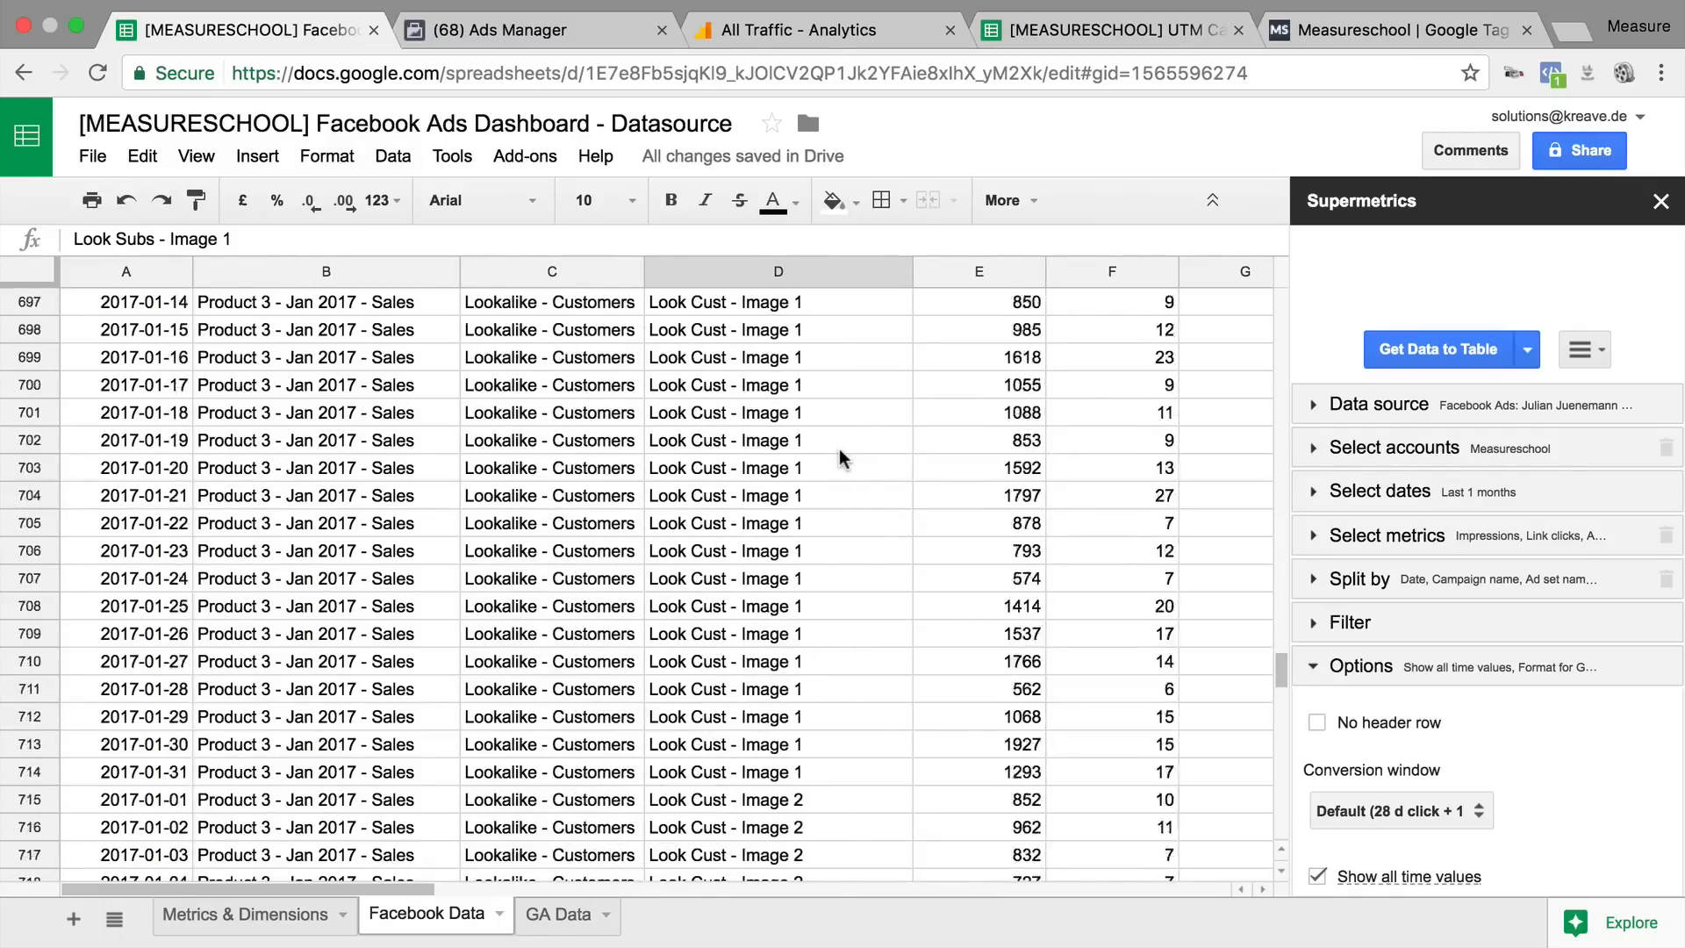
pyautogui.scroll(-20, 840, 456)
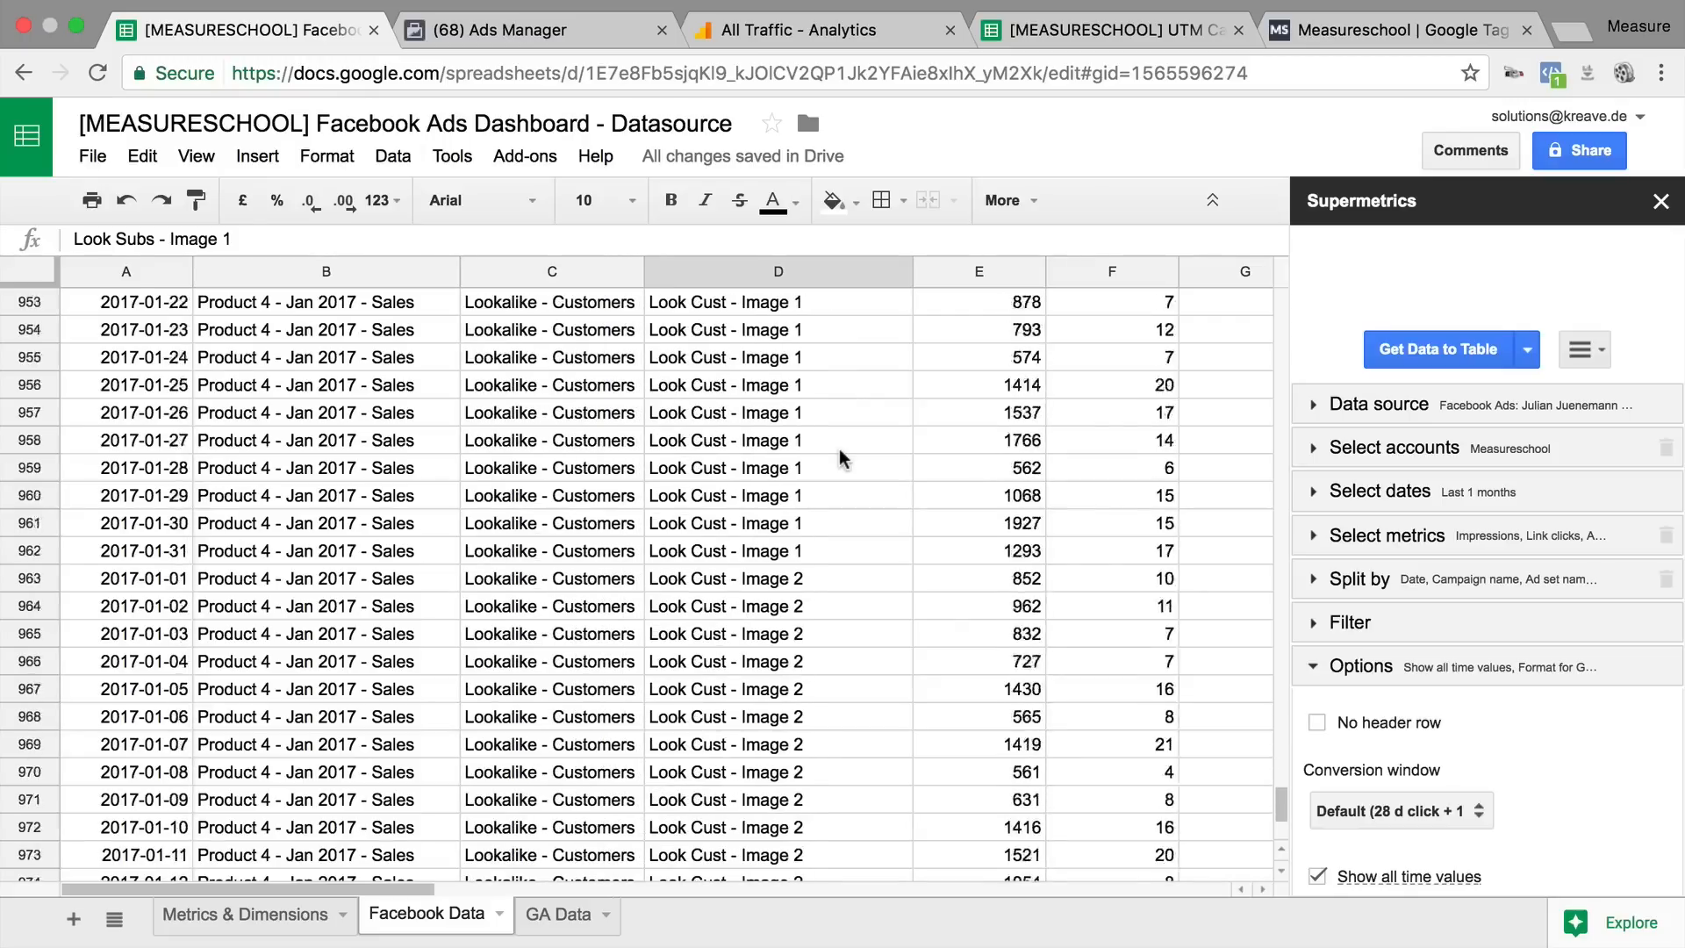
pyautogui.scroll(20, 839, 457)
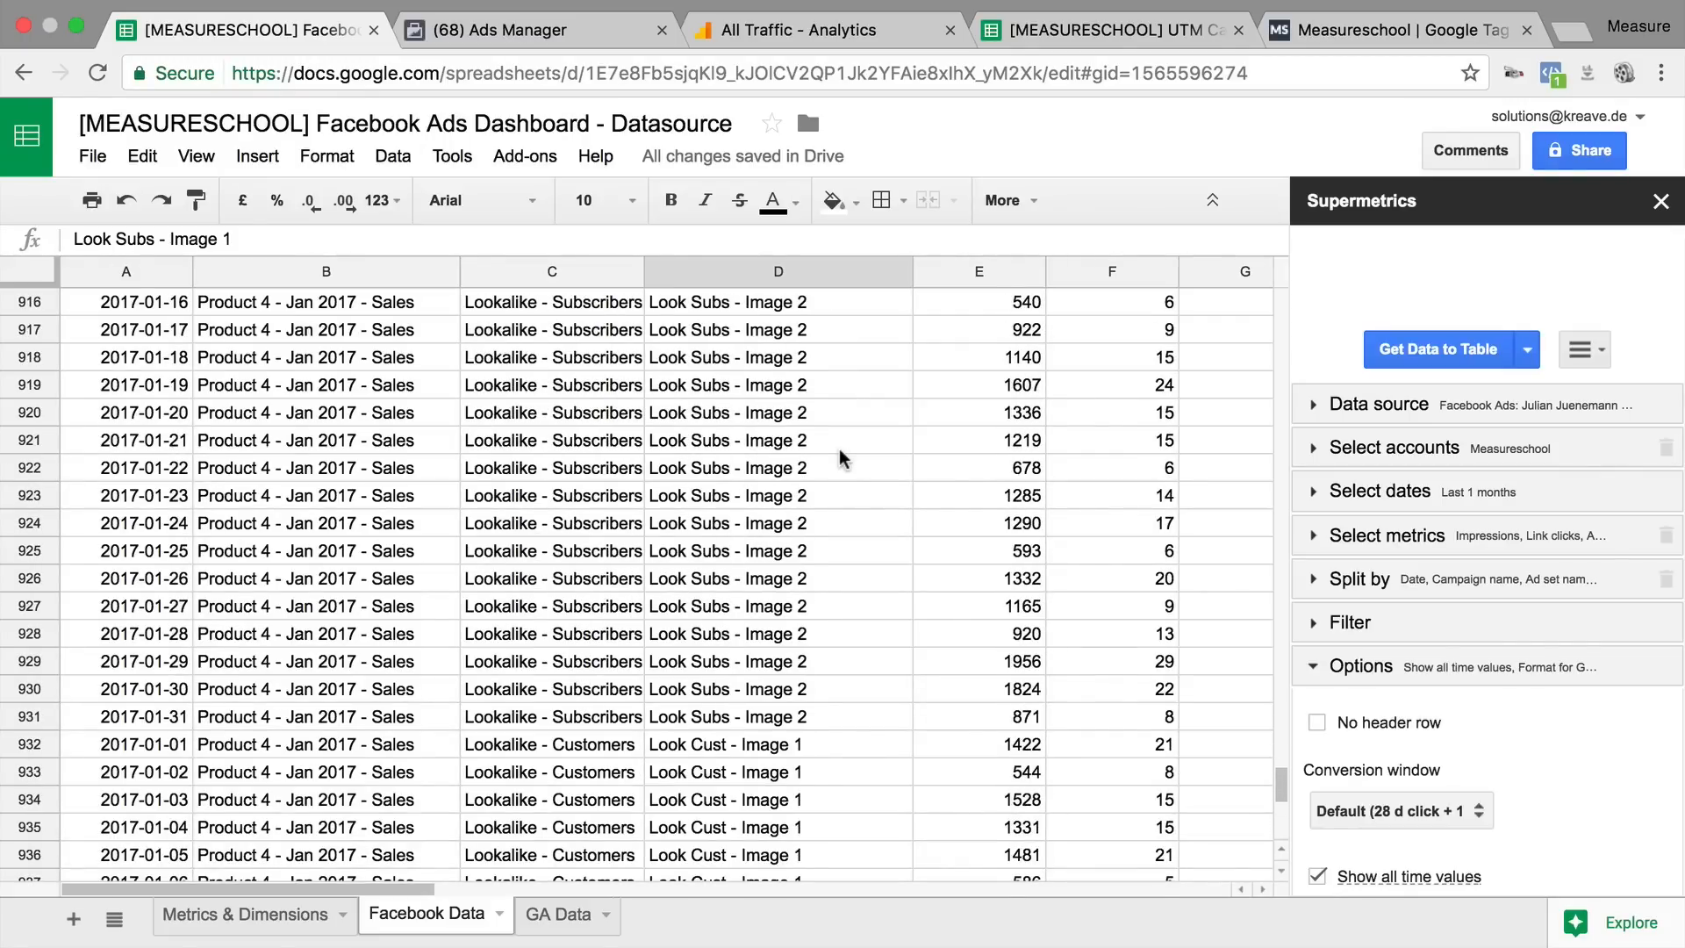
pyautogui.press('super+Up')
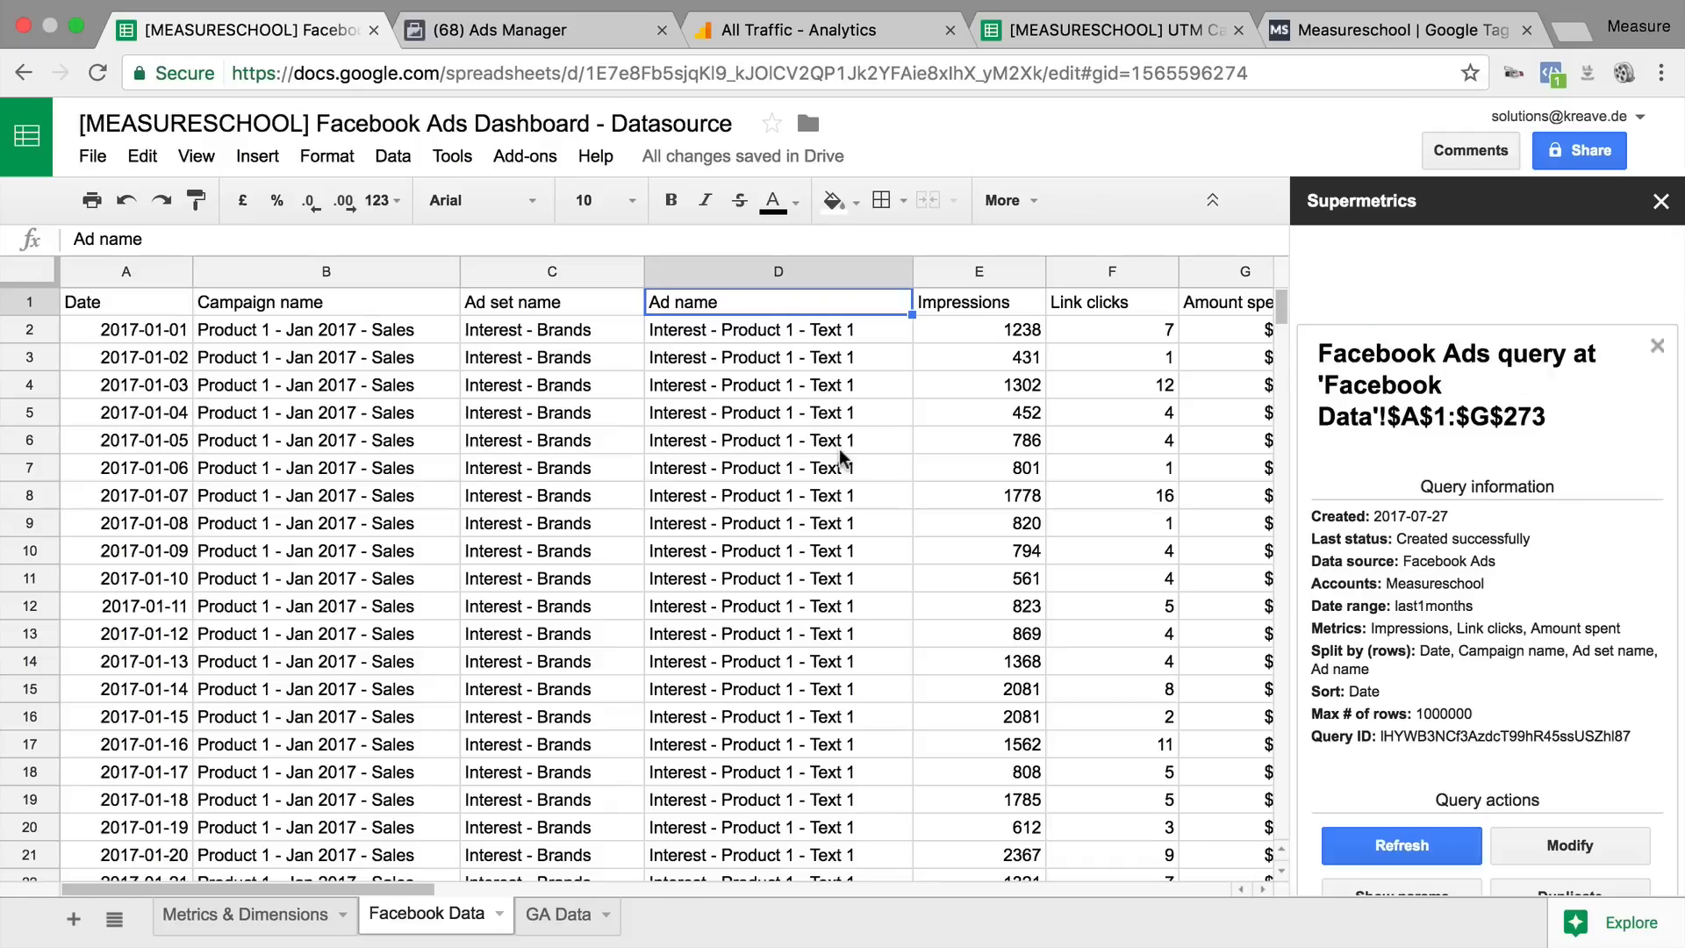
pyautogui.click(840, 470)
pyautogui.hscroll(2, 838, 485)
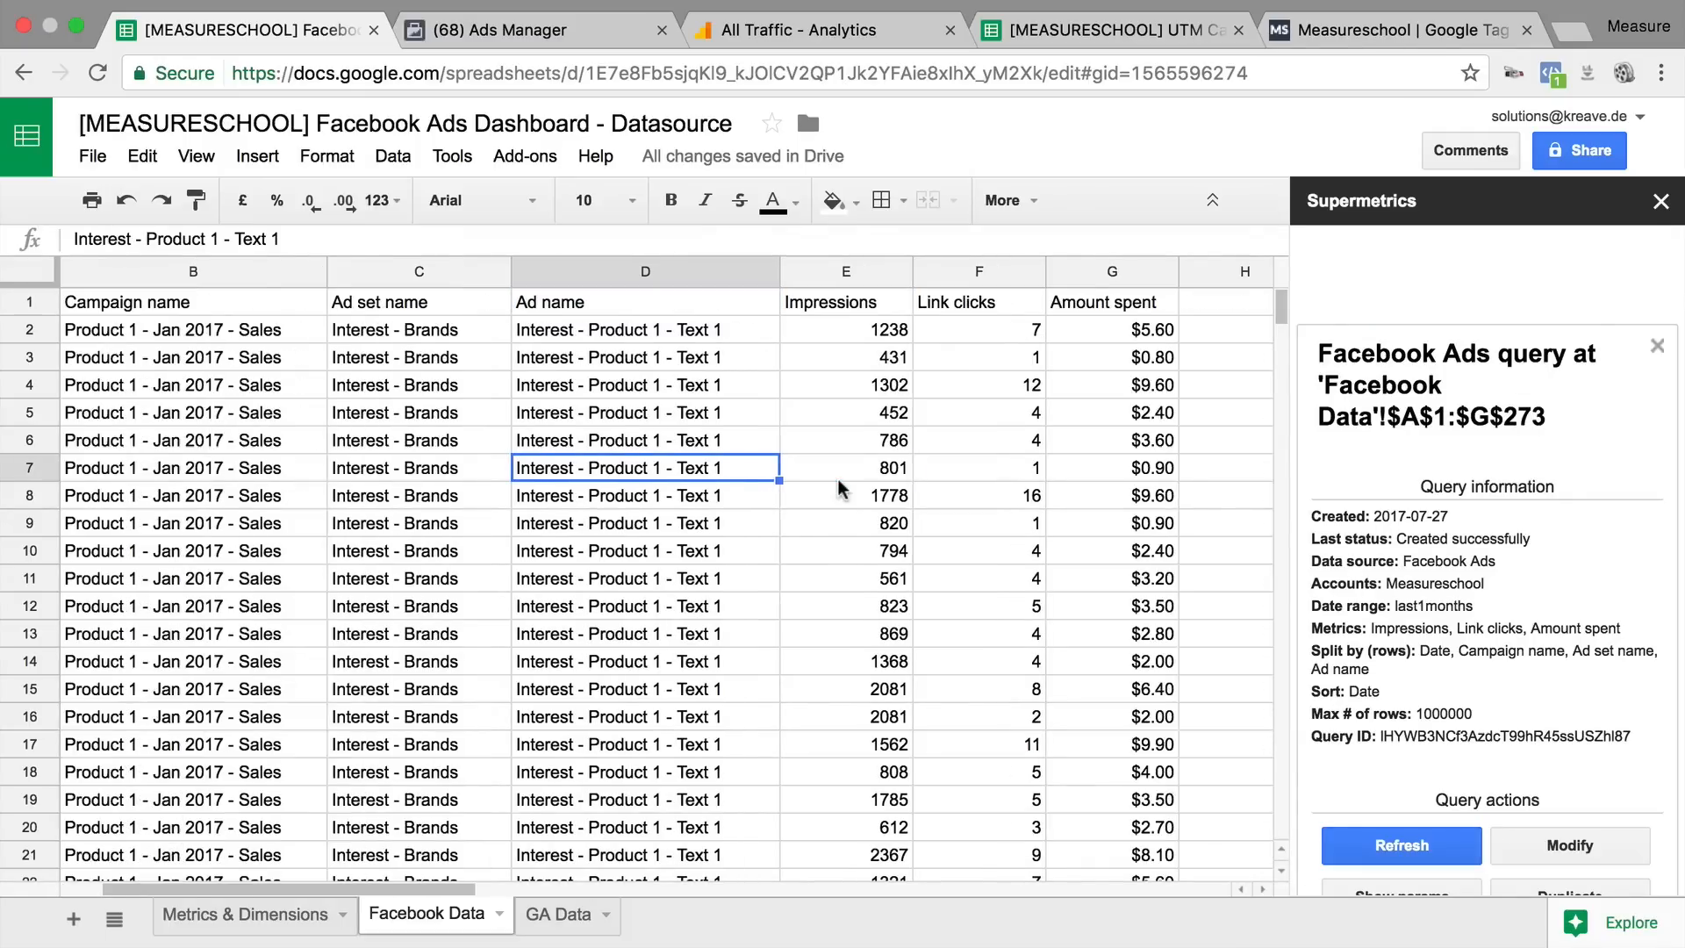
pyautogui.hscroll(-2, 836, 482)
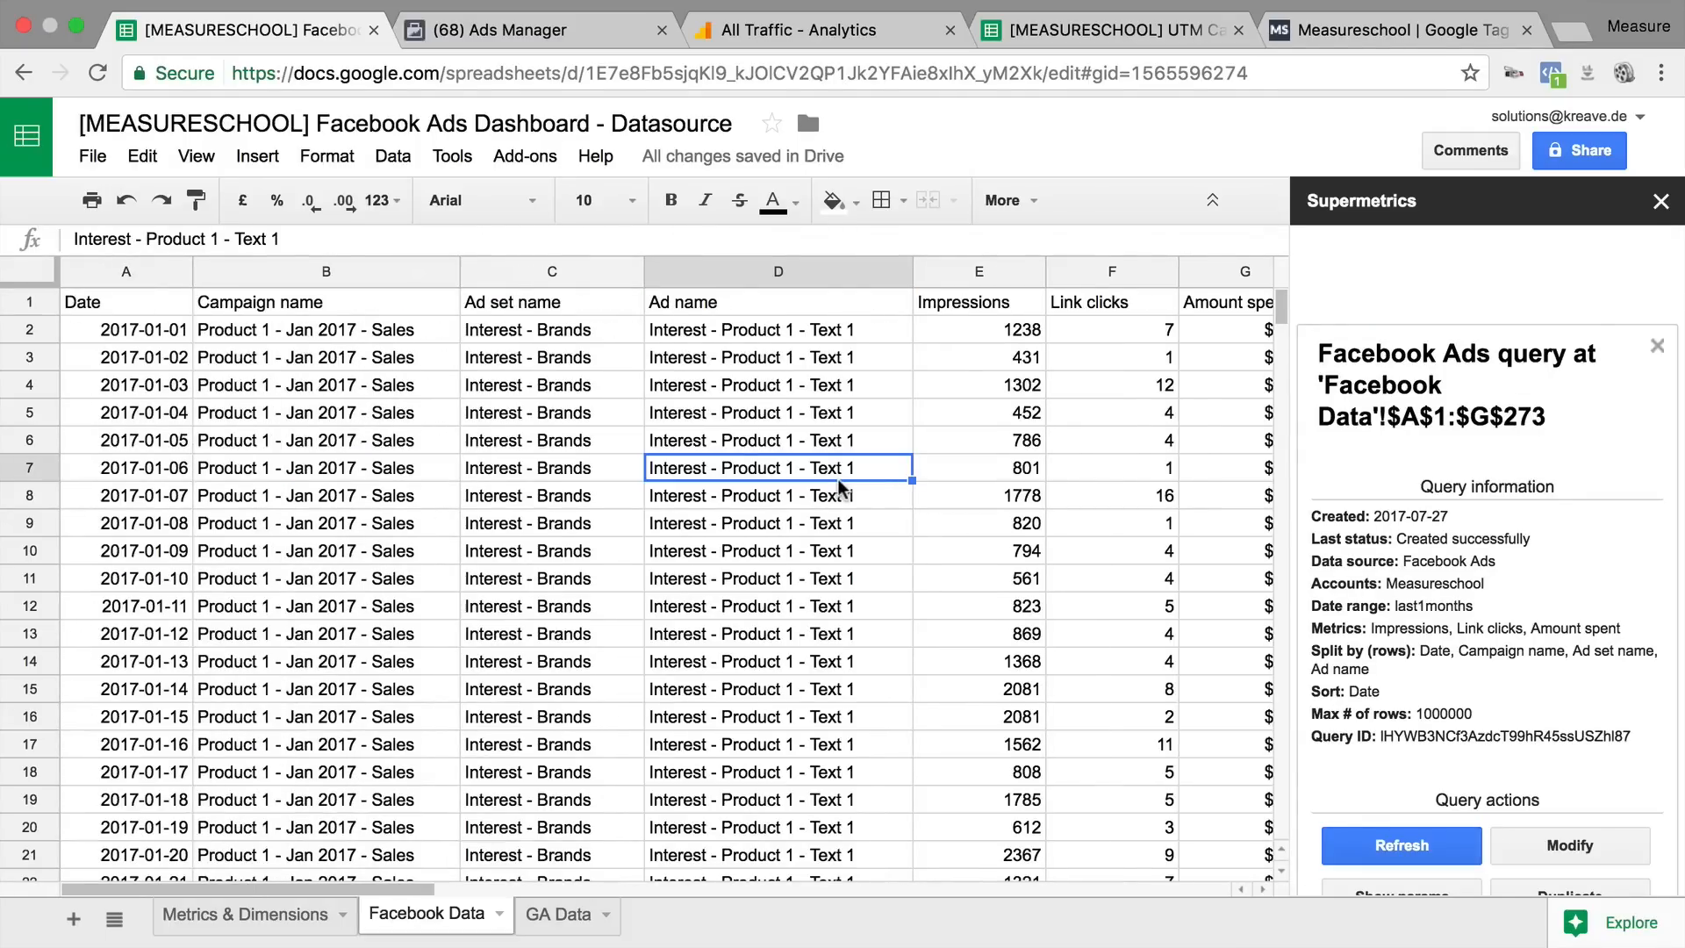
# Step: Go to the GA Data sheet and change the query's data source to Google Analytics
pyautogui.click(559, 928)
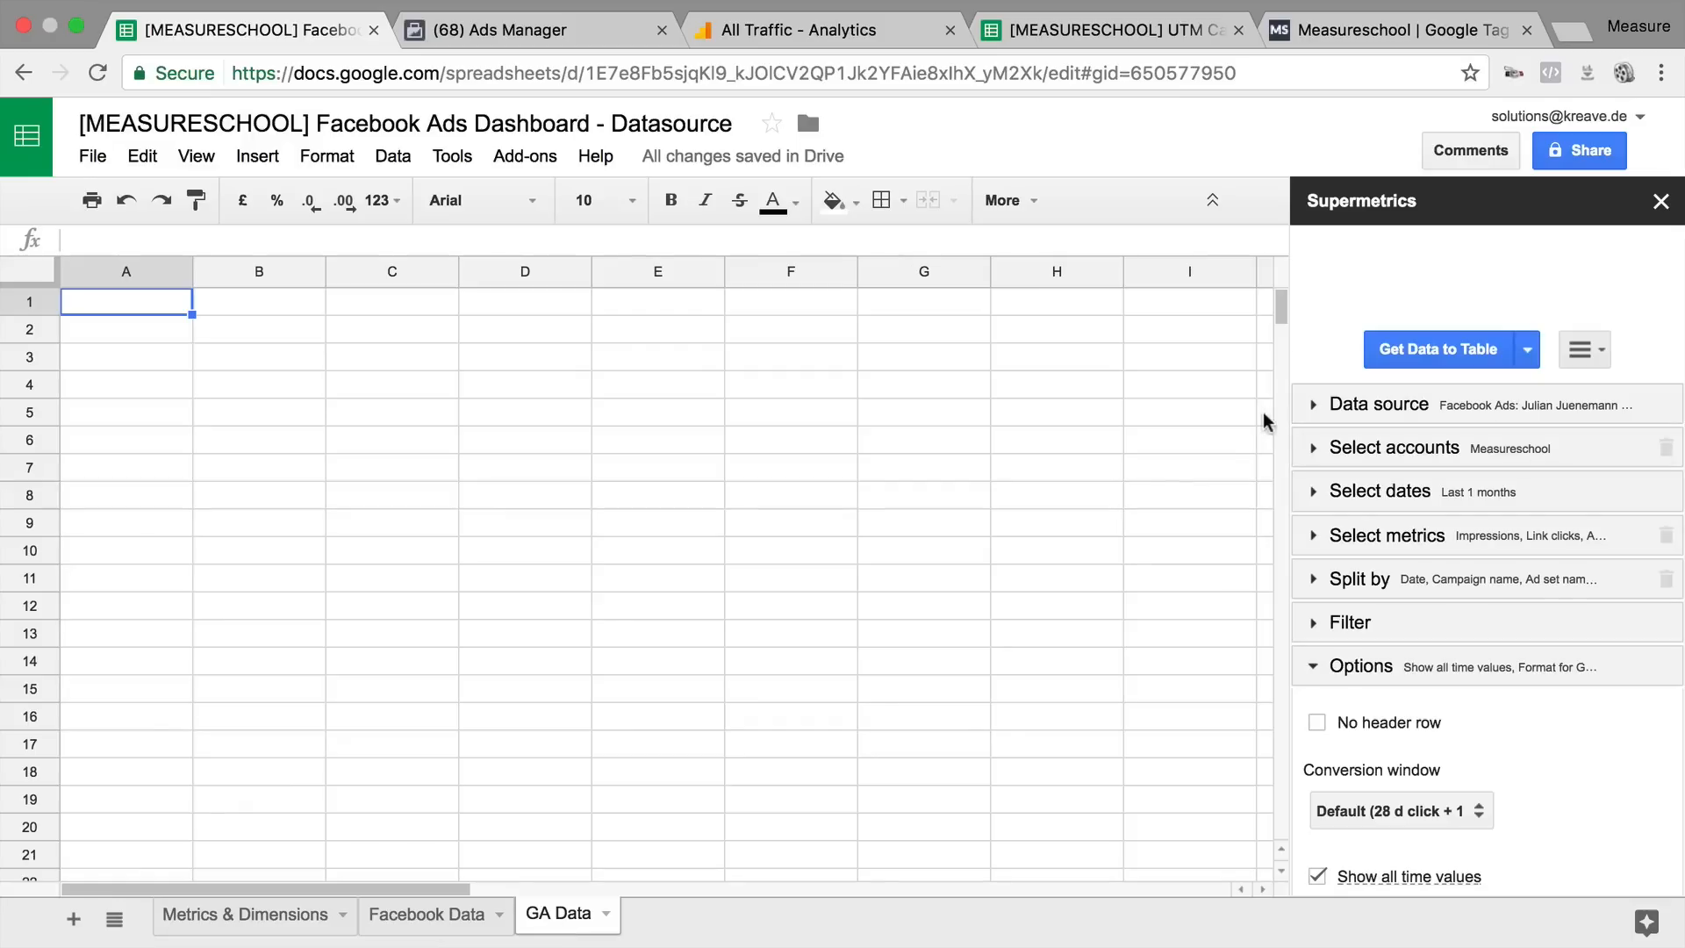
pyautogui.click(1311, 408)
pyautogui.scroll(-6, 1377, 395)
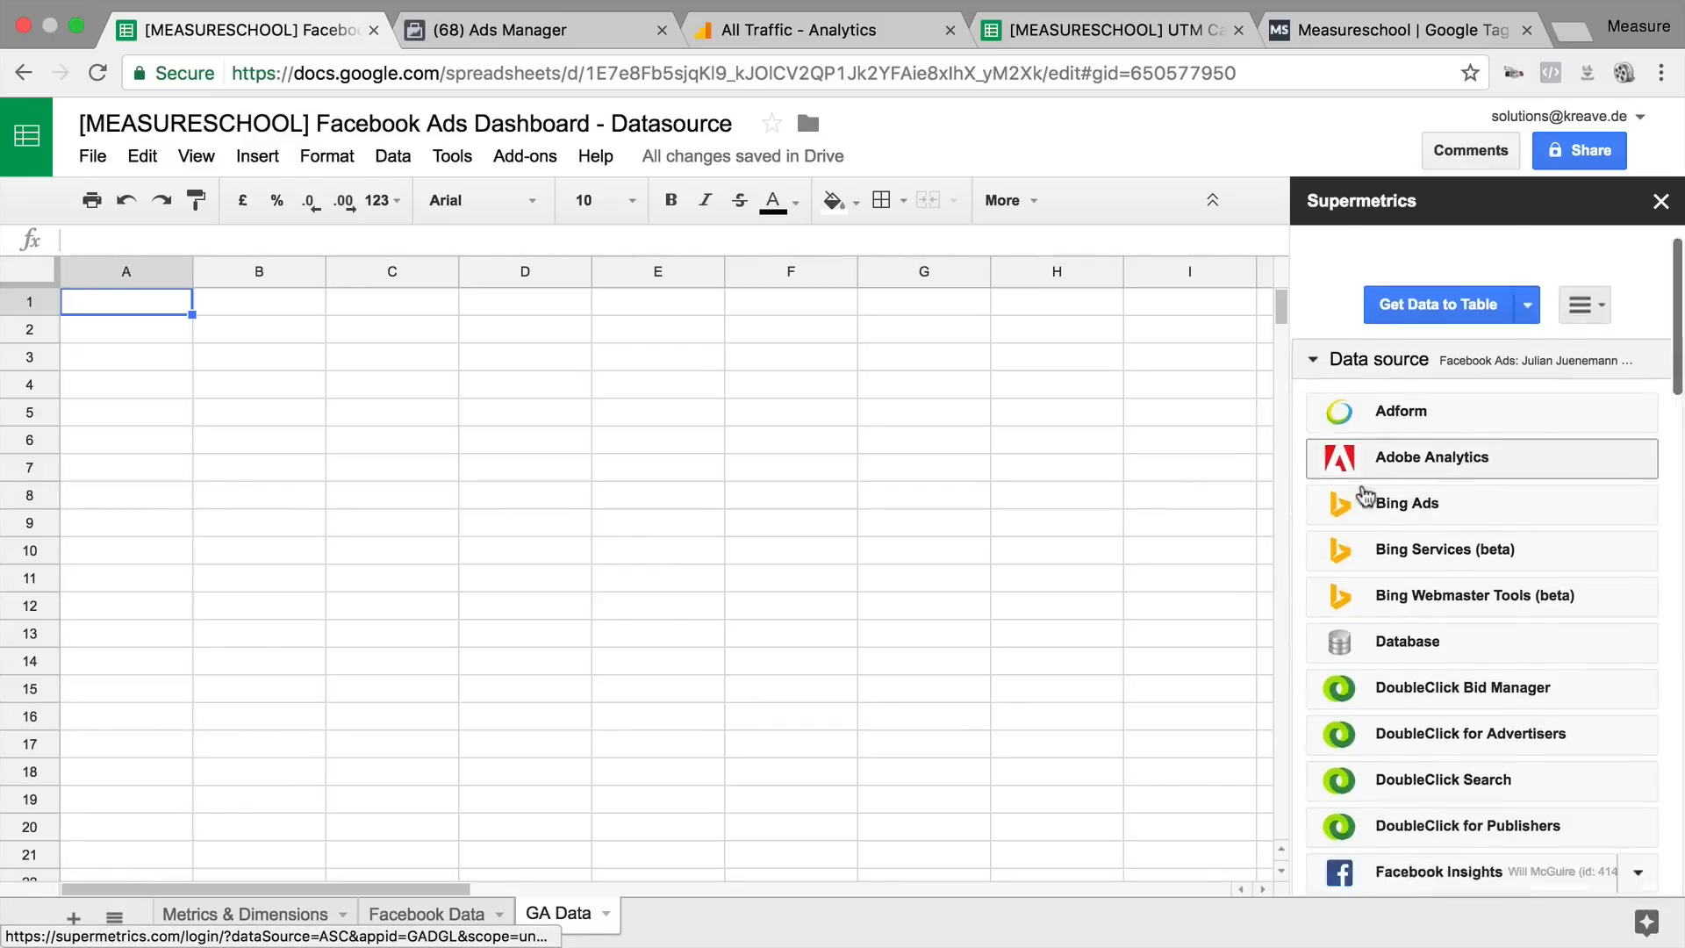
pyautogui.click(1400, 474)
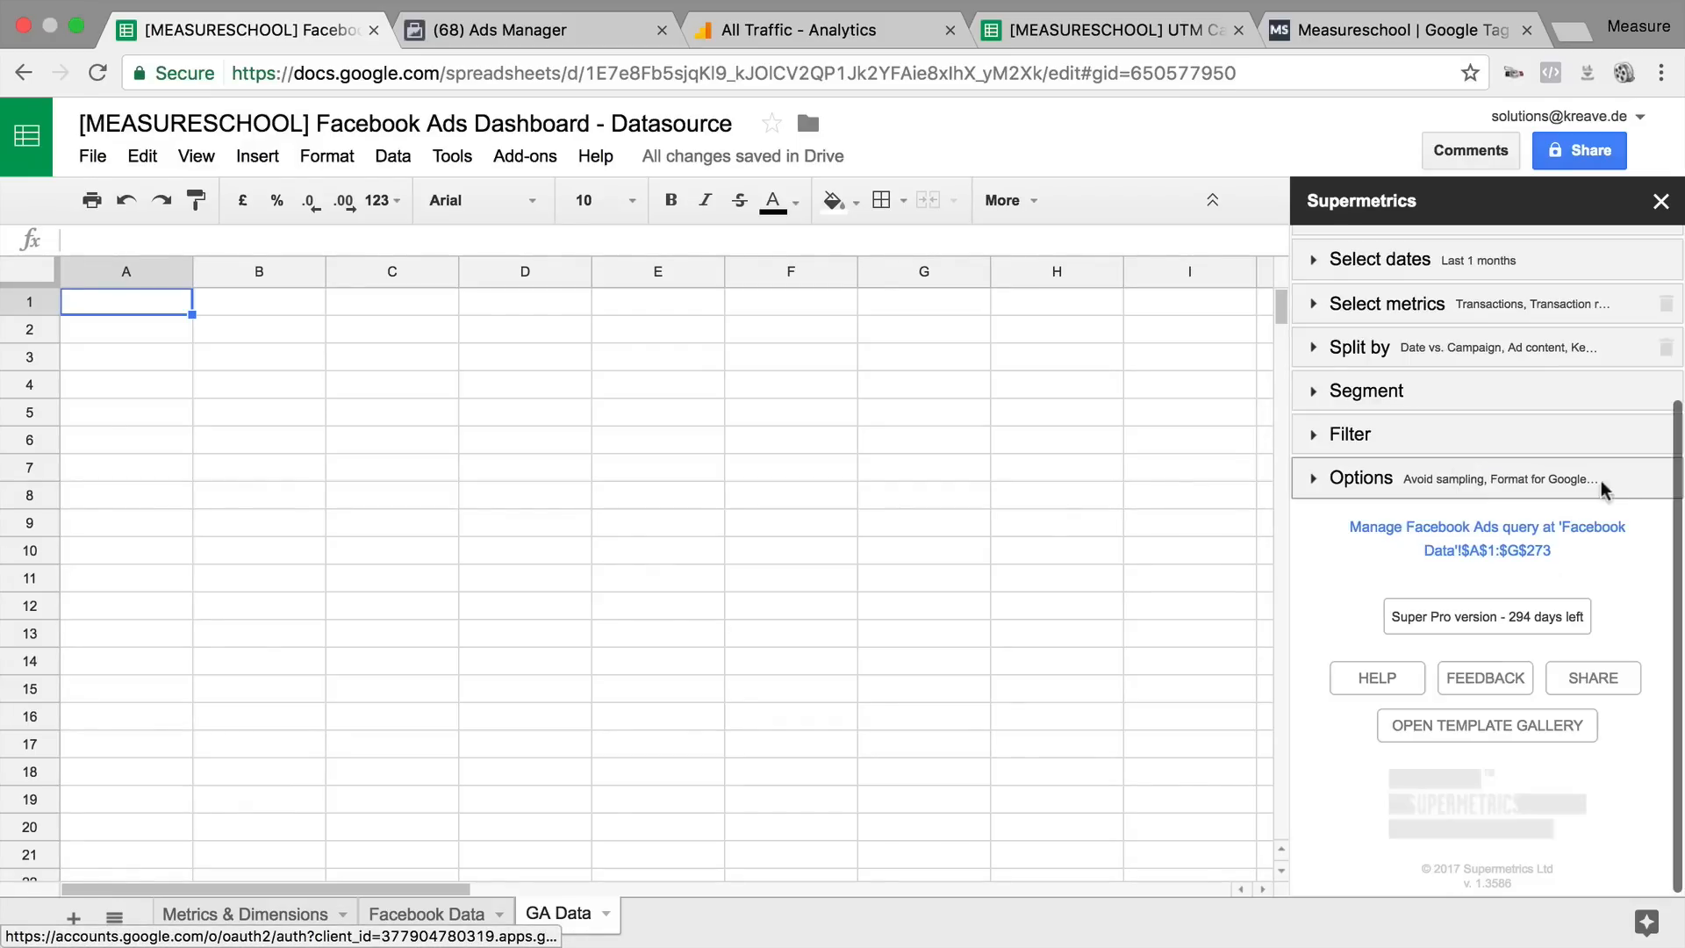
# Step: Choose Transactions and Transaction revenue as the Google Analytics query's metrics
pyautogui.click(1310, 458)
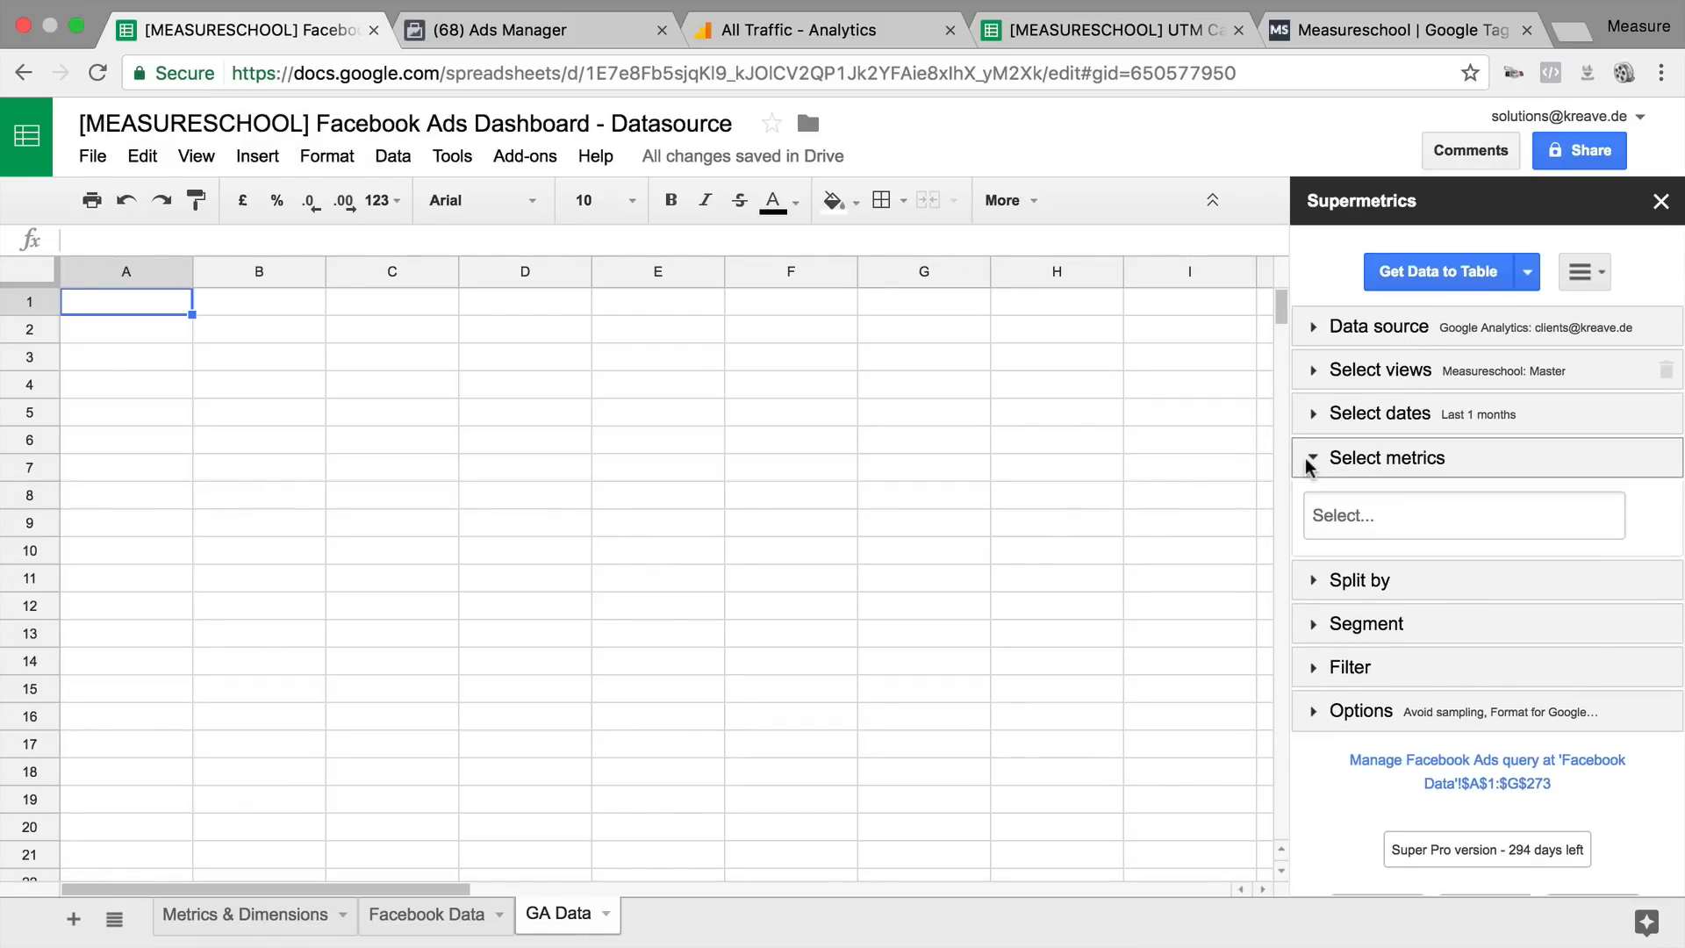
pyautogui.click(1395, 523)
pyautogui.write('transa')
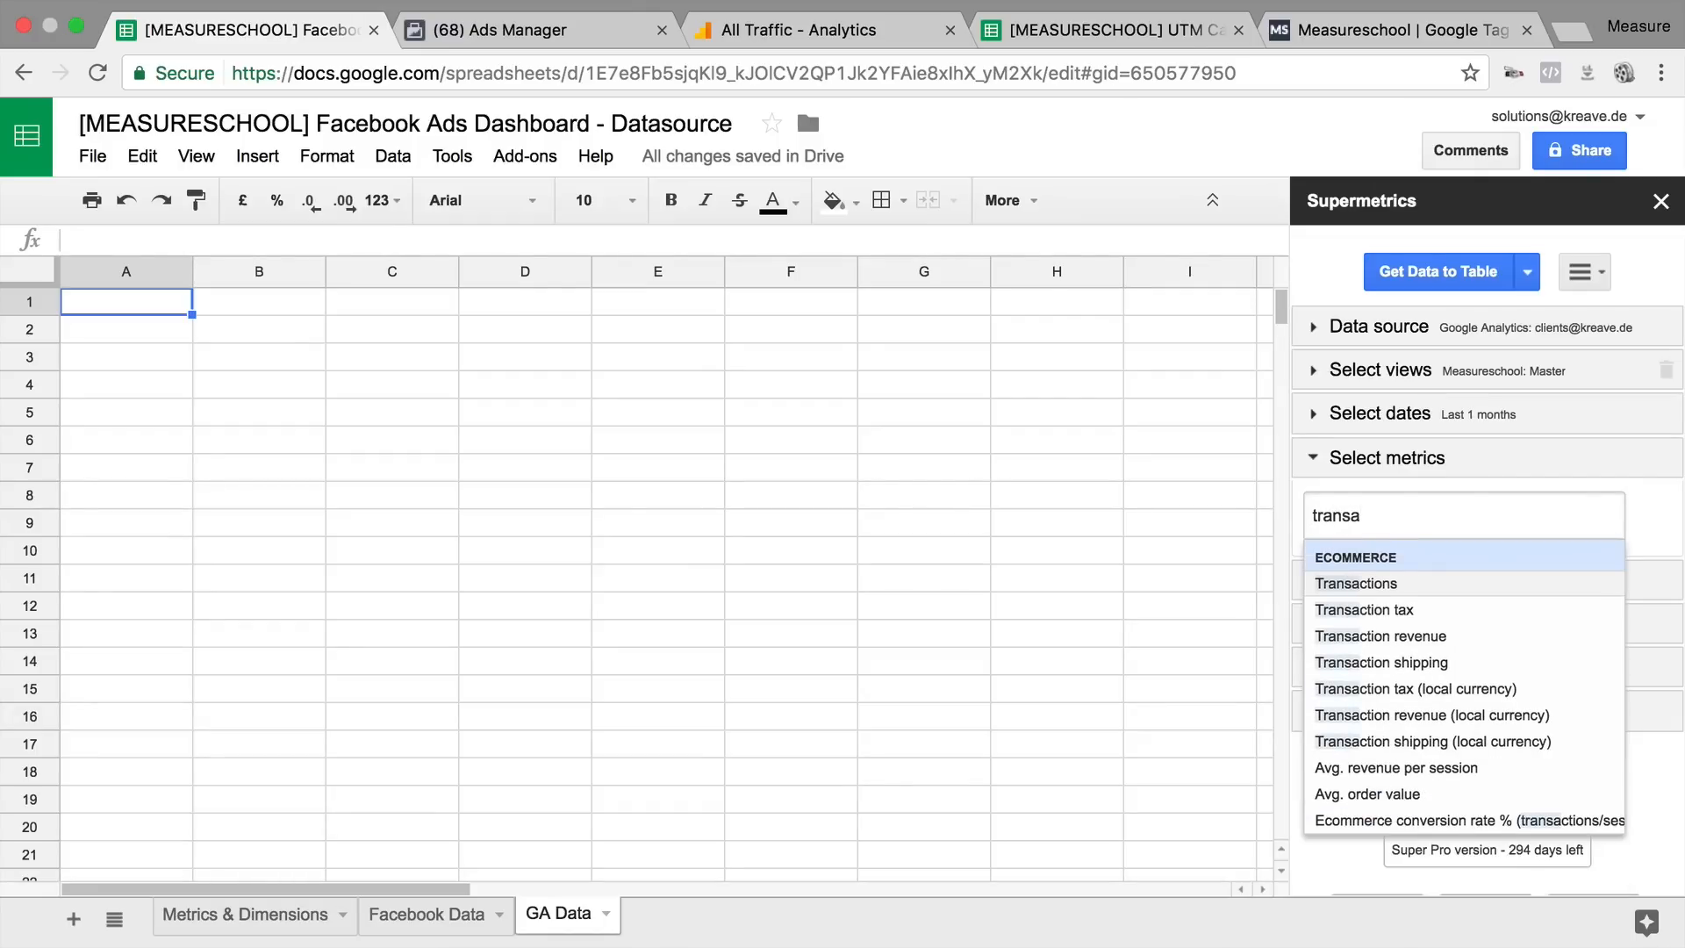
pyautogui.click(1365, 585)
pyautogui.write('trans')
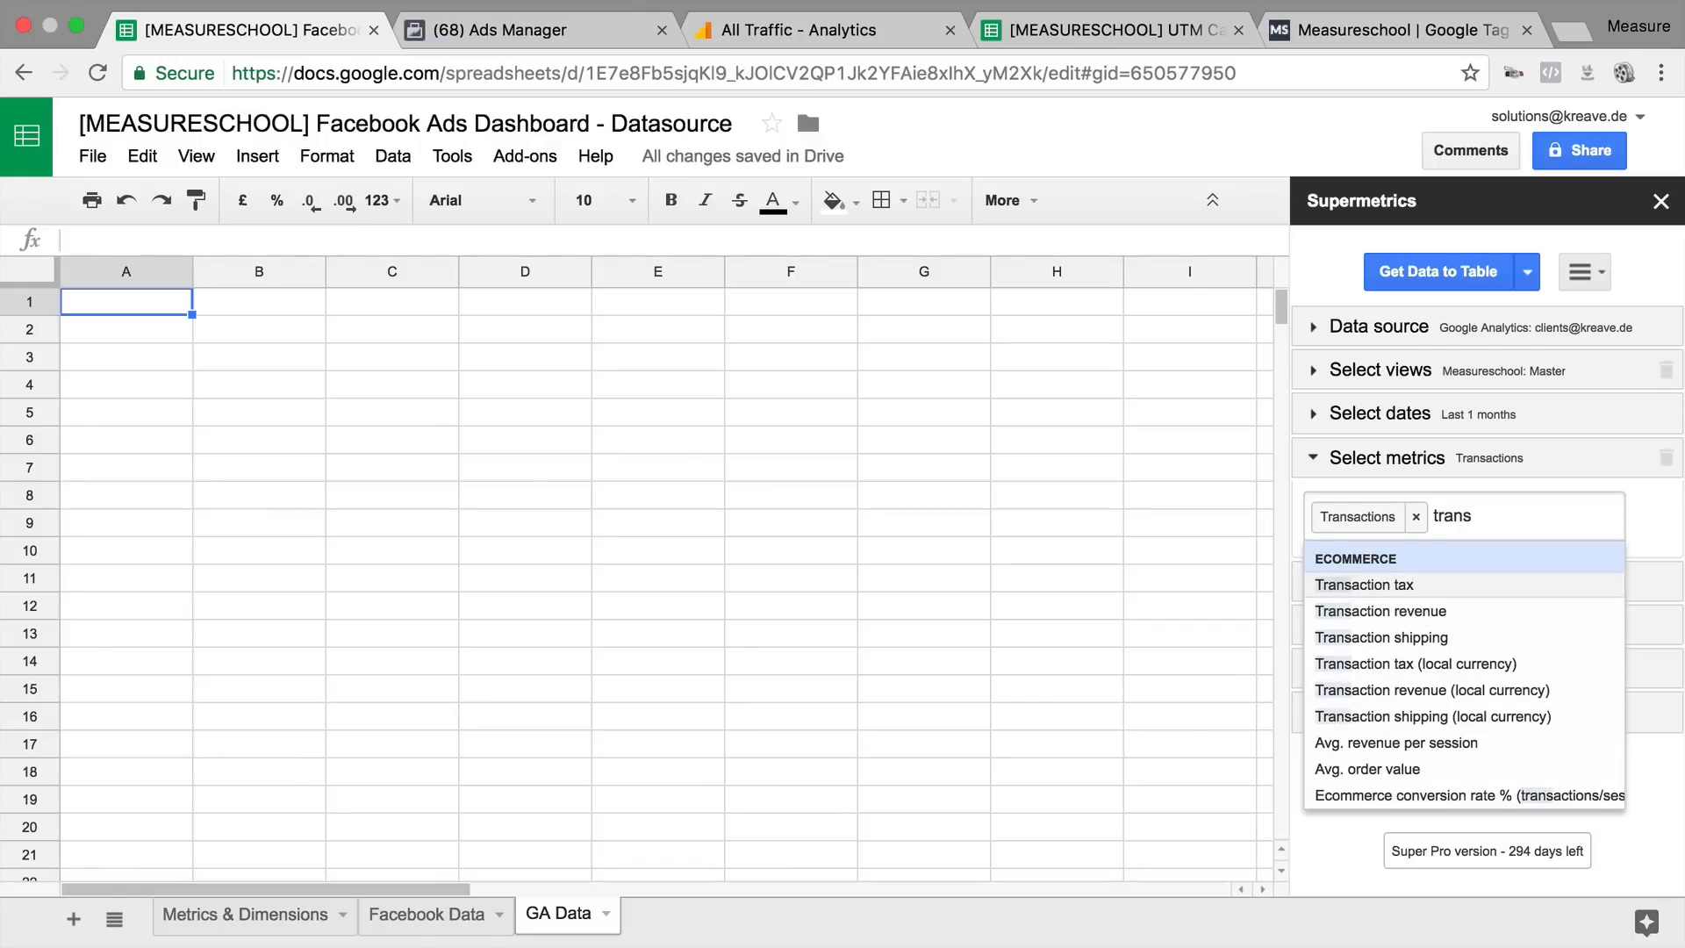
pyautogui.click(1369, 612)
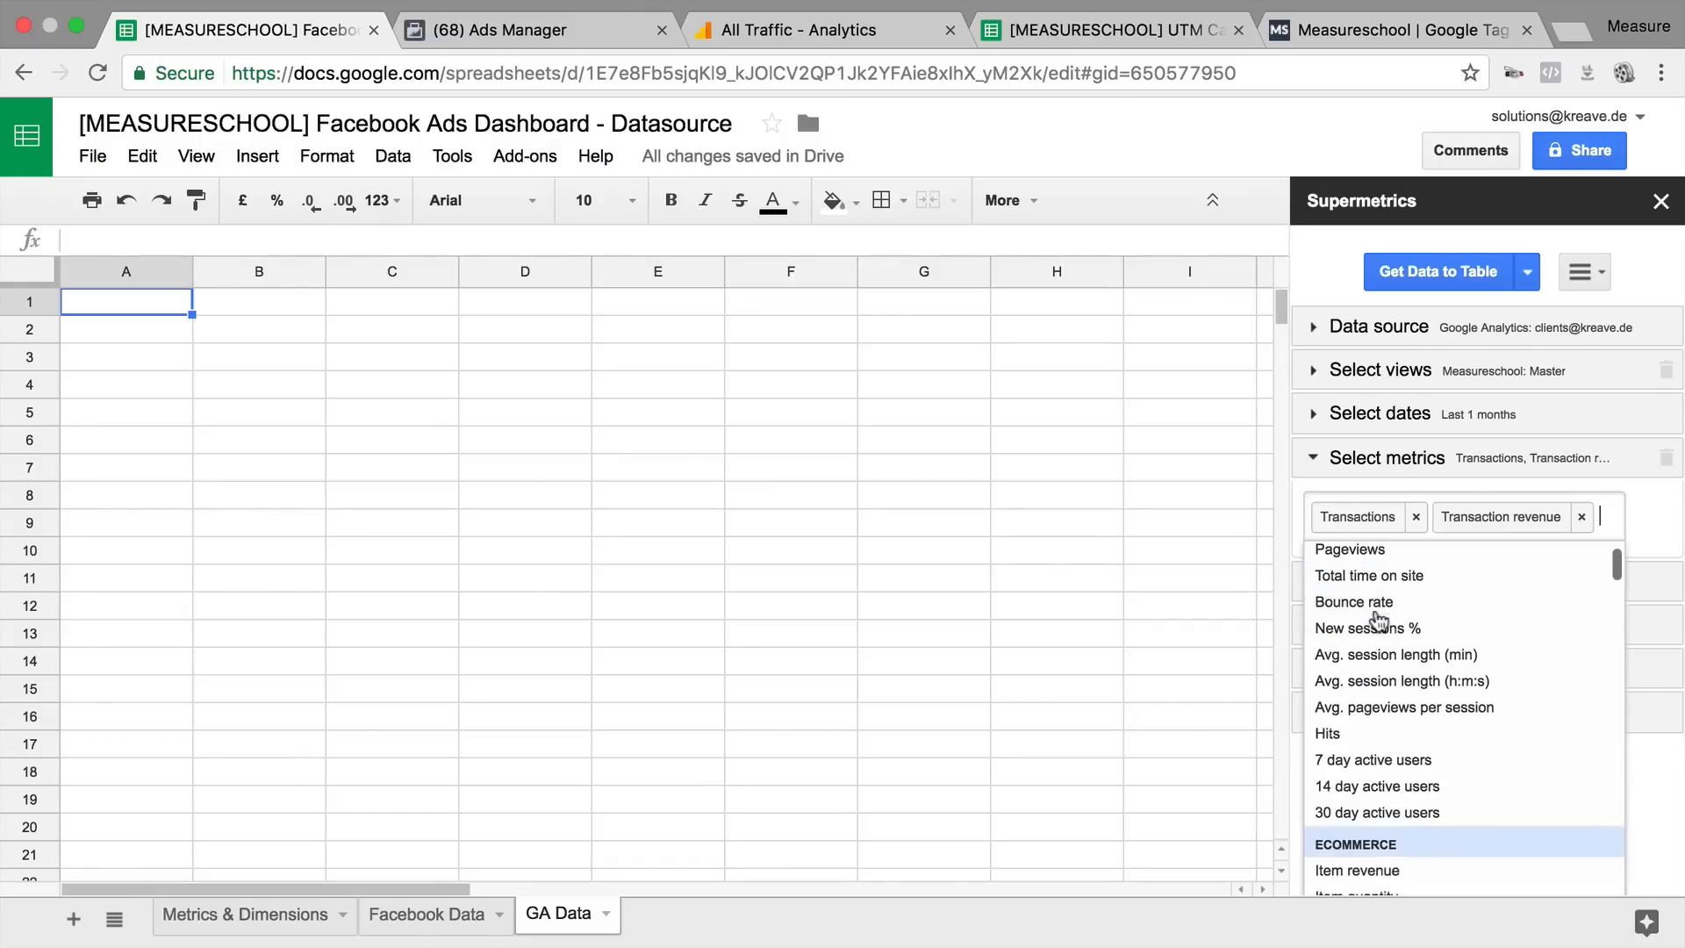
pyautogui.click(1654, 544)
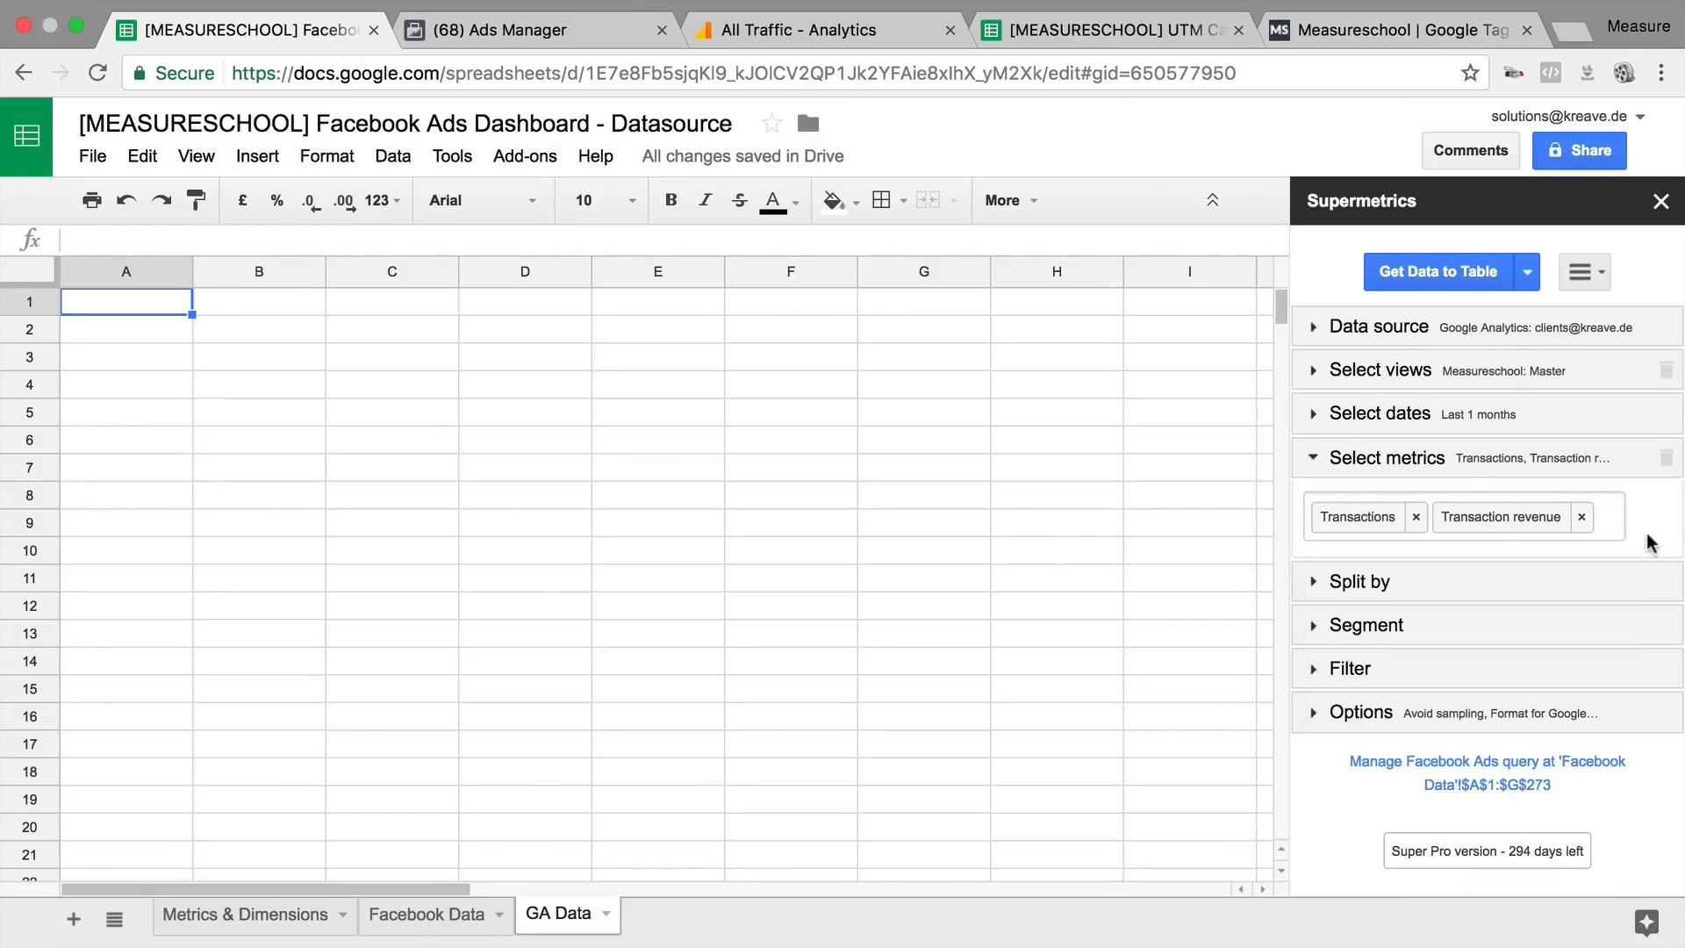
# Step: Split the Google Analytics query's rows by Date
pyautogui.click(1343, 580)
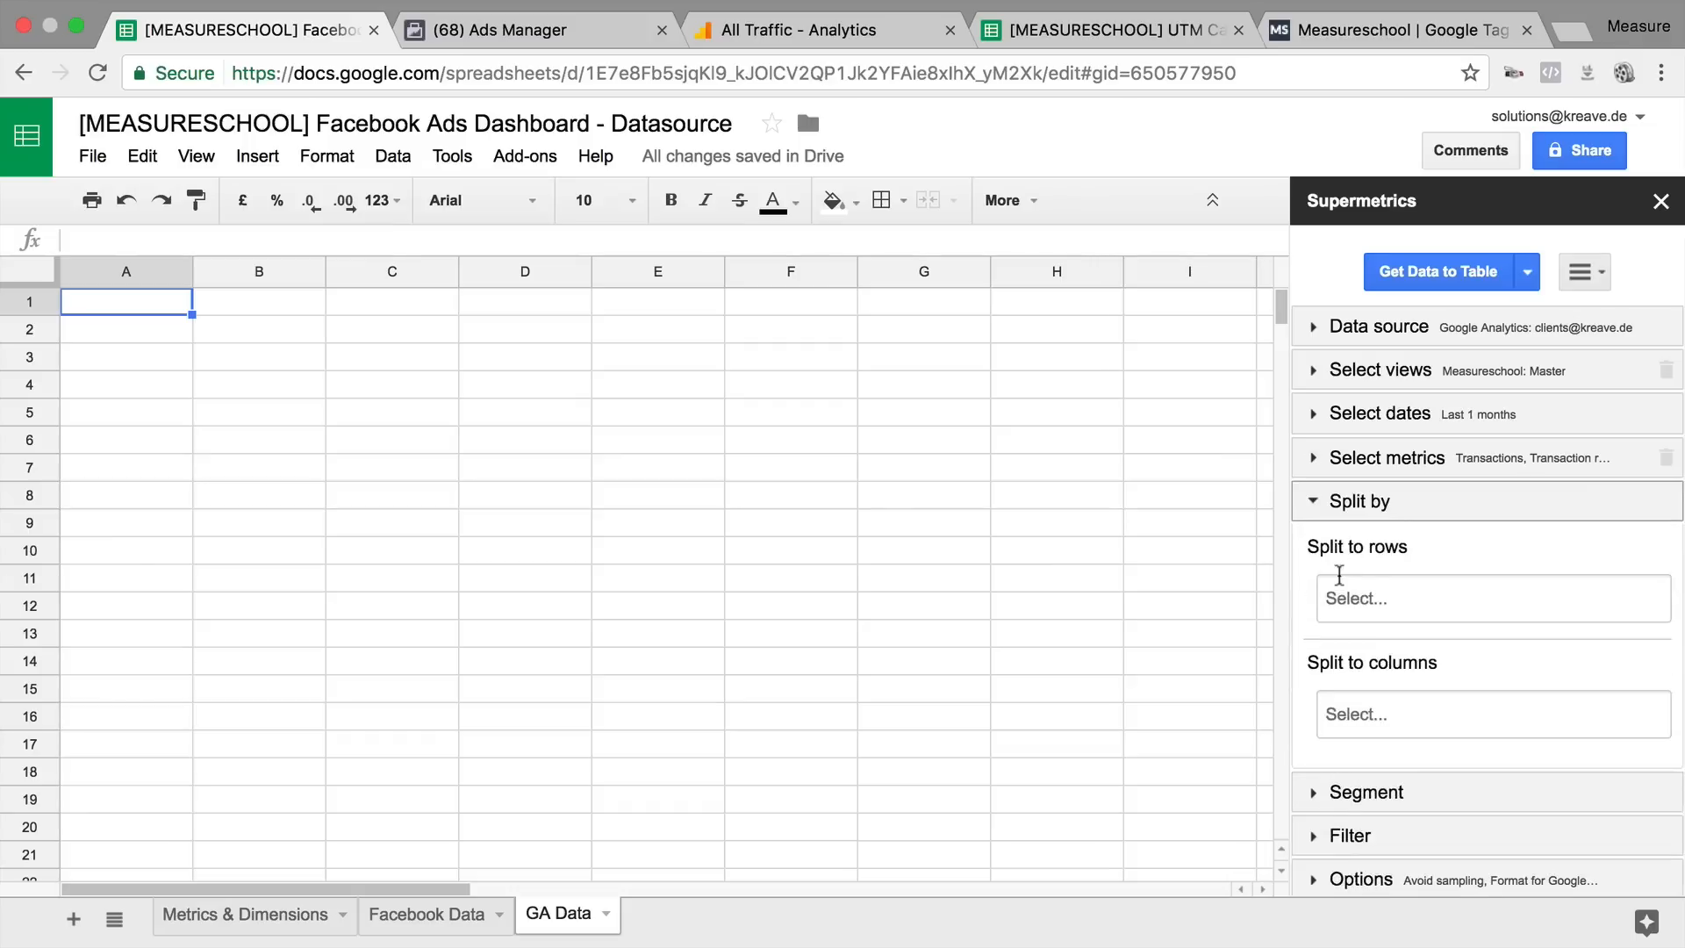
pyautogui.click(1339, 596)
pyautogui.write('data')
pyautogui.press('BackSpace')
pyautogui.write('e')
pyautogui.click(1368, 664)
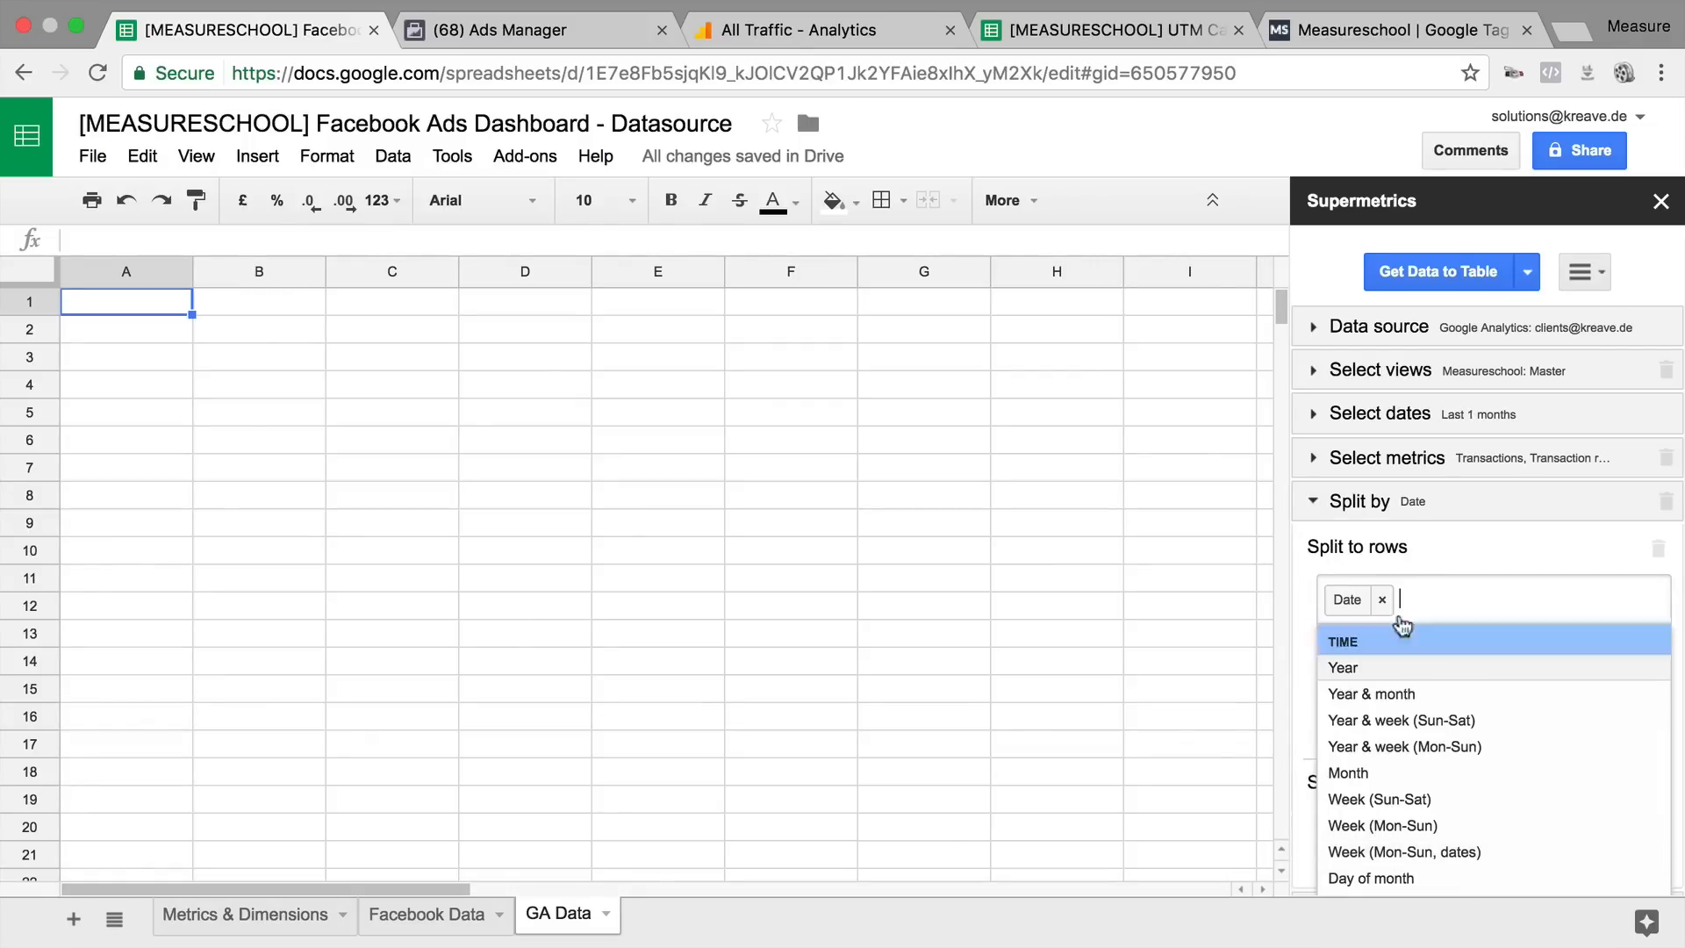
# Step: Consult the Metrics & Dimensions sheet and add Campaign, Ad content and Keyword to the query's row split
pyautogui.click(178, 923)
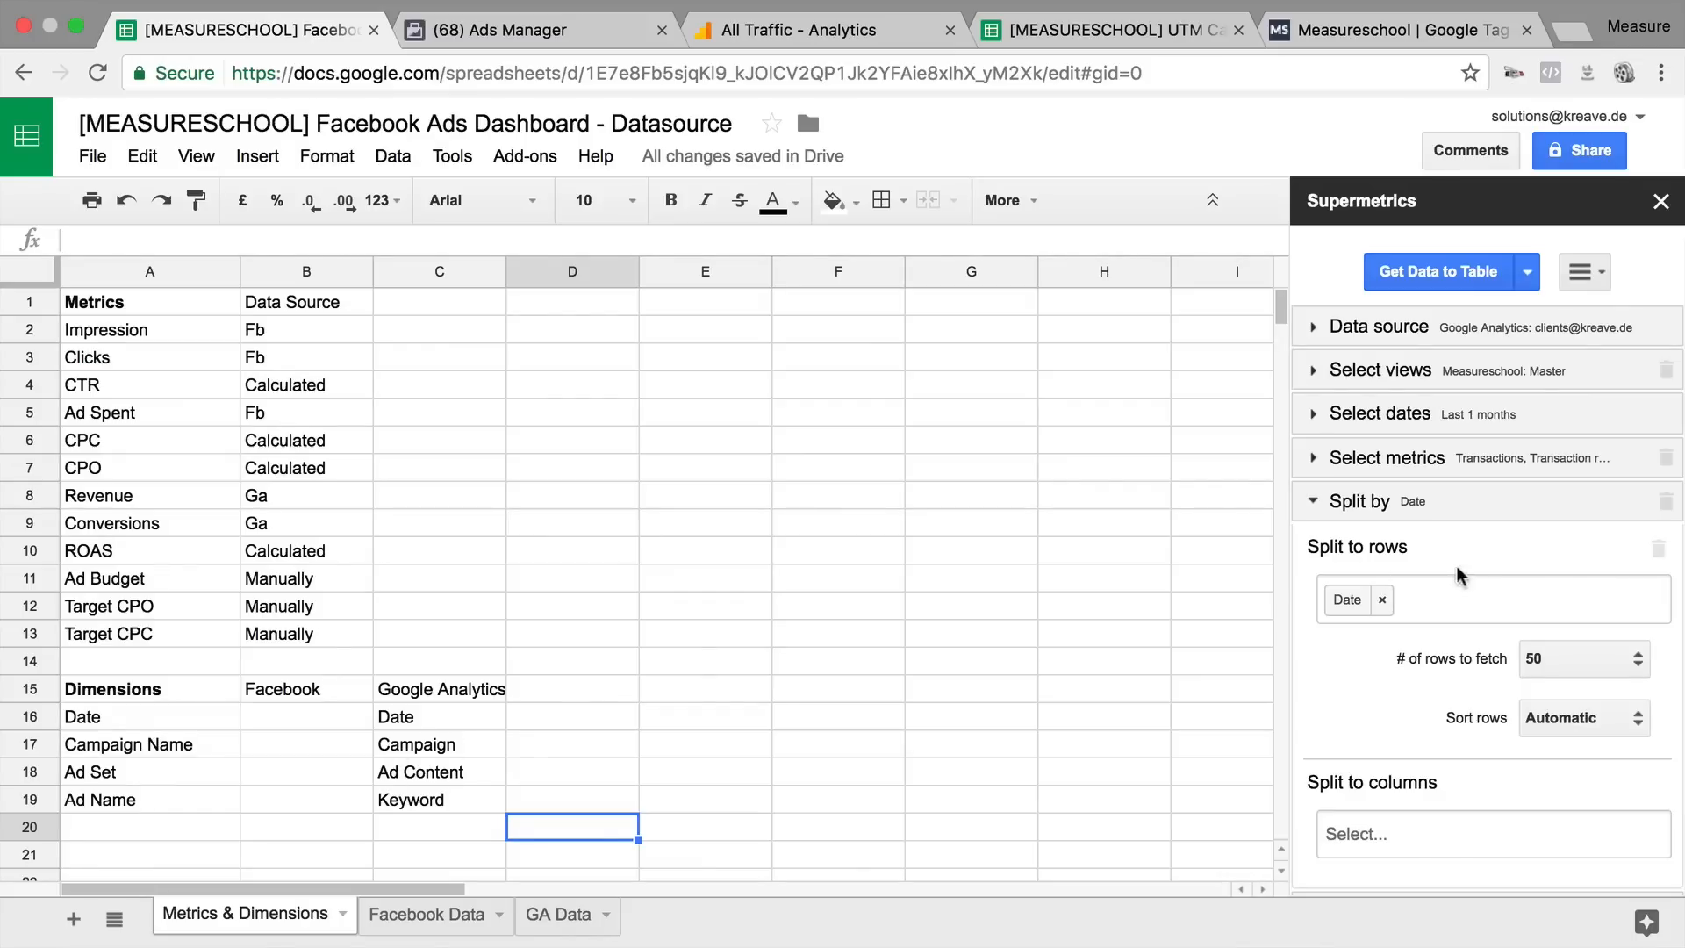
pyautogui.click(1441, 592)
pyautogui.write('camp')
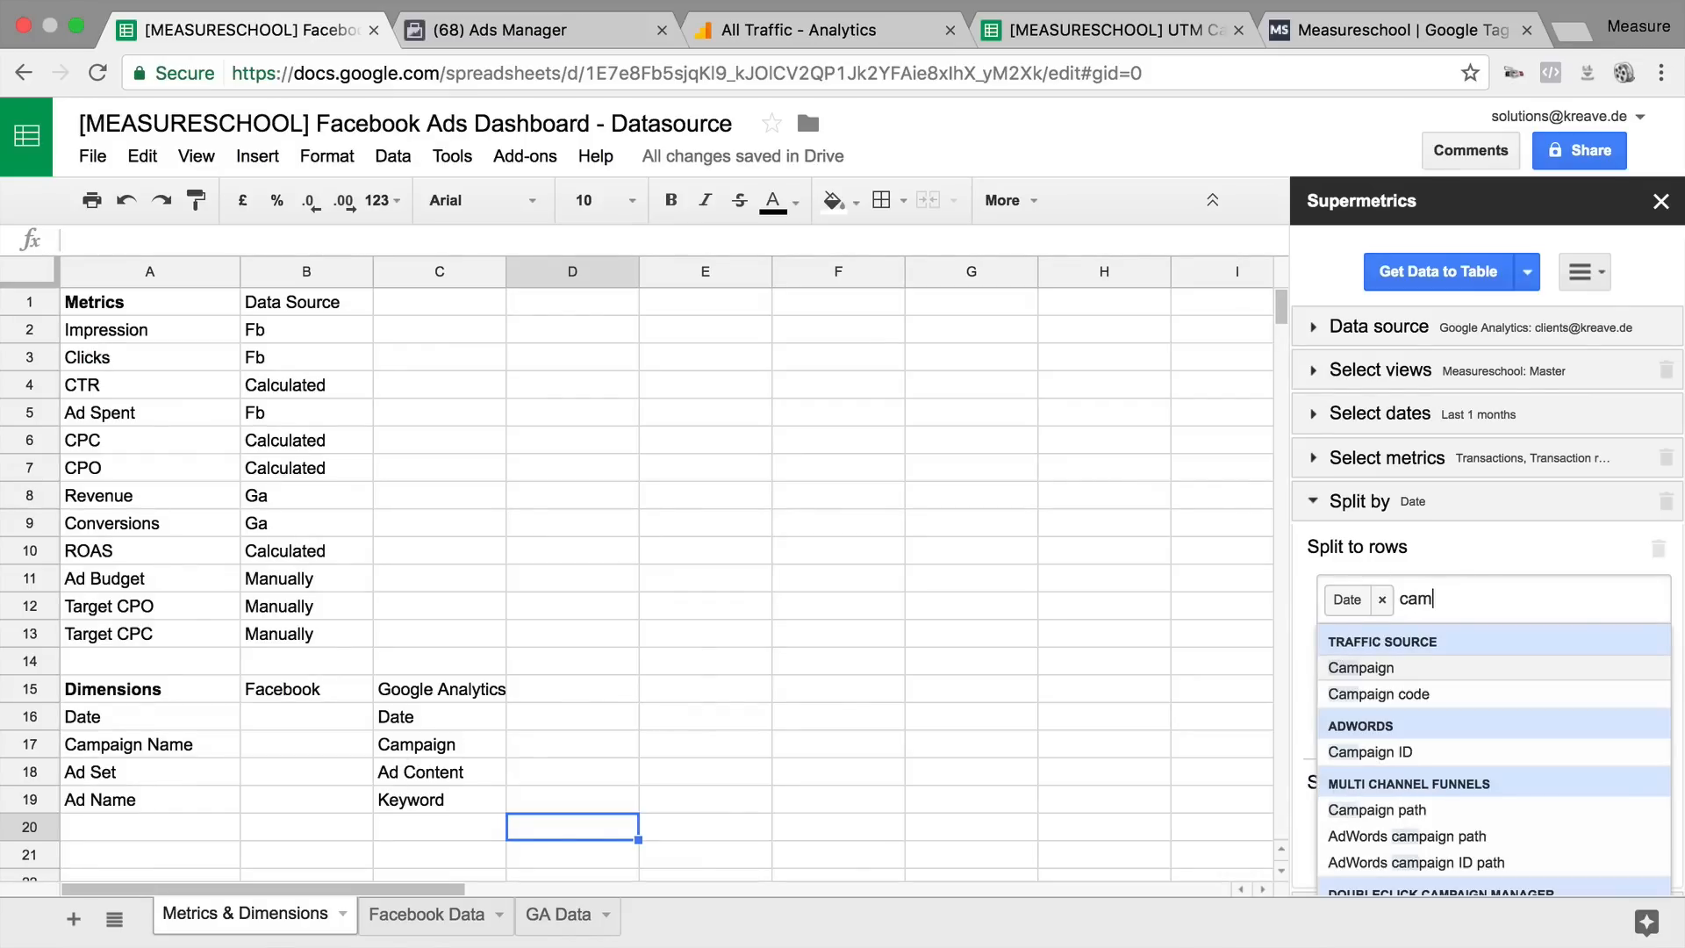
pyautogui.click(1371, 669)
pyautogui.write('ad c')
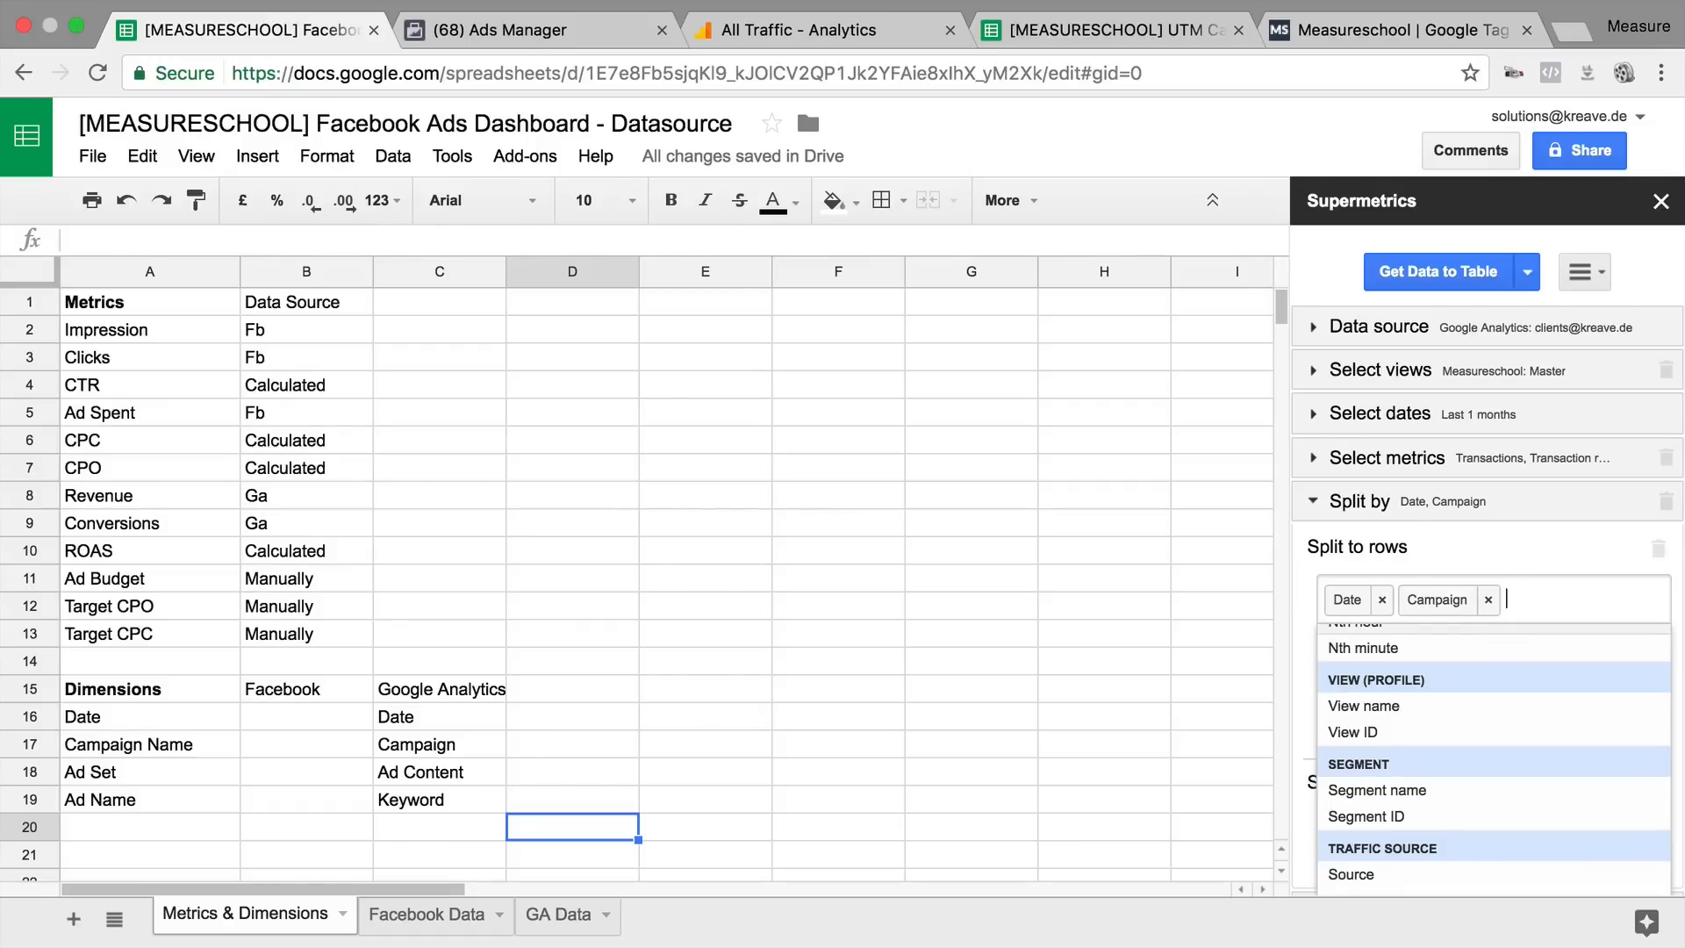
pyautogui.write('on')
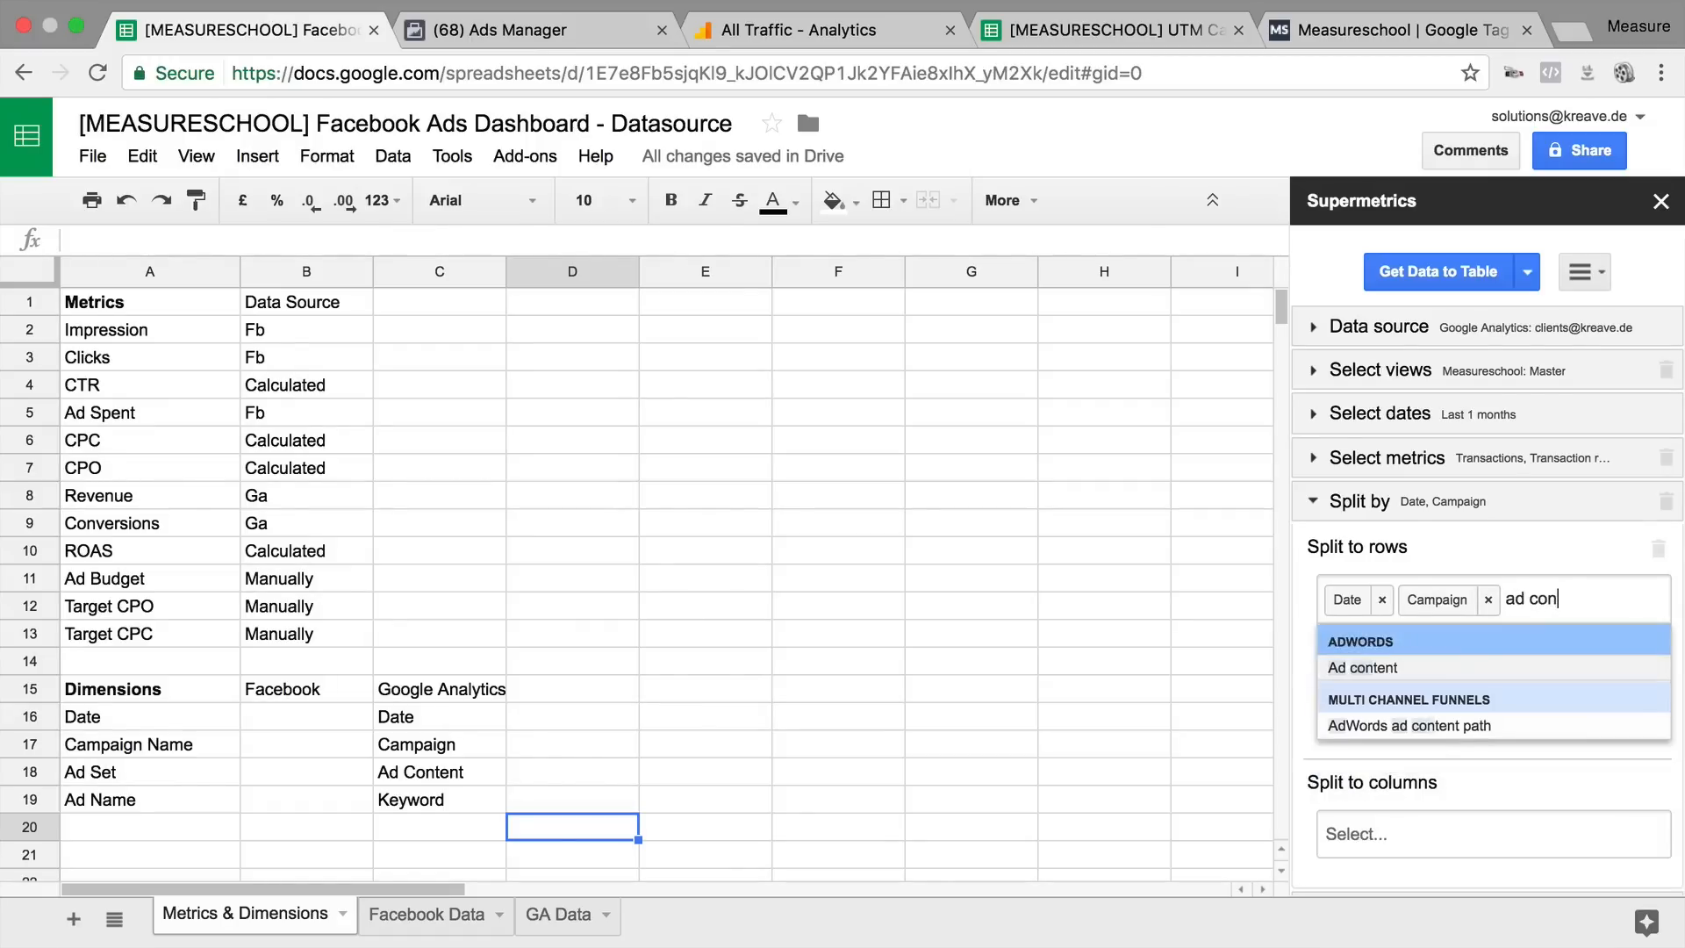
pyautogui.click(1415, 665)
pyautogui.write('ke')
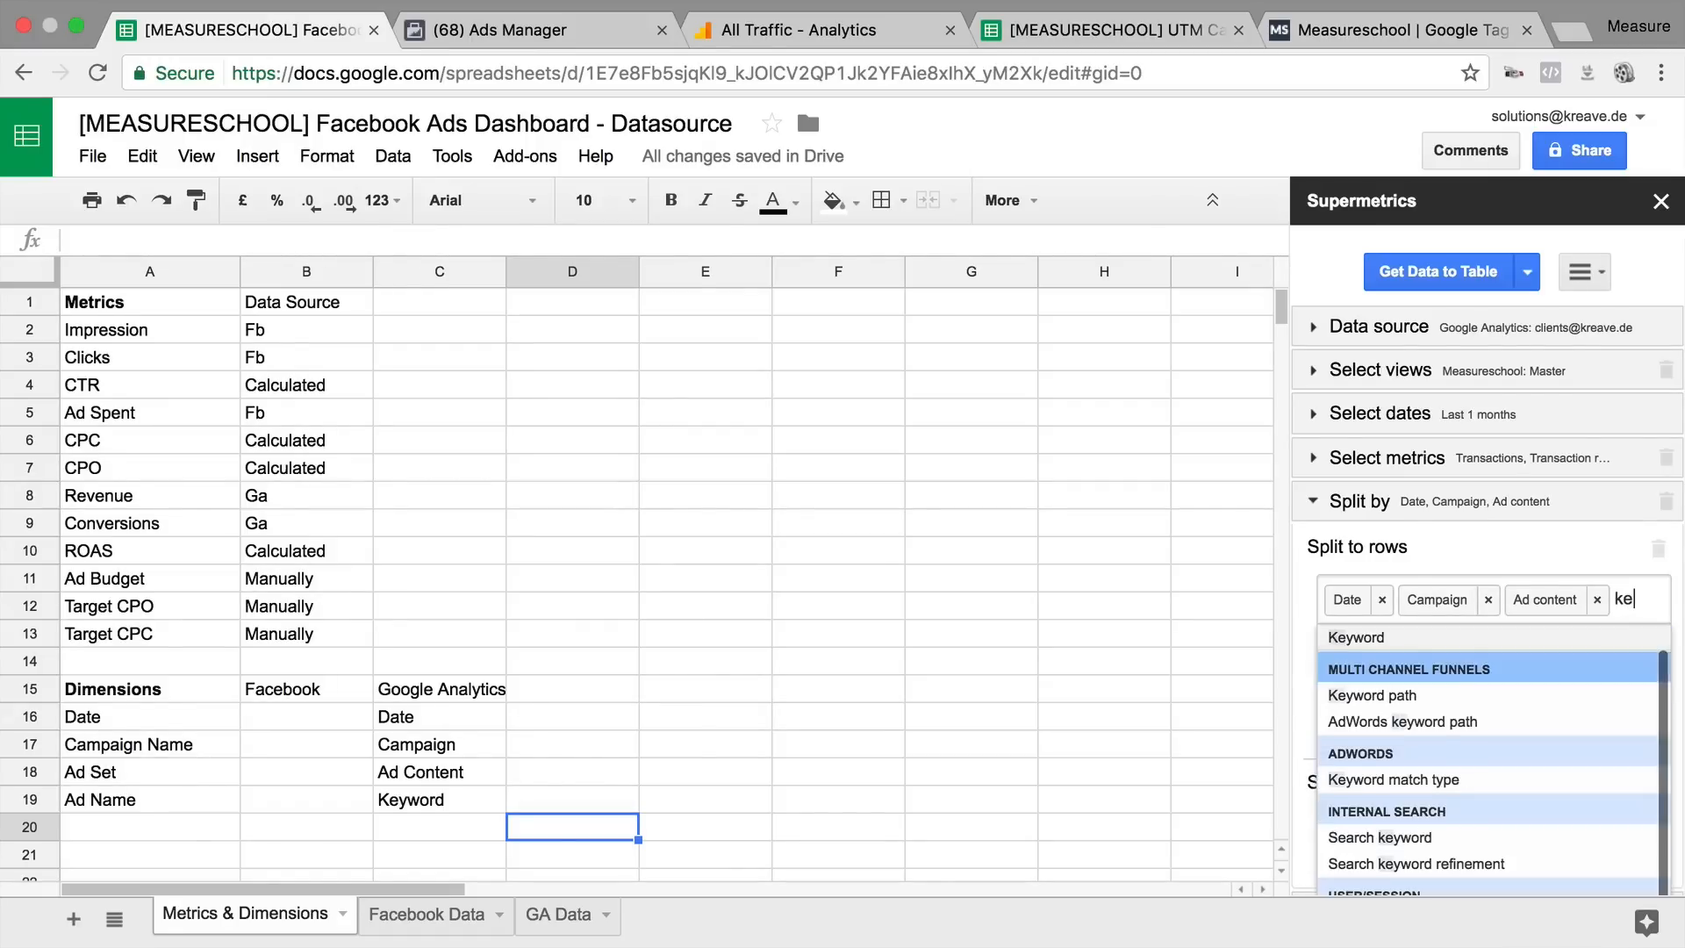
pyautogui.click(1373, 646)
pyautogui.click(1334, 553)
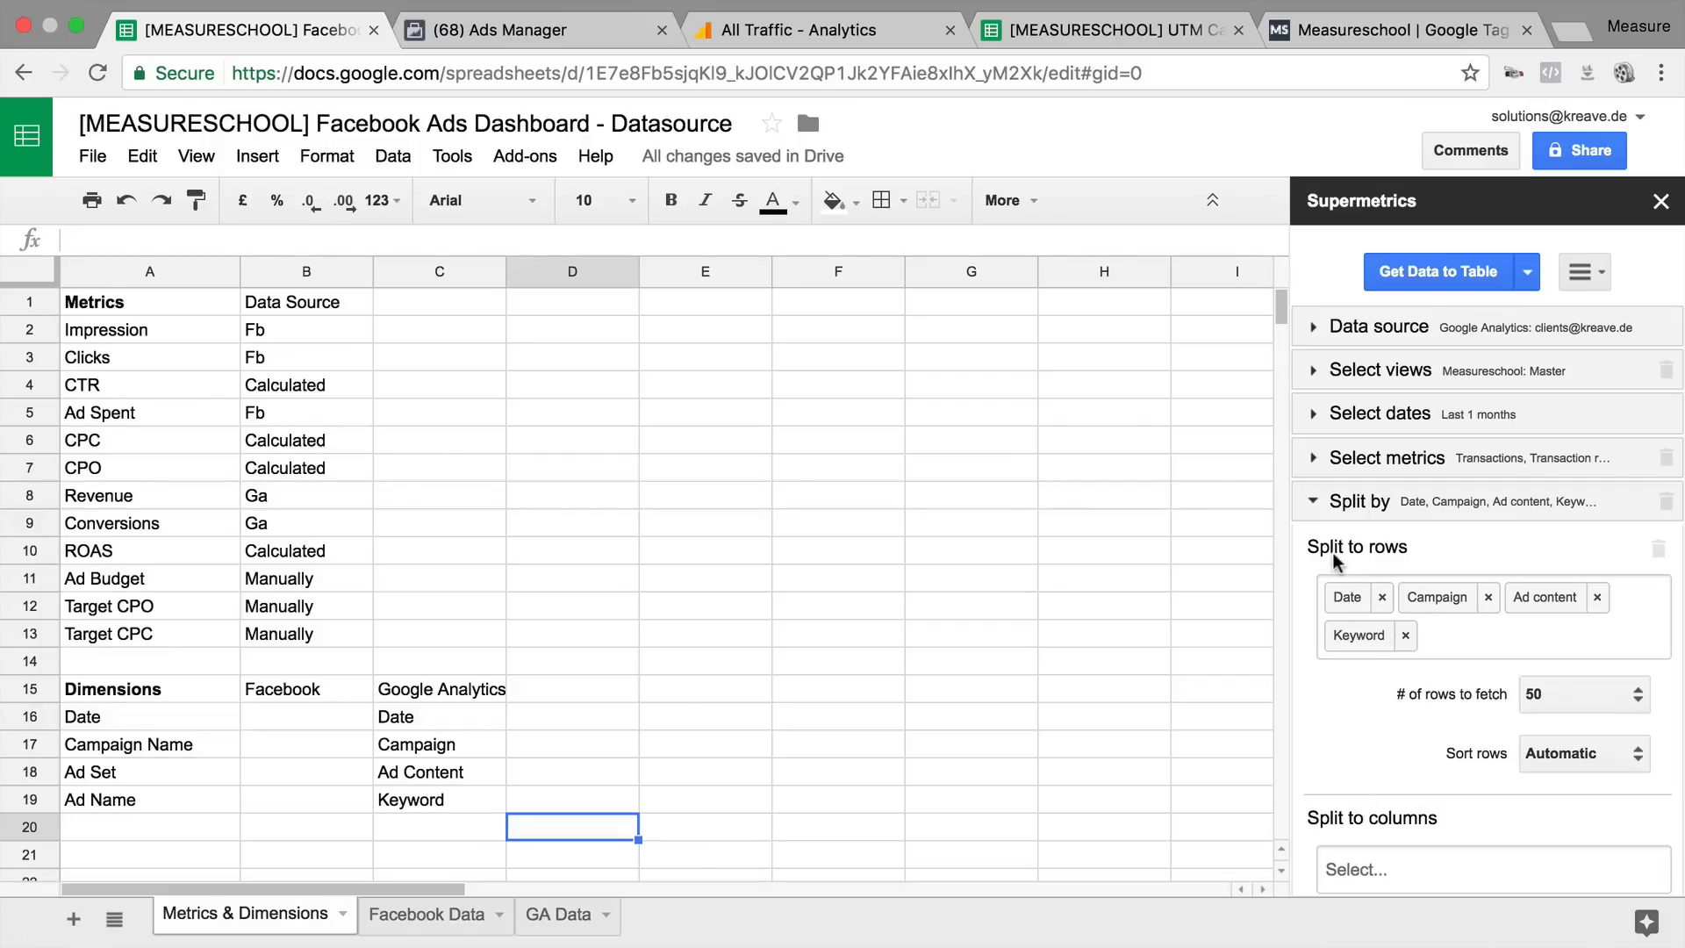
# Step: Set the number of rows to fetch to 1,000,000
pyautogui.scroll(-1, 1314, 658)
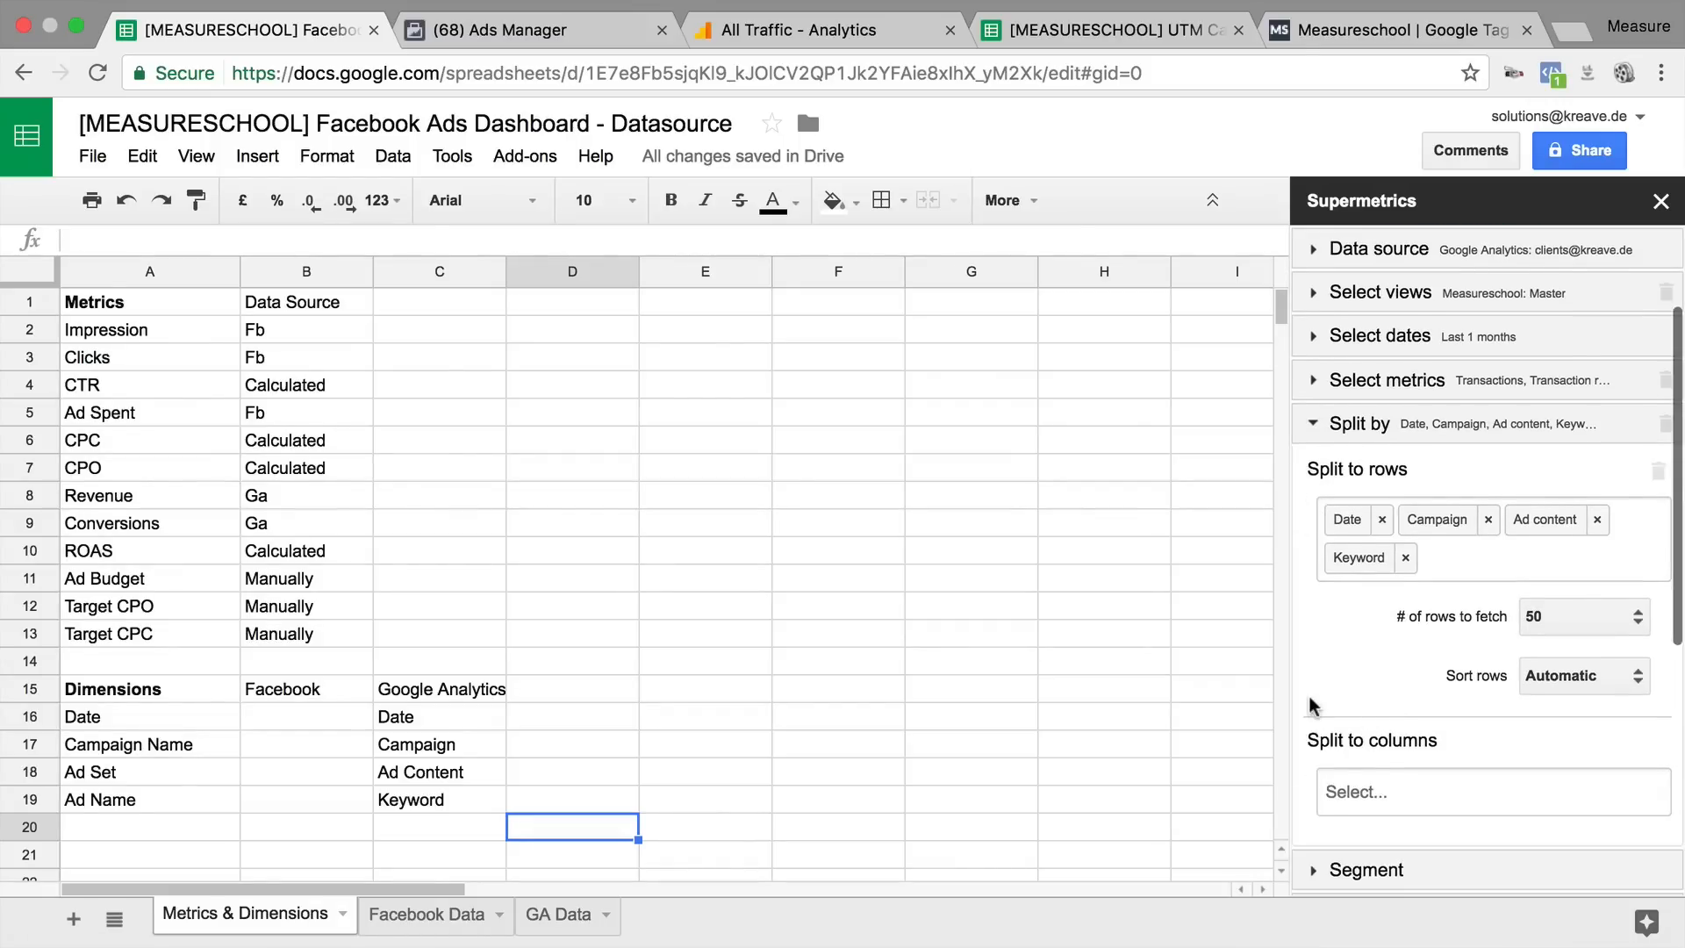
pyautogui.click(1596, 624)
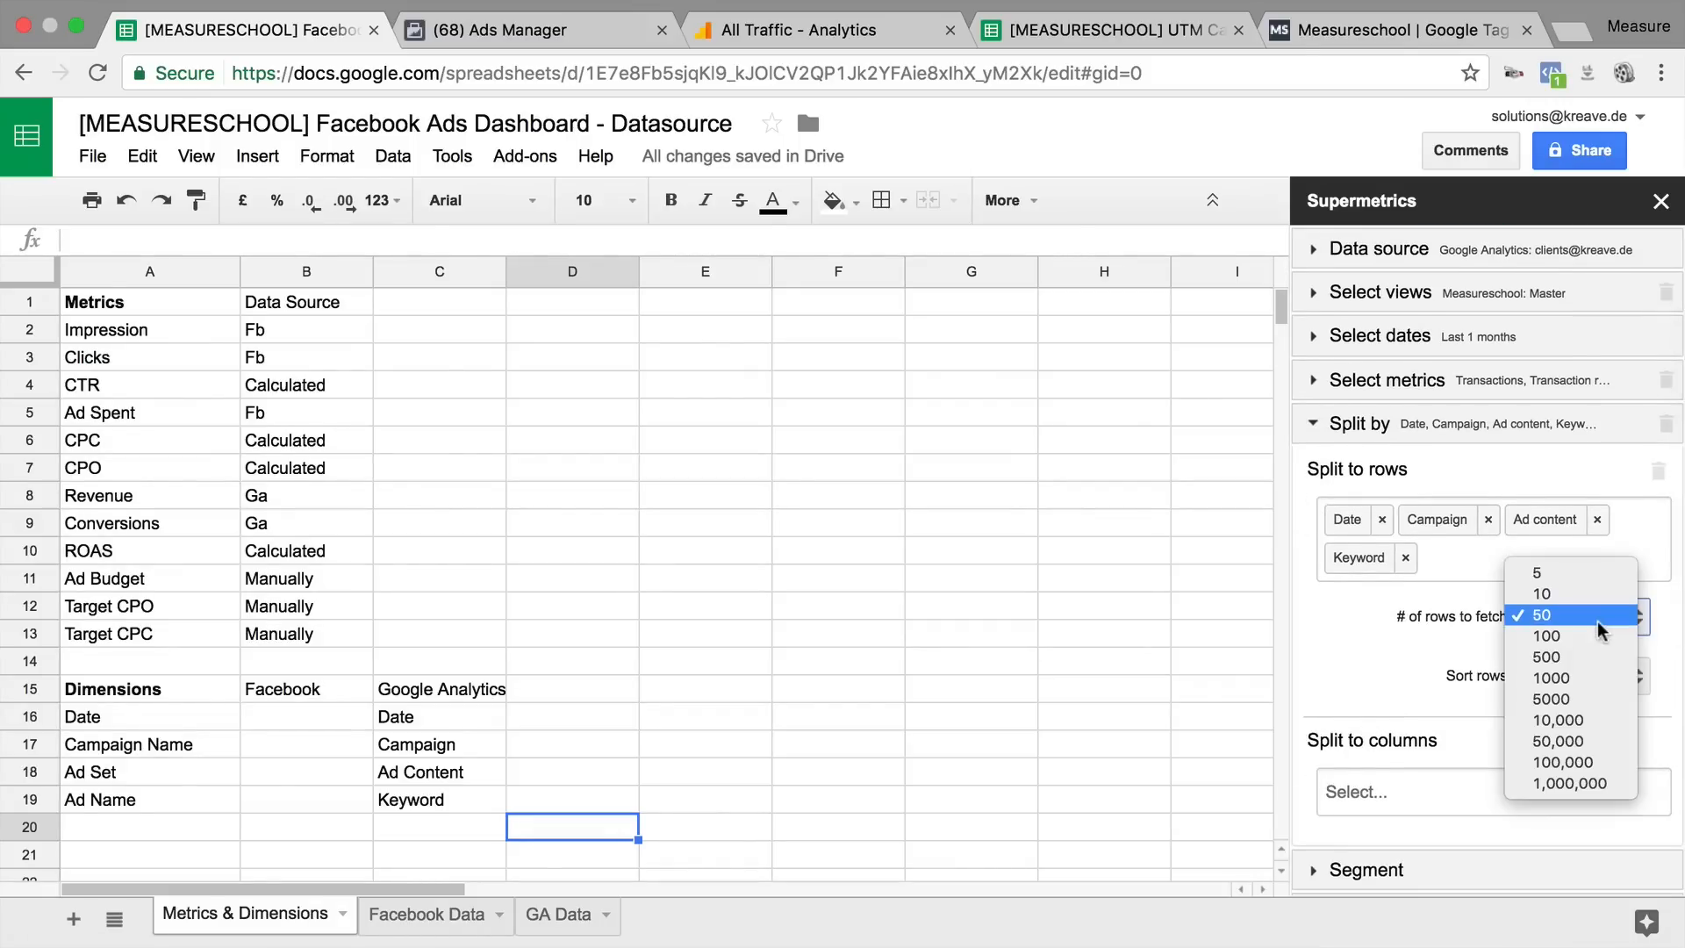
pyautogui.click(1560, 783)
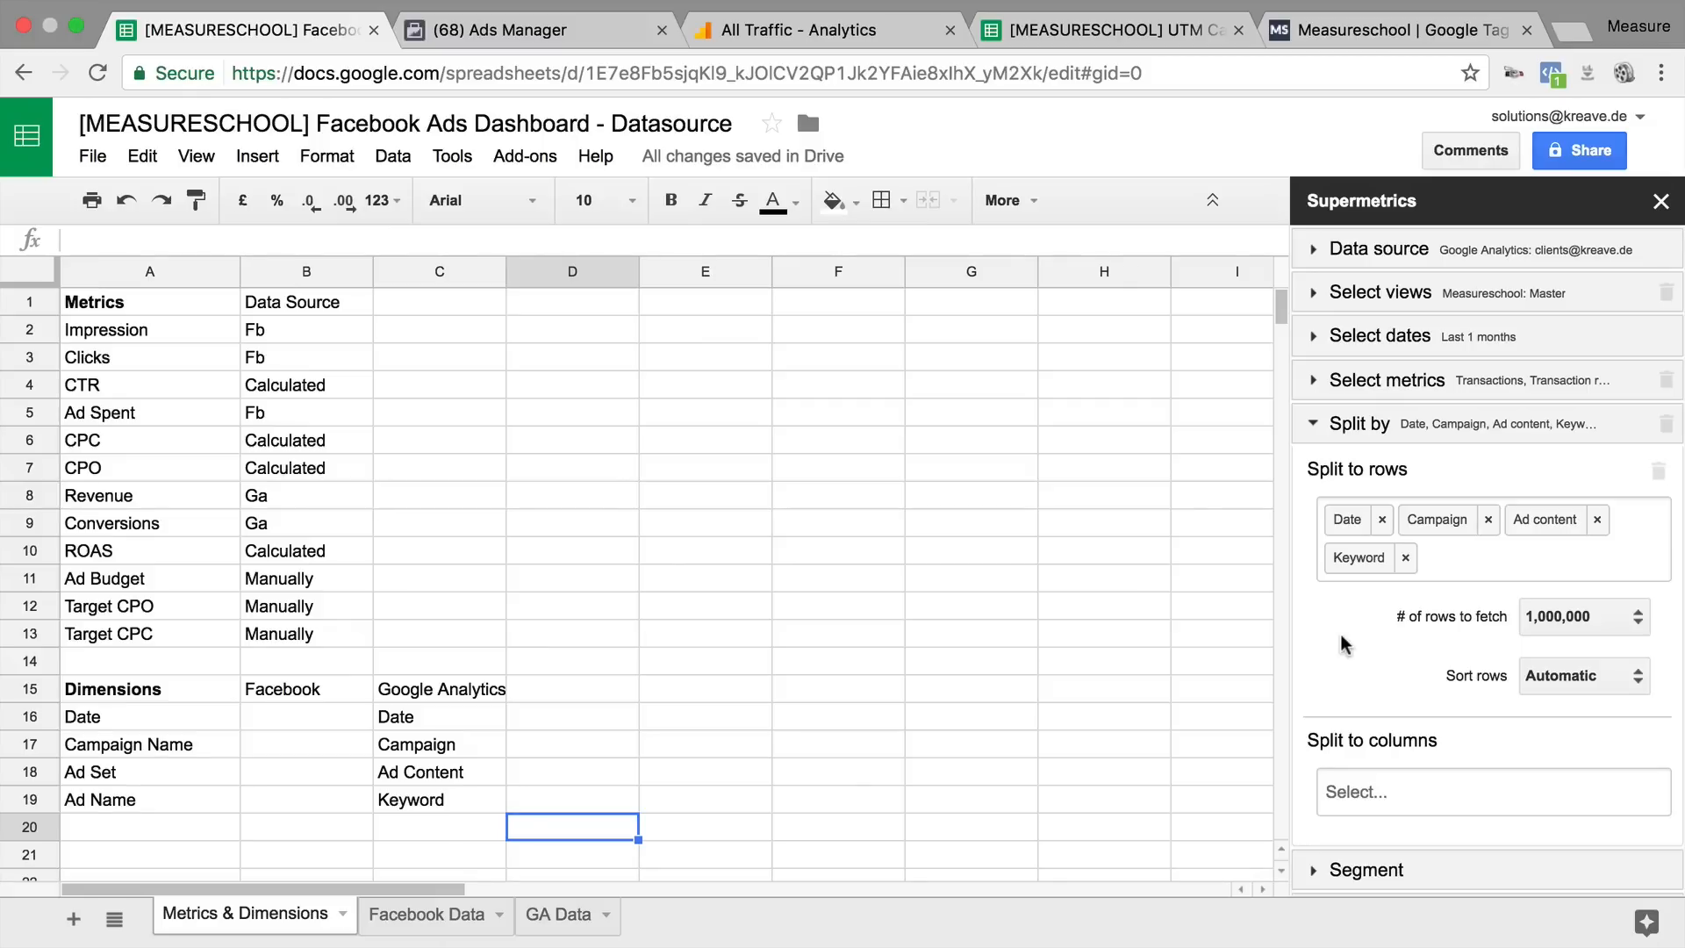
# Step: Examine the Google Analytics query's segment settings without choosing a segment
pyautogui.scroll(-2, 1339, 634)
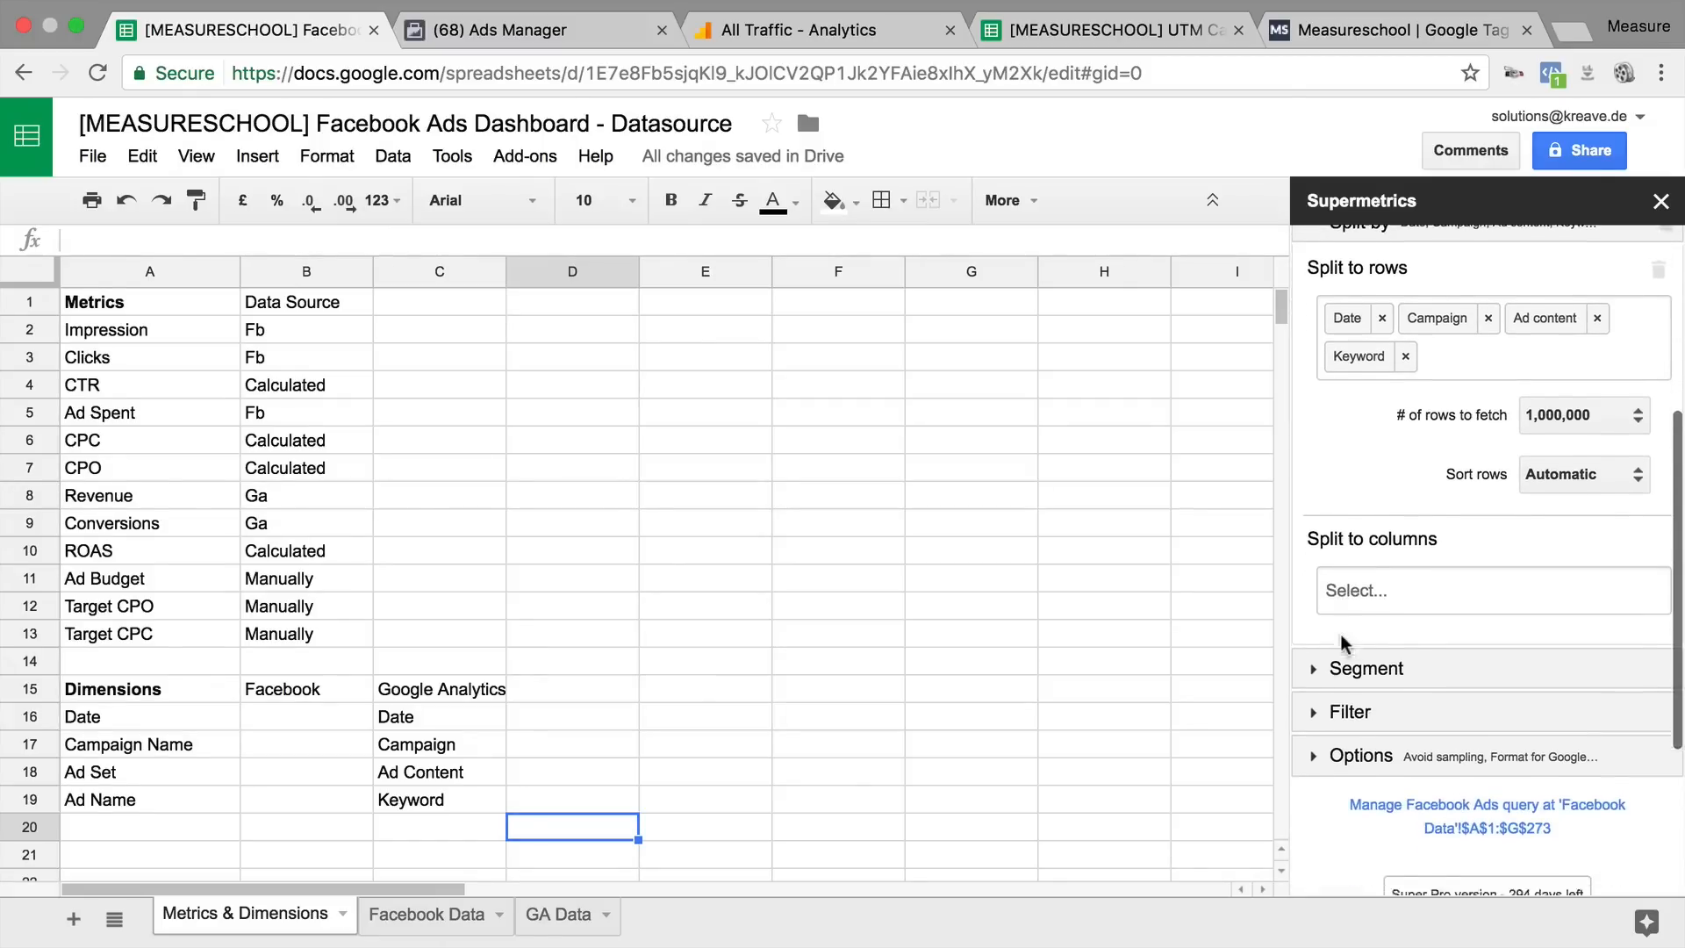
pyautogui.scroll(-4, 1341, 644)
pyautogui.scroll(-1, 1344, 645)
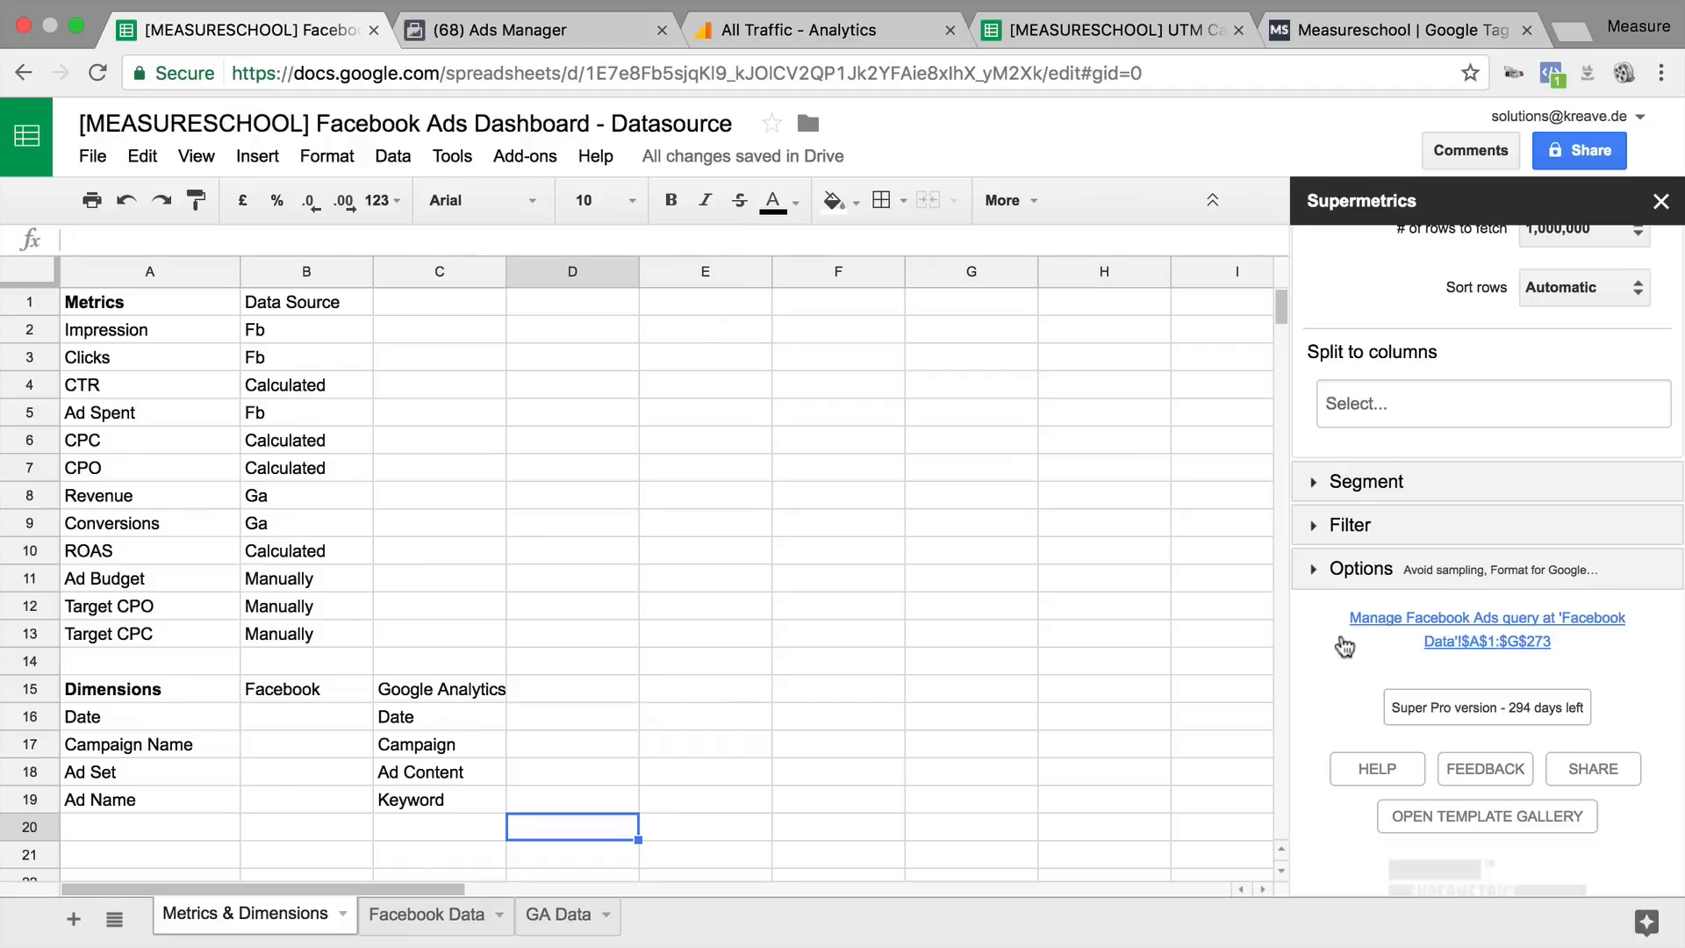
pyautogui.click(1314, 483)
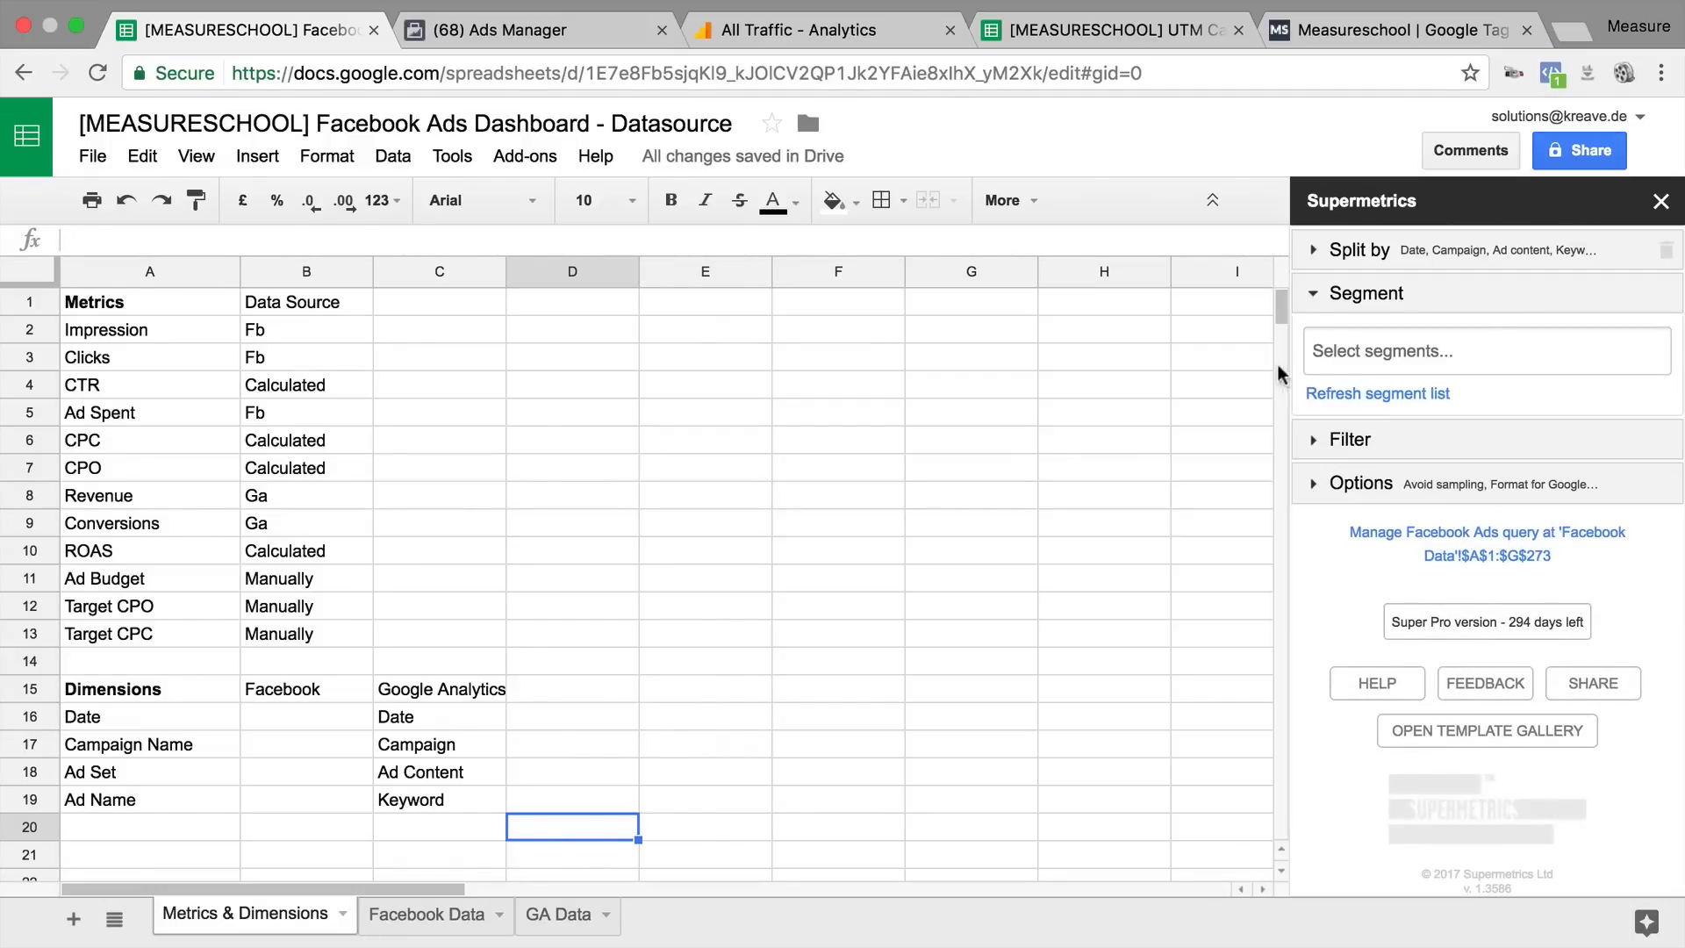
pyautogui.click(1378, 387)
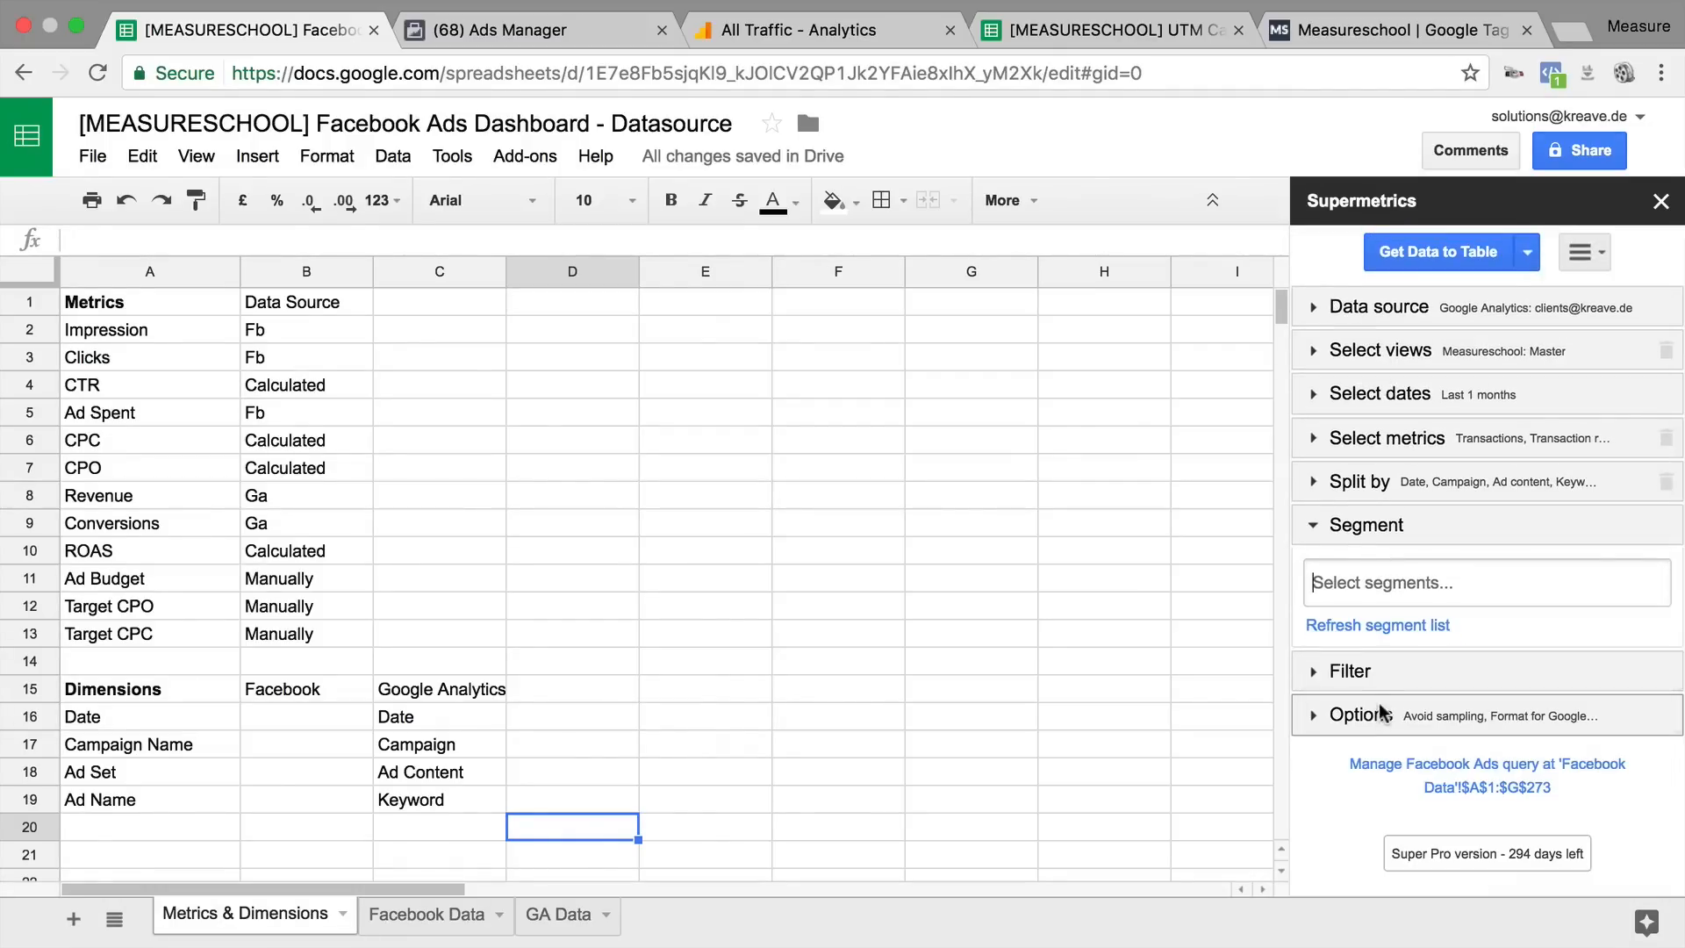
pyautogui.click(1413, 586)
pyautogui.click(1314, 525)
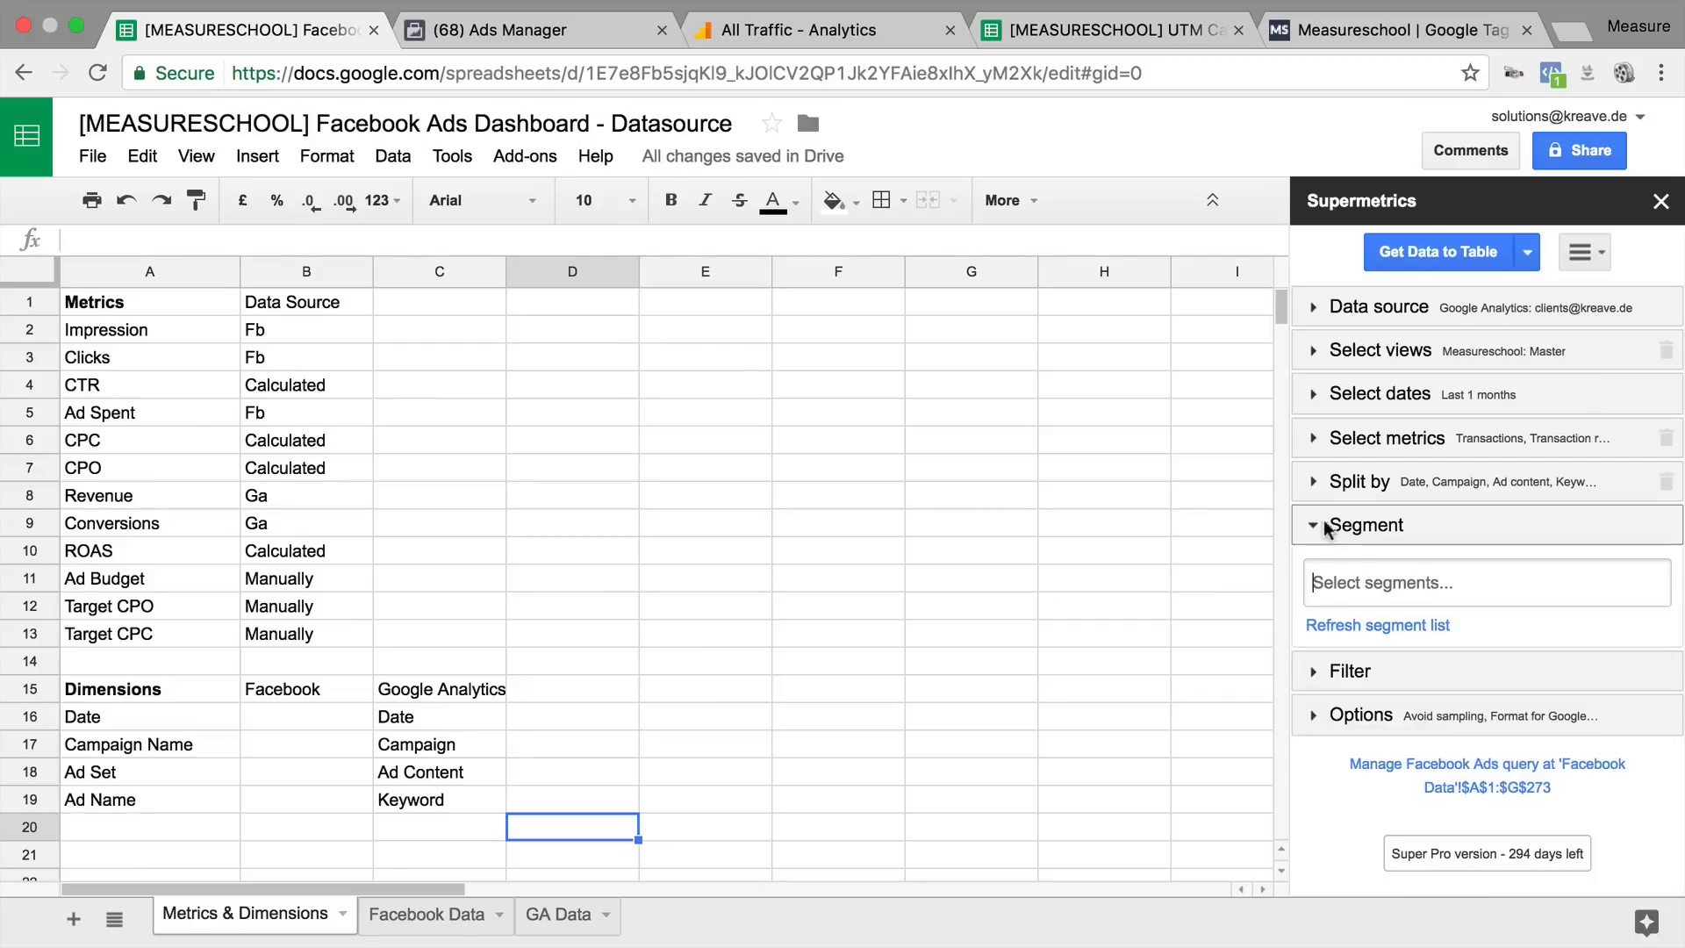
pyautogui.click(1314, 525)
# Step: Add a single query filter requiring Source / Medium to equal "facebook / cpc"
pyautogui.click(1313, 566)
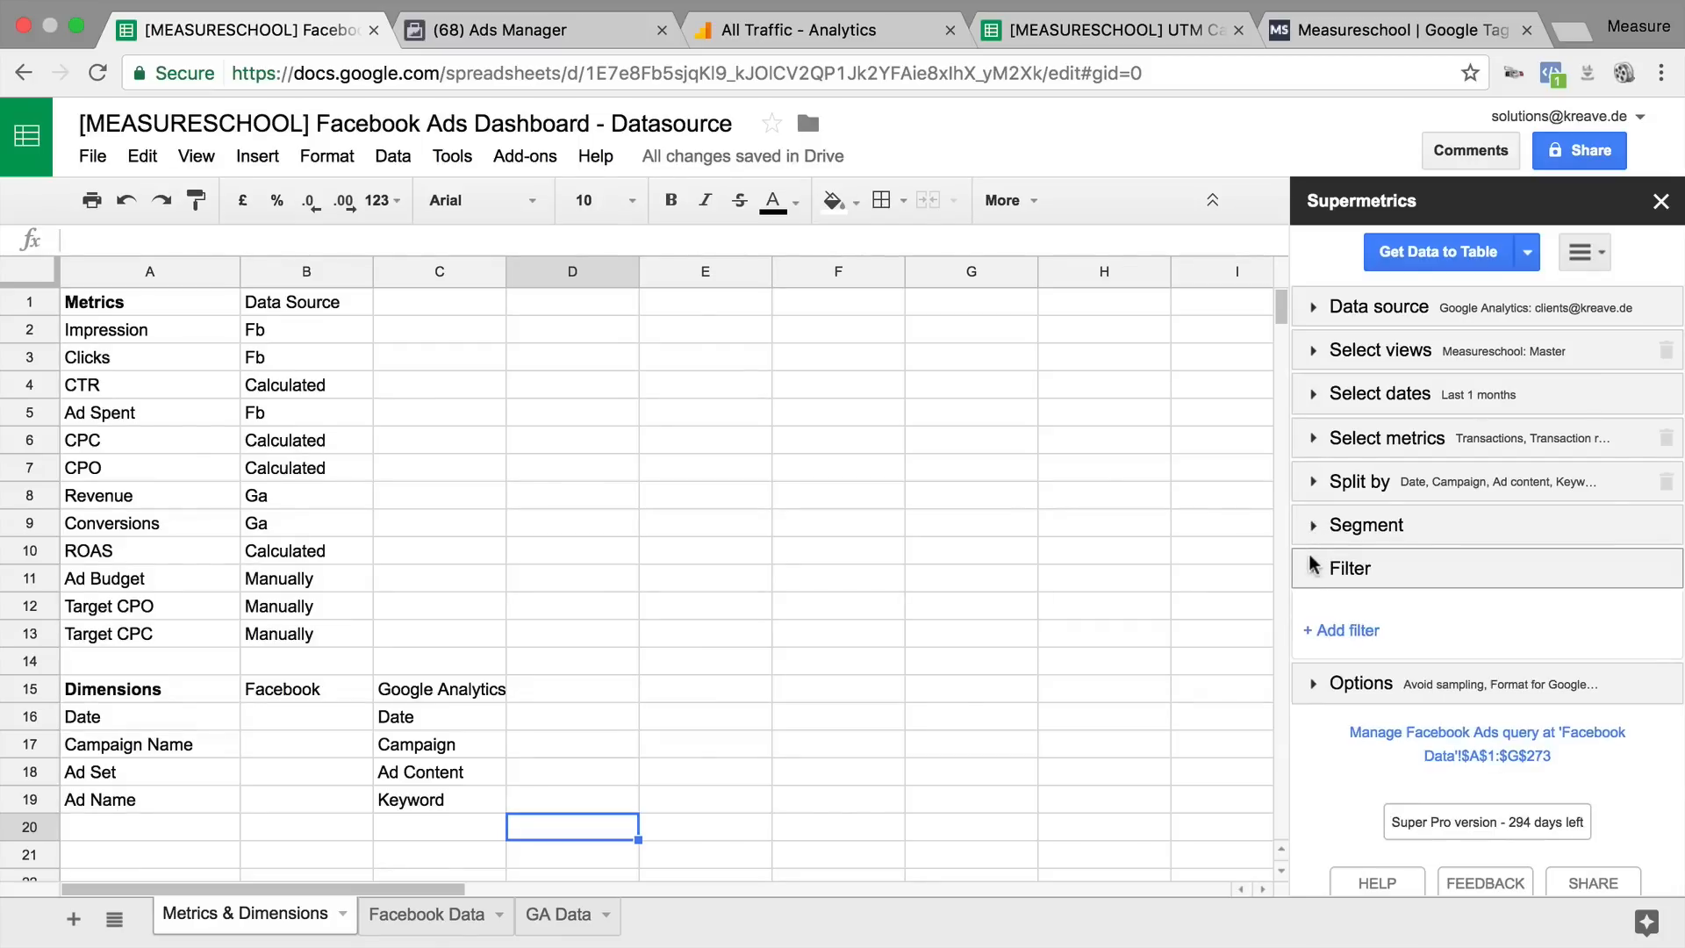
pyautogui.click(1340, 630)
pyautogui.click(1337, 625)
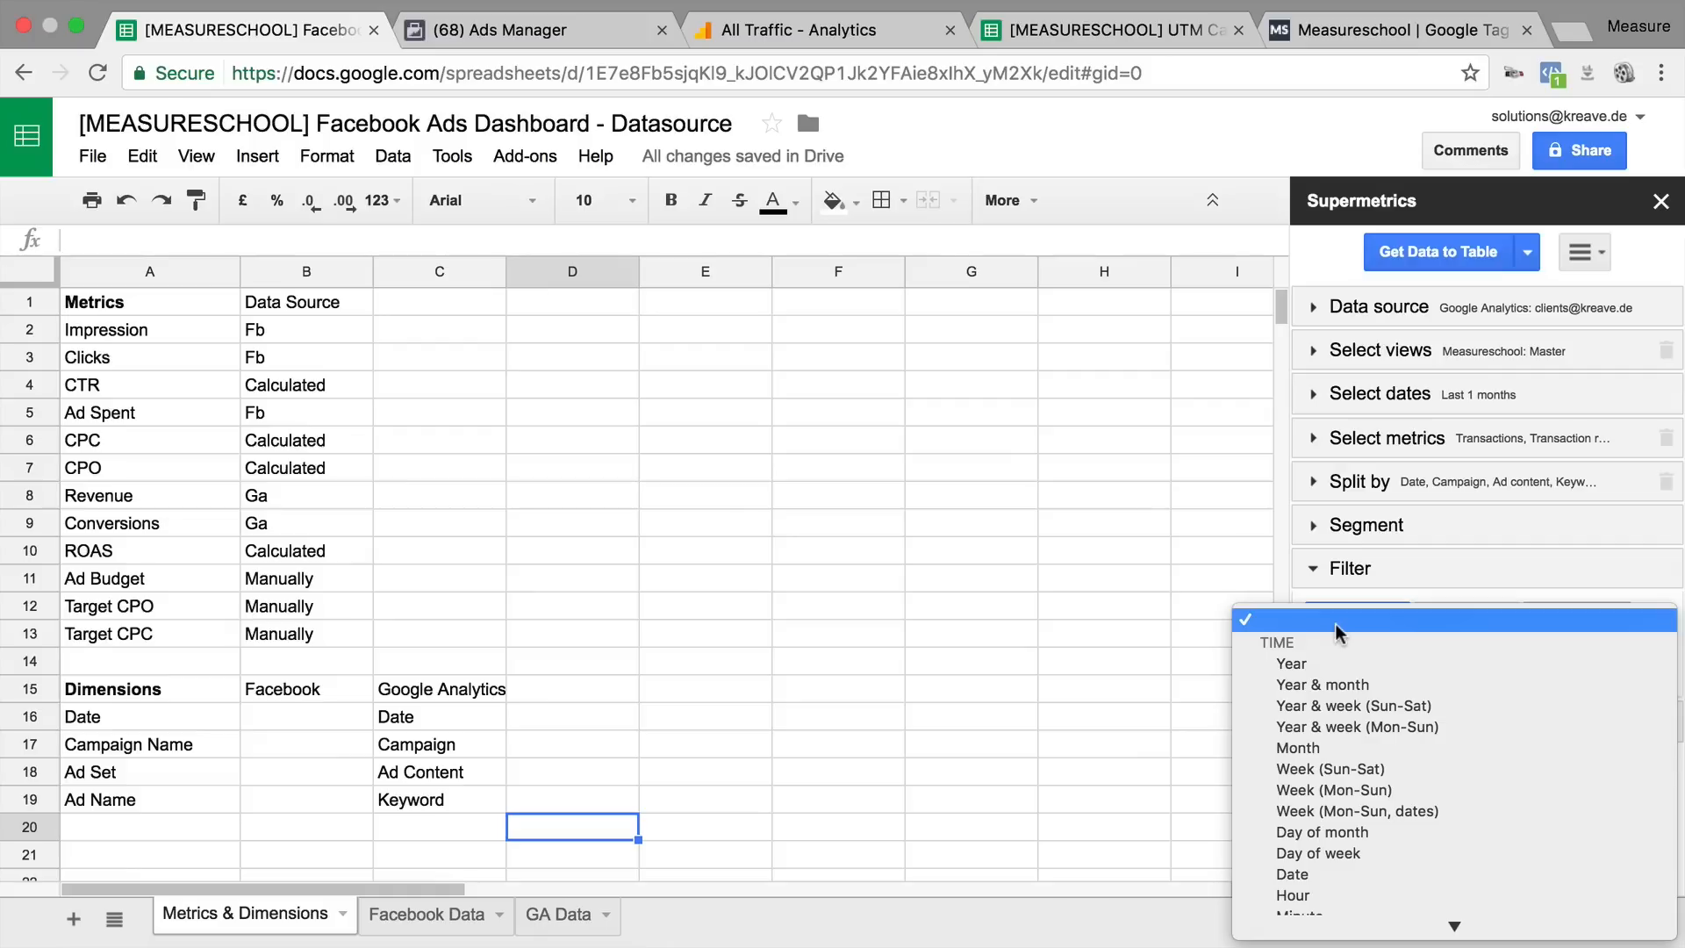
pyautogui.write('so')
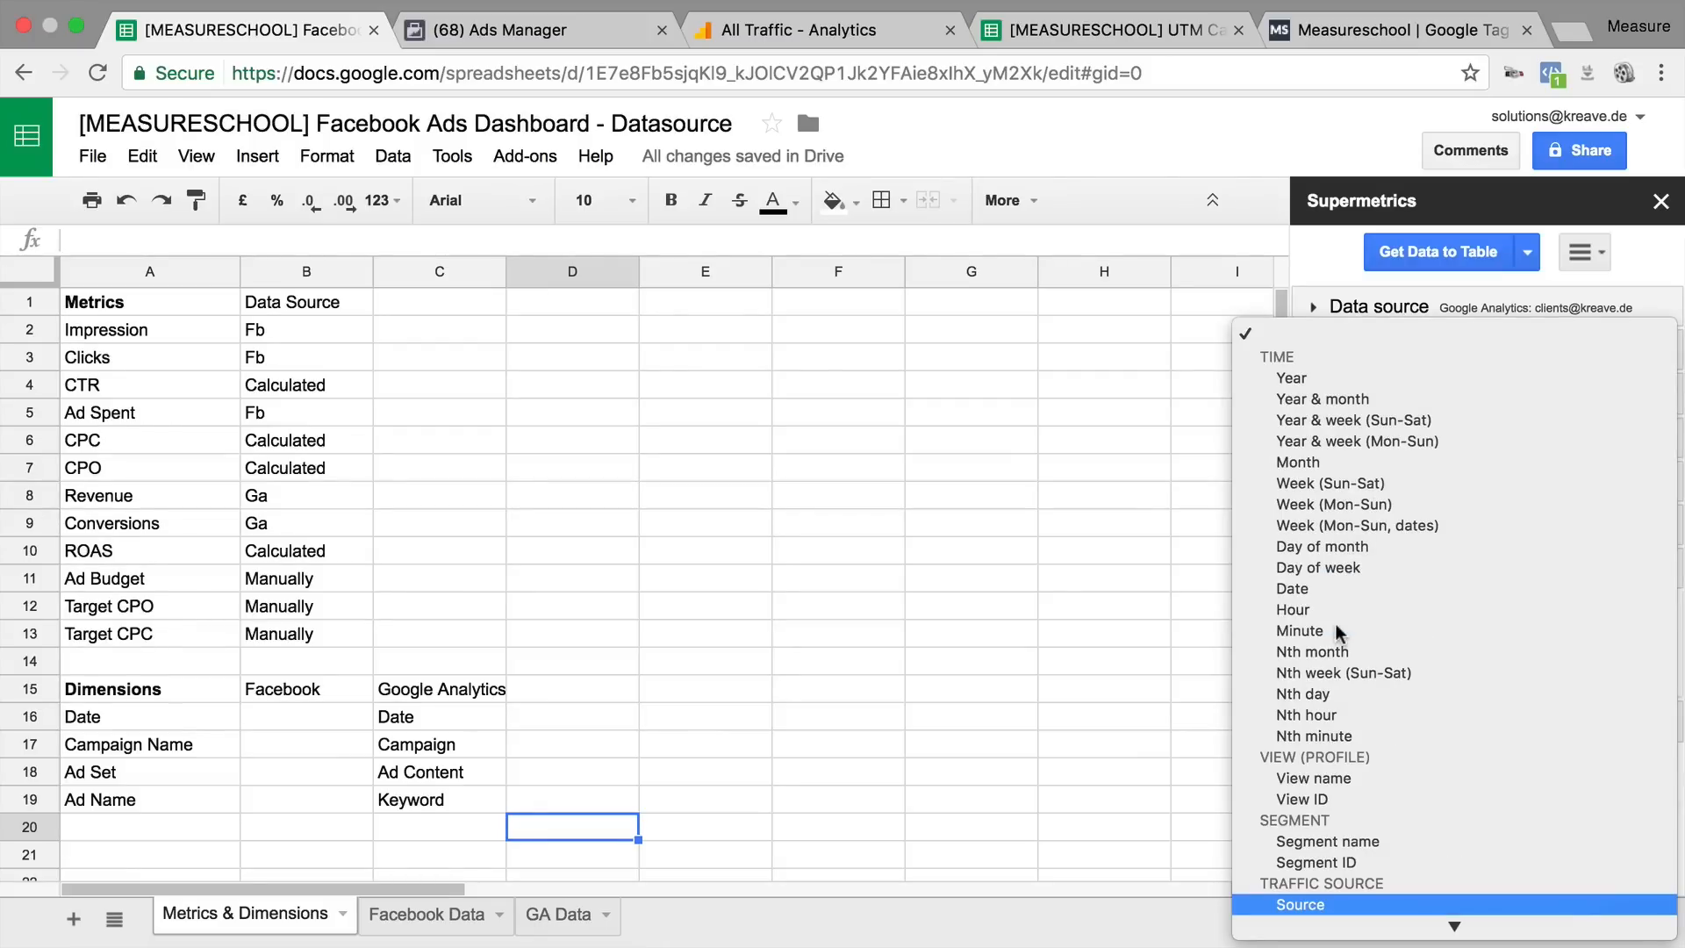
pyautogui.press('Down')
pyautogui.press('Down')
pyautogui.press('Return')
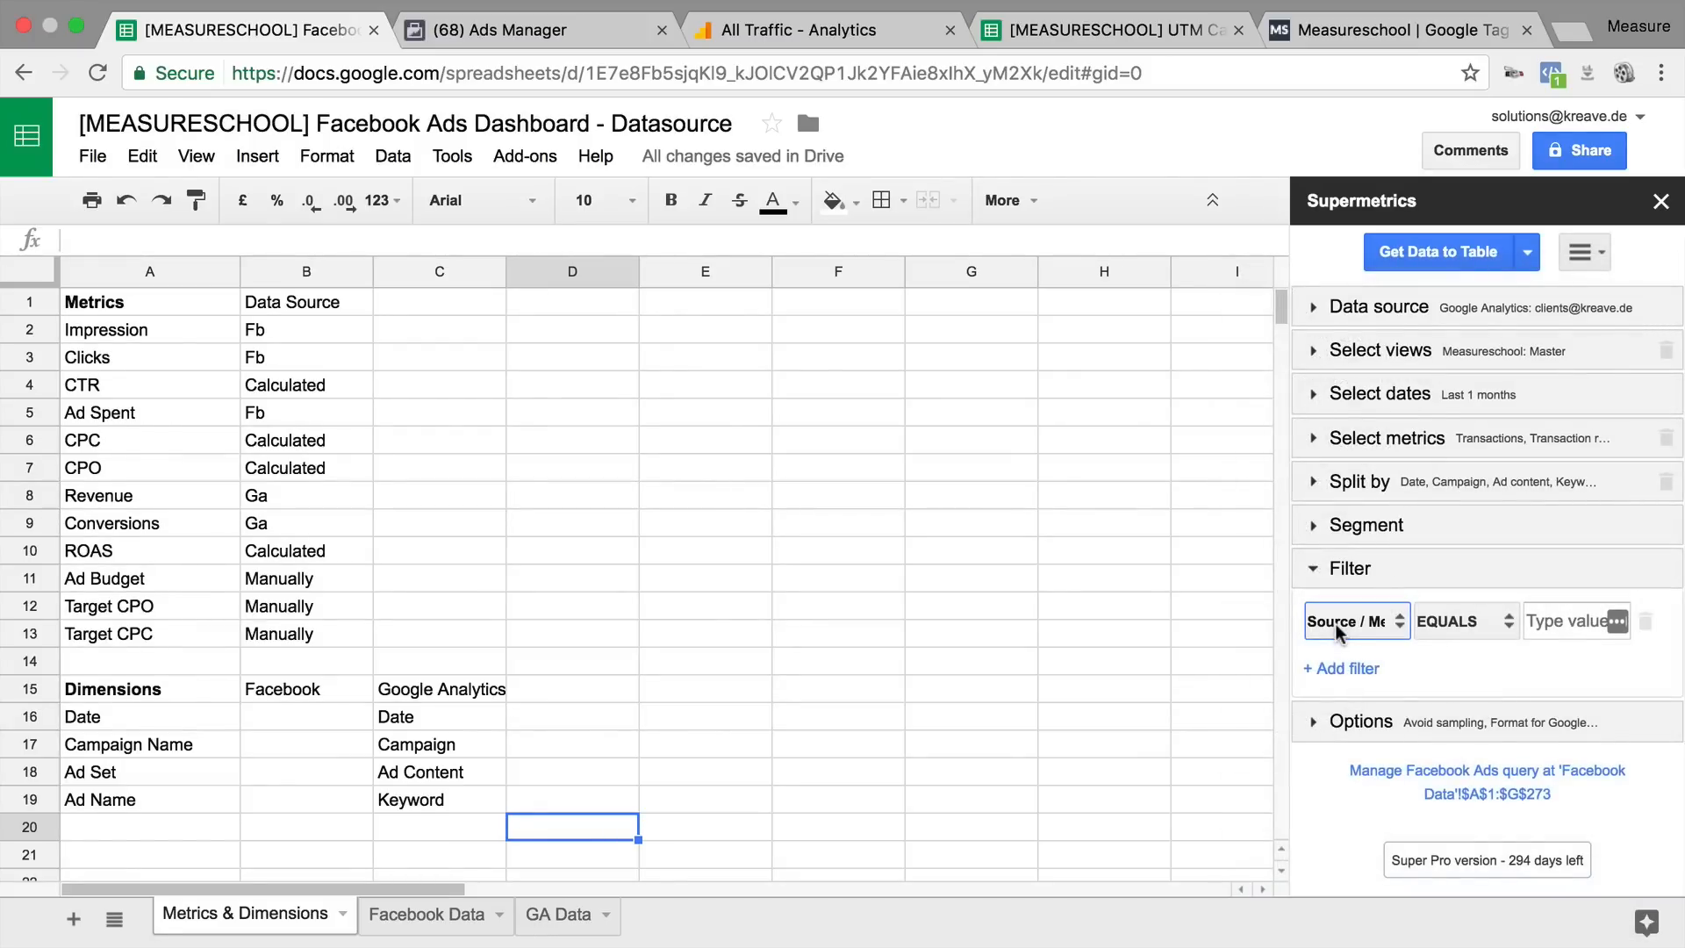
pyautogui.click(1554, 620)
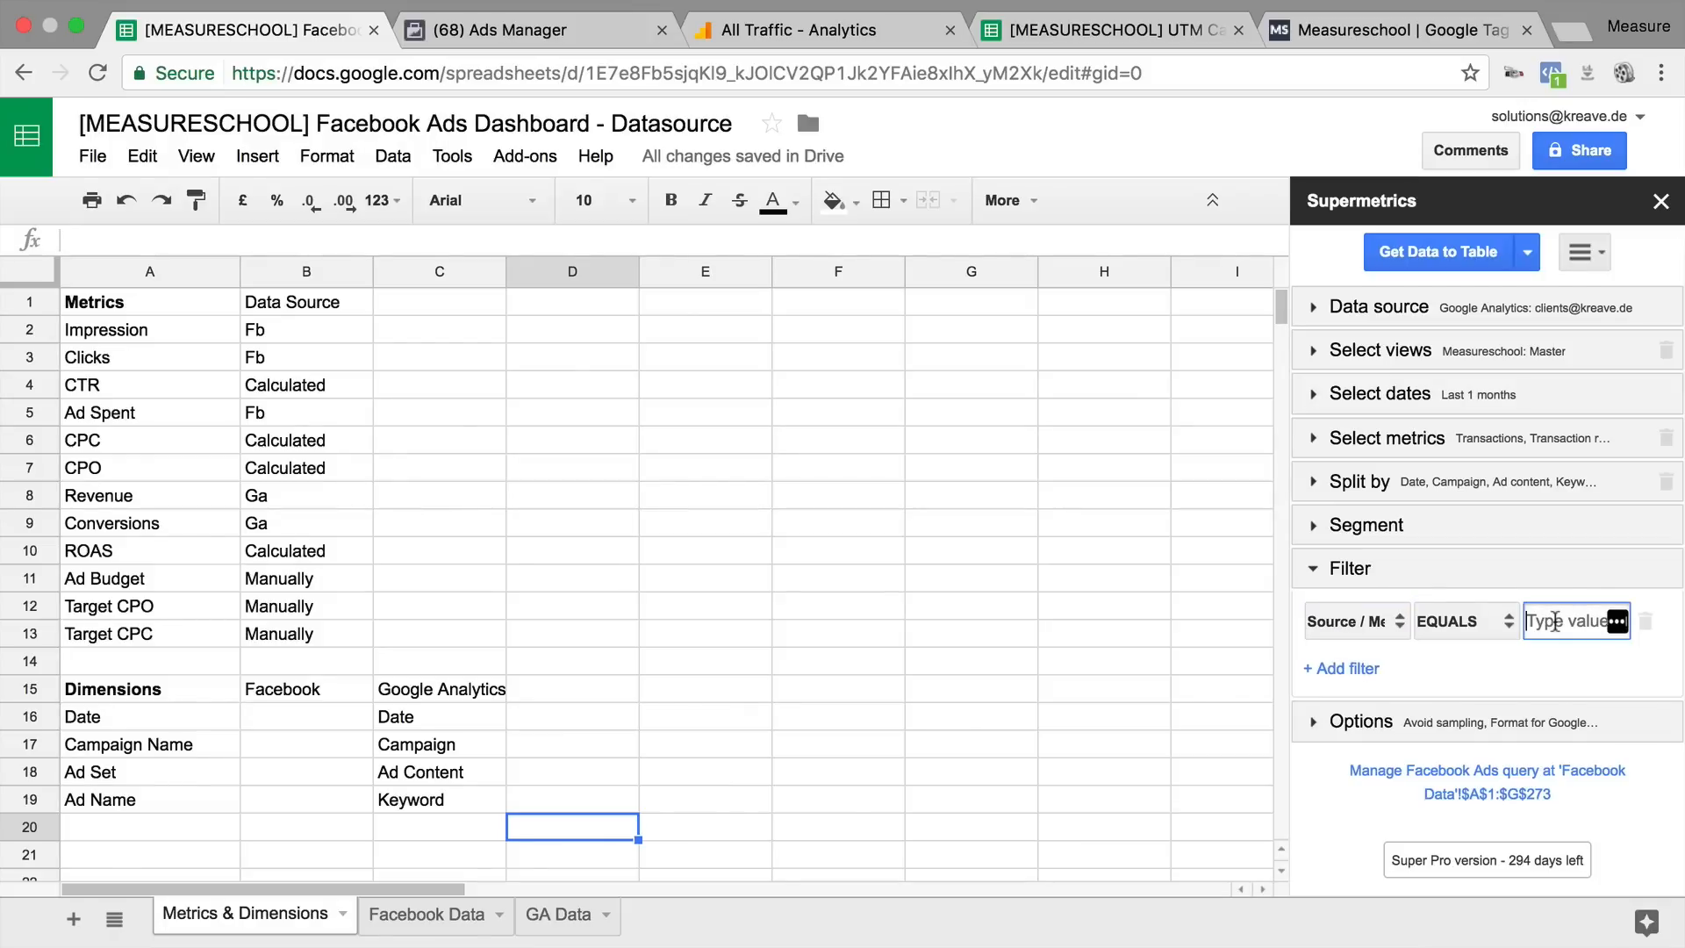
pyautogui.write('facebook')
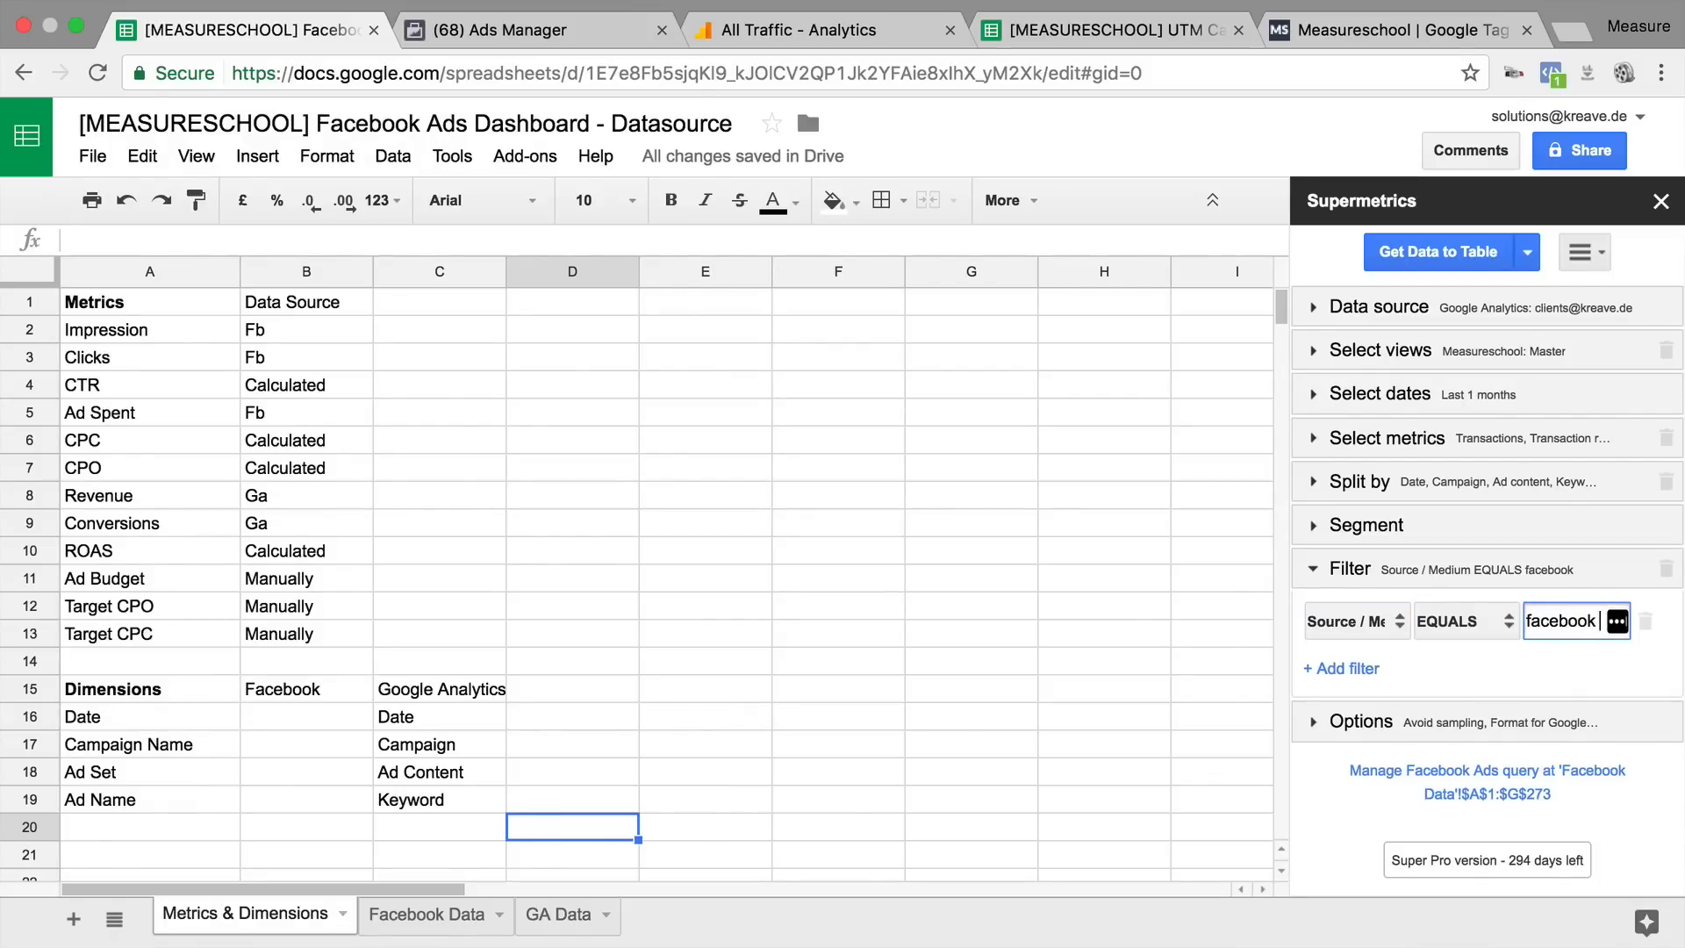
pyautogui.write(' / cpc')
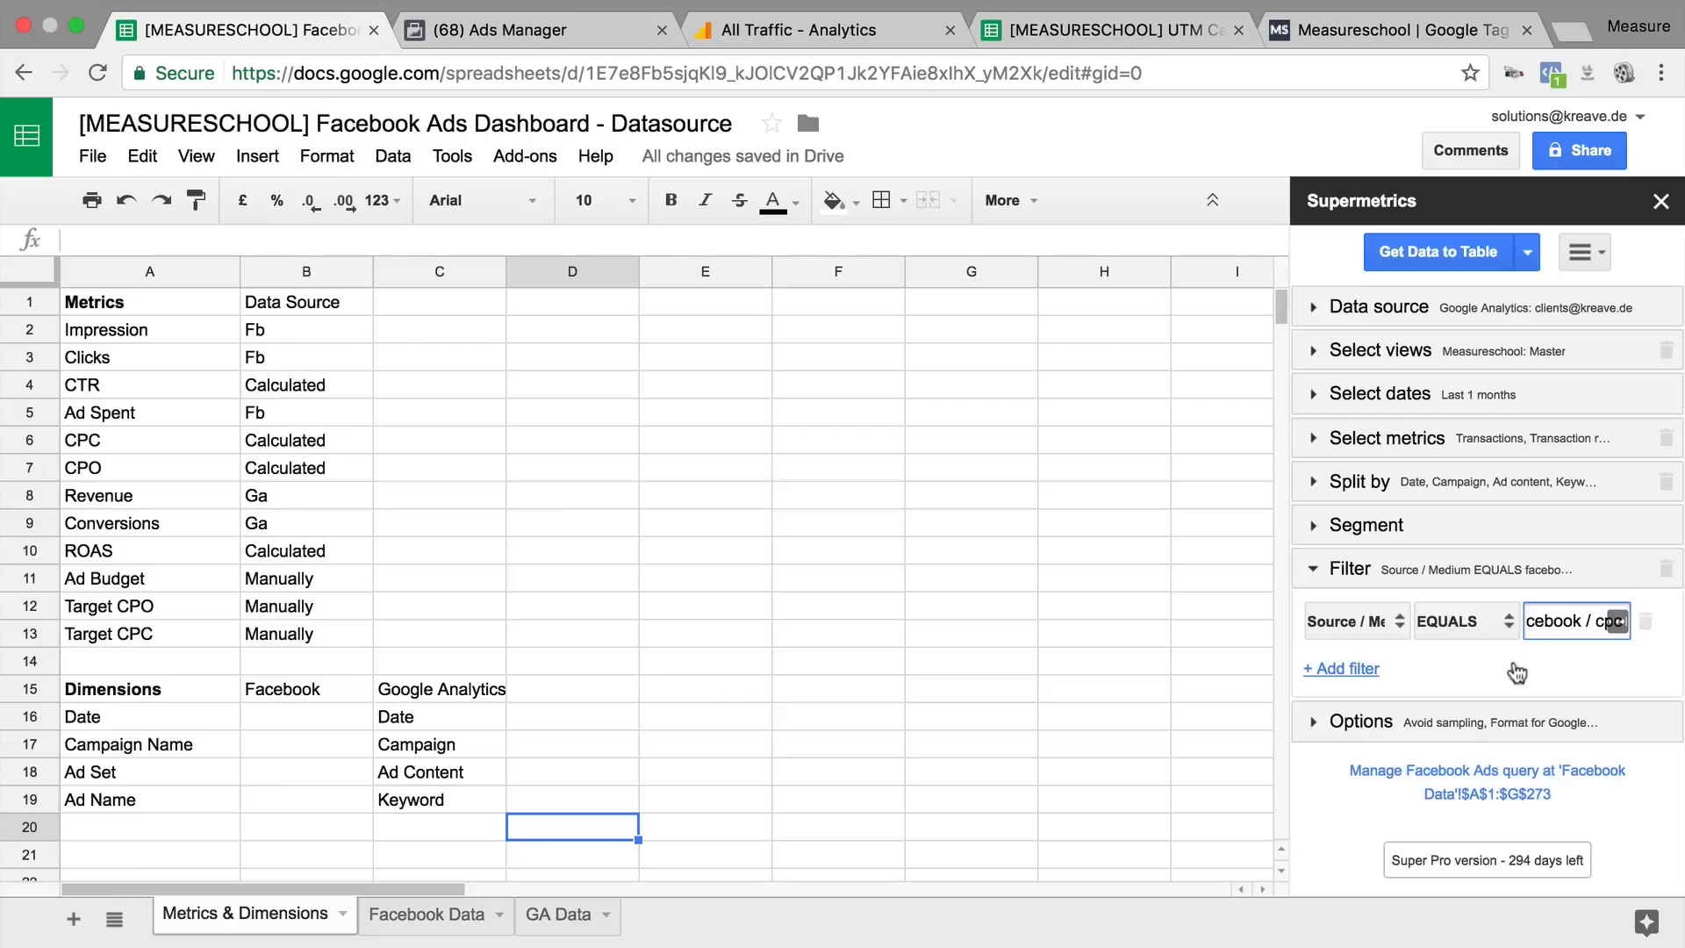
pyautogui.click(1516, 663)
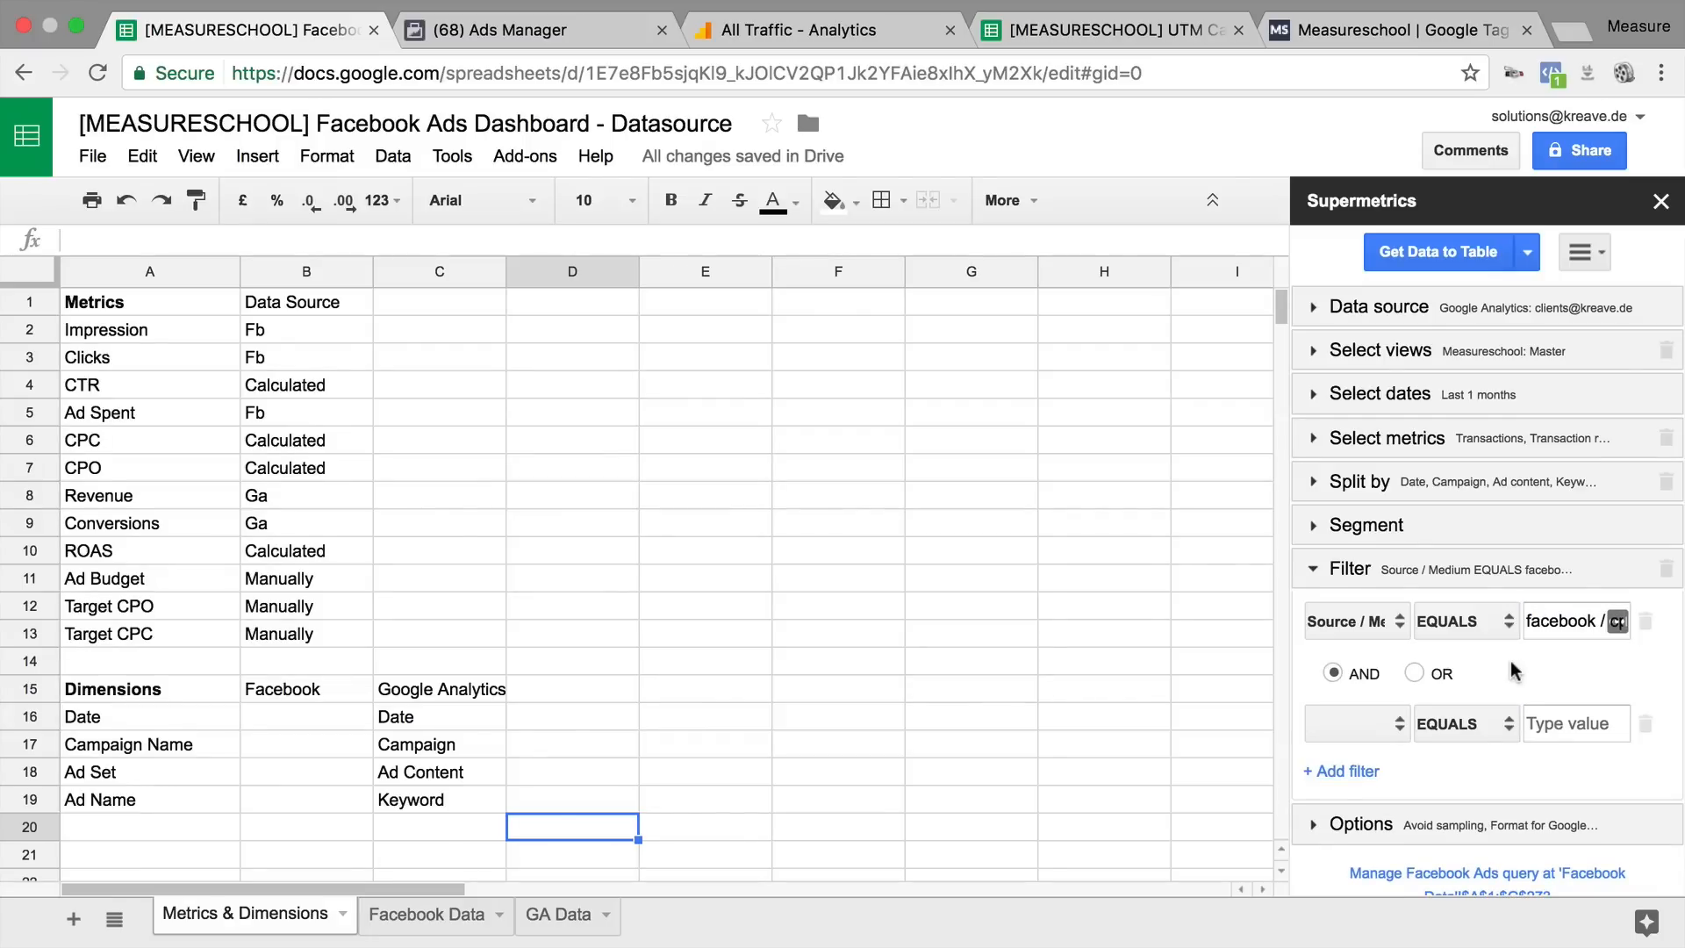
pyautogui.click(1645, 724)
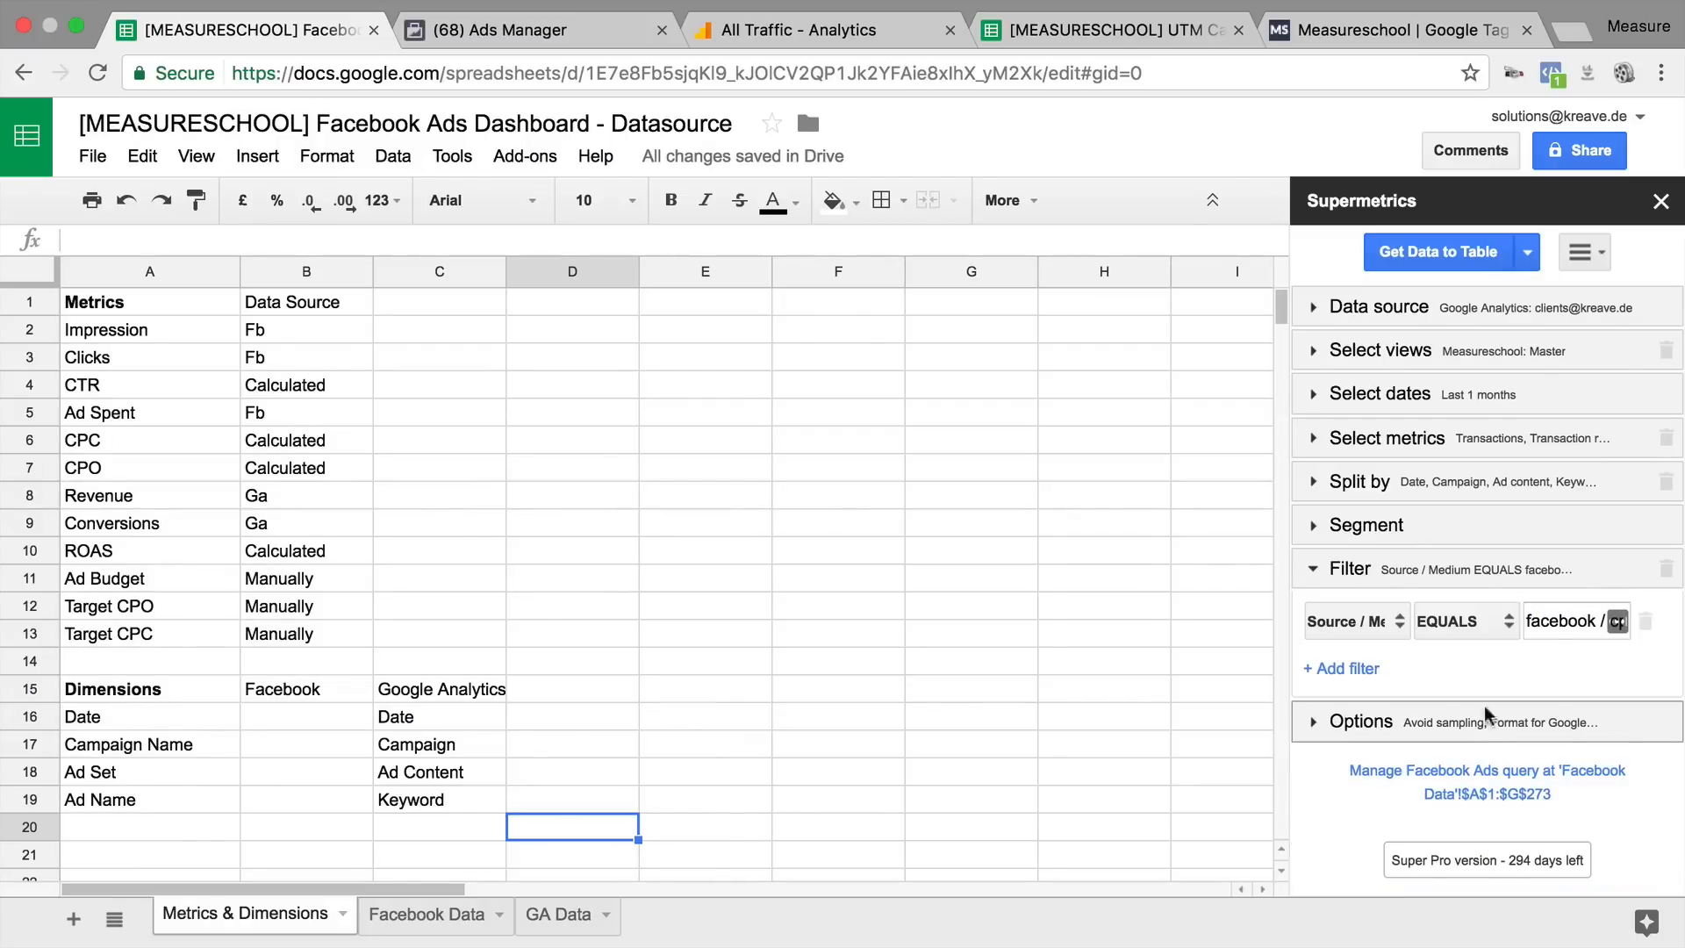
# Step: Enable Show all time values in the Google Analytics query's options
pyautogui.click(1327, 735)
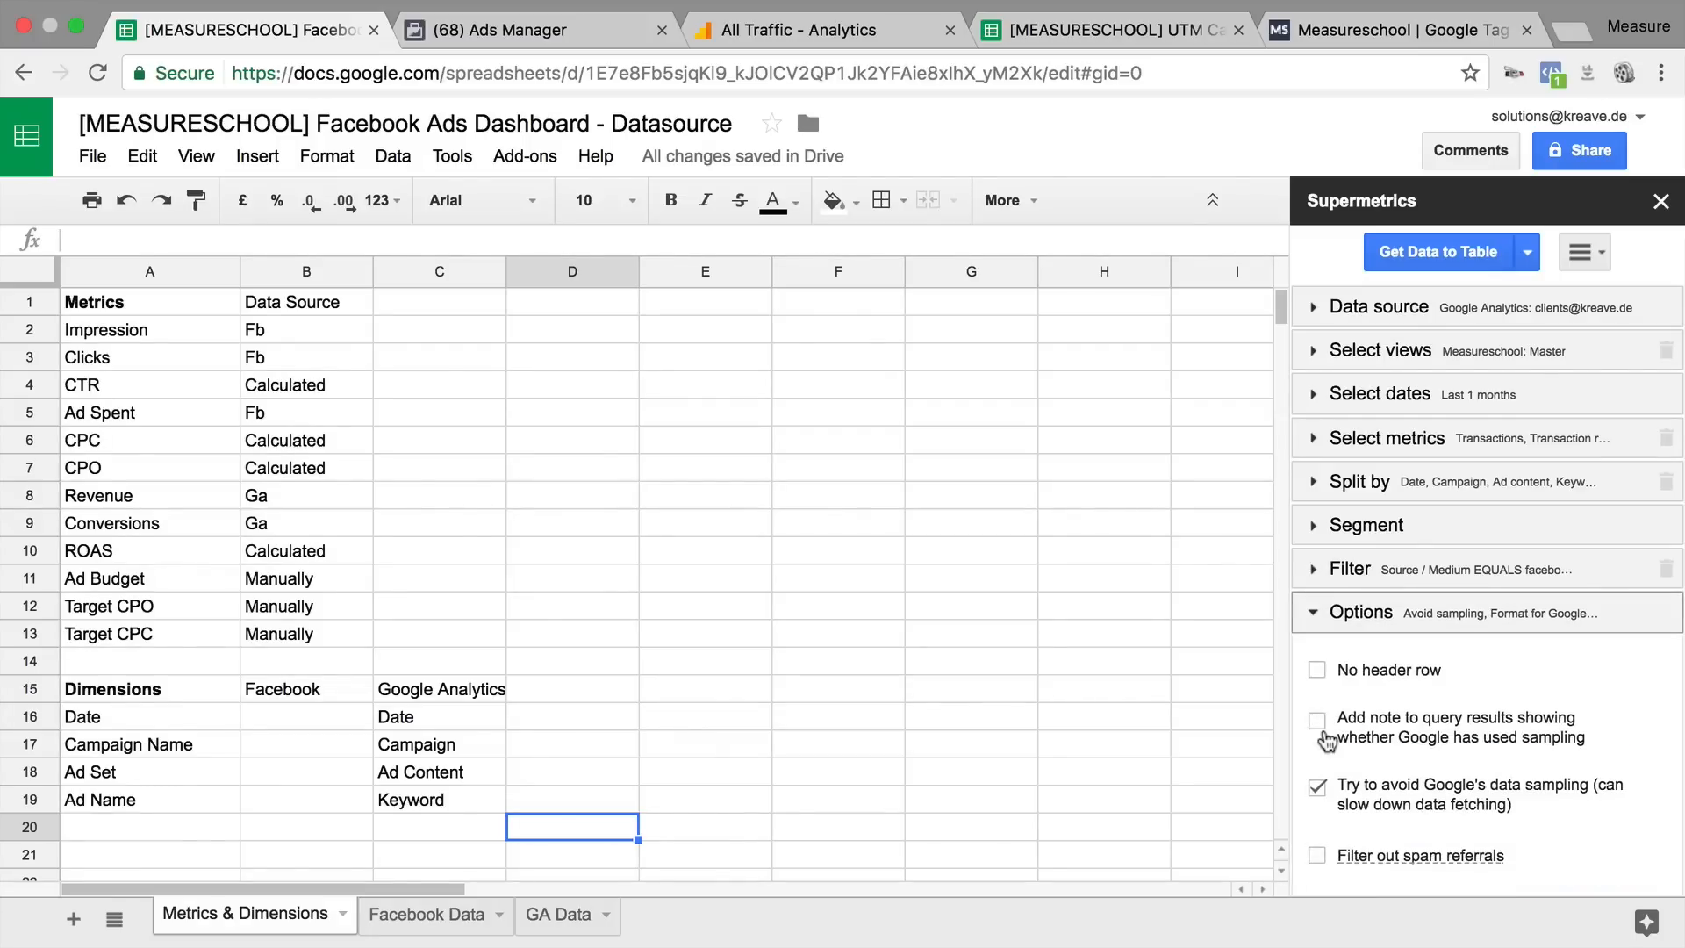
pyautogui.scroll(-4, 1448, 702)
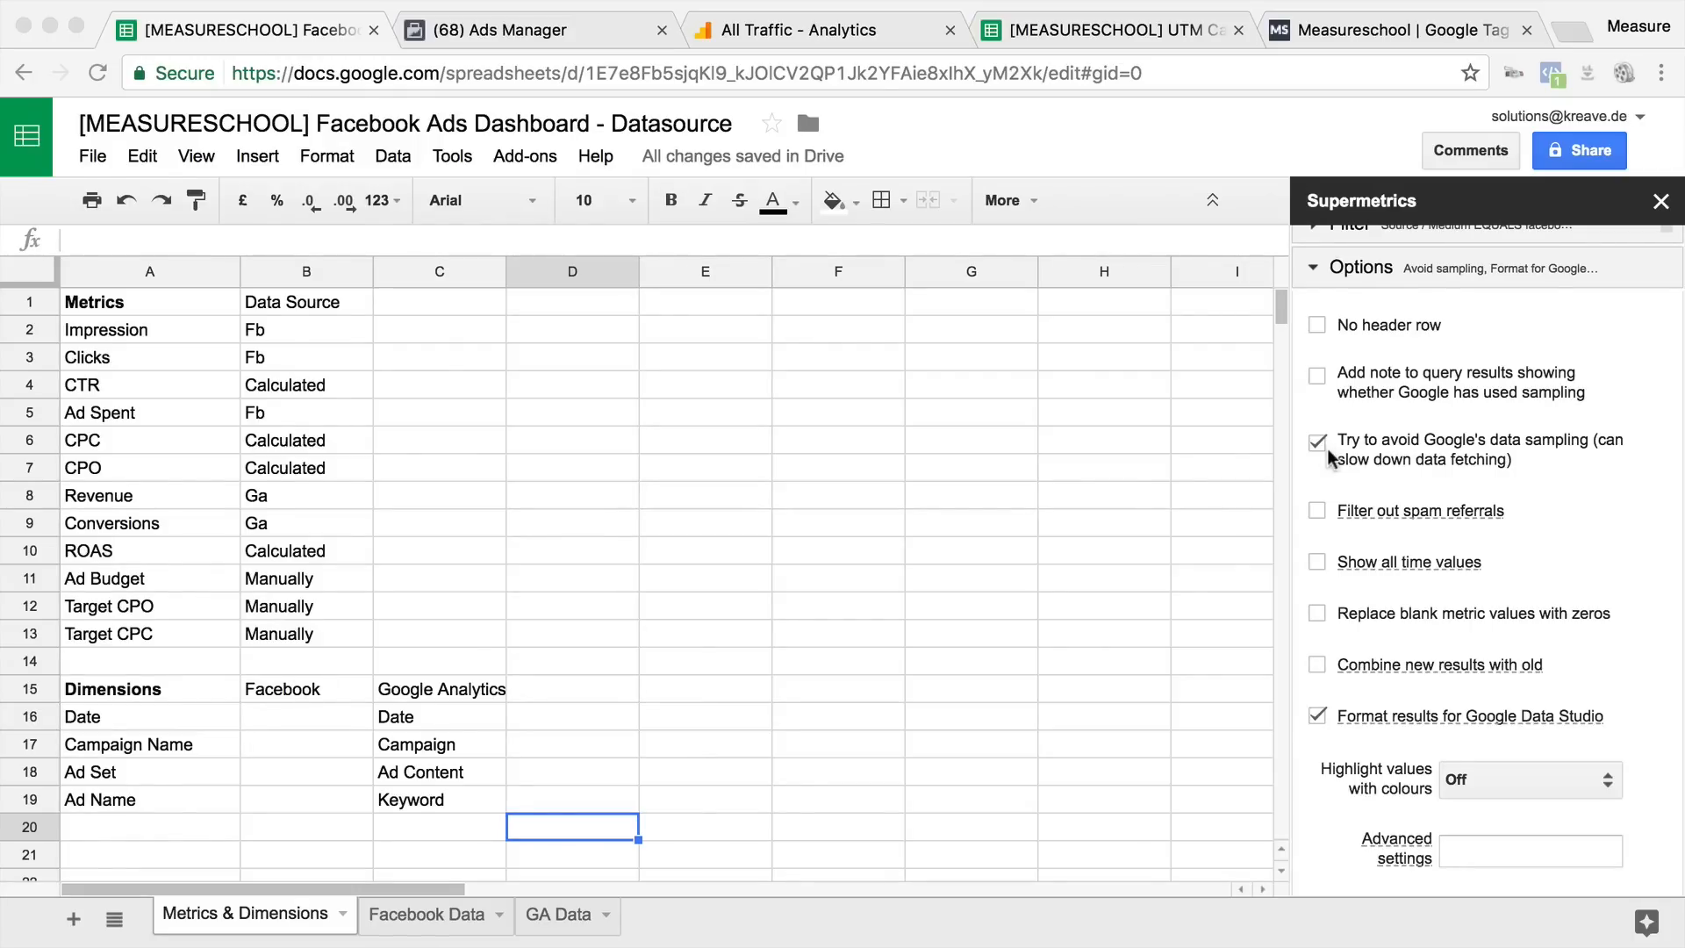
pyautogui.click(1317, 562)
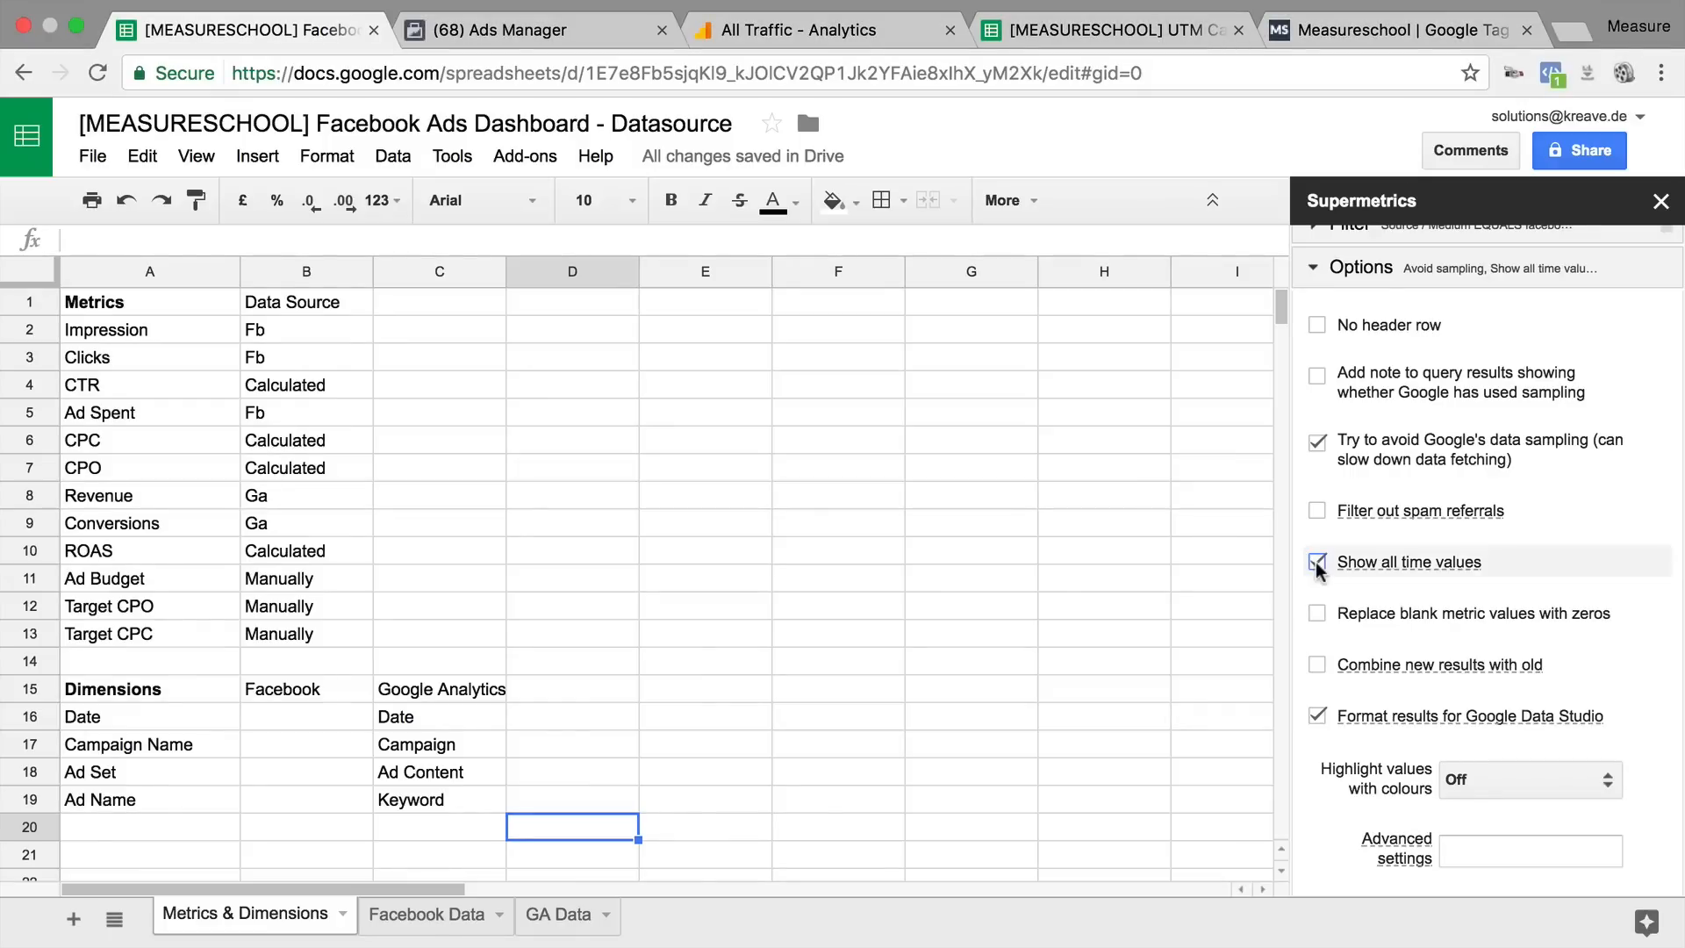
pyautogui.scroll(-5, 1317, 562)
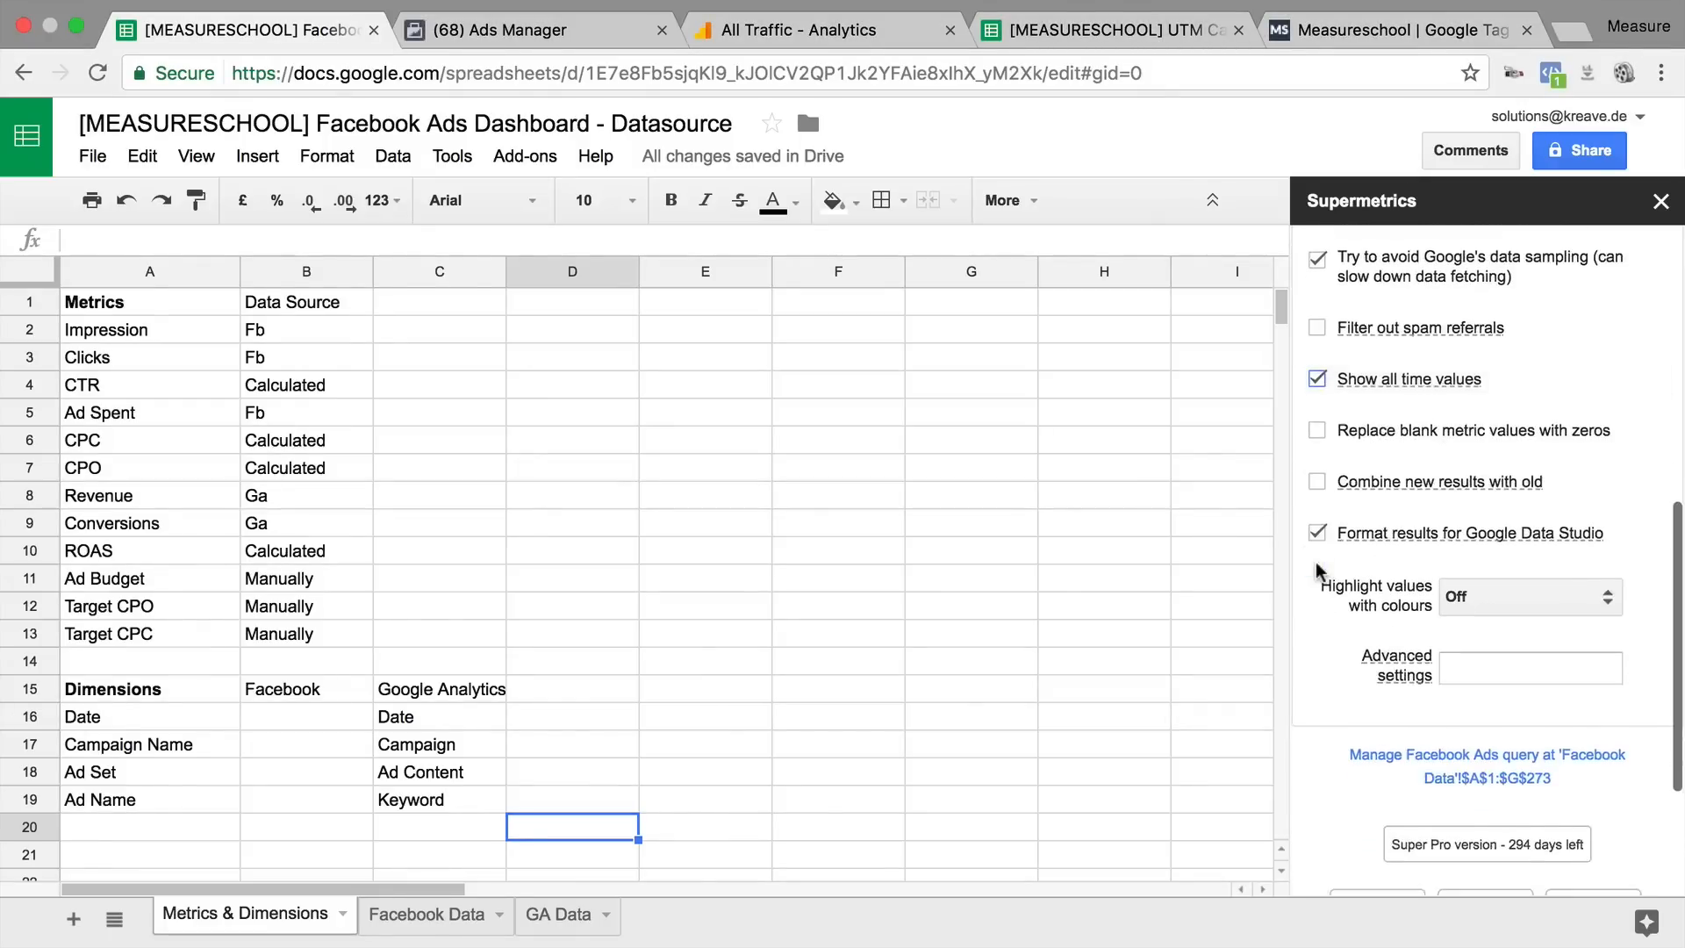
# Step: Run the Google Analytics query into the GA Data sheet, starting at cell A1
pyautogui.scroll(10, 1317, 562)
pyautogui.click(558, 915)
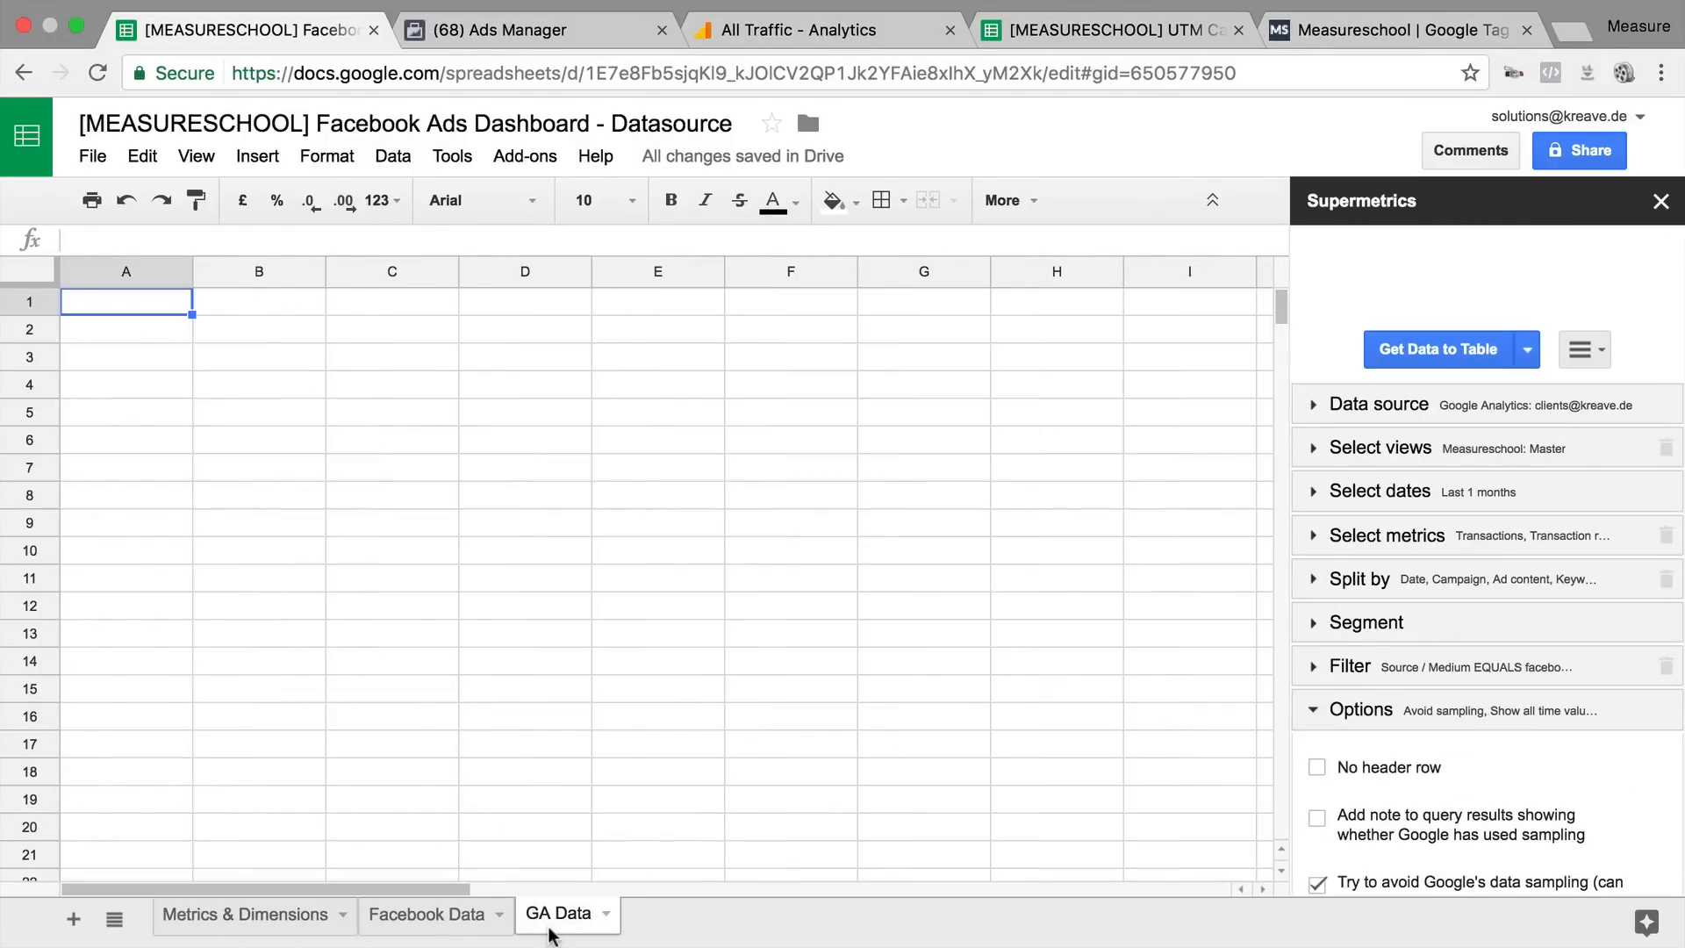
pyautogui.click(1463, 335)
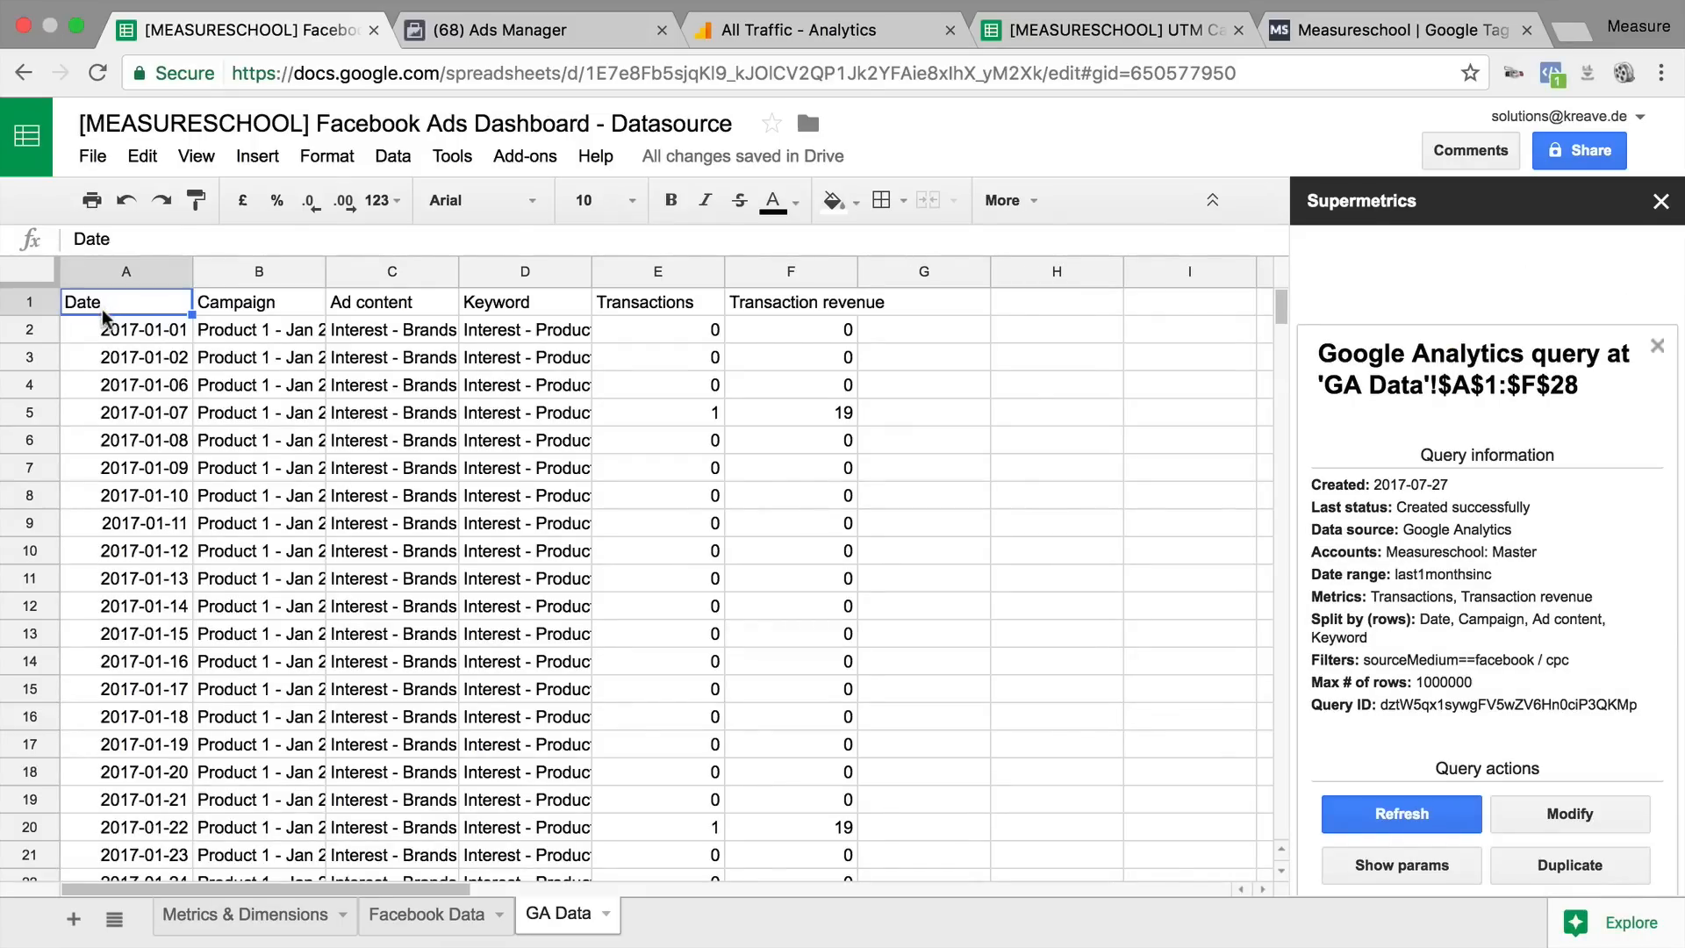
# Step: Check the fetched column headers in GA Data and widen the Campaign column to fit its contents
pyautogui.click(684, 297)
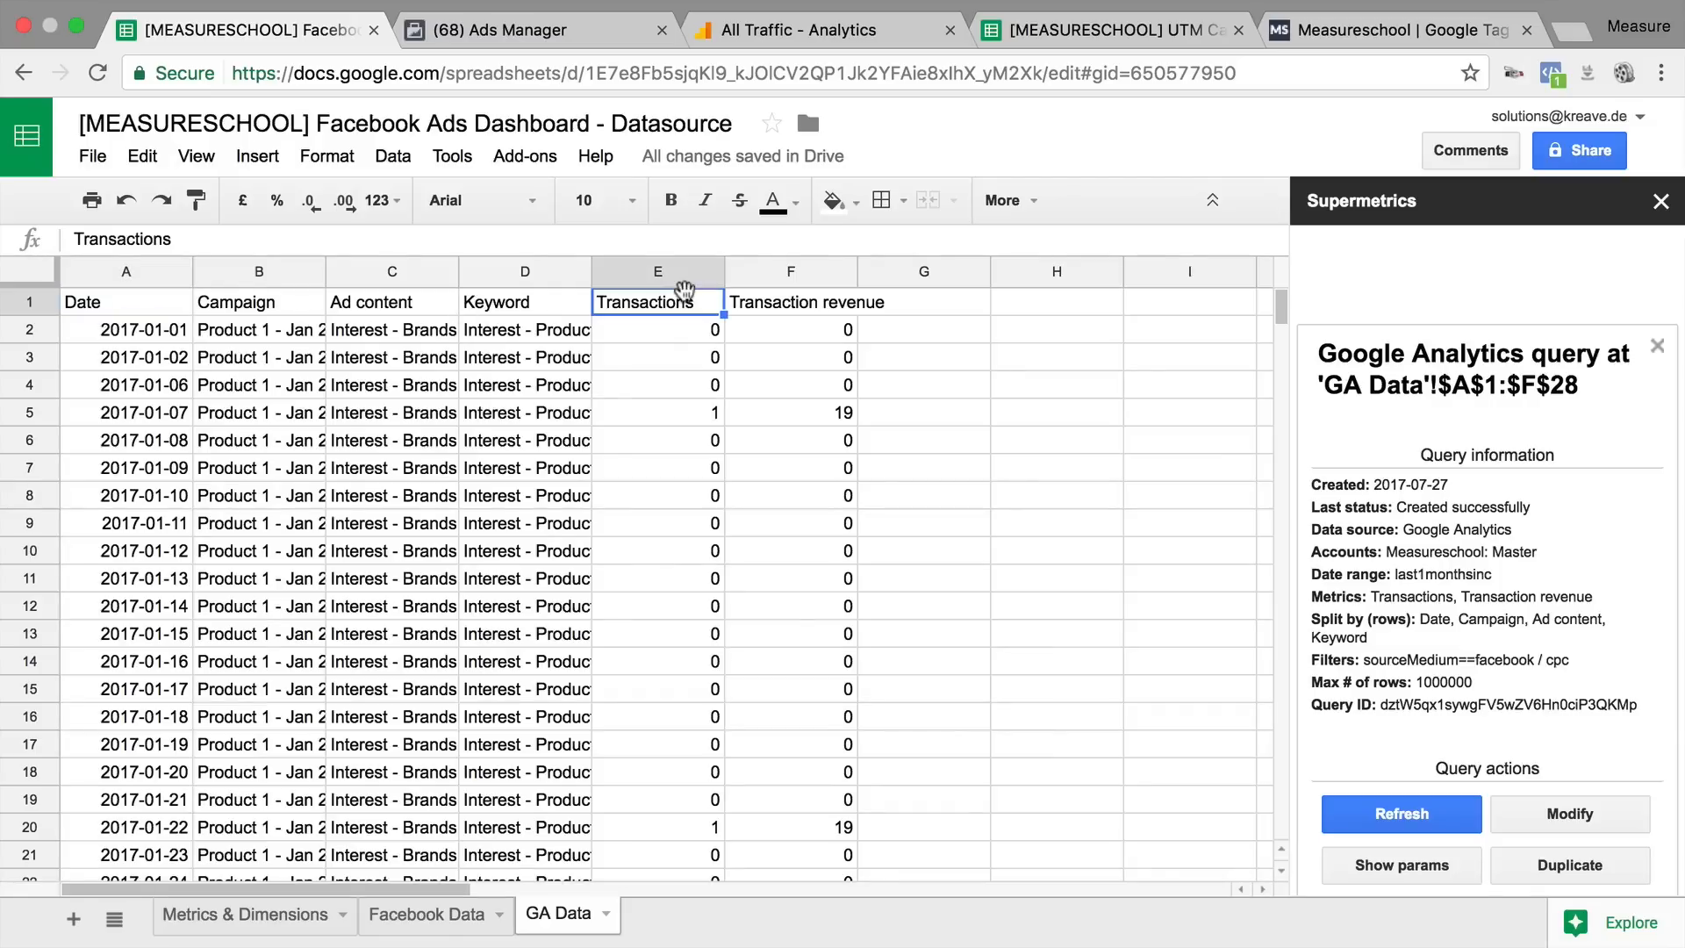
pyautogui.click(805, 307)
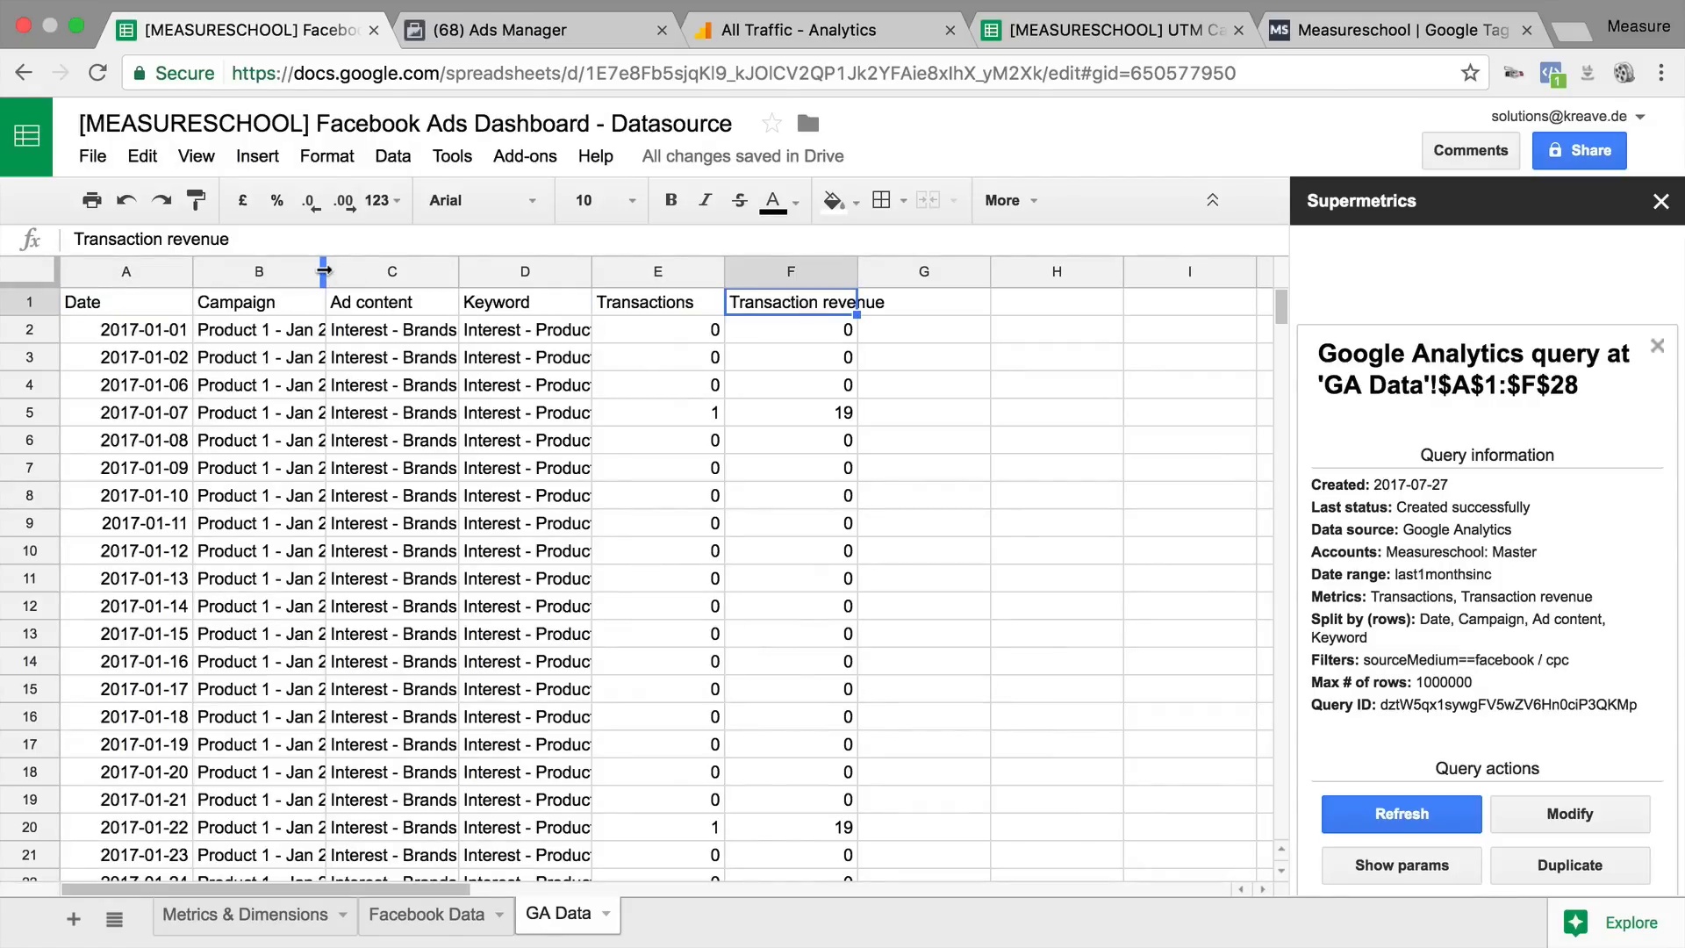
pyautogui.moveTo(258, 307); pyautogui.dragTo(473, 300)
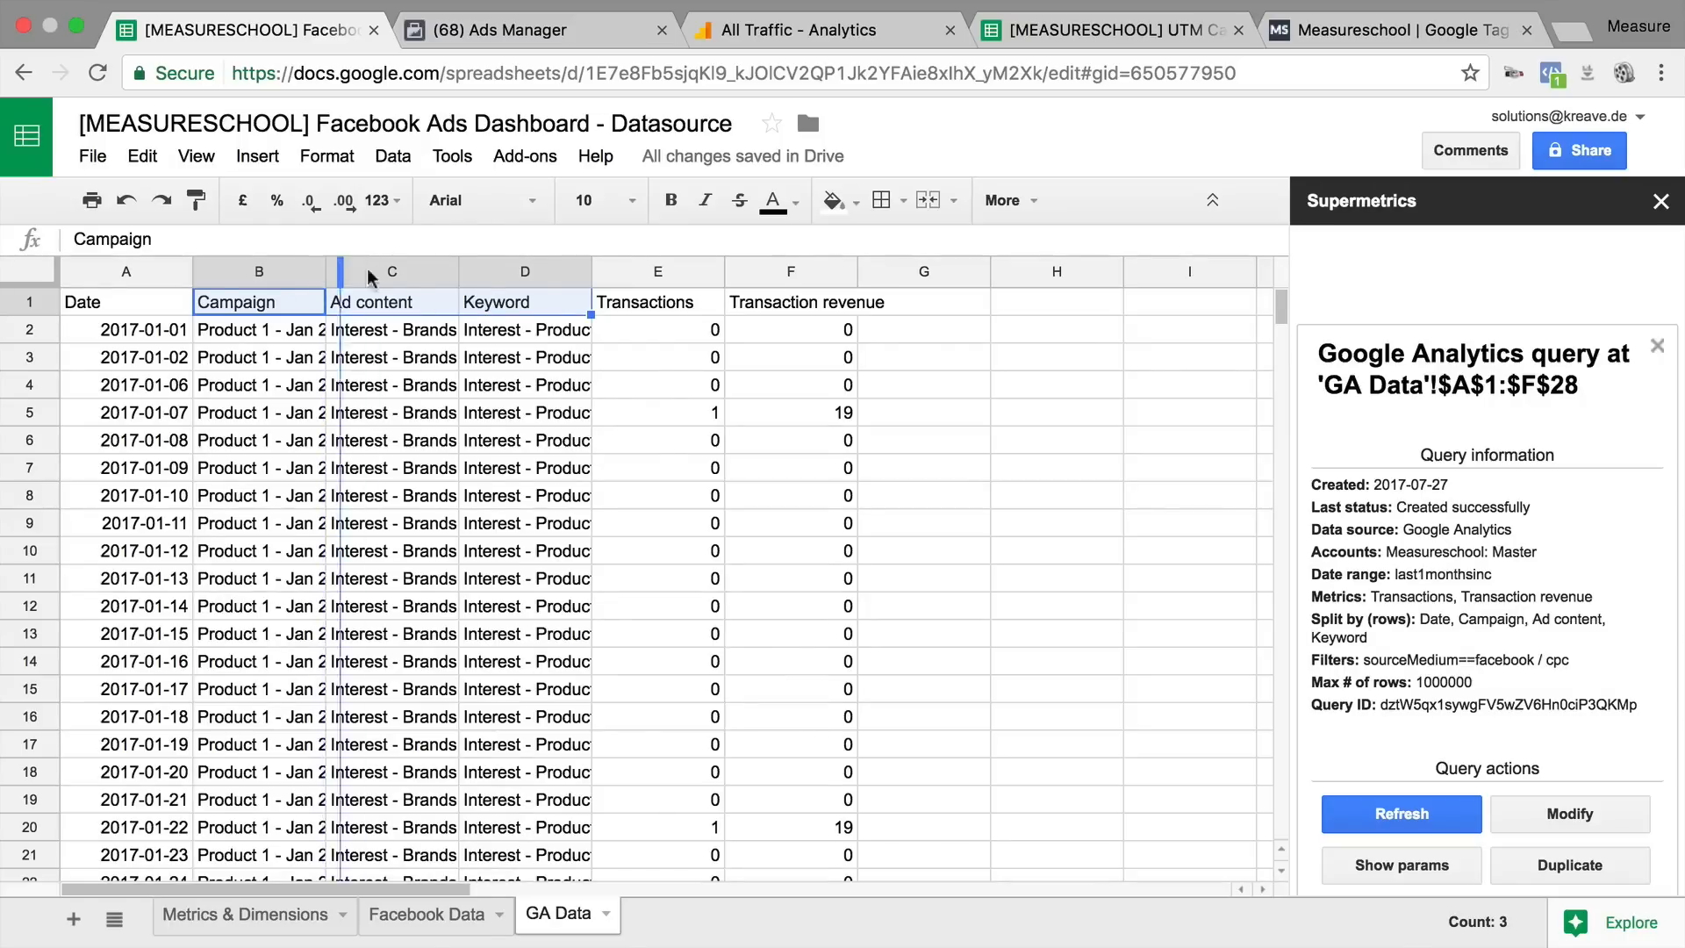
pyautogui.doubleClick(325, 271)
# Step: Compare the campaign, ad content and keyword values in GA Data with the matching columns in Facebook Data
pyautogui.click(364, 341)
pyautogui.press('Right')
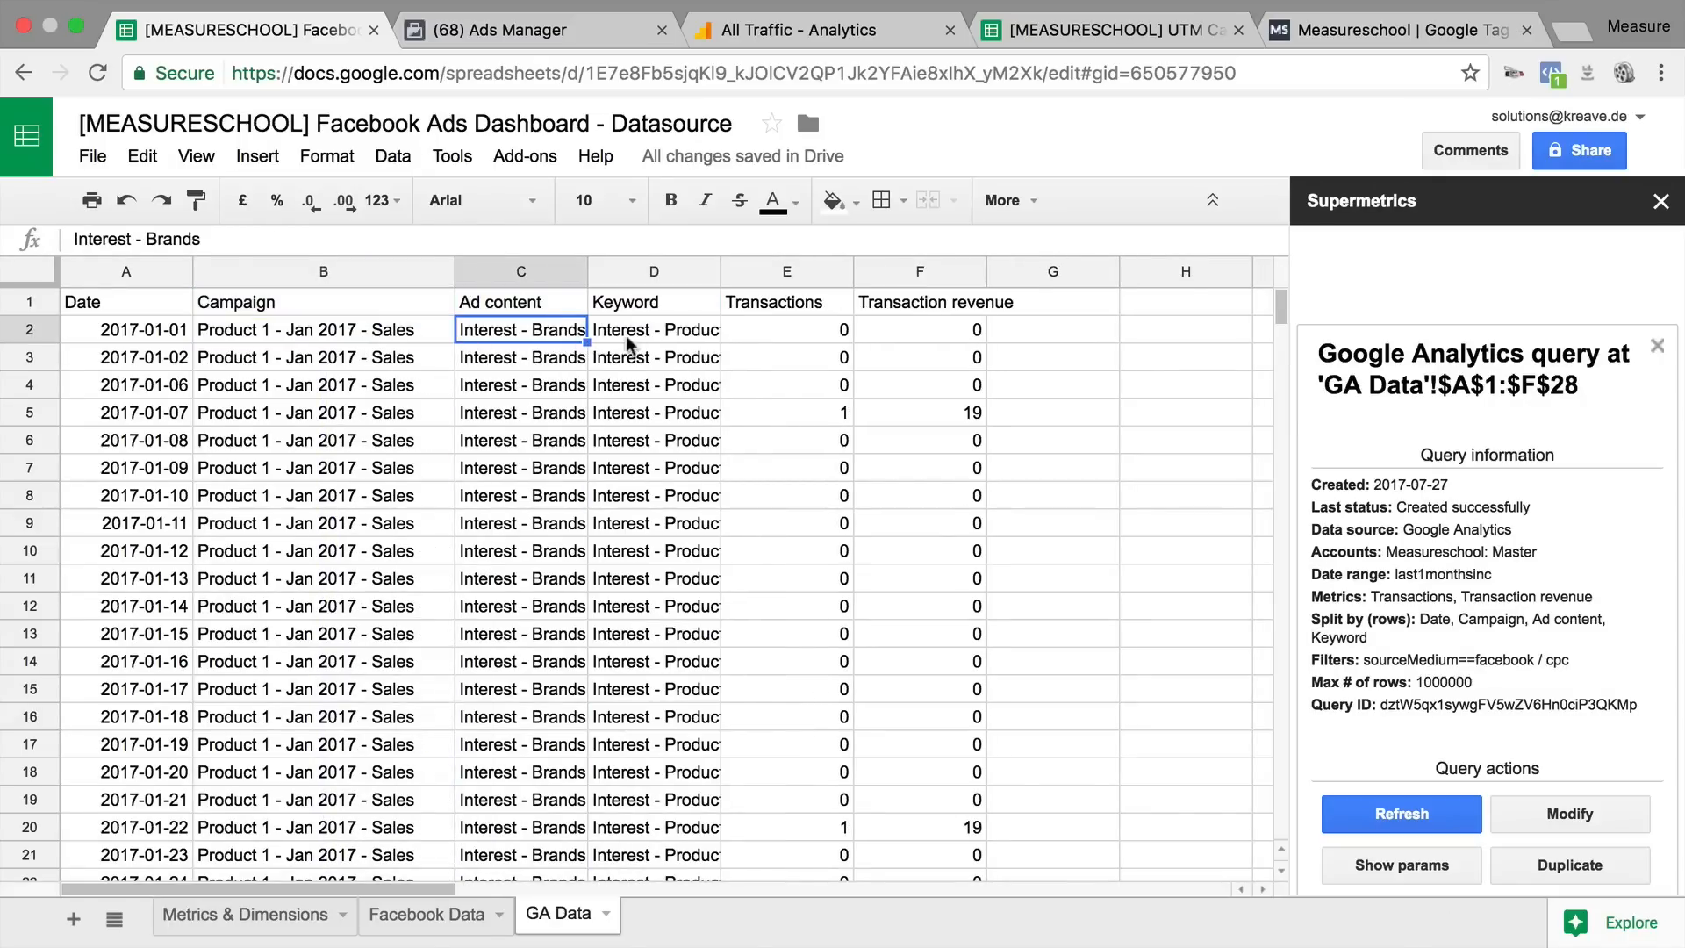
pyautogui.press('Right')
pyautogui.click(446, 921)
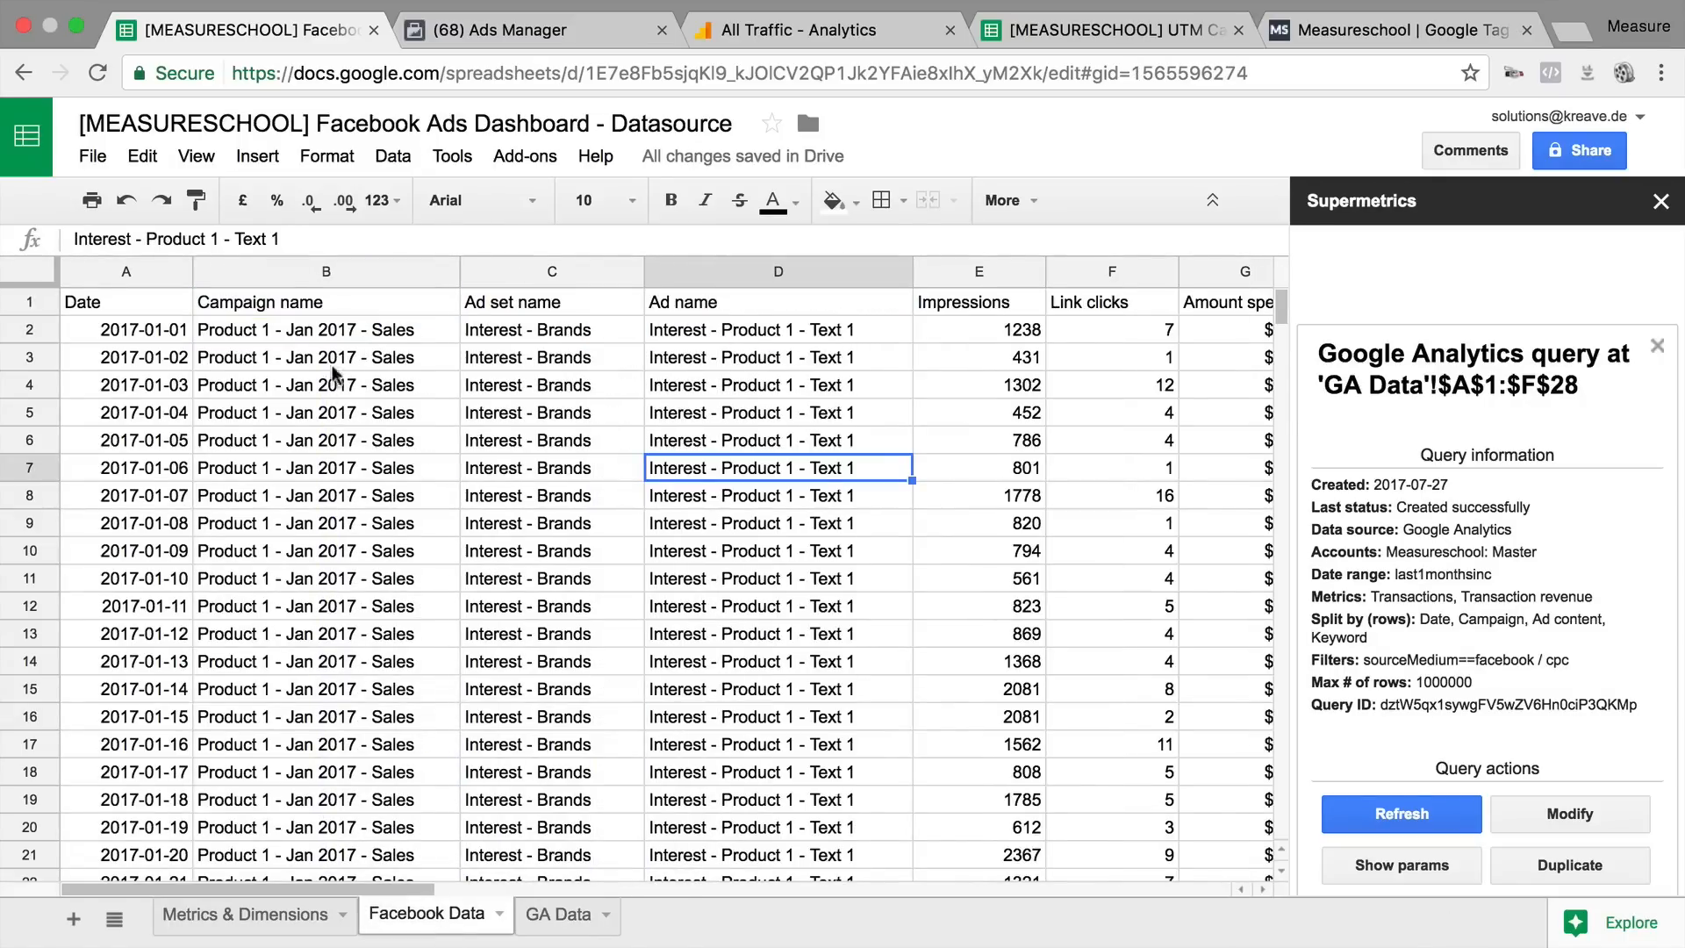
pyautogui.click(438, 349)
pyautogui.click(491, 332)
pyautogui.click(558, 913)
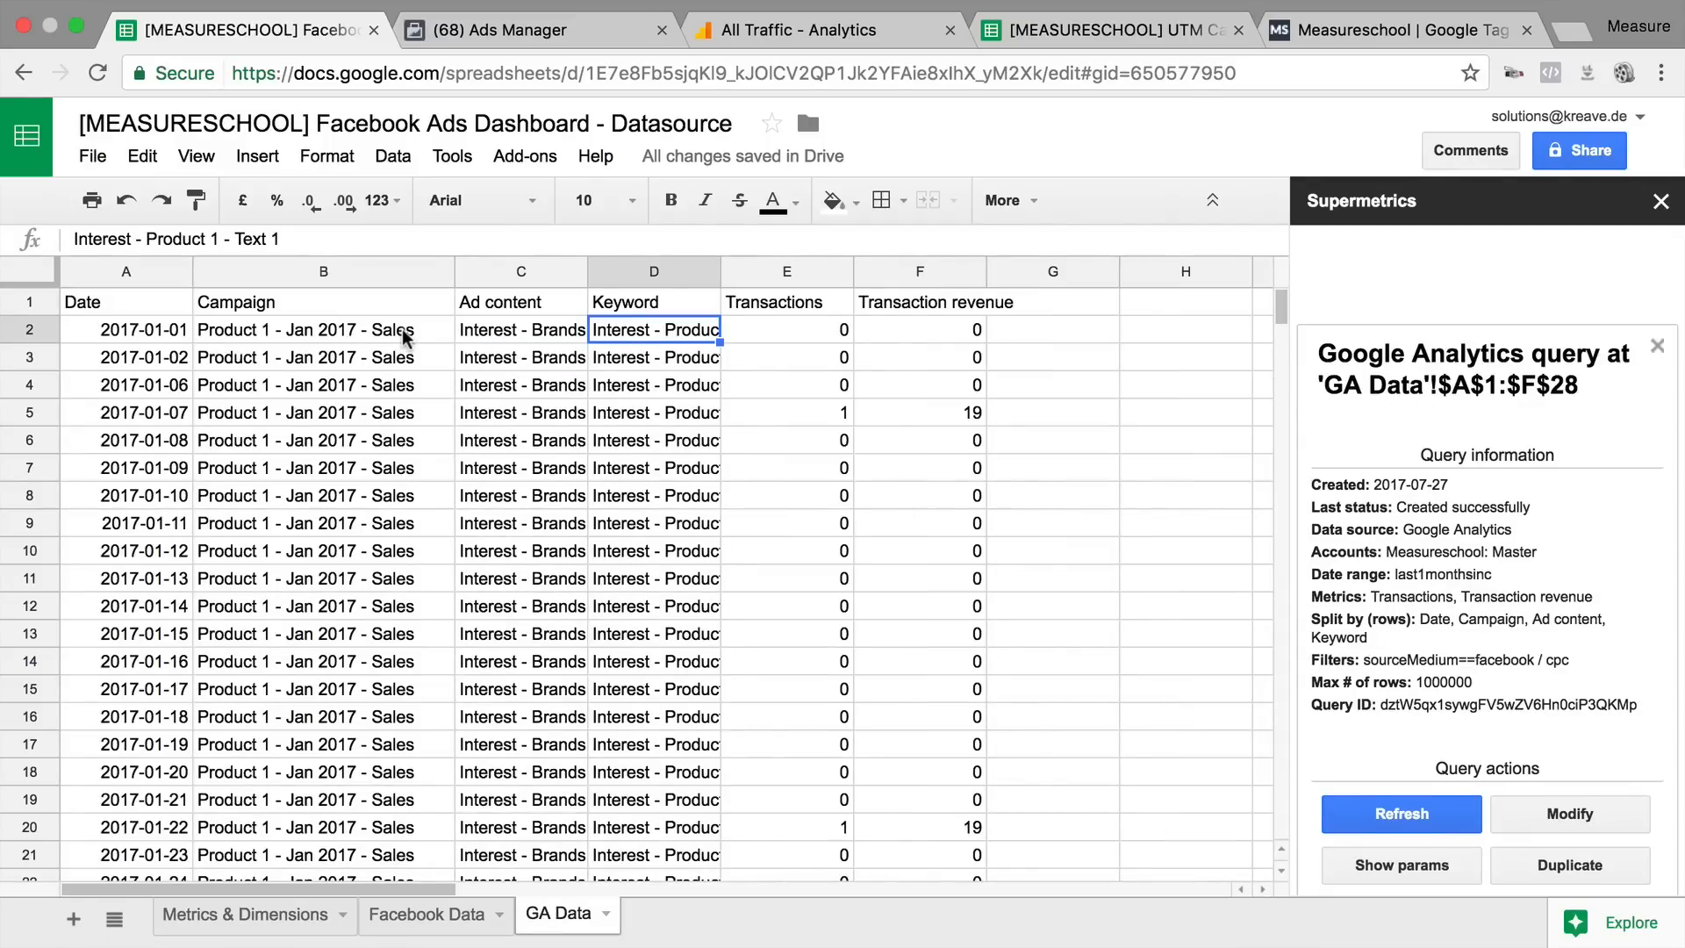
pyautogui.click(439, 915)
pyautogui.click(549, 921)
pyautogui.click(668, 532)
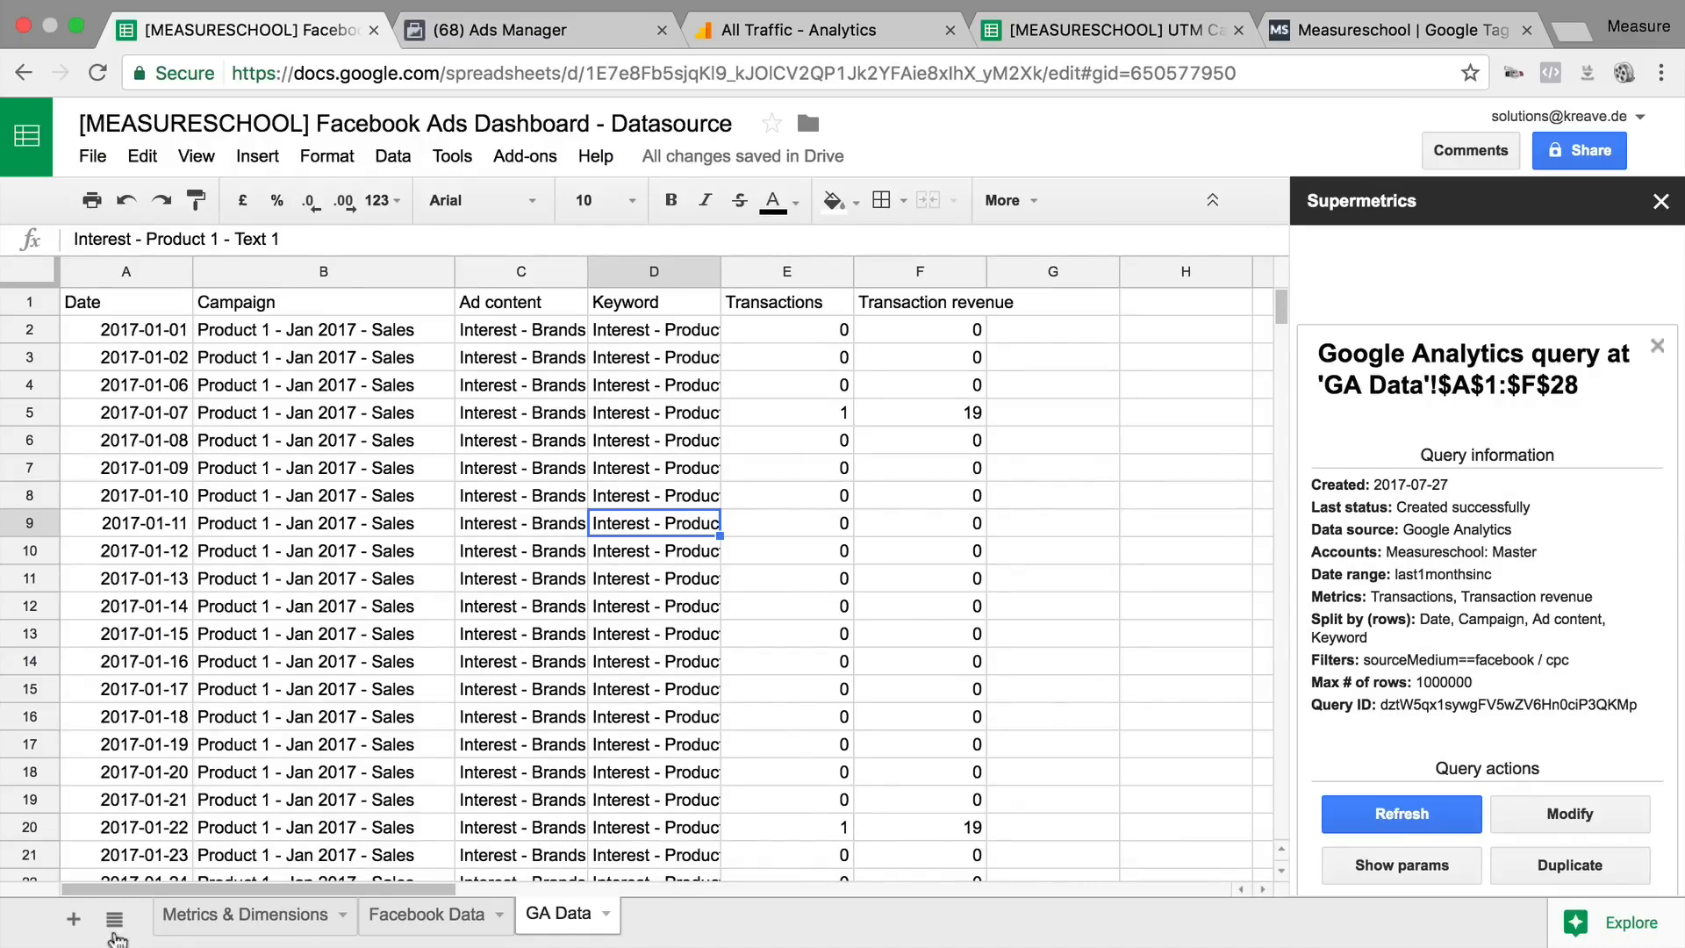
# Step: Add a new sheet named Fb+GA and close the Supermetrics sidebar
pyautogui.click(74, 918)
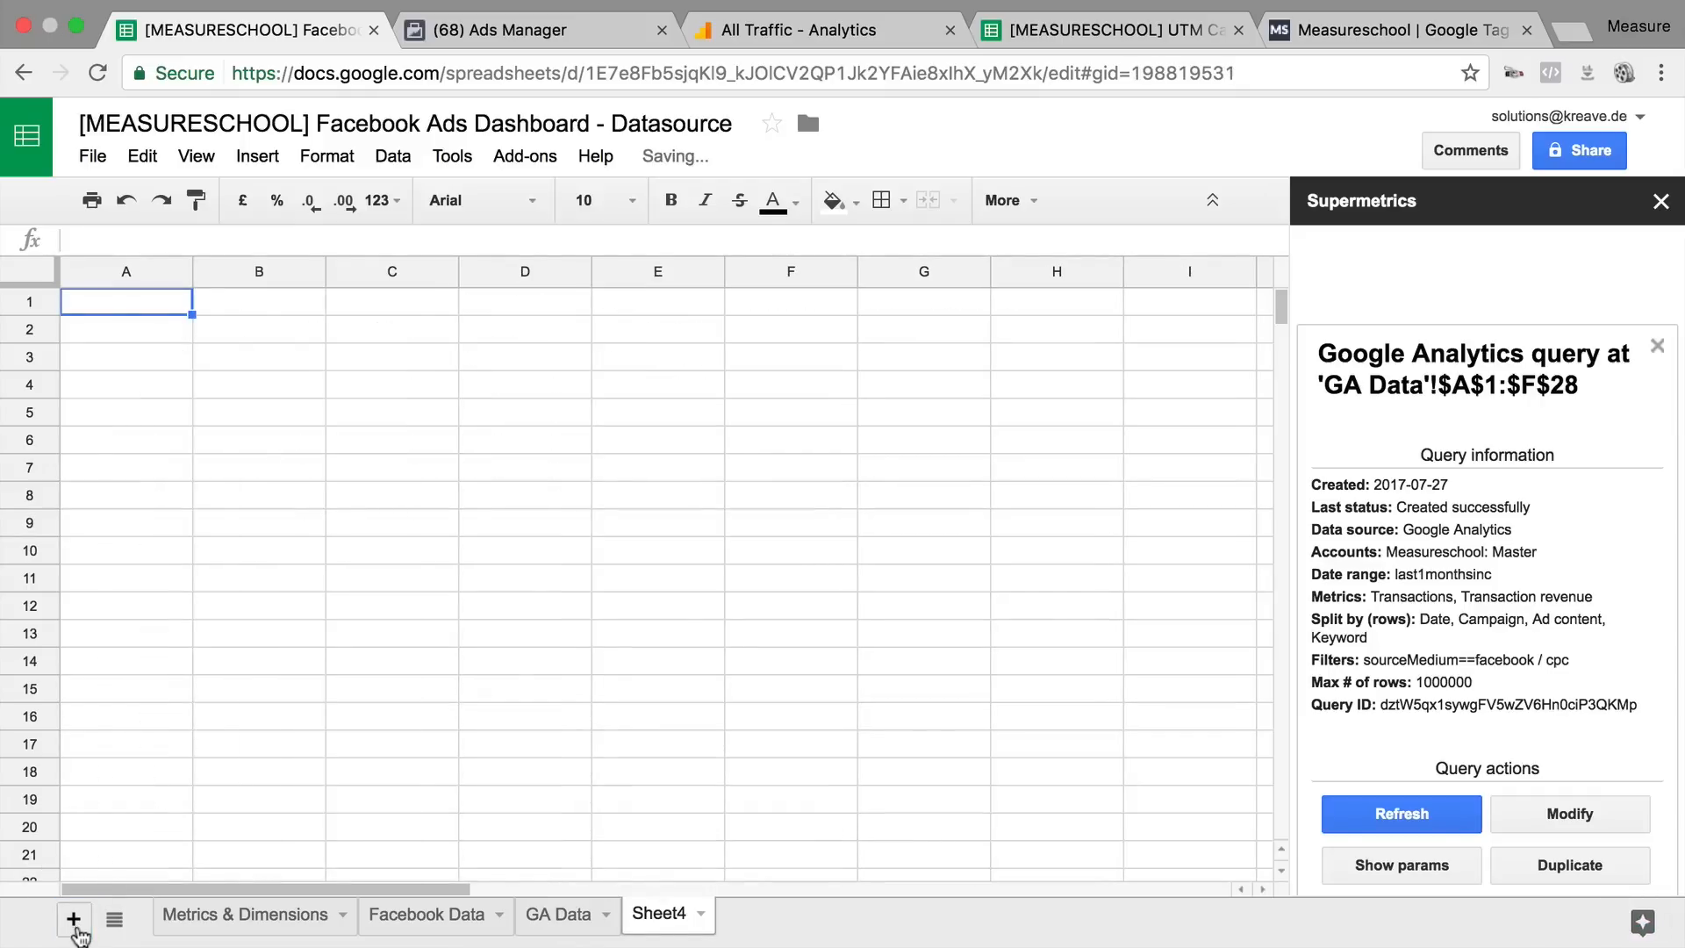
pyautogui.click(700, 915)
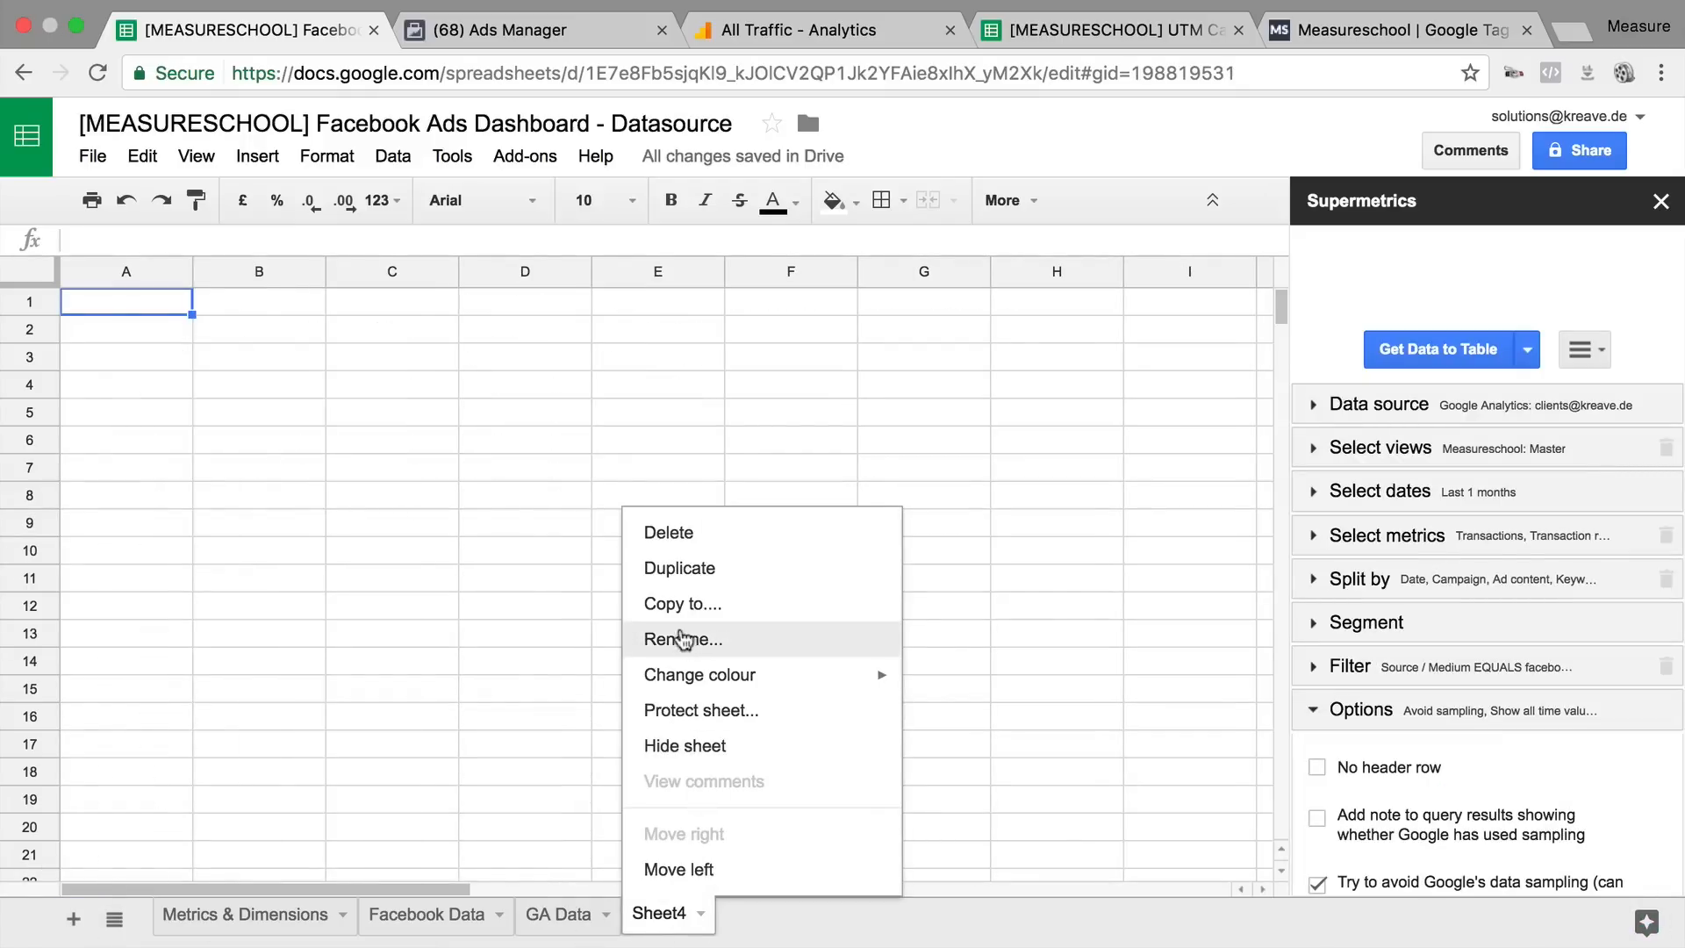
pyautogui.click(693, 640)
pyautogui.write('Fb+GA')
pyautogui.press('Return')
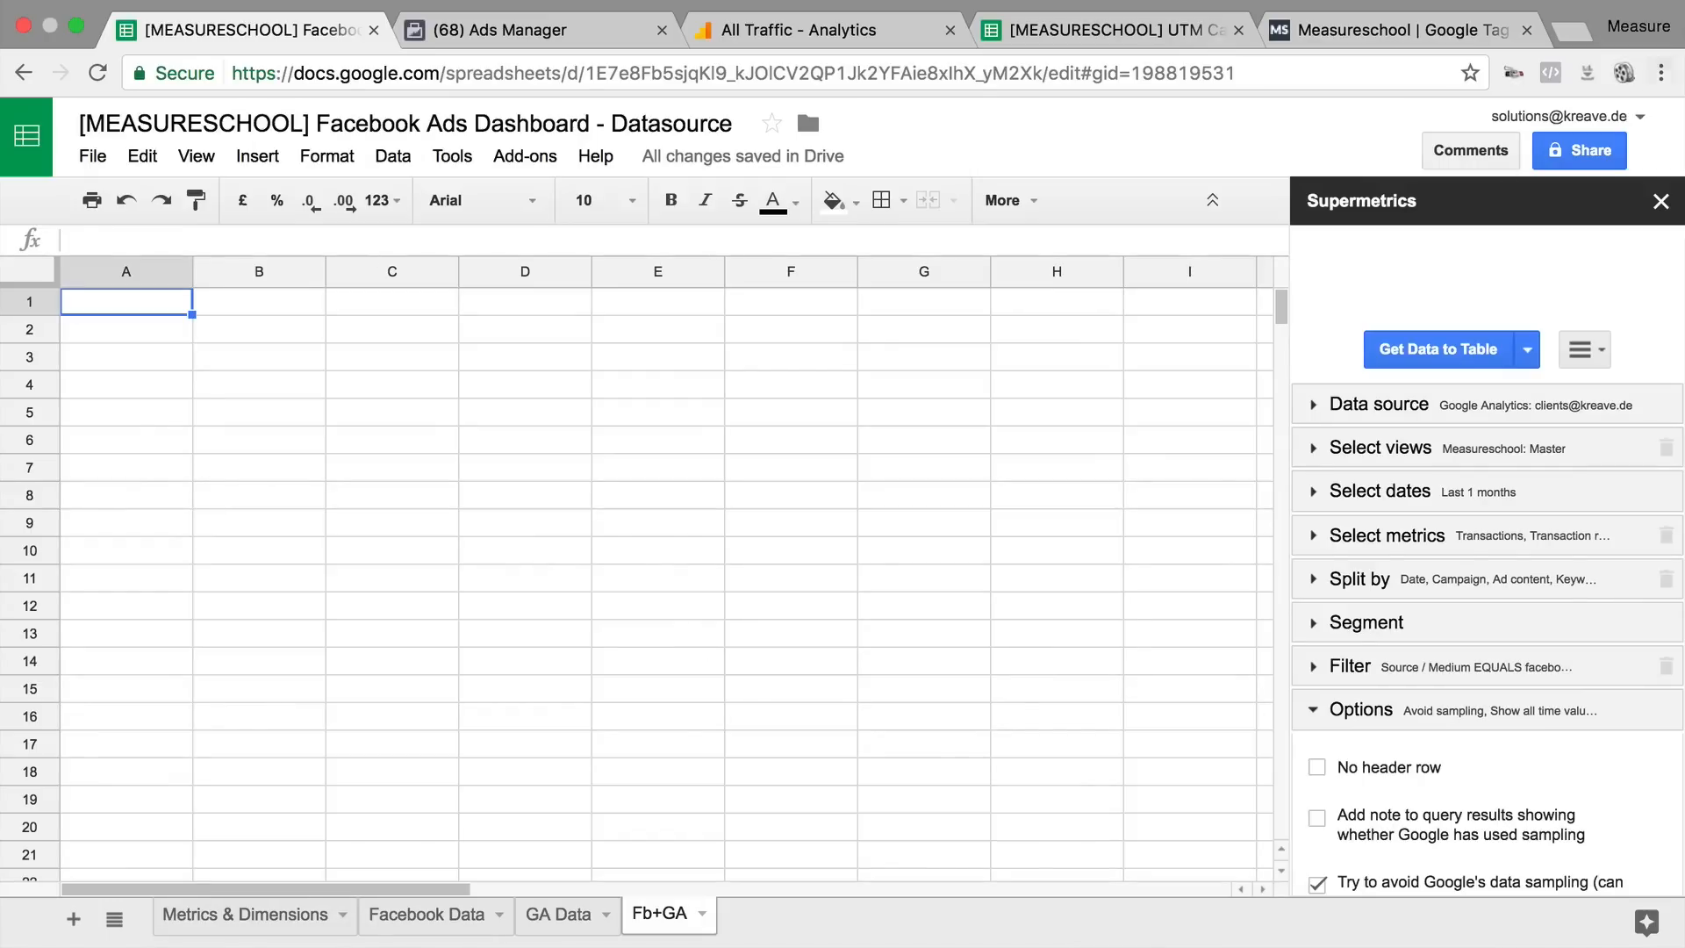
pyautogui.click(1660, 202)
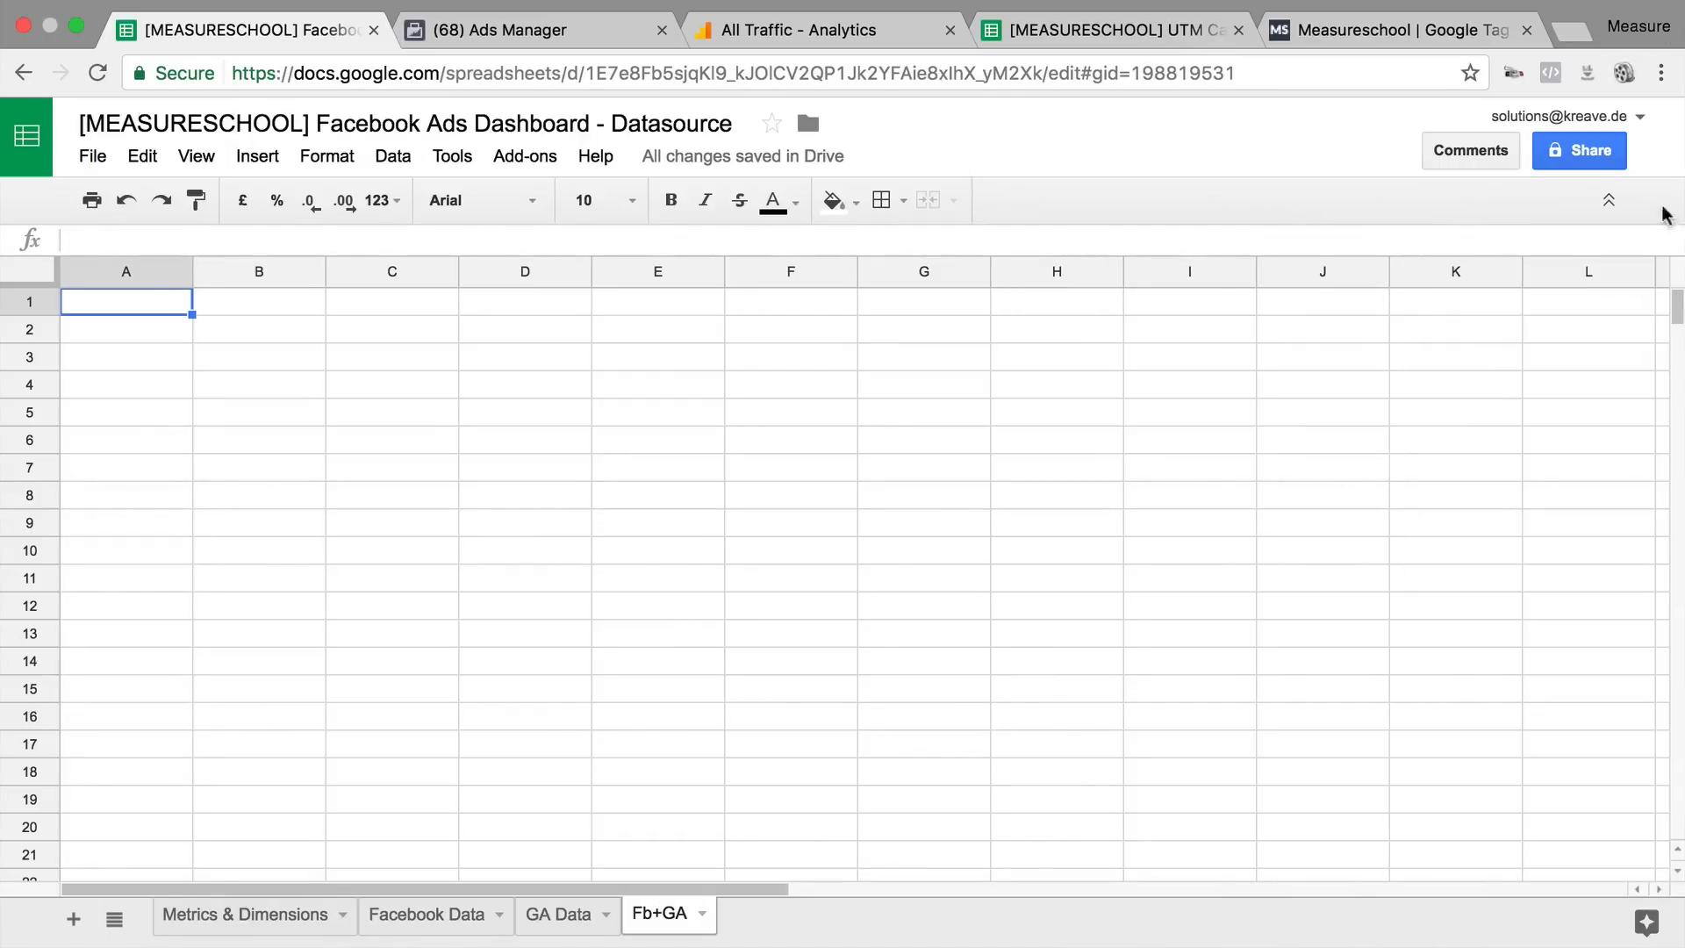
# Step: Start a QUERY formula in cell A1 of Fb+GA with the entire Facebook Data sheet, rows 1:1000, as its data range
pyautogui.click(752, 493)
pyautogui.click(79, 310)
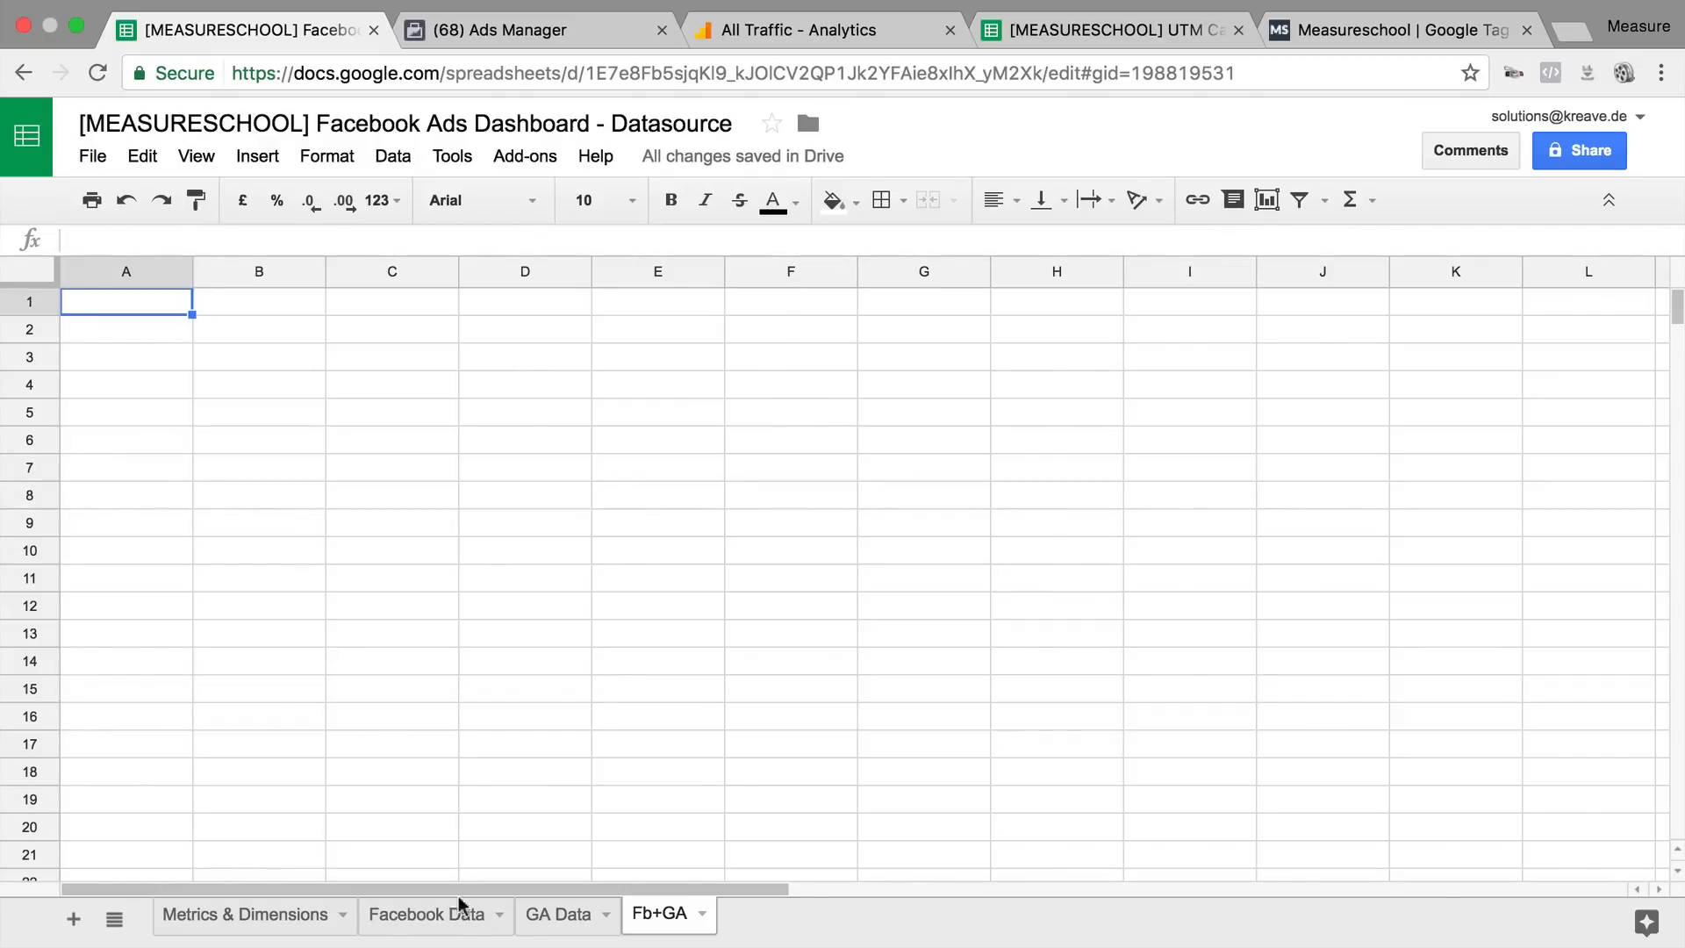
pyautogui.click(436, 912)
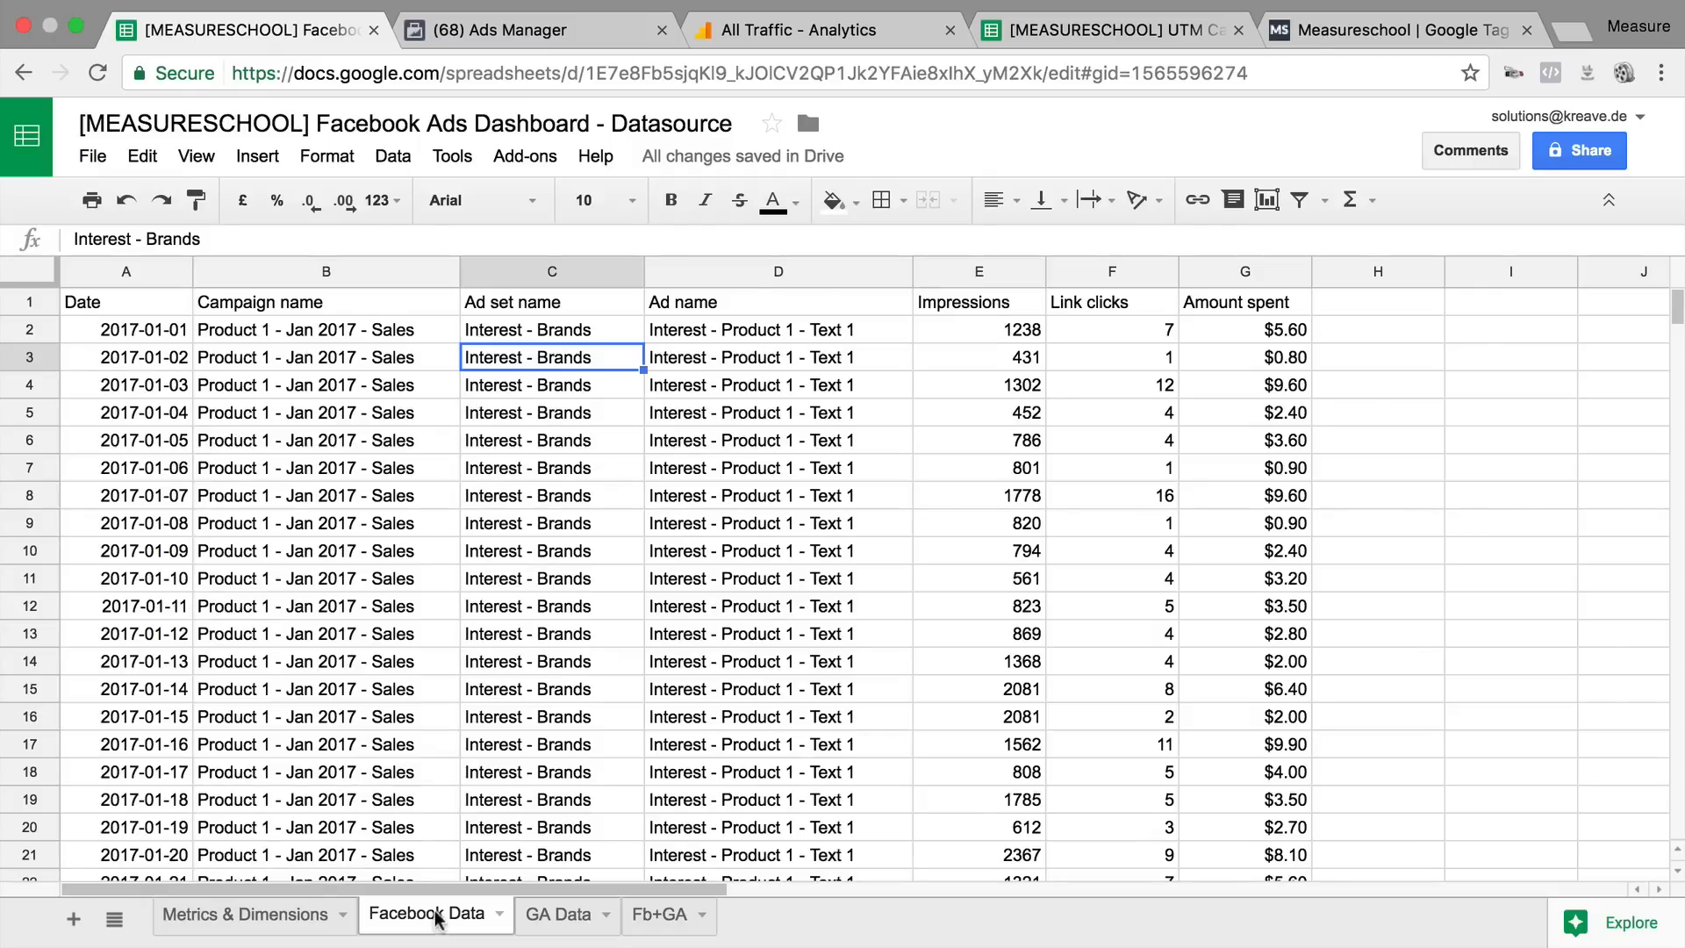
pyautogui.click(658, 916)
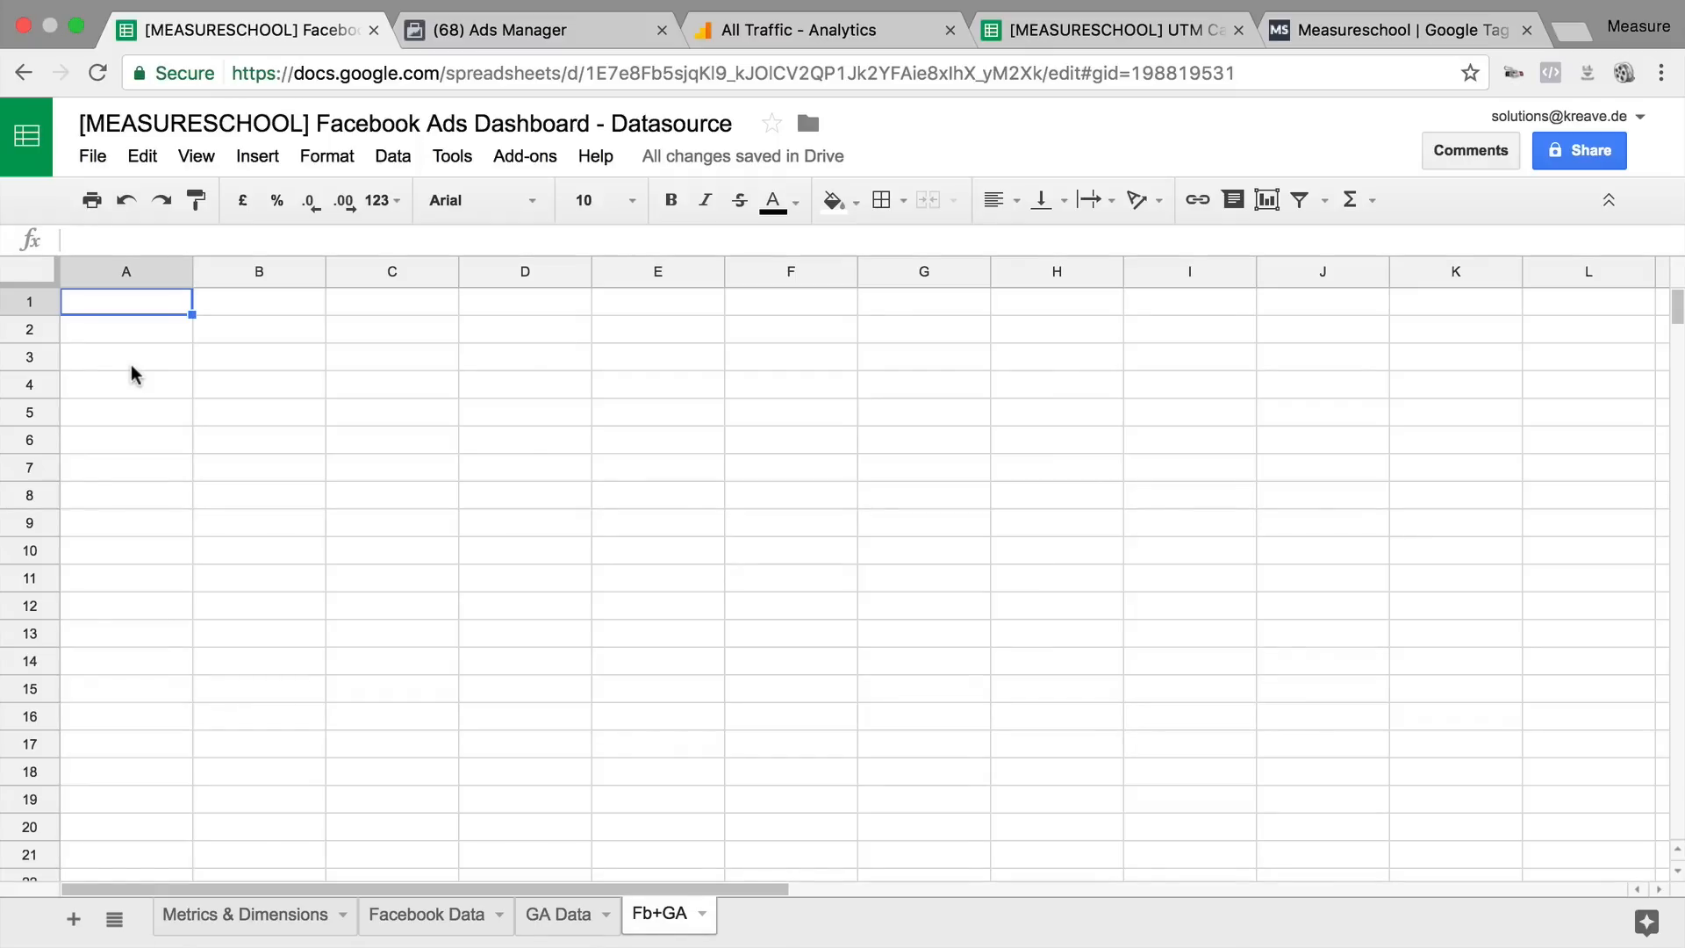
pyautogui.write('=qu')
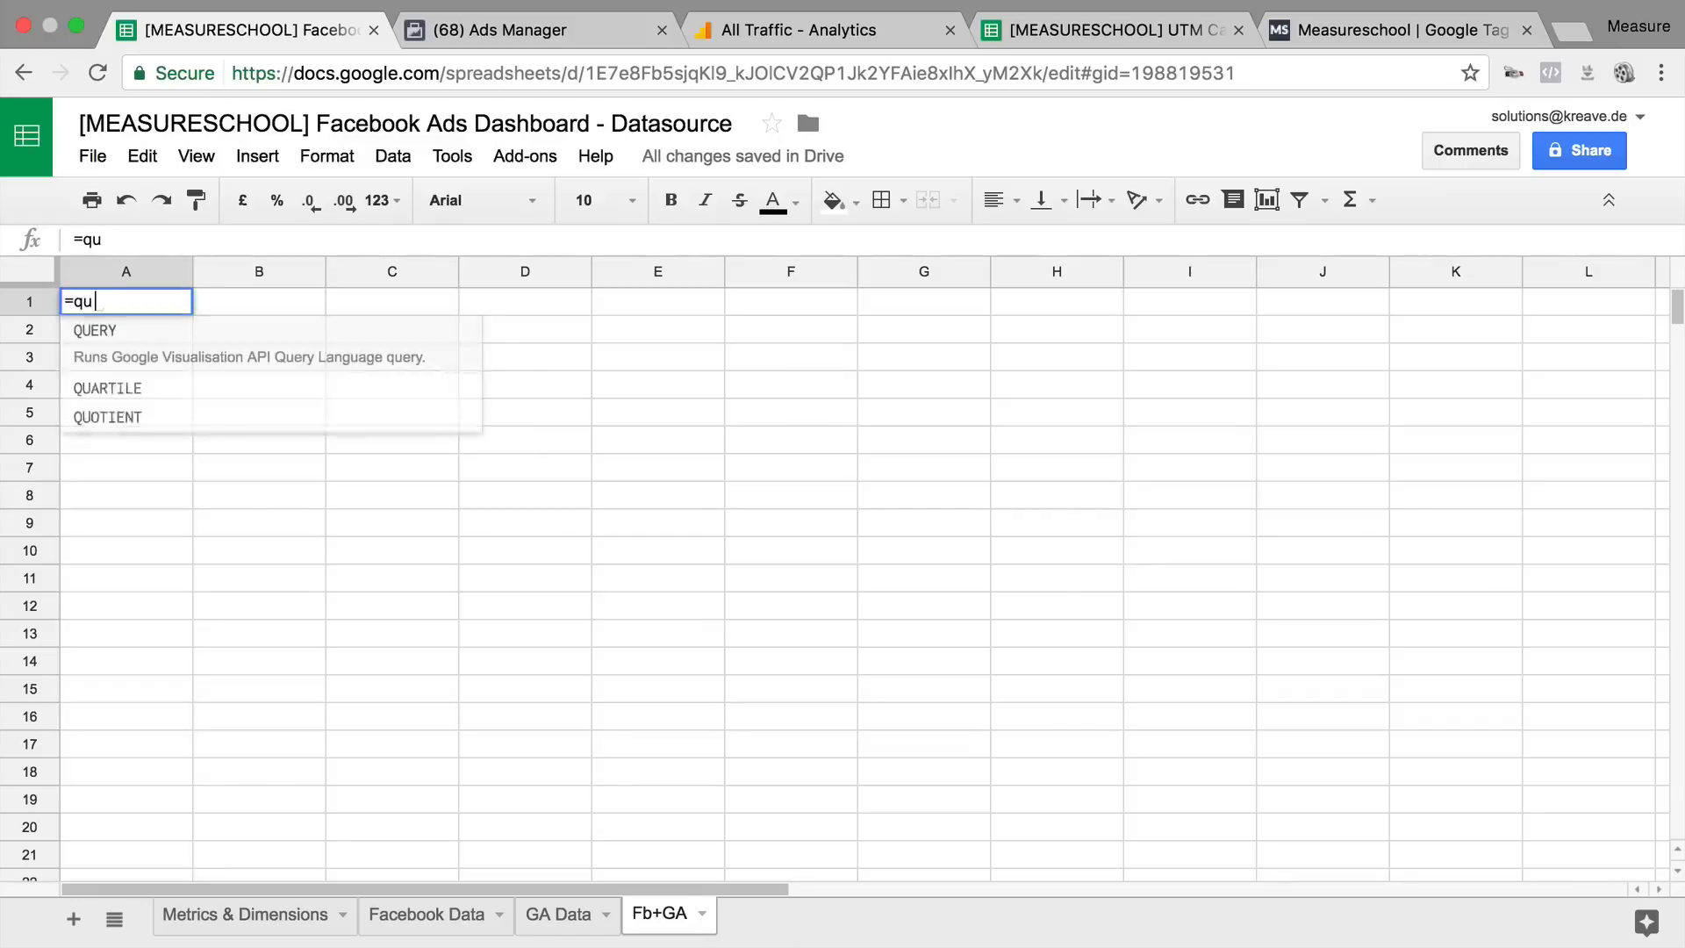
pyautogui.write('ery(')
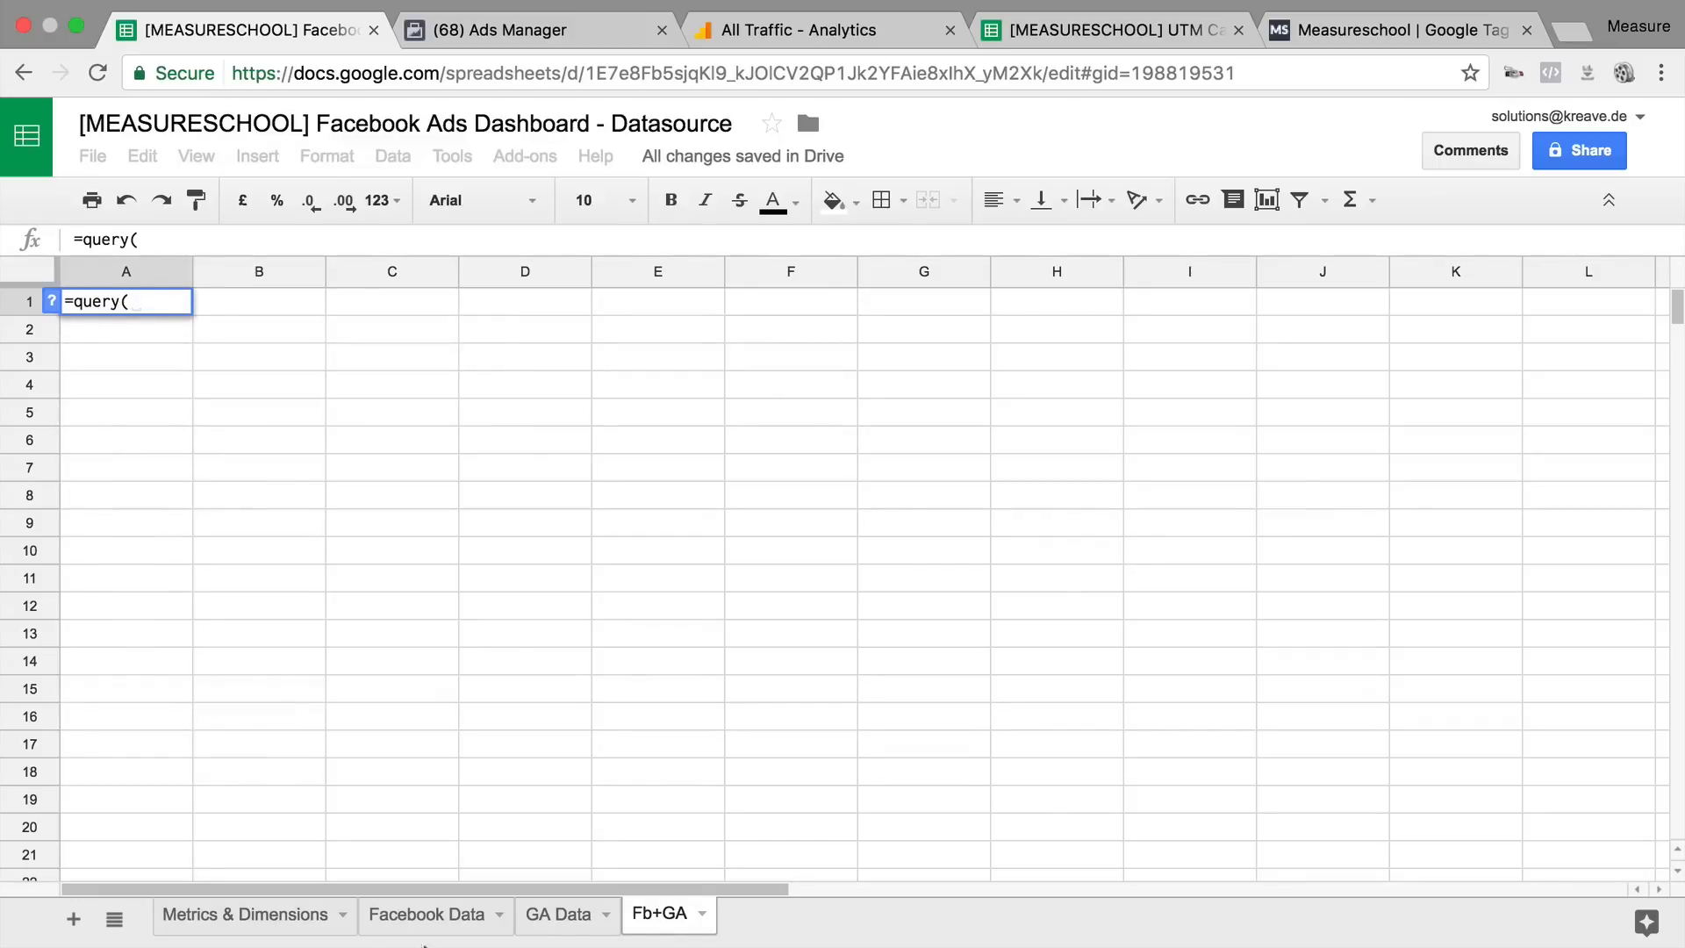
pyautogui.click(425, 917)
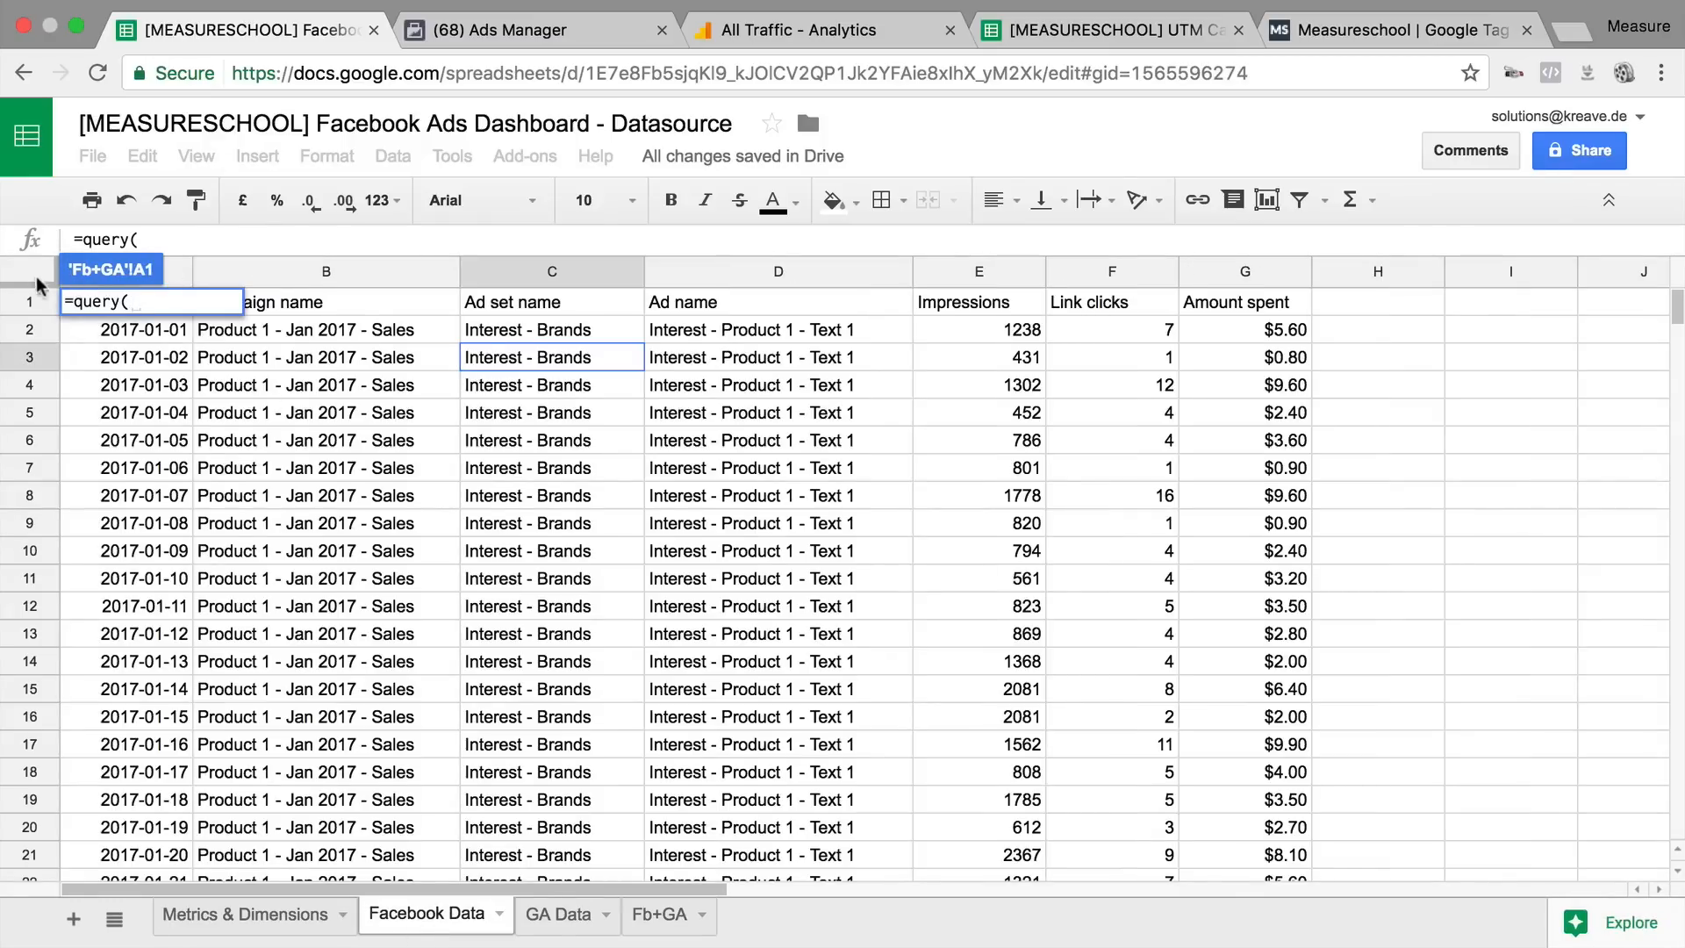
pyautogui.click(35, 274)
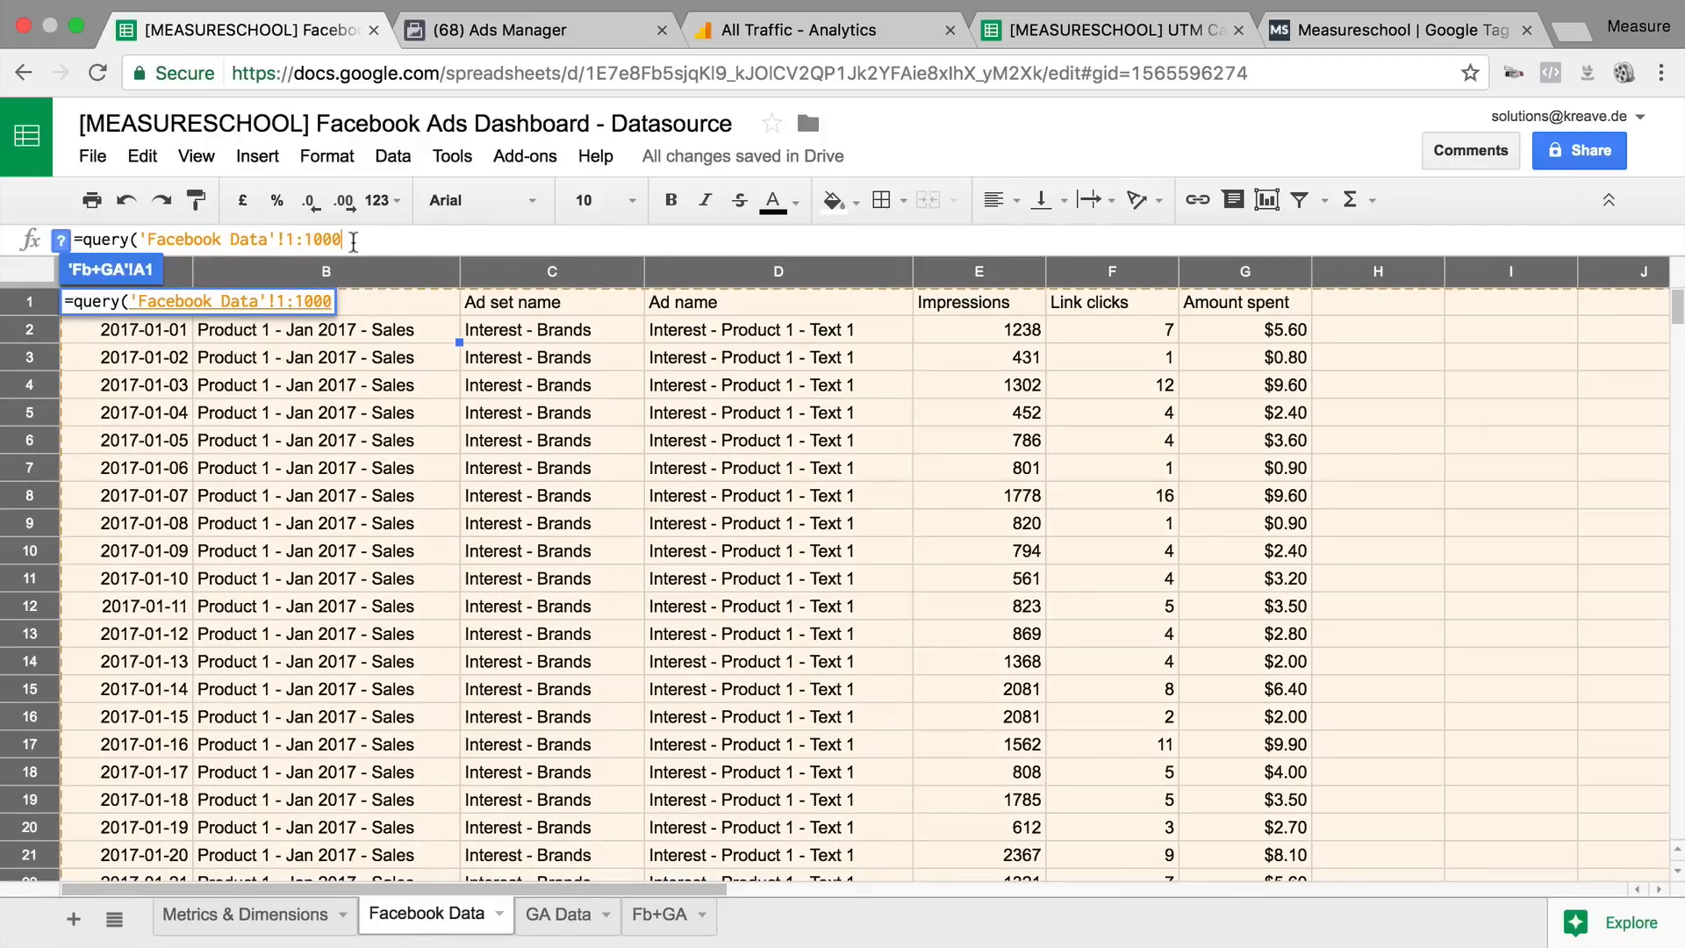
# Step: Complete the QUERY formula in A1 of Fb+GA with the query string "SELECT *"
pyautogui.write(',""')
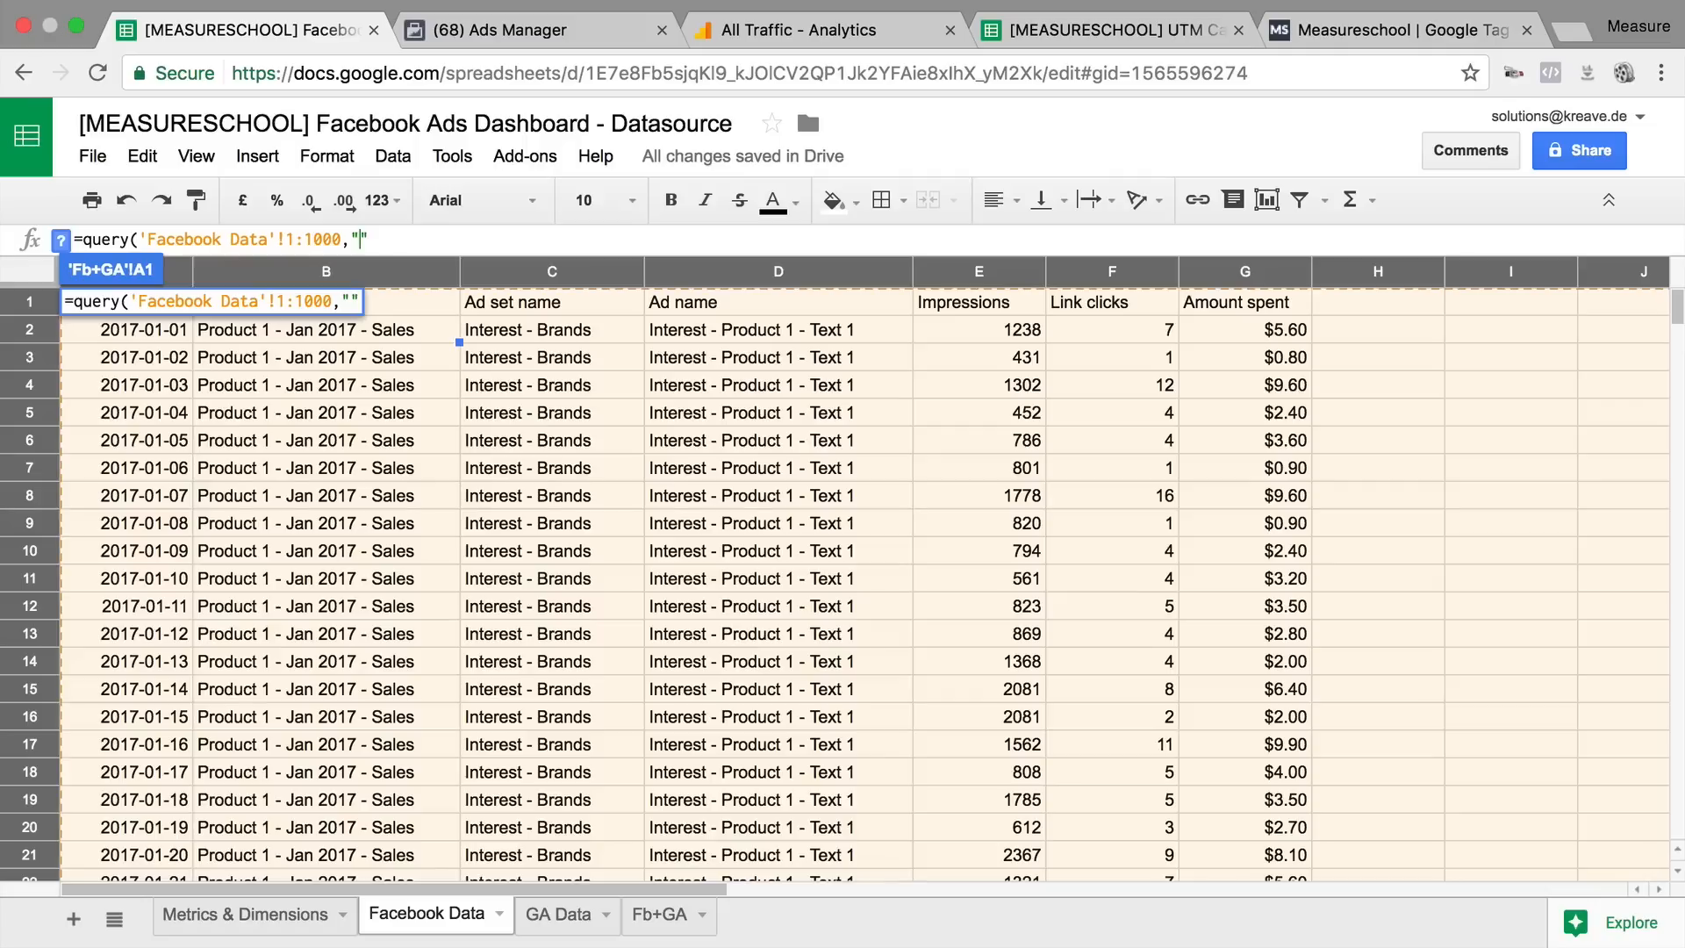
pyautogui.write('SELCT')
pyautogui.press('BackSpace')
pyautogui.press('BackSpace')
pyautogui.write('ECT')
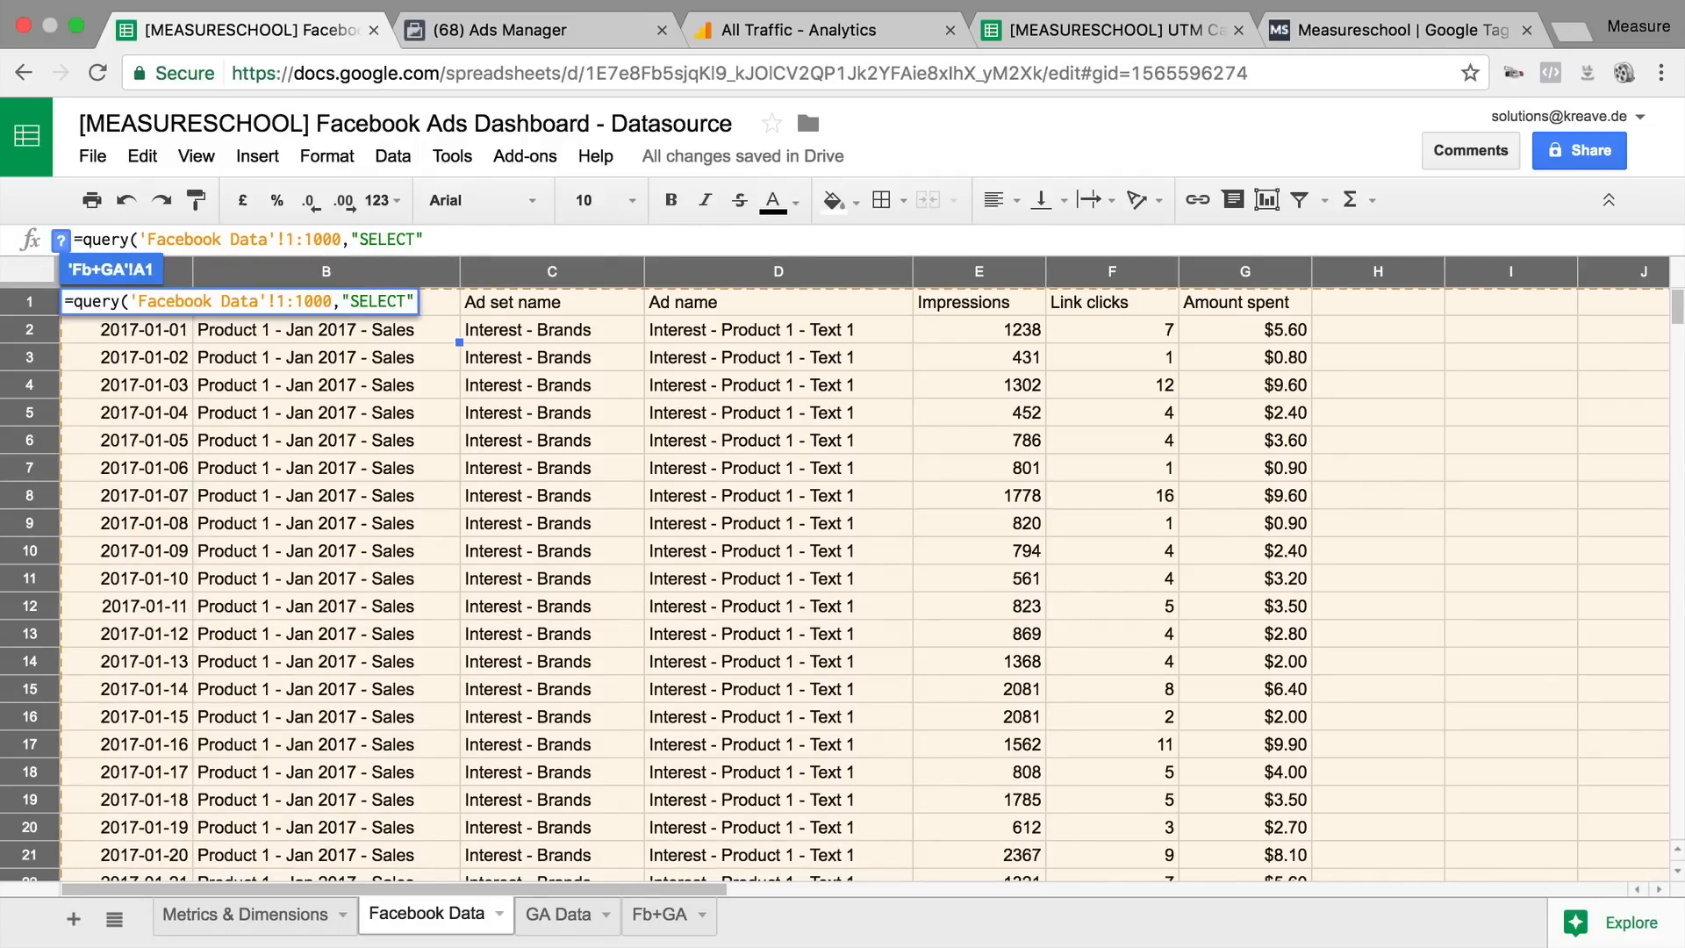
pyautogui.write(' *')
pyautogui.press('Return')
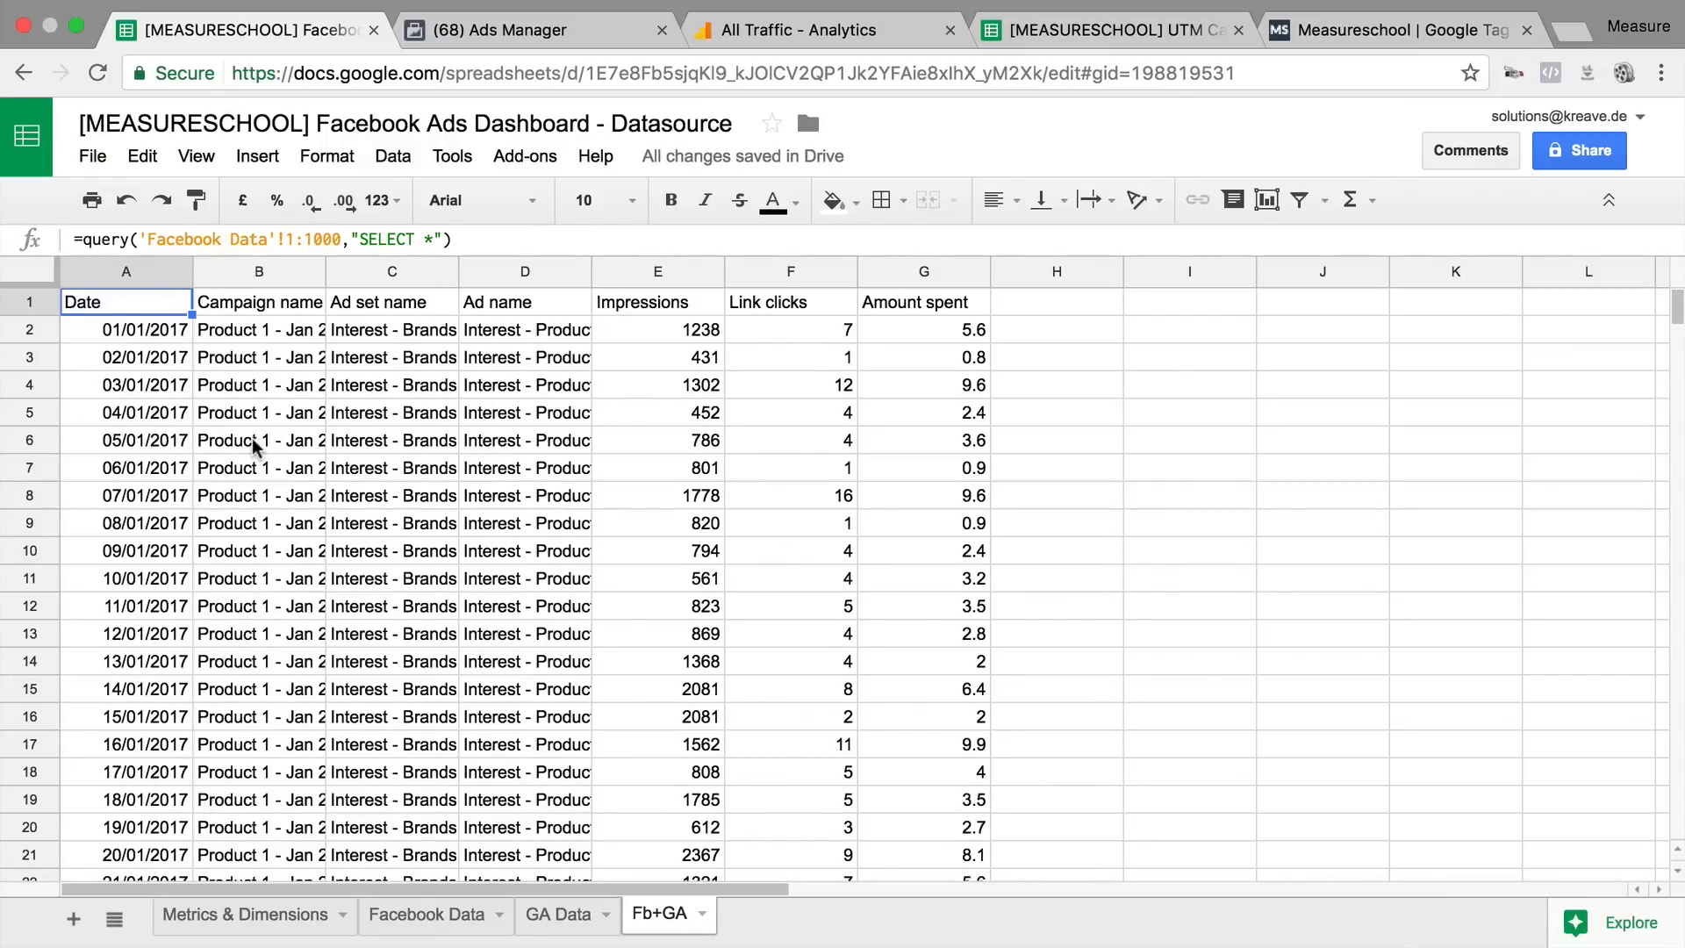
# Step: Copy the Transactions and Transaction revenue headers from GA Data into cells H1 and I1 of Fb+GA
pyautogui.click(434, 915)
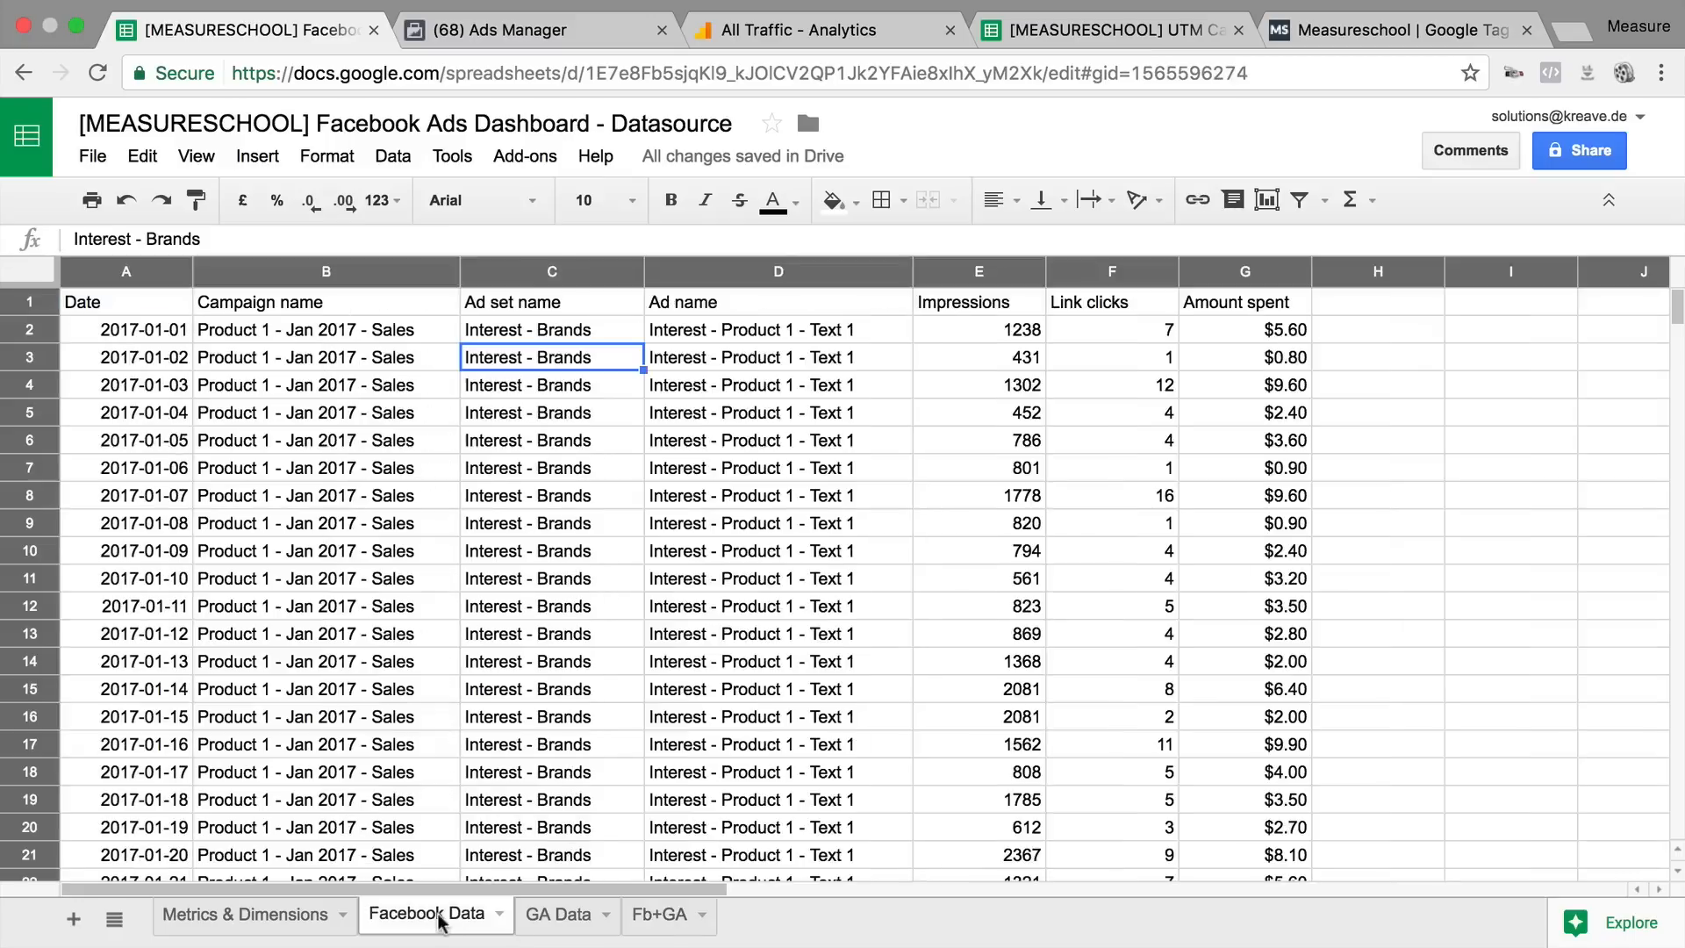
pyautogui.click(674, 926)
pyautogui.click(651, 553)
pyautogui.click(1022, 307)
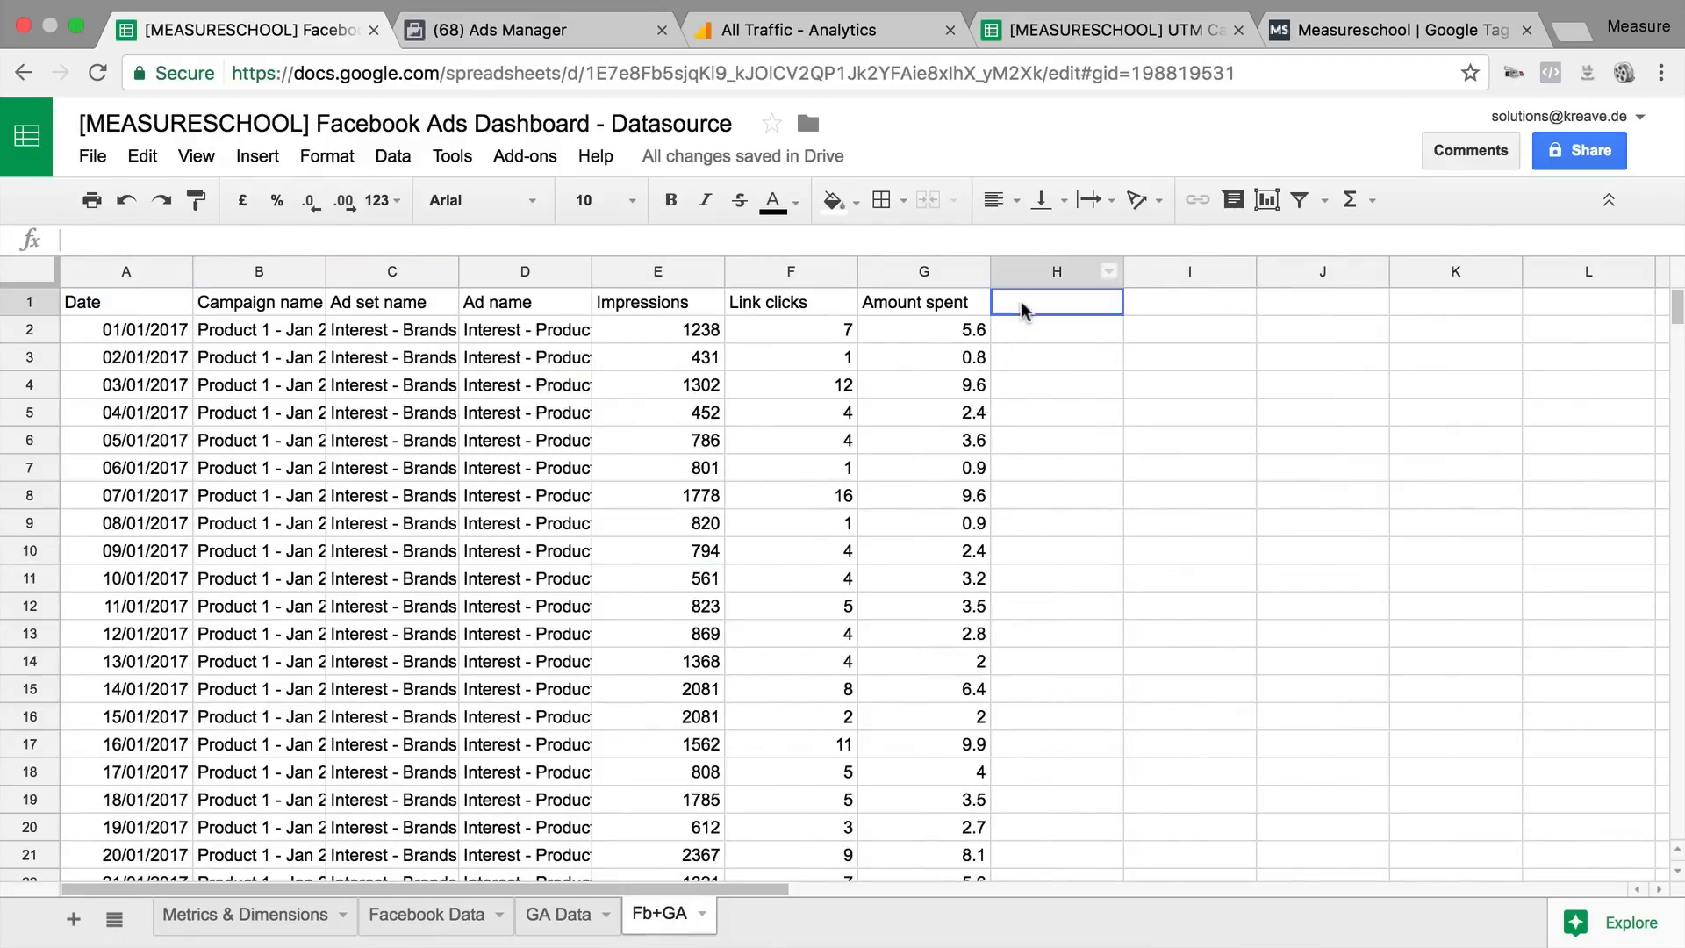
pyautogui.click(491, 936)
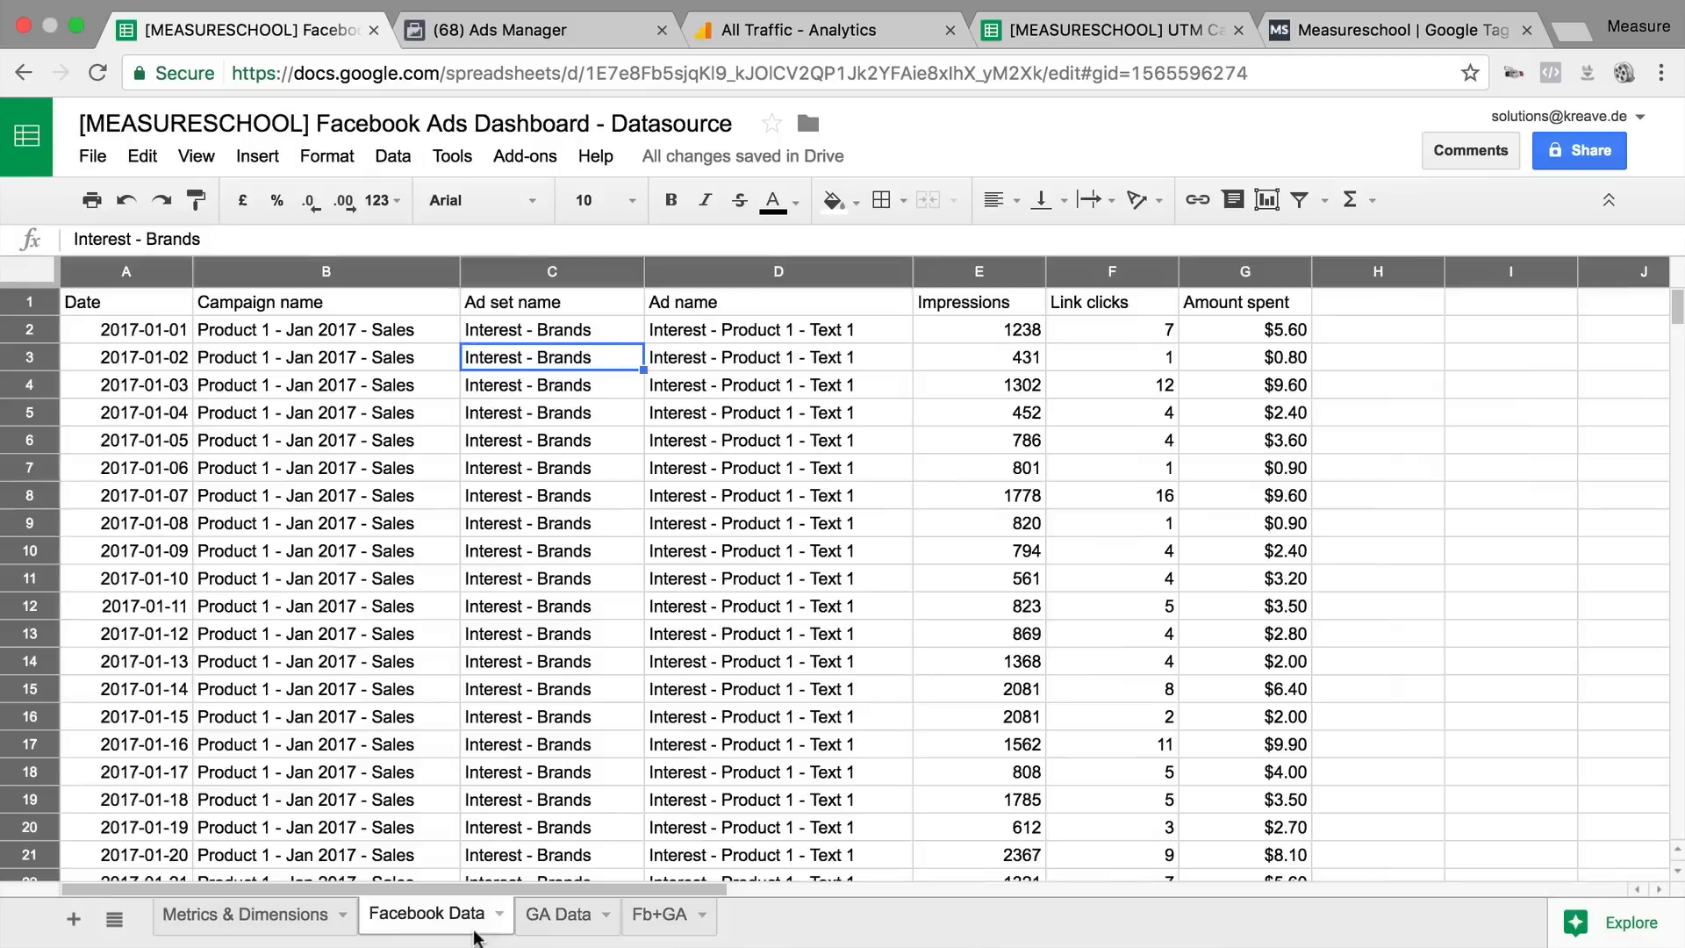
pyautogui.click(530, 934)
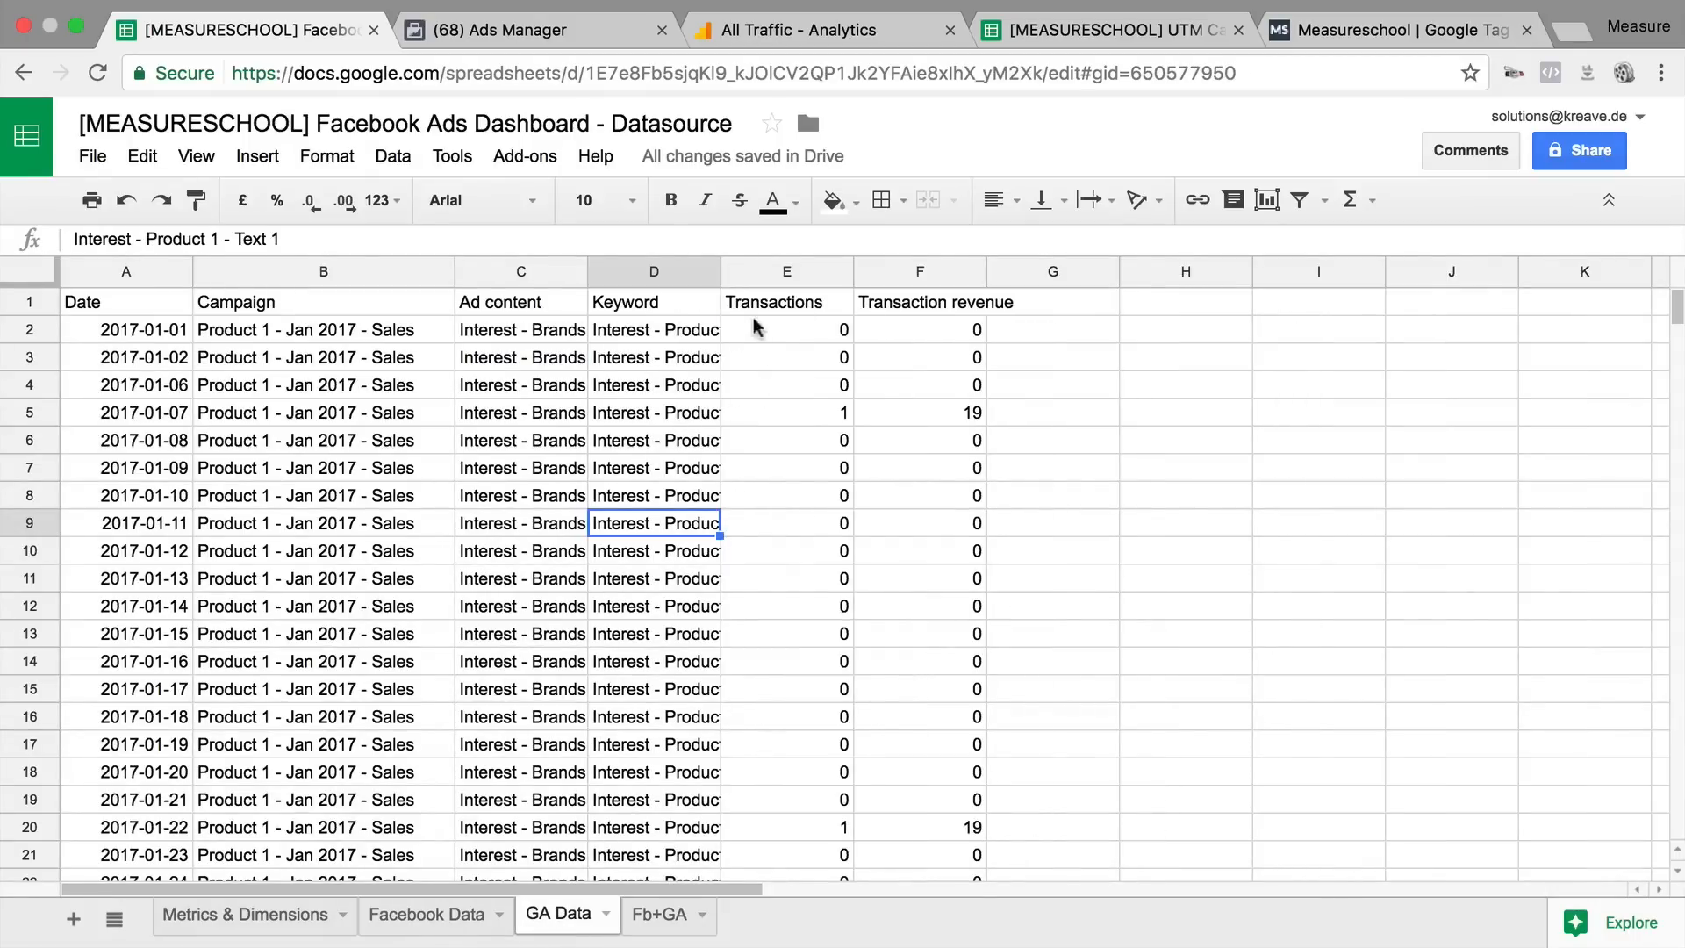
pyautogui.click(759, 326)
pyautogui.moveTo(790, 303); pyautogui.dragTo(914, 307)
pyautogui.hotkey('ctrl', 'c')
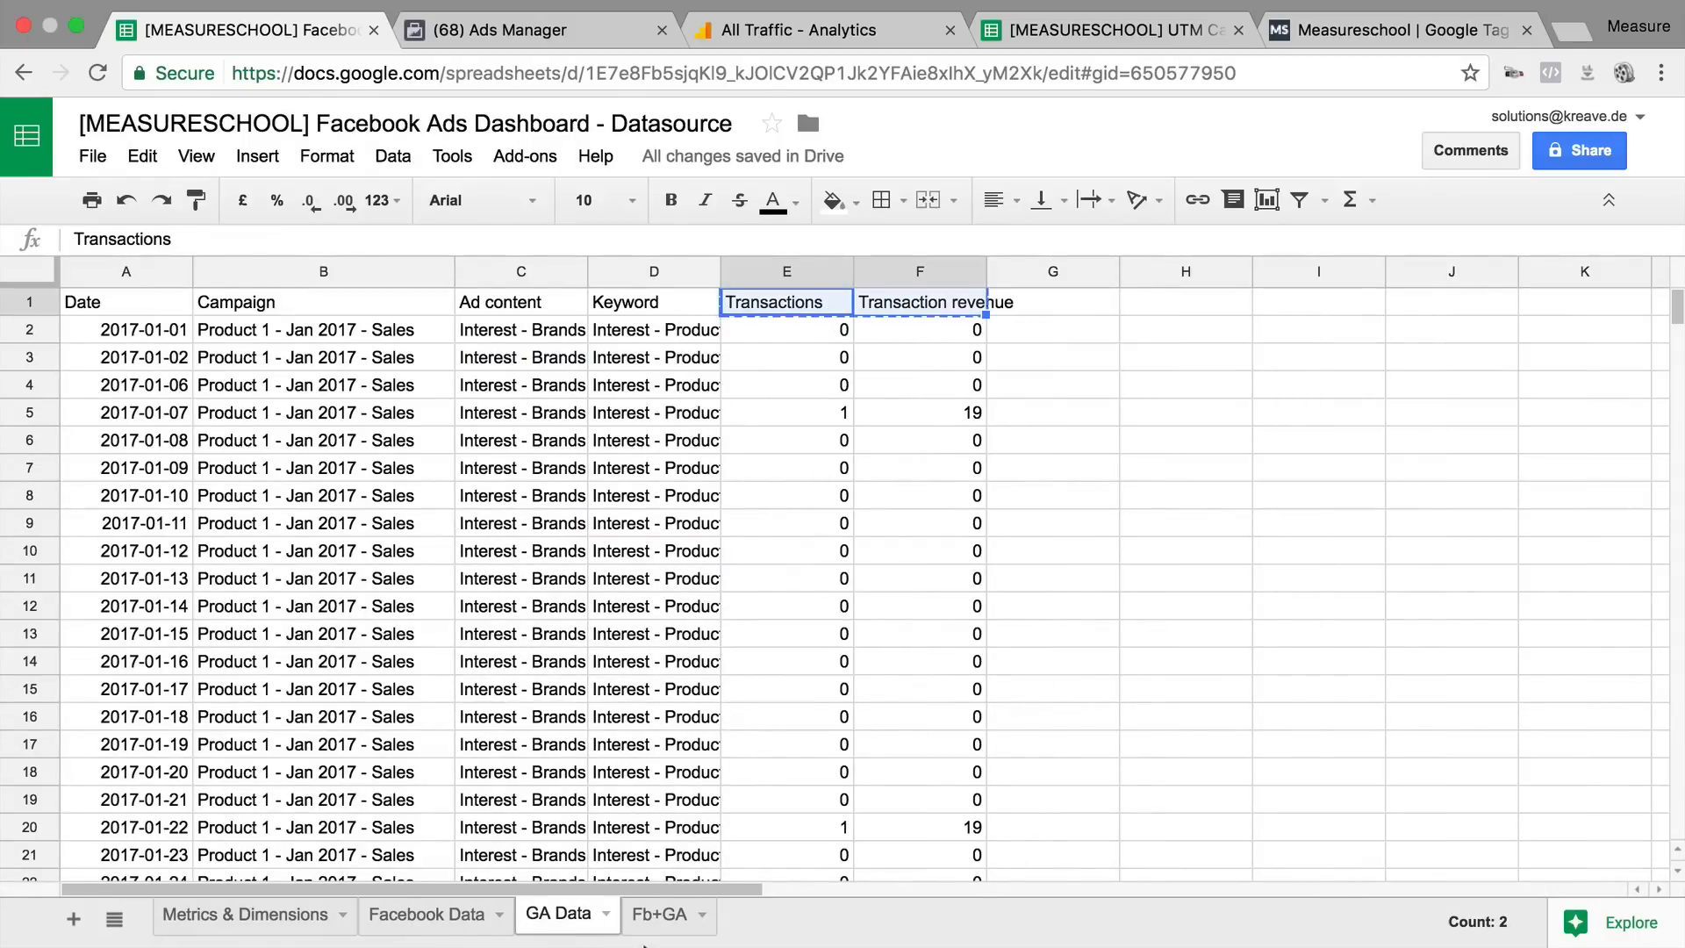
pyautogui.click(656, 917)
pyautogui.hotkey('ctrl', 'v')
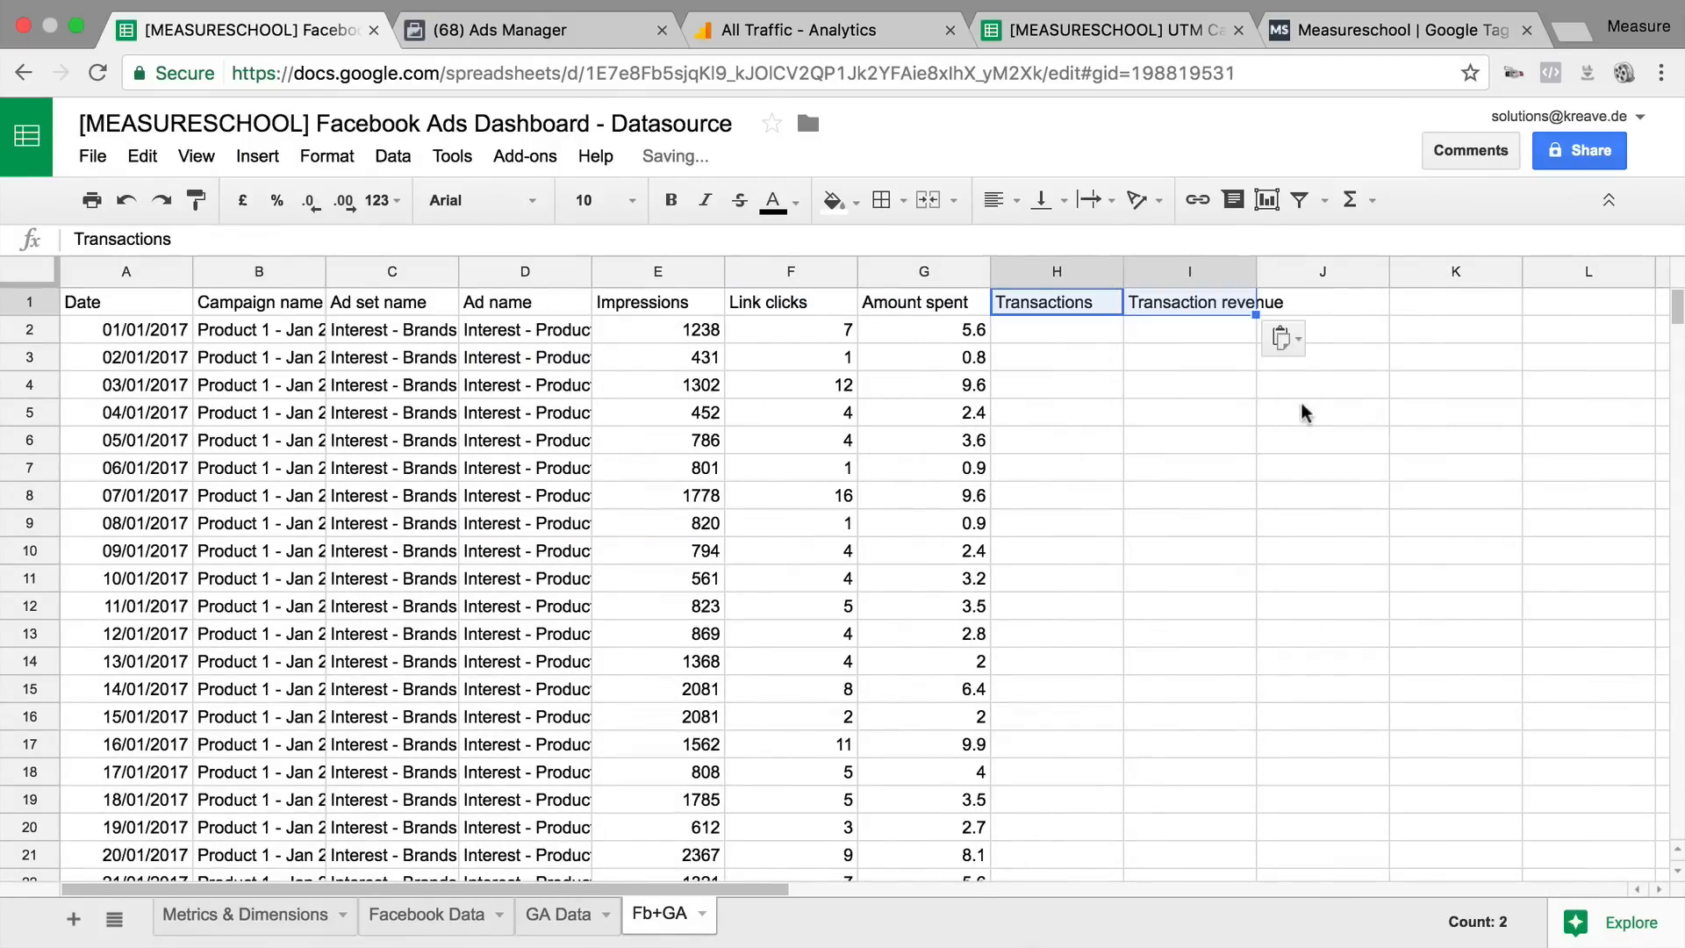
pyautogui.click(1092, 338)
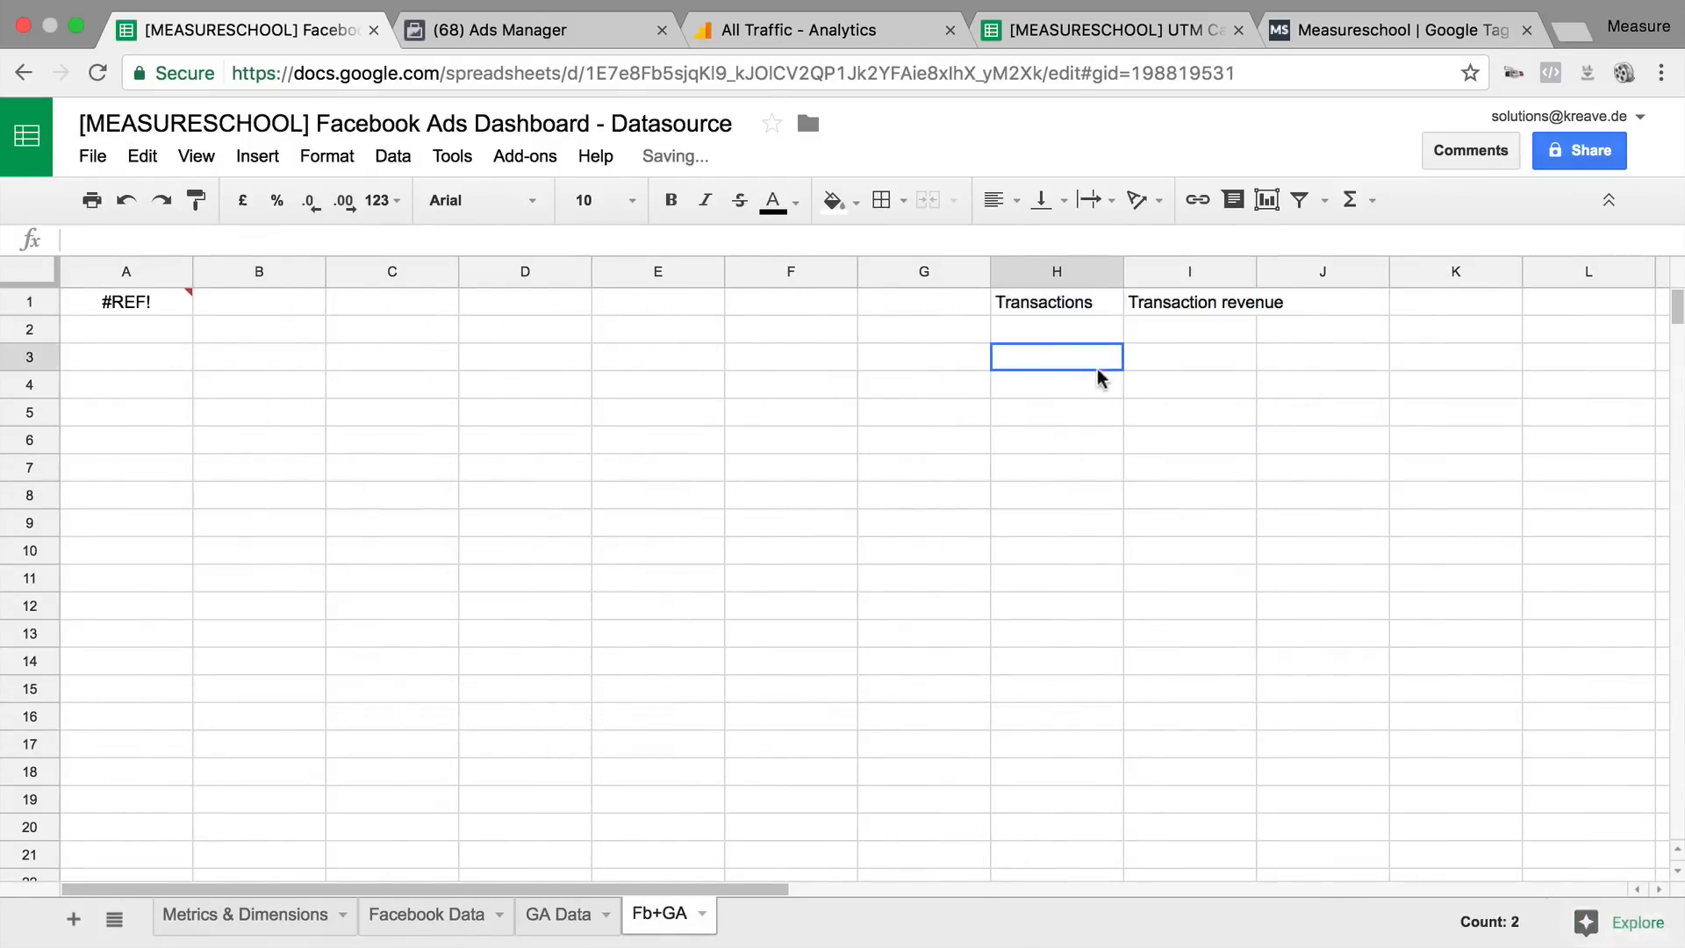
# Step: Compare the rows and dates of Facebook Data with those of GA Data, including the GA row for 2017-01-21
pyautogui.click(430, 922)
pyautogui.click(575, 917)
pyautogui.click(481, 917)
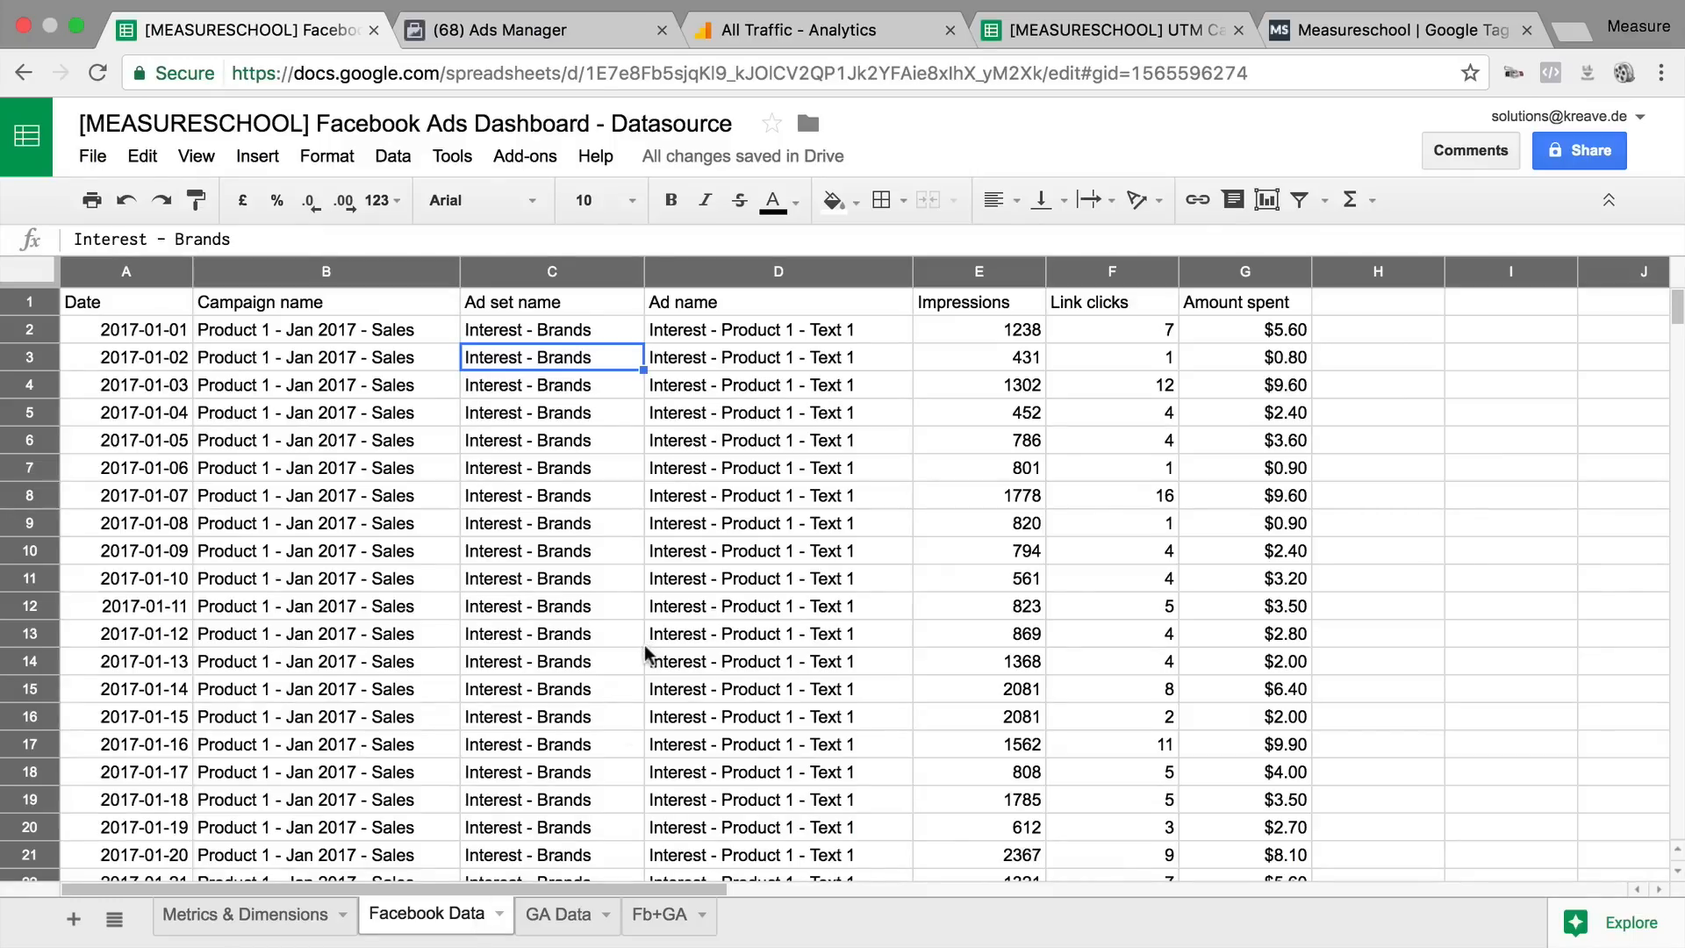
pyautogui.click(558, 917)
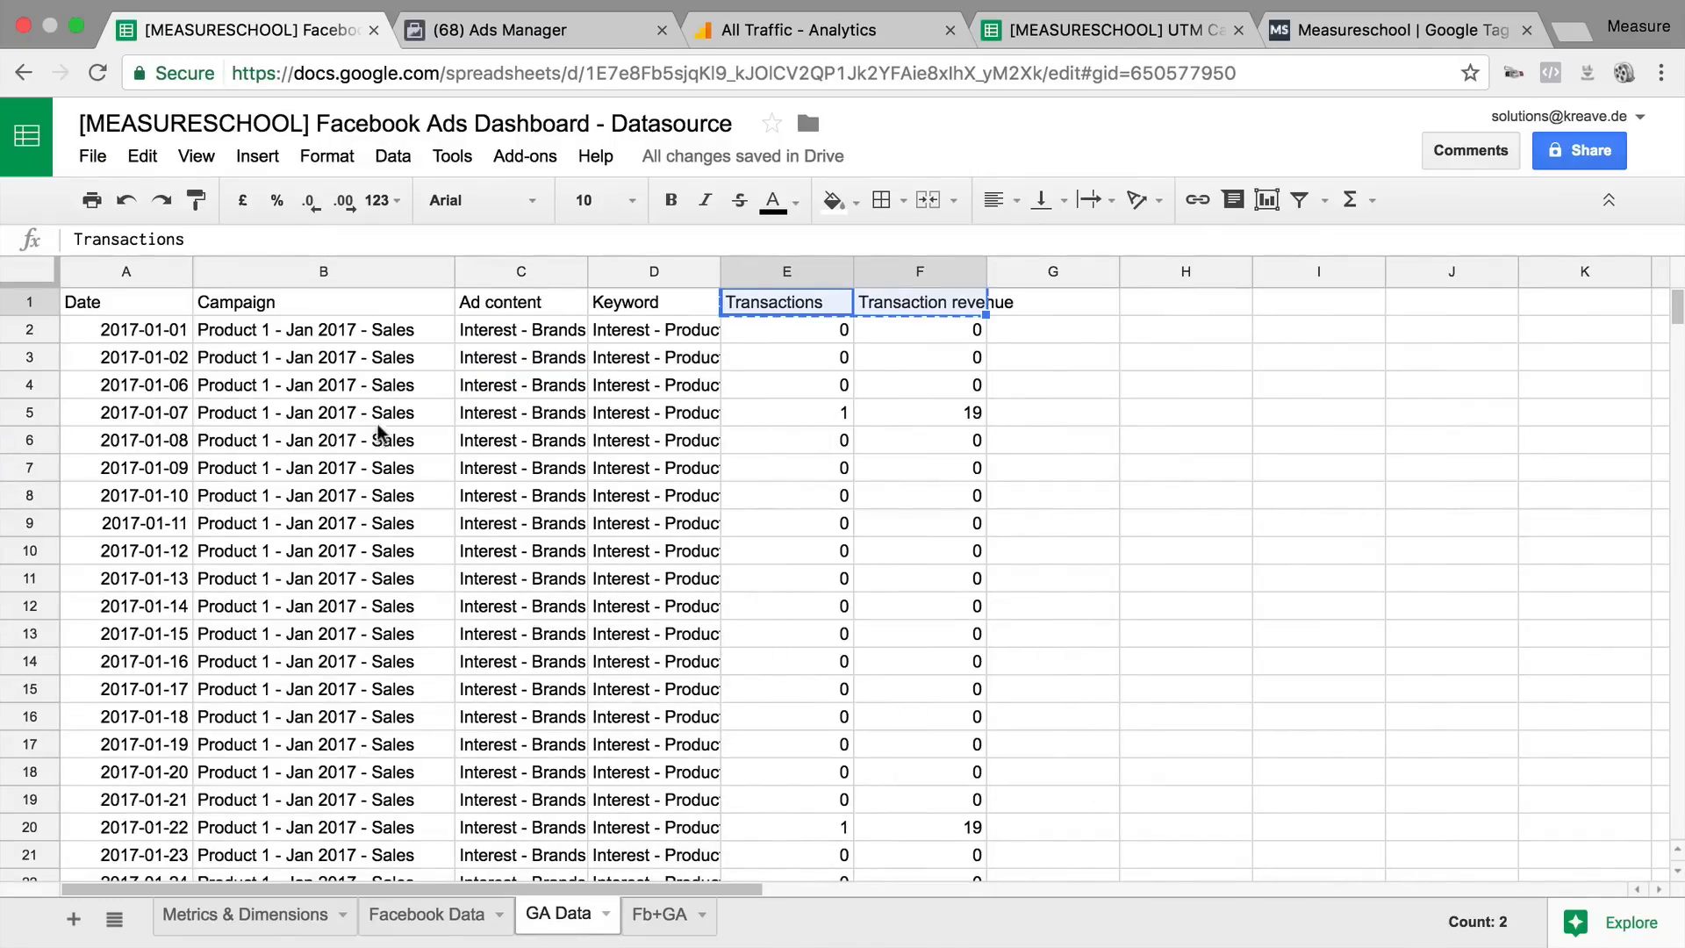
pyautogui.click(430, 914)
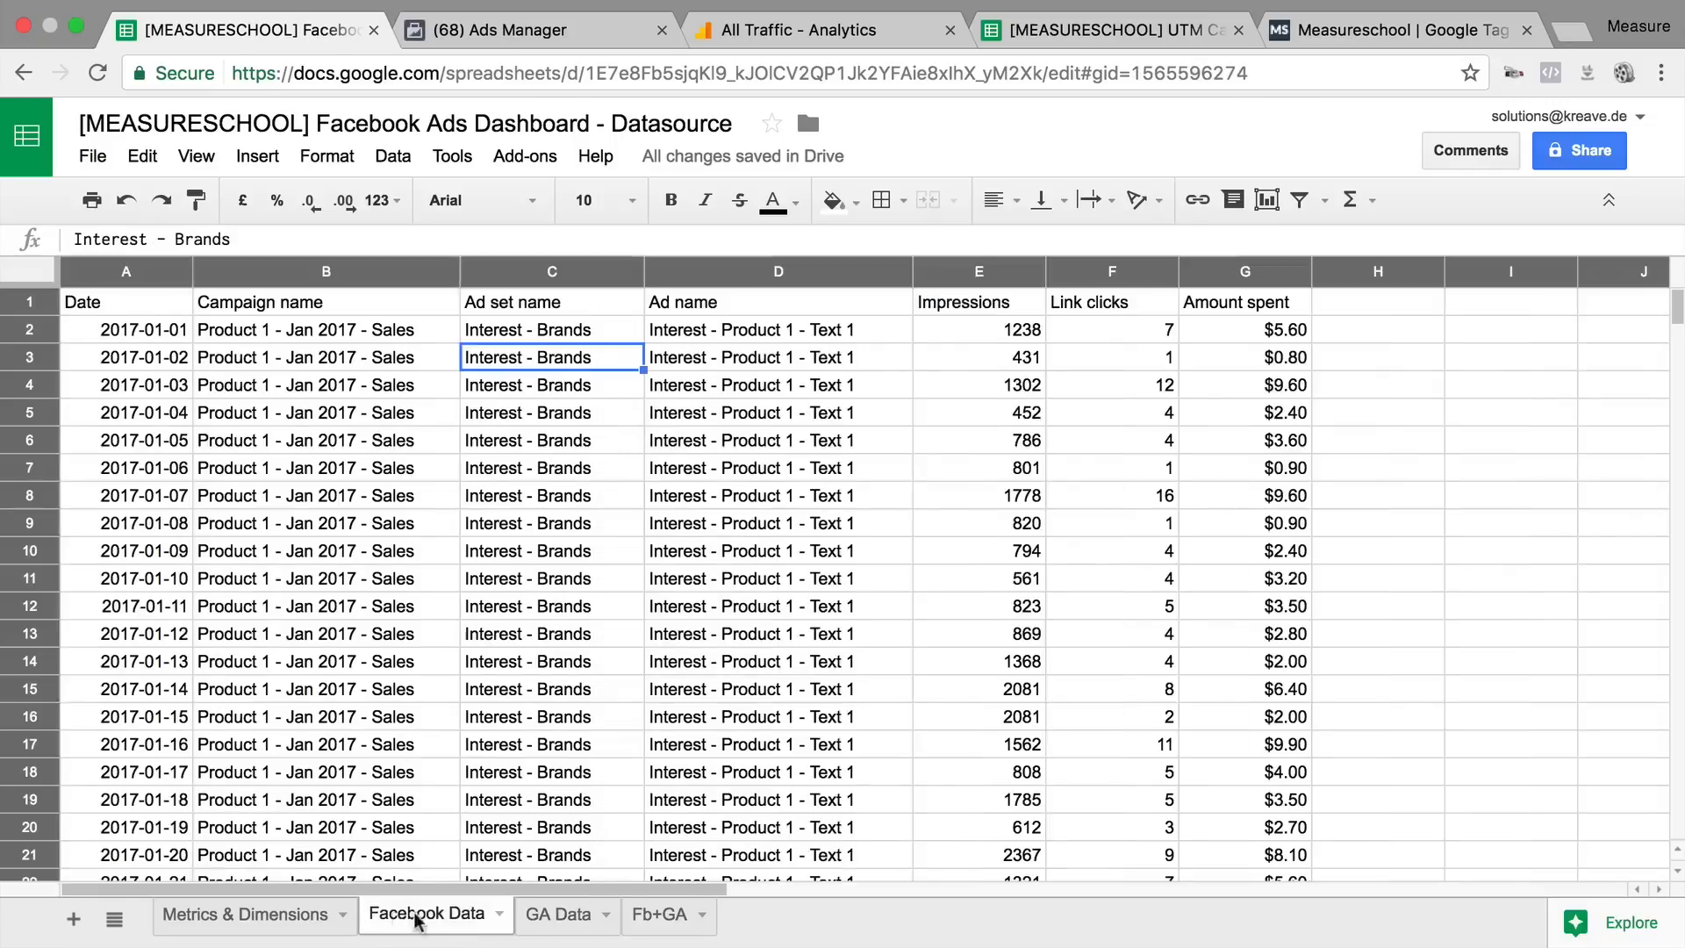
pyautogui.click(558, 915)
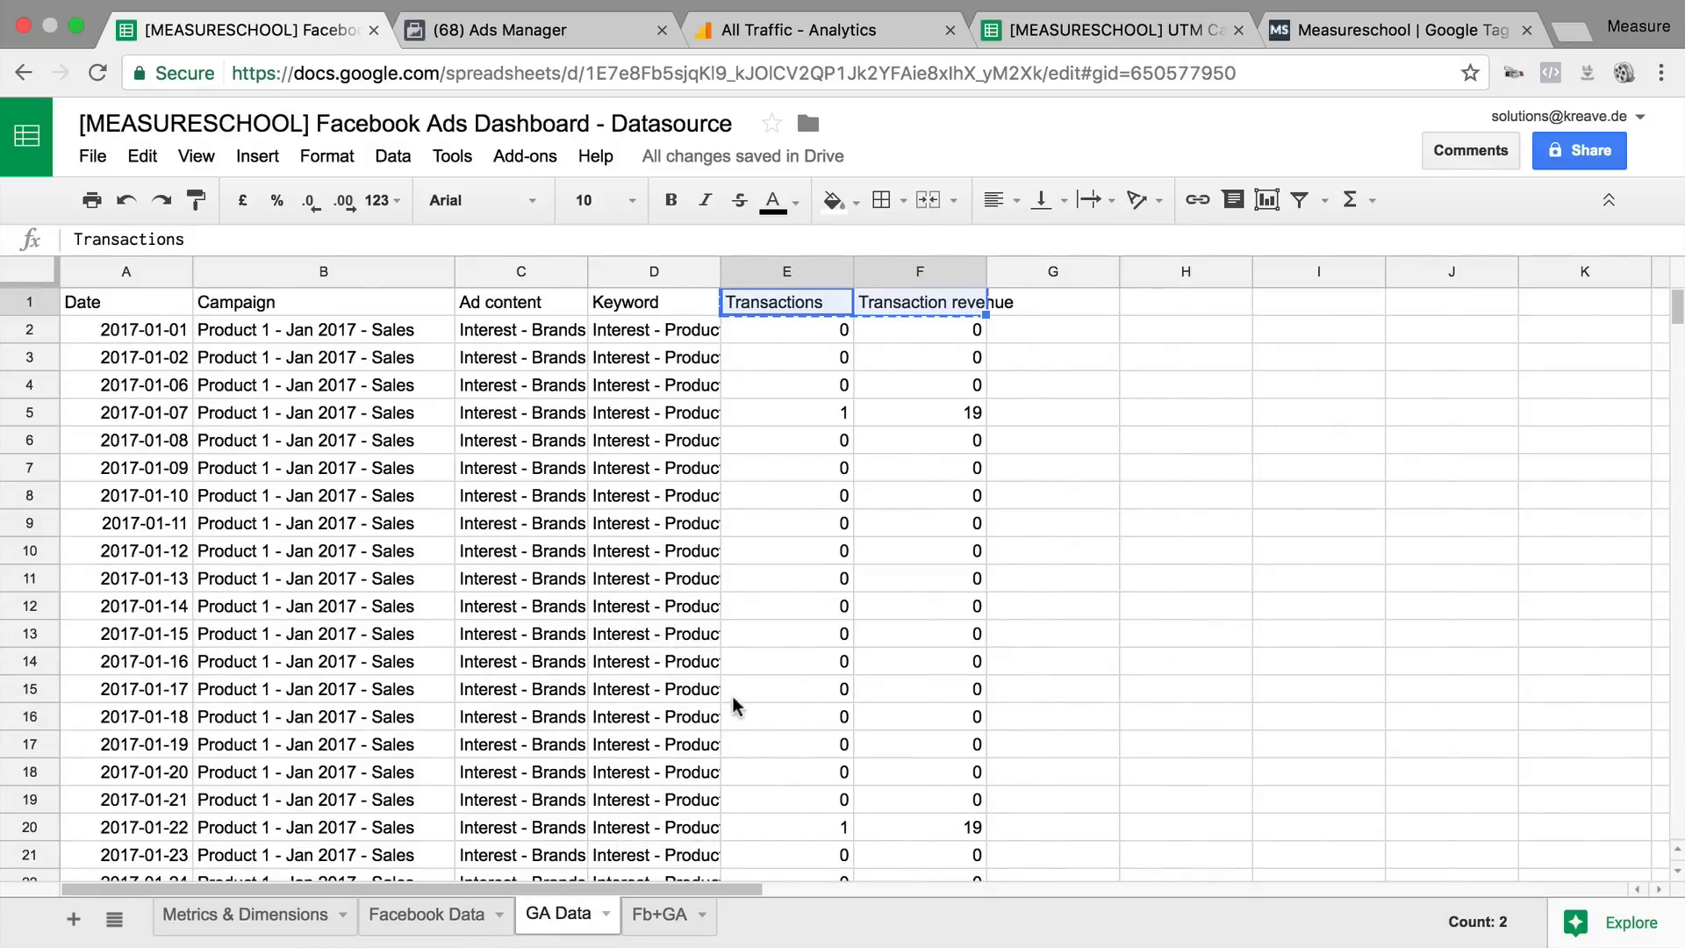
pyautogui.click(707, 689)
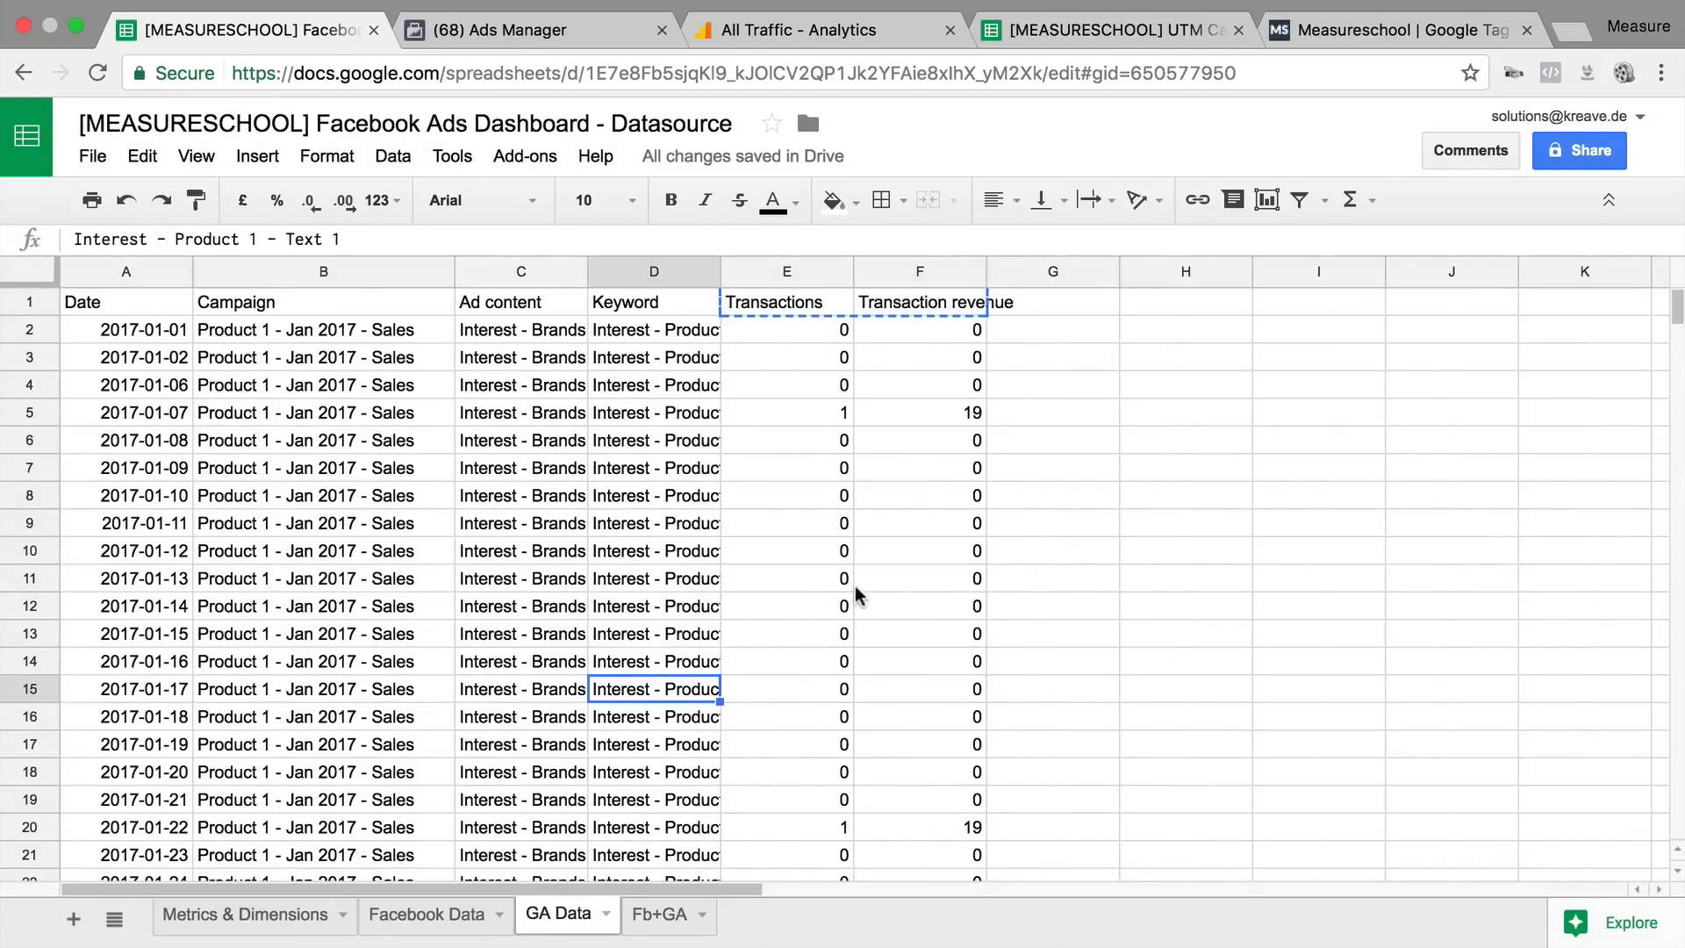
pyautogui.scroll(-3, 804, 551)
pyautogui.moveTo(932, 613); pyautogui.dragTo(81, 621)
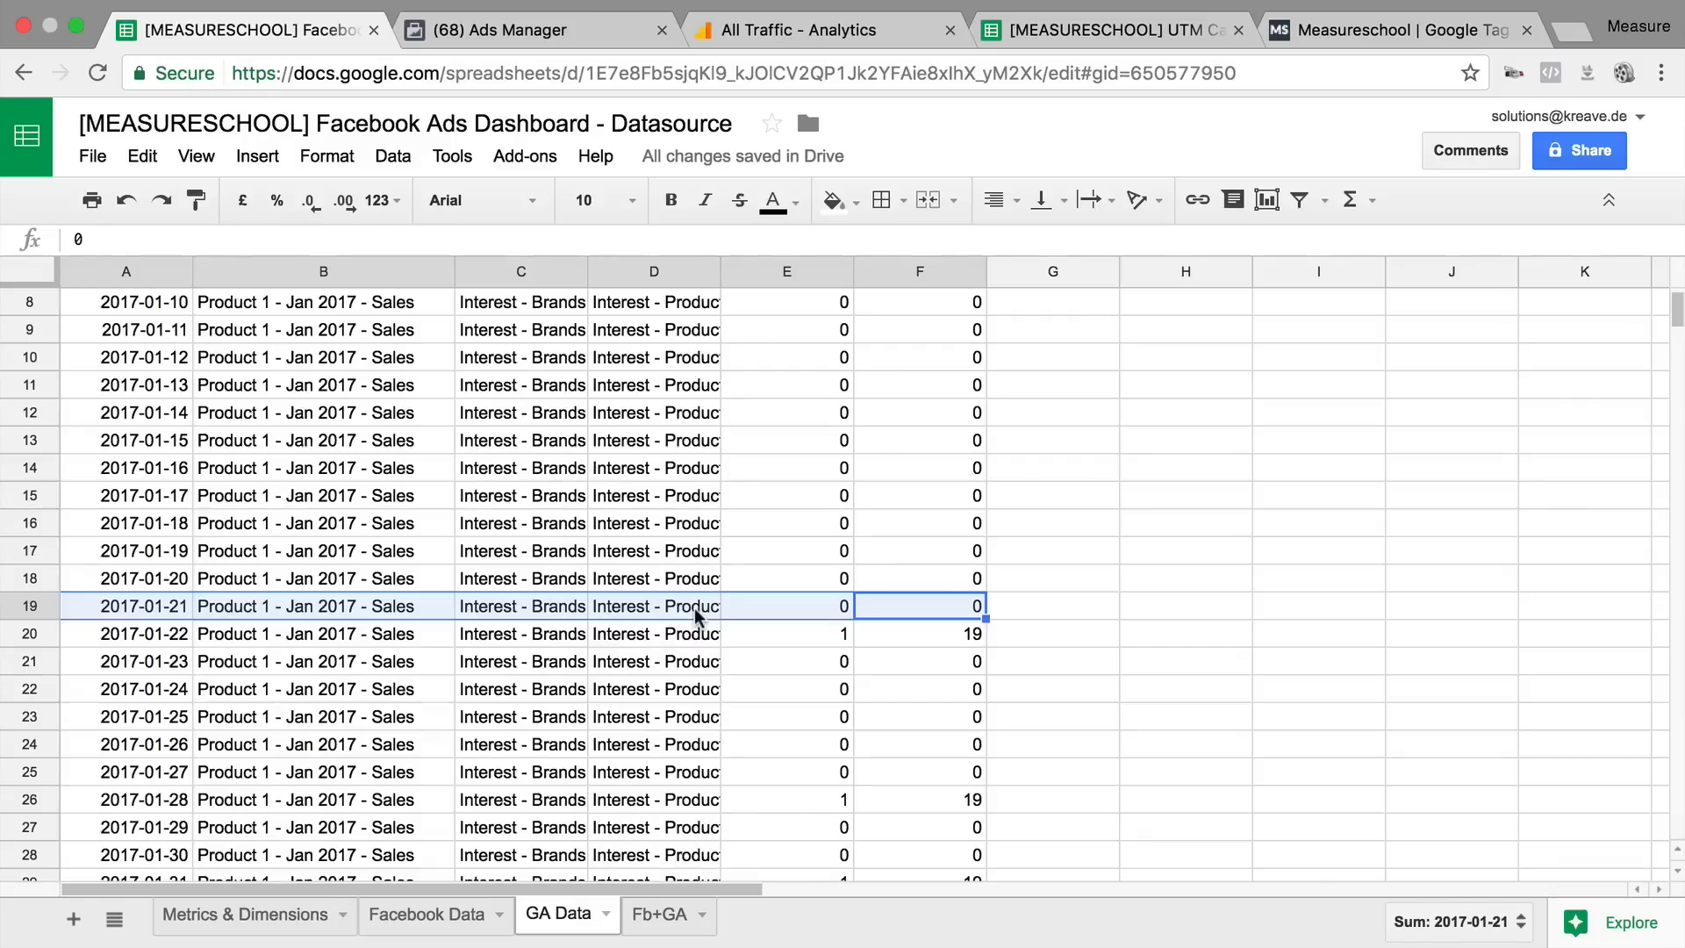
# Step: Enter a QUERY formula in cell H2 of Fb+GA with the GA Data range A2:F990 as its data
pyautogui.click(666, 914)
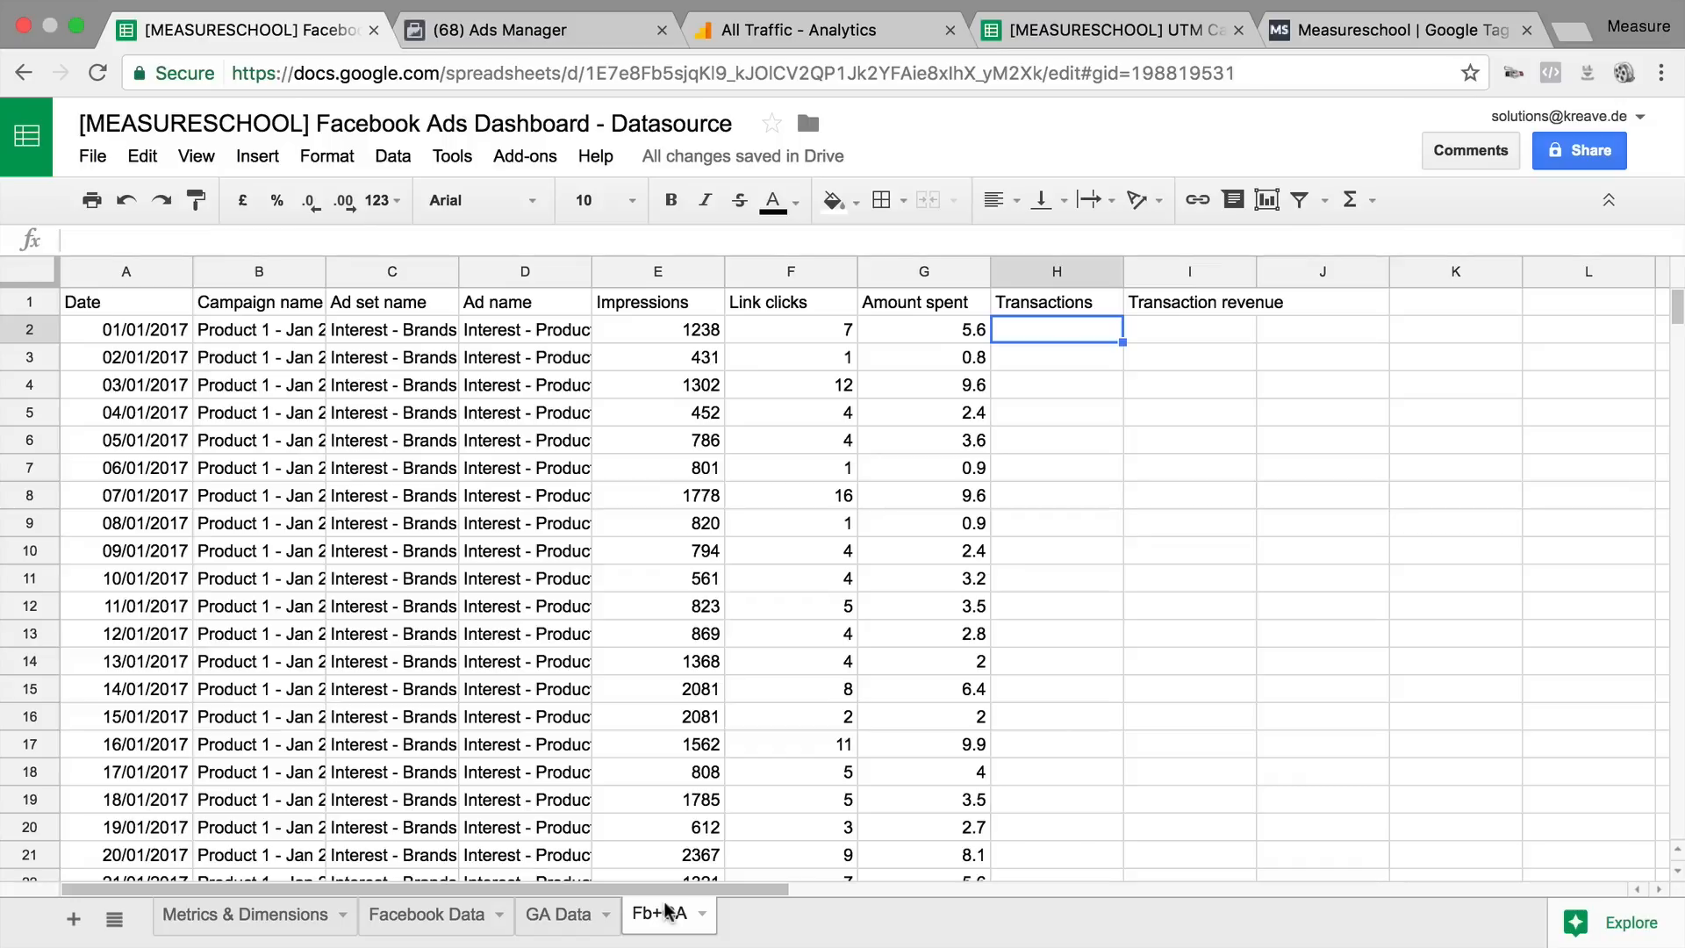
pyautogui.click(143, 236)
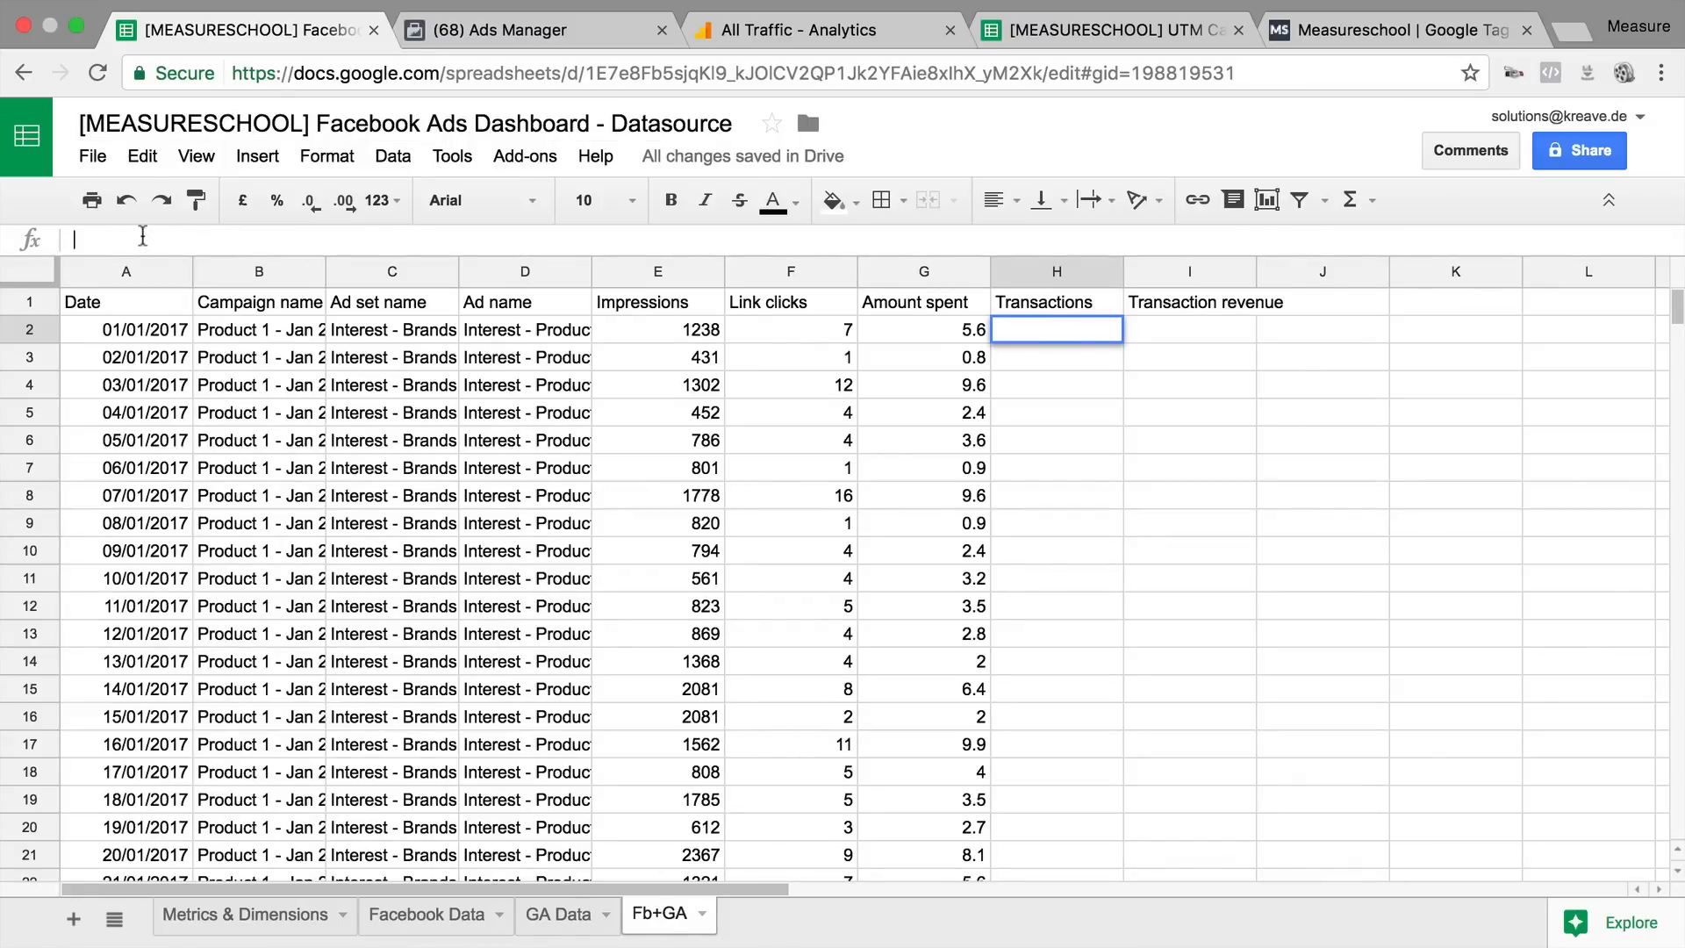
pyautogui.write('=Q')
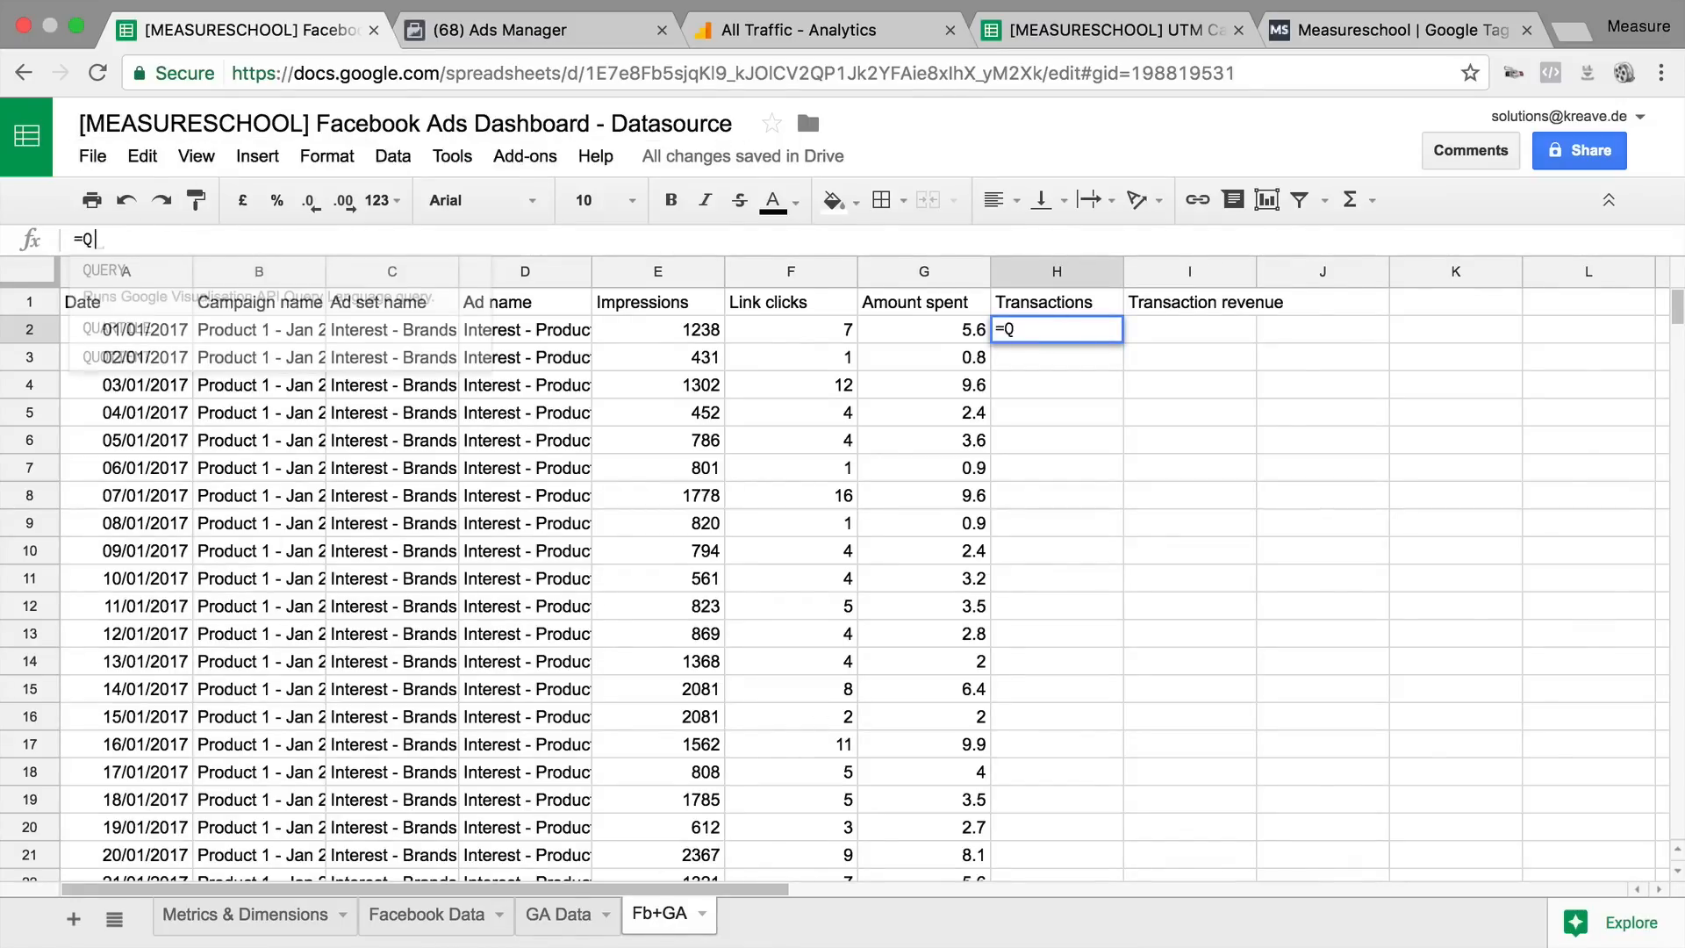
pyautogui.write('UERY(')
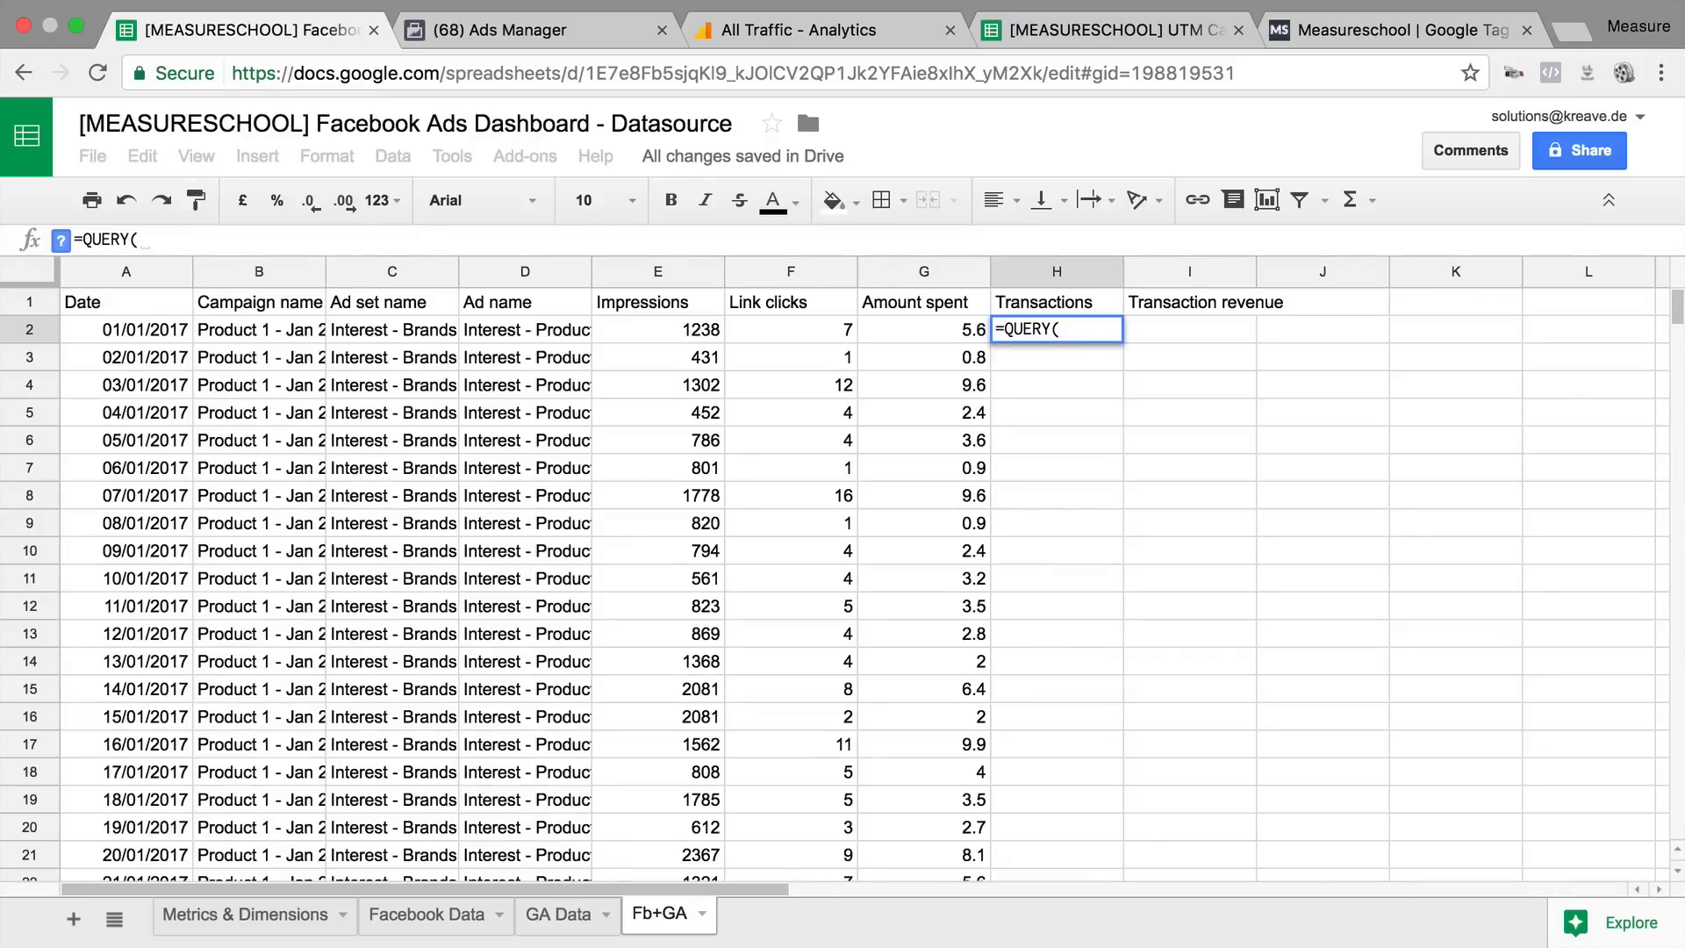
pyautogui.click(575, 908)
pyautogui.scroll(2, 644, 641)
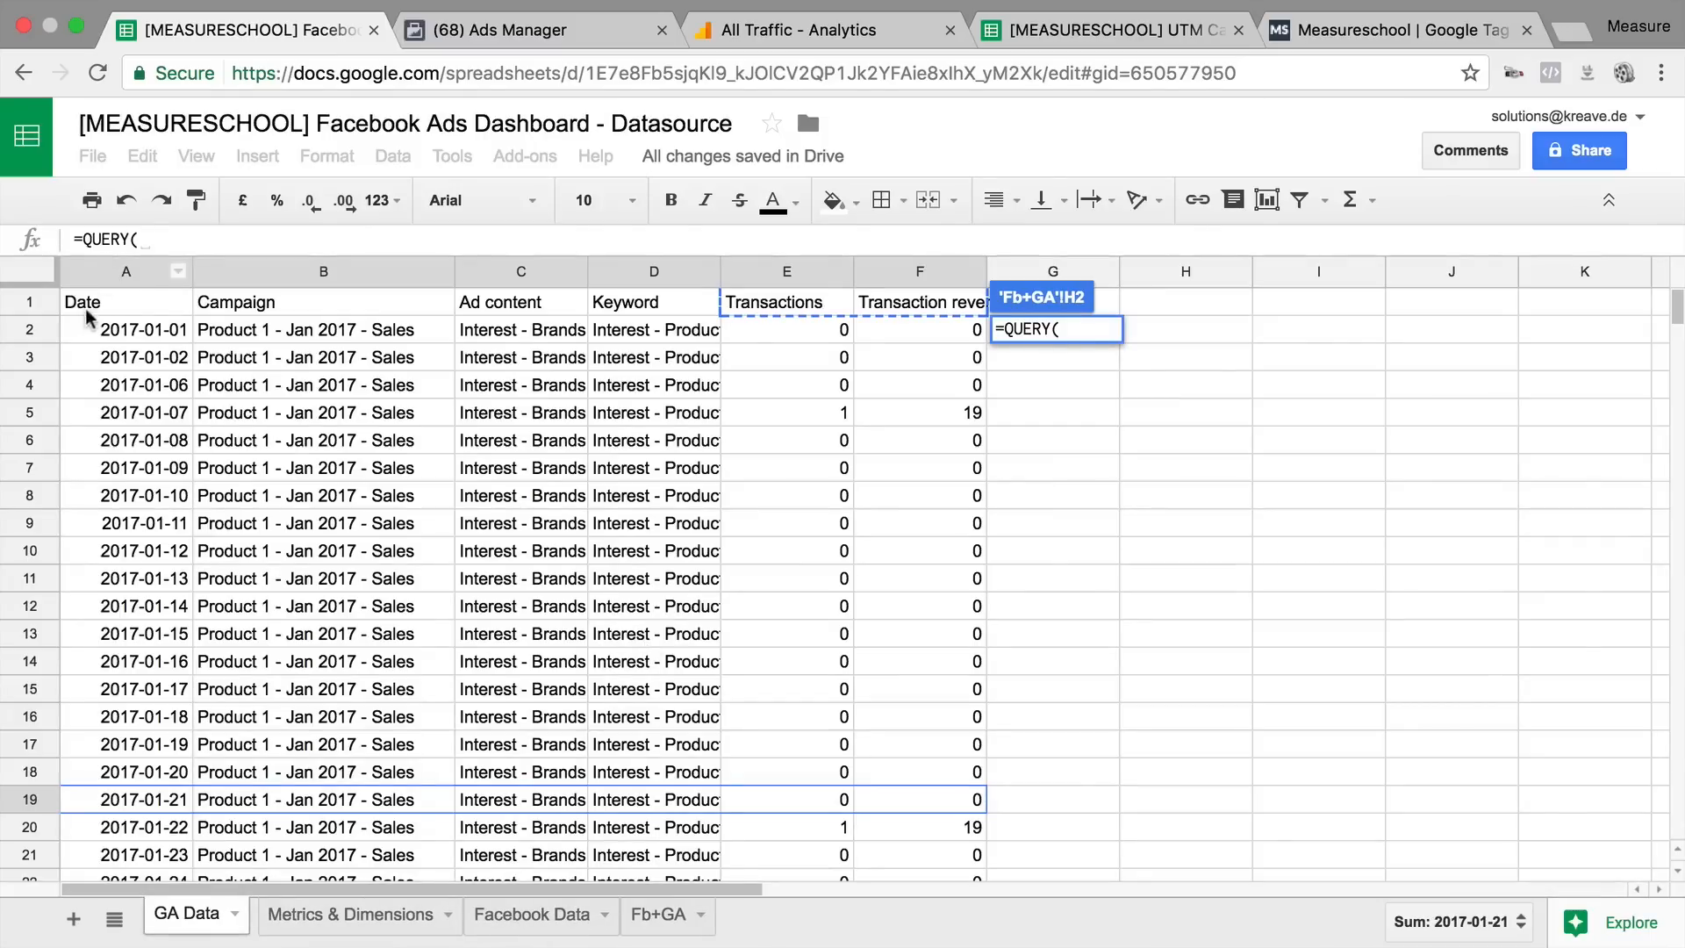
pyautogui.moveTo(86, 332); pyautogui.dragTo(972, 331)
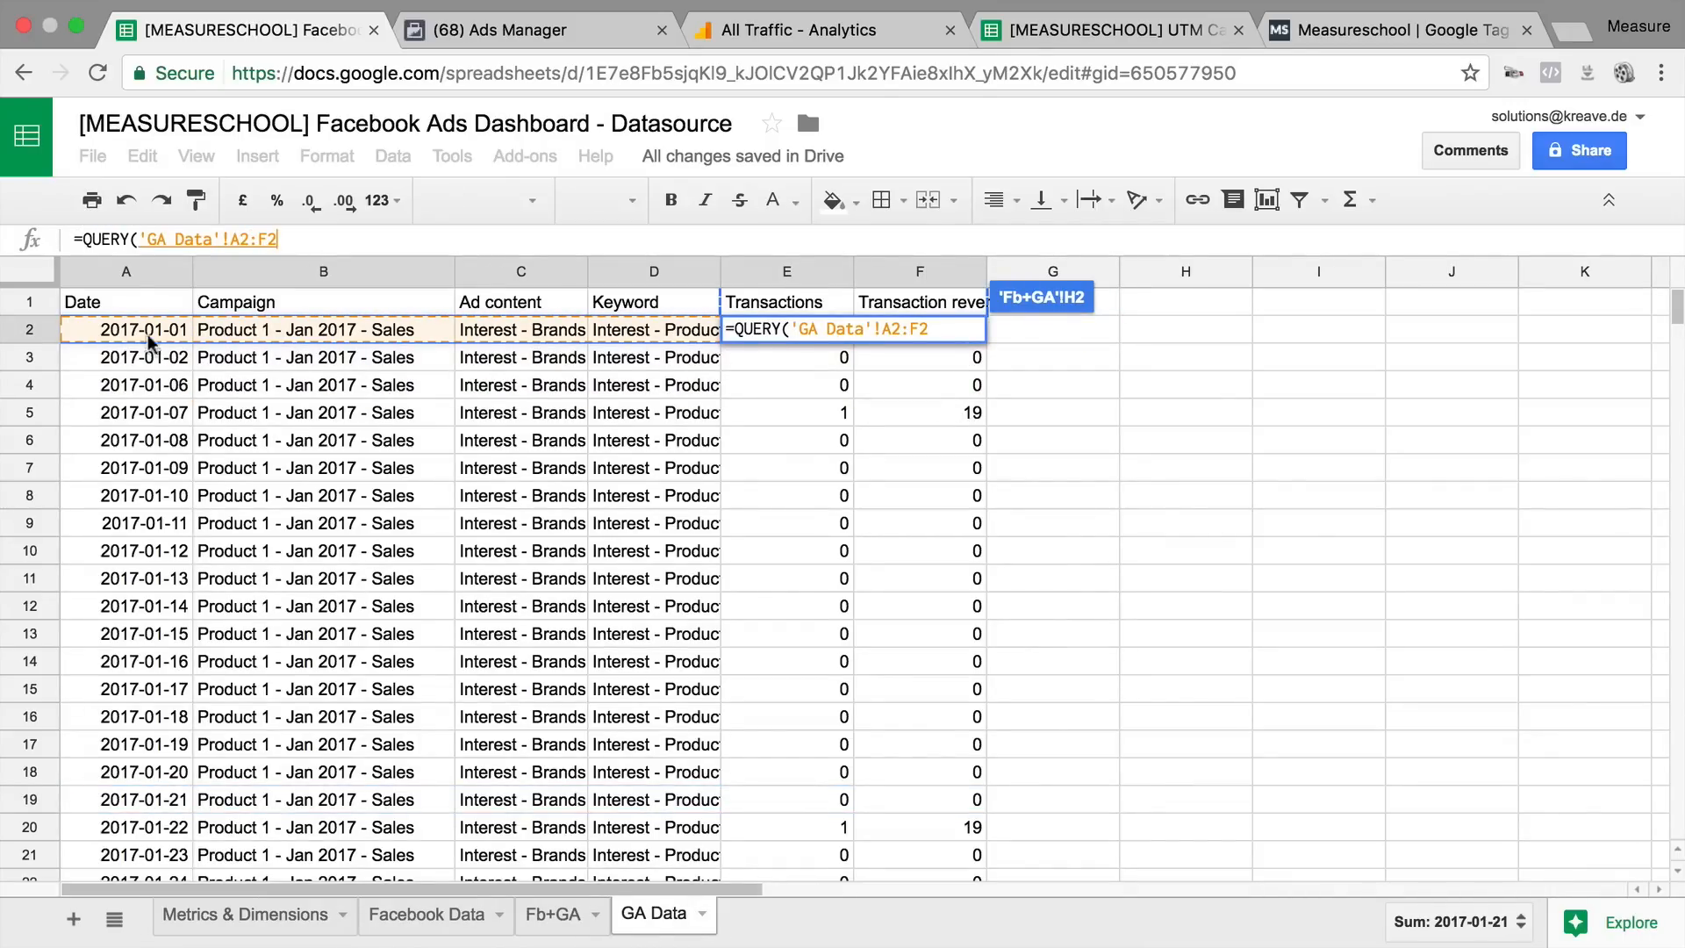
pyautogui.scroll(-20, 1055, 475)
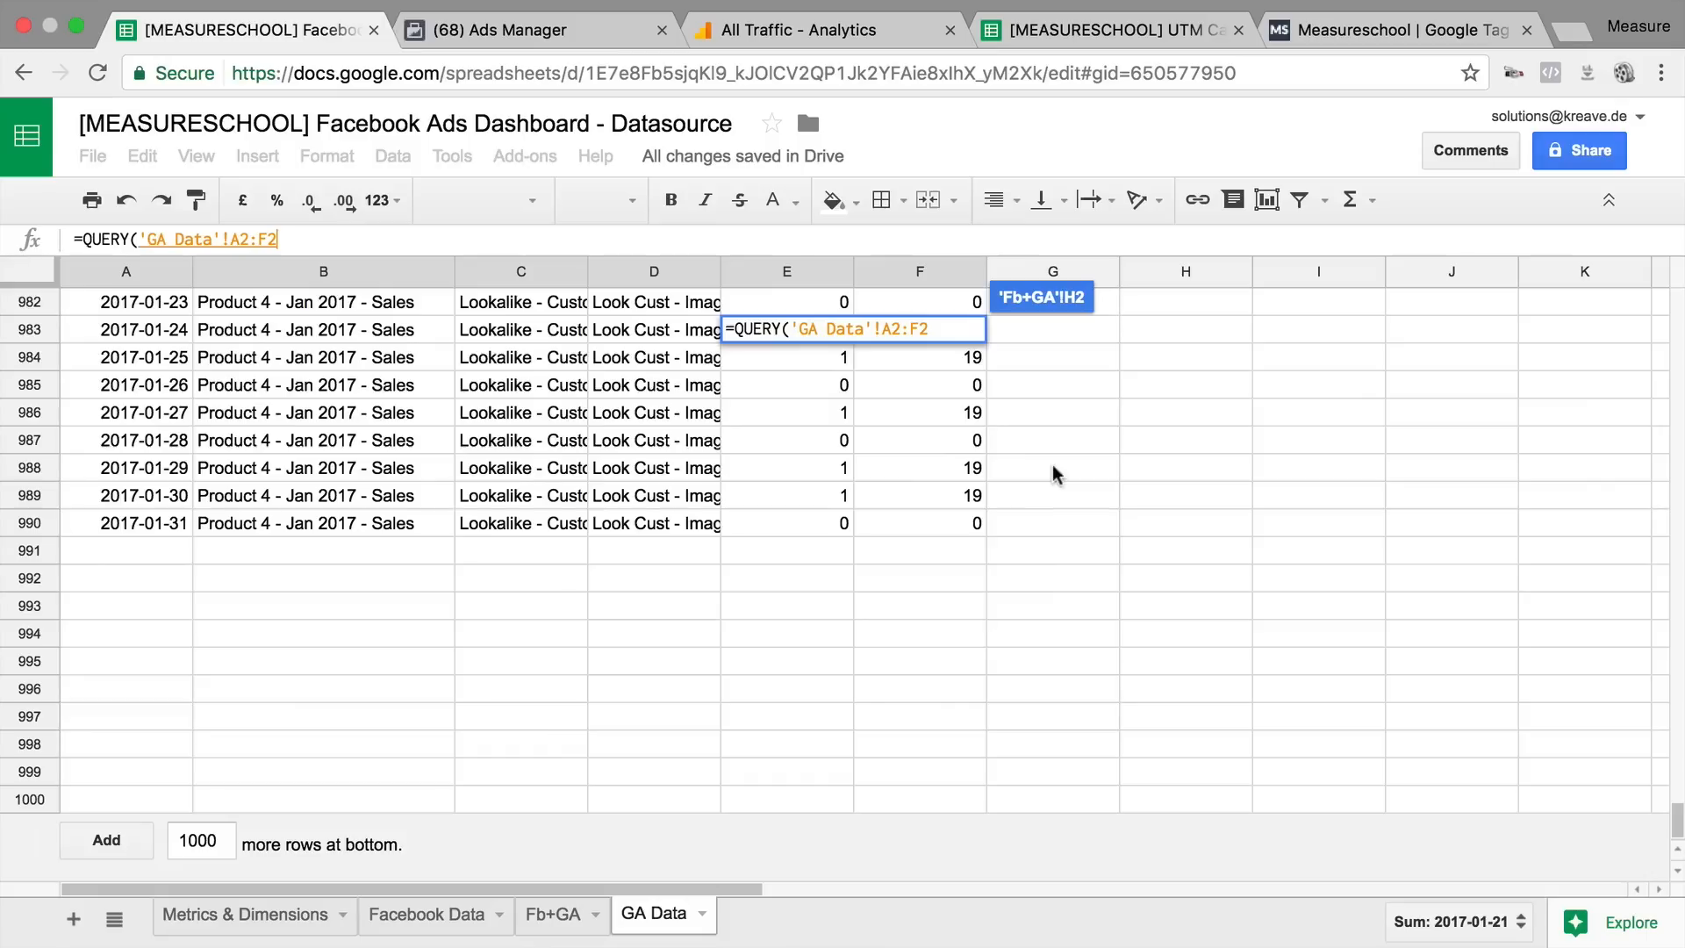
pyautogui.click(928, 327)
pyautogui.press('BackSpace')
pyautogui.write('990)')
pyautogui.press('Return')
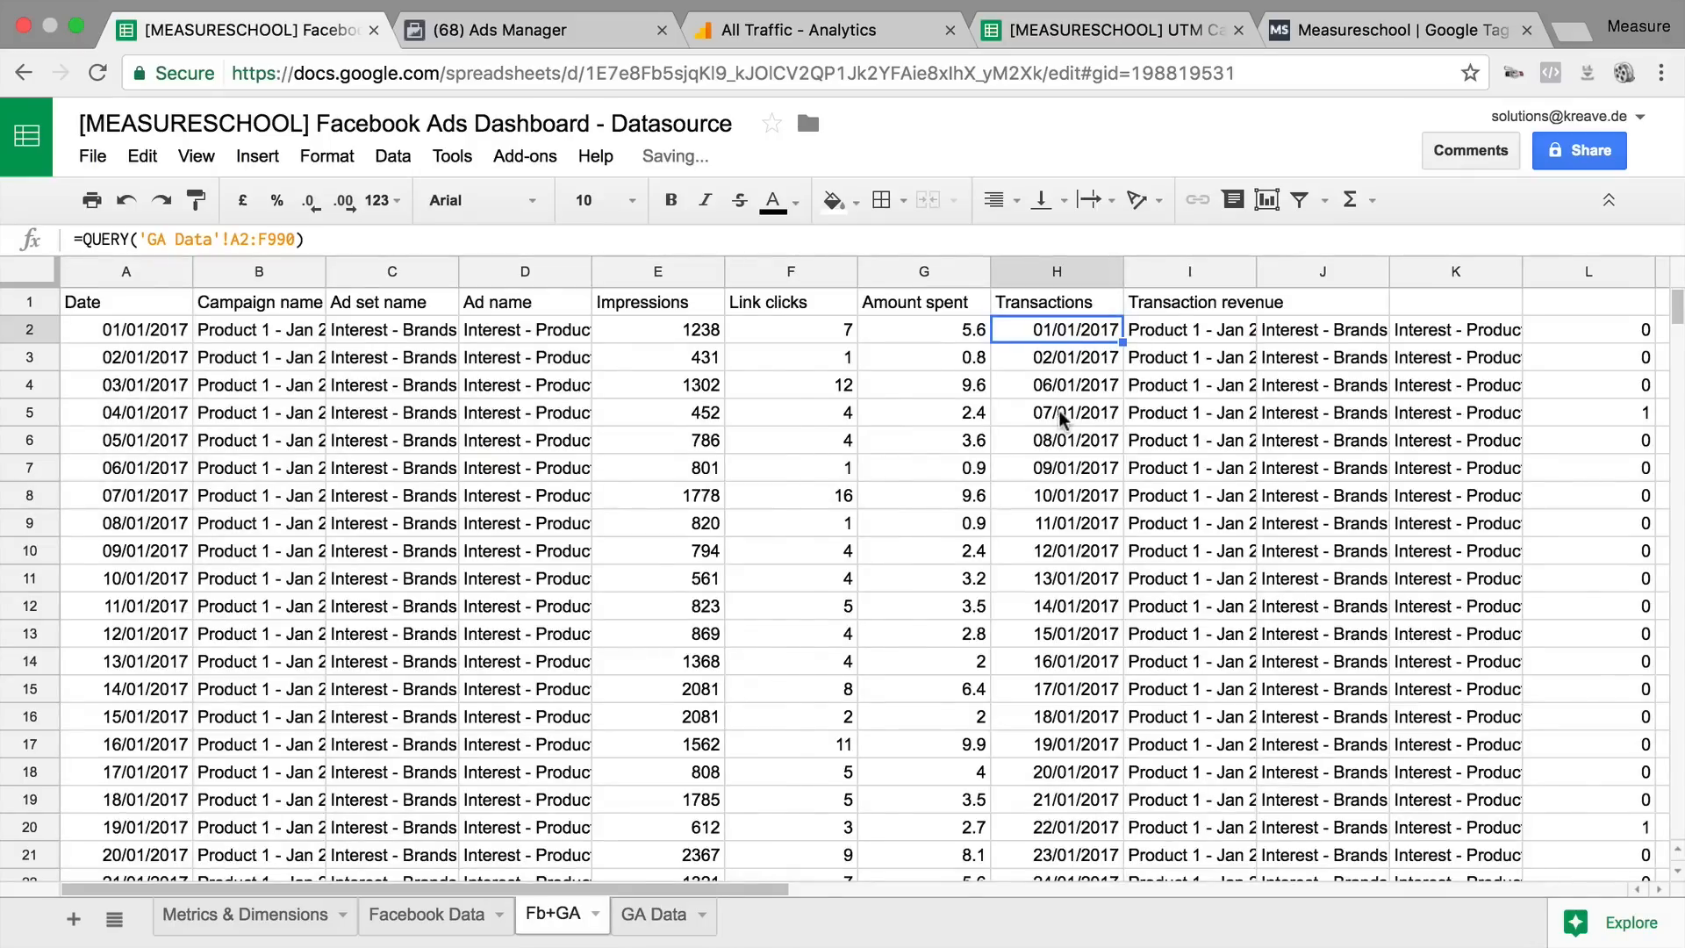
# Step: Review the query output, and add a second argument with the query string "SELECT " to the H2 formula
pyautogui.hscroll(5, 1063, 421)
pyautogui.scroll(-3, 1062, 420)
pyautogui.scroll(3, 1060, 412)
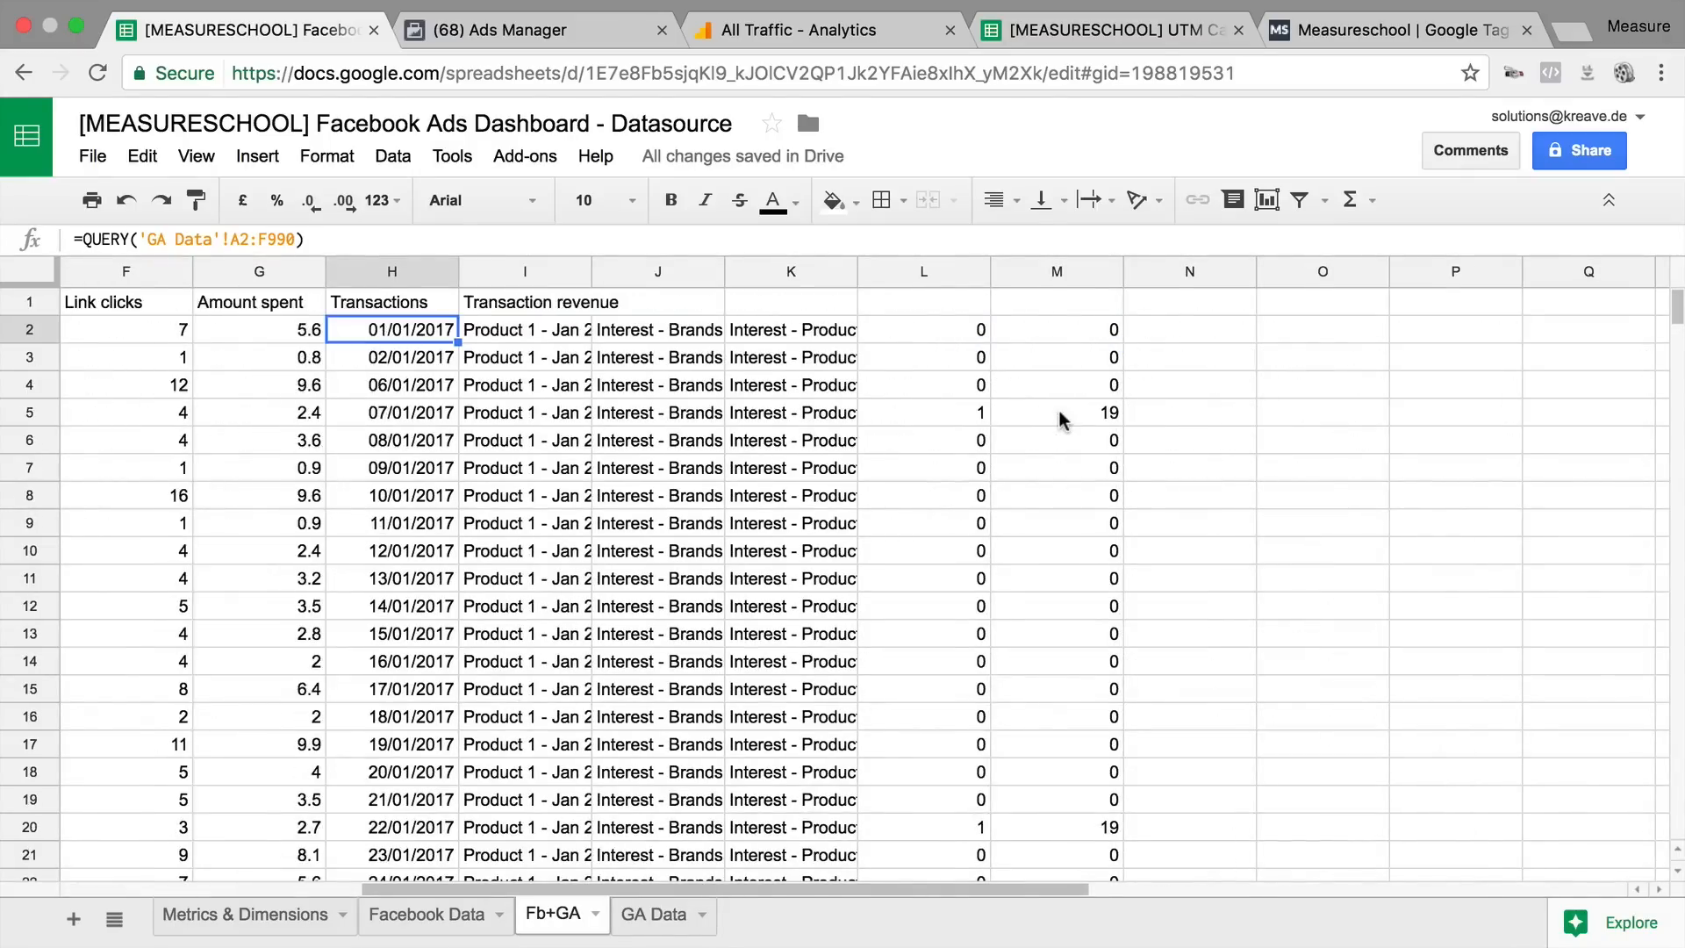
pyautogui.hscroll(-5, 1060, 411)
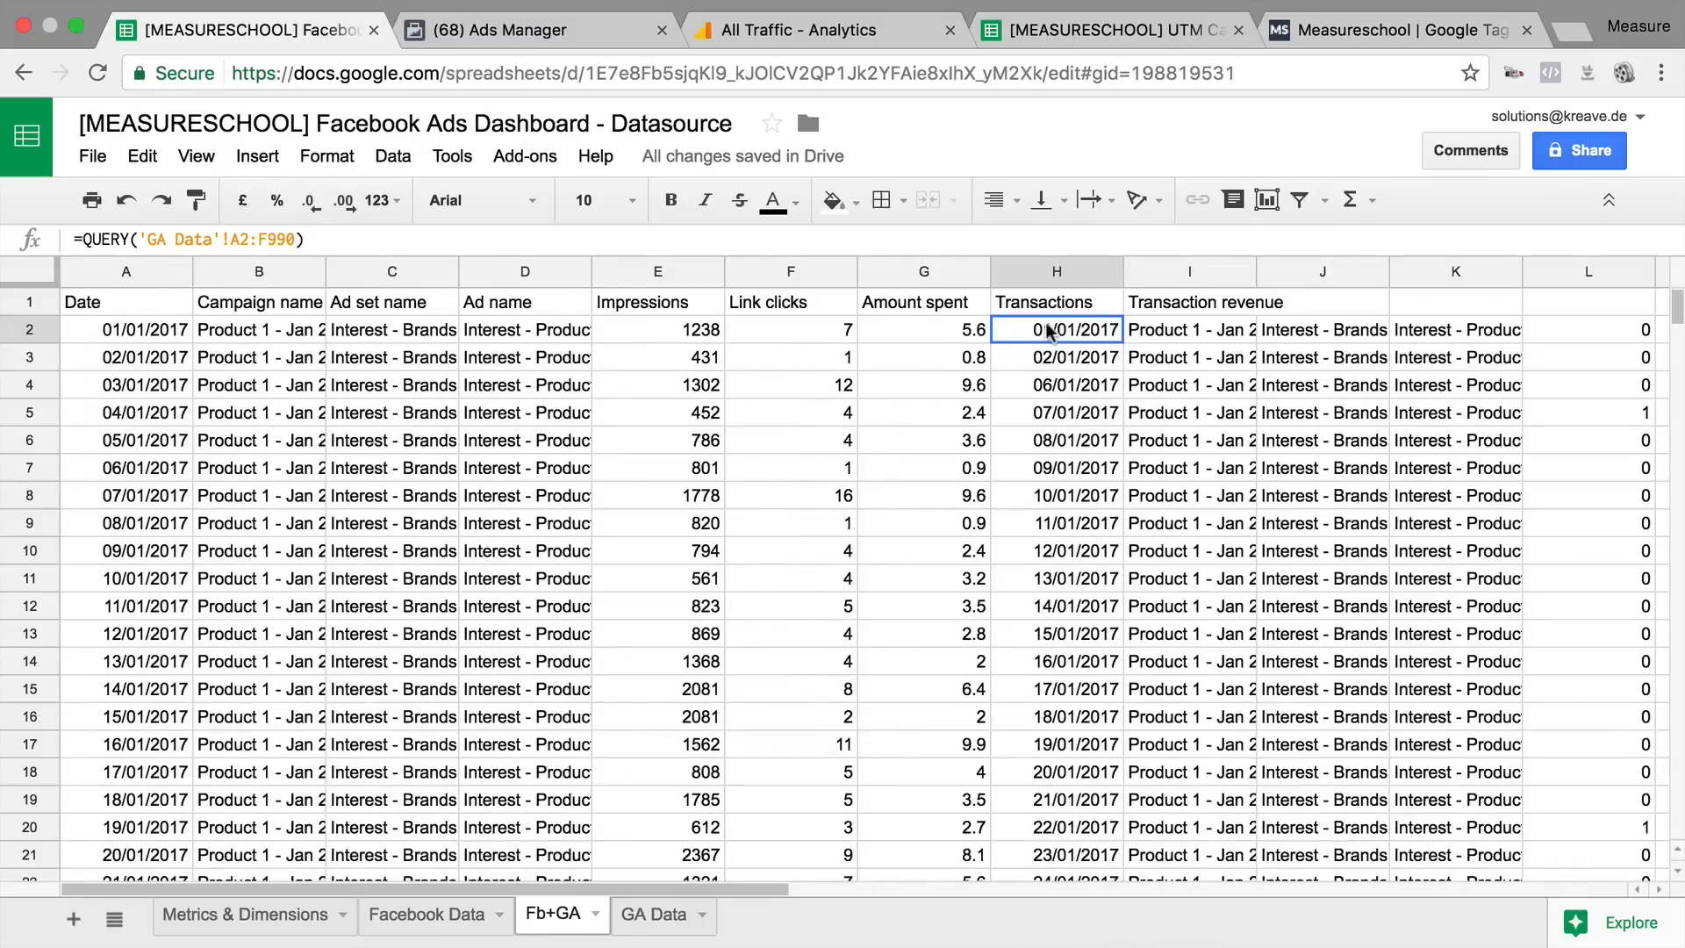
pyautogui.click(294, 240)
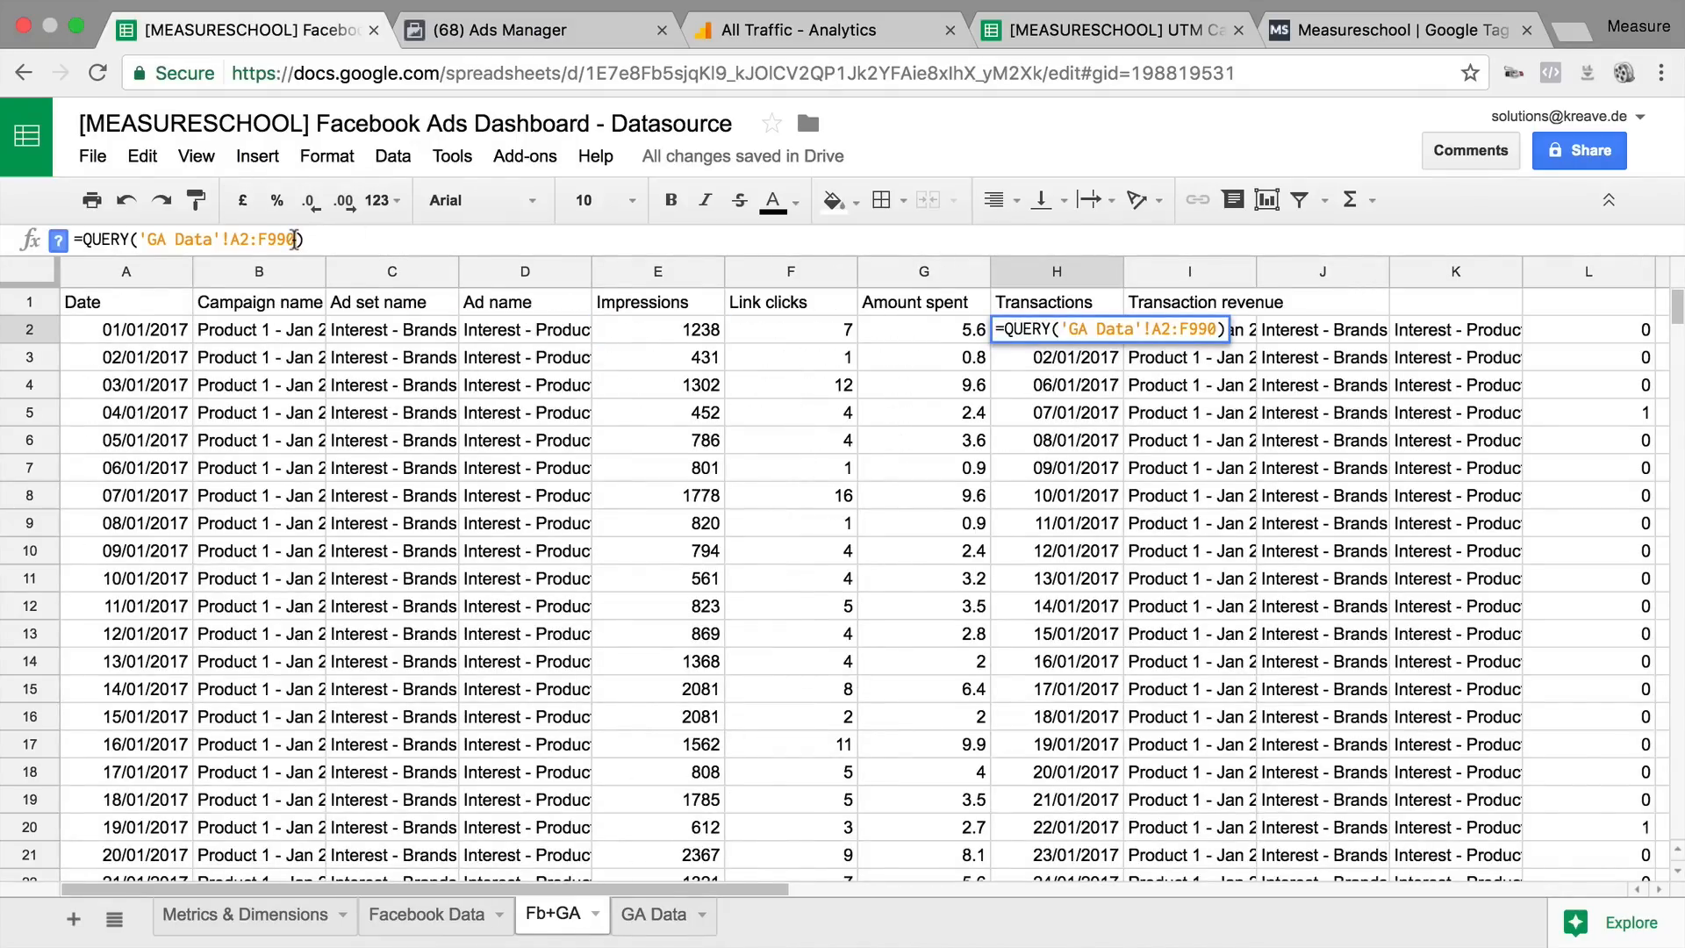
pyautogui.write(',""')
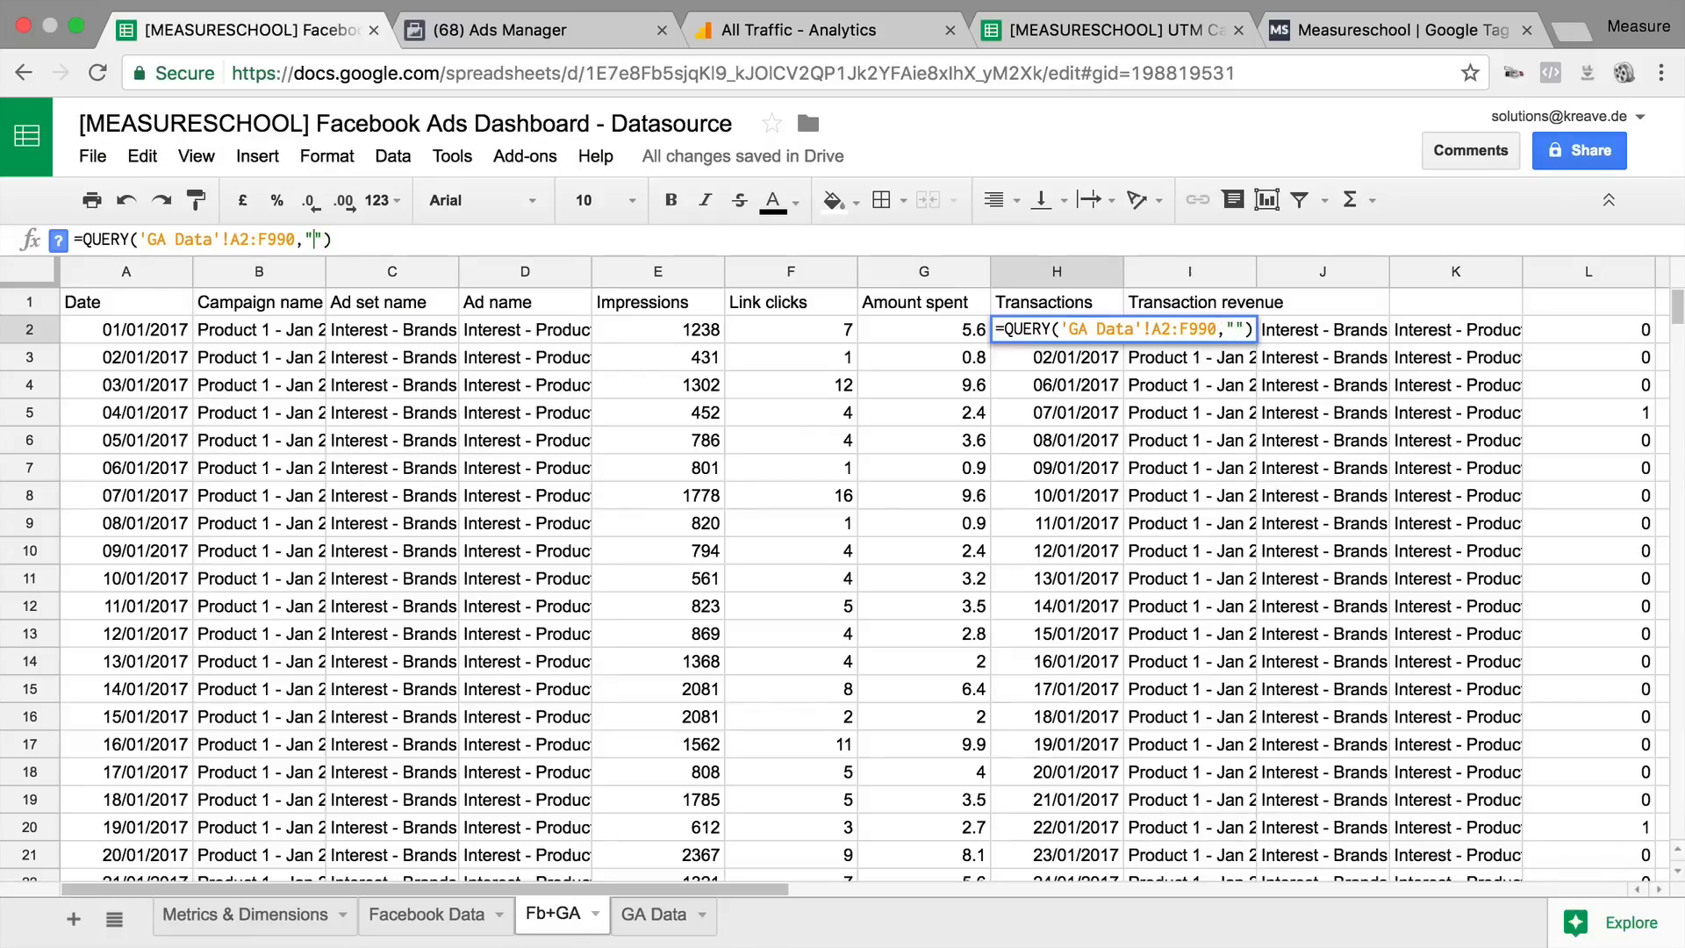
pyautogui.write('SELECT')
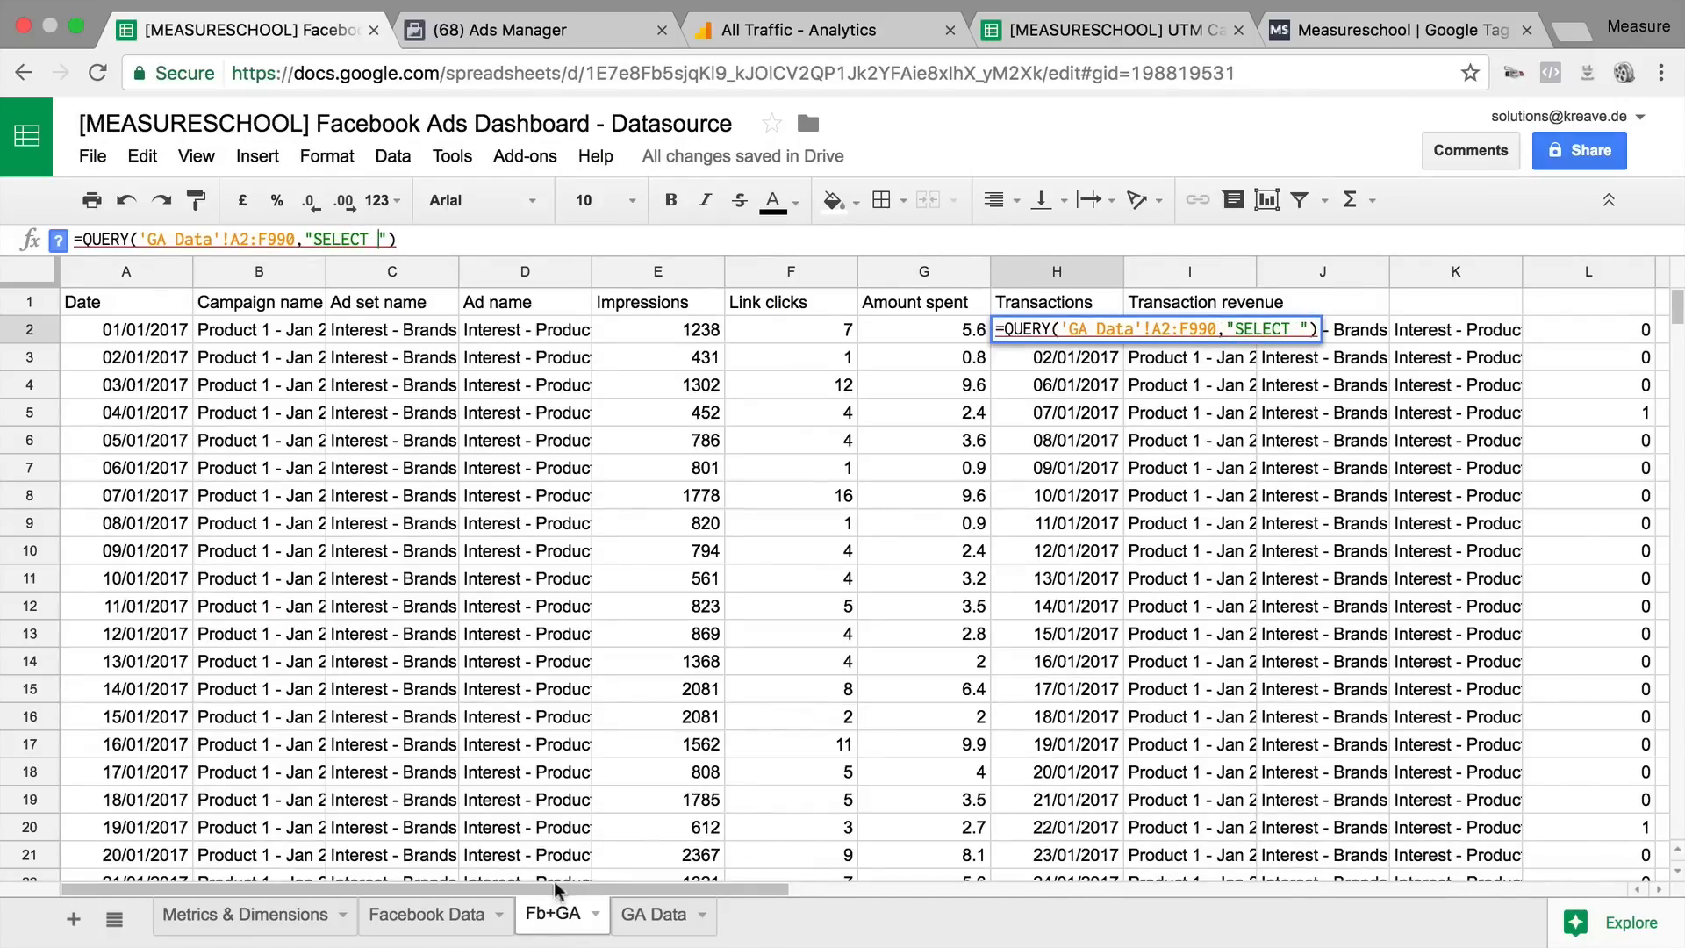
# Step: Check the Transactions column's letter in GA Data and complete the H2 query string as "SELECT E"
pyautogui.click(641, 921)
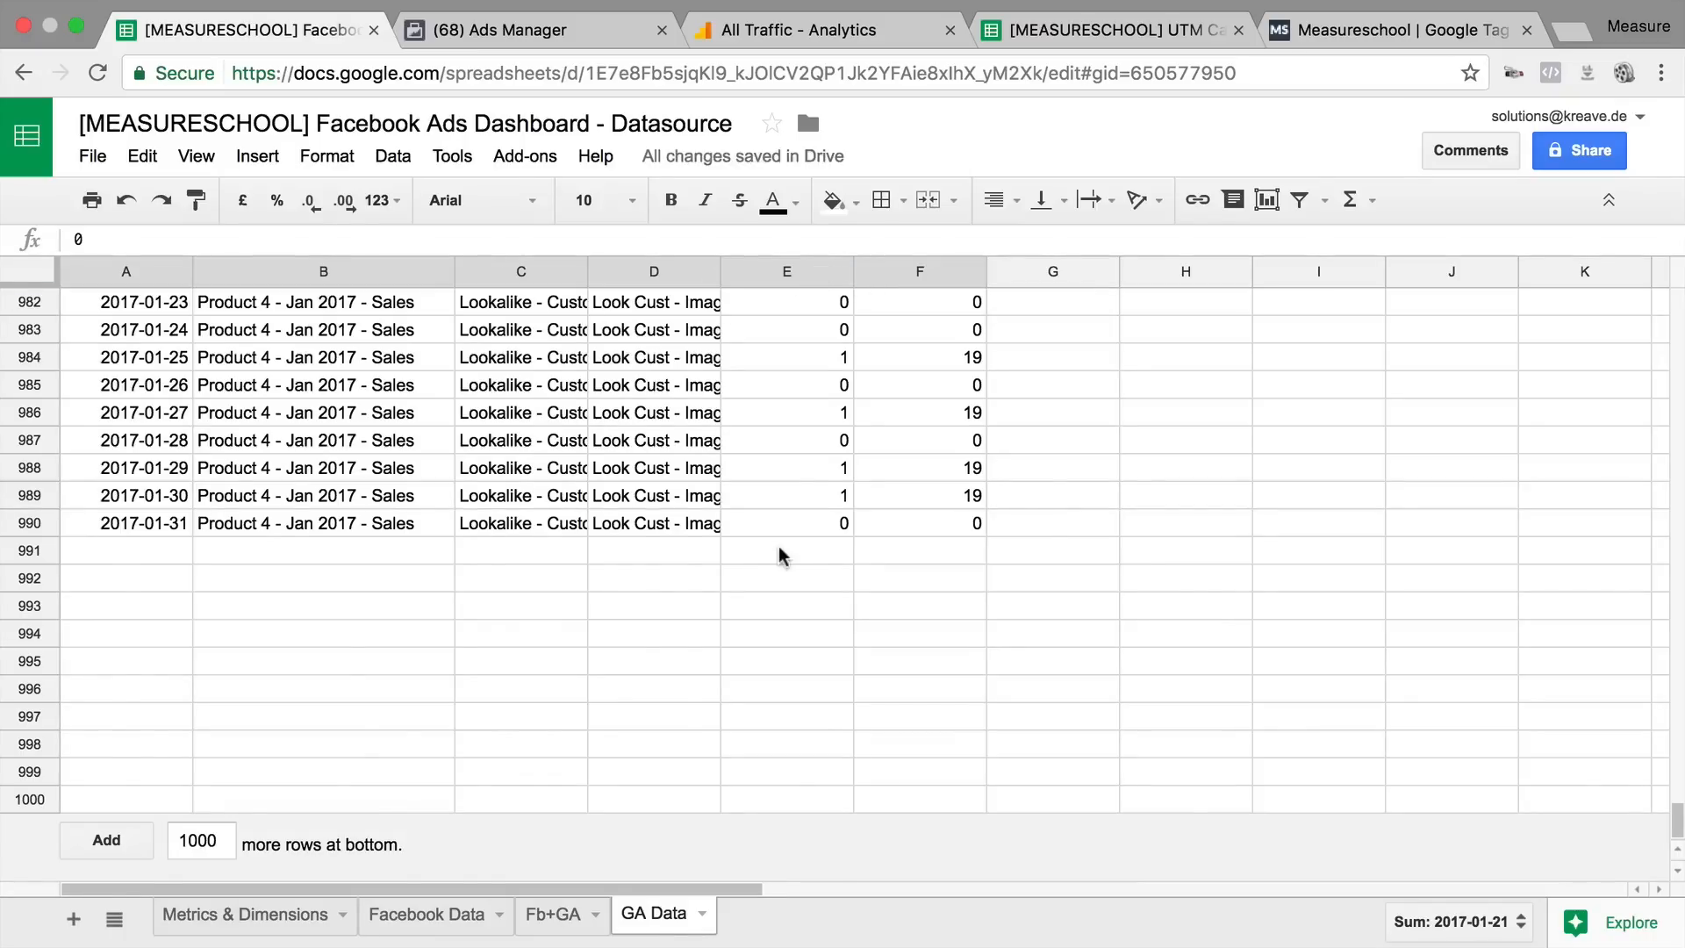
pyautogui.scroll(15, 777, 549)
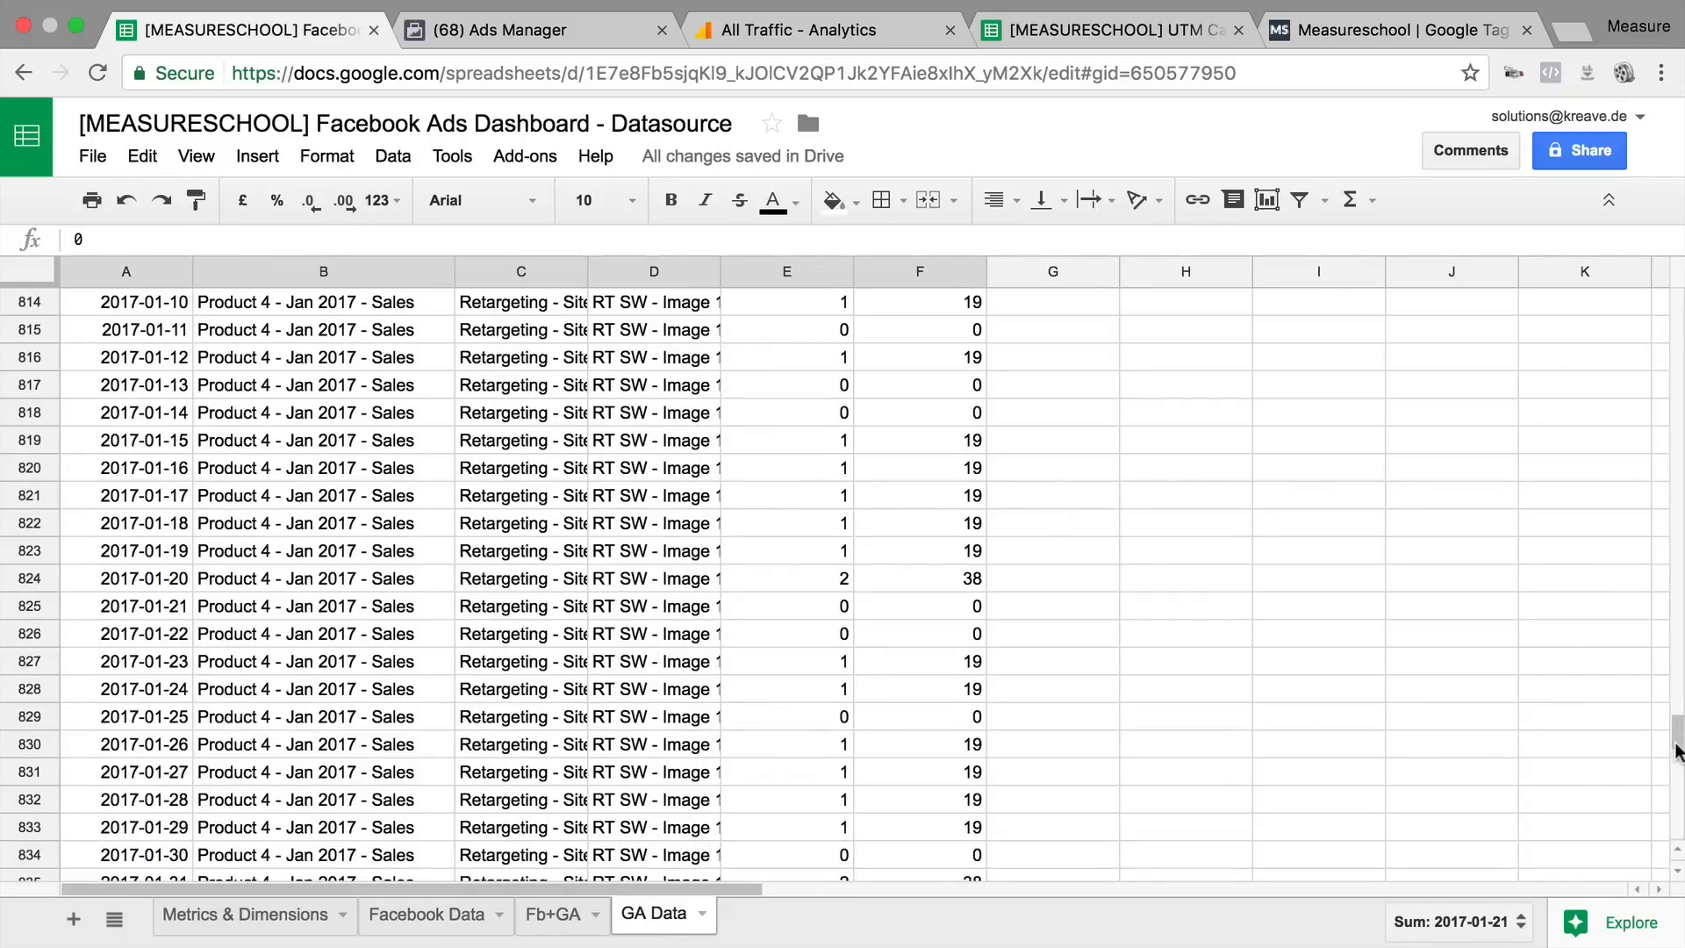
pyautogui.press('super+Up')
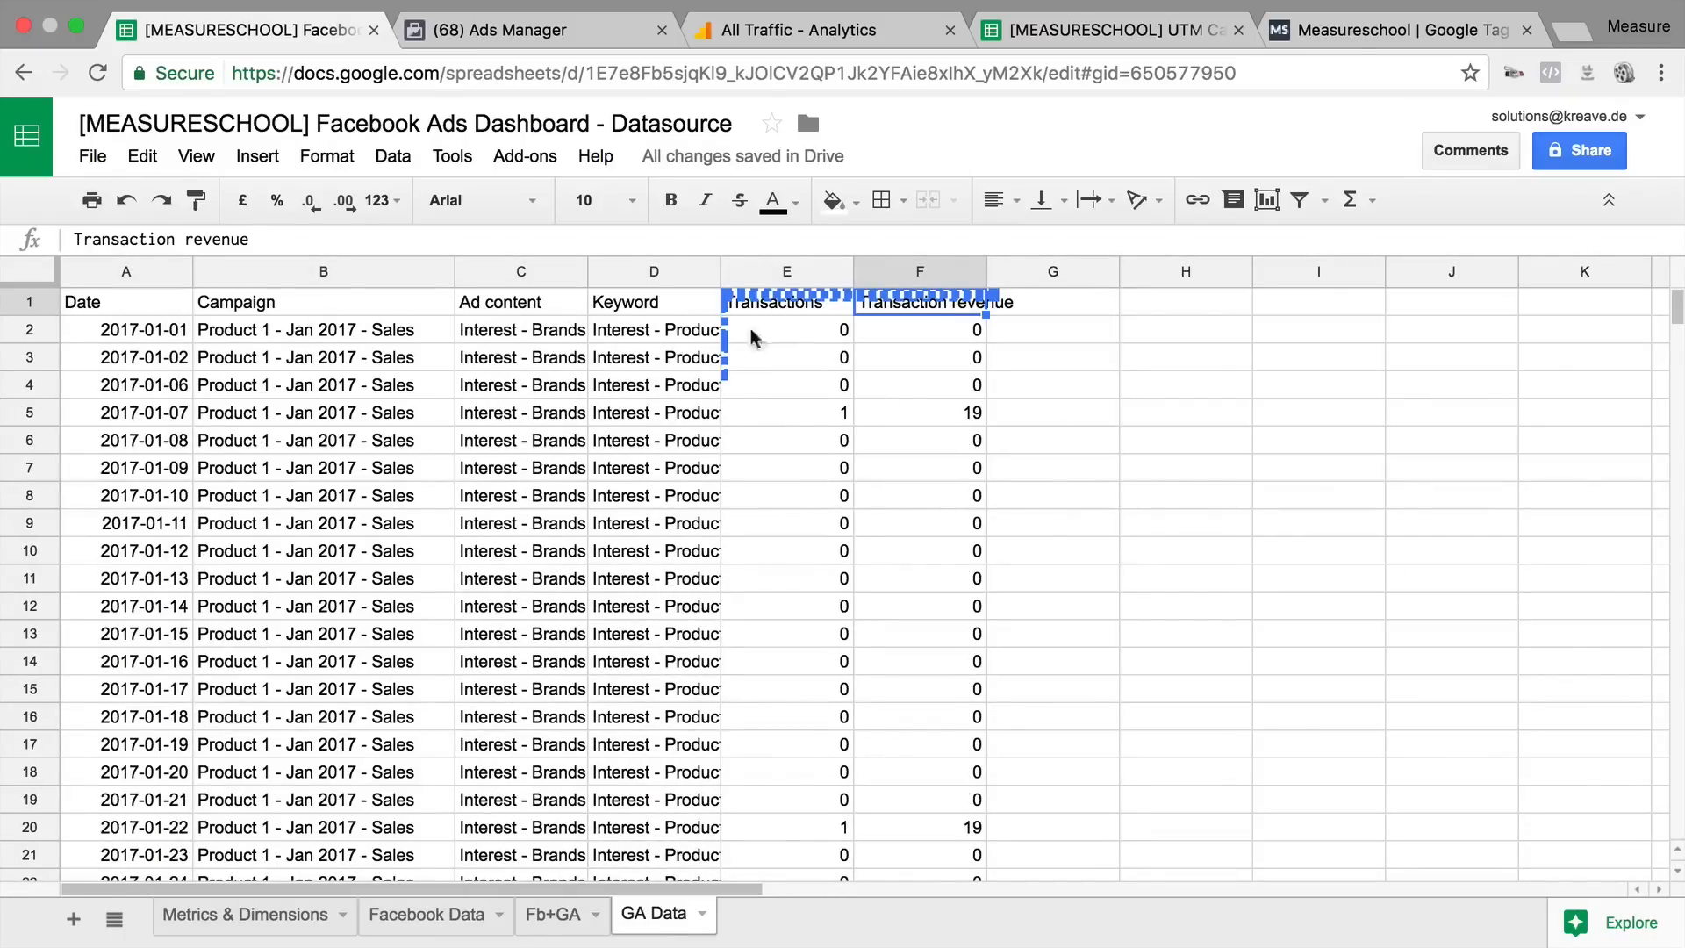
pyautogui.click(553, 913)
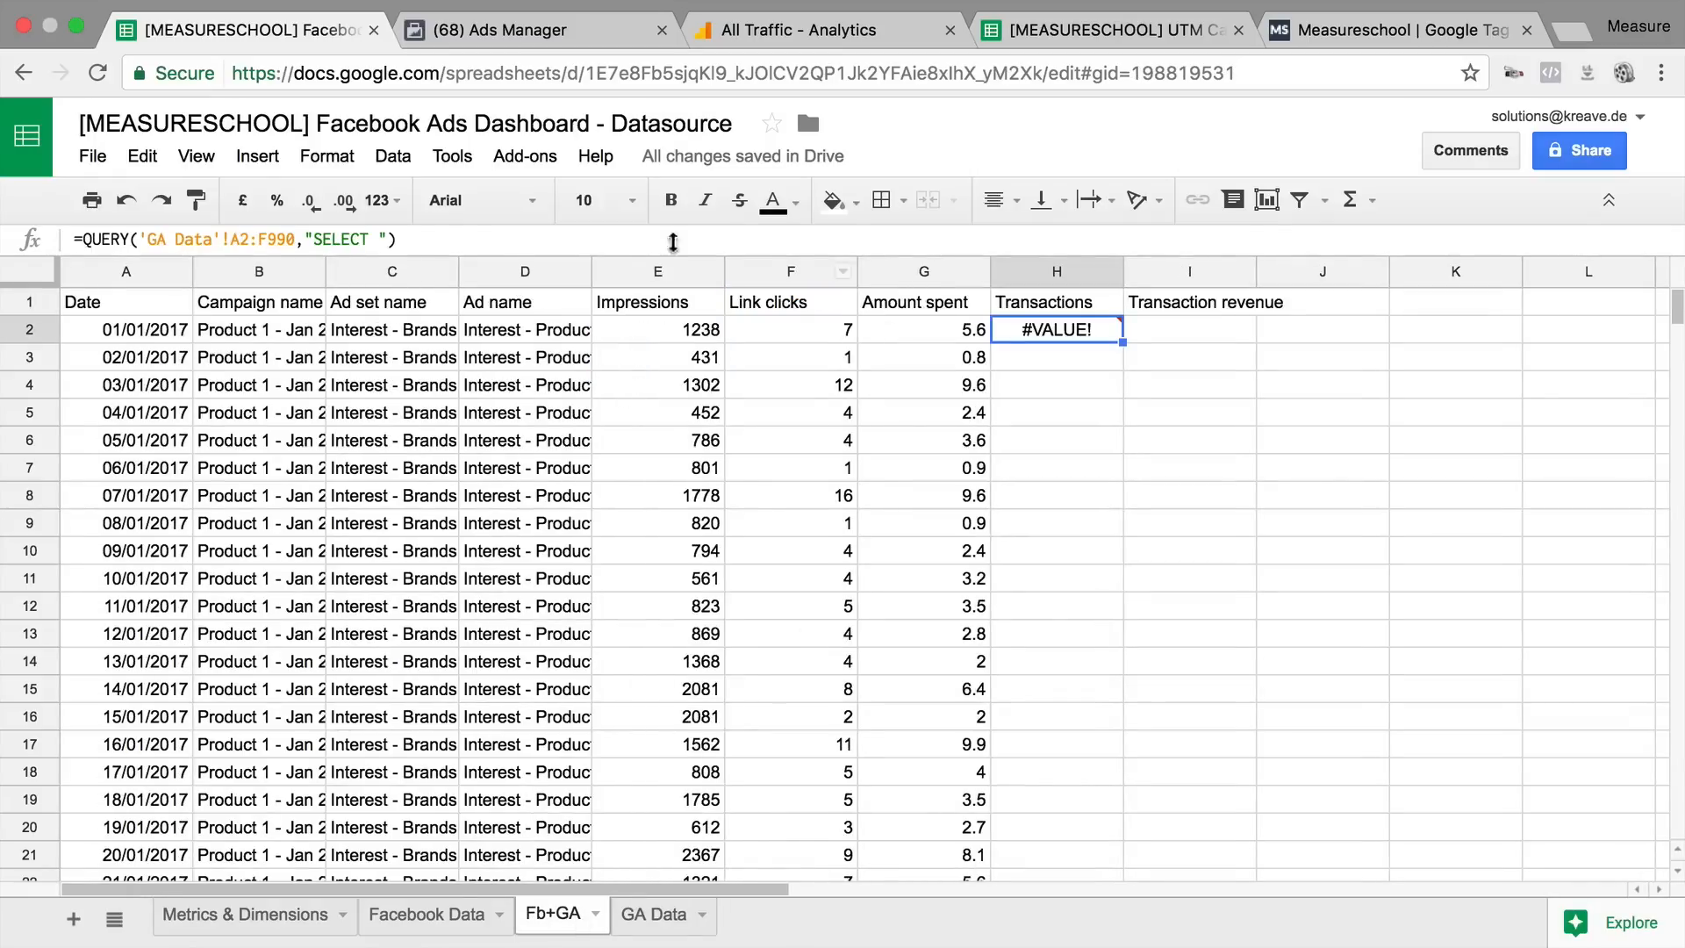
pyautogui.click(378, 239)
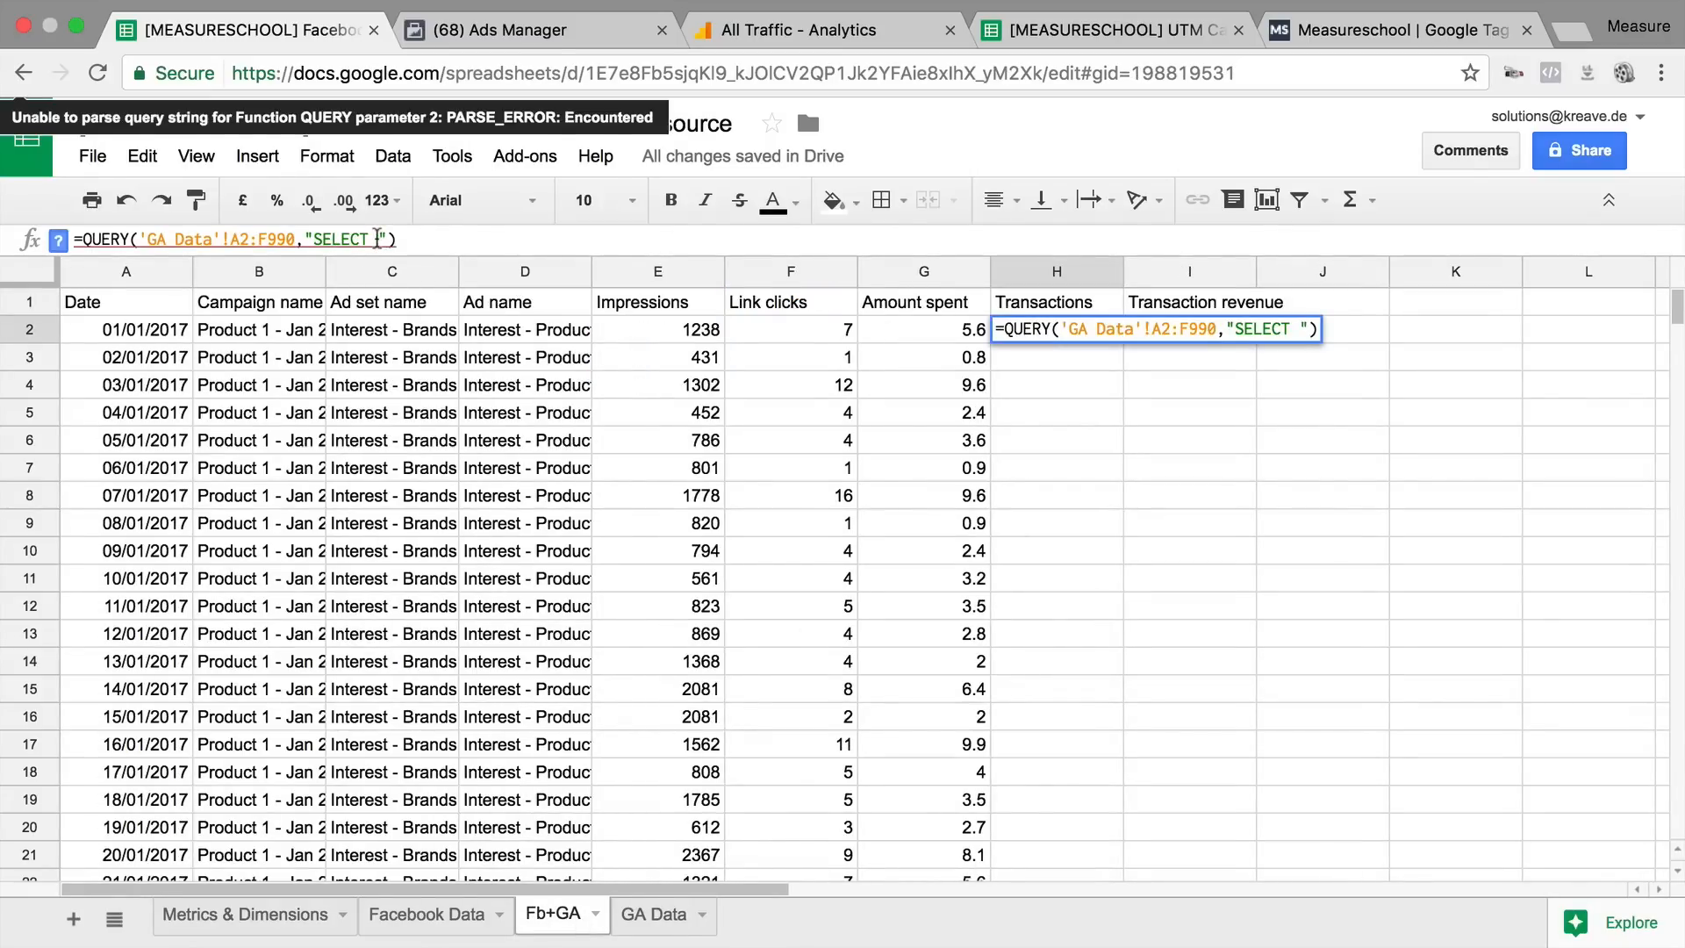
pyautogui.write('E')
pyautogui.press('Return')
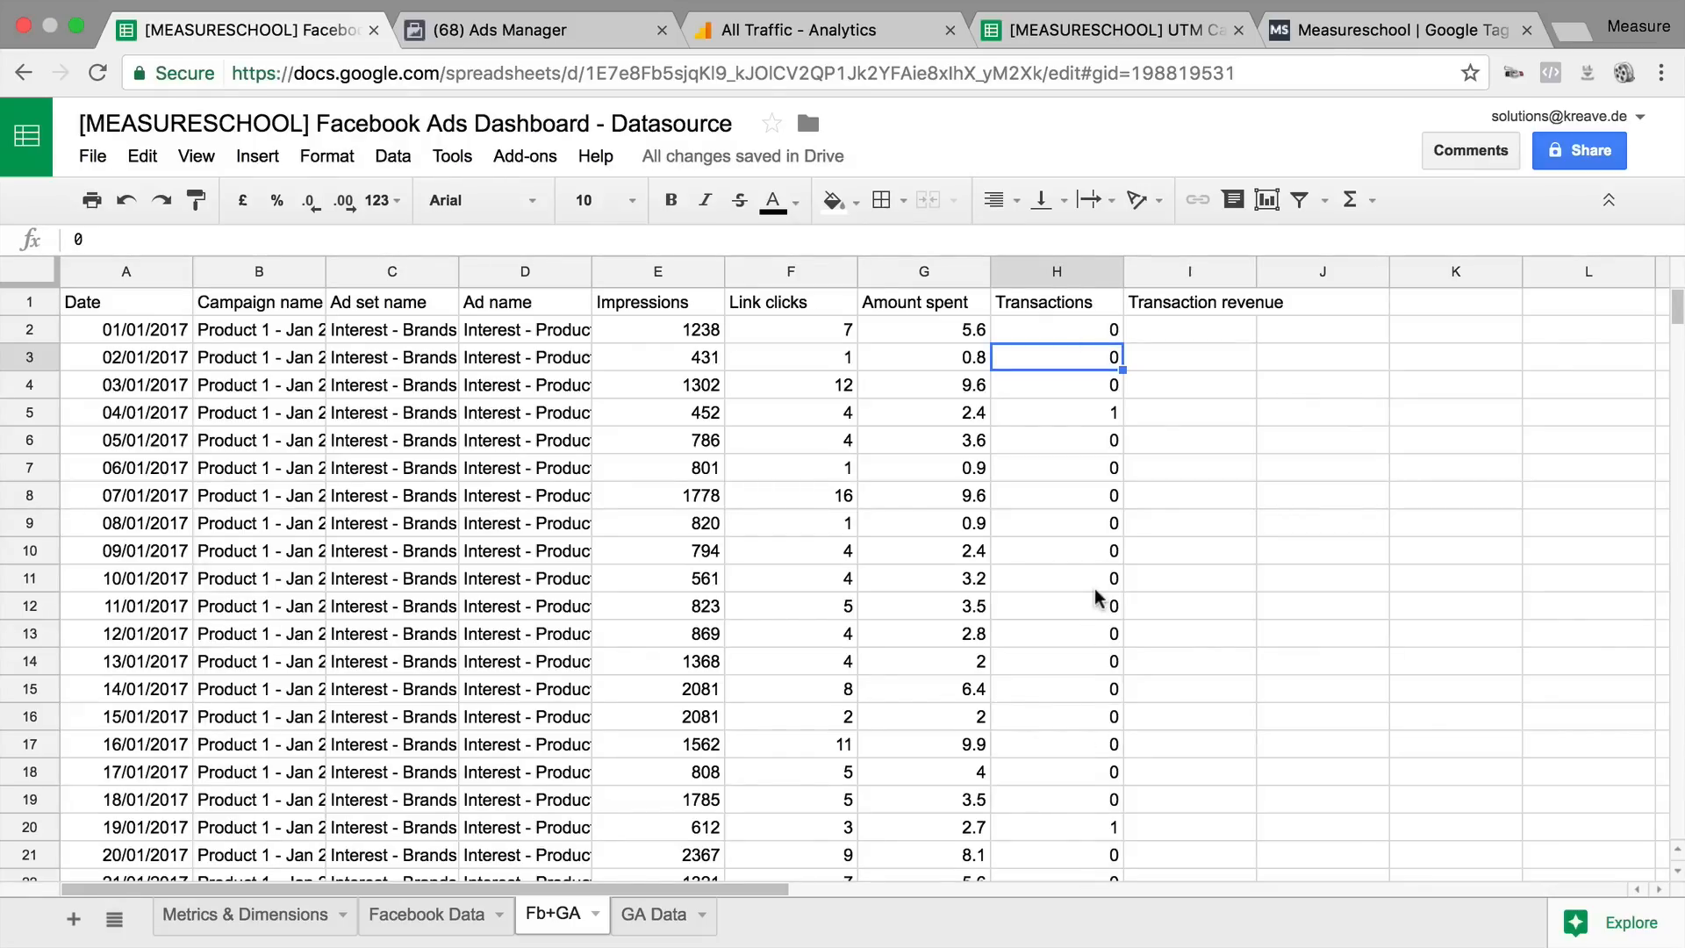
# Step: Extend the H2 query with a WHERE clause matching column A to A2's date as yyyy-mm-dd, and columns B, C, D to B2, C2, D2
pyautogui.click(1091, 327)
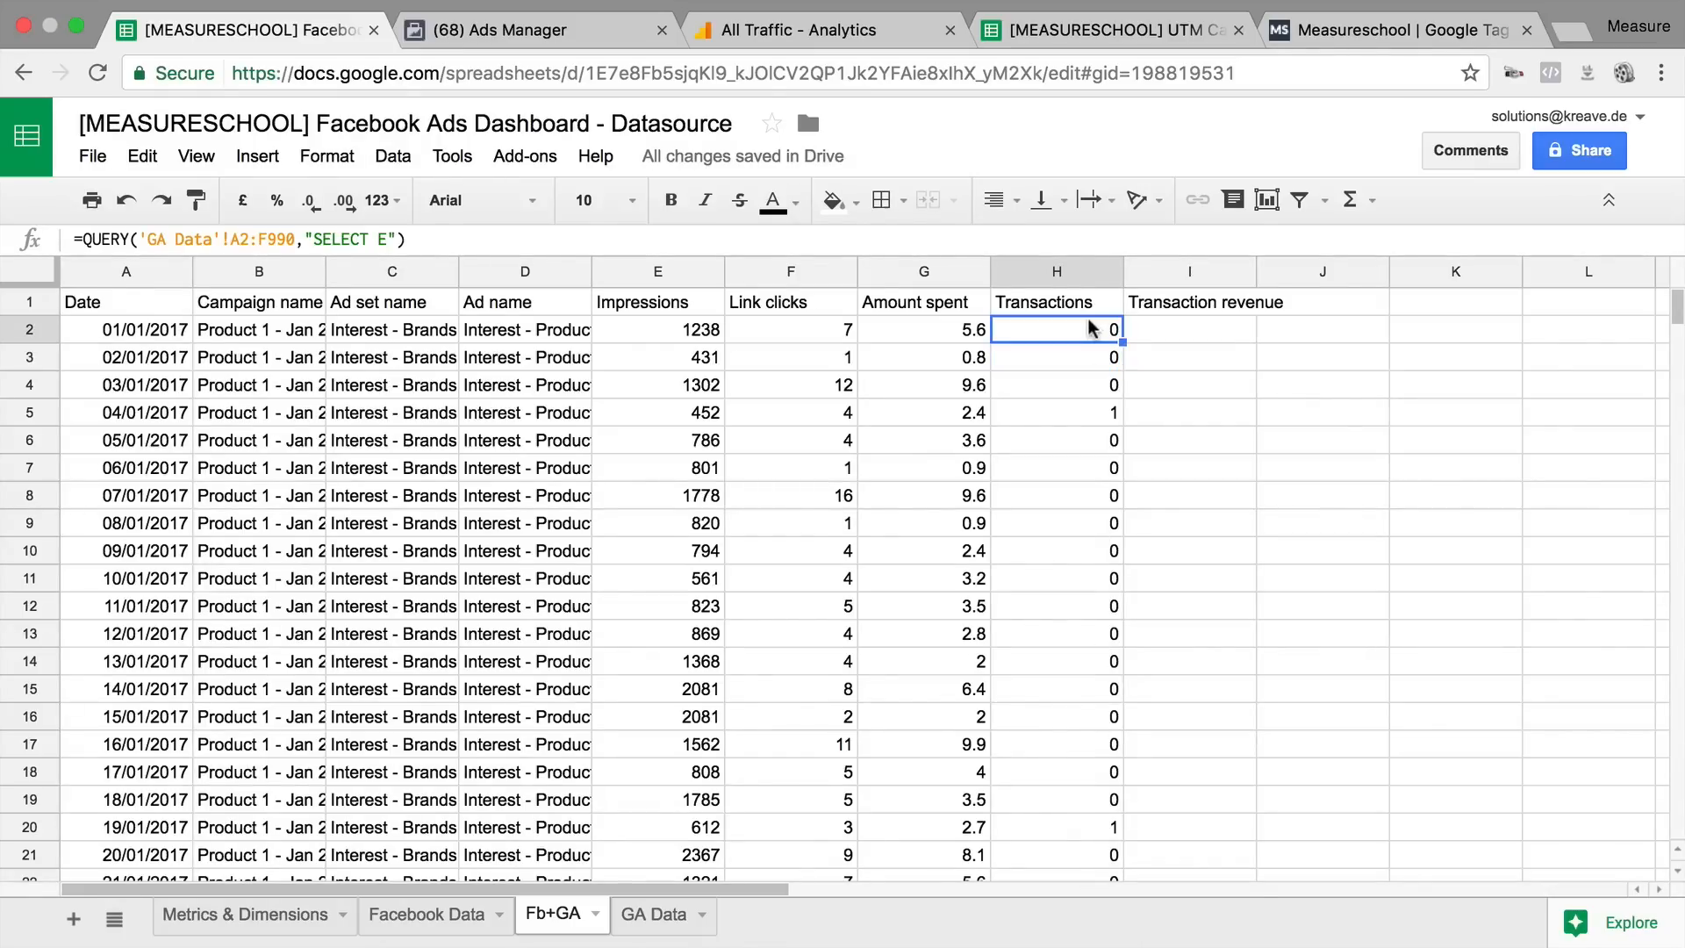
pyautogui.click(241, 330)
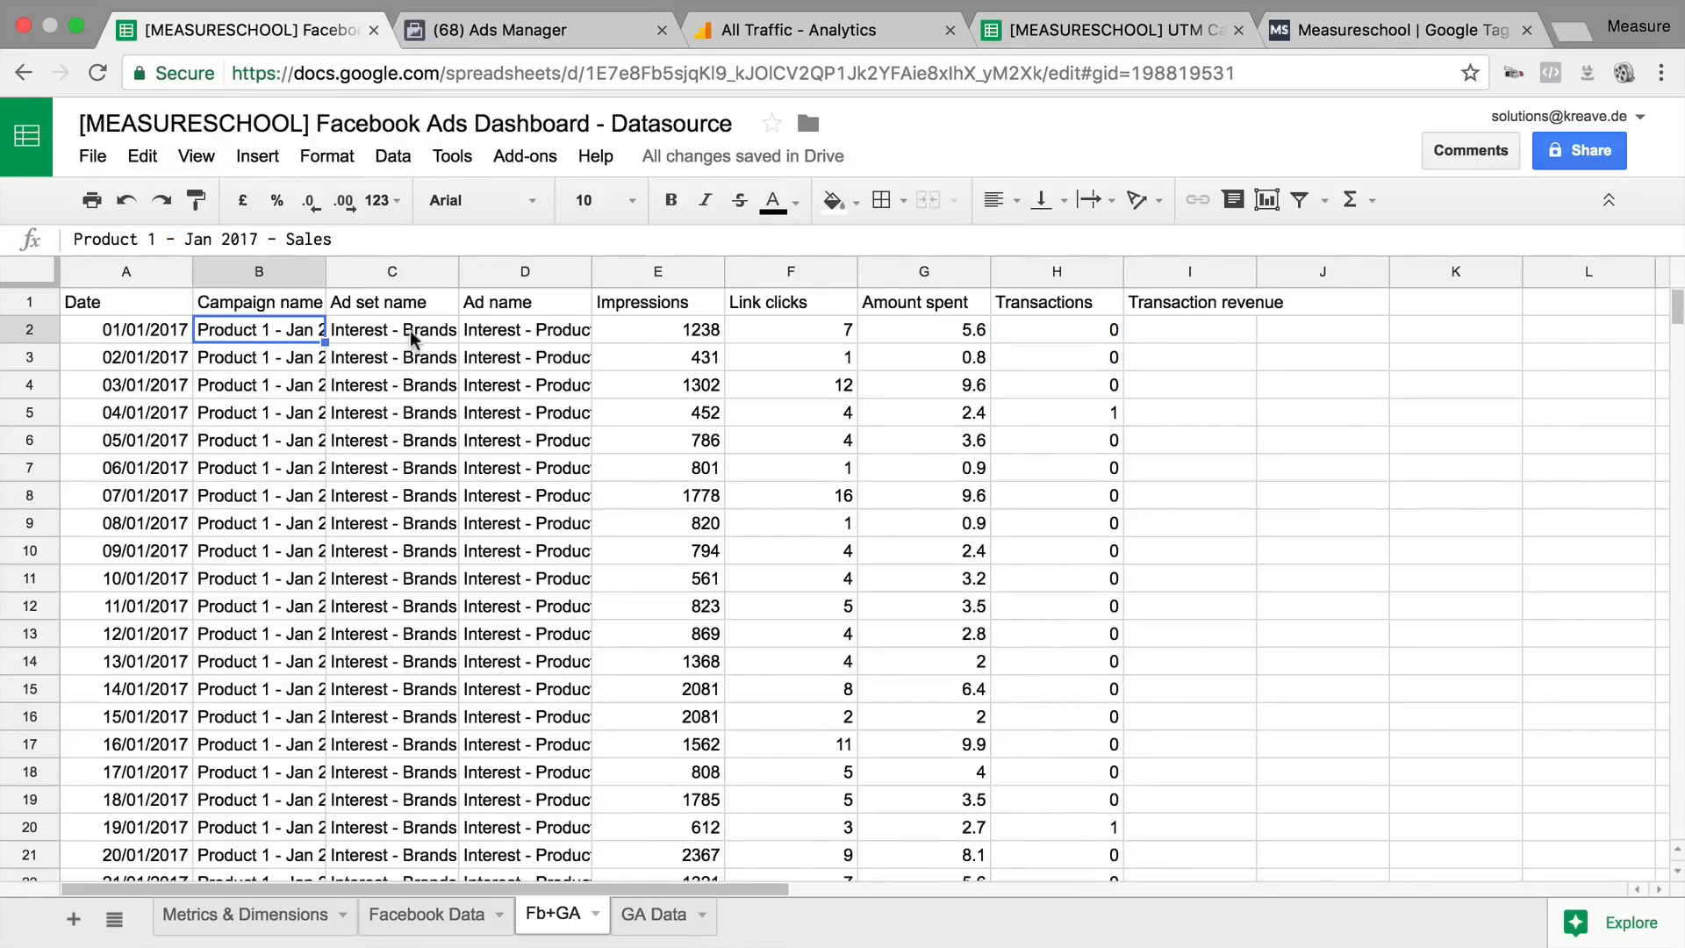
pyautogui.click(411, 338)
pyautogui.click(493, 330)
pyautogui.click(156, 327)
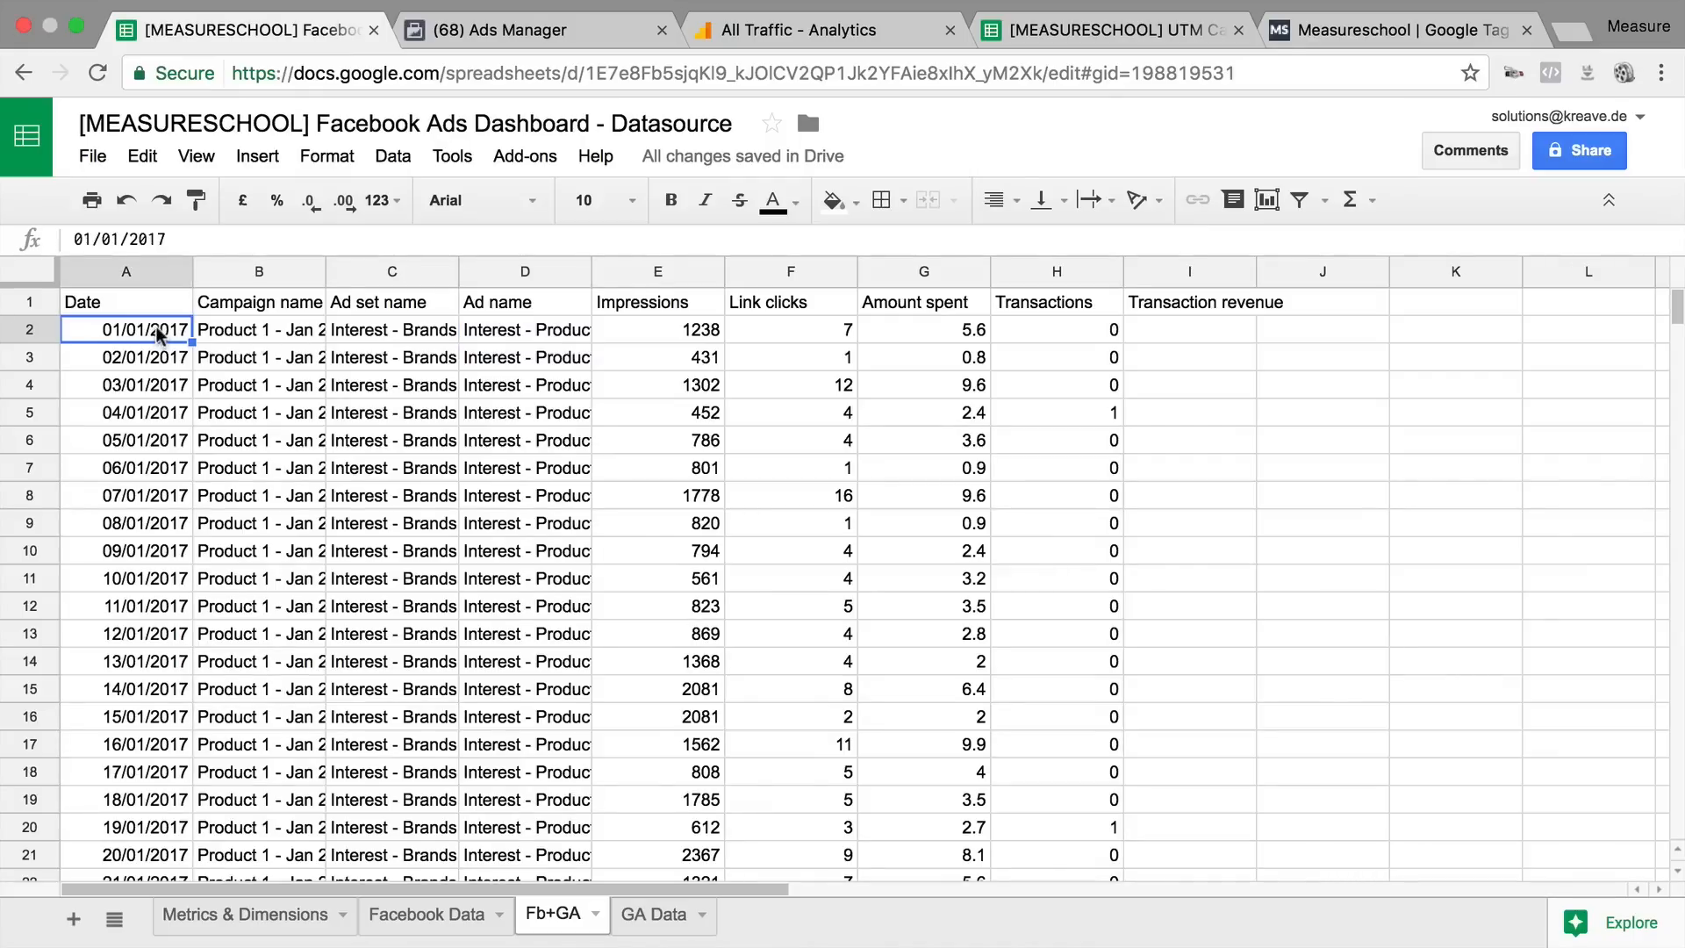
pyautogui.click(1039, 342)
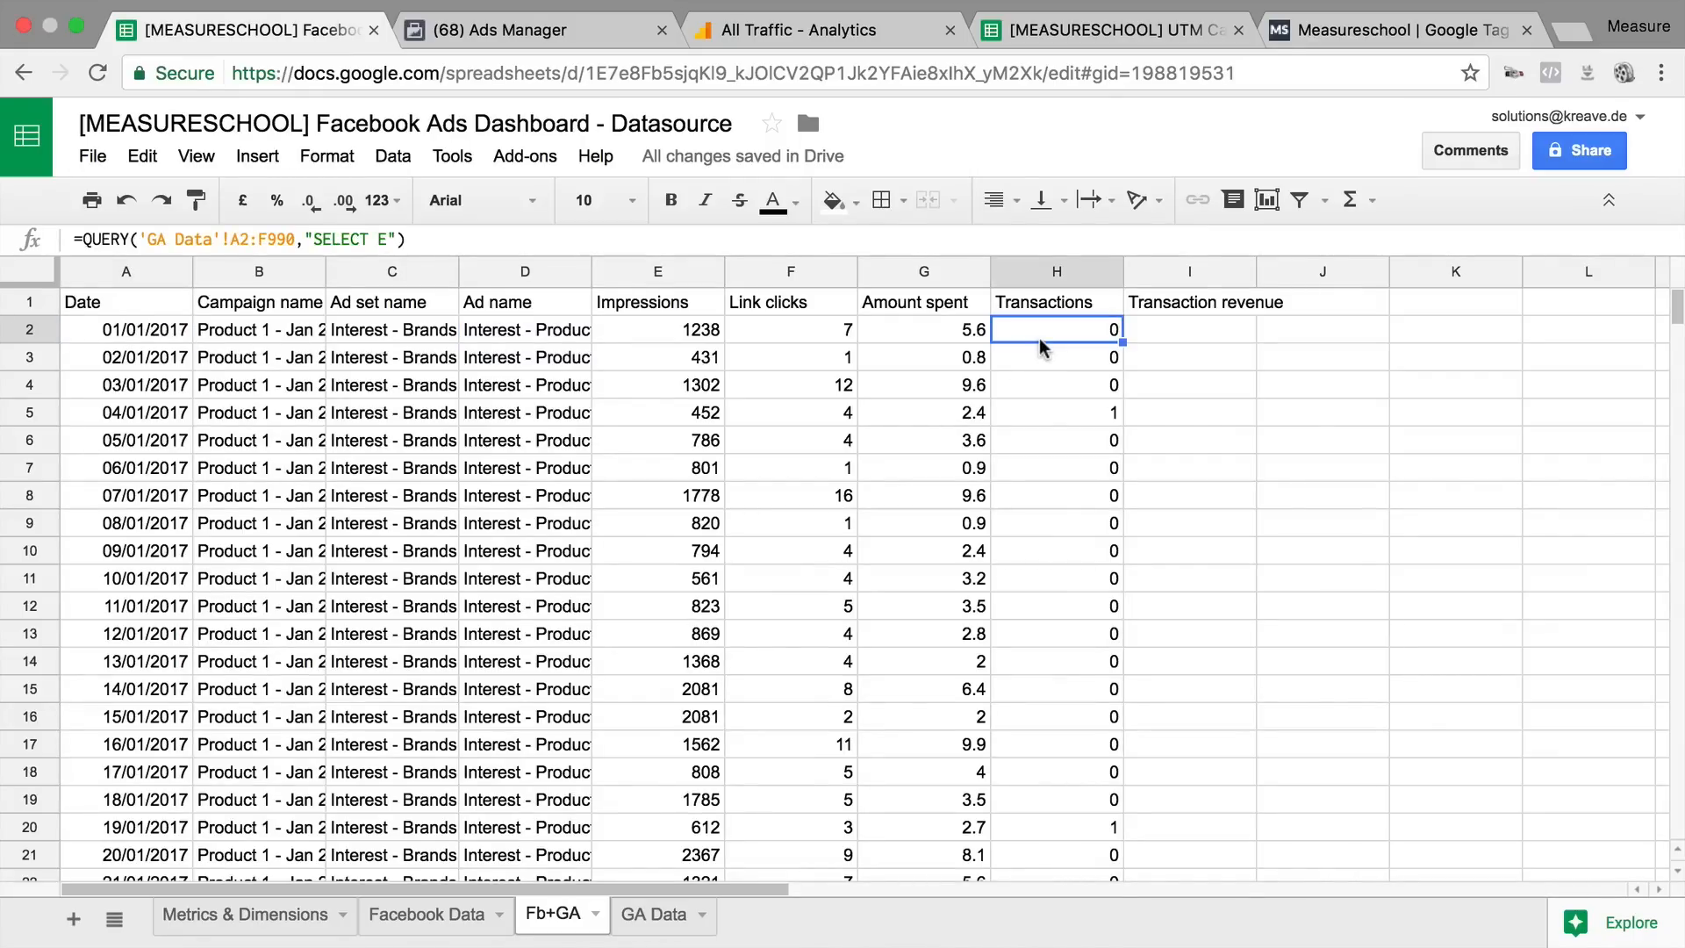
pyautogui.moveTo(305, 239); pyautogui.dragTo(392, 239)
pyautogui.write('"SELECT E WHERE A=date\'"&TEXT(A2,"yyyy-mm-dd")&"\' and B=\'"&B2&"\' and C=\'"&C2&"\' and D=\'"&D2&"\'')
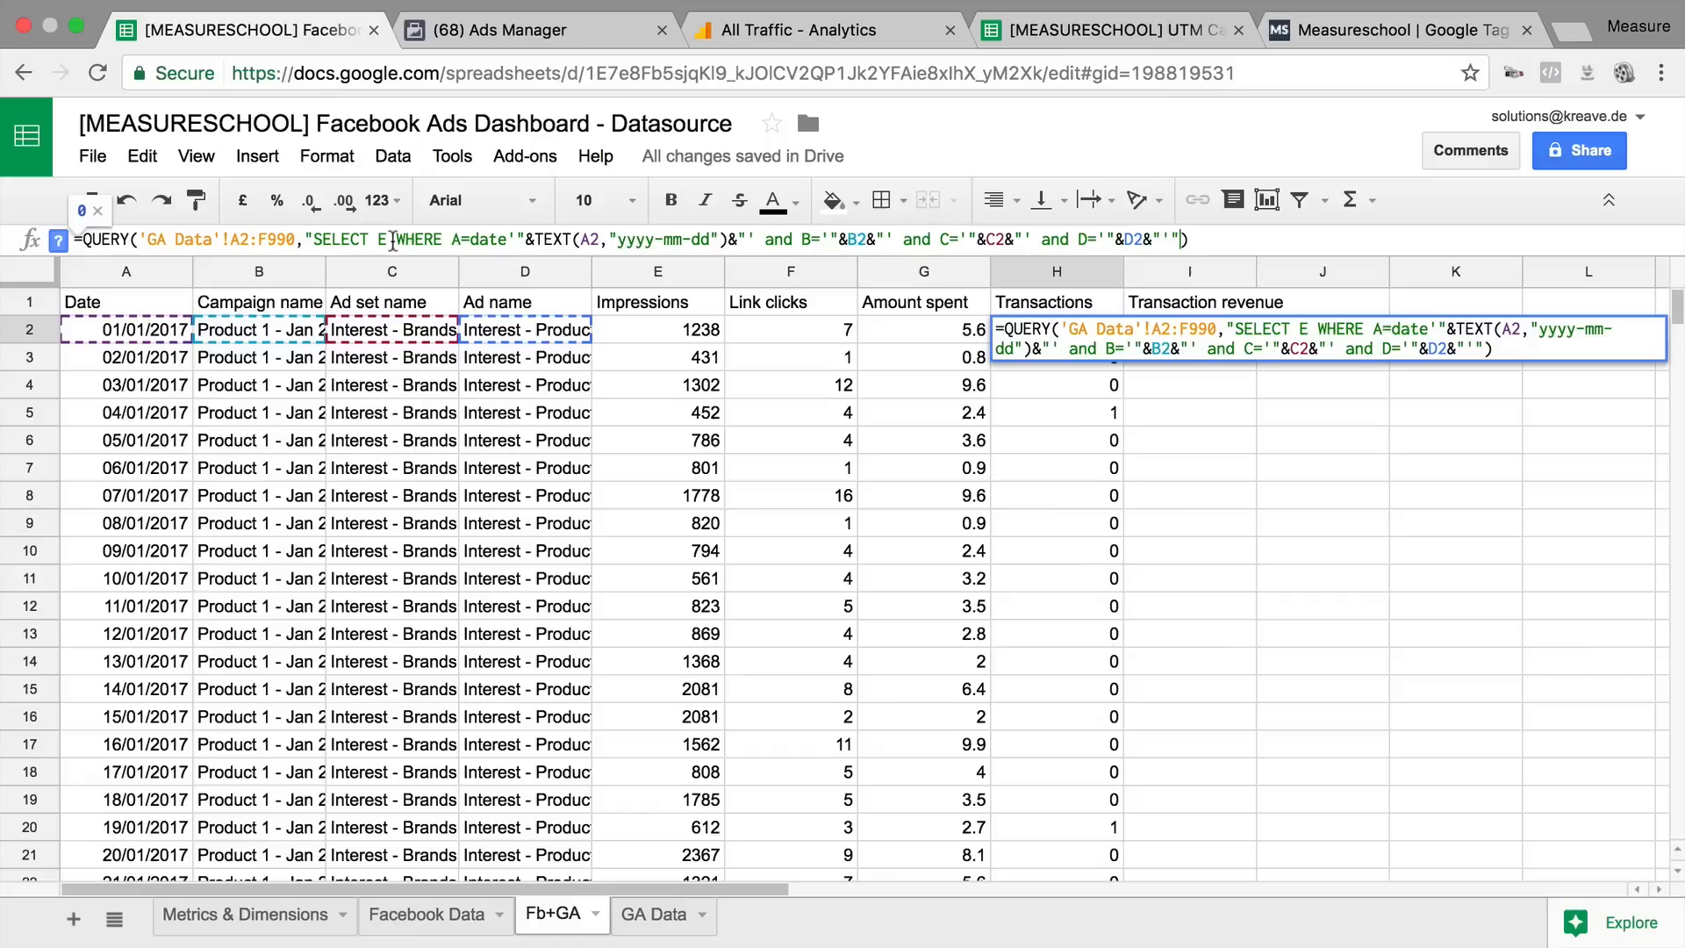
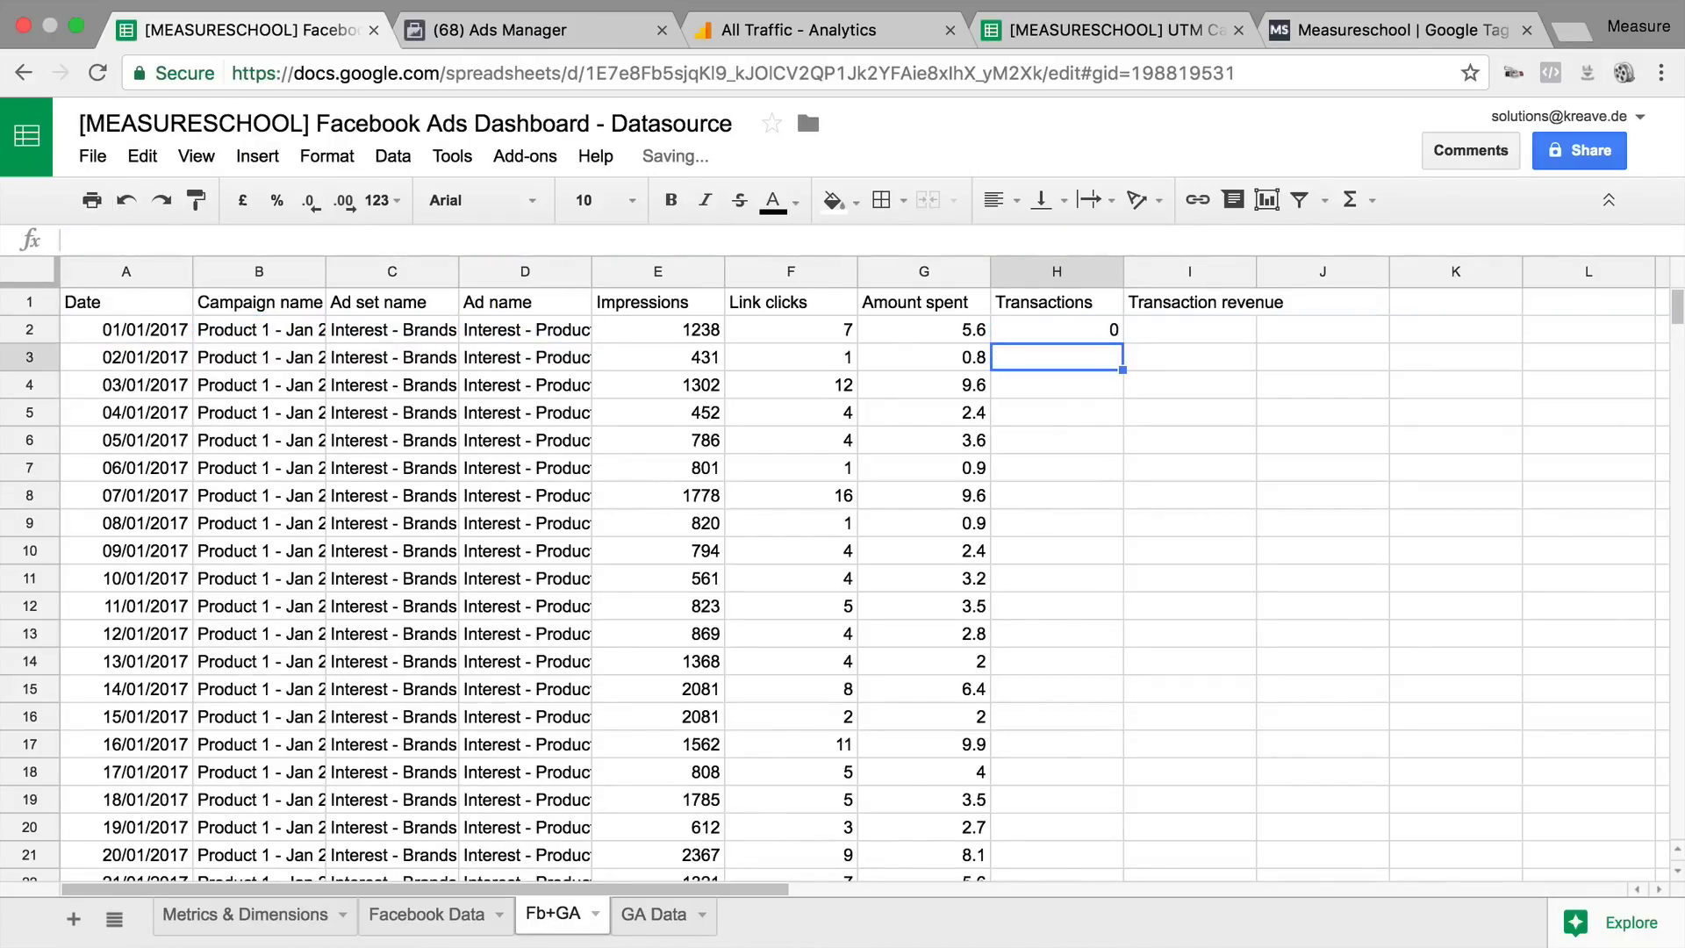
# Step: Fill the H2 query formula down the Transactions column with its relative GA Data range
pyautogui.click(1046, 337)
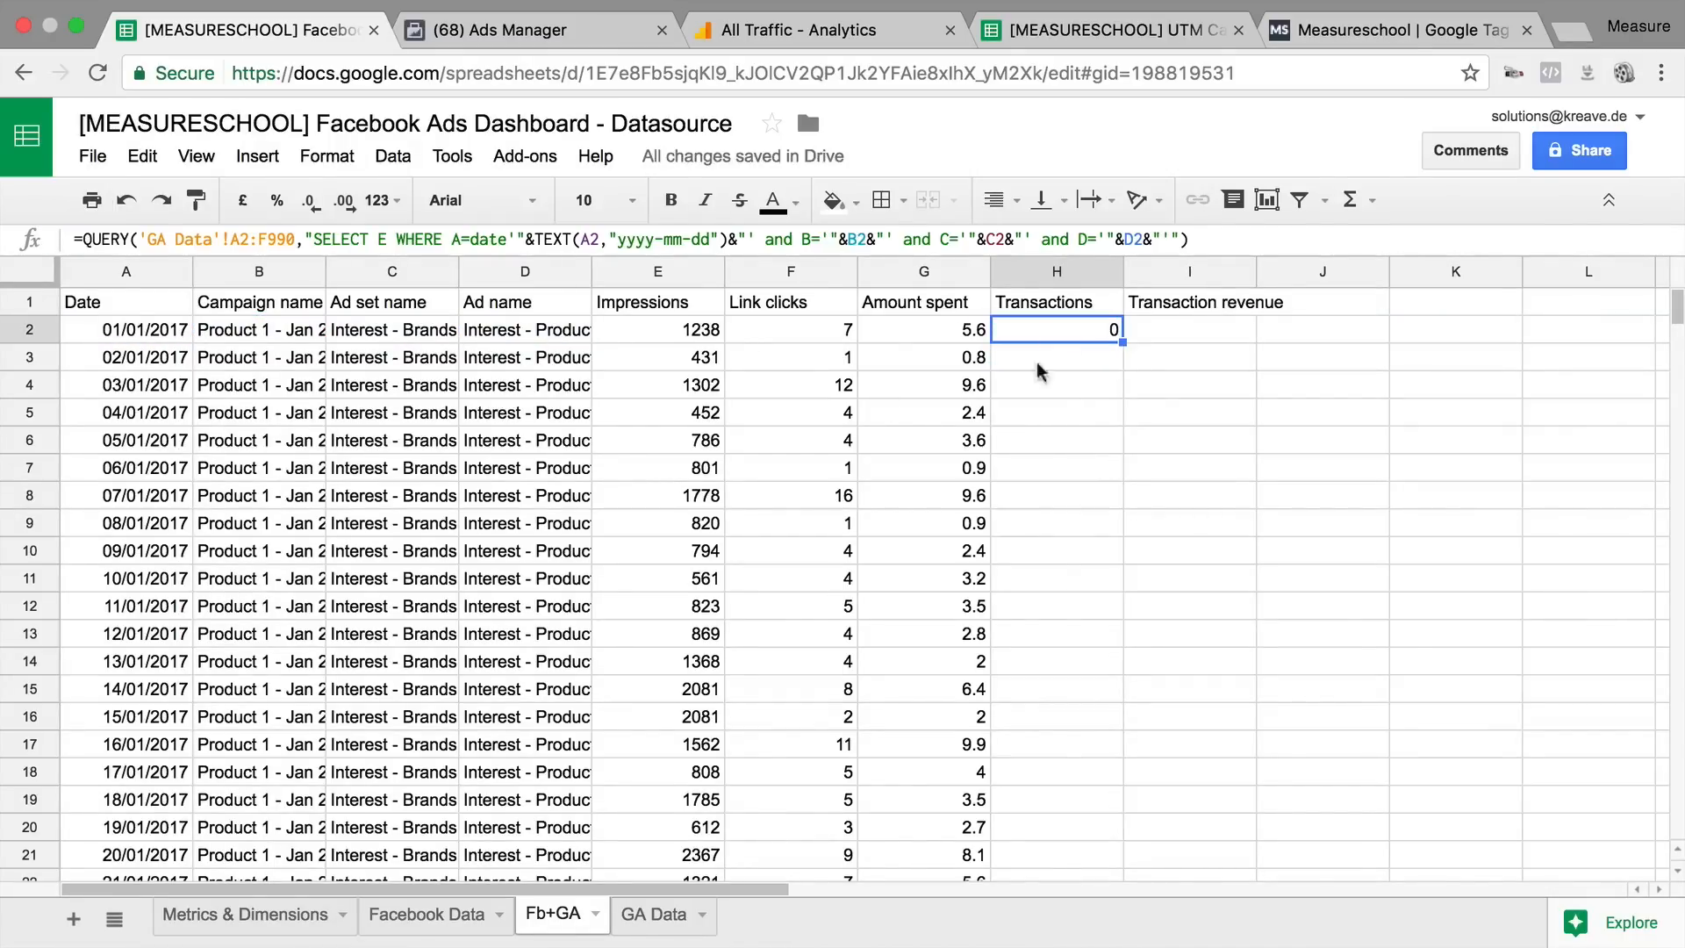
pyautogui.doubleClick(1123, 343)
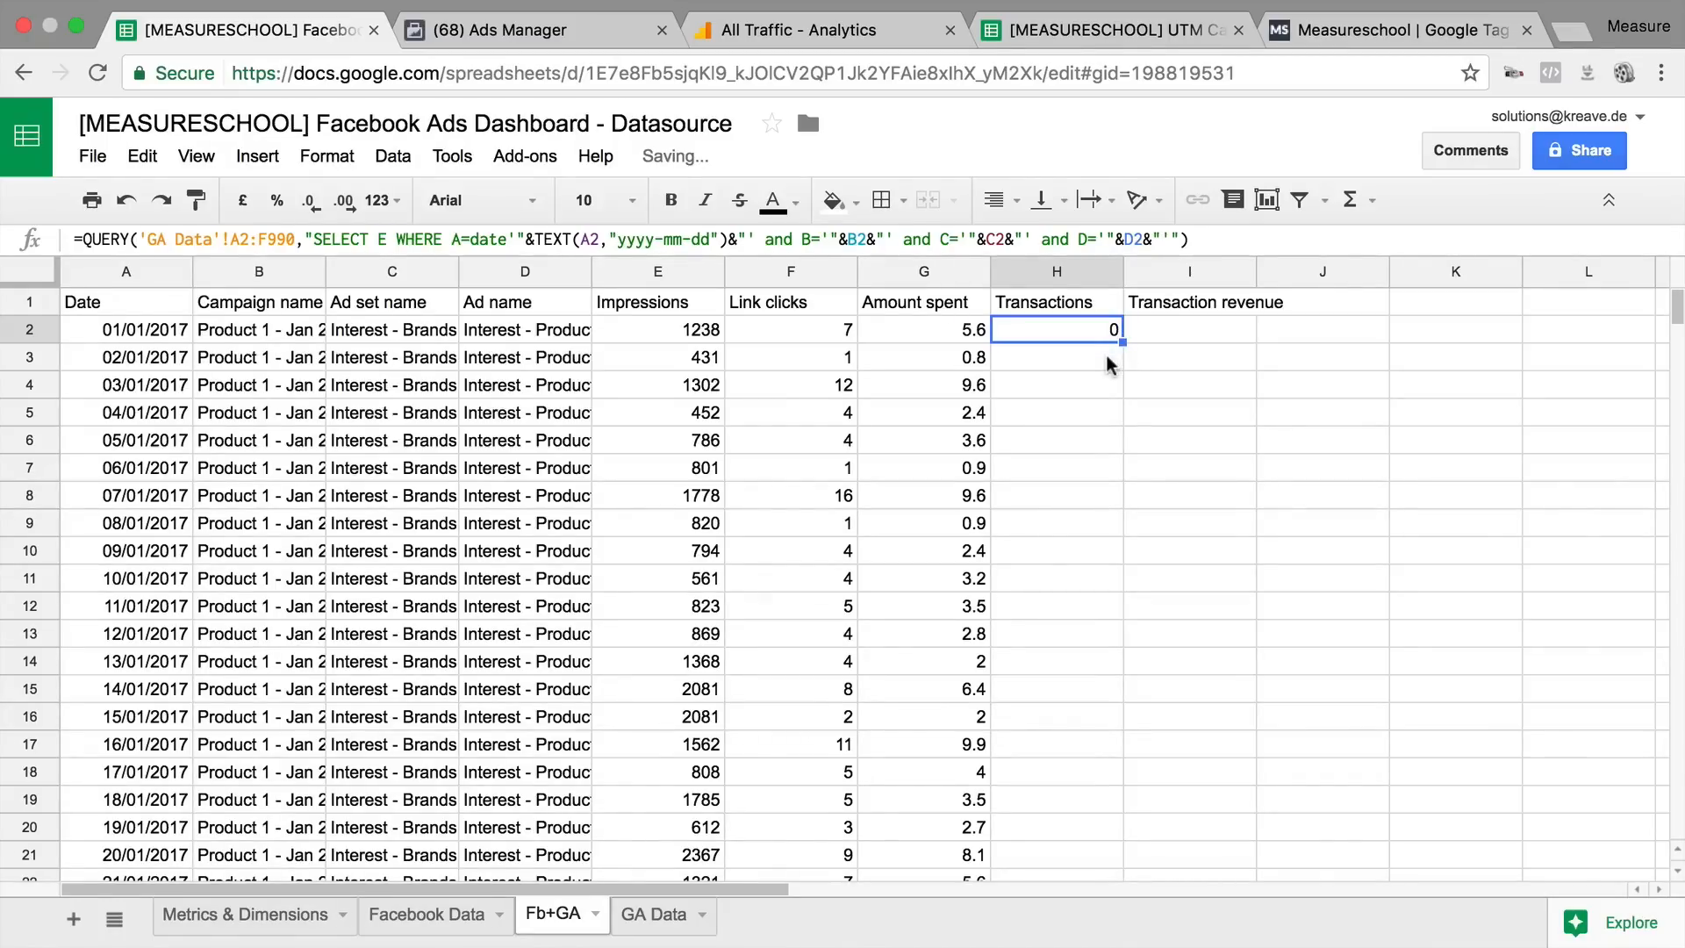
pyautogui.moveTo(1088, 830)
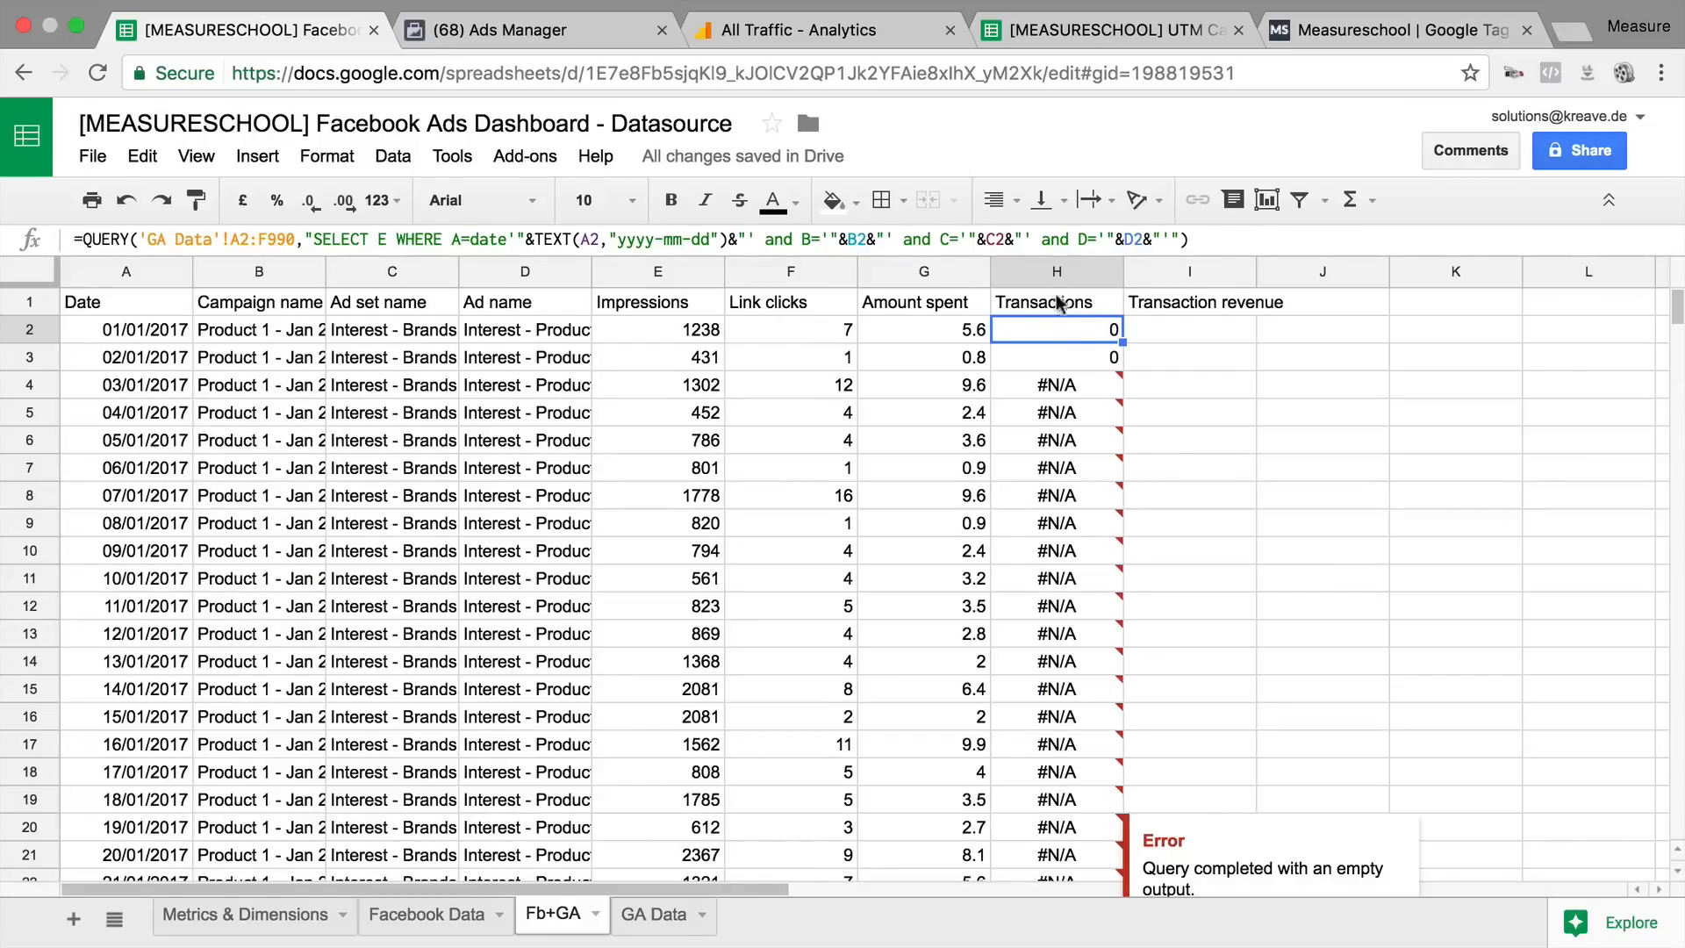
# Step: Make the GA Data range in the H2 formula absolute as $A$2:$F$990 and fill it down the Transactions column
pyautogui.click(276, 235)
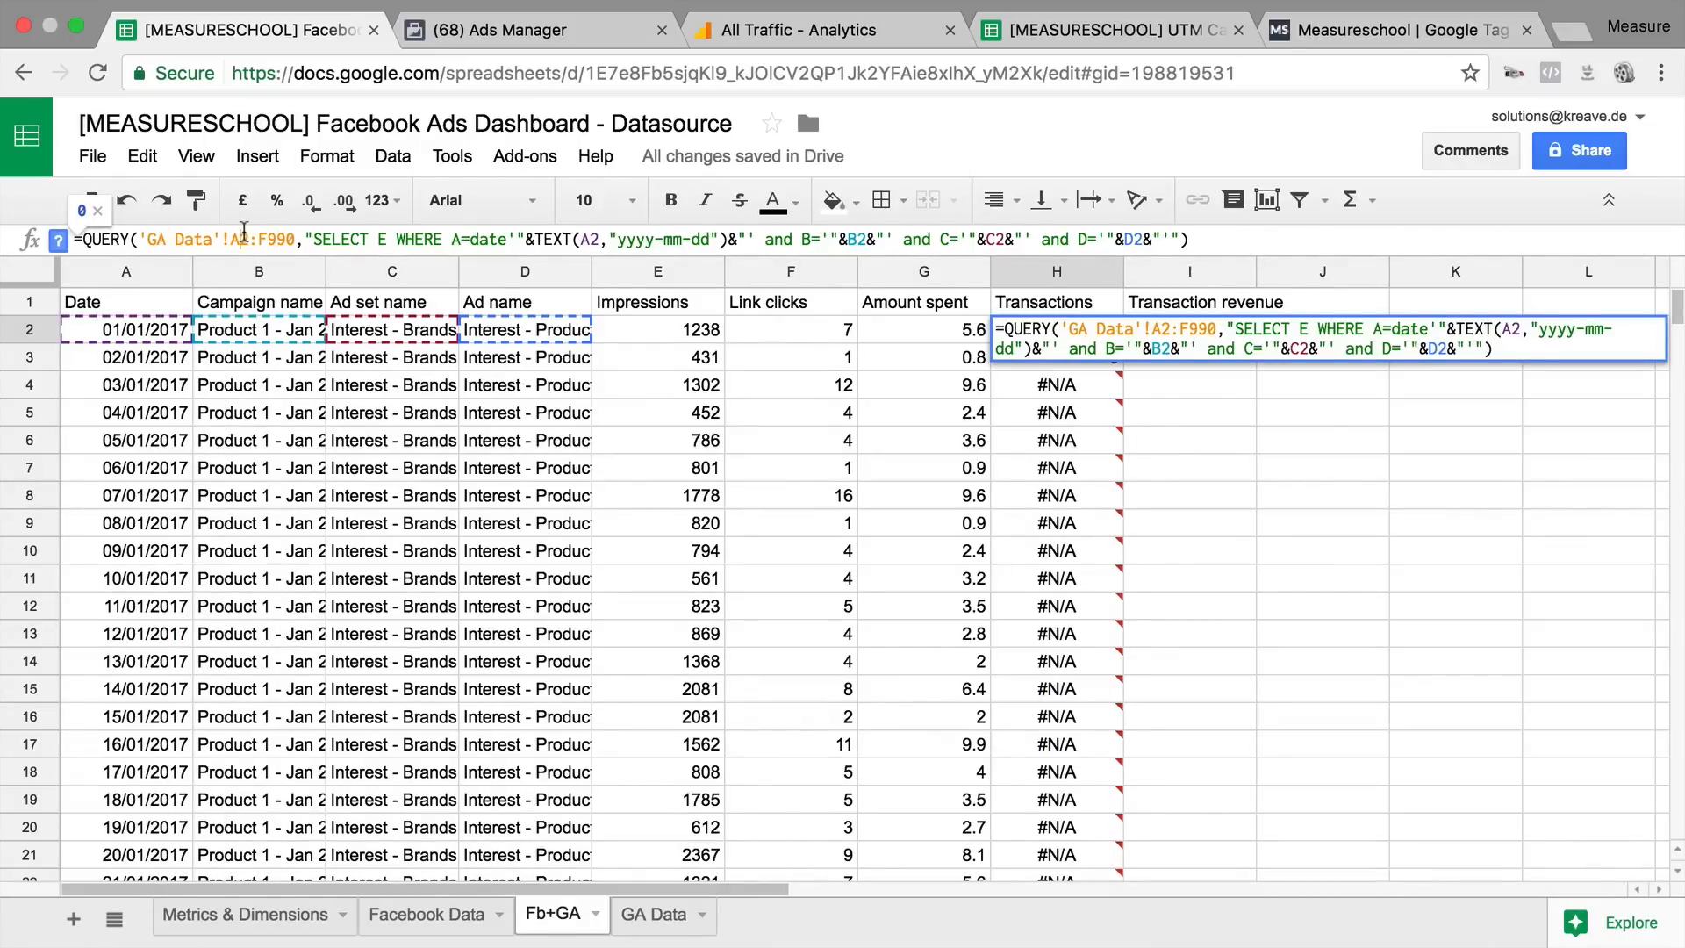
pyautogui.press('F4')
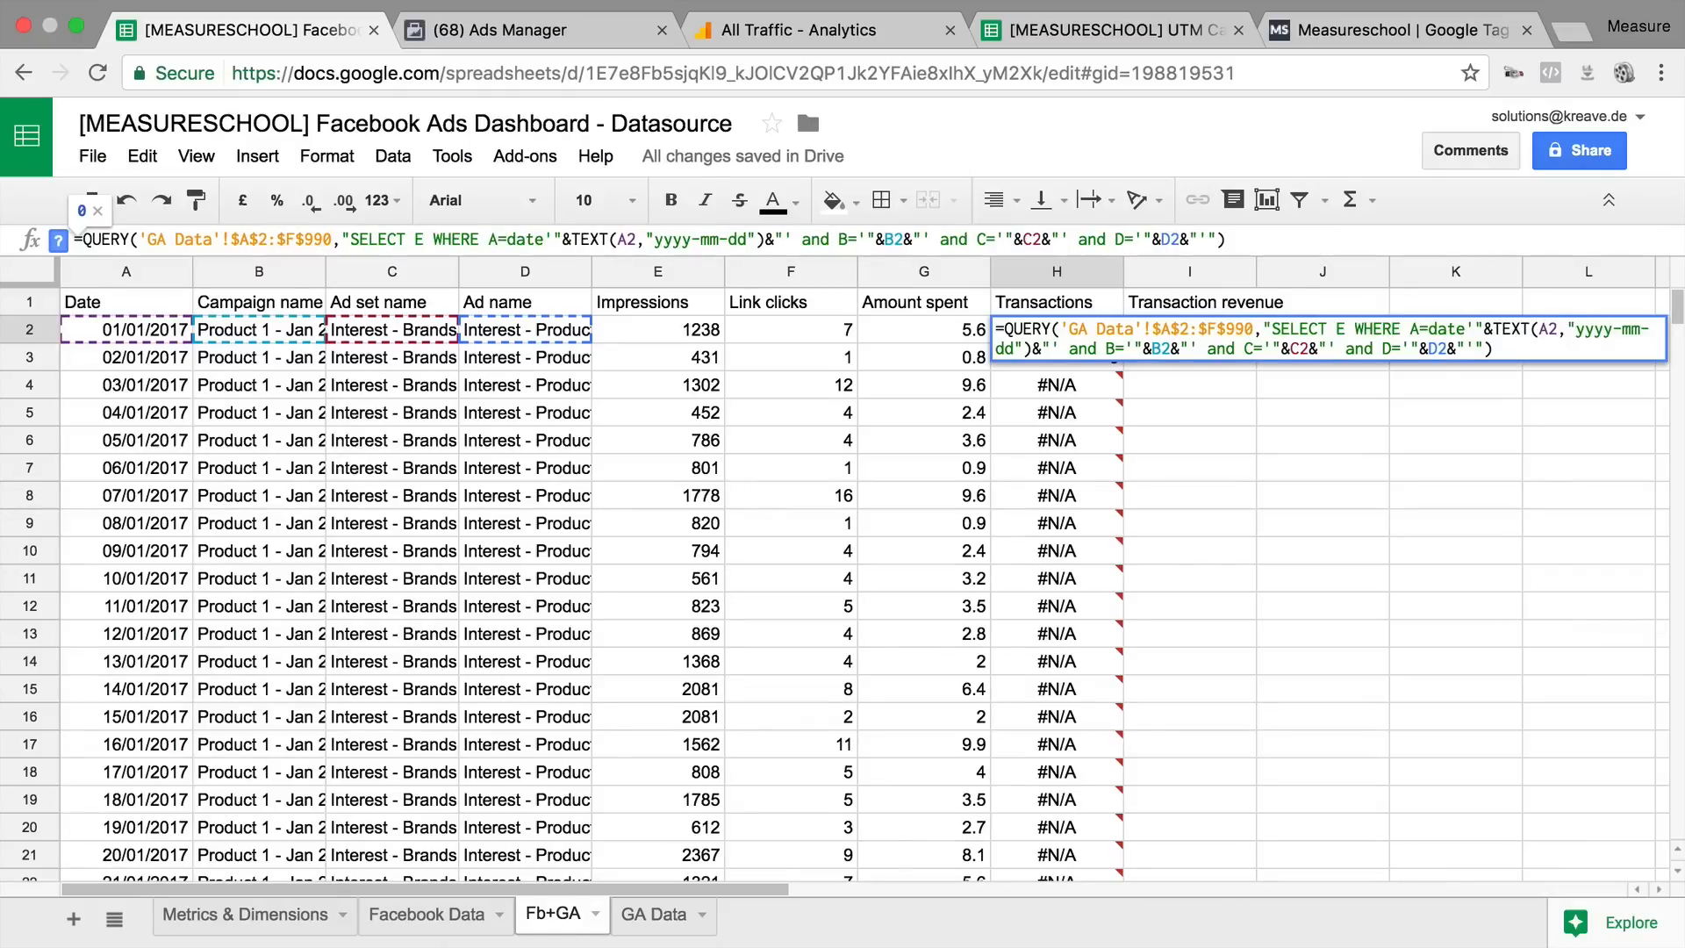
pyautogui.press('Return')
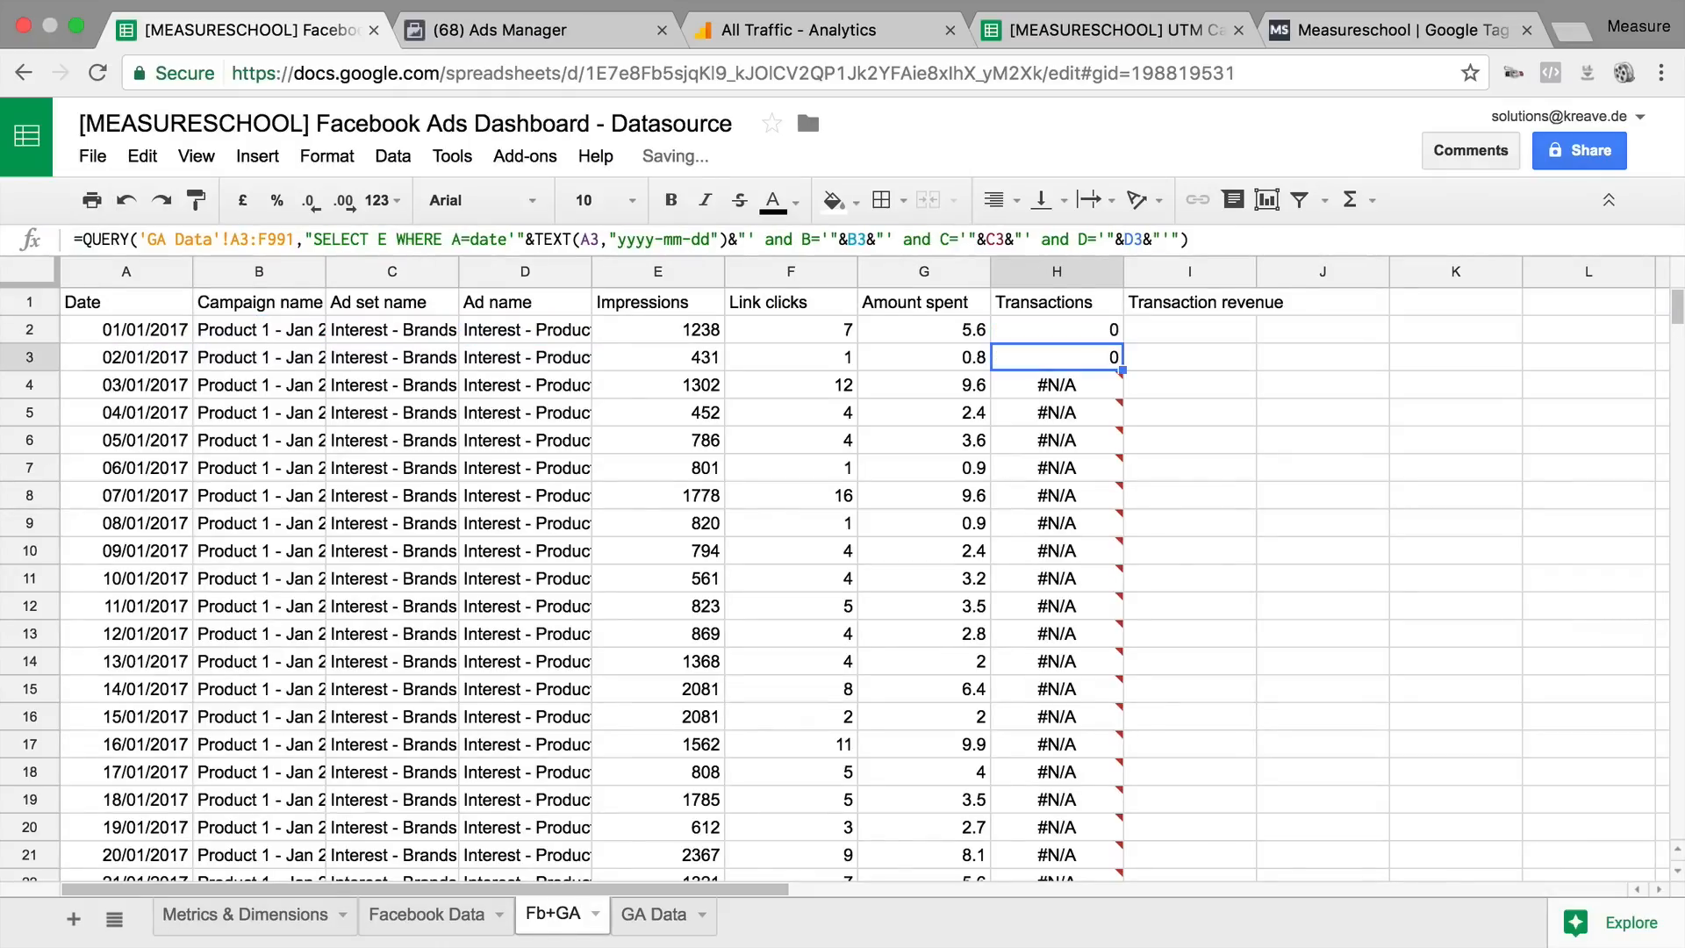
pyautogui.click(1079, 344)
pyautogui.doubleClick(1124, 343)
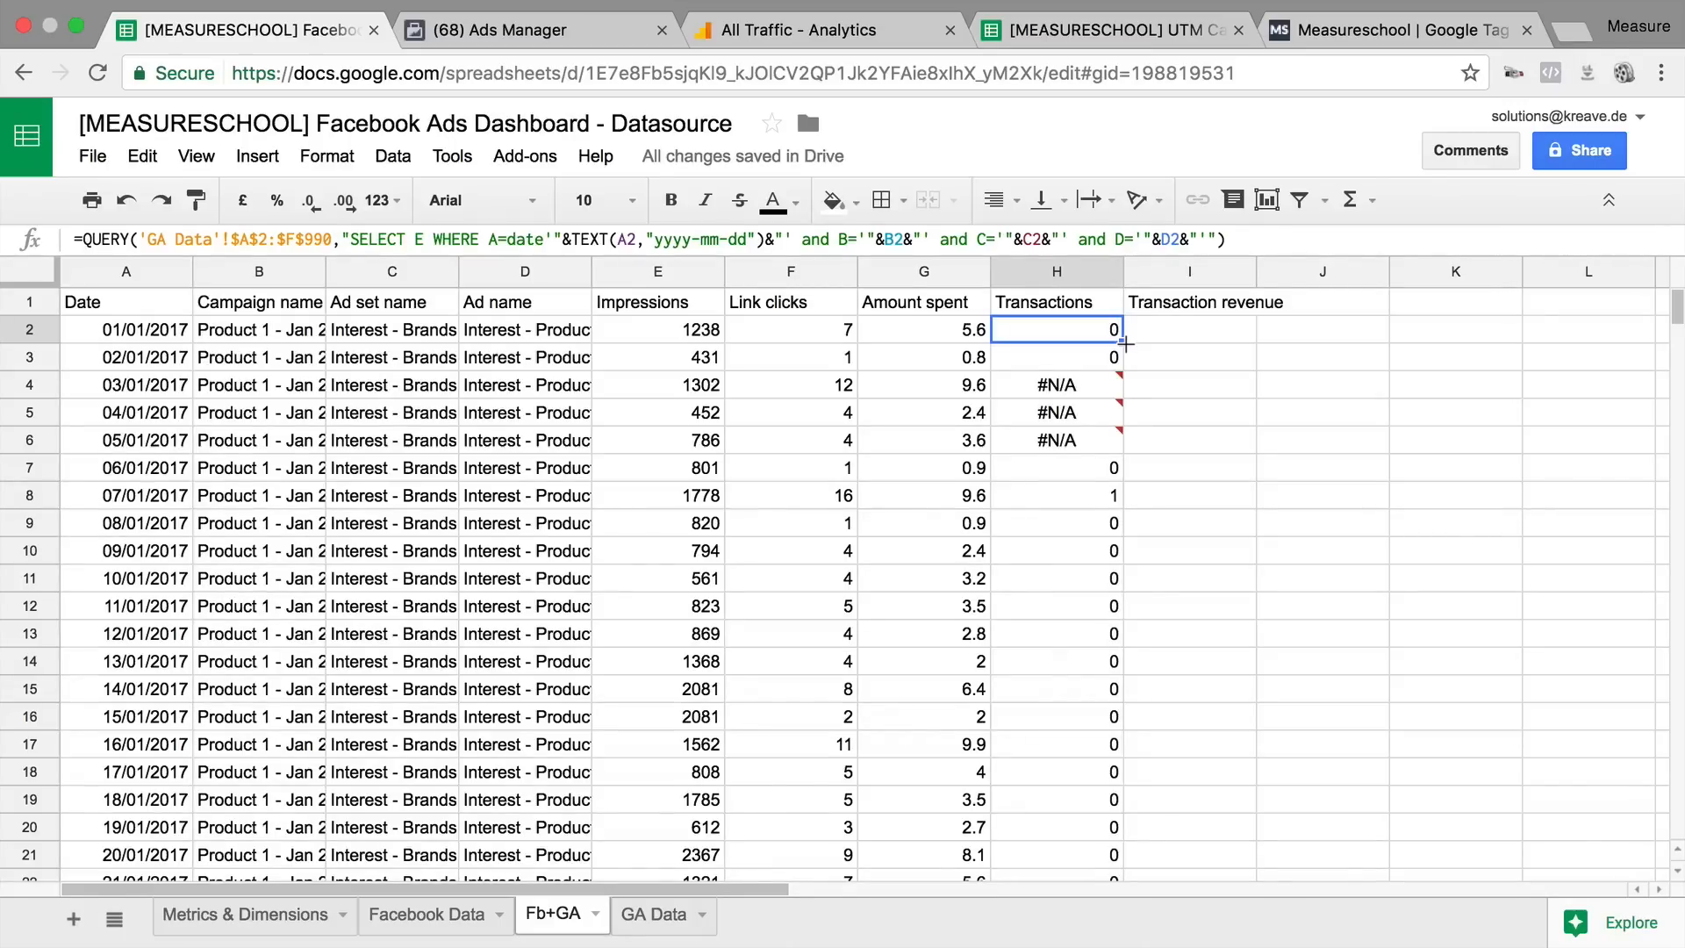
# Step: Examine the filled Transactions column, especially the errors in H4:H6, and check GA Data for the corresponding dates
pyautogui.scroll(-20, 1102, 532)
pyautogui.scroll(-20, 1099, 534)
pyautogui.click(1096, 529)
pyautogui.hotkey('ctrl', 'Up')
pyautogui.click(1072, 388)
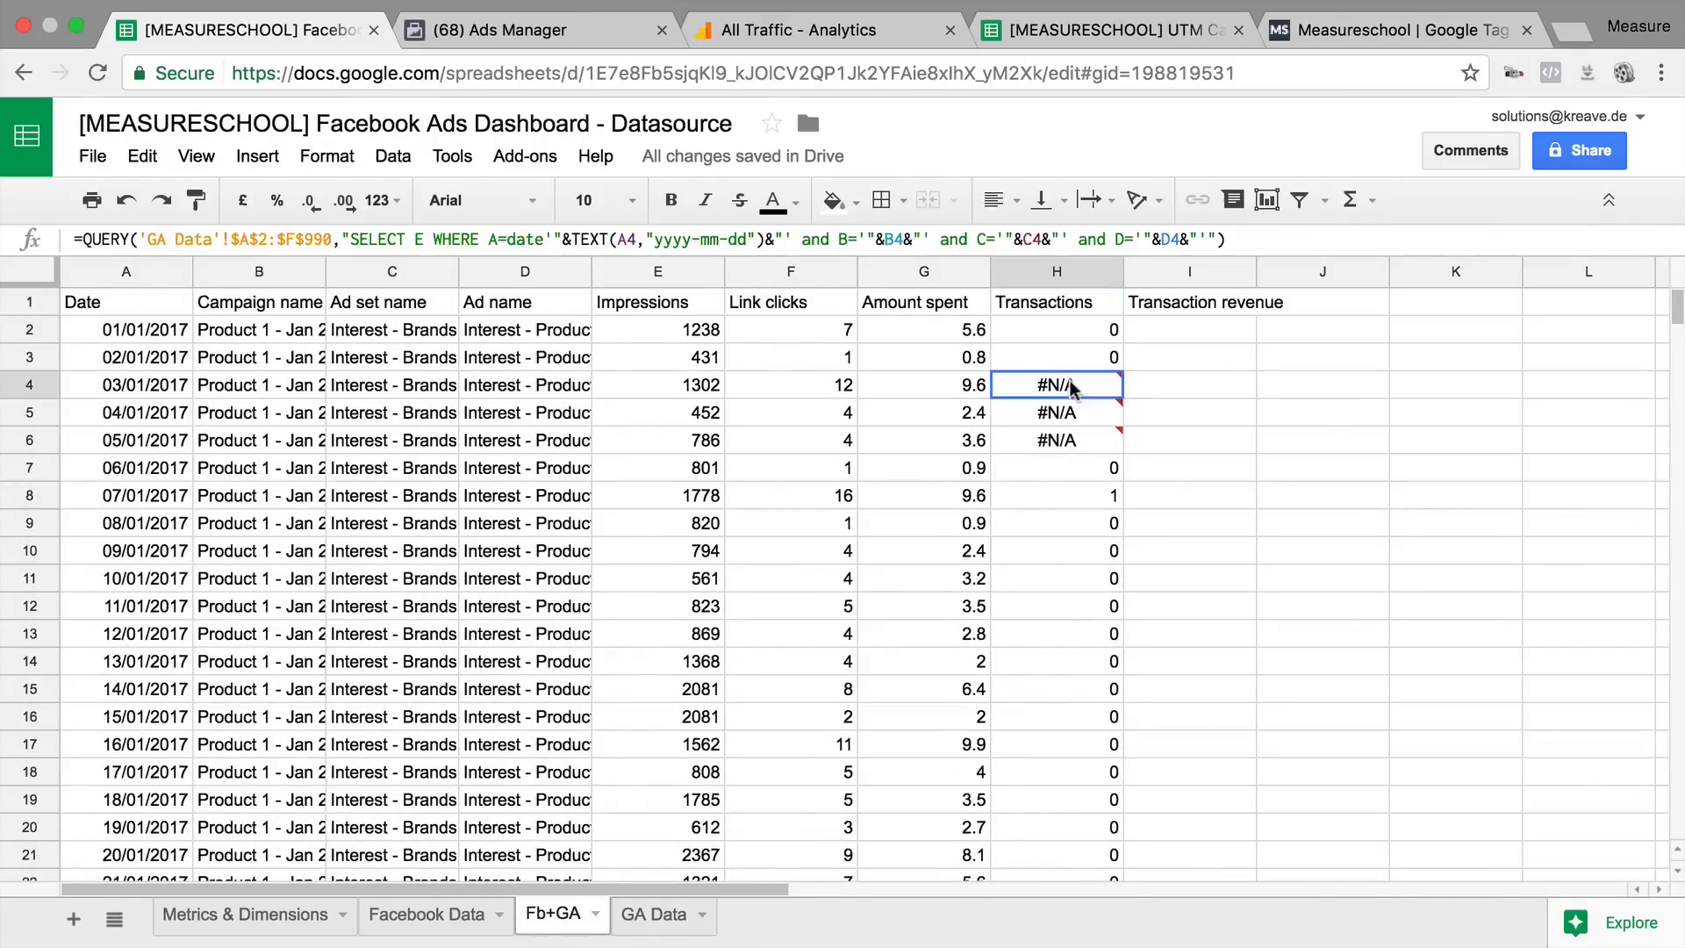
pyautogui.click(1050, 412)
pyautogui.click(1042, 442)
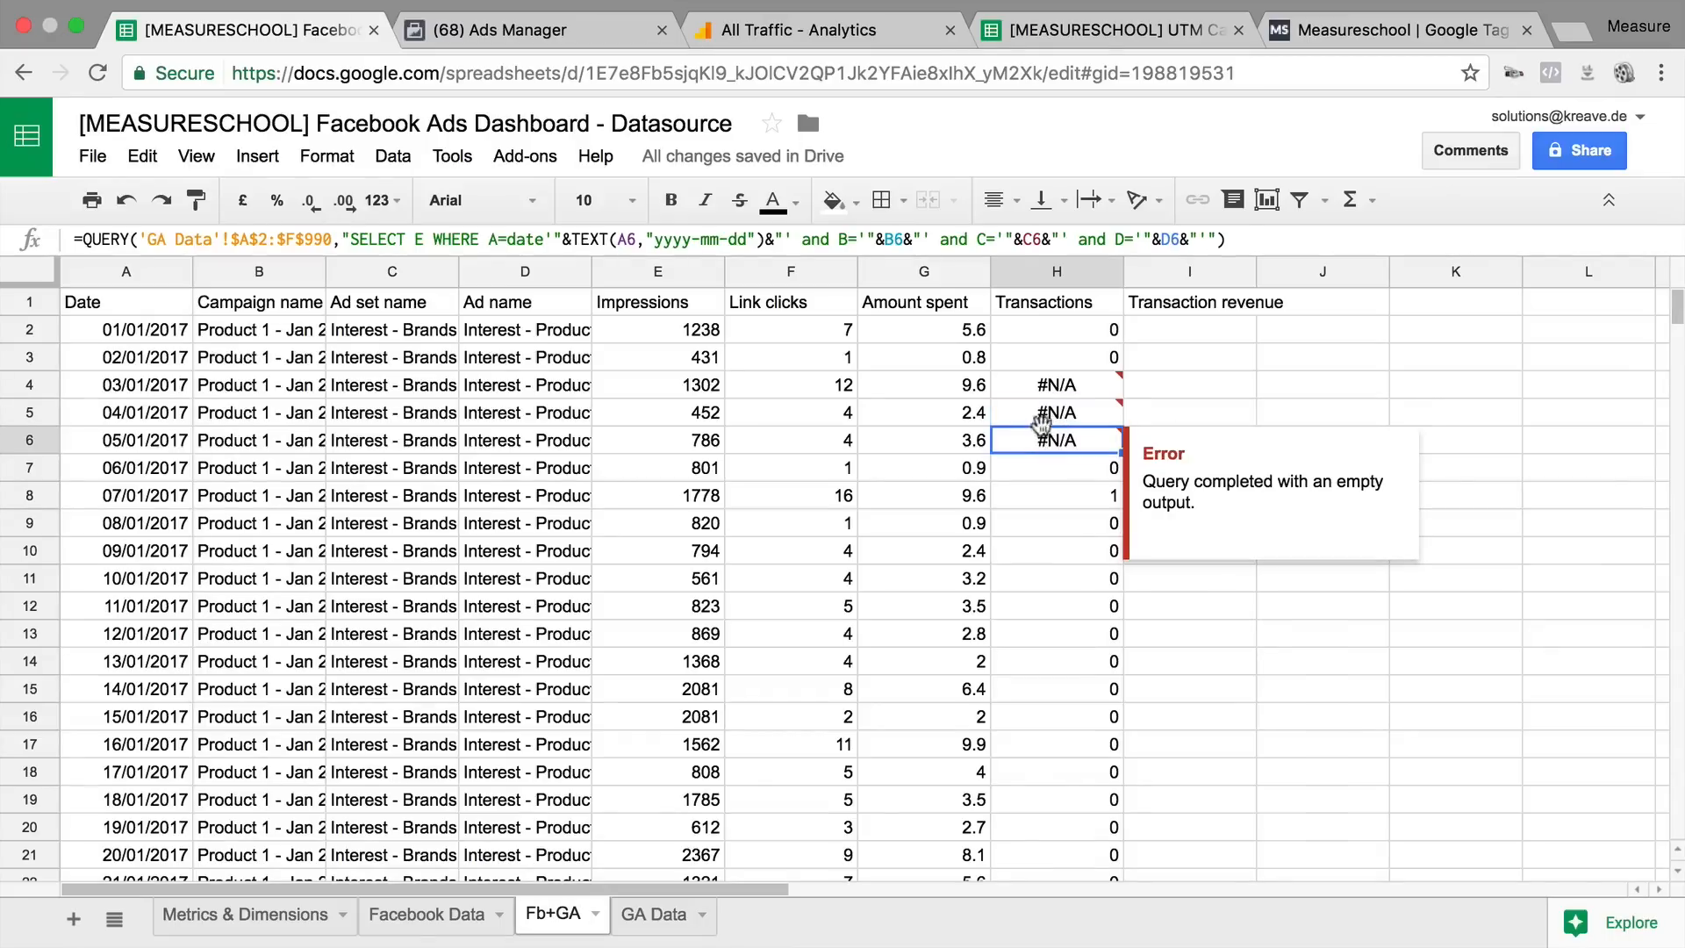
pyautogui.click(1057, 393)
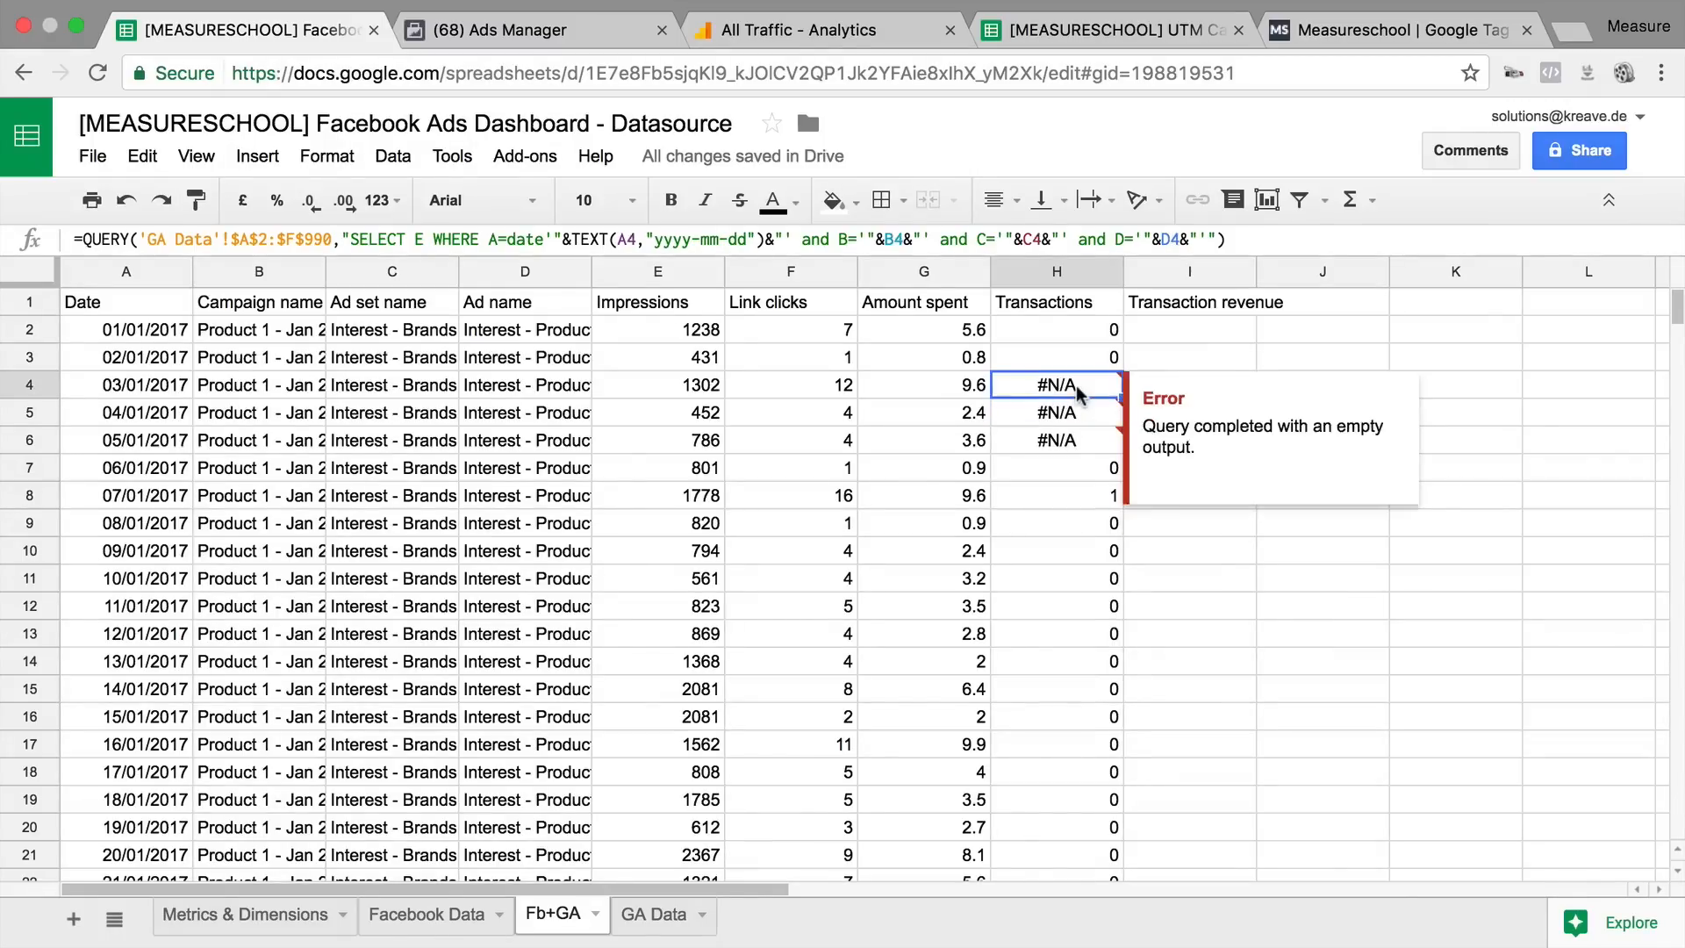
pyautogui.click(654, 915)
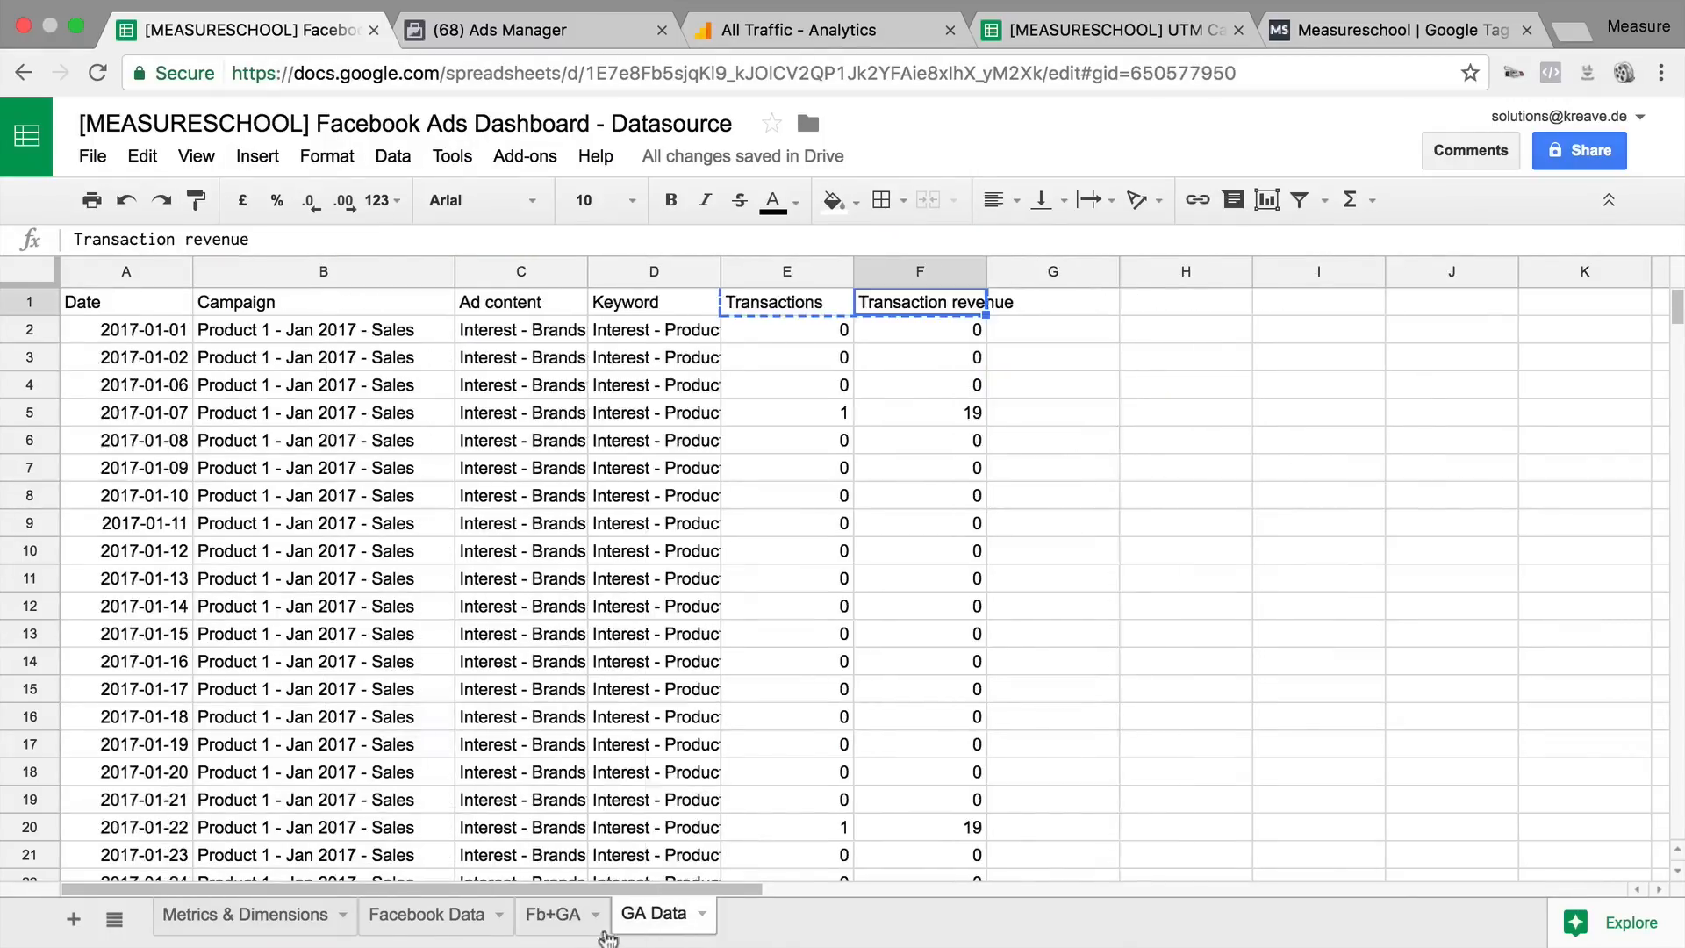
pyautogui.click(553, 915)
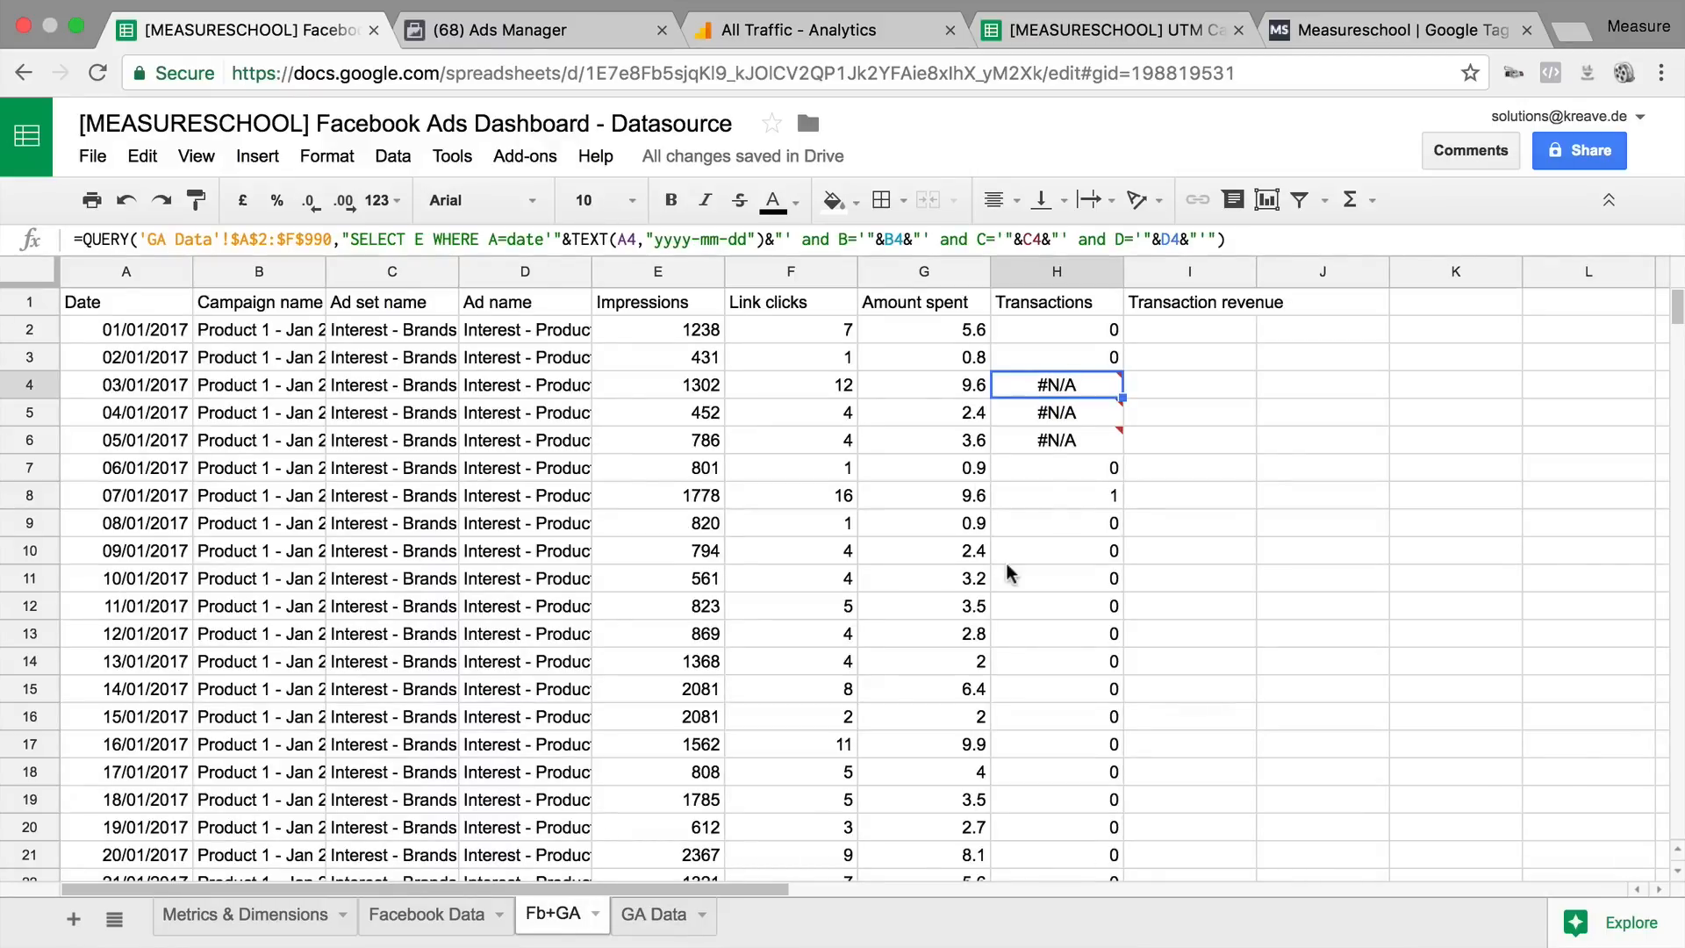
# Step: Wrap the QUERY formula in cell H4 in IFERROR with 0 as the fallback value
pyautogui.click(79, 238)
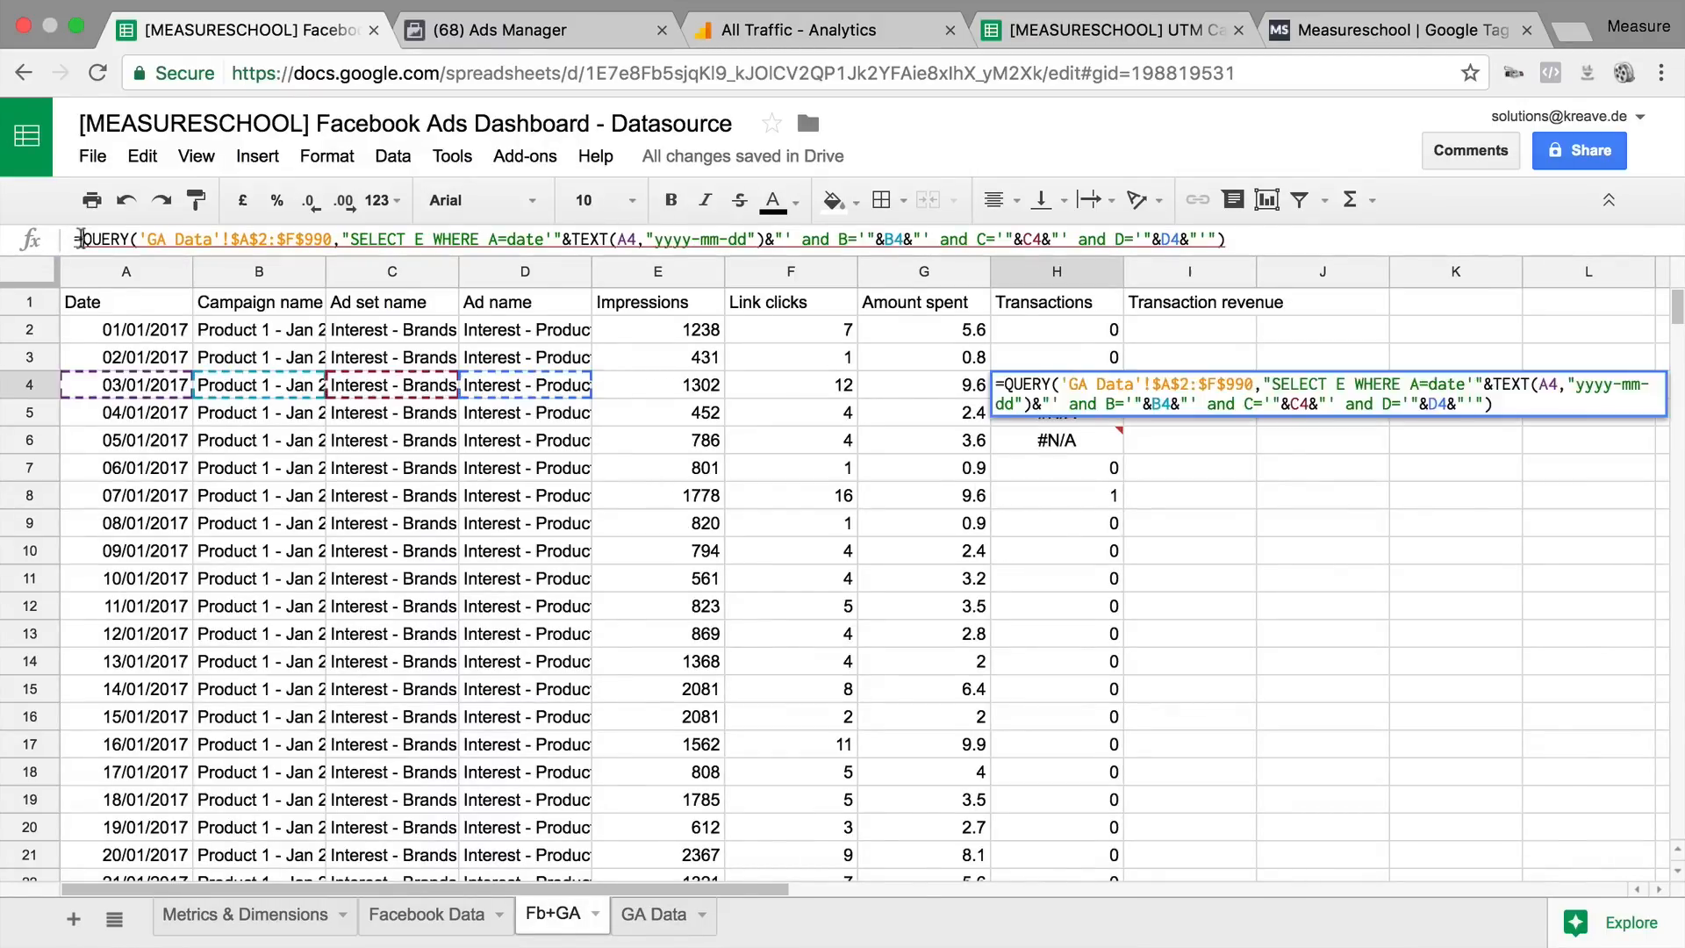
pyautogui.write('if')
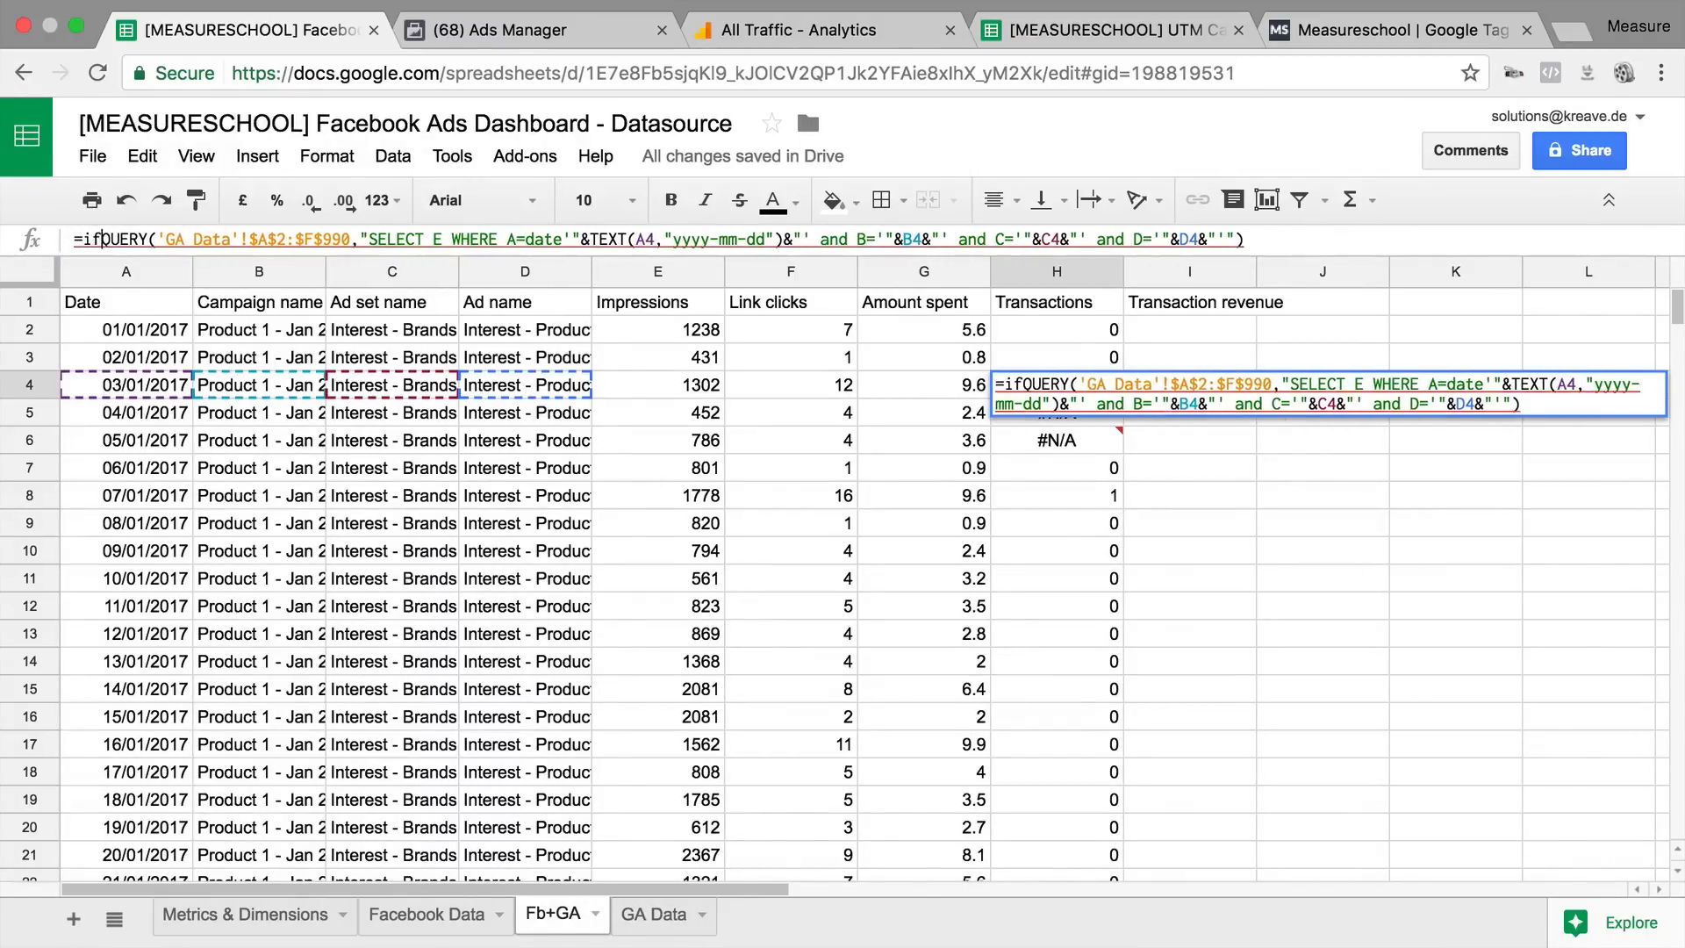
pyautogui.write('error')
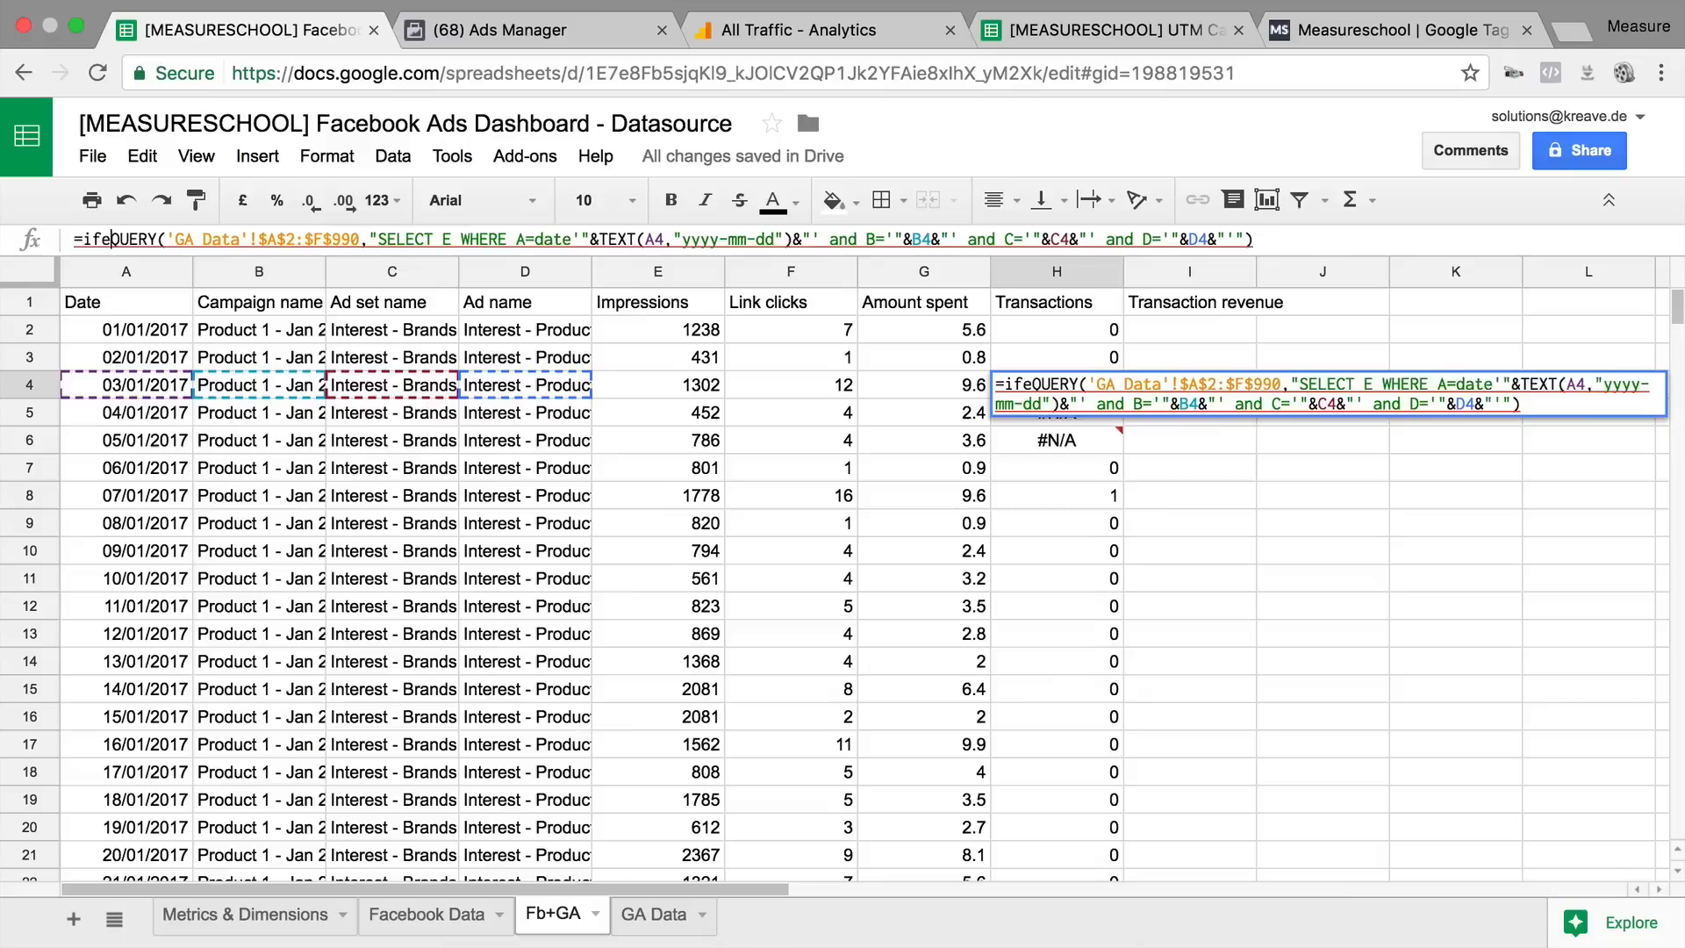
pyautogui.write('(')
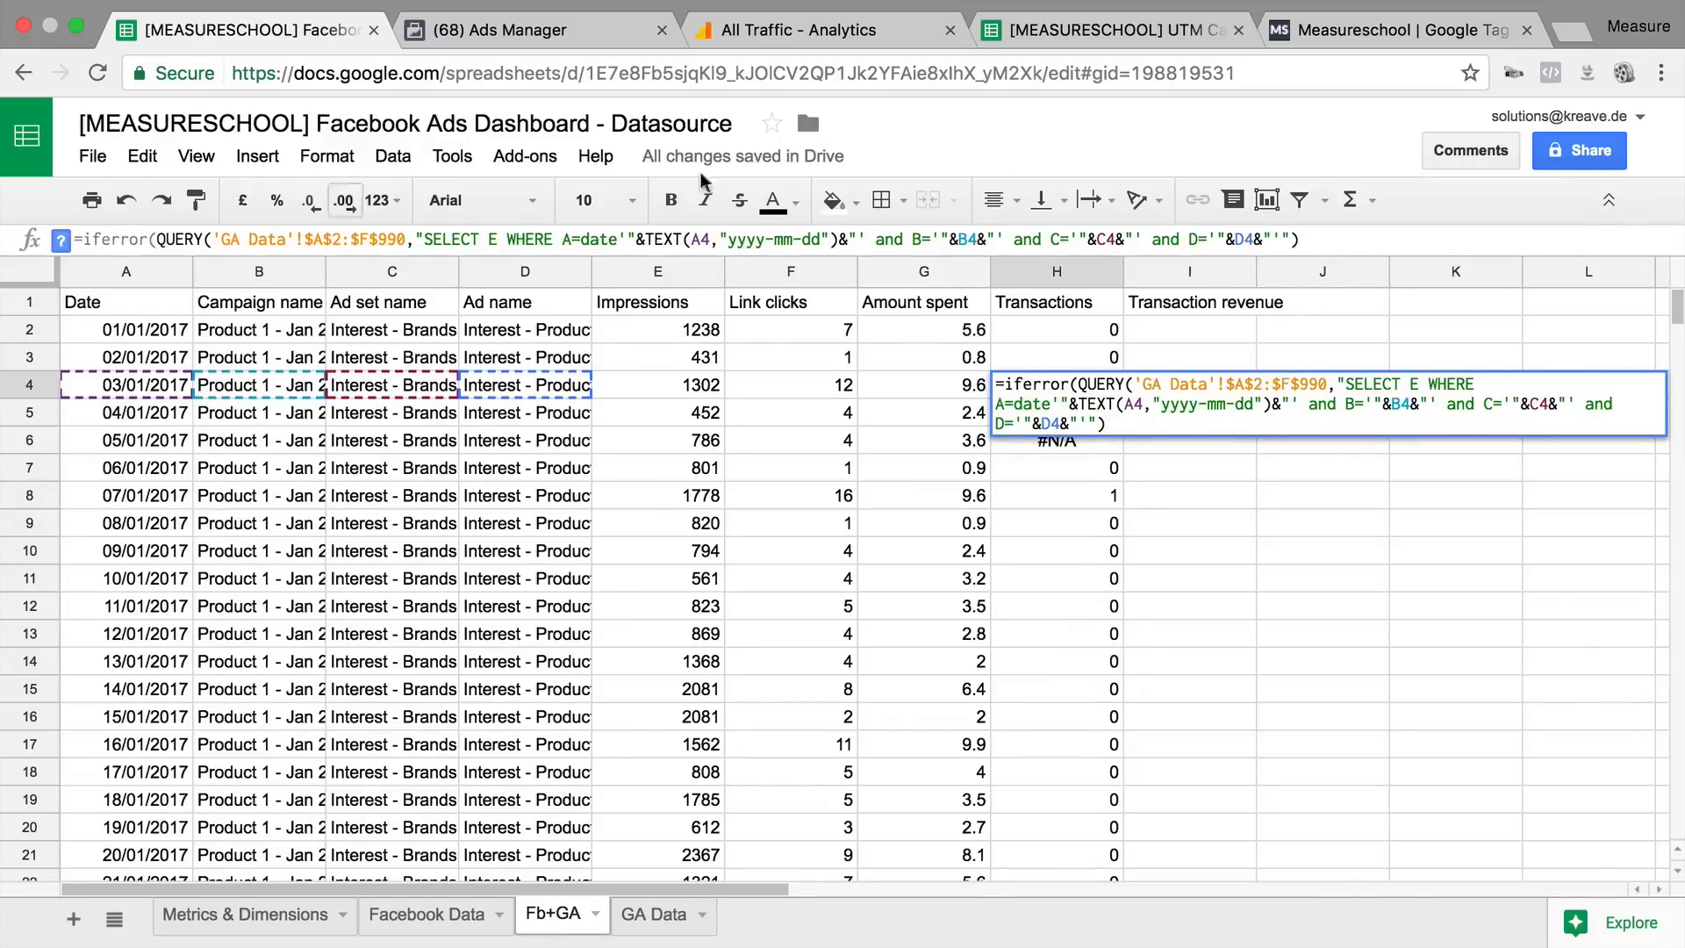
pyautogui.click(1322, 236)
pyautogui.write(',0)')
pyautogui.press('Return')
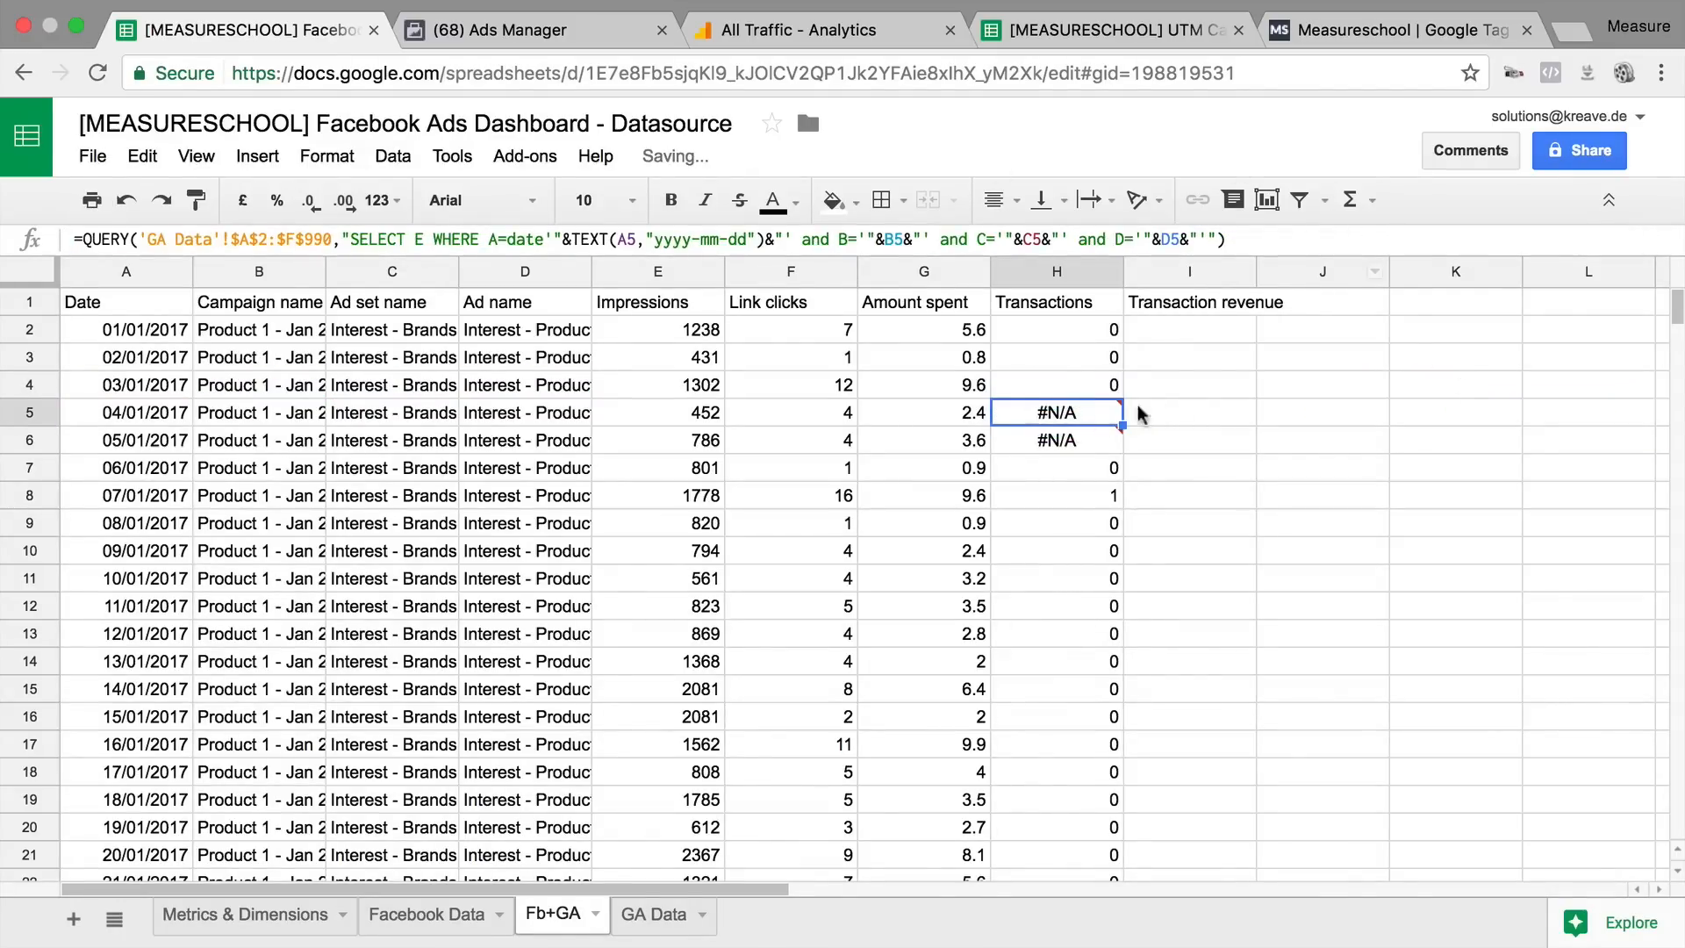
# Step: Fill the IFERROR formula from H4 down to H6 and look over the Transactions column
pyautogui.click(1107, 386)
pyautogui.moveTo(1121, 395); pyautogui.dragTo(1194, 430)
pyautogui.click(1094, 392)
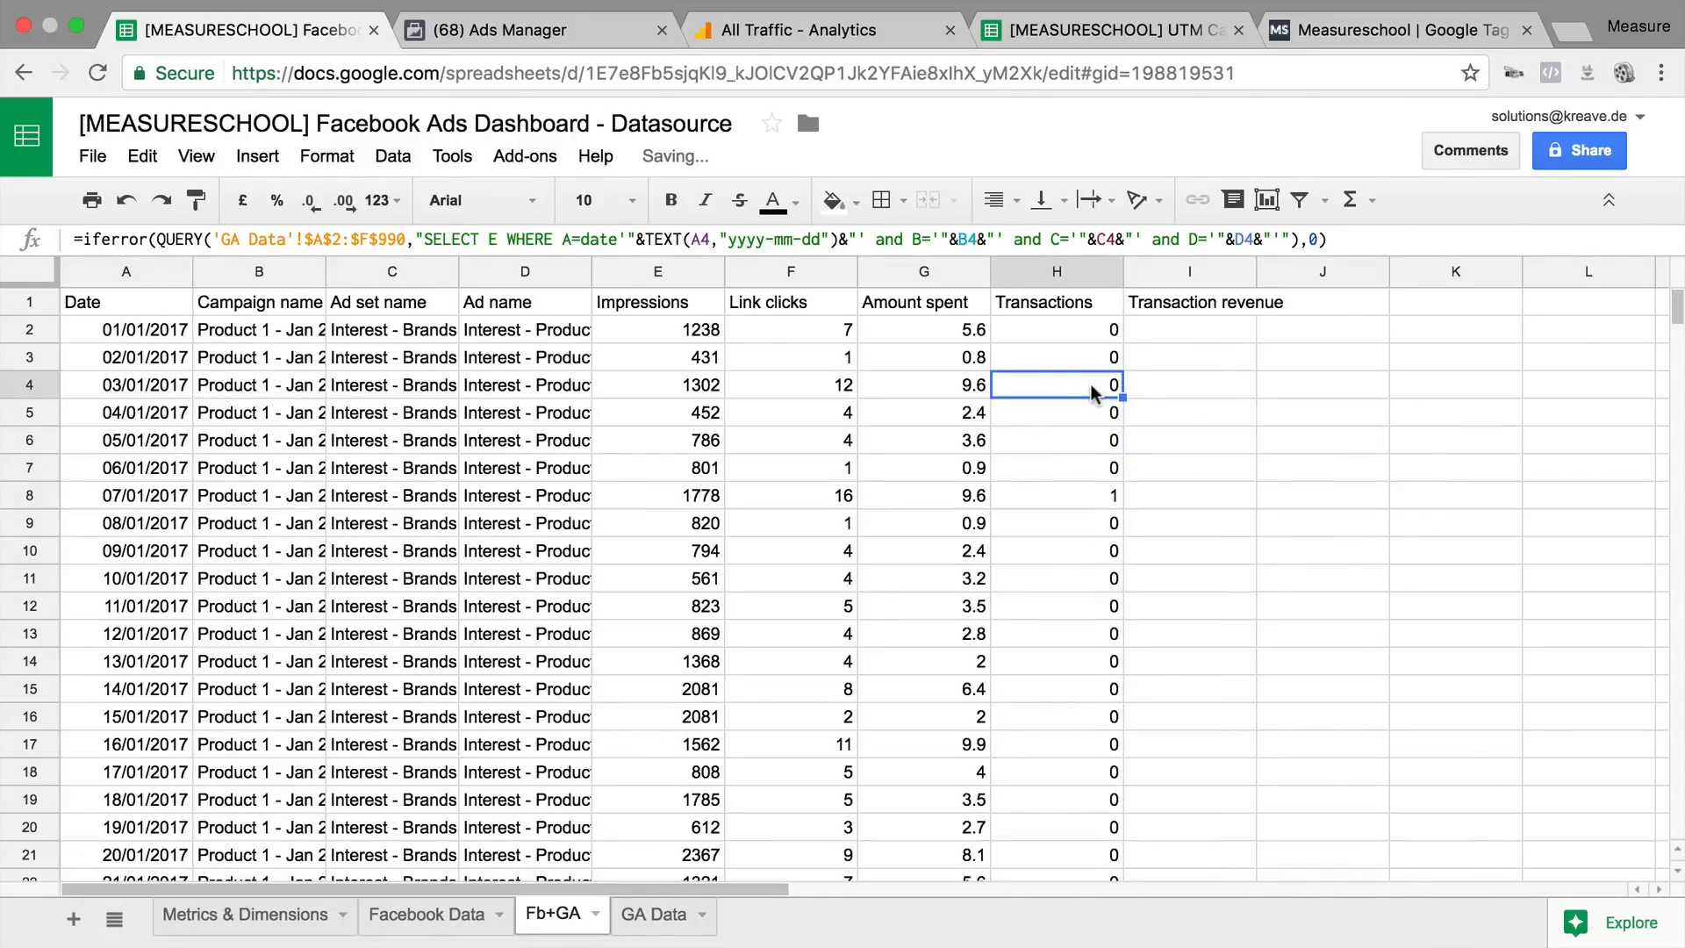
pyautogui.moveTo(1099, 330); pyautogui.dragTo(1101, 851)
pyautogui.click(1237, 560)
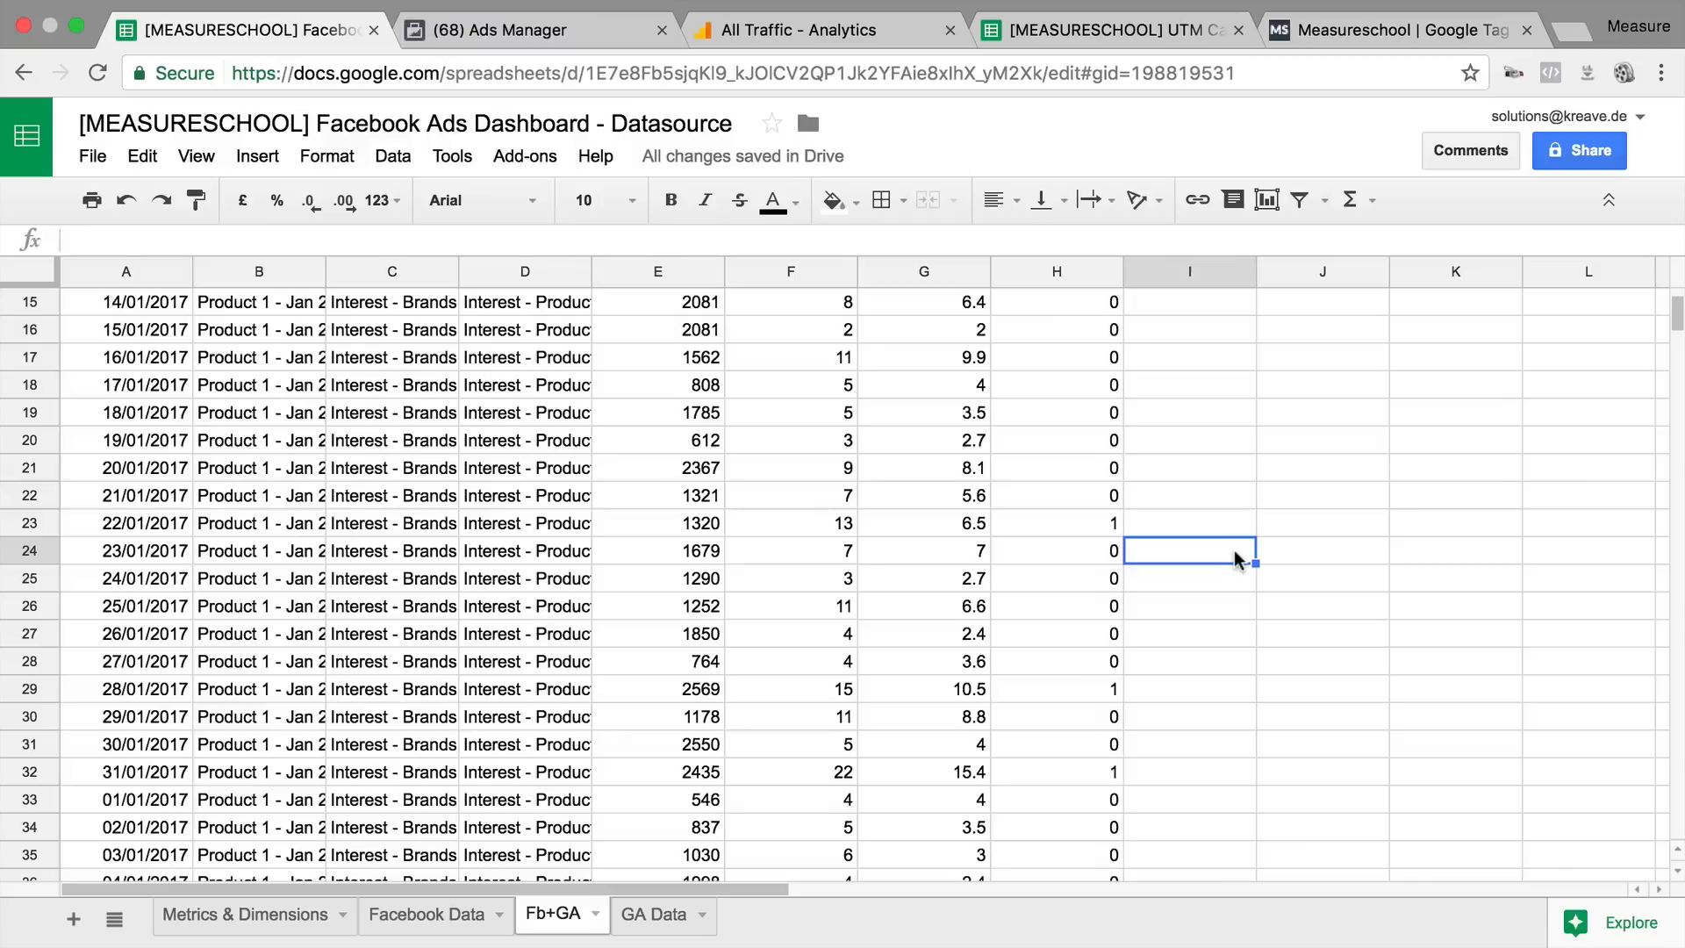
pyautogui.scroll(5, 1233, 550)
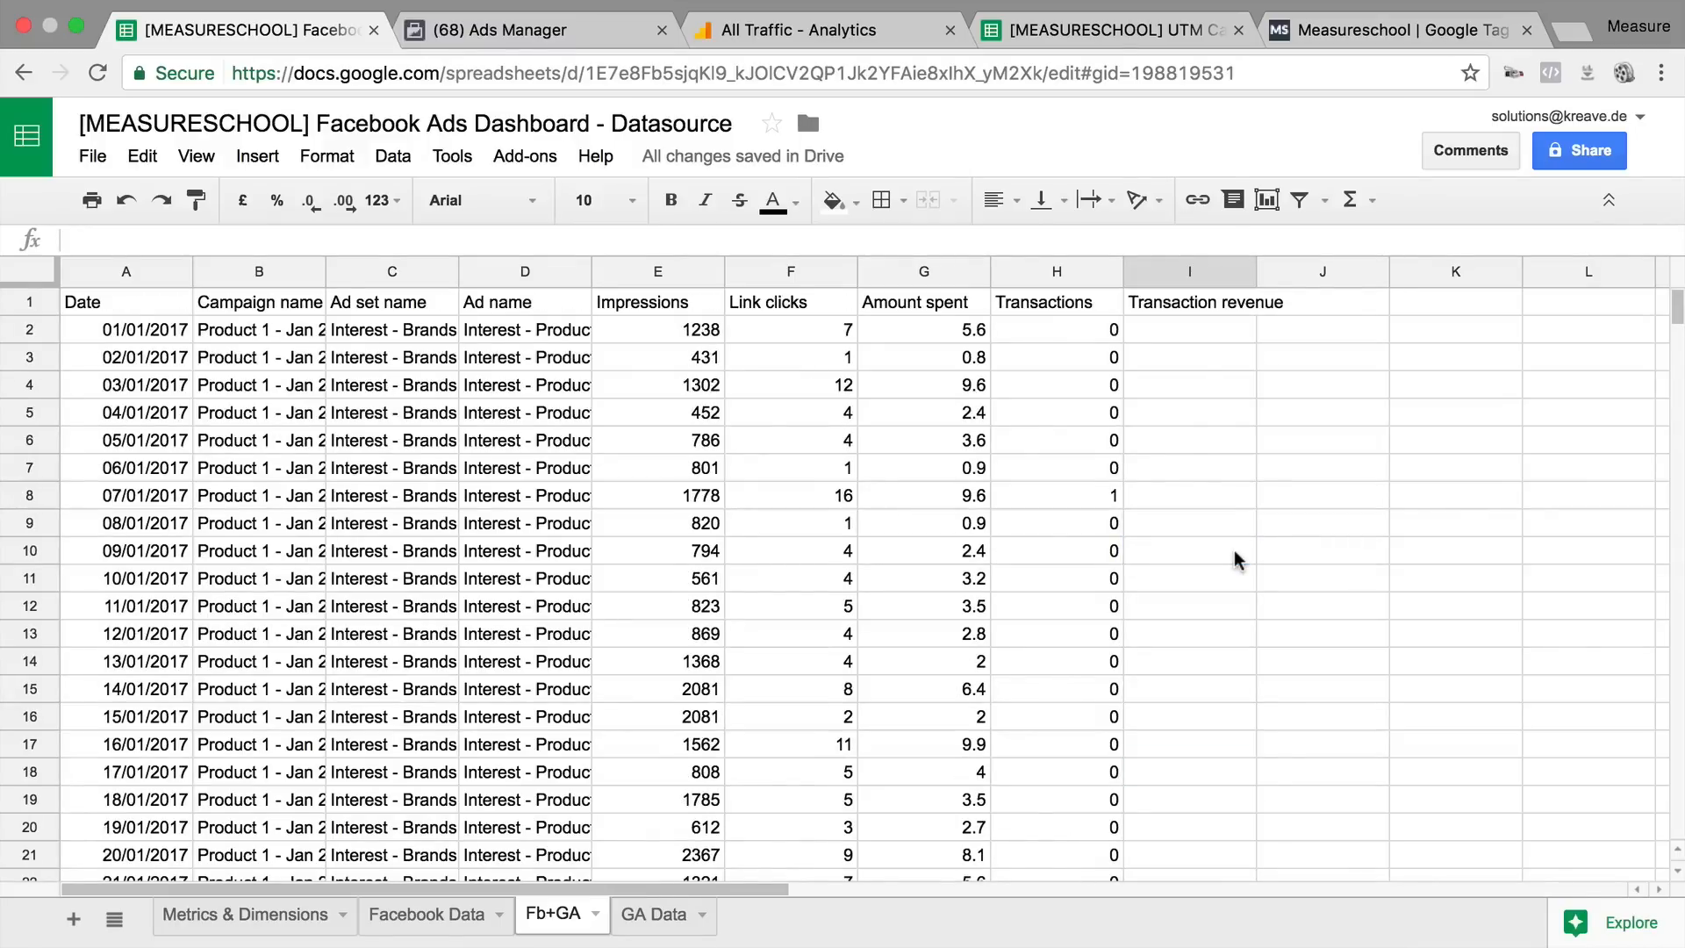
# Step: Copy the H2 formula text into I2 under Transaction revenue and change its query to SELECT F
pyautogui.click(1091, 333)
pyautogui.click(1180, 338)
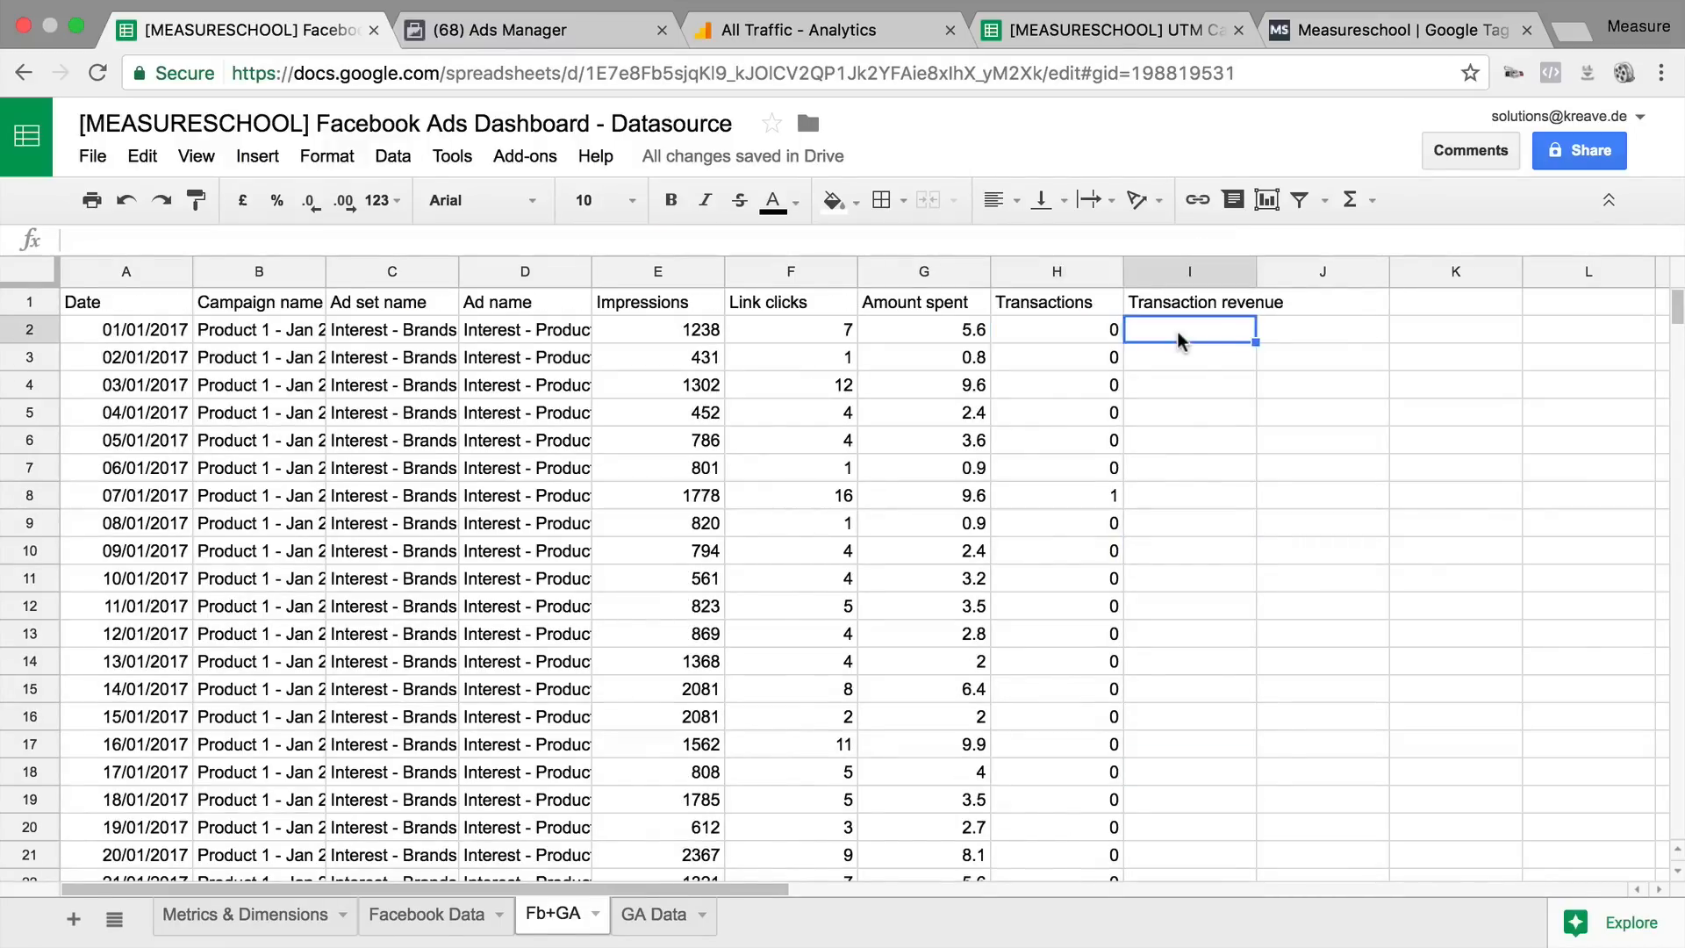
pyautogui.click(1070, 325)
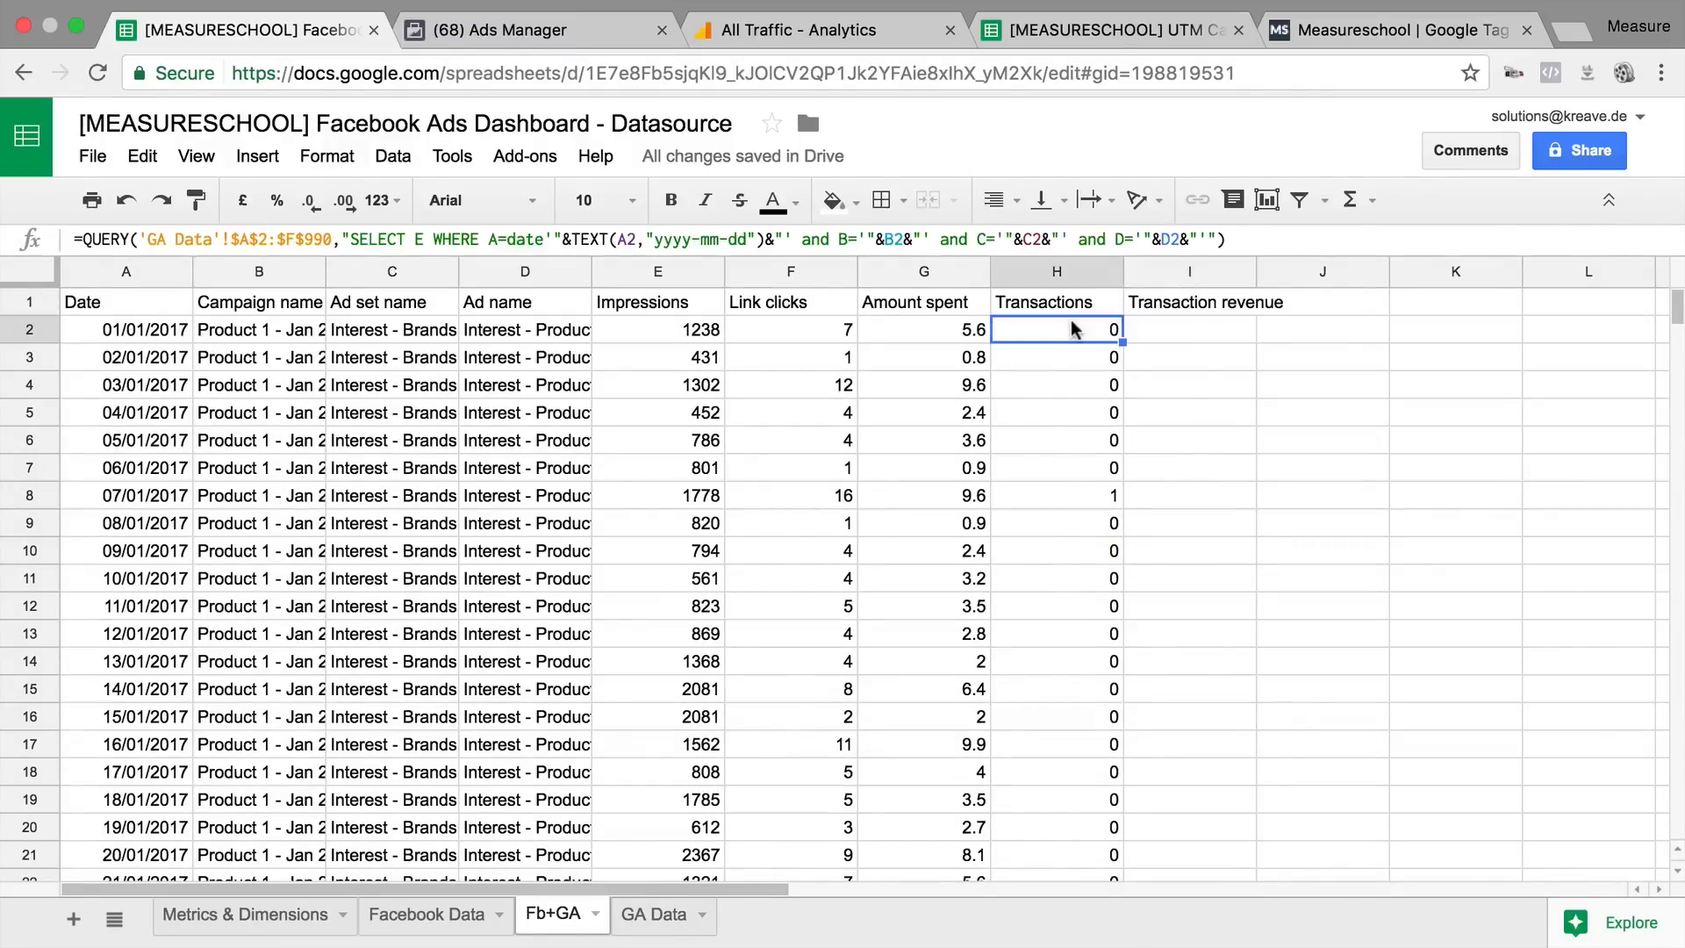
pyautogui.tripleClick(1145, 242)
pyautogui.press('super+c')
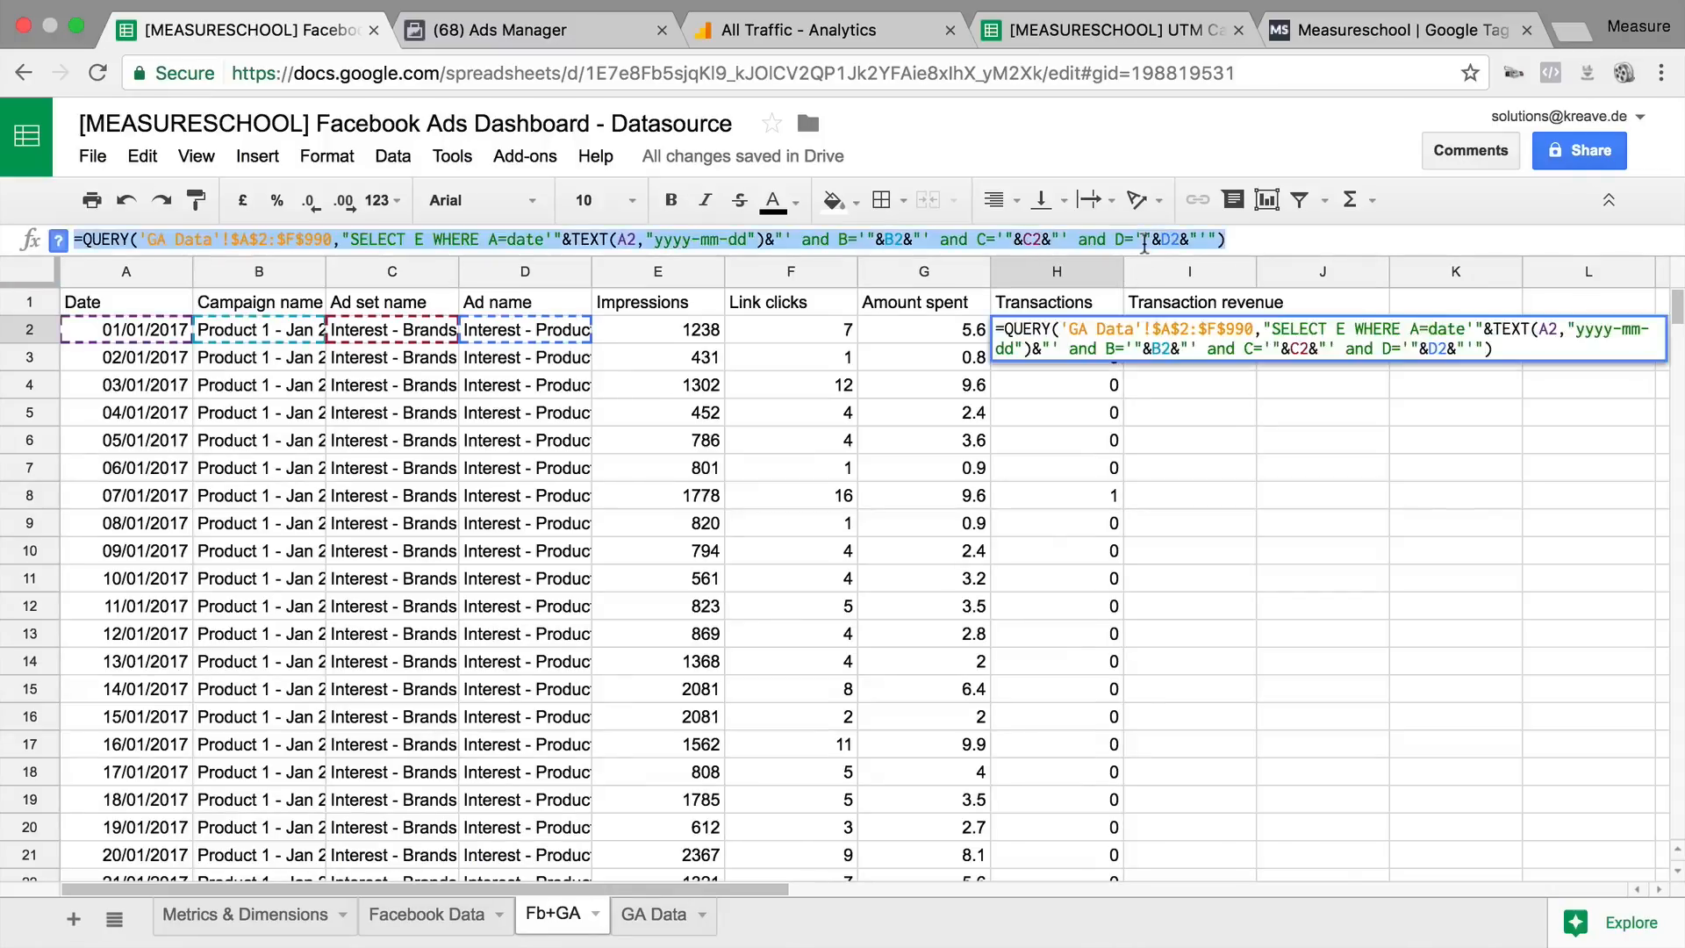
pyautogui.press('Tab')
pyautogui.click(829, 244)
pyautogui.press('super+v')
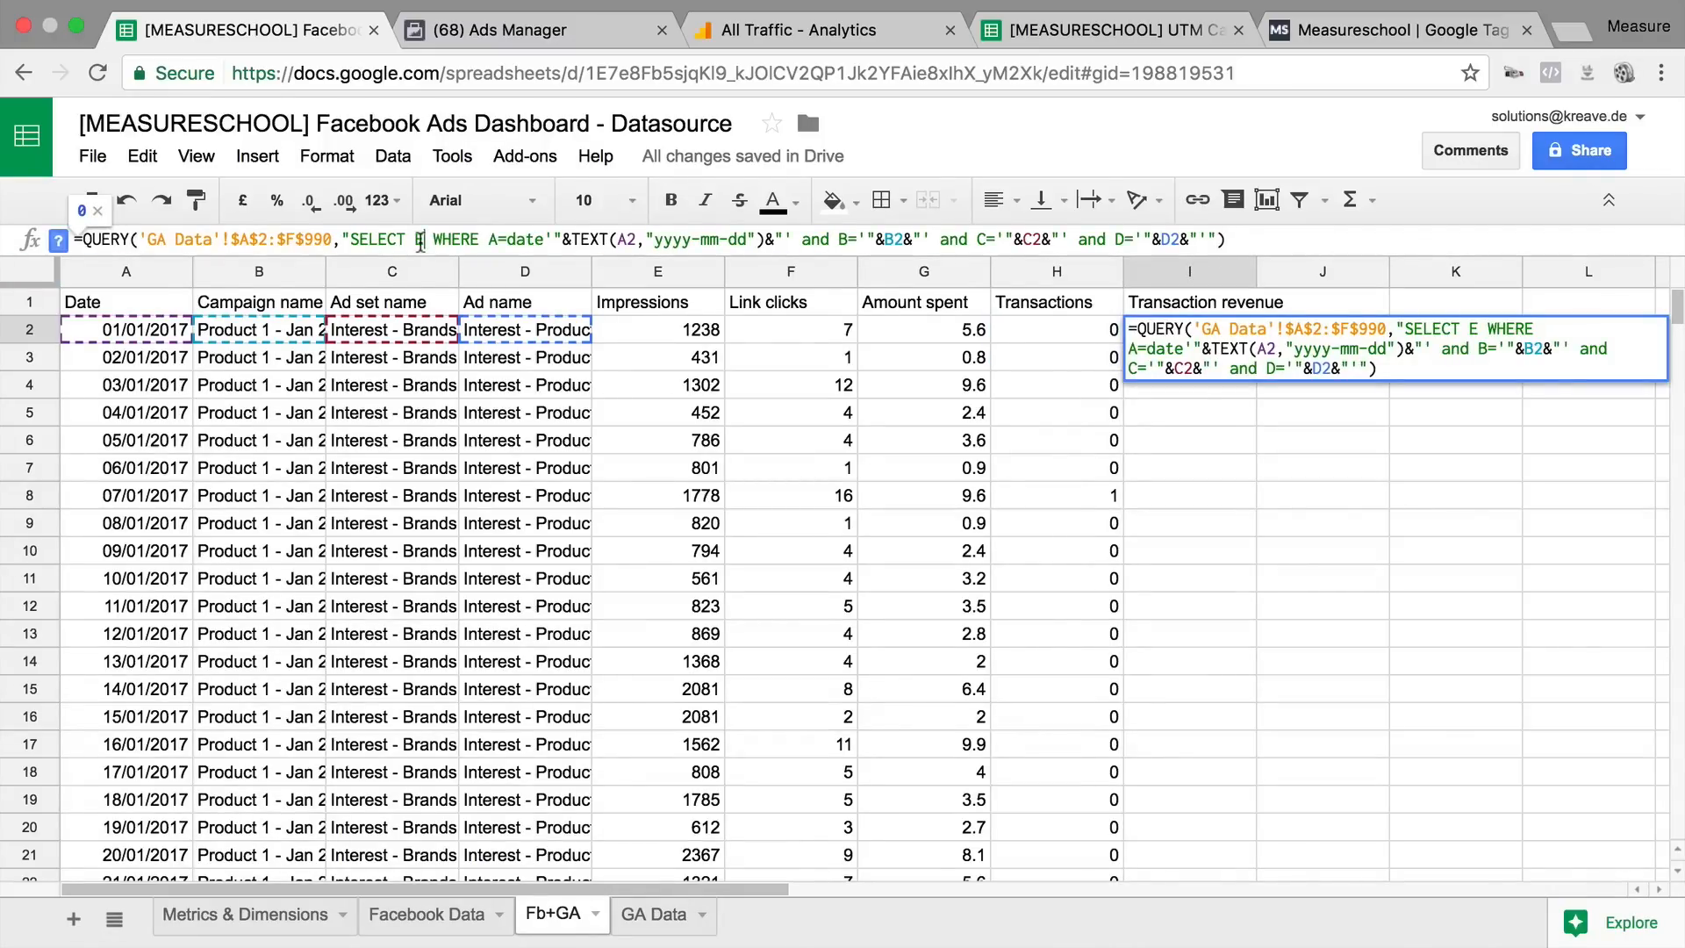
pyautogui.click(423, 242)
pyautogui.press('BackSpace')
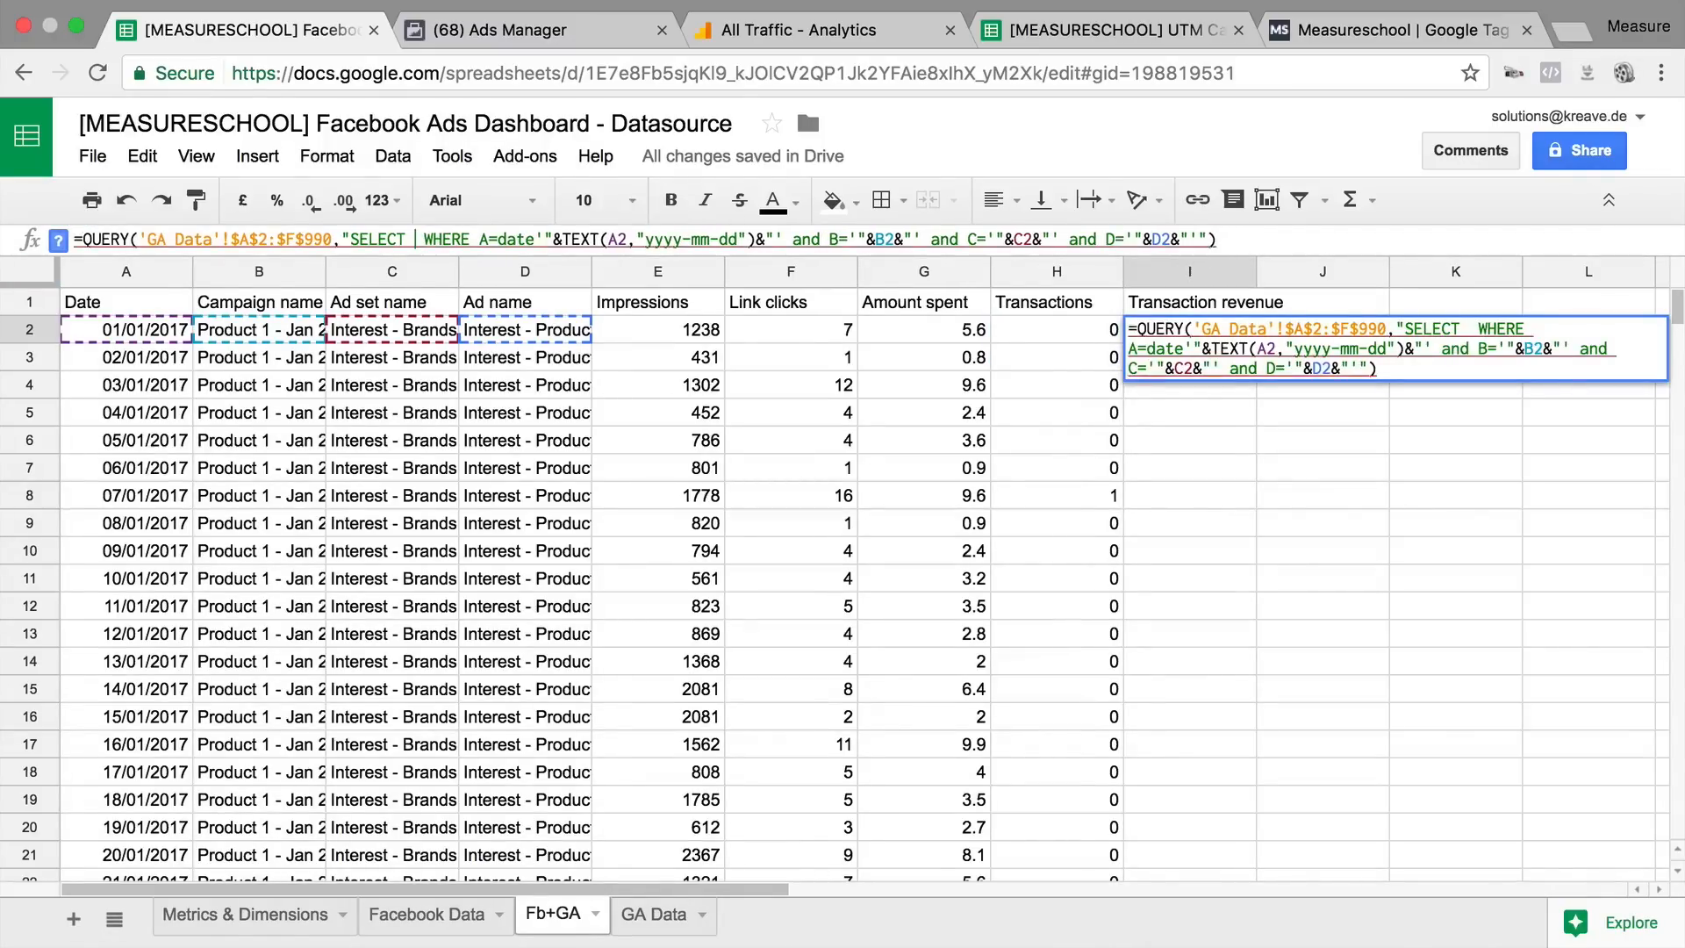
pyautogui.write('F')
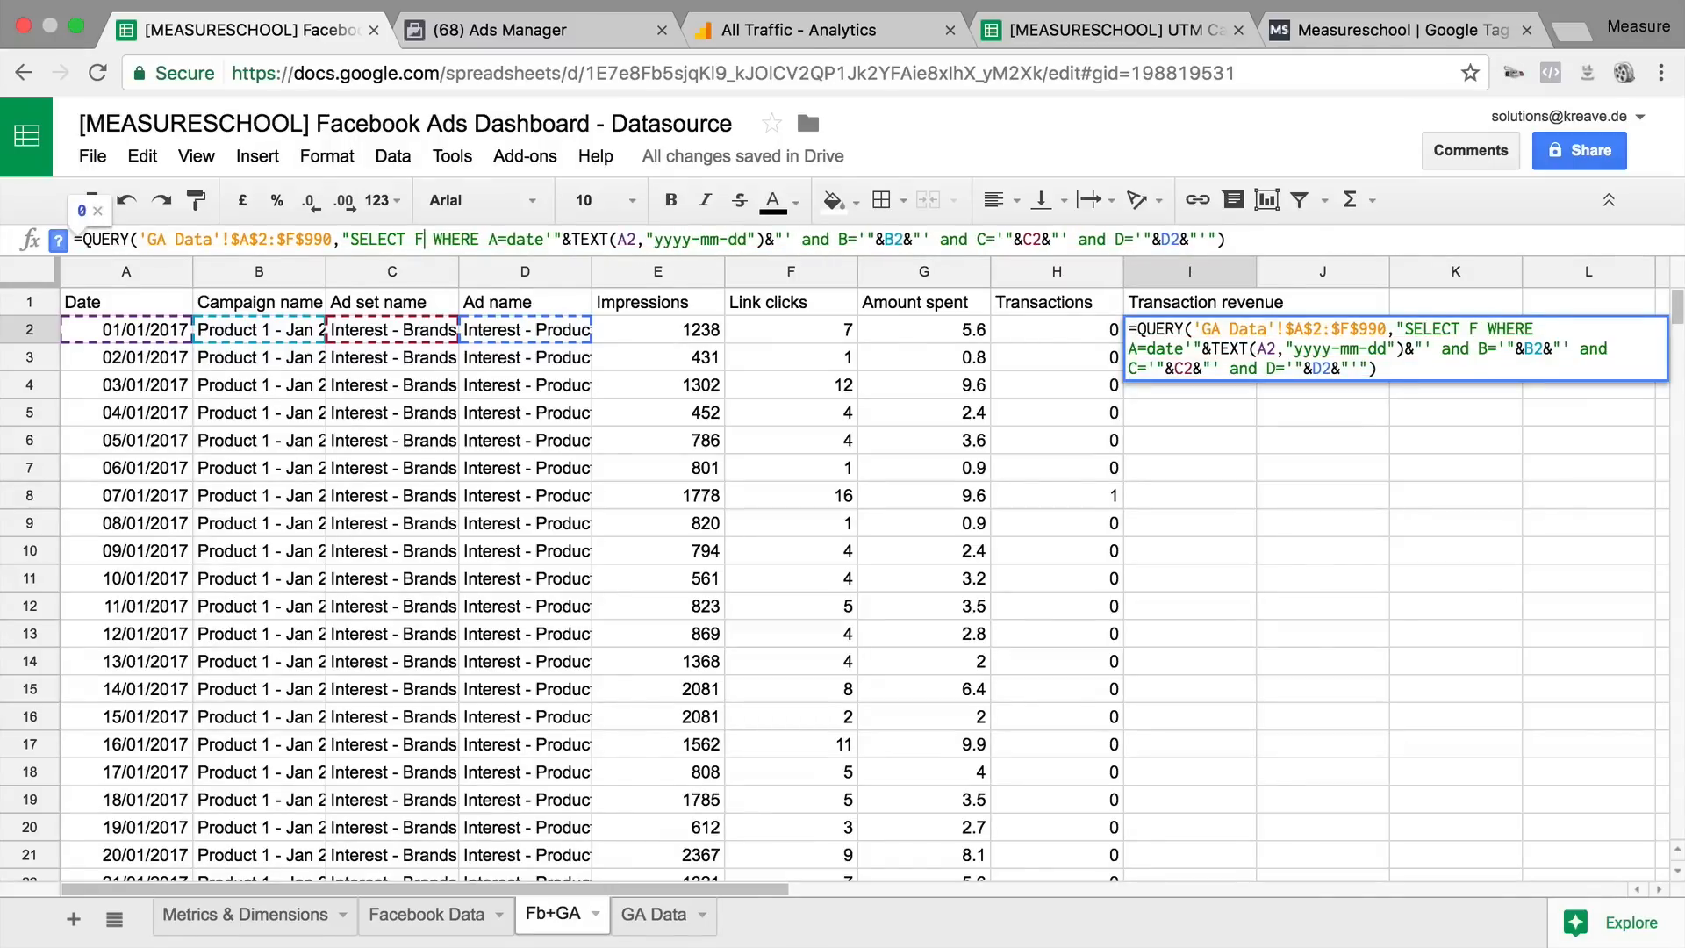
pyautogui.press('Return')
# Step: Wrap the QUERY formula in cell I2 in IFERROR with 0 as the fallback value
pyautogui.click(1233, 331)
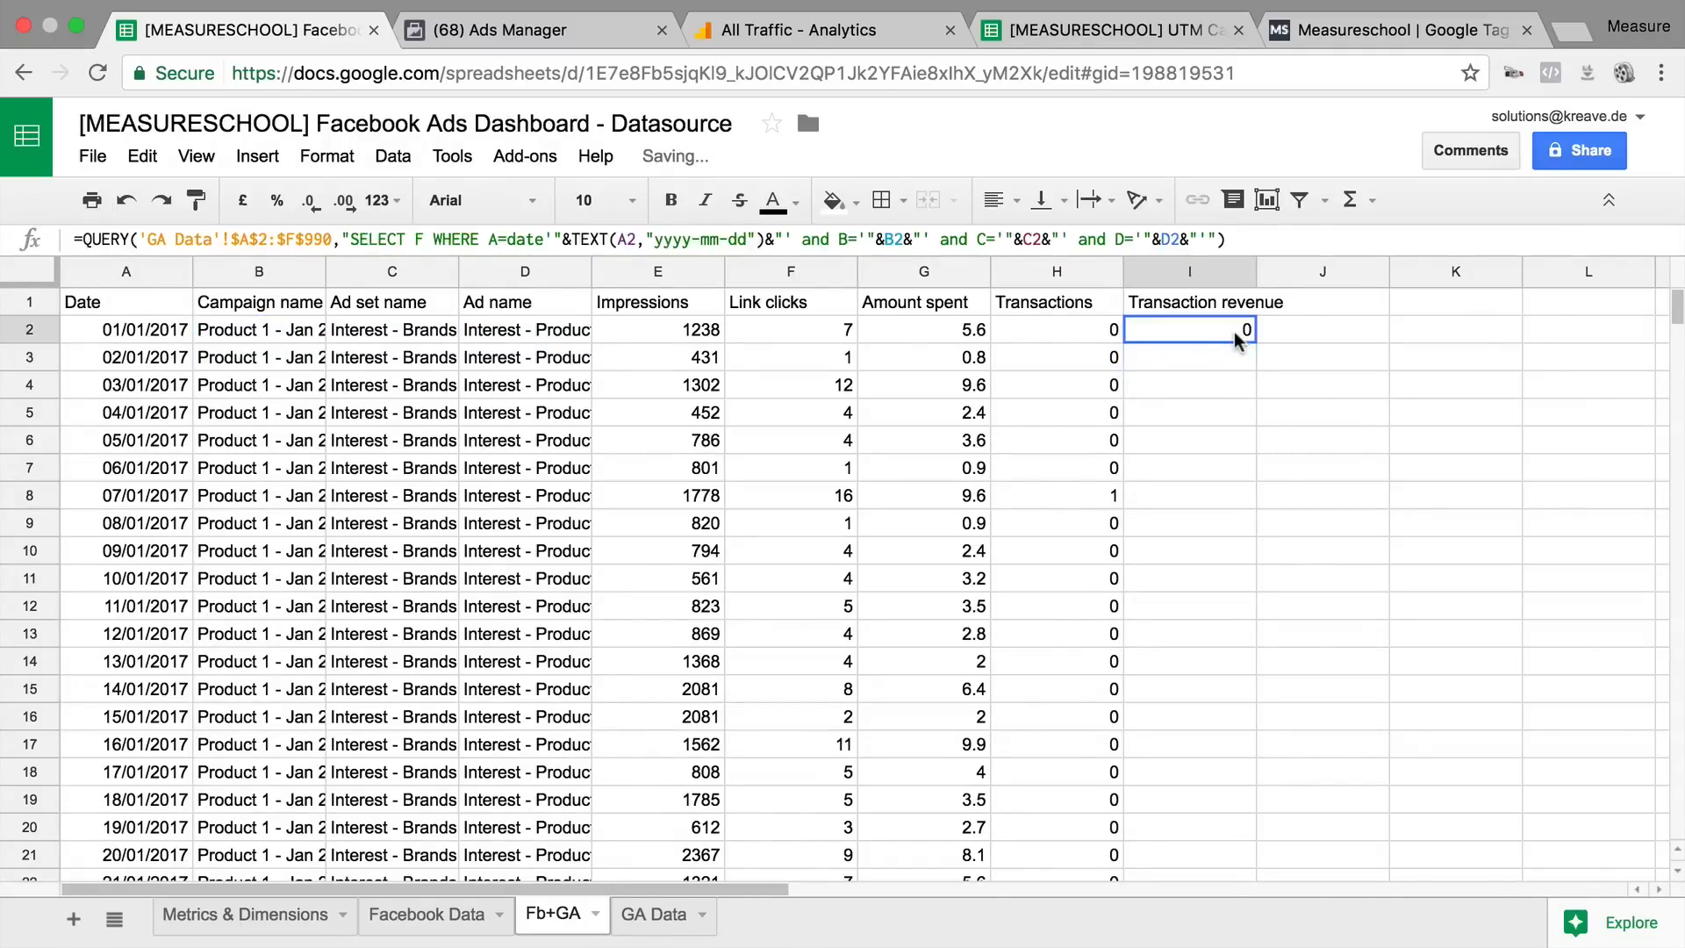
pyautogui.click(84, 240)
pyautogui.write('if')
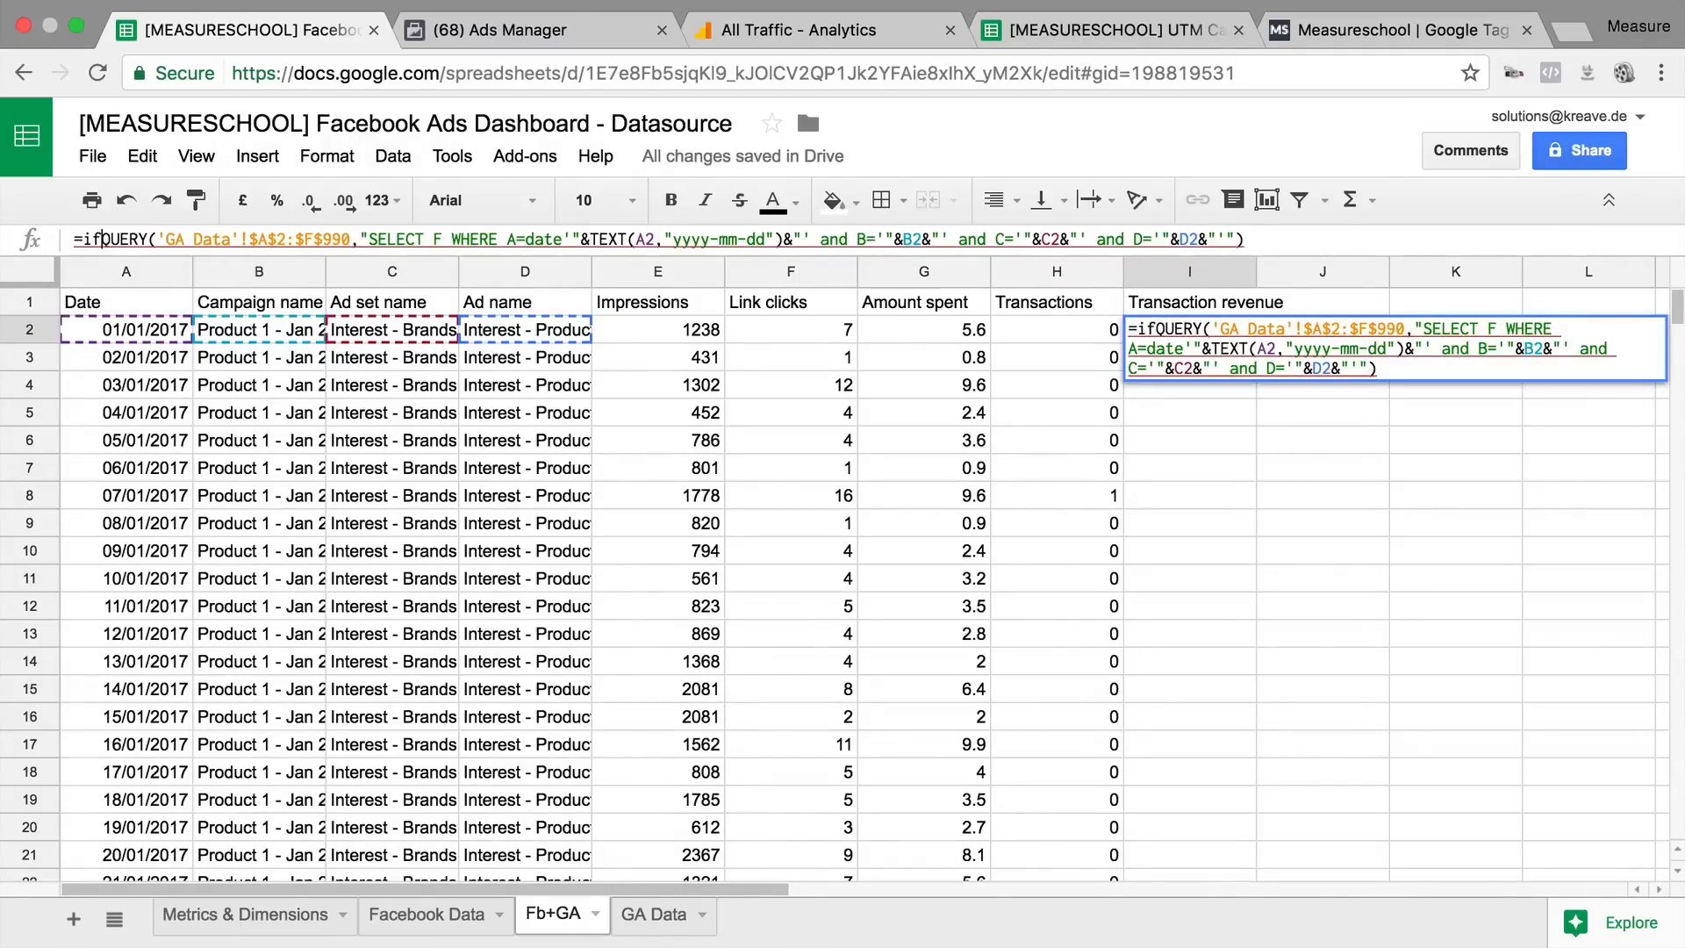
pyautogui.write('error')
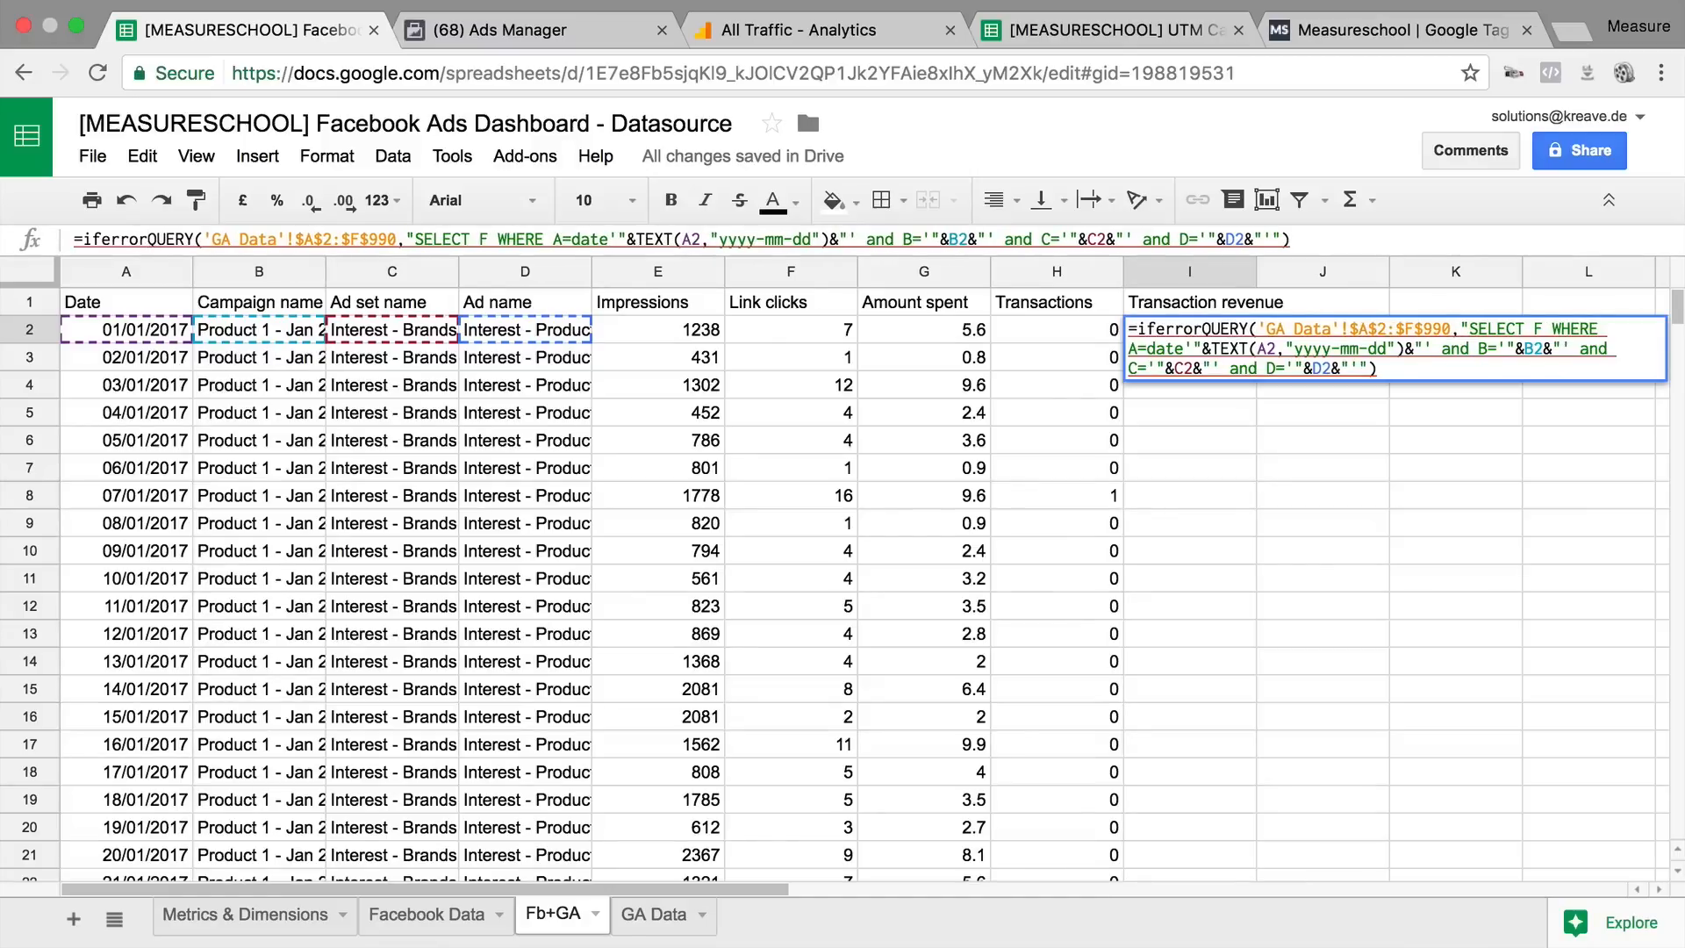
pyautogui.write('(')
pyautogui.press('End')
pyautogui.write(',0')
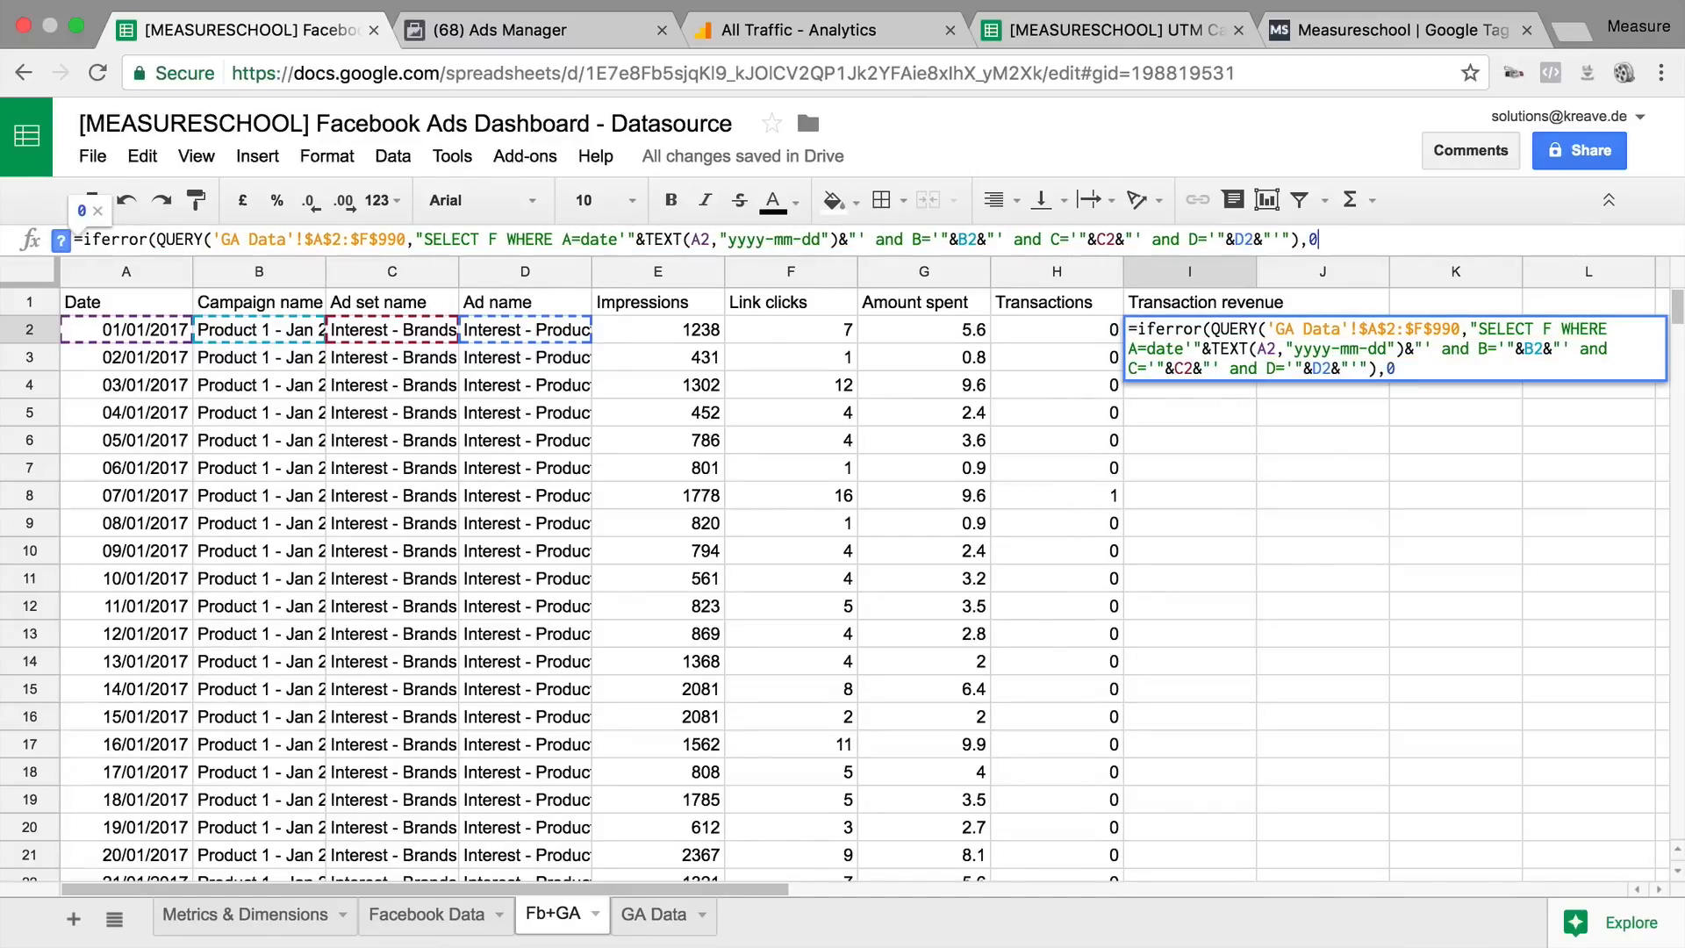
pyautogui.press('Return')
# Step: Fill the IFERROR formula from I2 down the whole Transaction revenue column
pyautogui.click(1207, 327)
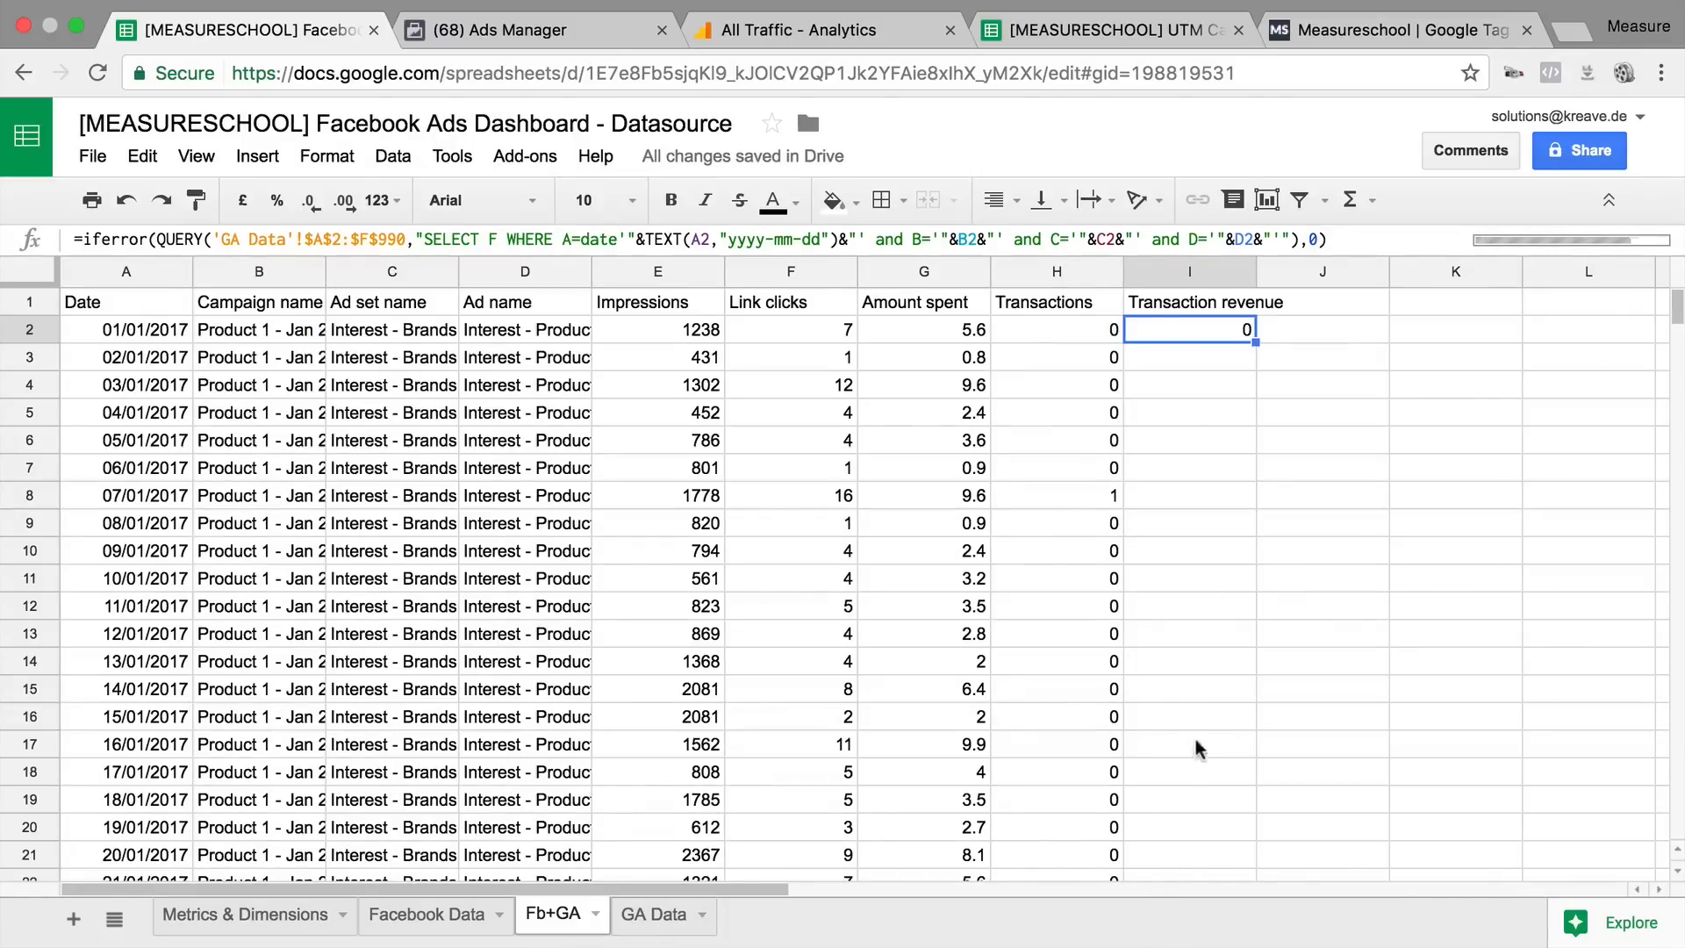
pyautogui.click(1409, 480)
pyautogui.click(1195, 395)
# Step: Examine the Transaction revenue values against the Transactions column through to the end of the sheet, then return to the first rows
pyautogui.scroll(-3, 1178, 474)
pyautogui.scroll(-5, 1180, 478)
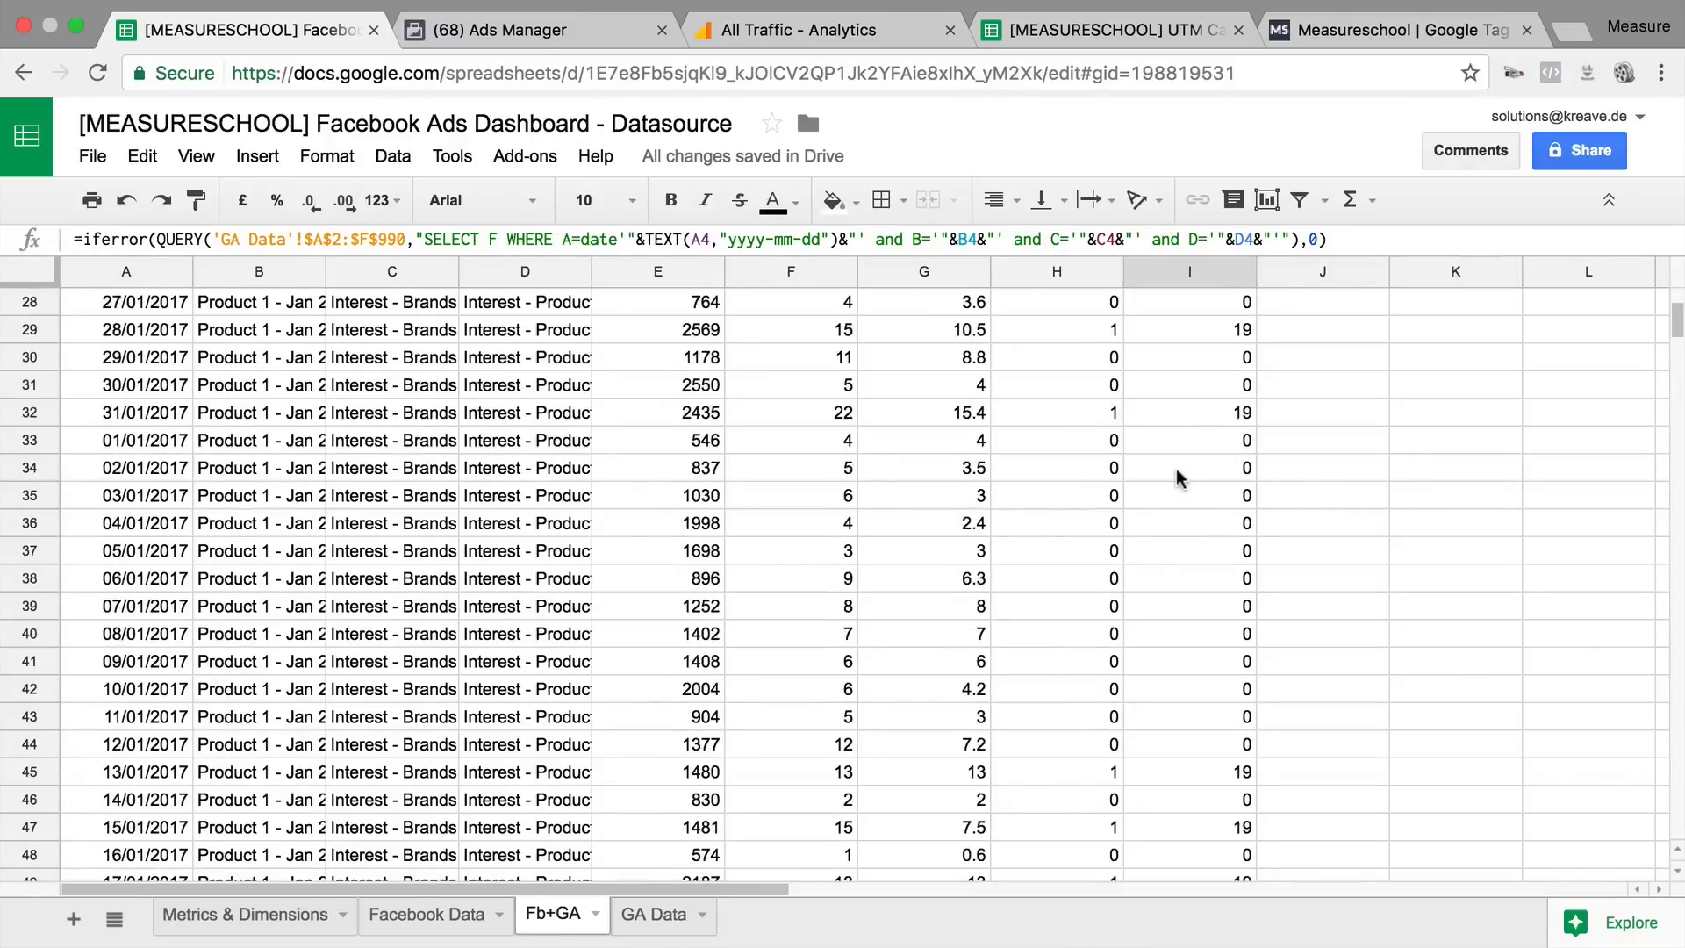
pyautogui.click(1081, 419)
pyautogui.click(1141, 419)
pyautogui.scroll(-3, 1137, 607)
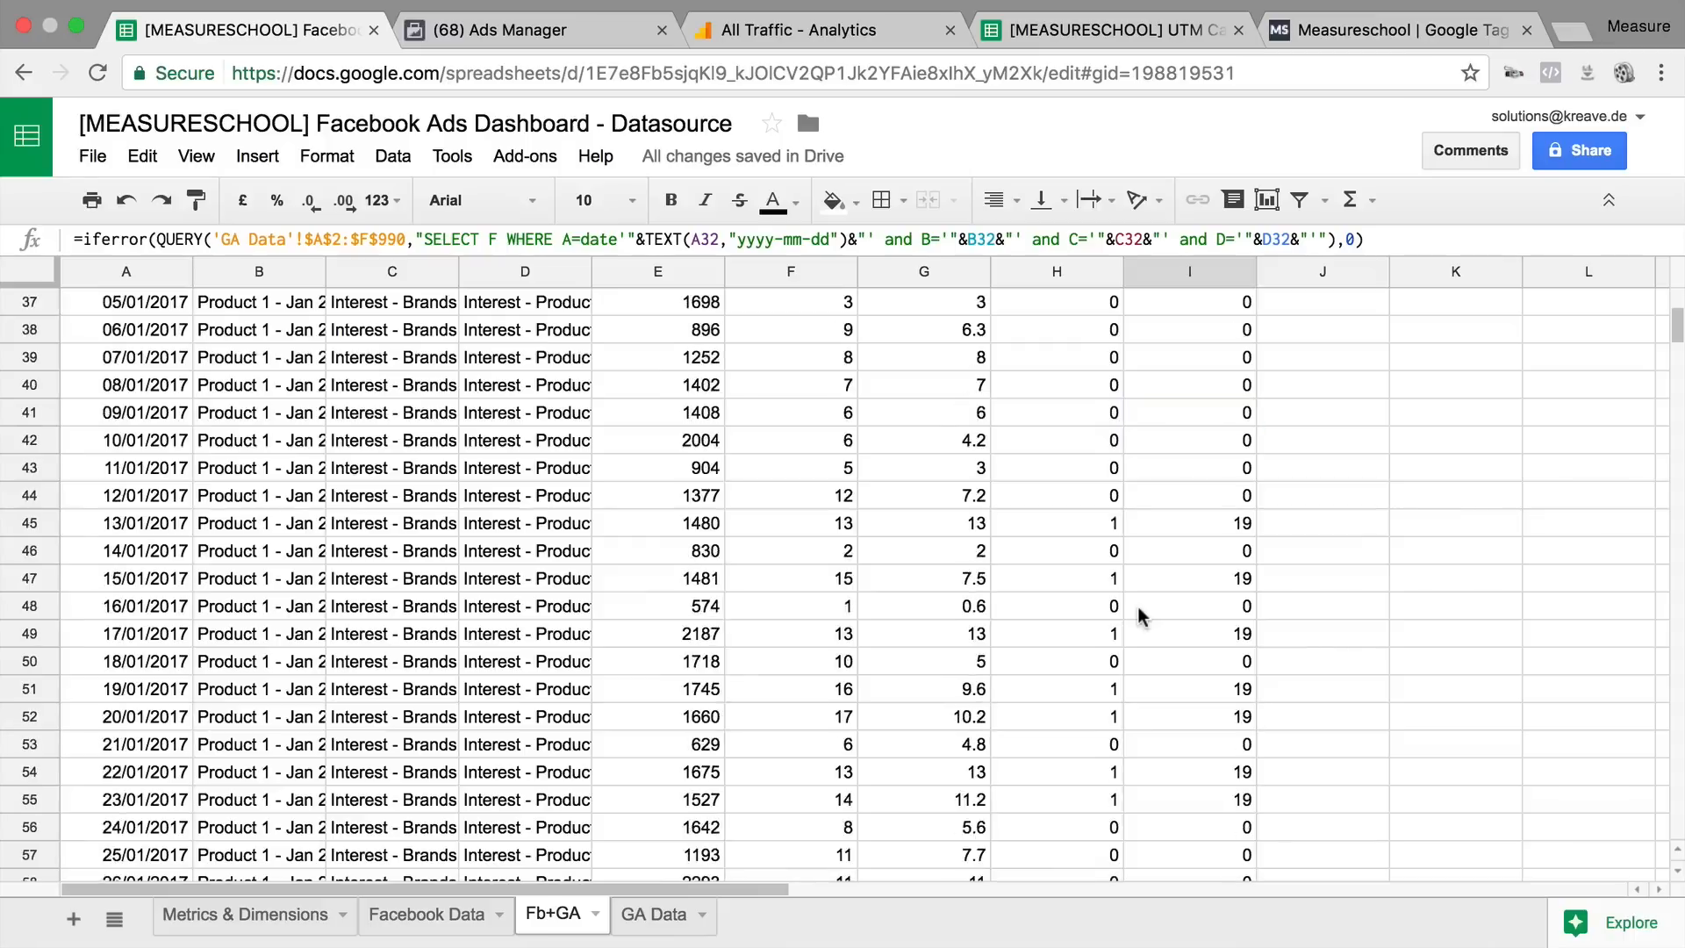
pyautogui.click(1130, 636)
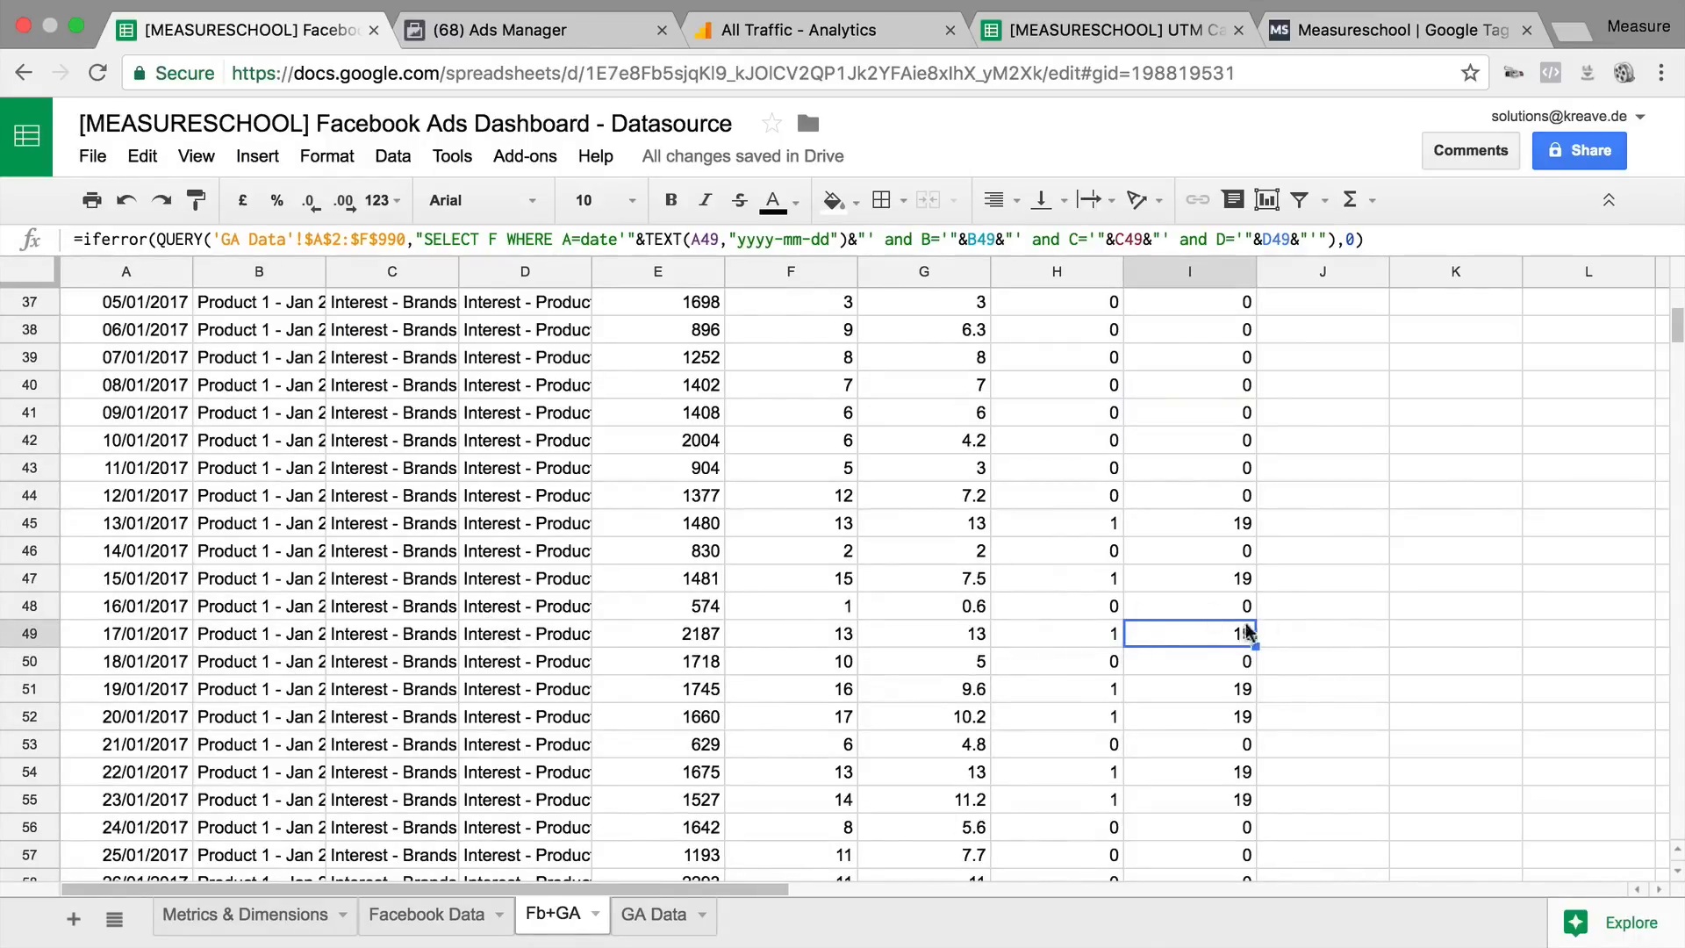
pyautogui.scroll(-12, 1237, 622)
pyautogui.scroll(-20, 1231, 622)
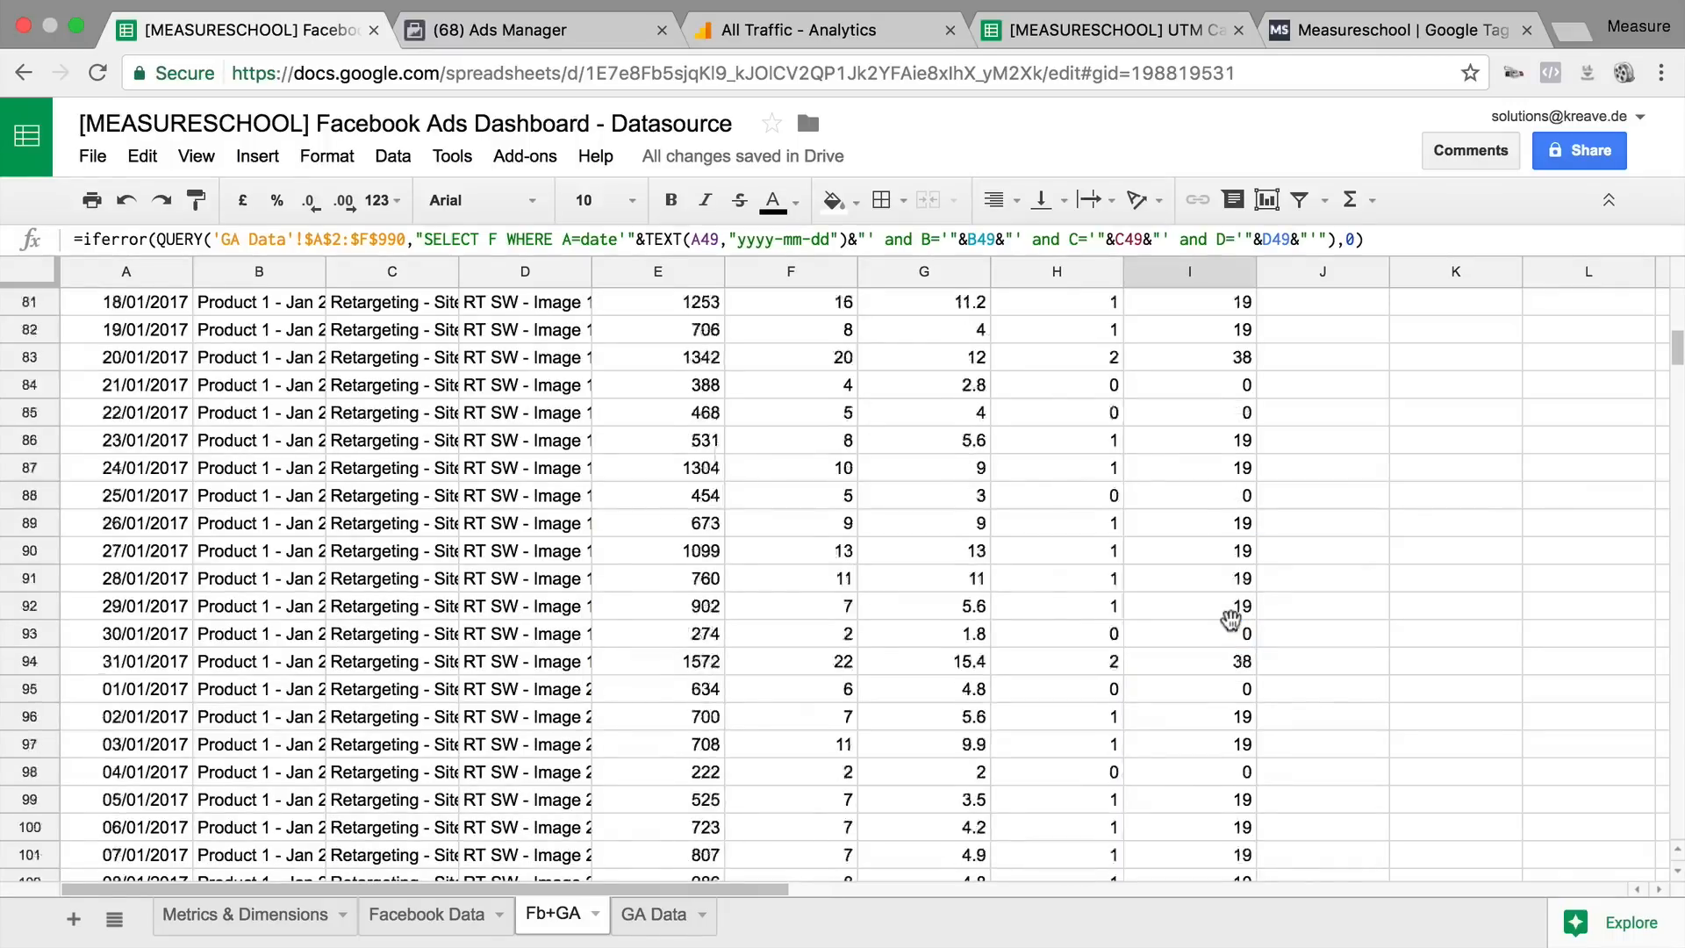
pyautogui.scroll(-20, 1231, 621)
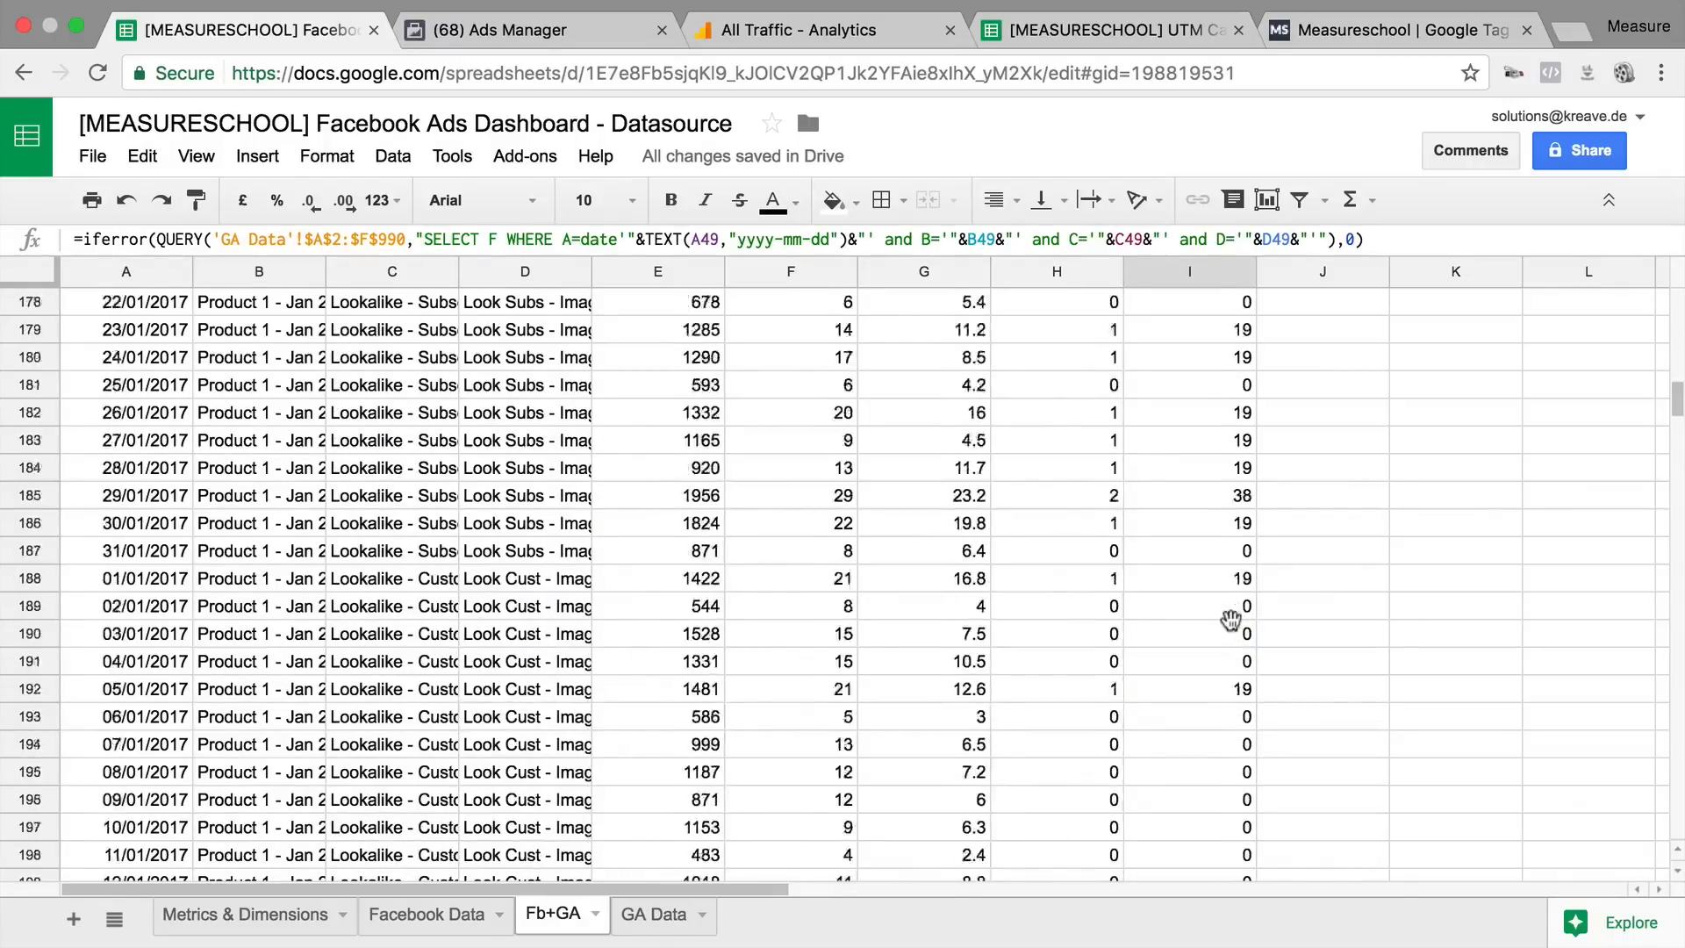
pyautogui.moveTo(1675, 420); pyautogui.dragTo(1676, 923)
pyautogui.moveTo(1676, 821); pyautogui.dragTo(1644, 271)
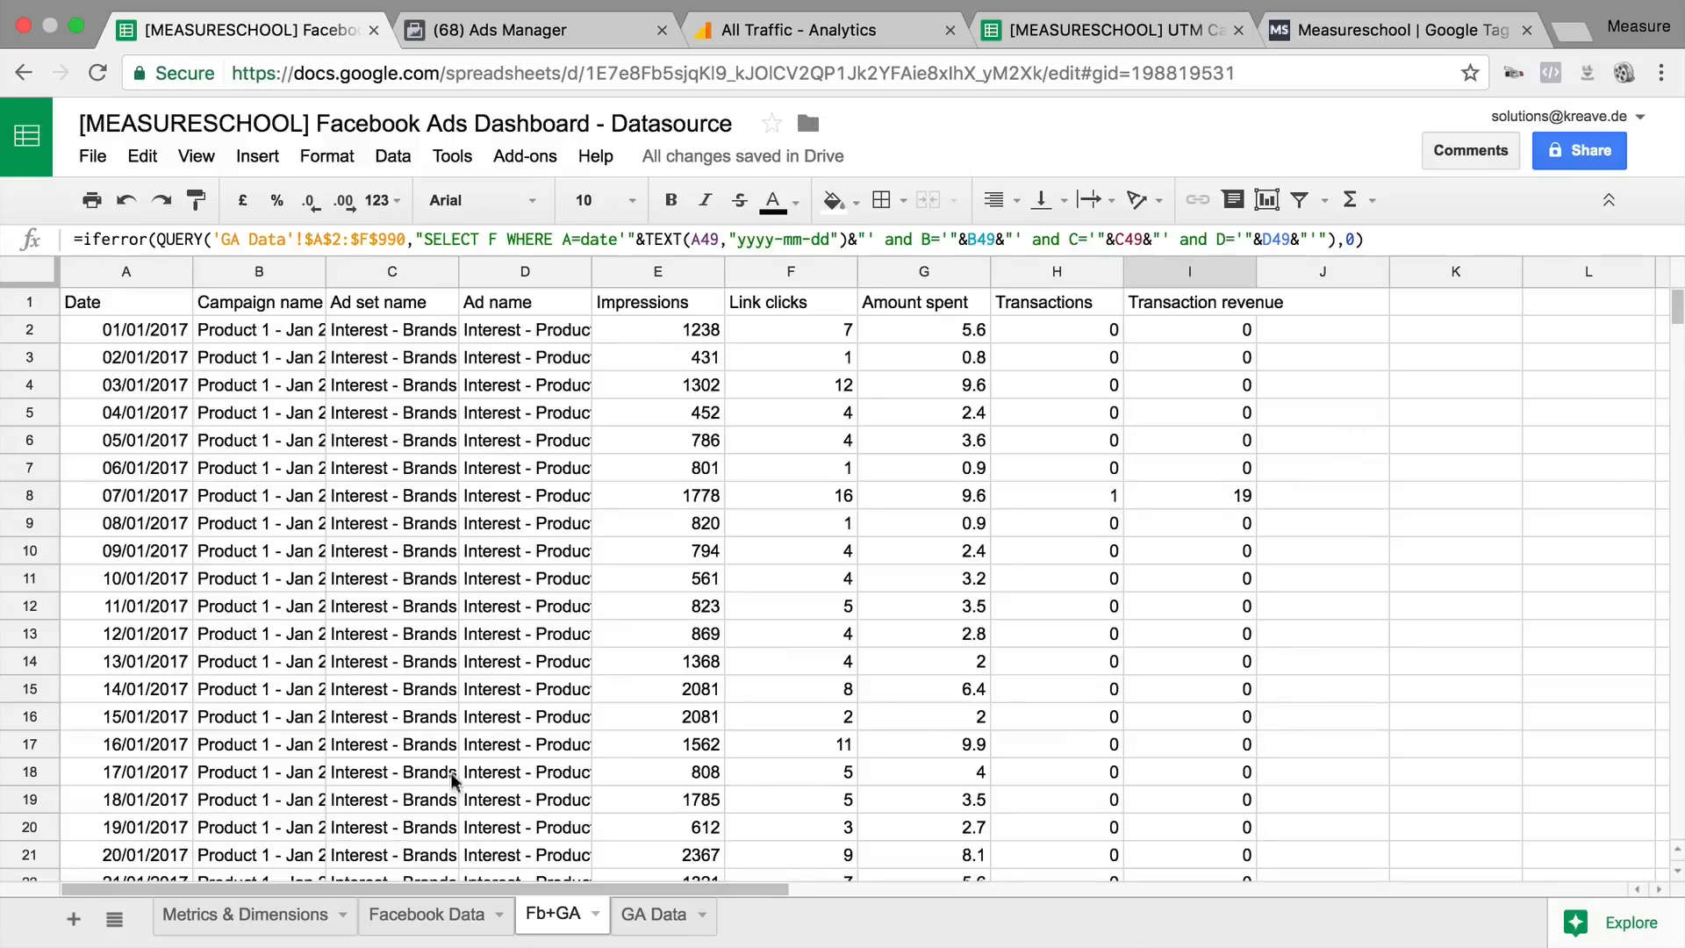
# Step: Schedule a Supermetrics trigger with the action Refresh daily, processing from 2:00, store it and close the scheduling dialog
pyautogui.click(440, 561)
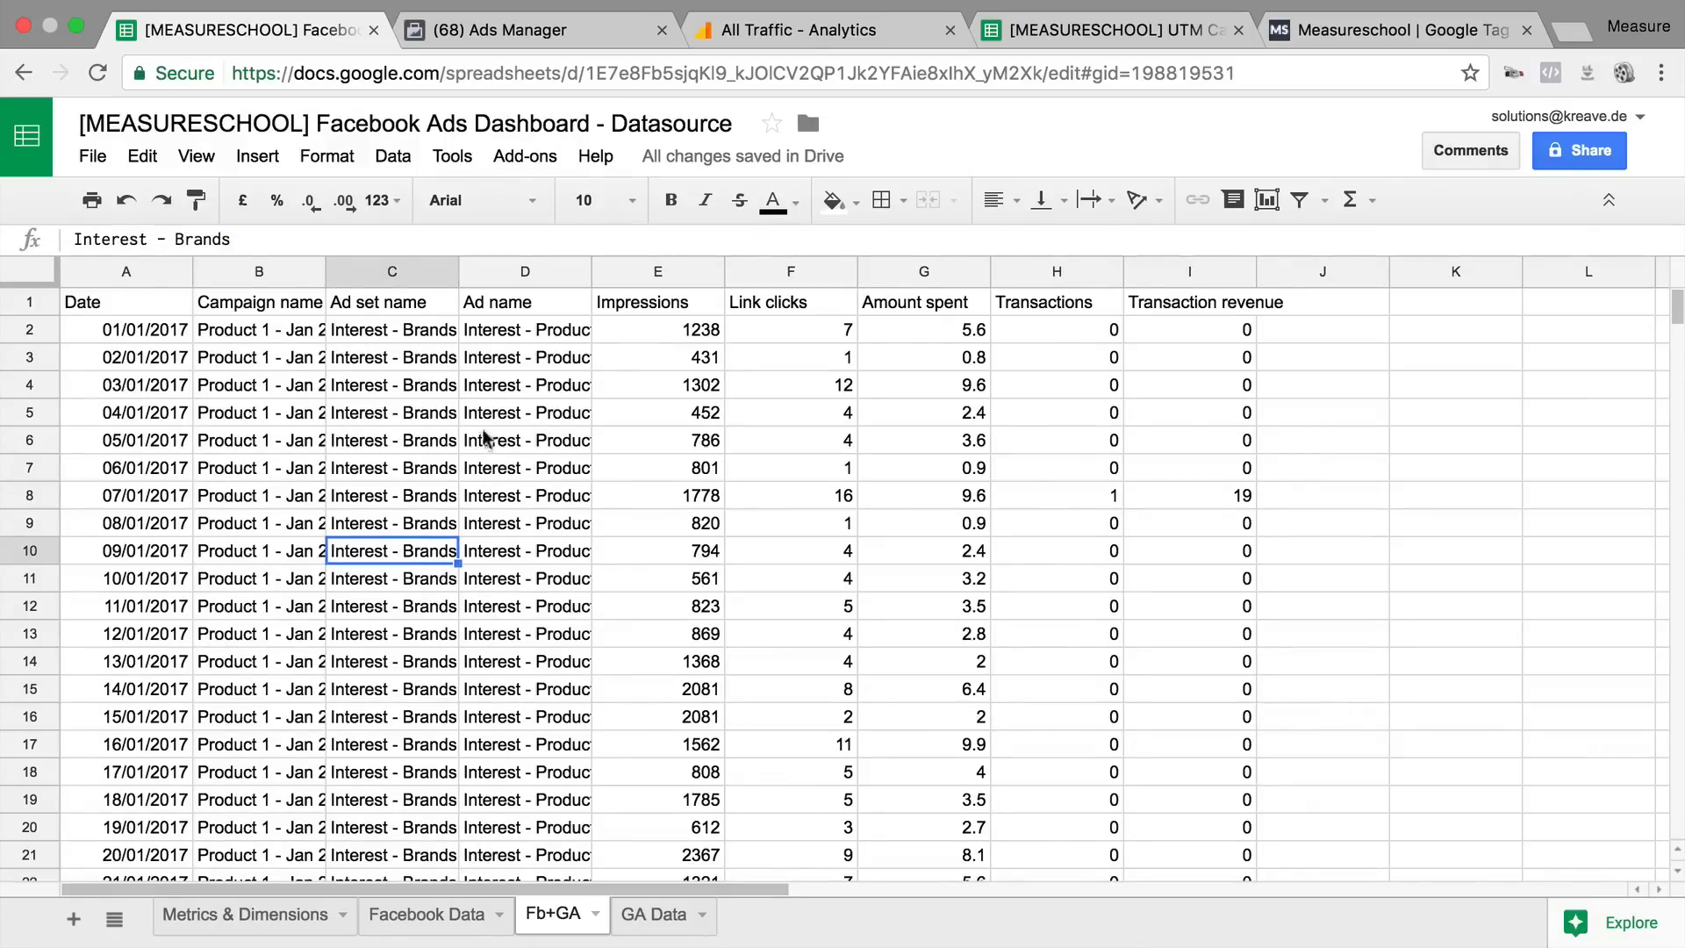
pyautogui.click(524, 157)
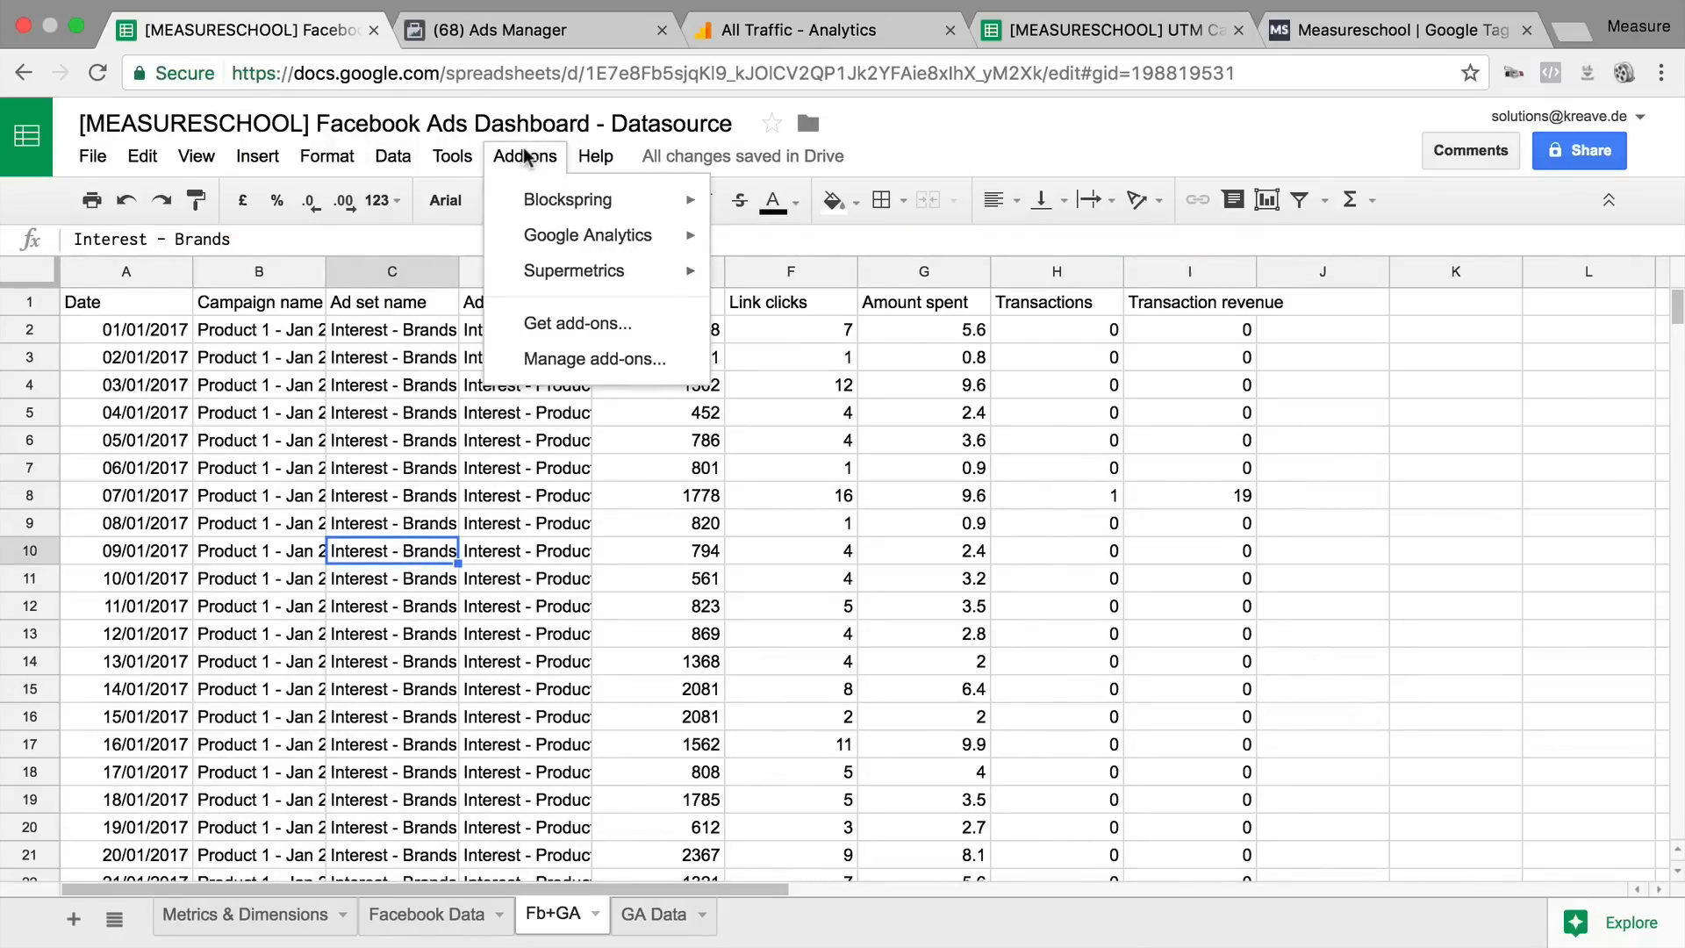
pyautogui.moveTo(552, 272)
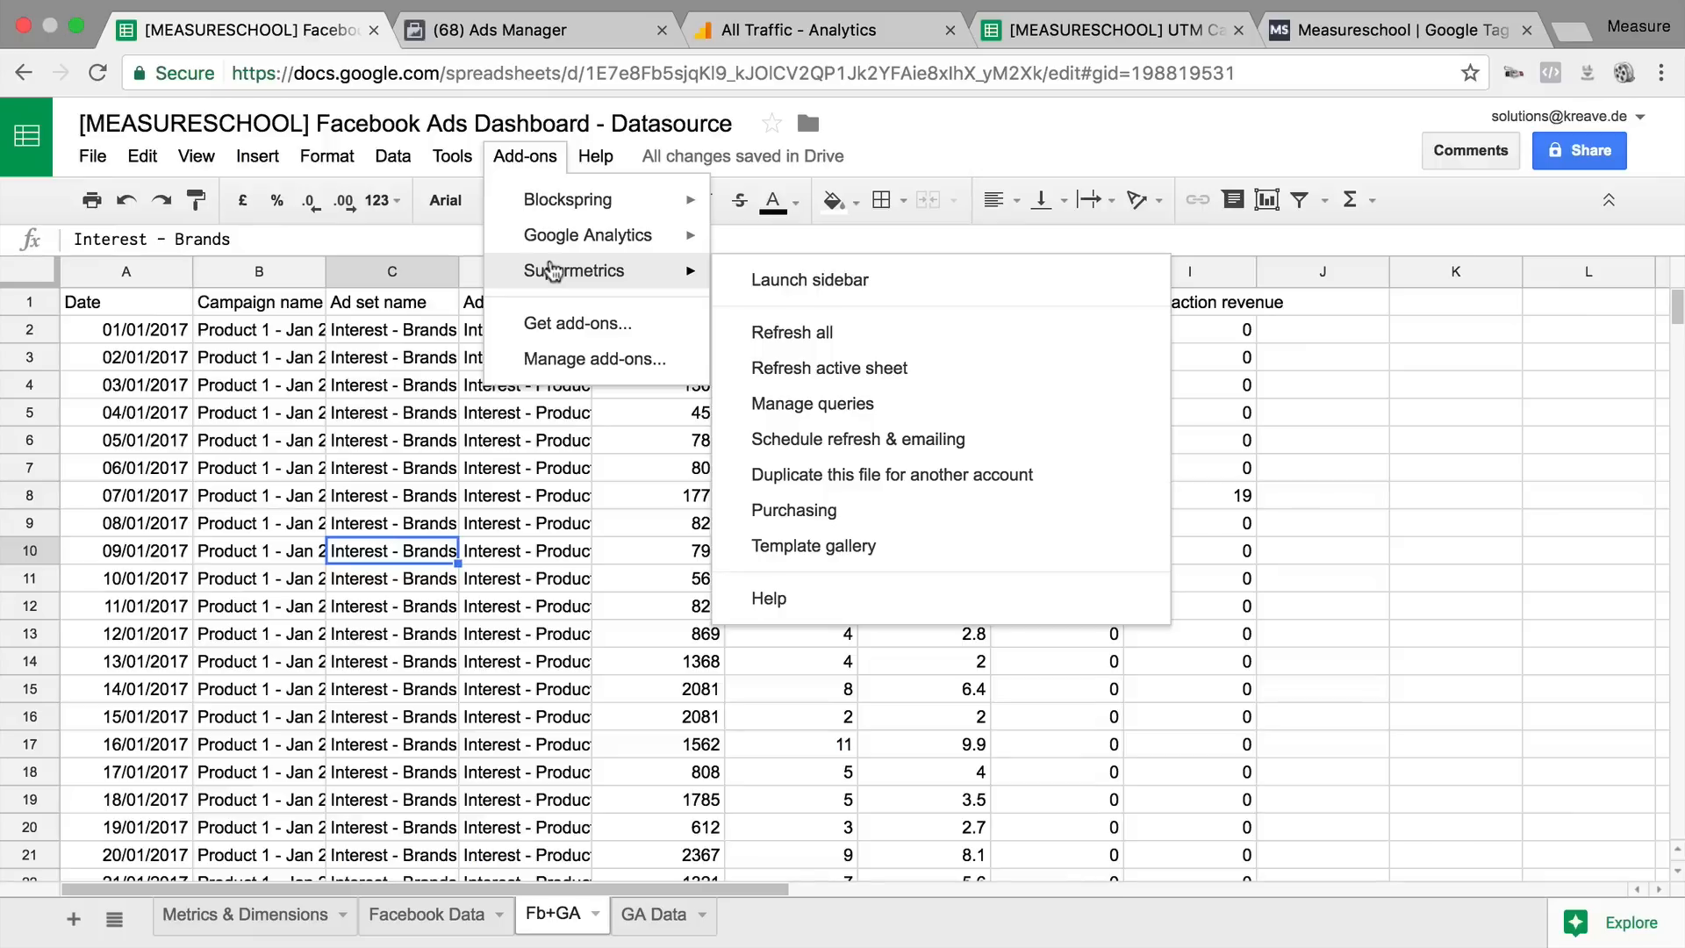
pyautogui.click(863, 444)
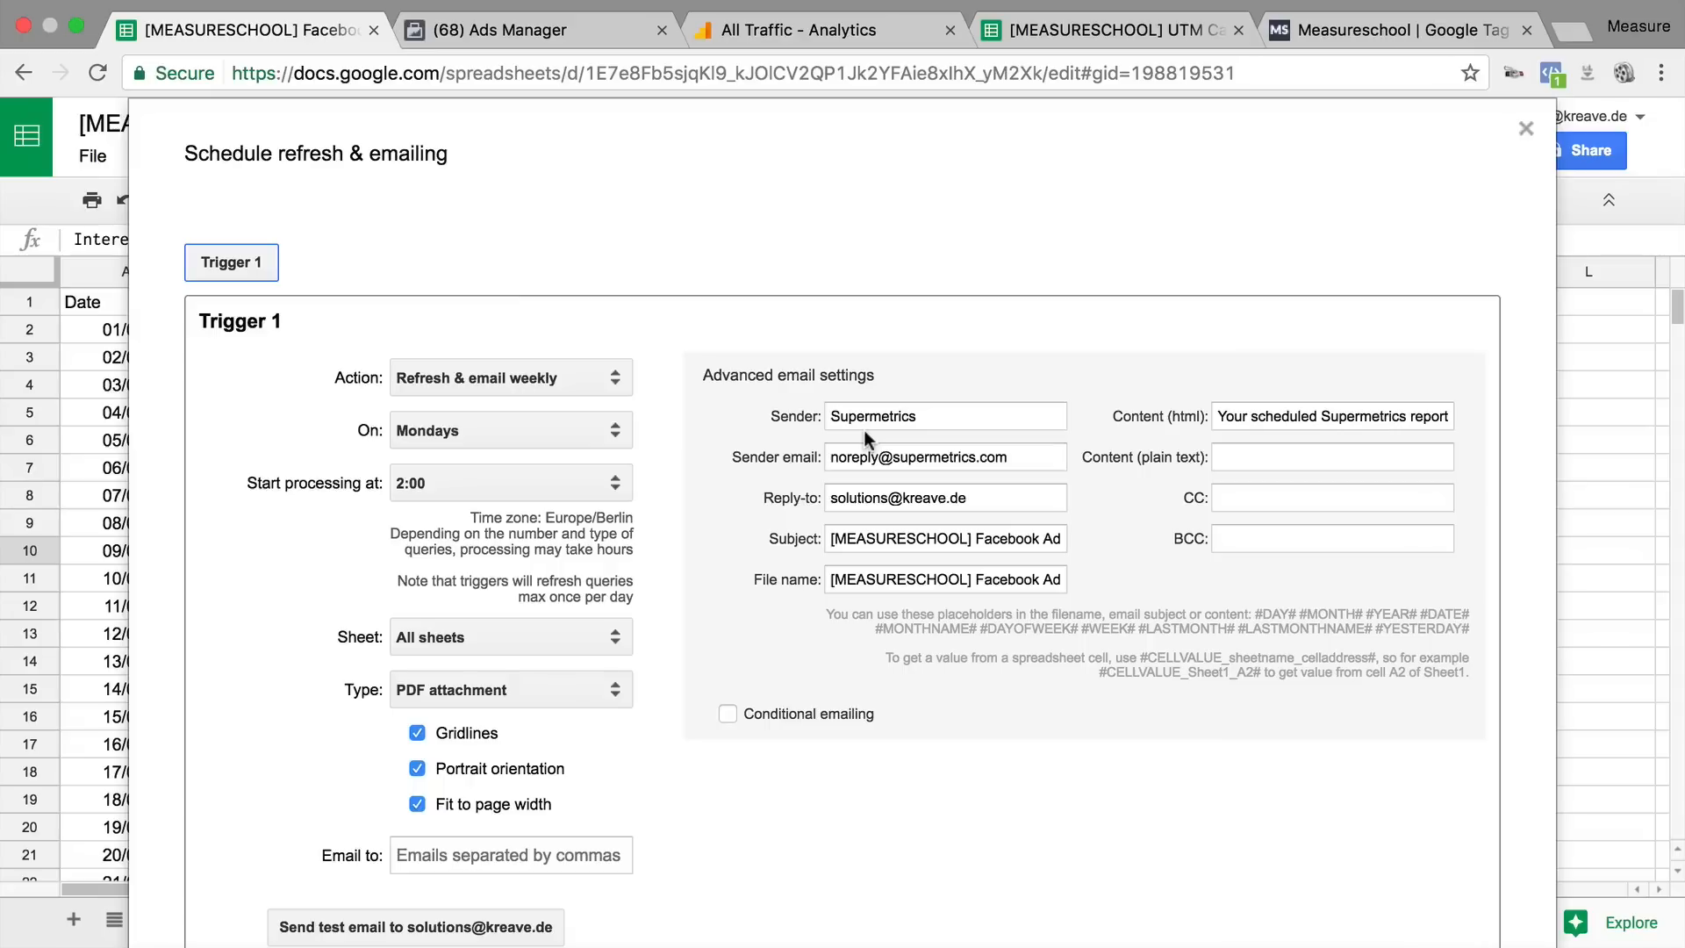
pyautogui.click(611, 383)
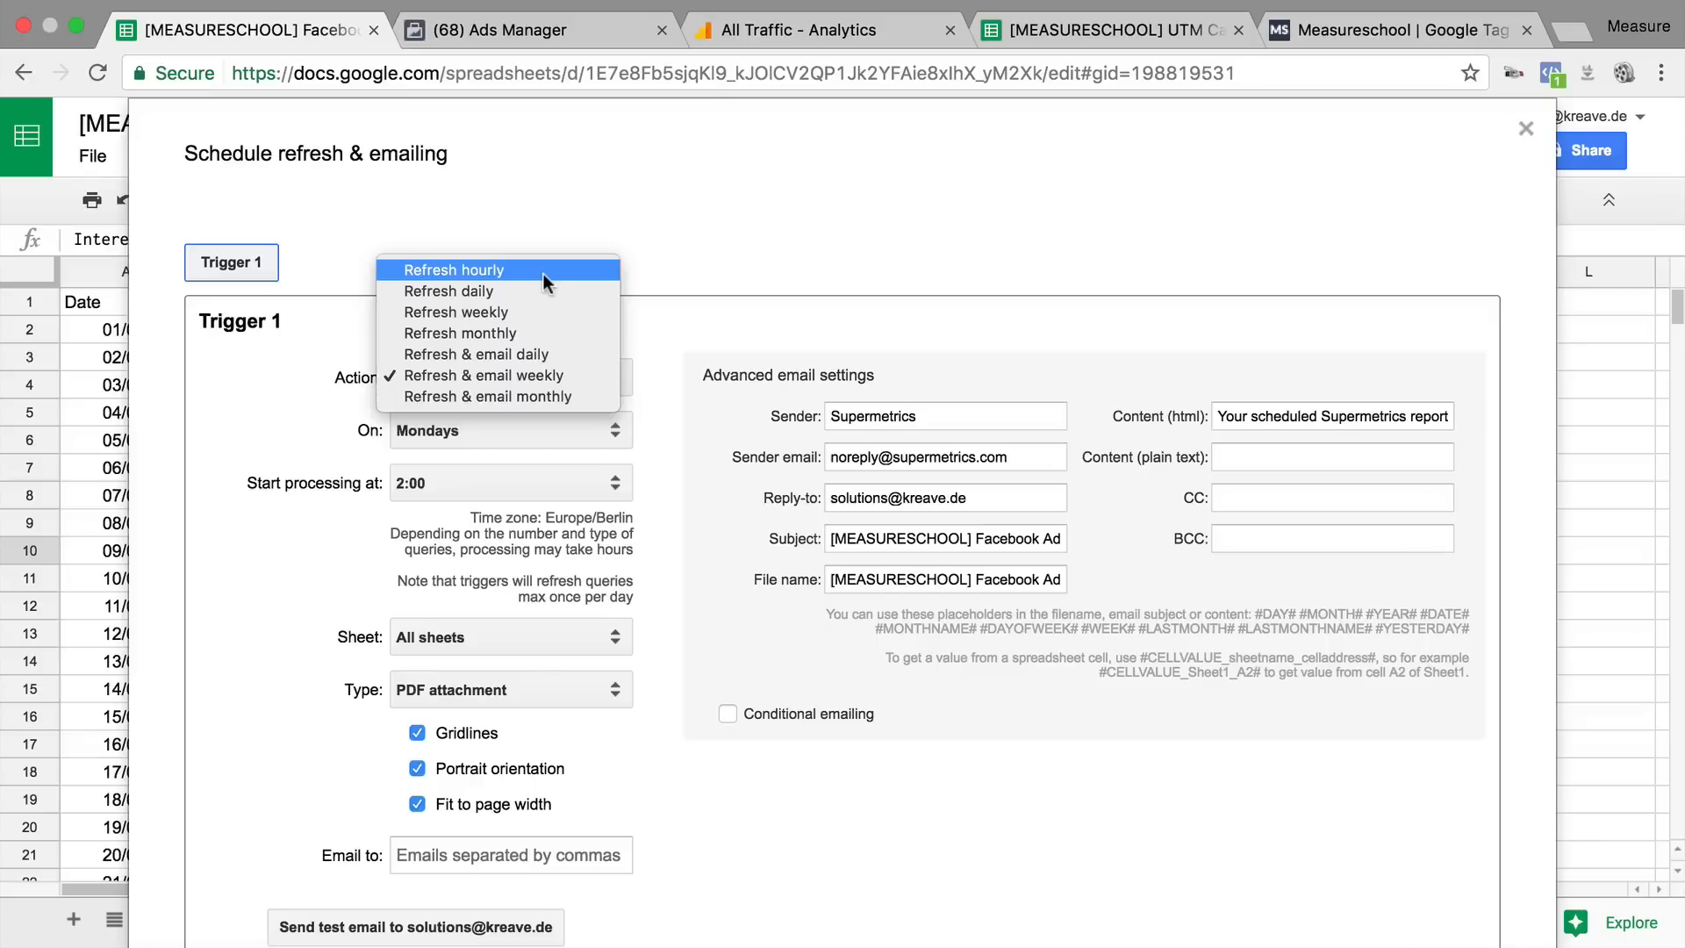
pyautogui.click(500, 293)
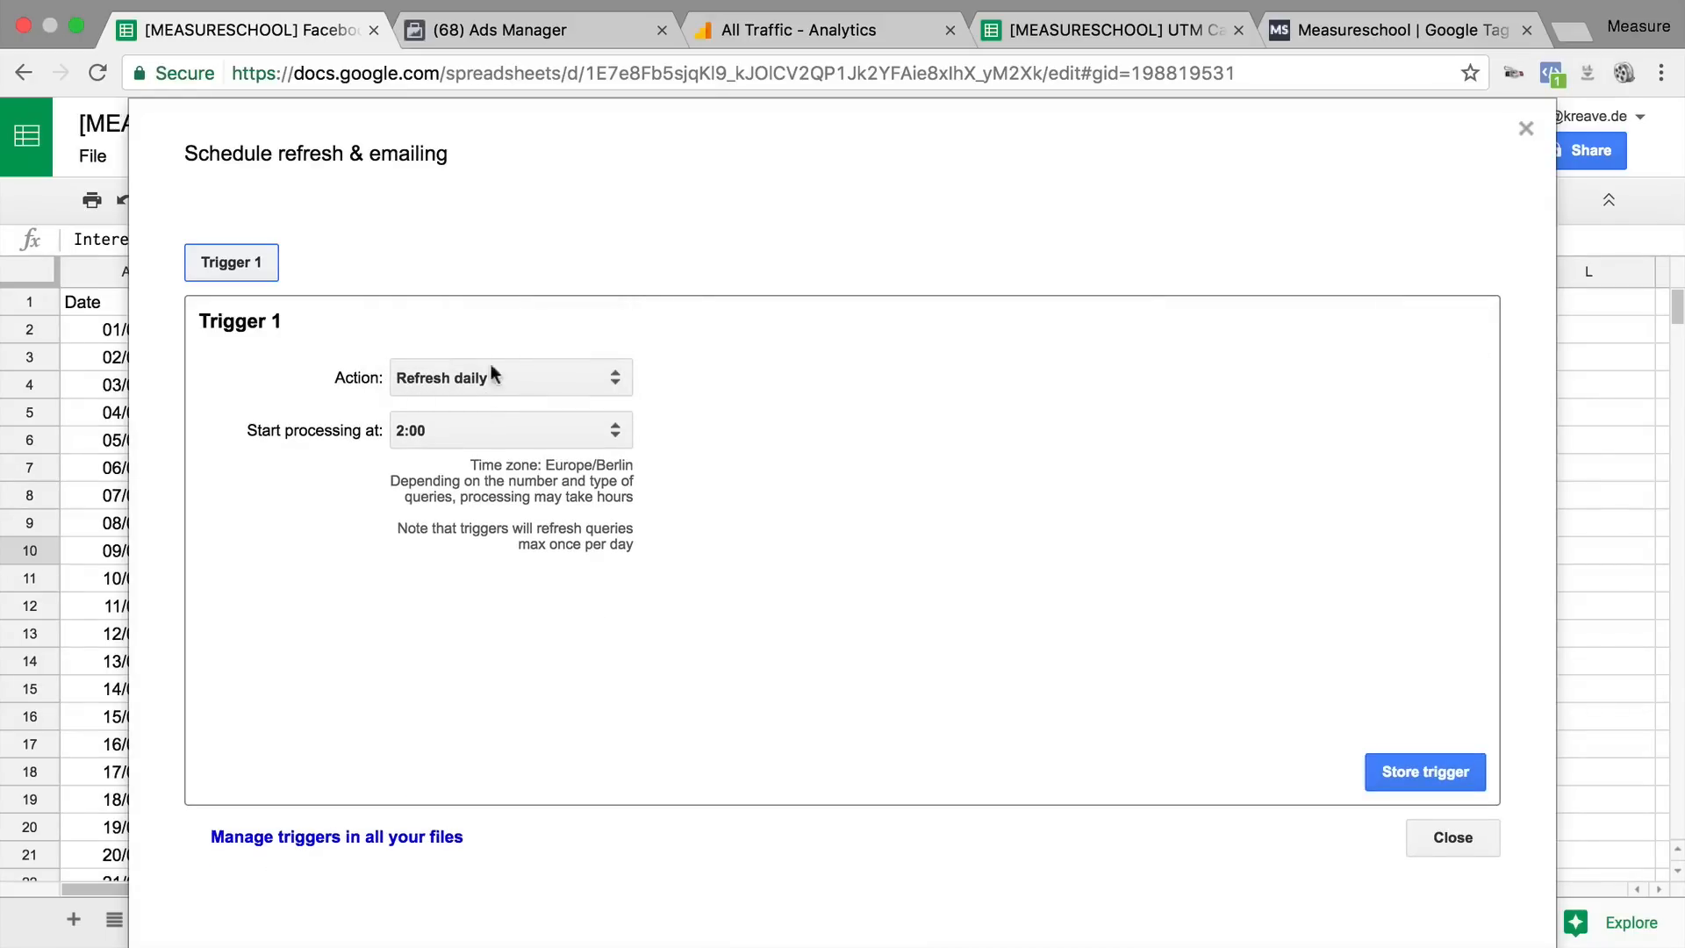
pyautogui.click(474, 429)
pyautogui.click(472, 427)
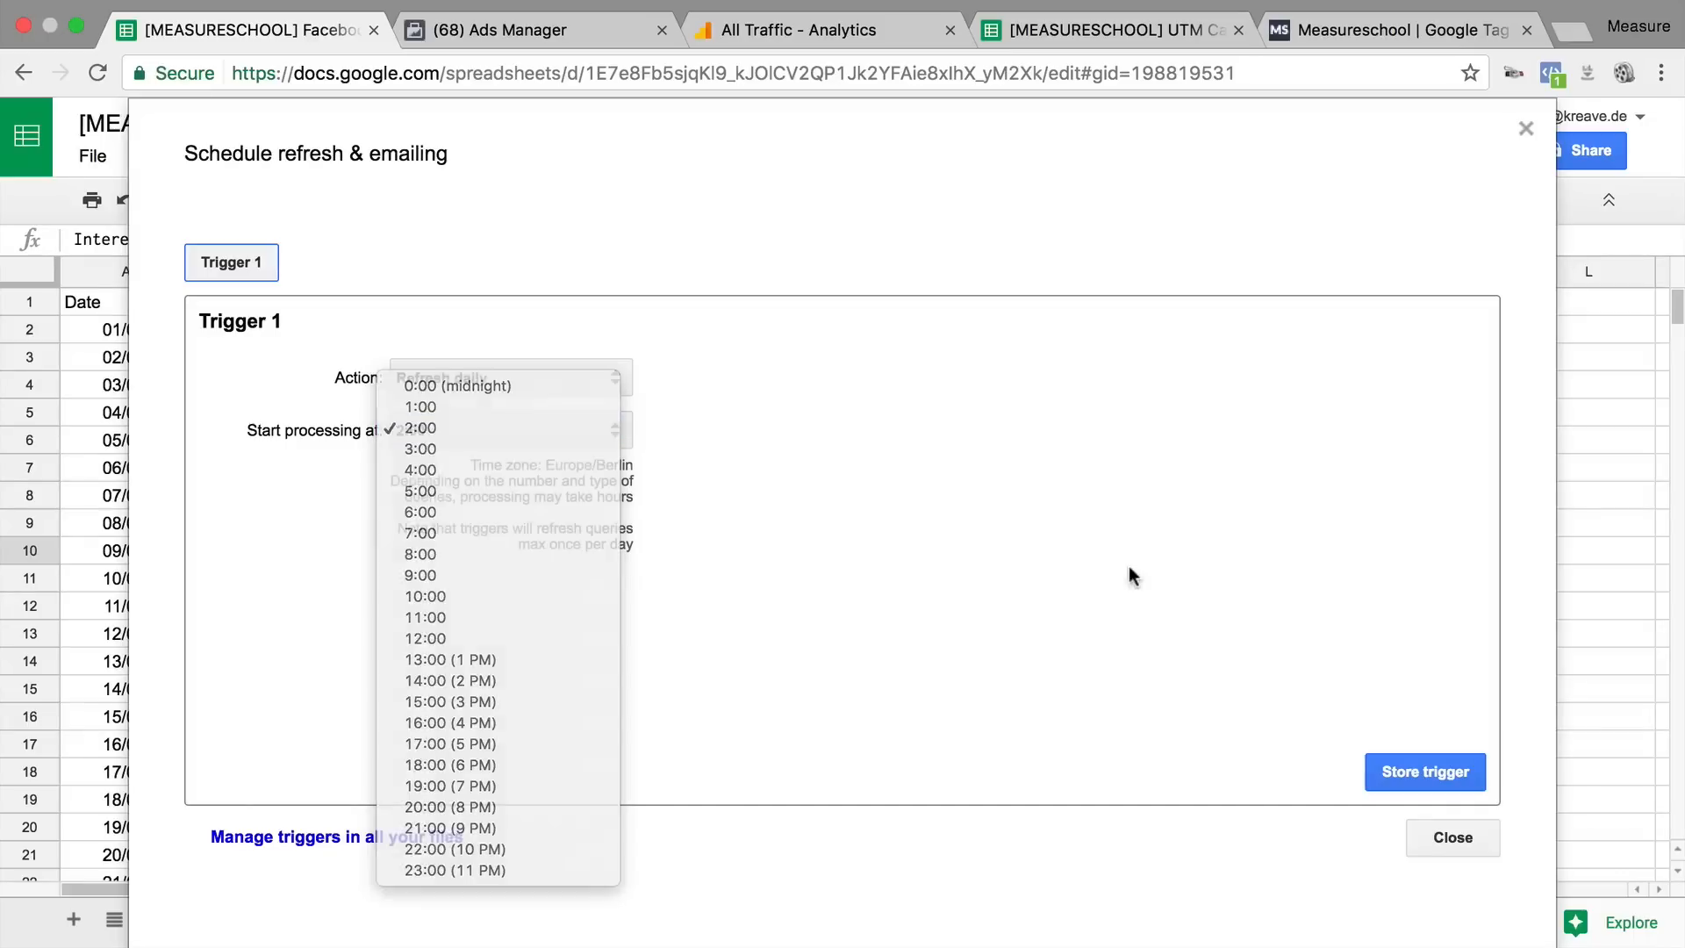
pyautogui.click(1462, 786)
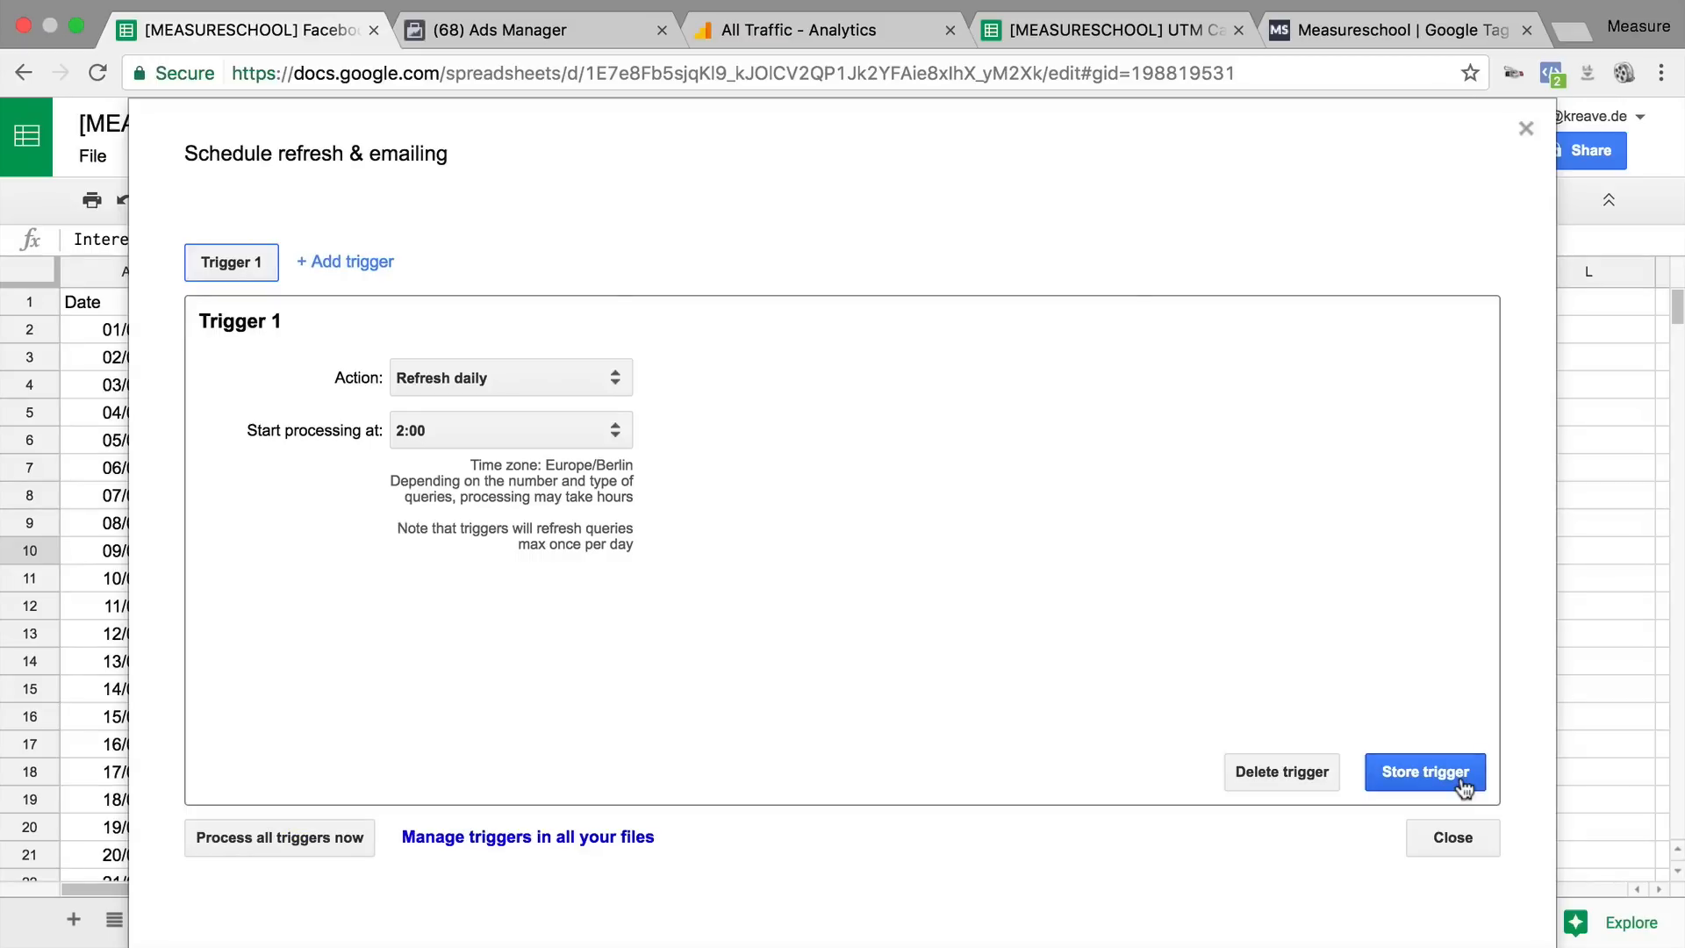
pyautogui.click(1449, 838)
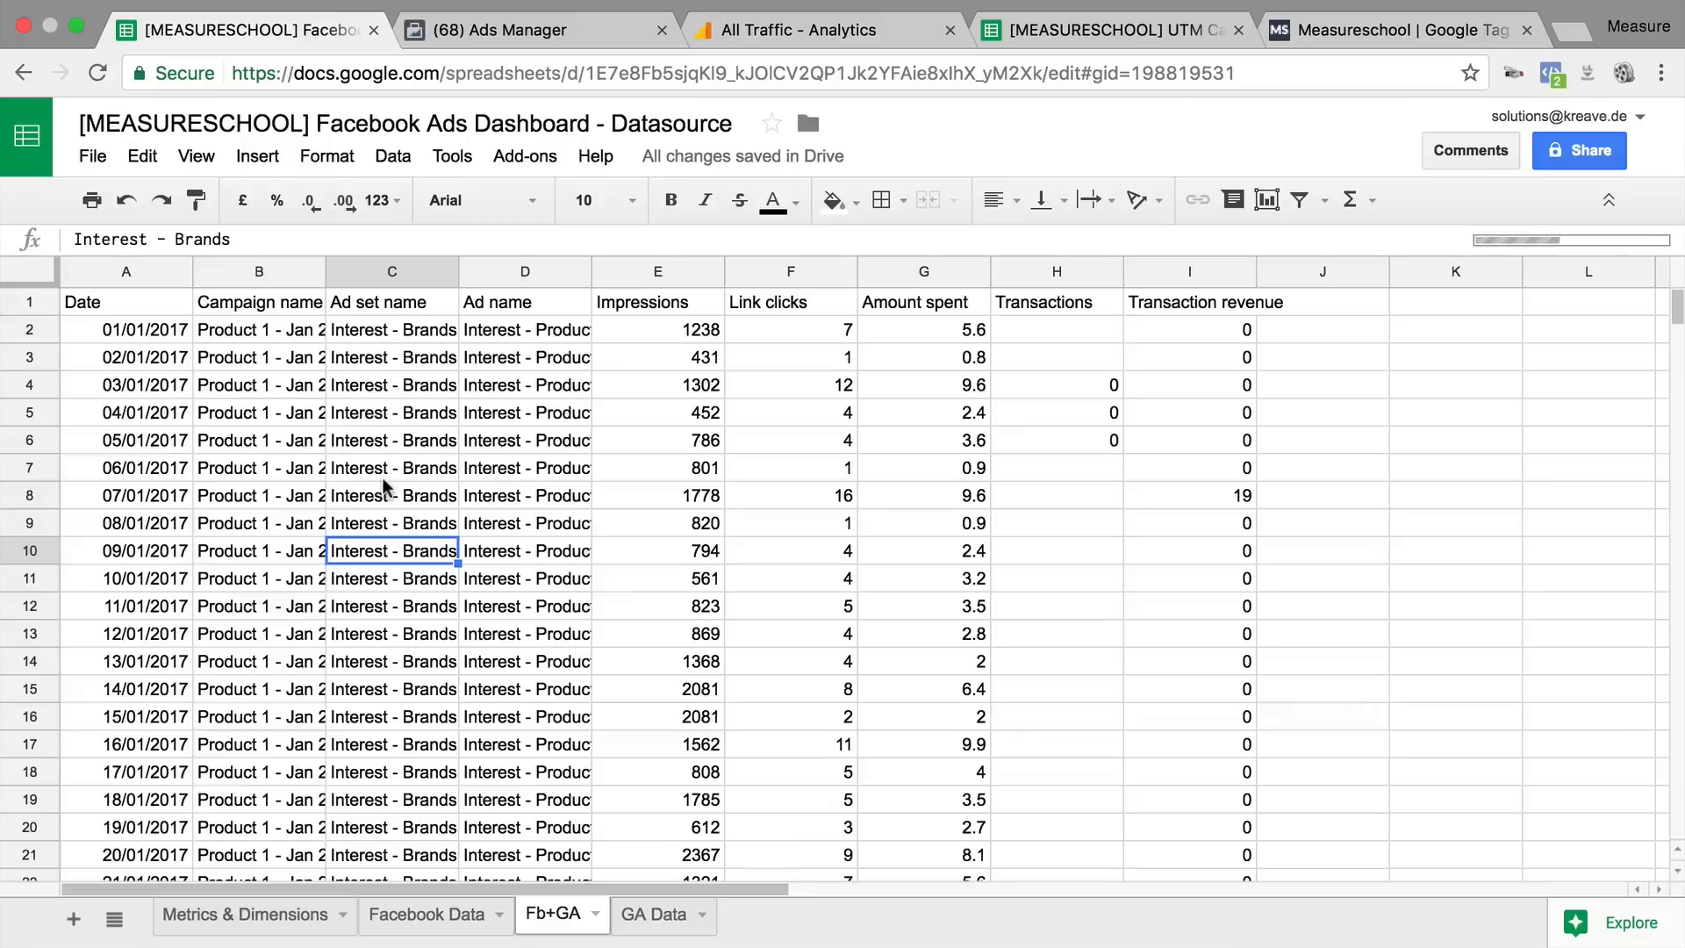
# Step: Move the Fb+GA sheet behind the GA Data sheet
pyautogui.click(394, 442)
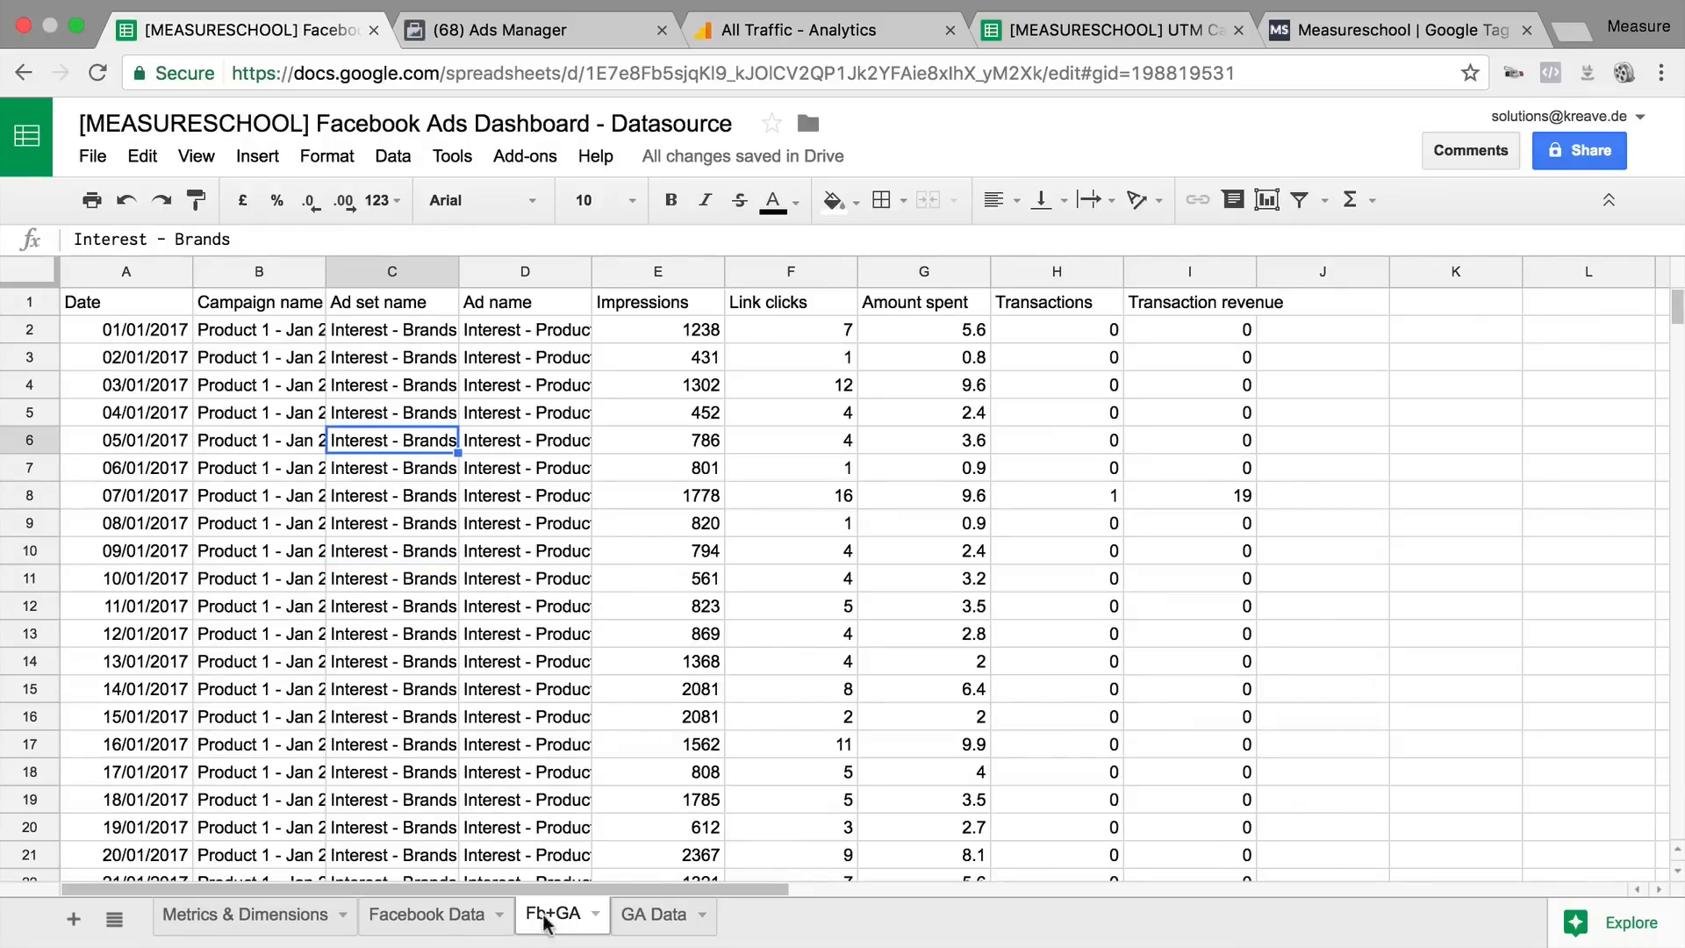
pyautogui.moveTo(551, 917); pyautogui.dragTo(704, 938)
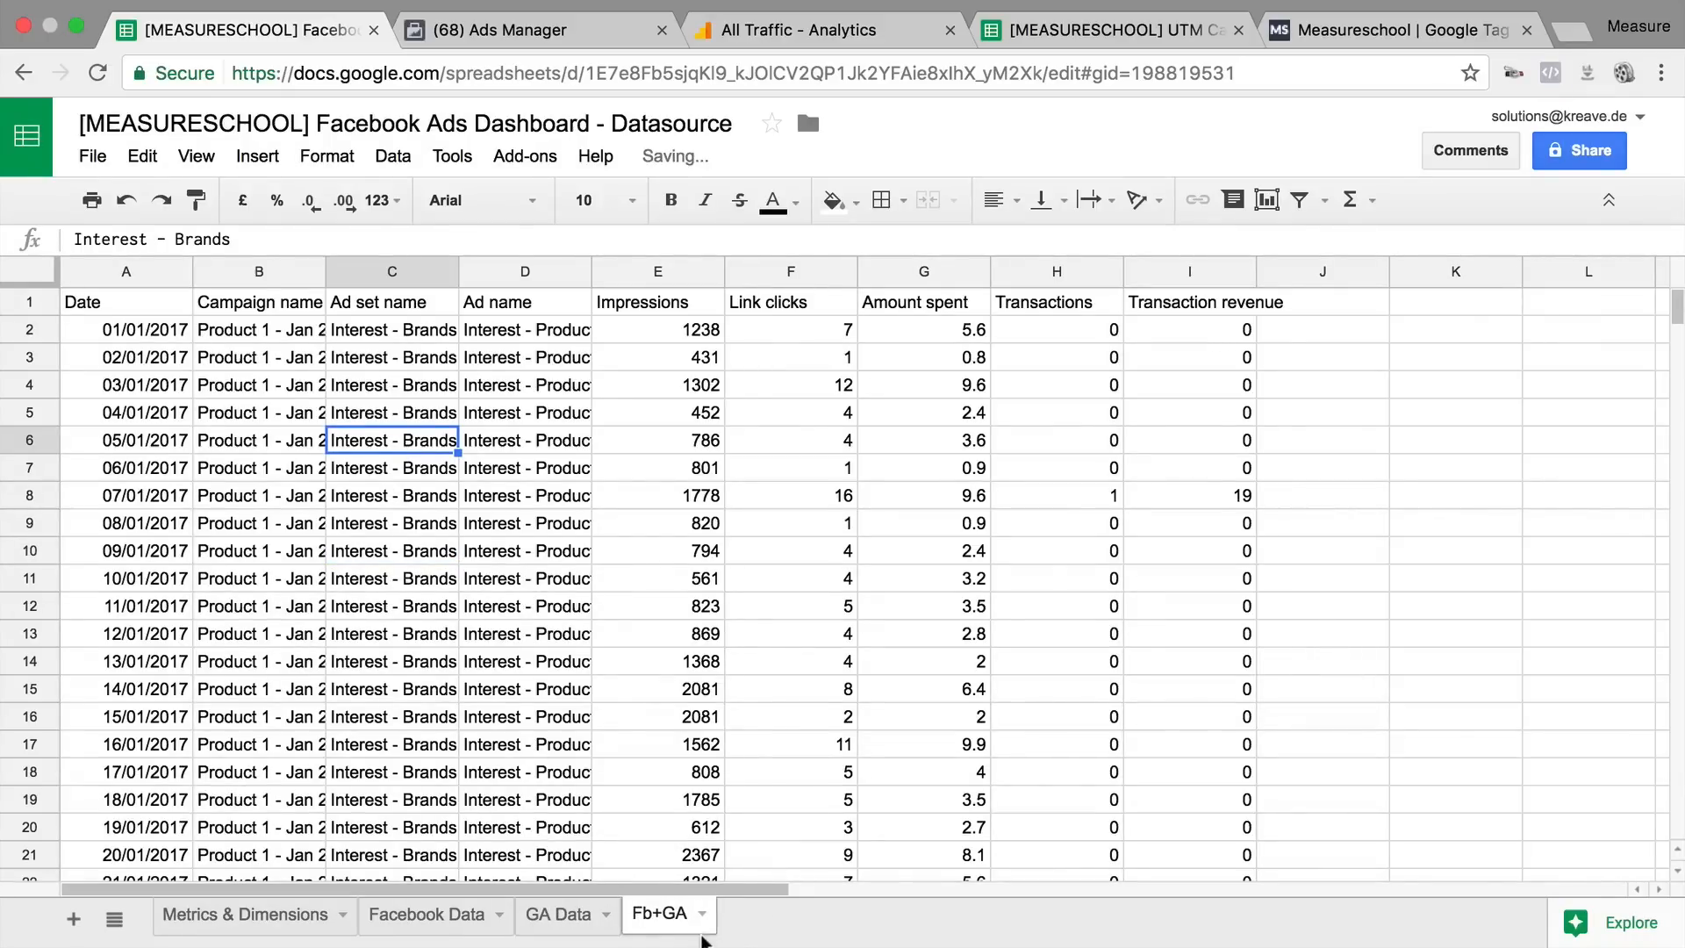